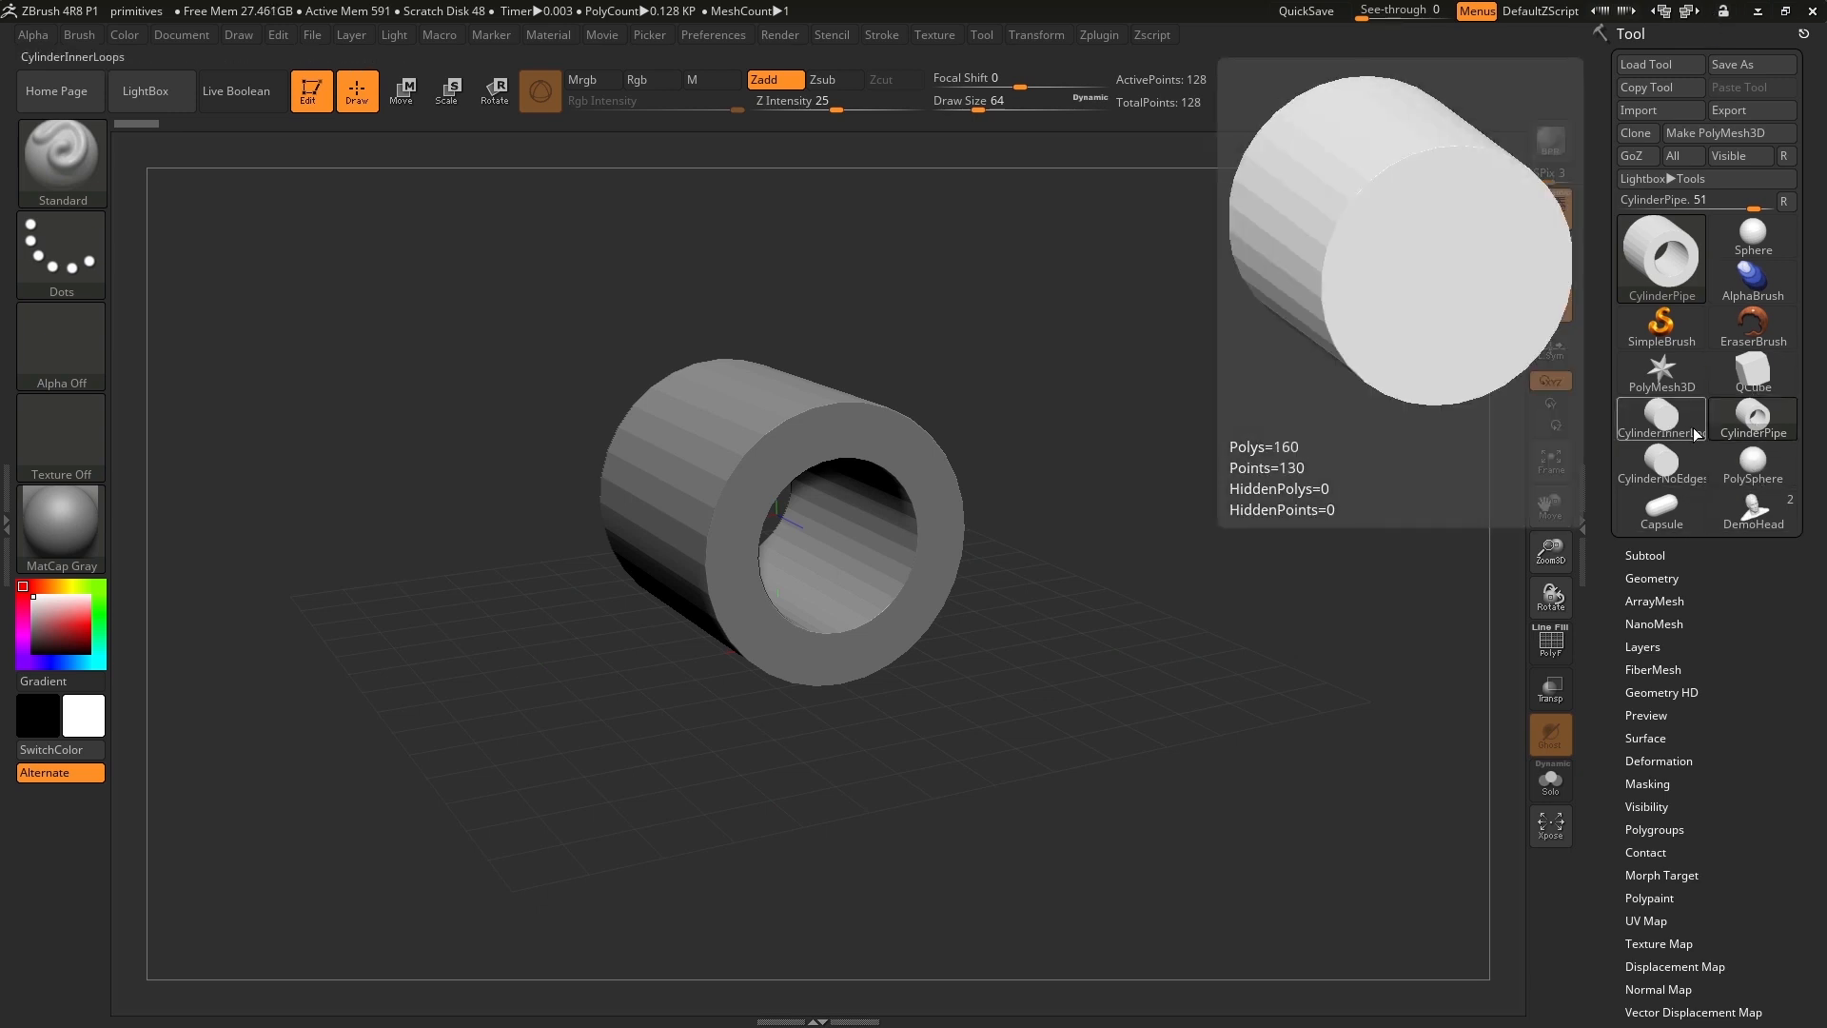
Initialize the PolyMesh3D star as a QCube with X, Y and Z resolution set to 1.
mouse_move(1660, 373)
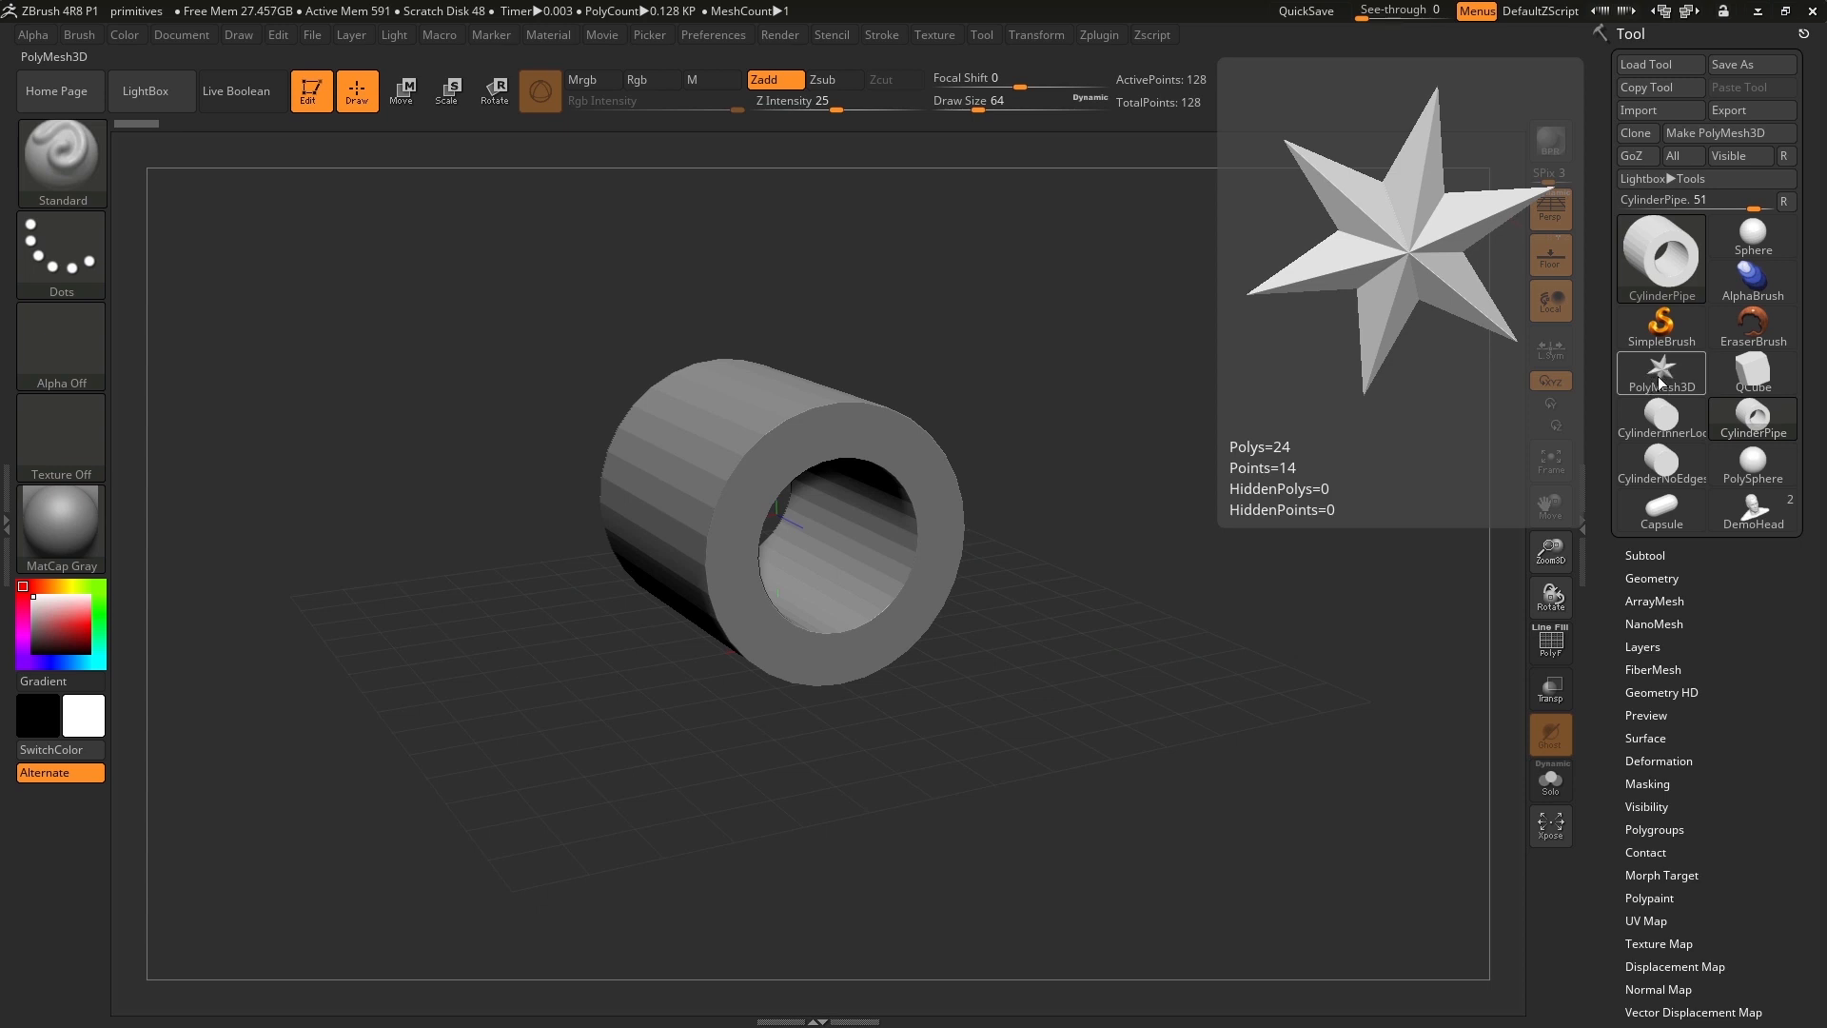
click(1658, 381)
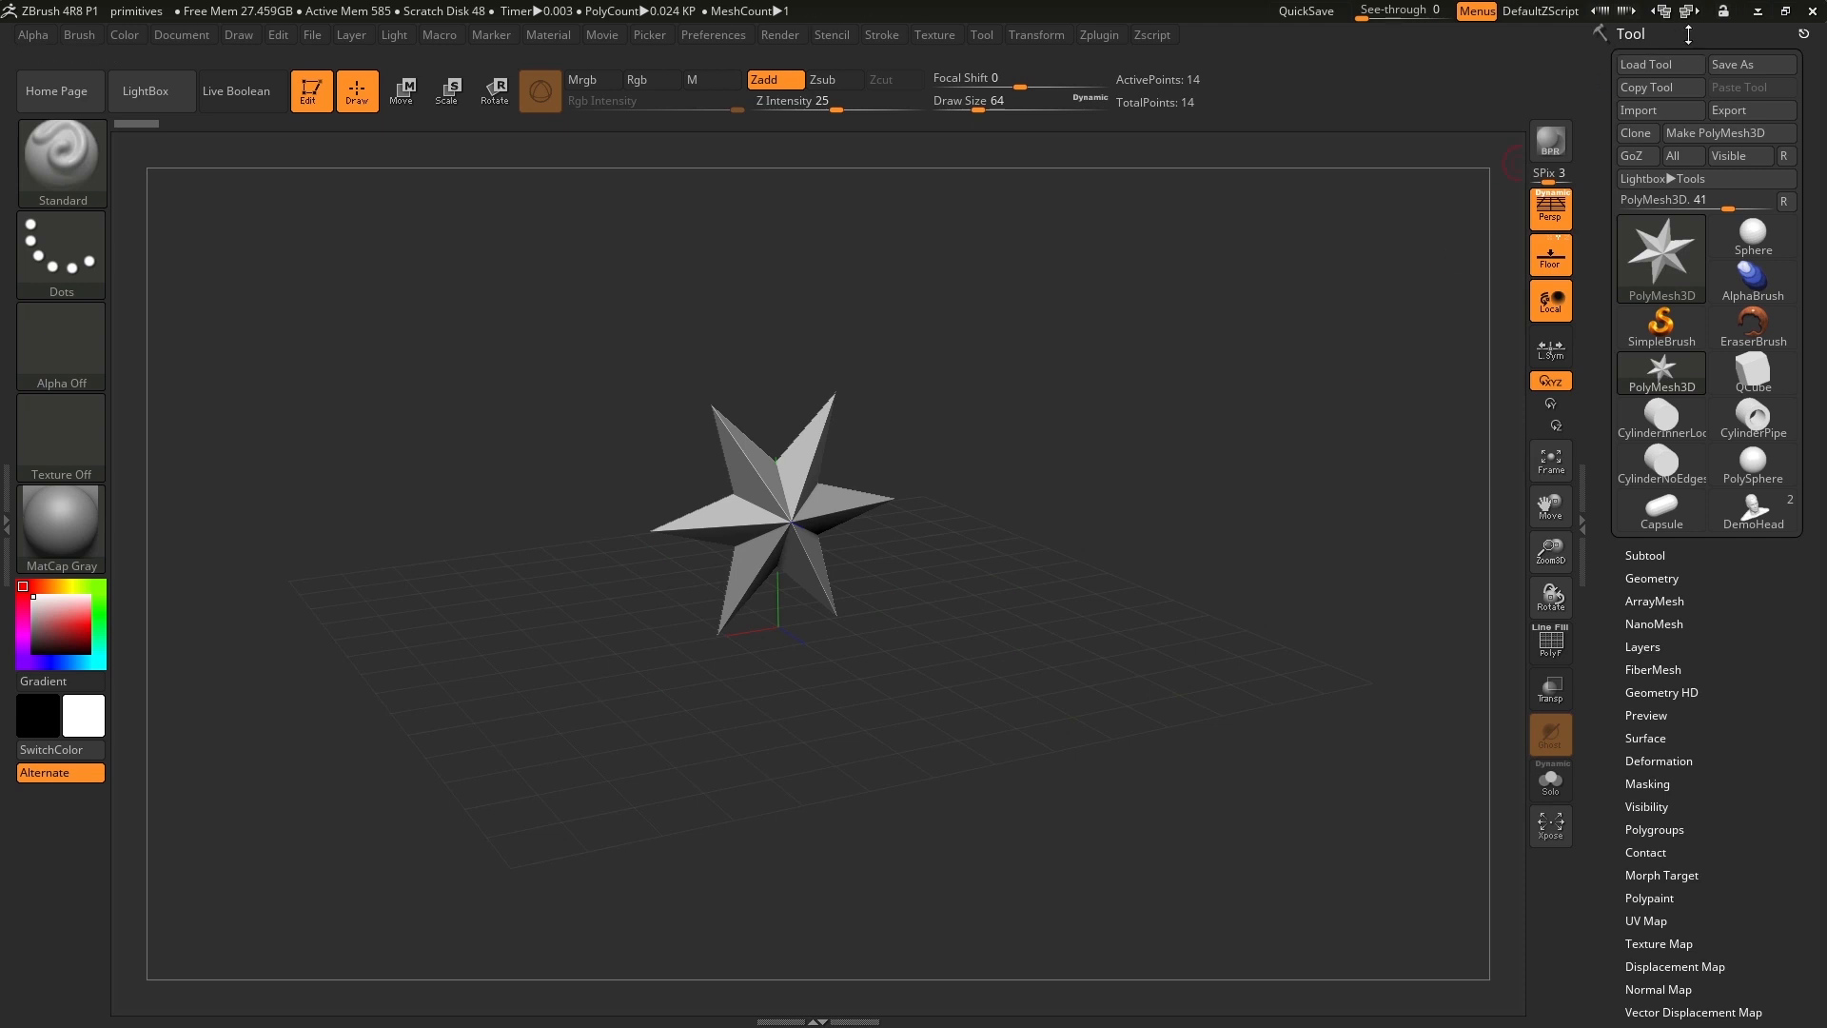
scroll(1791, 760, down, 5)
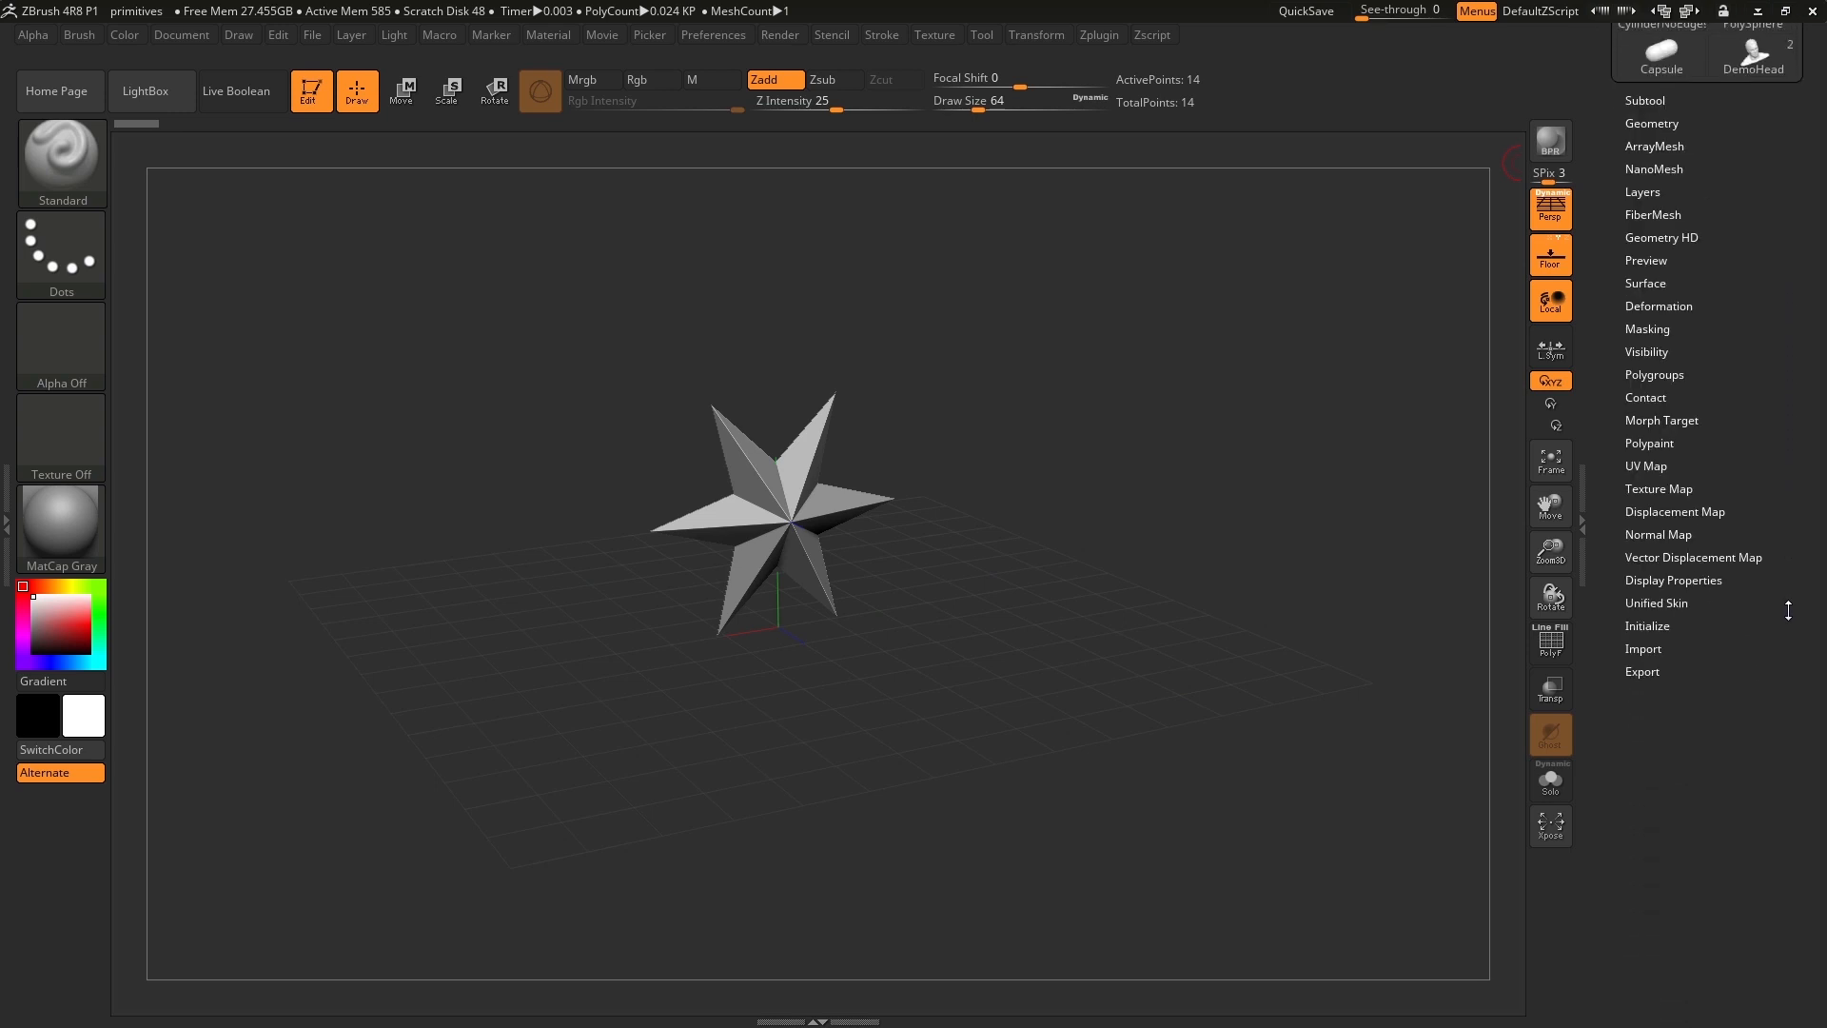
click(1663, 625)
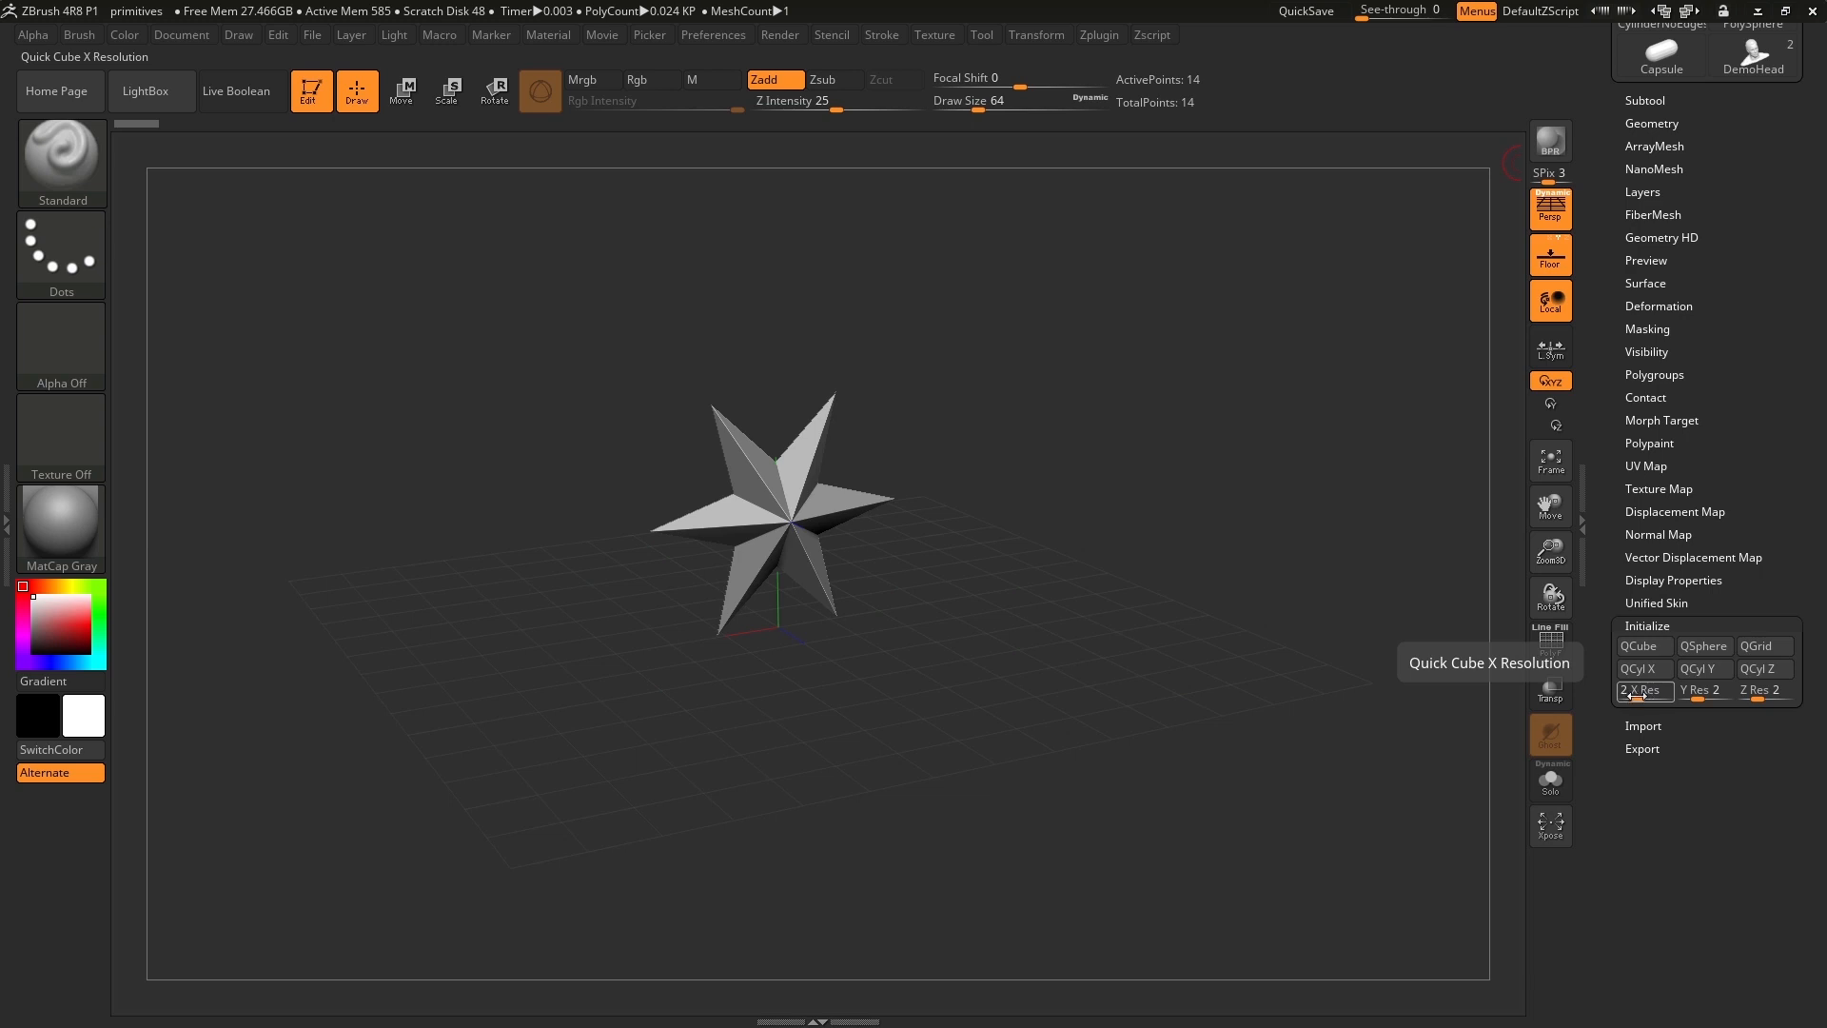
drag(1638, 696, 1742, 744)
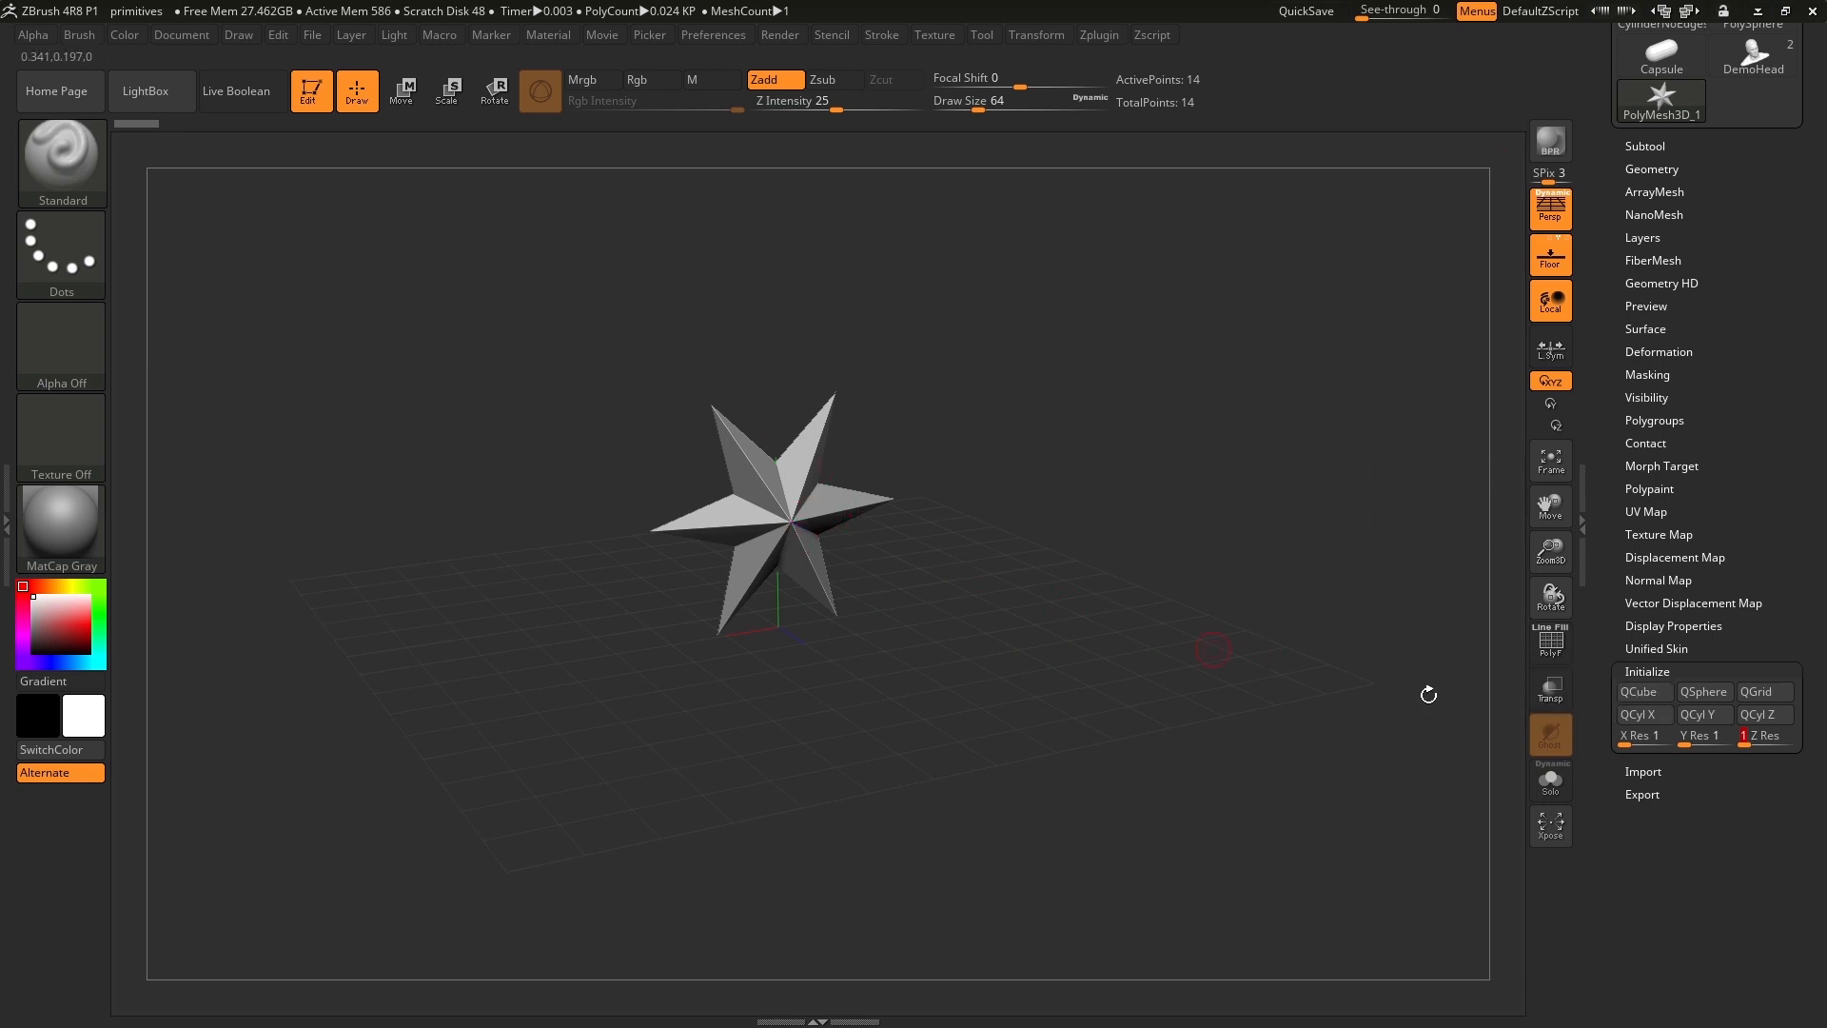
click(1641, 693)
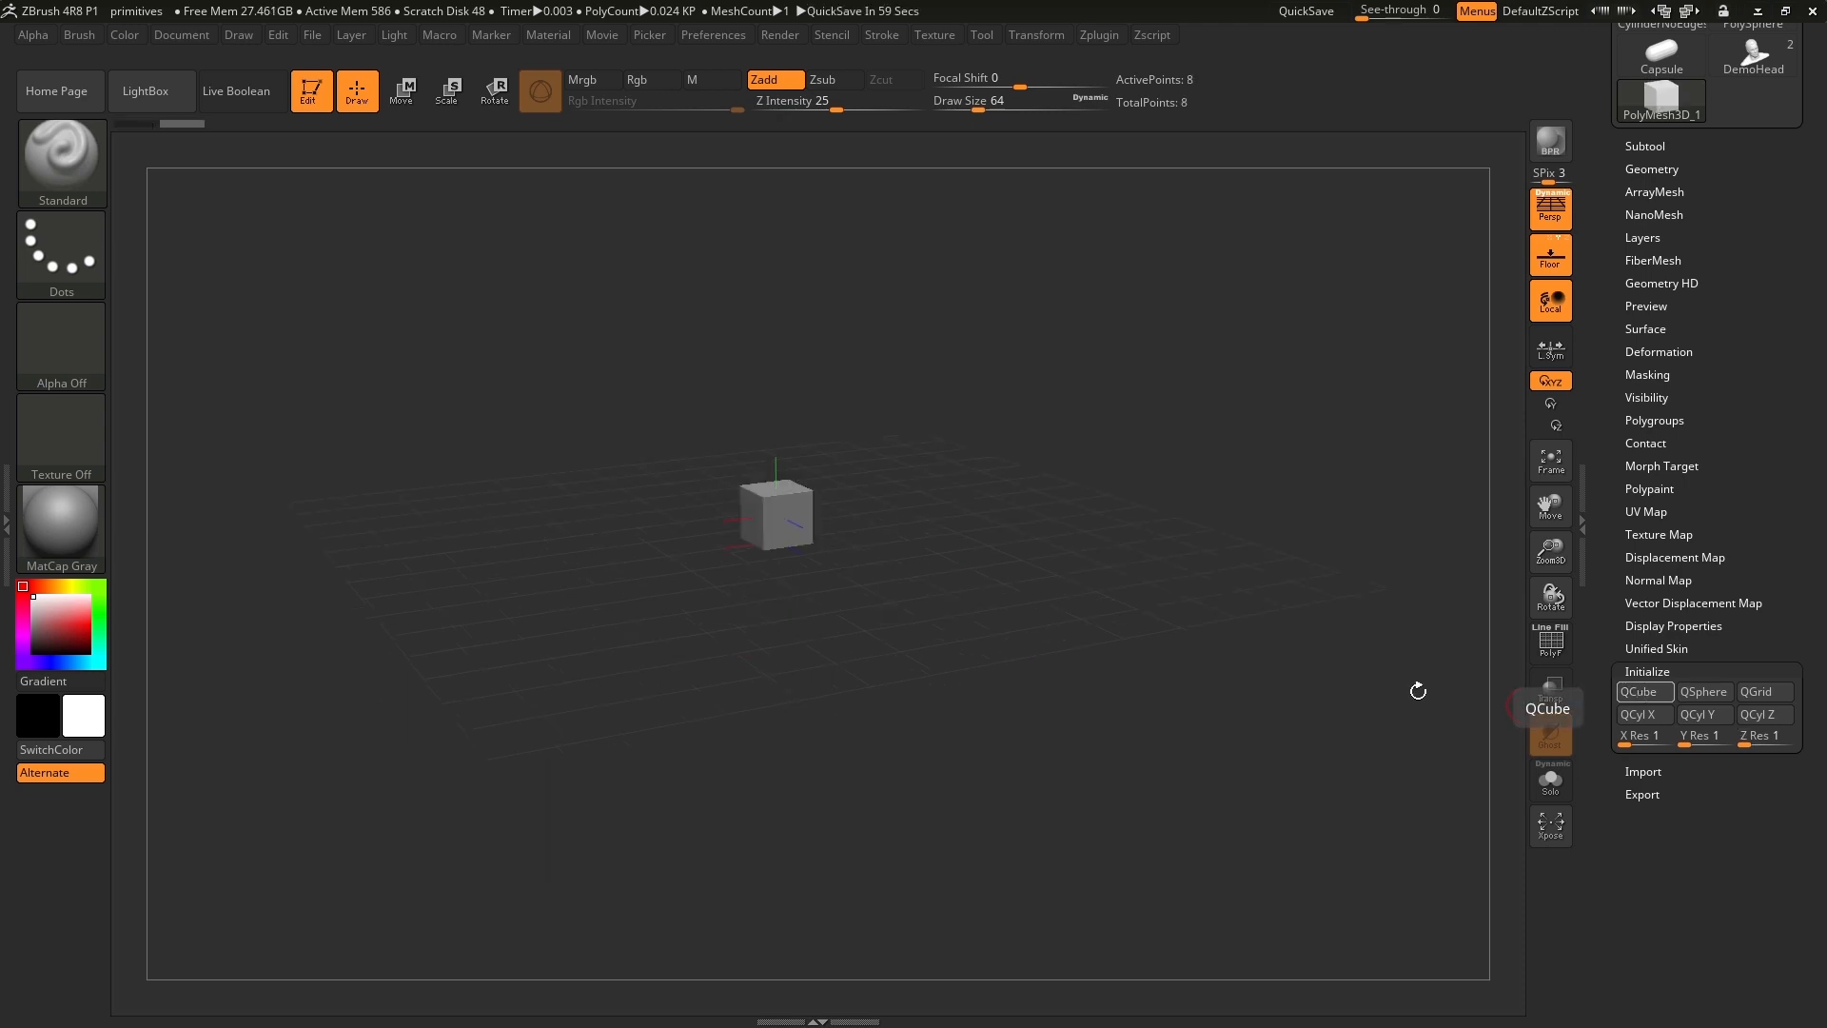
ctrl+right_drag(972, 484, 1064, 647)
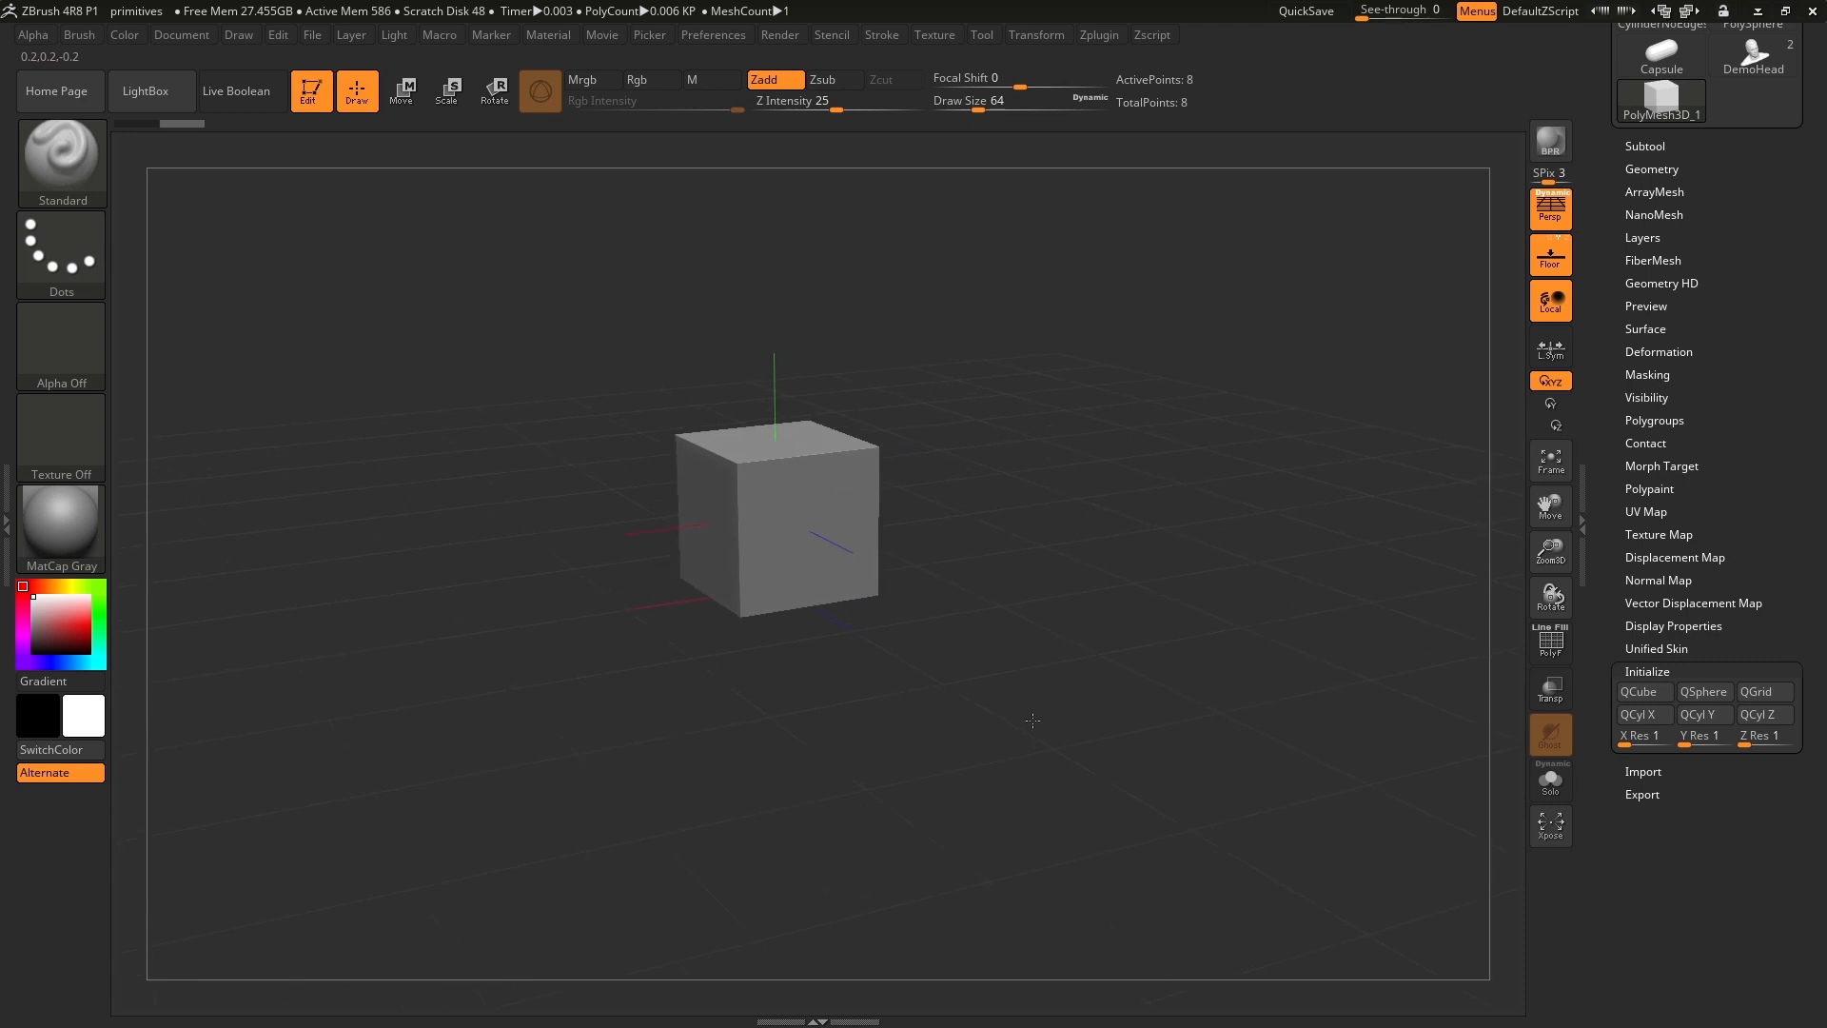
Turn on the polyframe display and snap the view straight onto a side of the cube.
click(1550, 645)
mouse_move(1115, 578)
mouse_down()
mouse_move(1147, 561)
mouse_move(1151, 583)
mouse_move(1084, 595)
mouse_move(1101, 574)
mouse_move(1157, 581)
mouse_move(1023, 587)
mouse_move(1086, 590)
mouse_up()
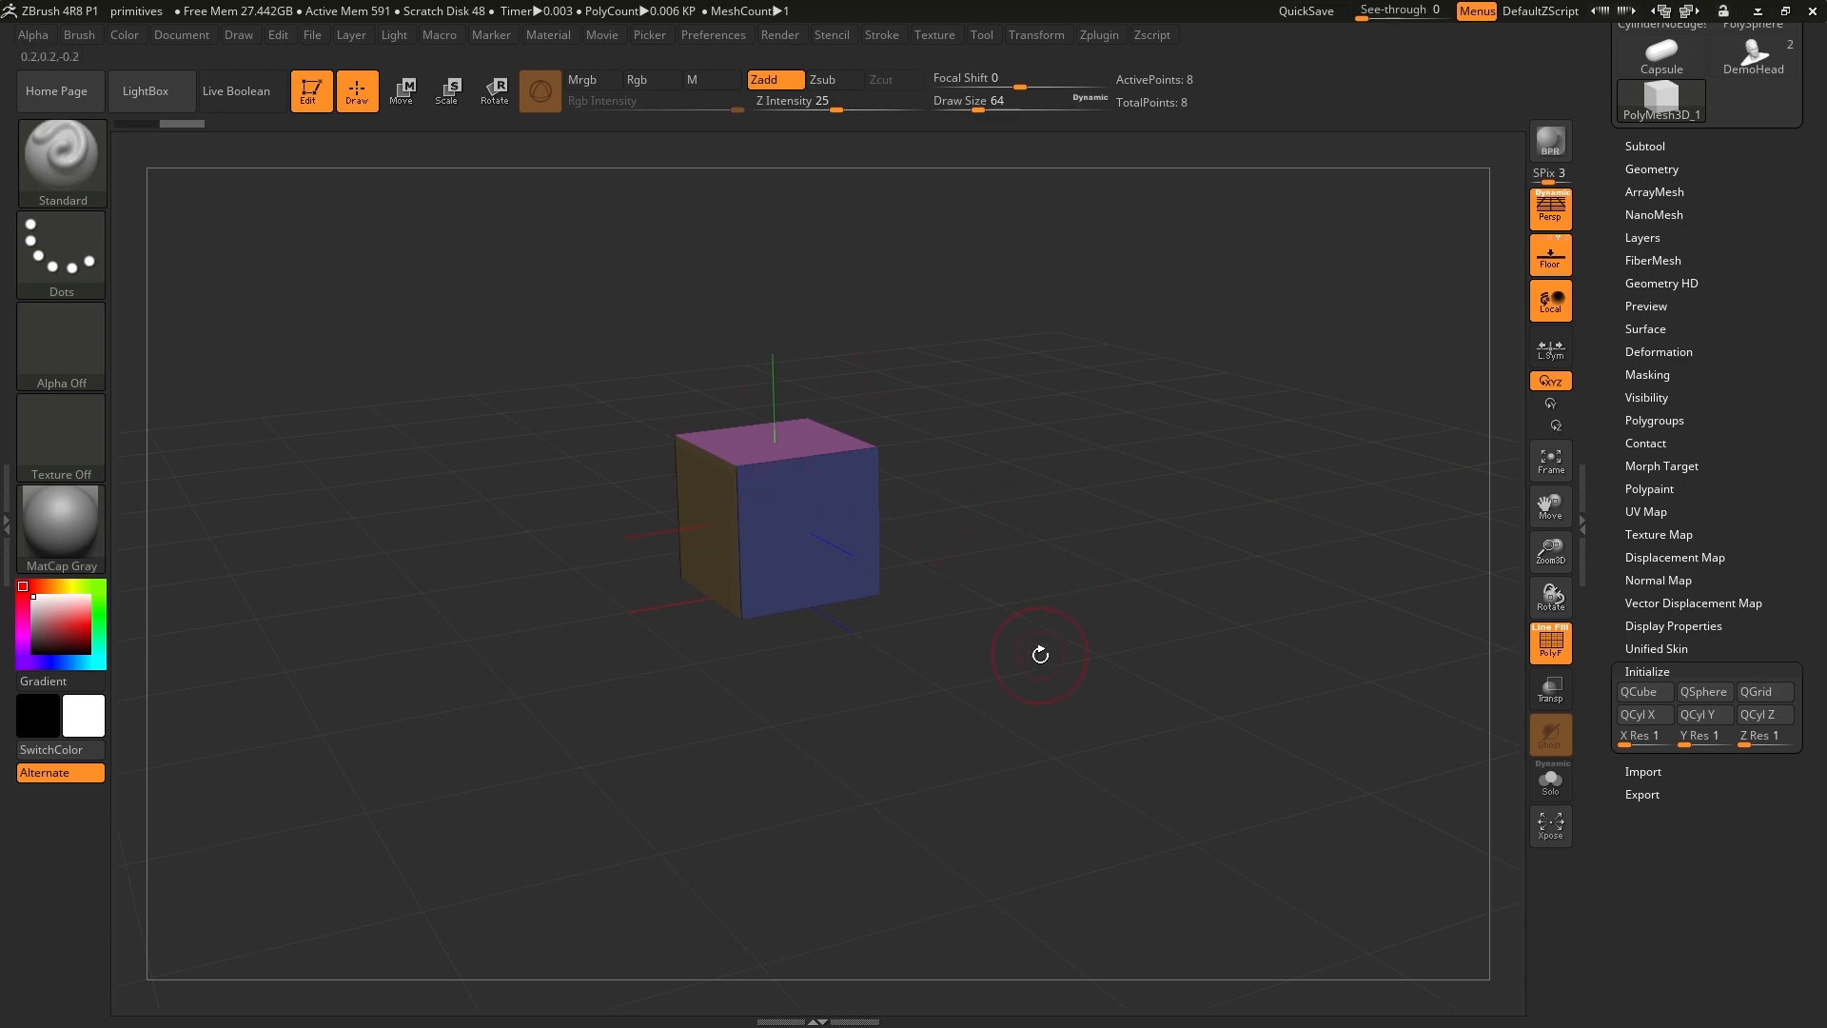
drag(1040, 654, 1088, 641)
key(shift)
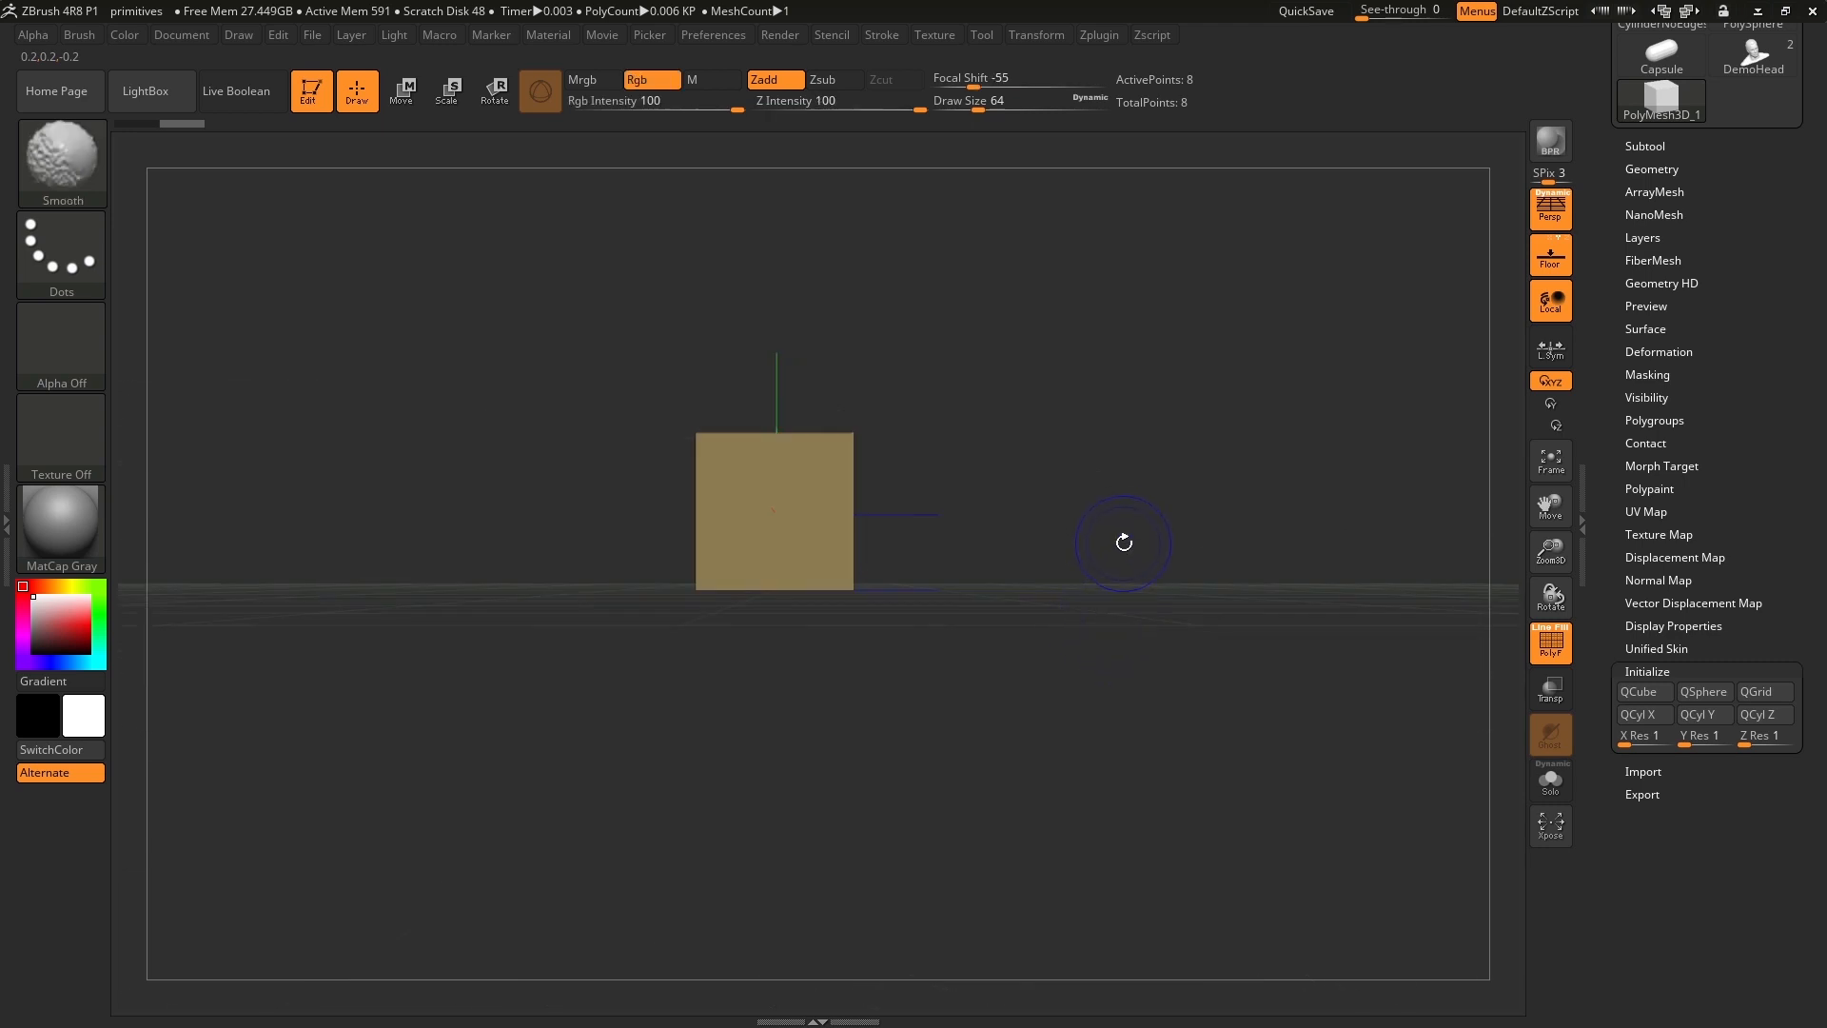
mouse_move(1129, 542)
alt+mouse_down()
mouse_move(1109, 419)
mouse_move(1118, 467)
alt+mouse_up()
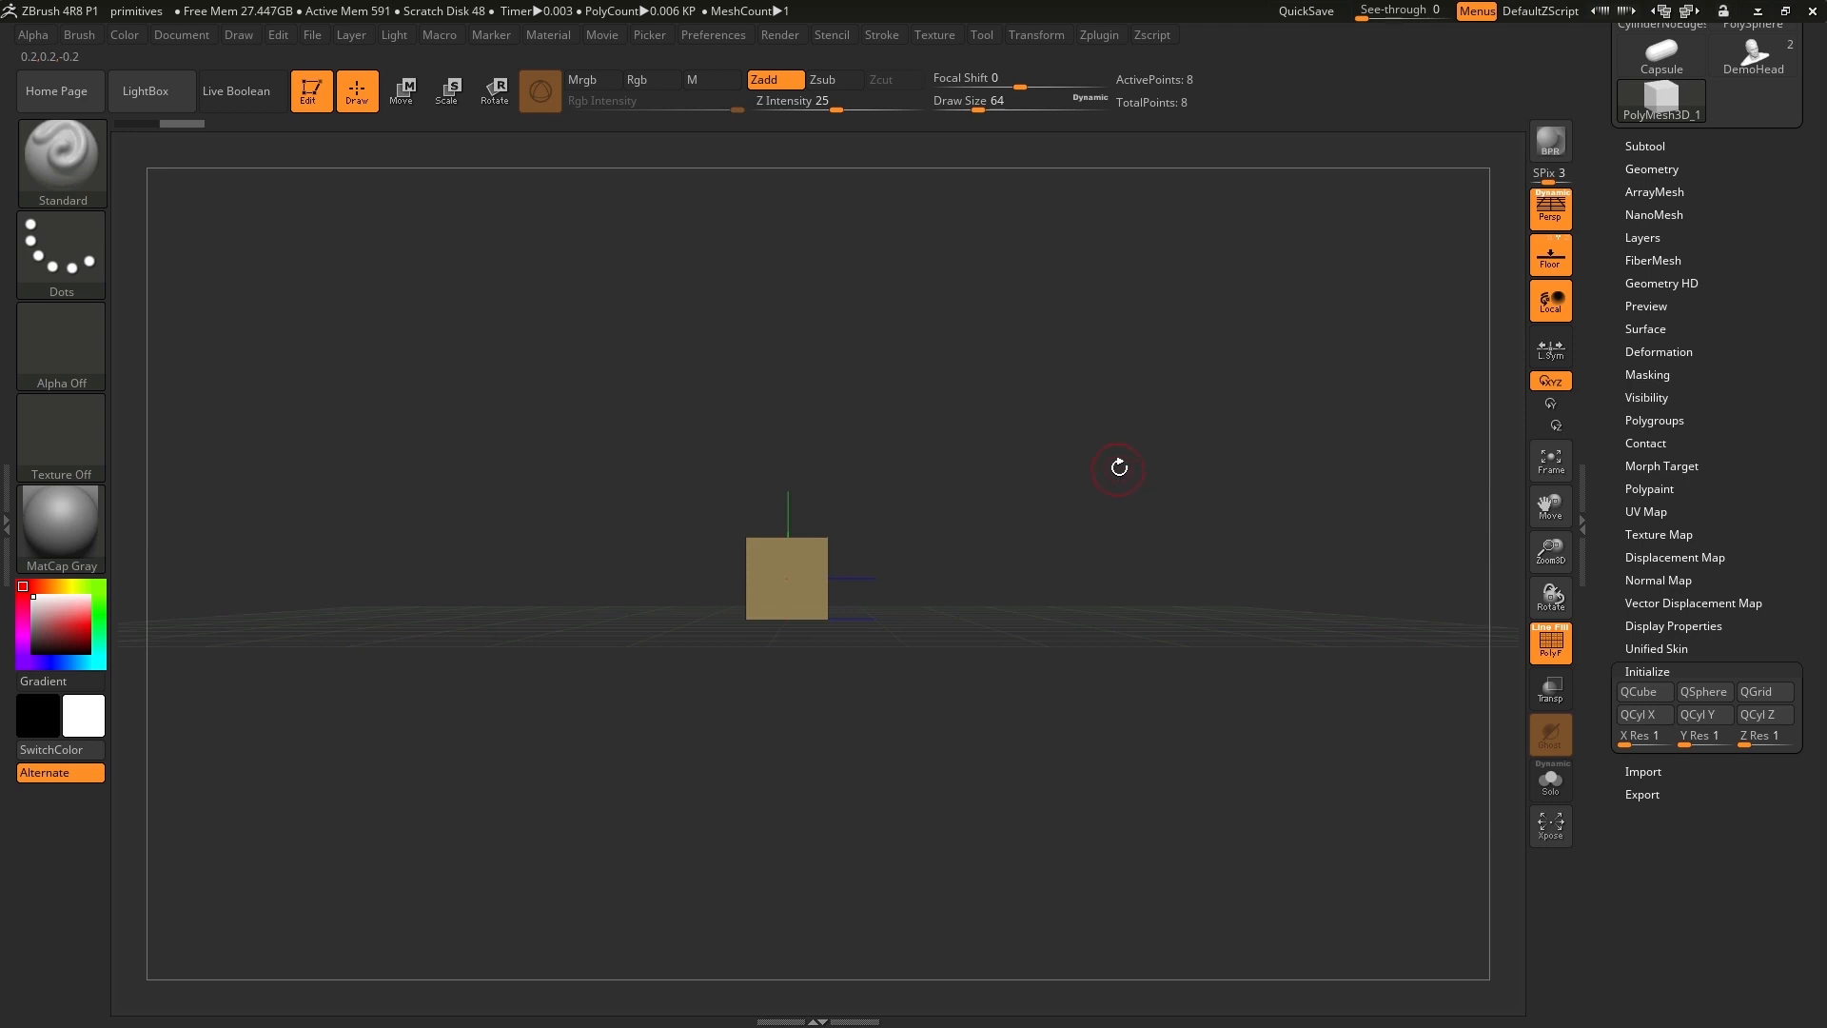
Turn off perspective and inspect the cube in orthographic view.
click(1549, 225)
ctrl+right_drag(1027, 425, 1032, 412)
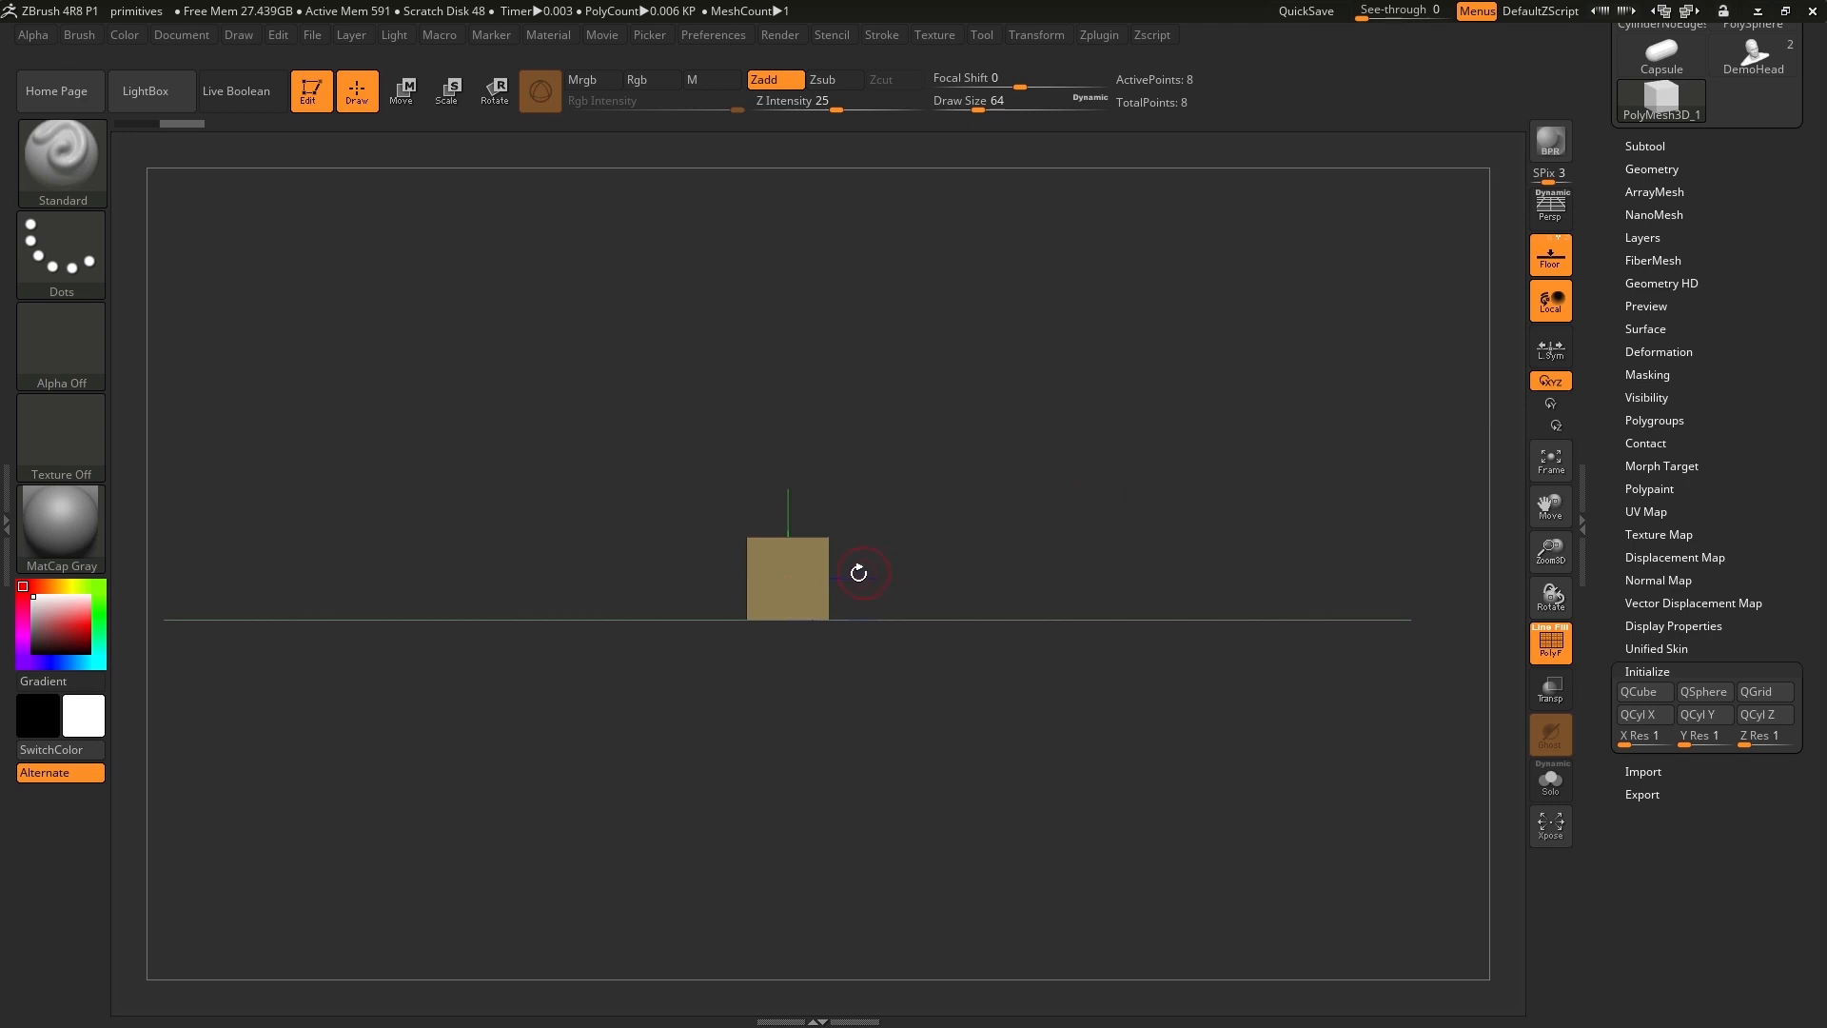
ctrl+right_drag(1150, 521, 958, 591)
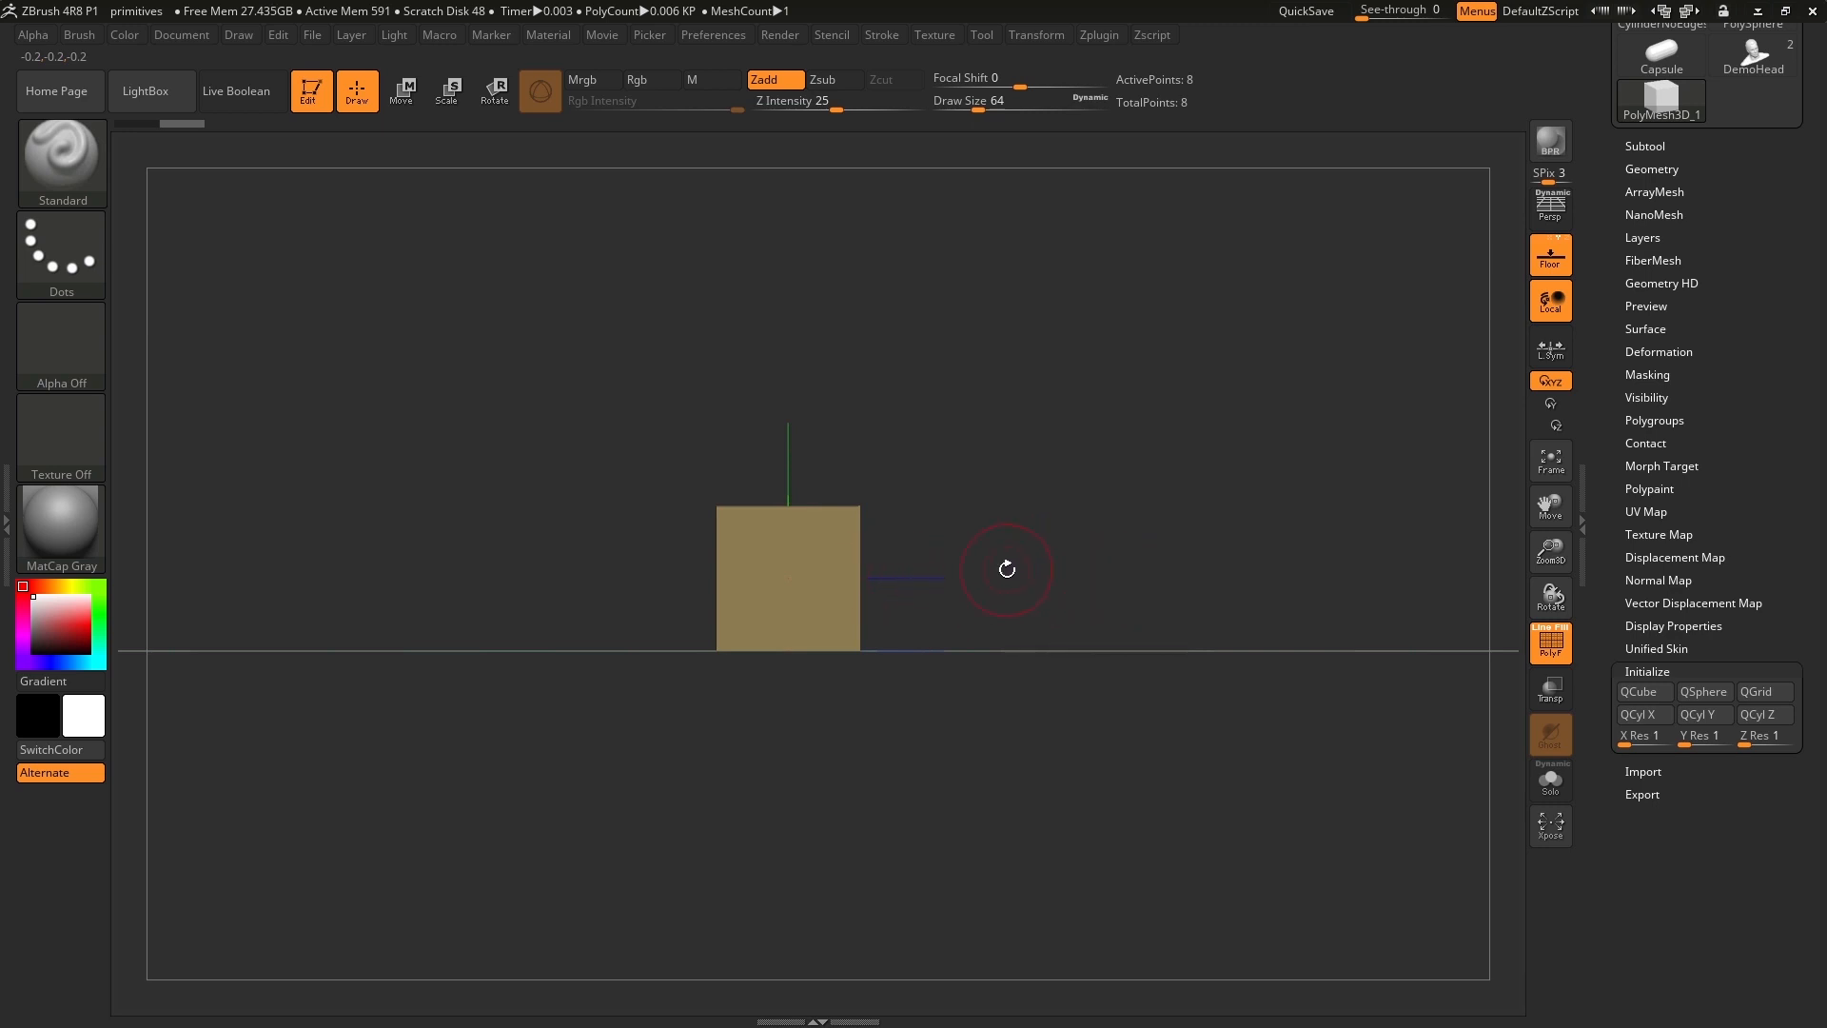
mouse_move(1113, 559)
mouse_down()
mouse_move(1084, 580)
mouse_move(1130, 563)
mouse_up()
Switch back and forth between the DemoHead and the PolyMesh3D_1 cube to compare the tools, ending on the cube.
scroll(1617, 314, up, 5)
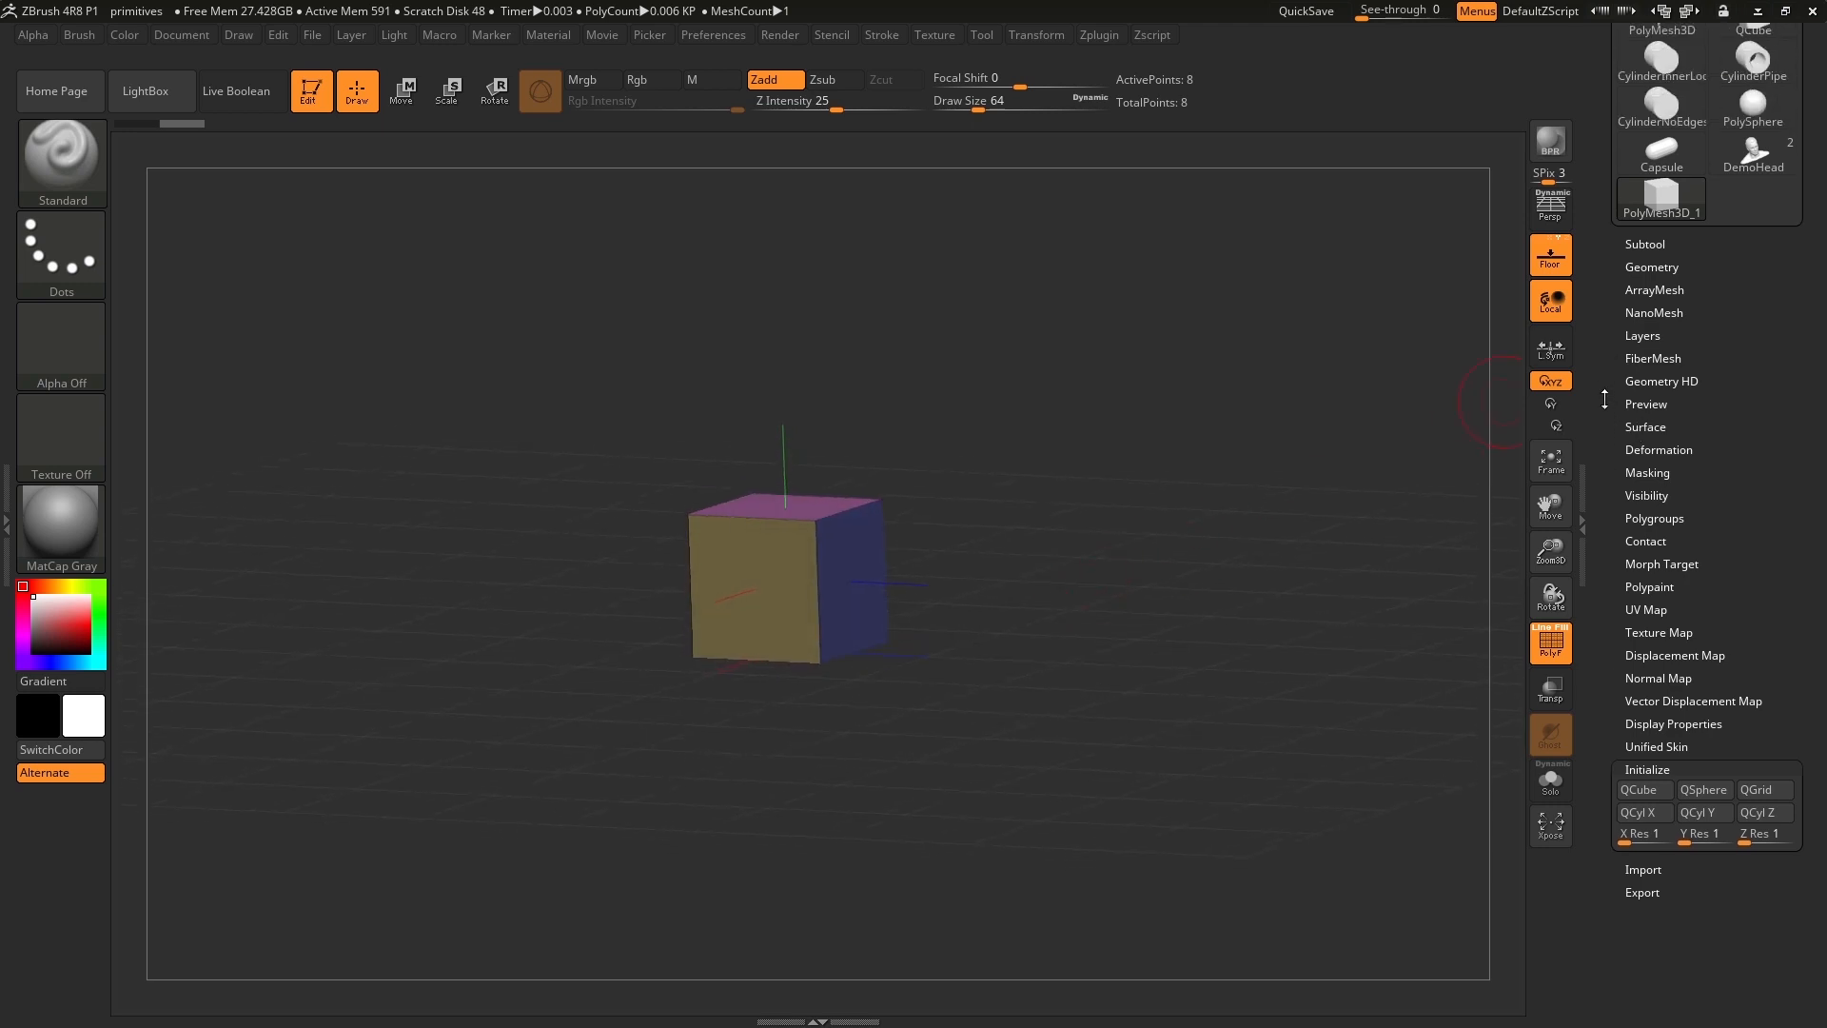
mouse_move(1768, 519)
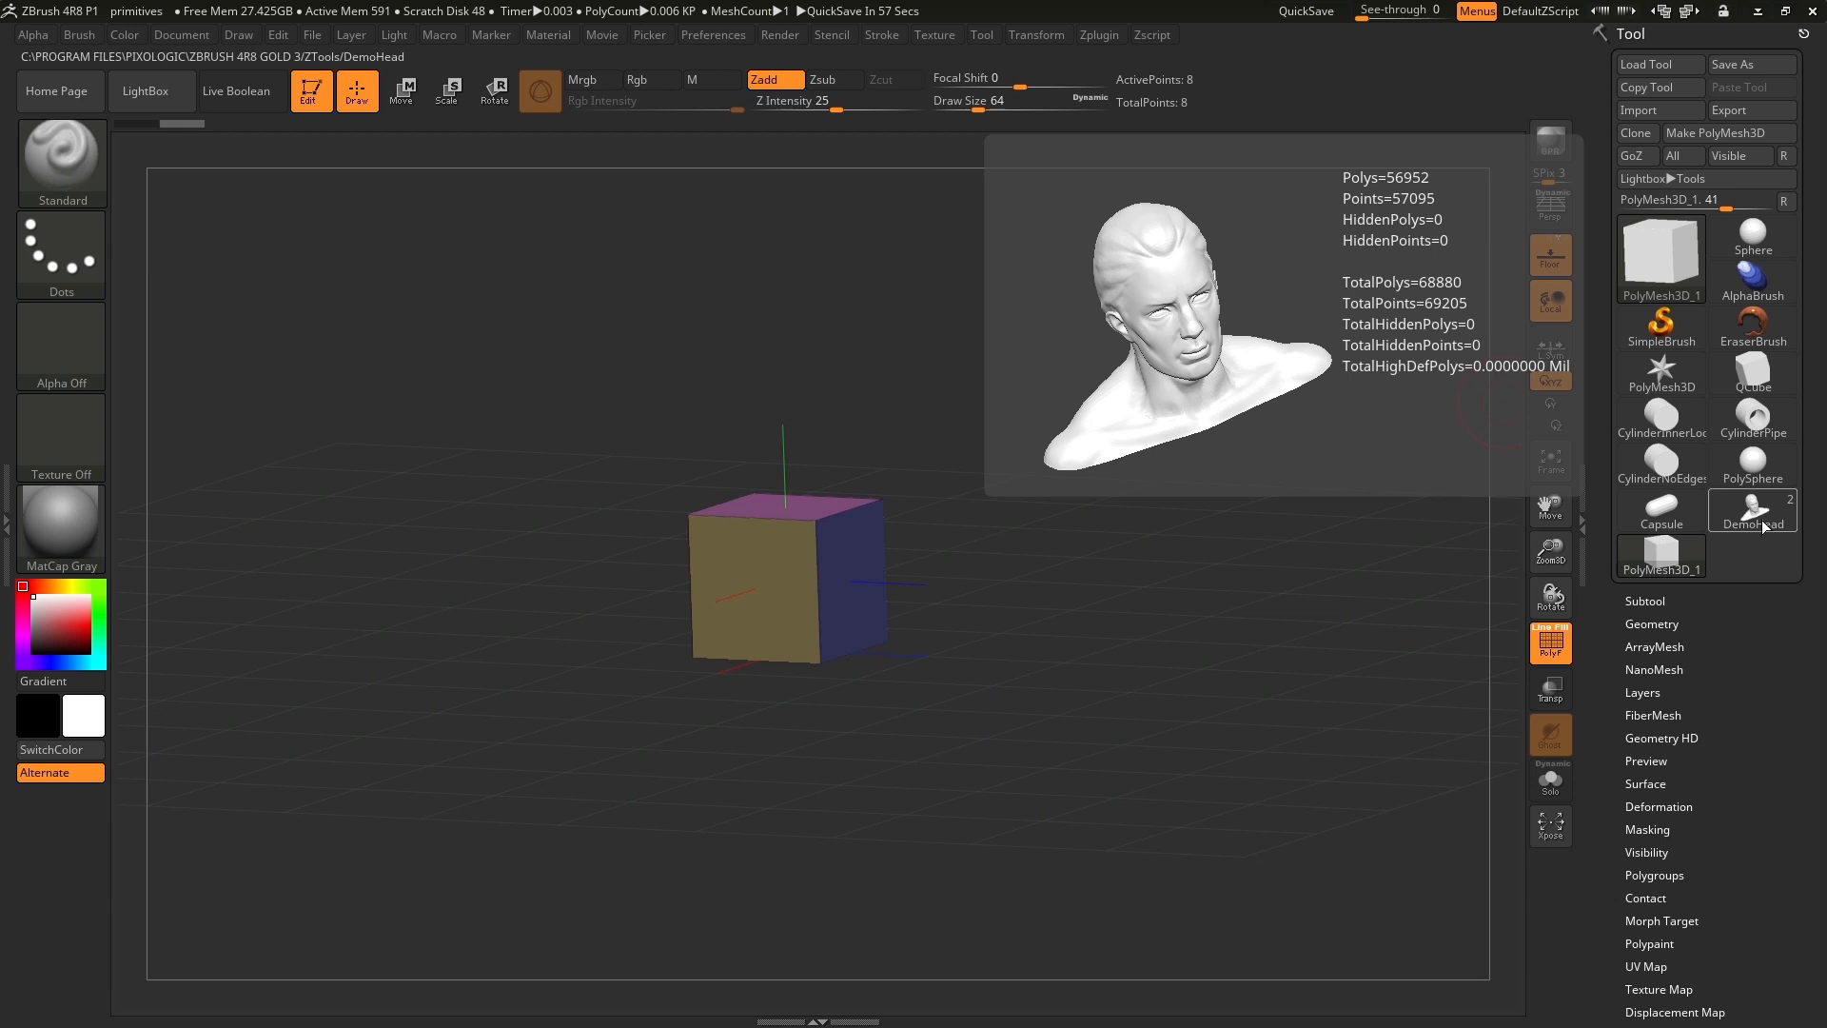
click(1763, 526)
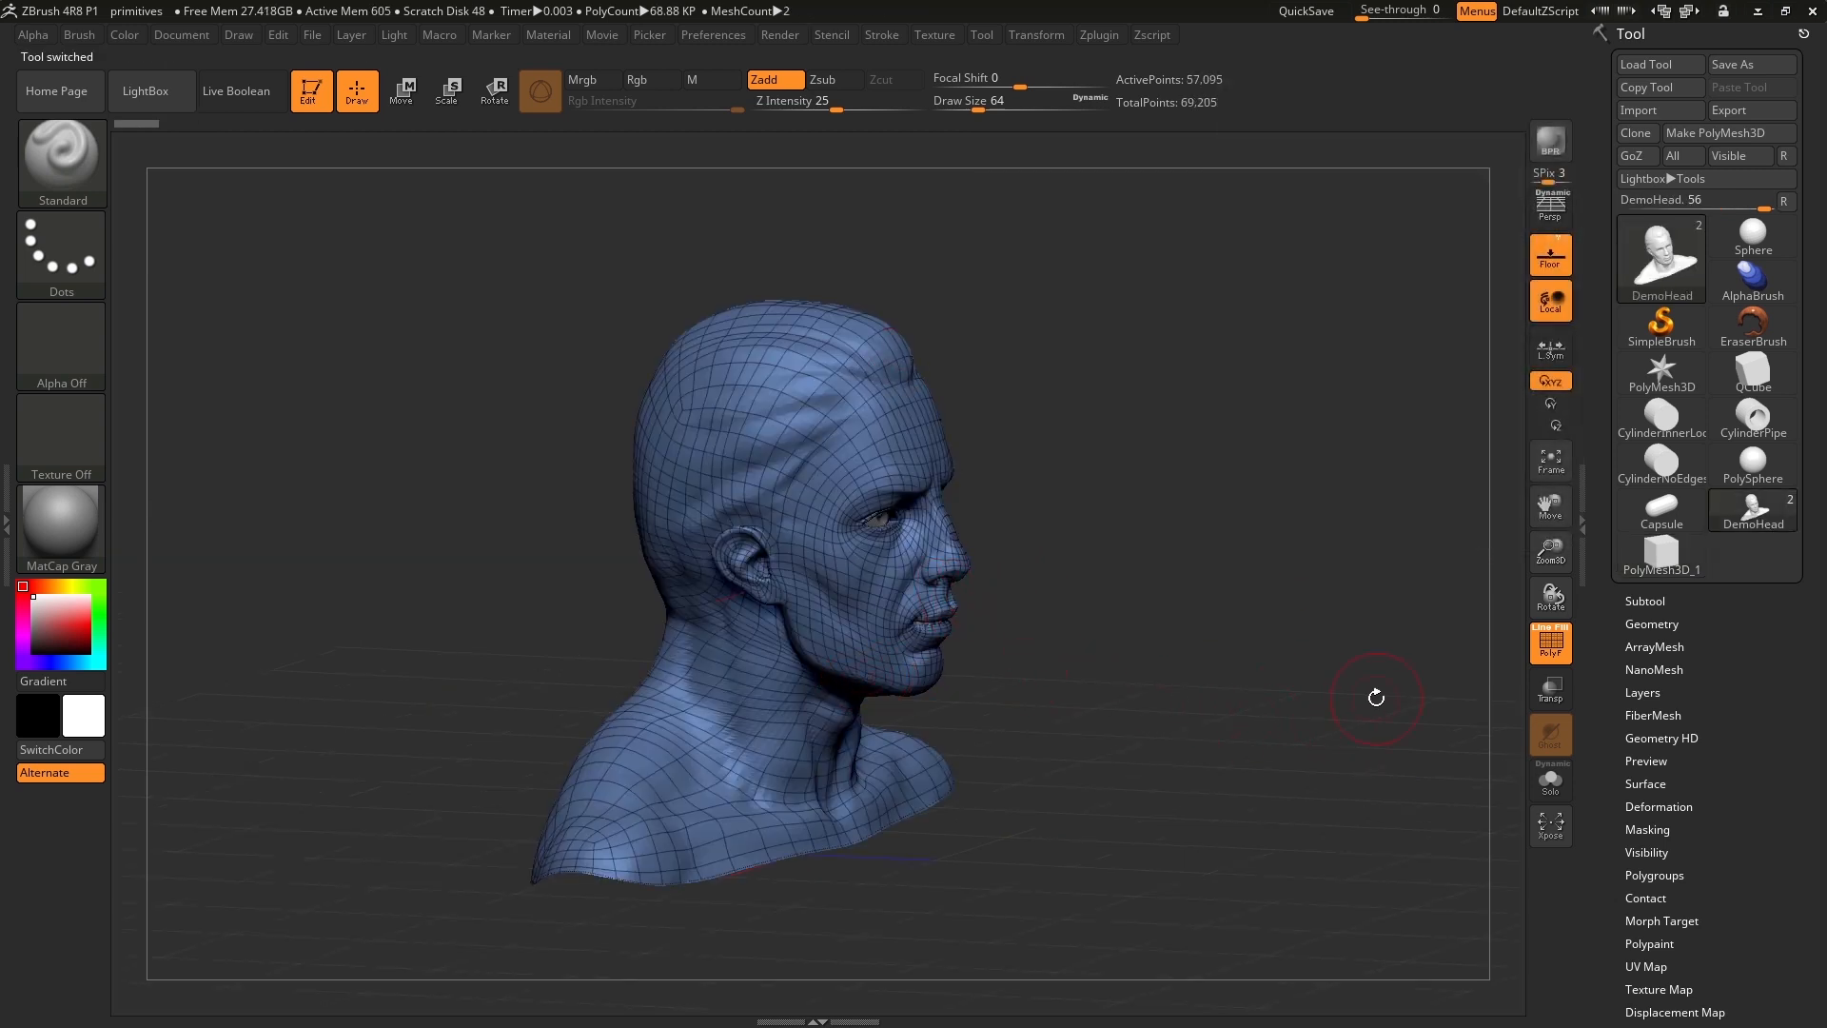
click(1663, 566)
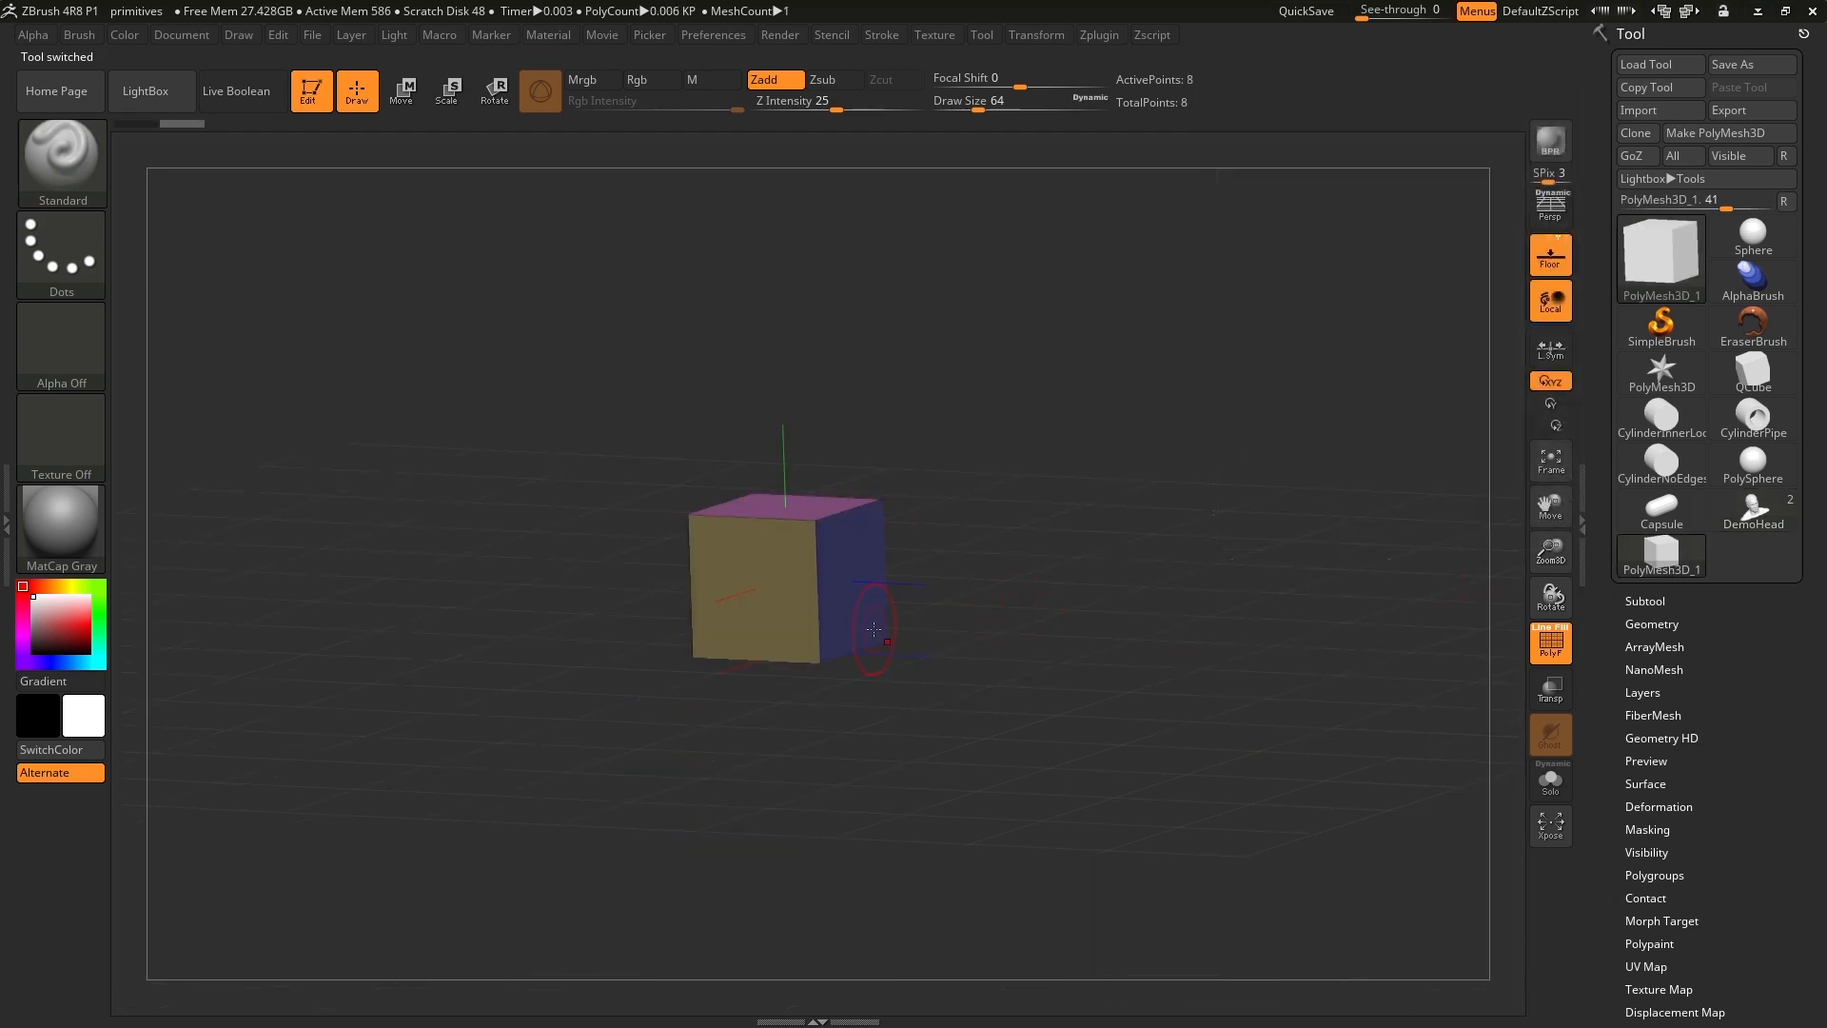
click(1743, 518)
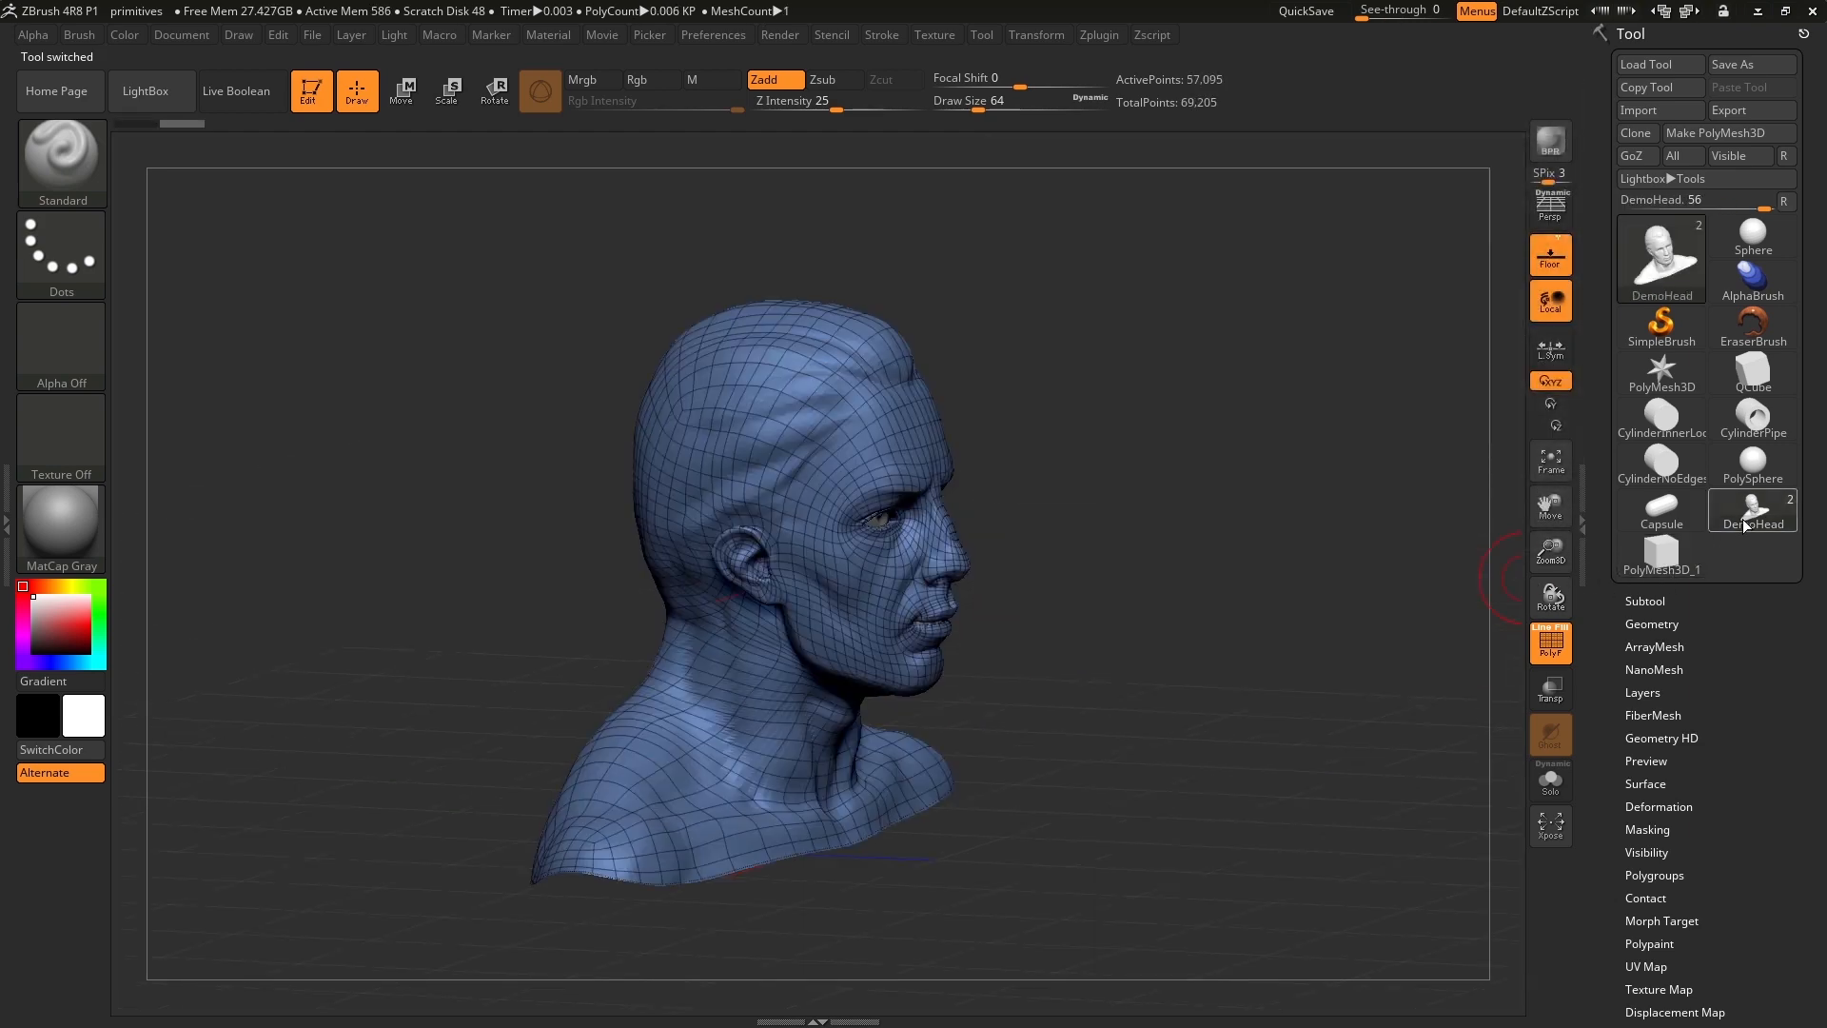
click(1663, 559)
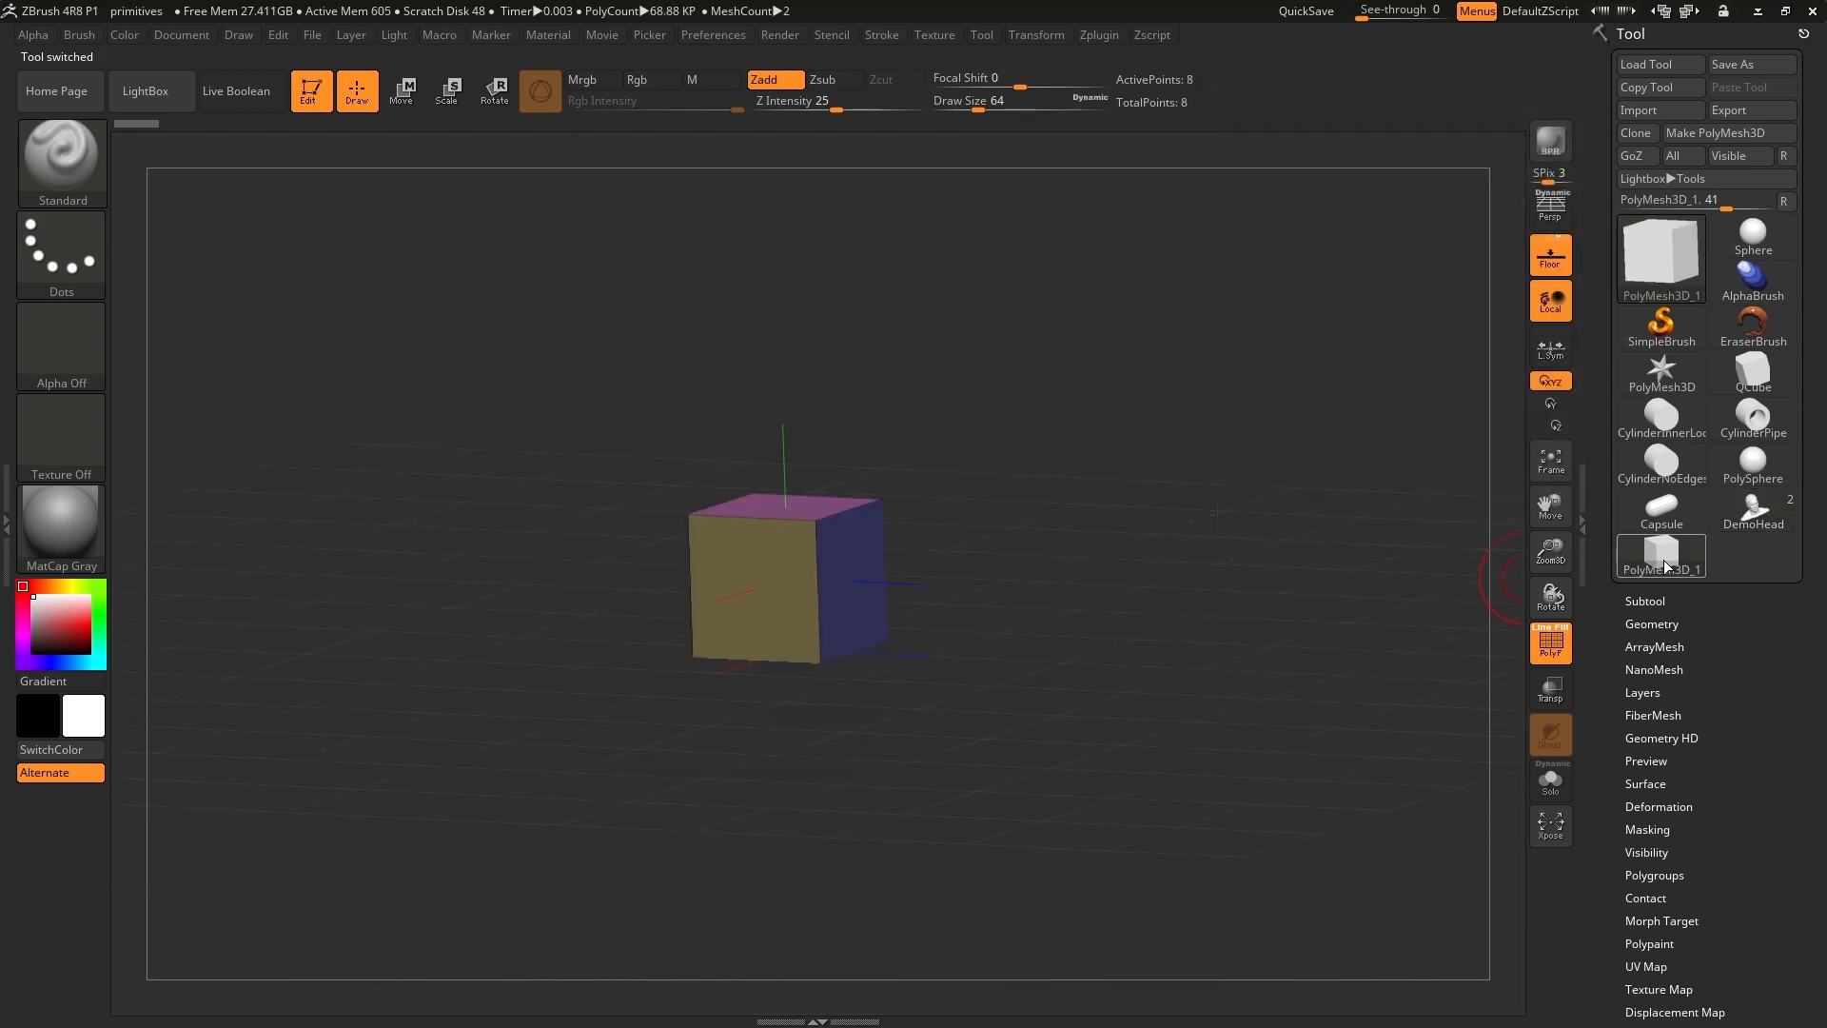
click(1734, 517)
mouse_move(1675, 564)
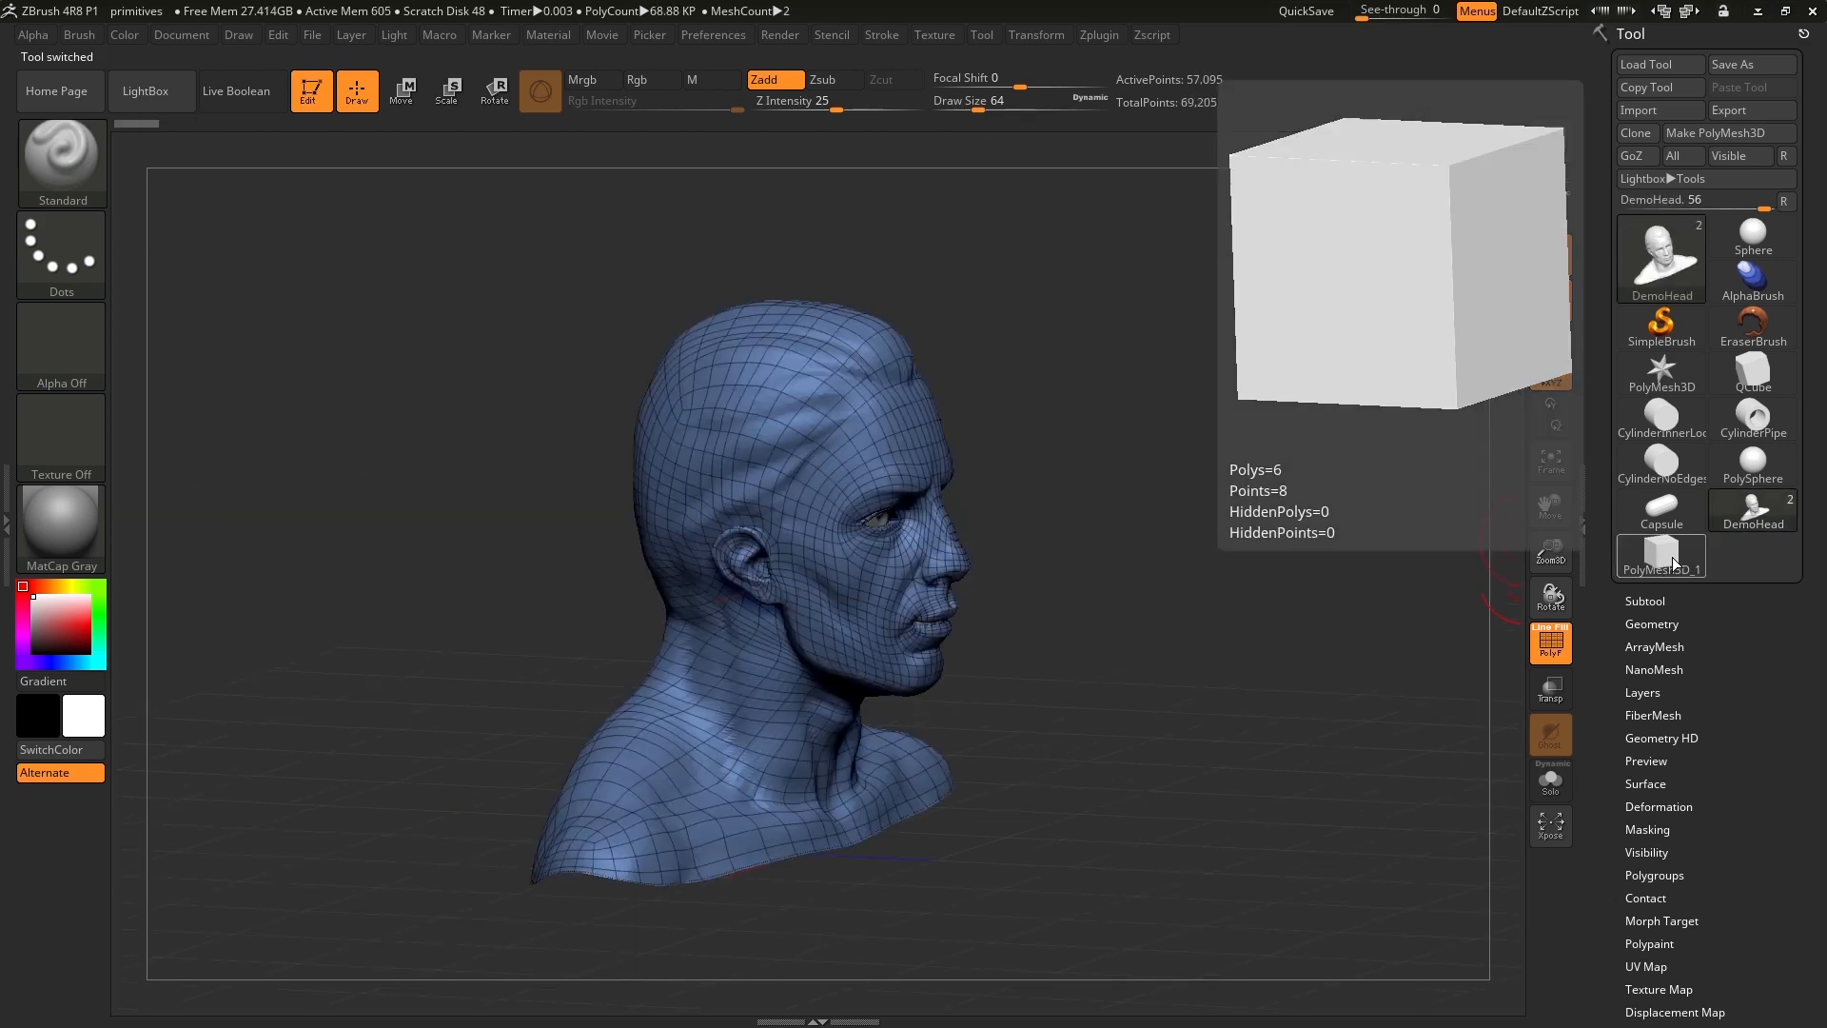
click(1674, 564)
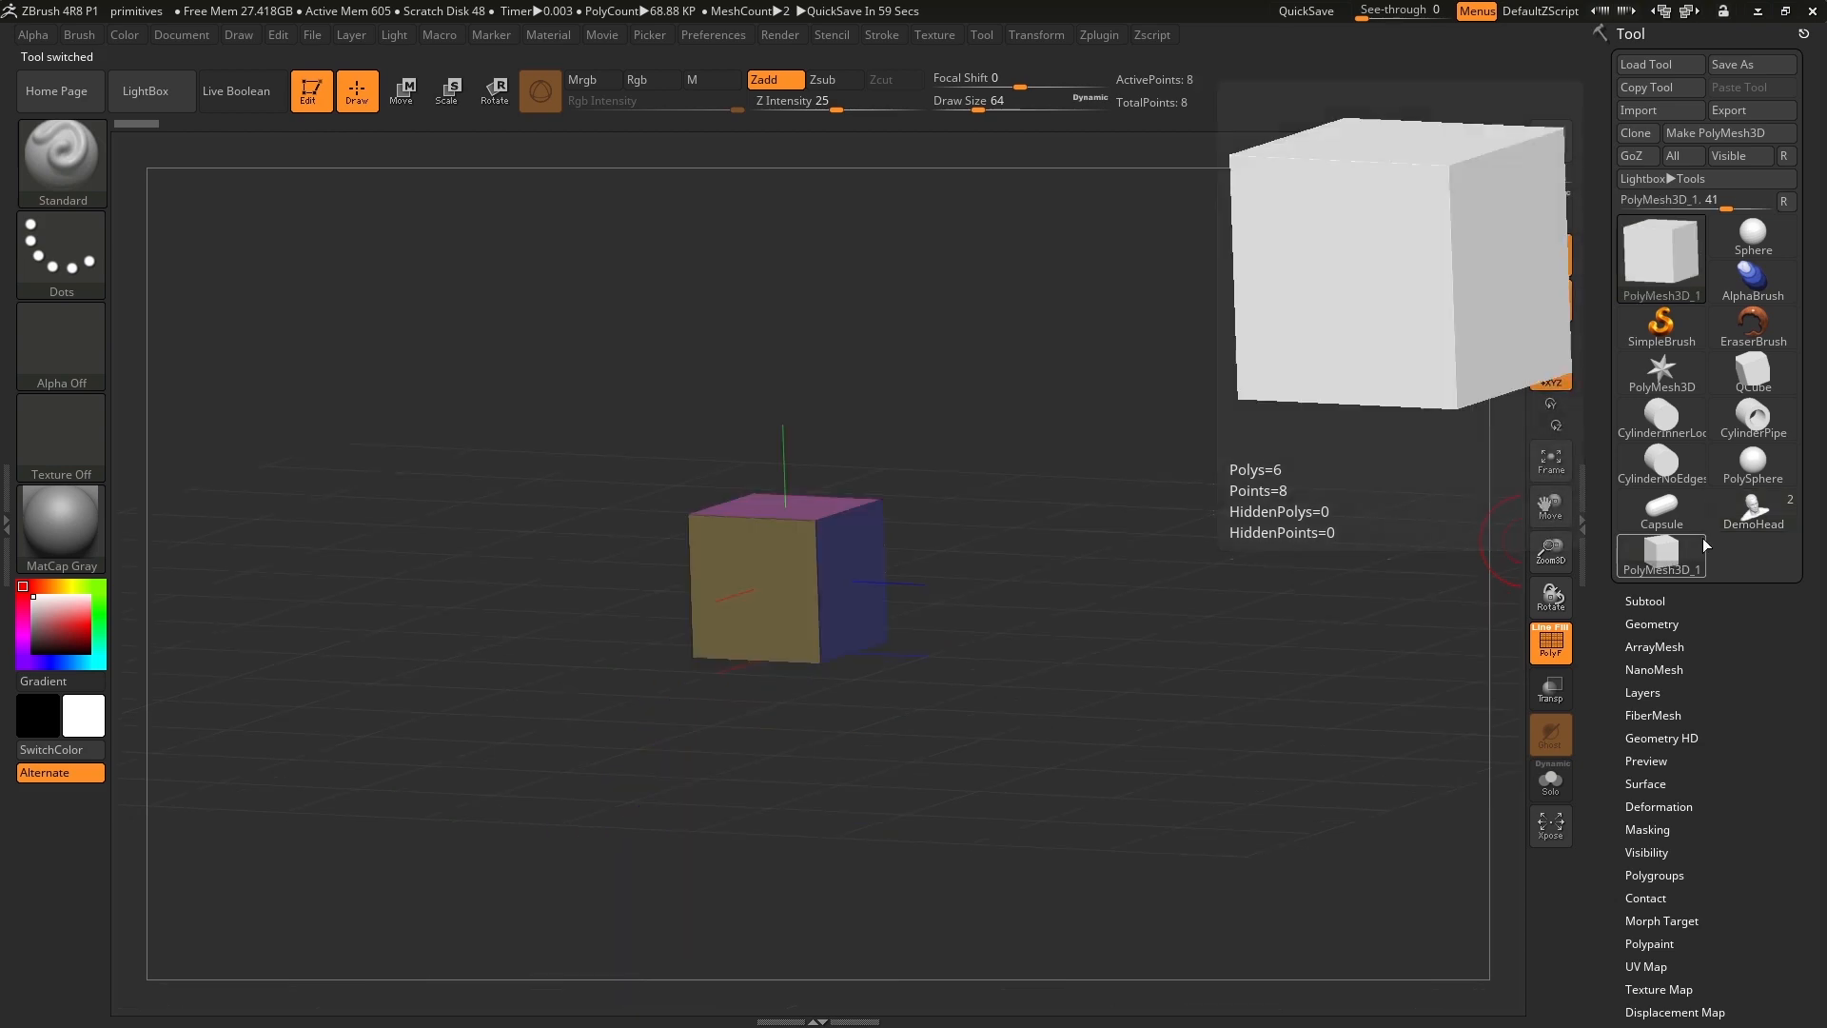
click(1728, 518)
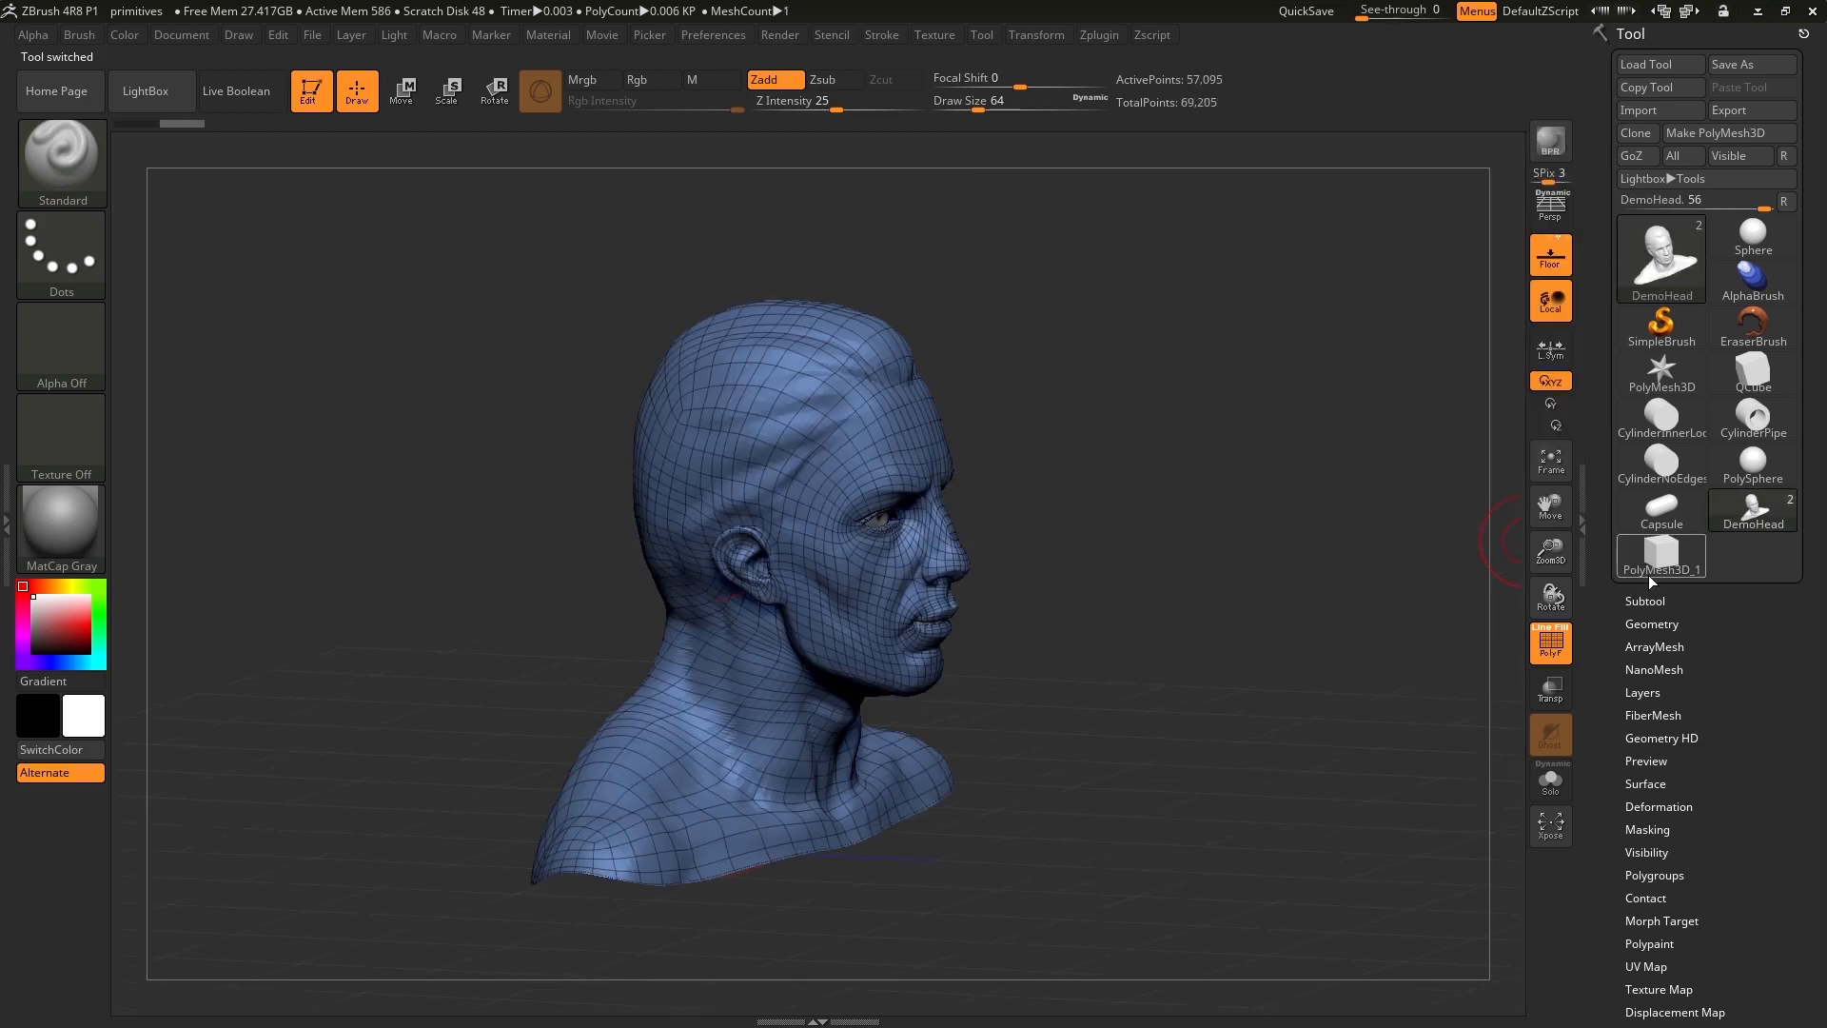
mouse_move(1651, 569)
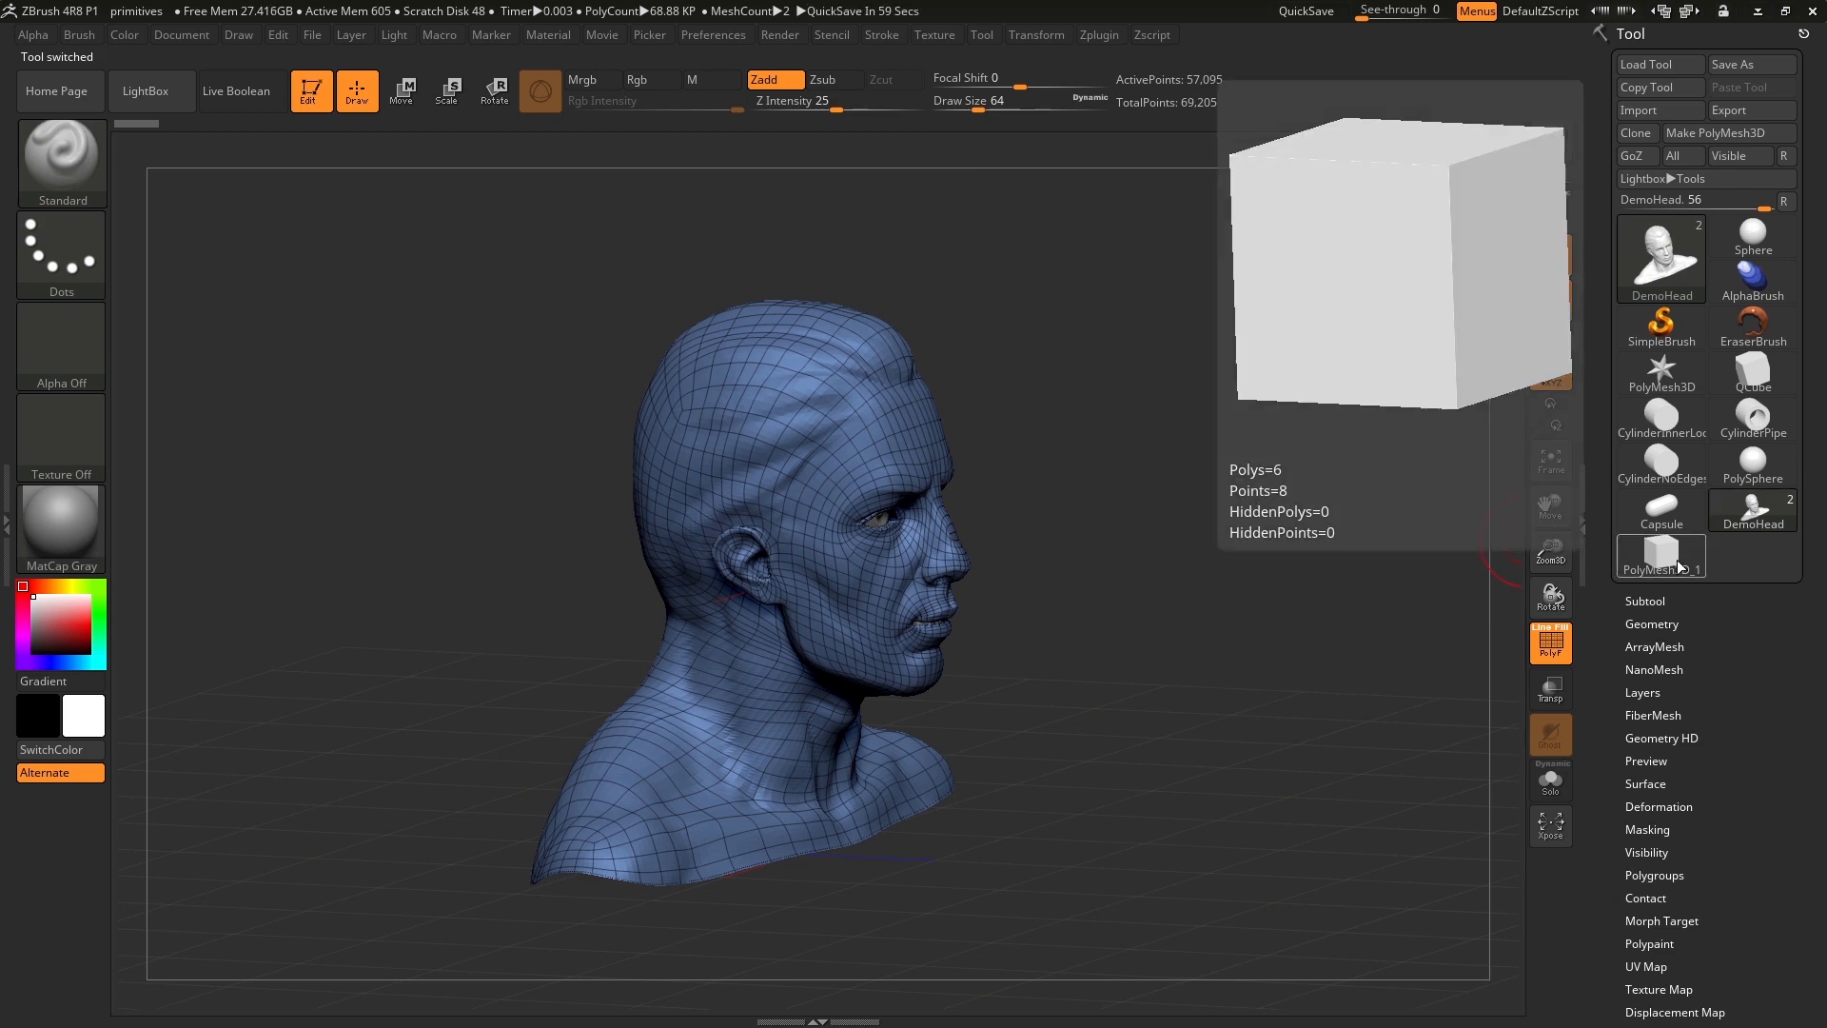
click(1658, 561)
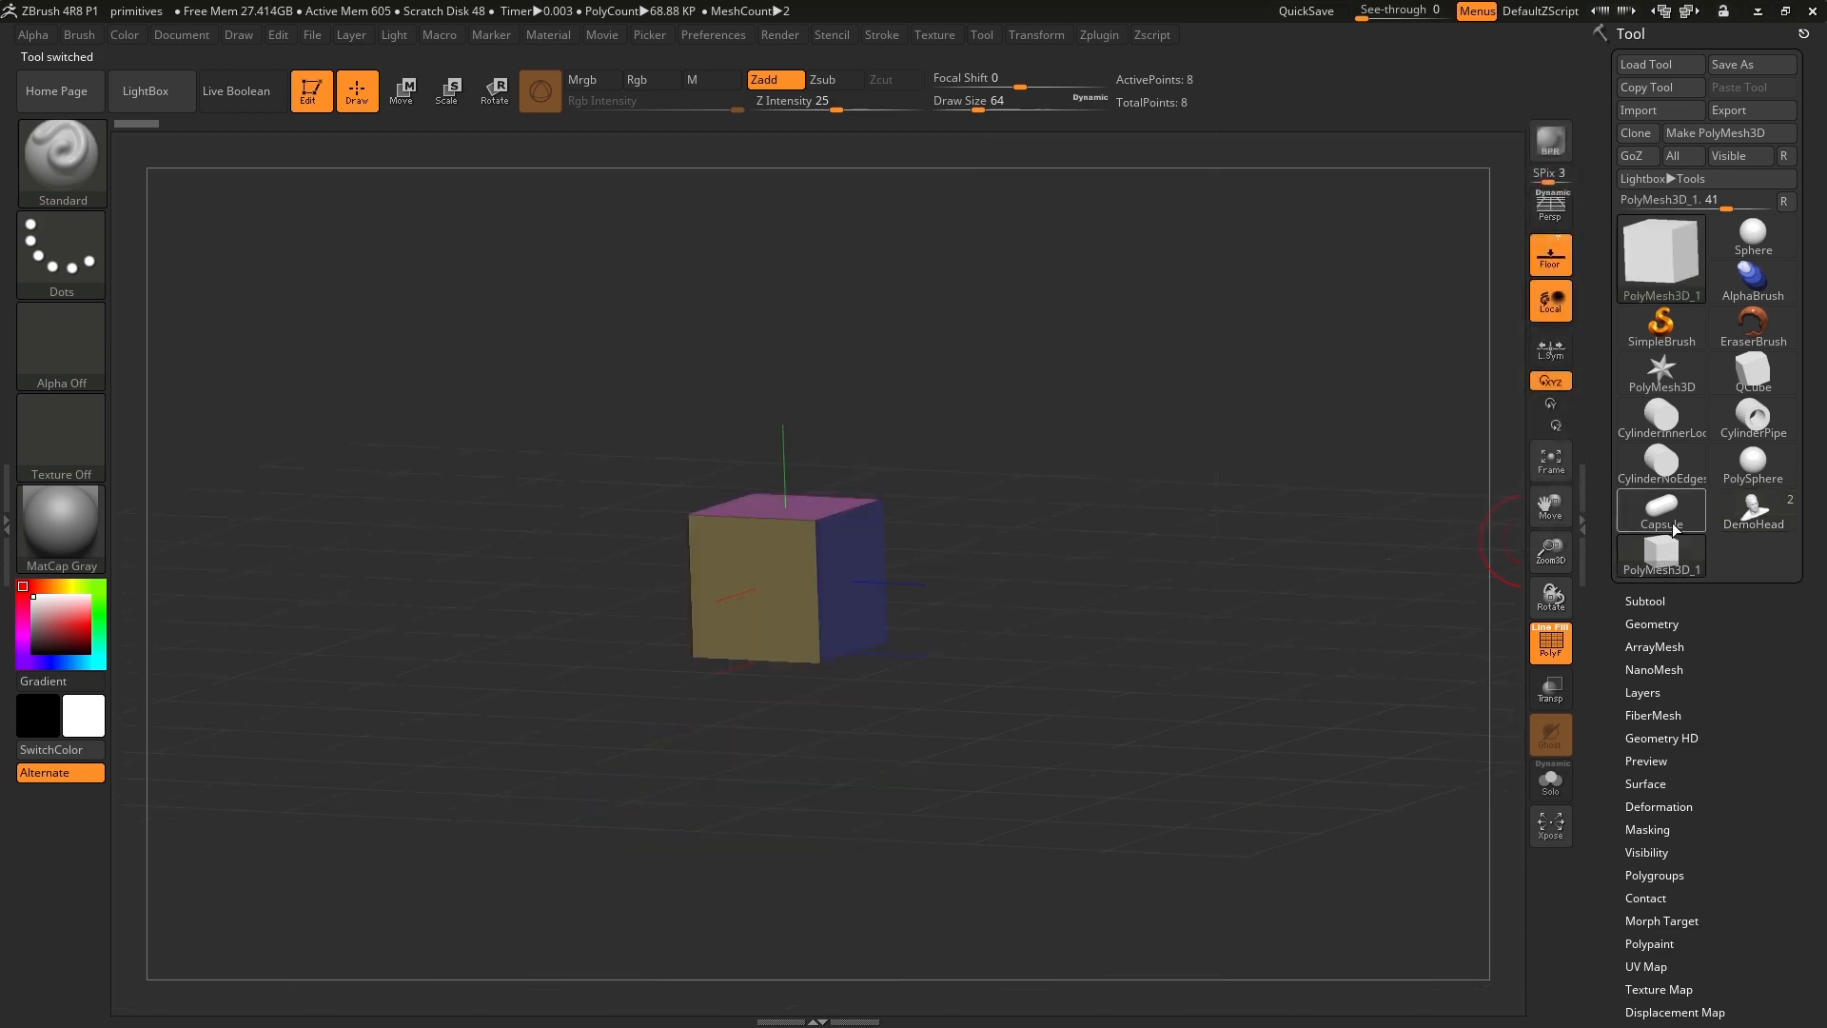
mouse_move(1675, 511)
Activate Move mode for the cube and compare the Gizmo 3D with the transpose line, ending with the gizmo enabled.
mouse_move(1085, 396)
shift+mouse_down()
mouse_move(1116, 382)
mouse_move(1091, 419)
shift+mouse_up()
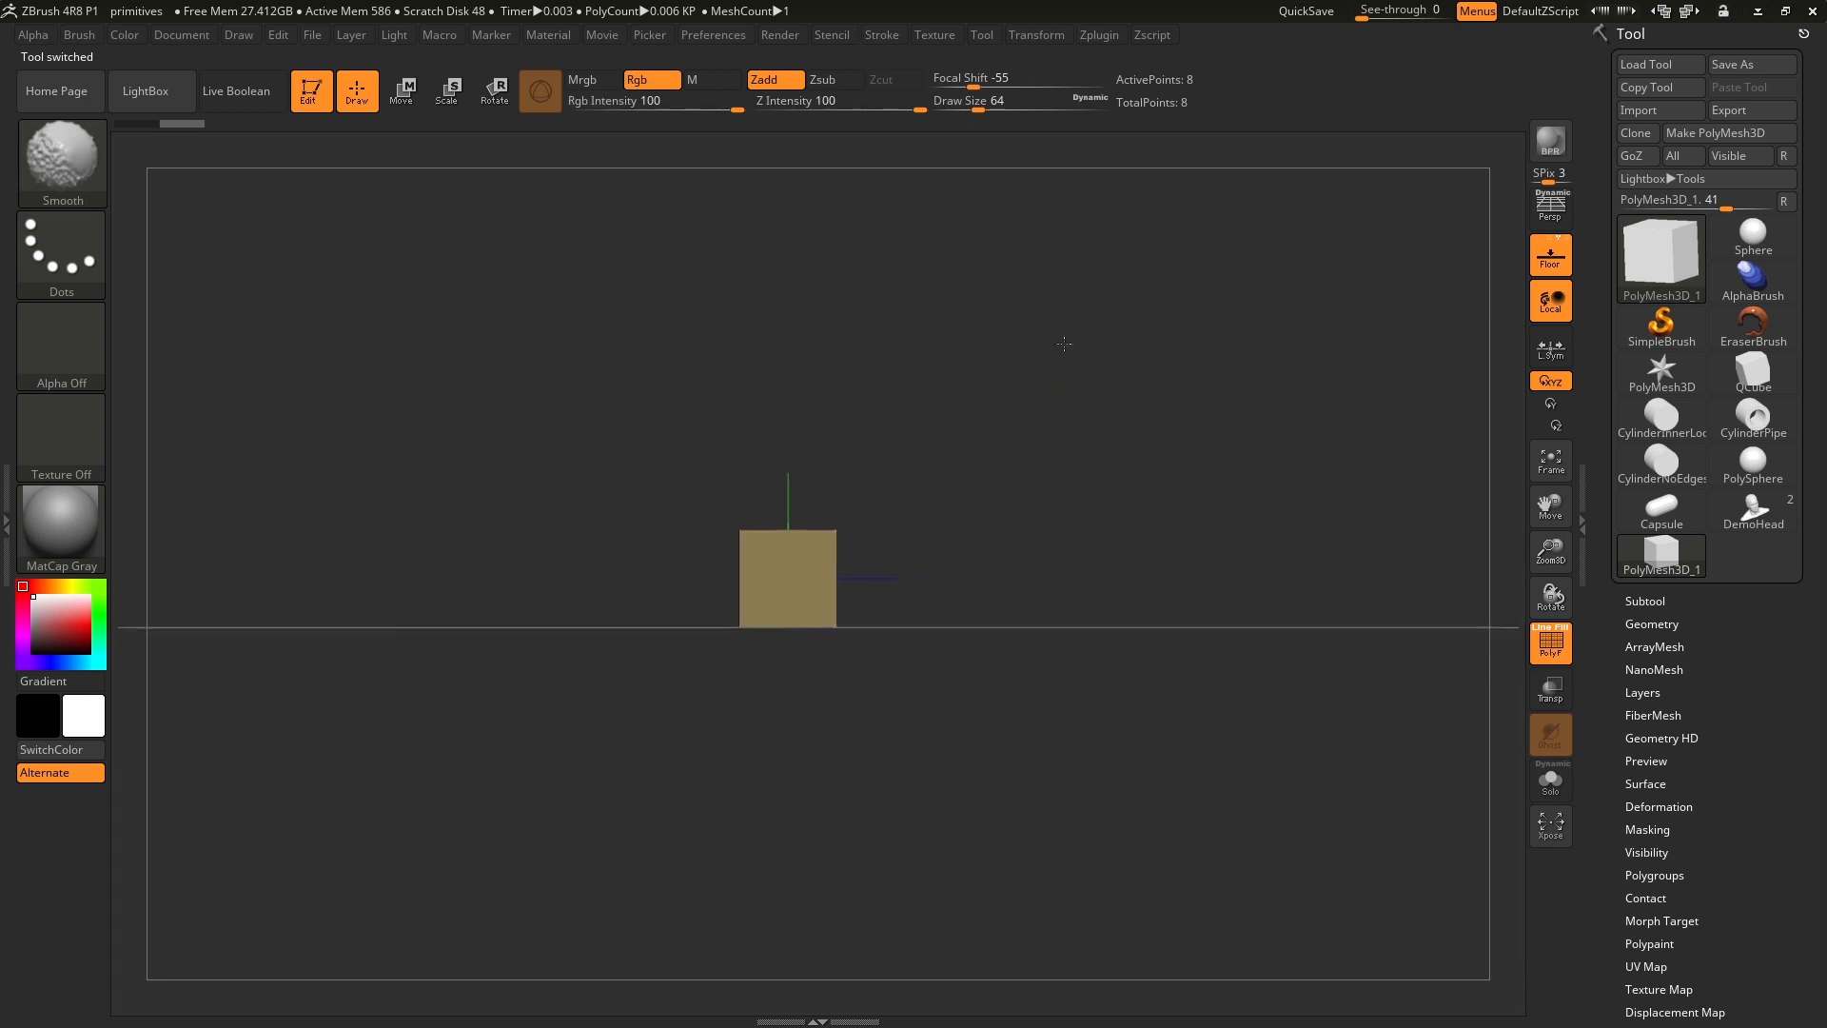
alt+drag(1040, 343, 1035, 358)
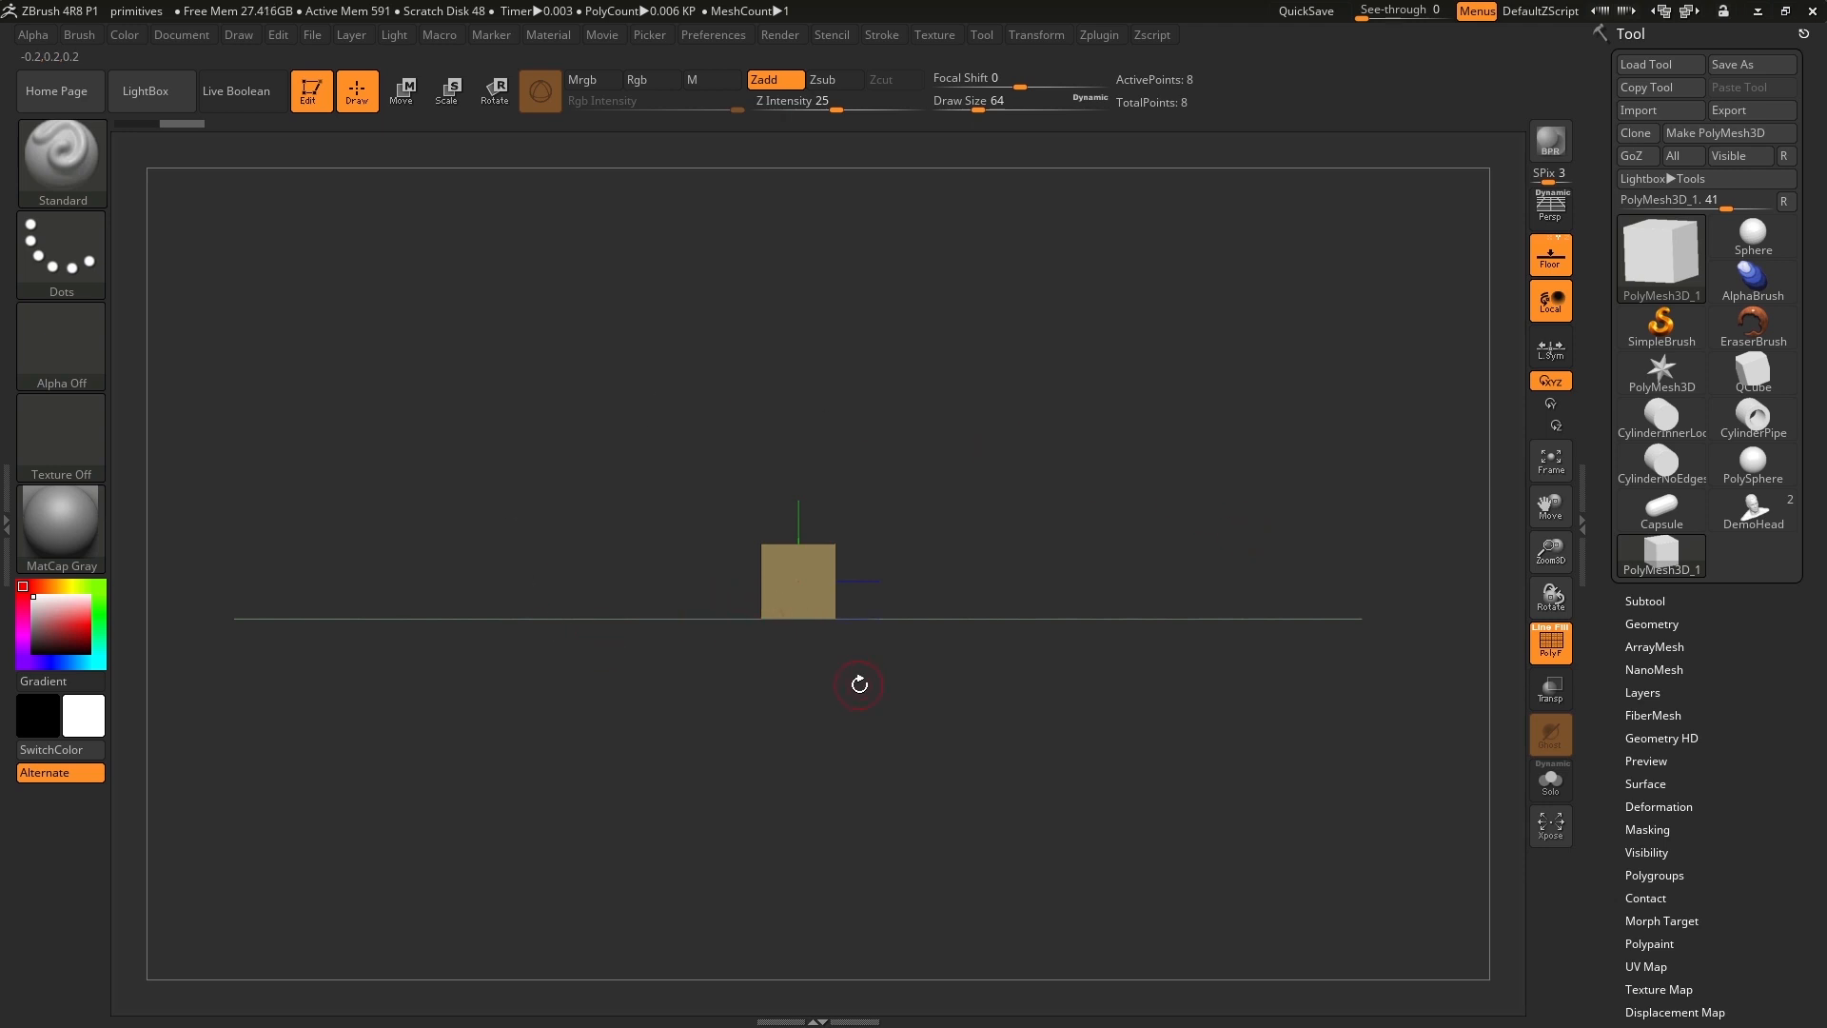
click(403, 95)
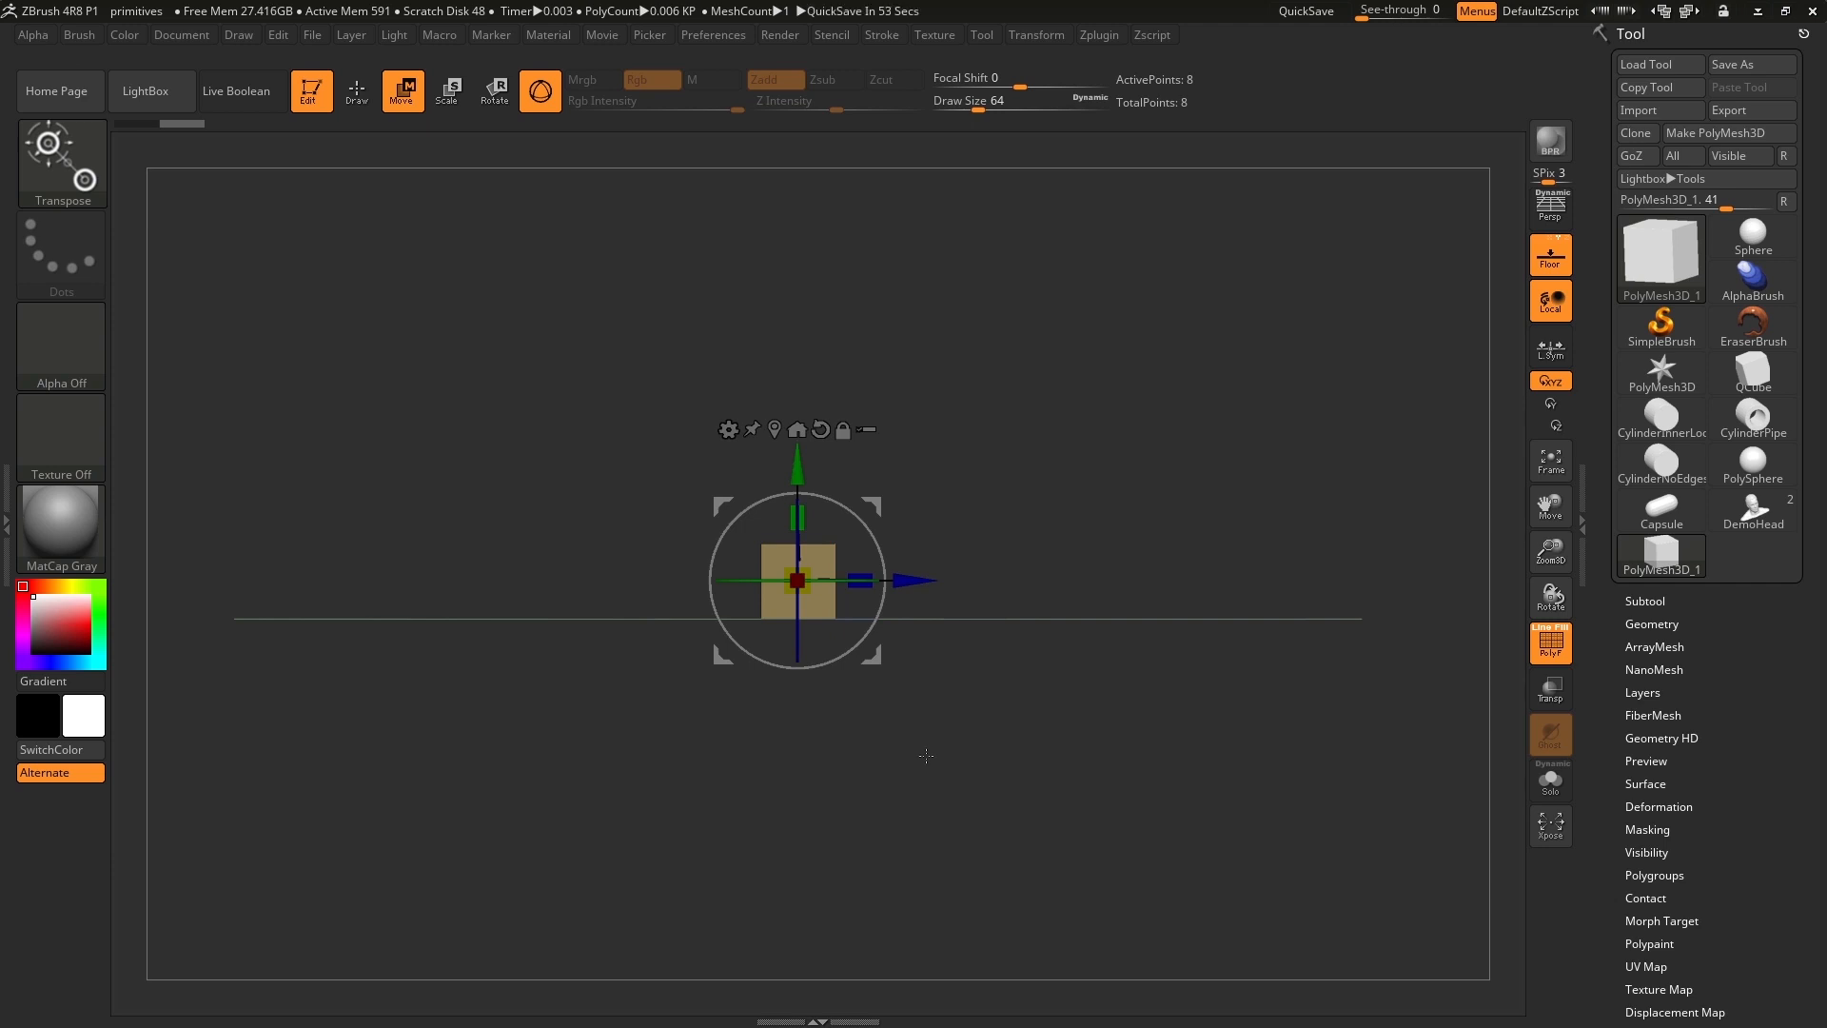
click(539, 92)
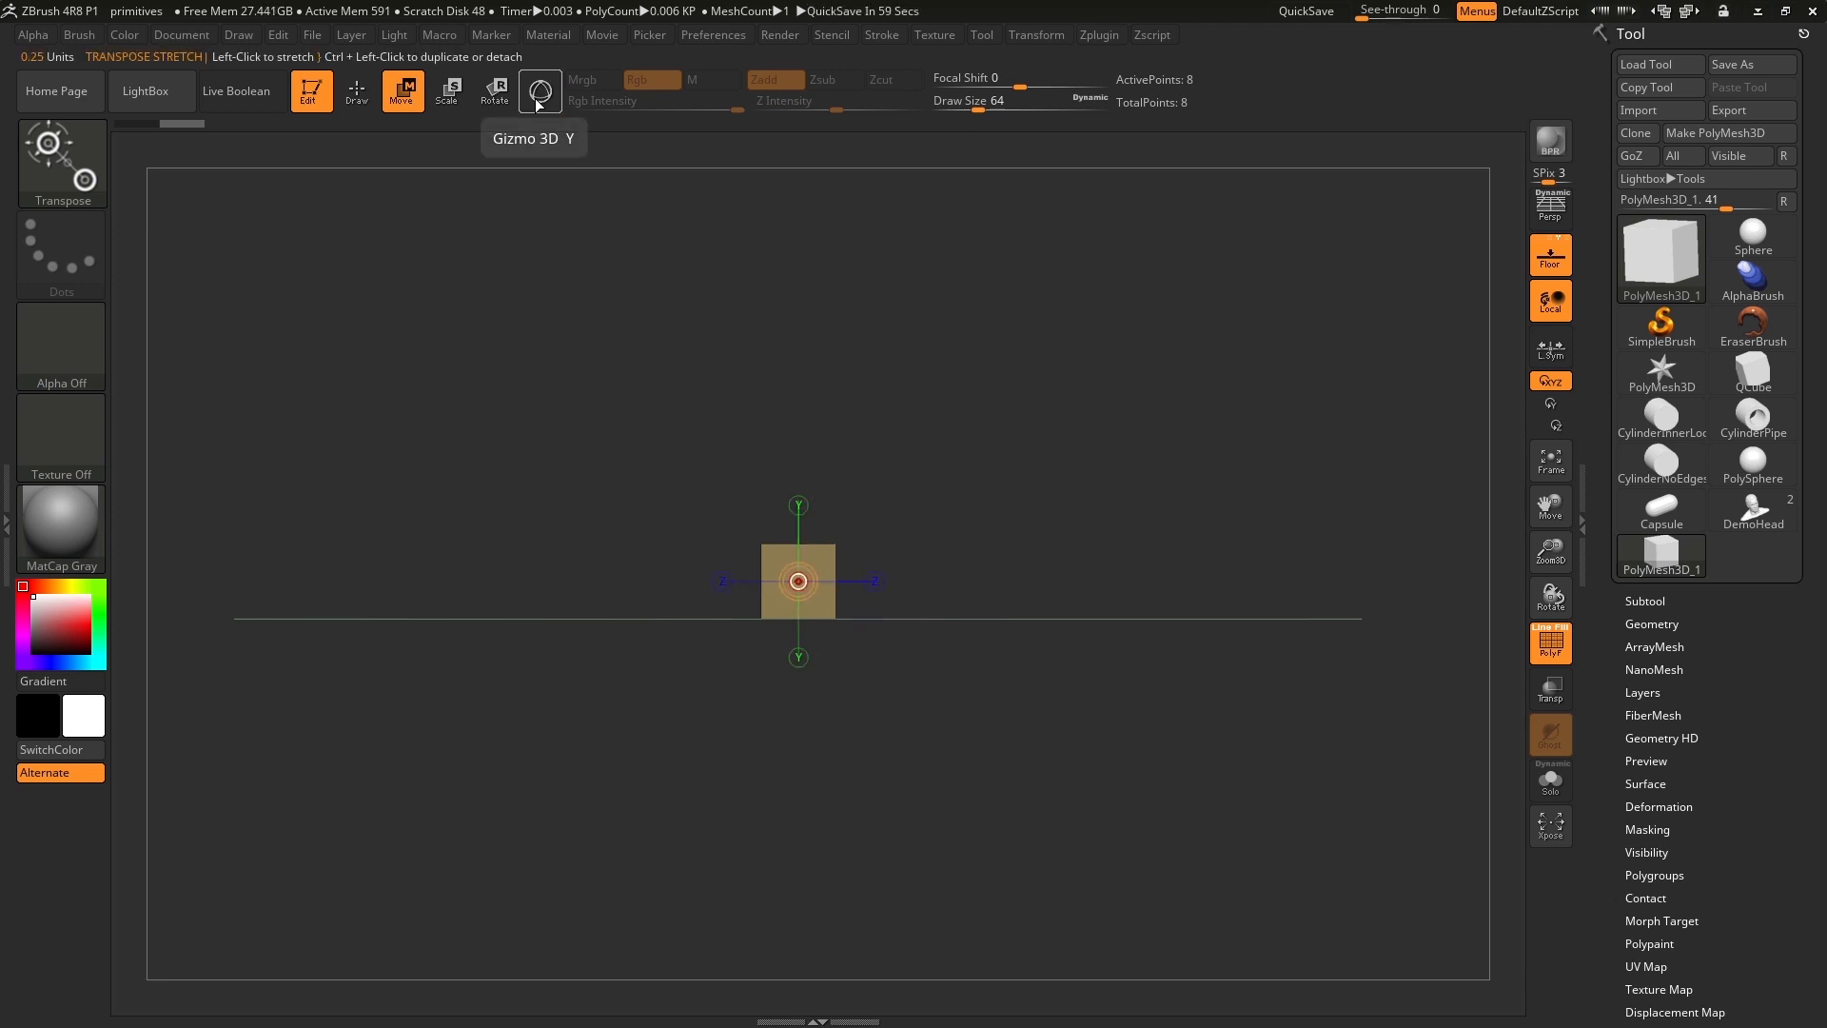
click(539, 103)
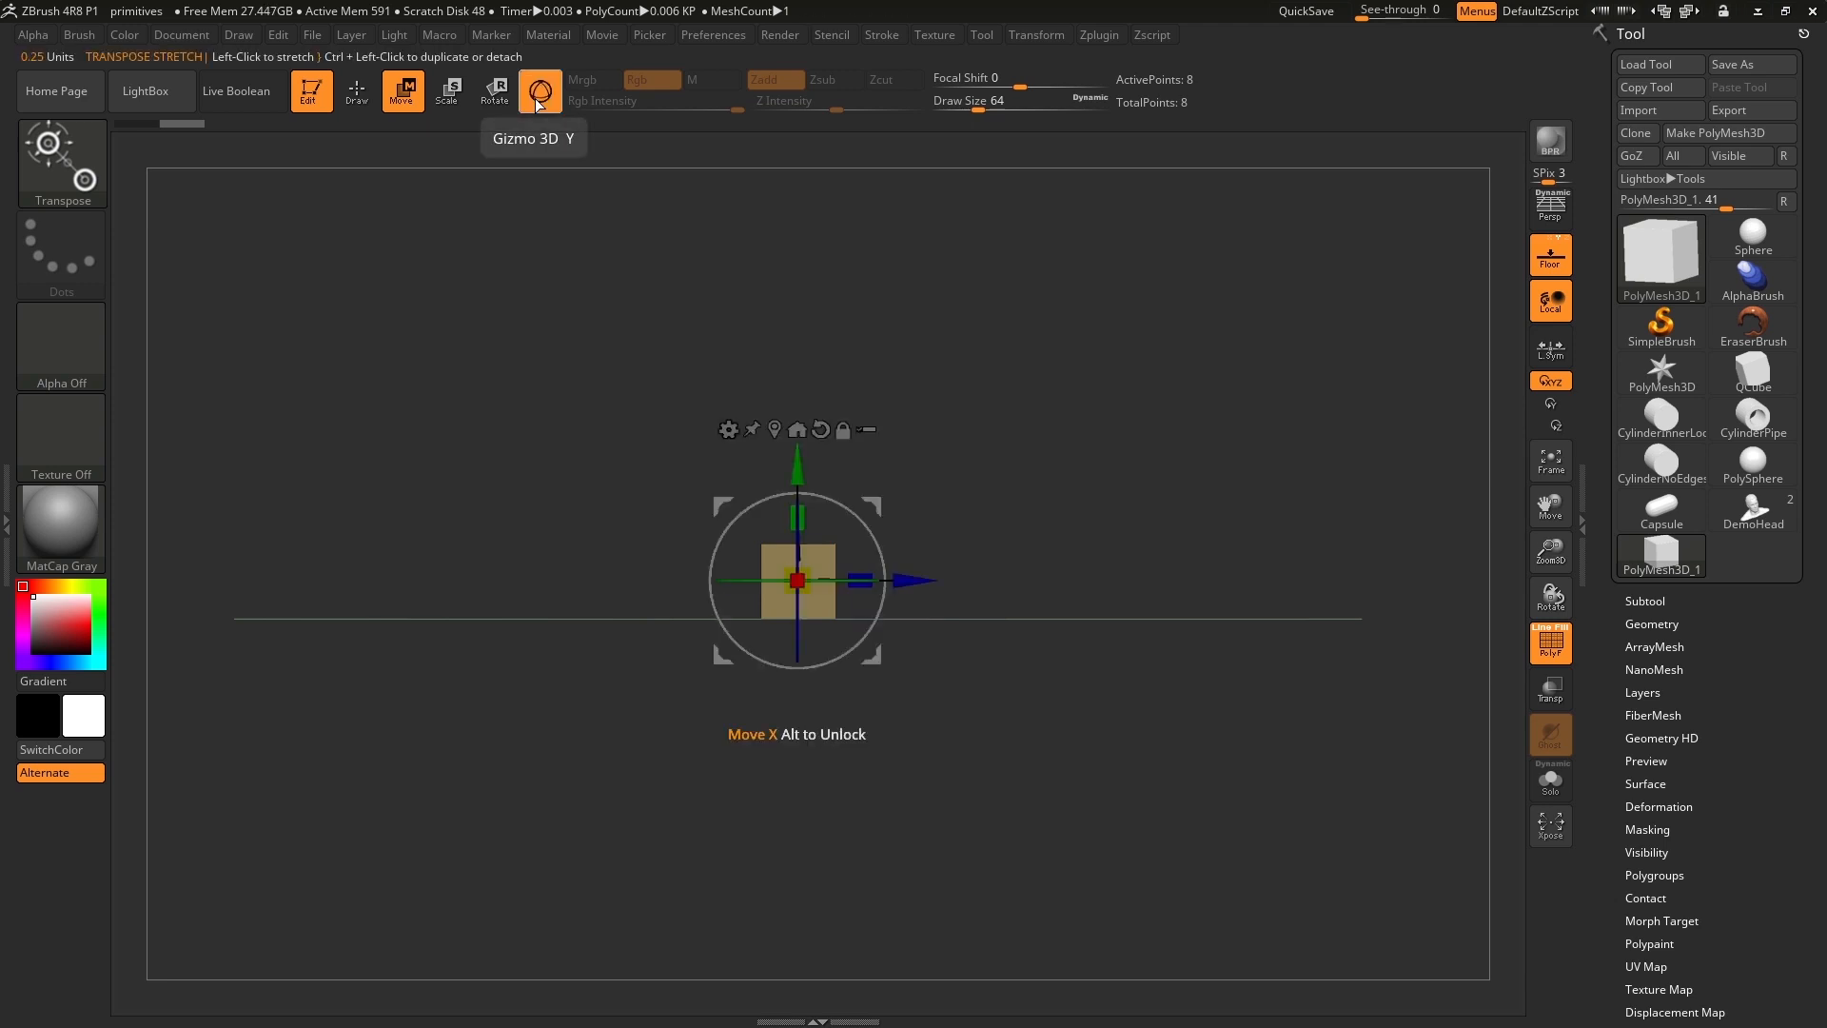
click(538, 103)
click(538, 103)
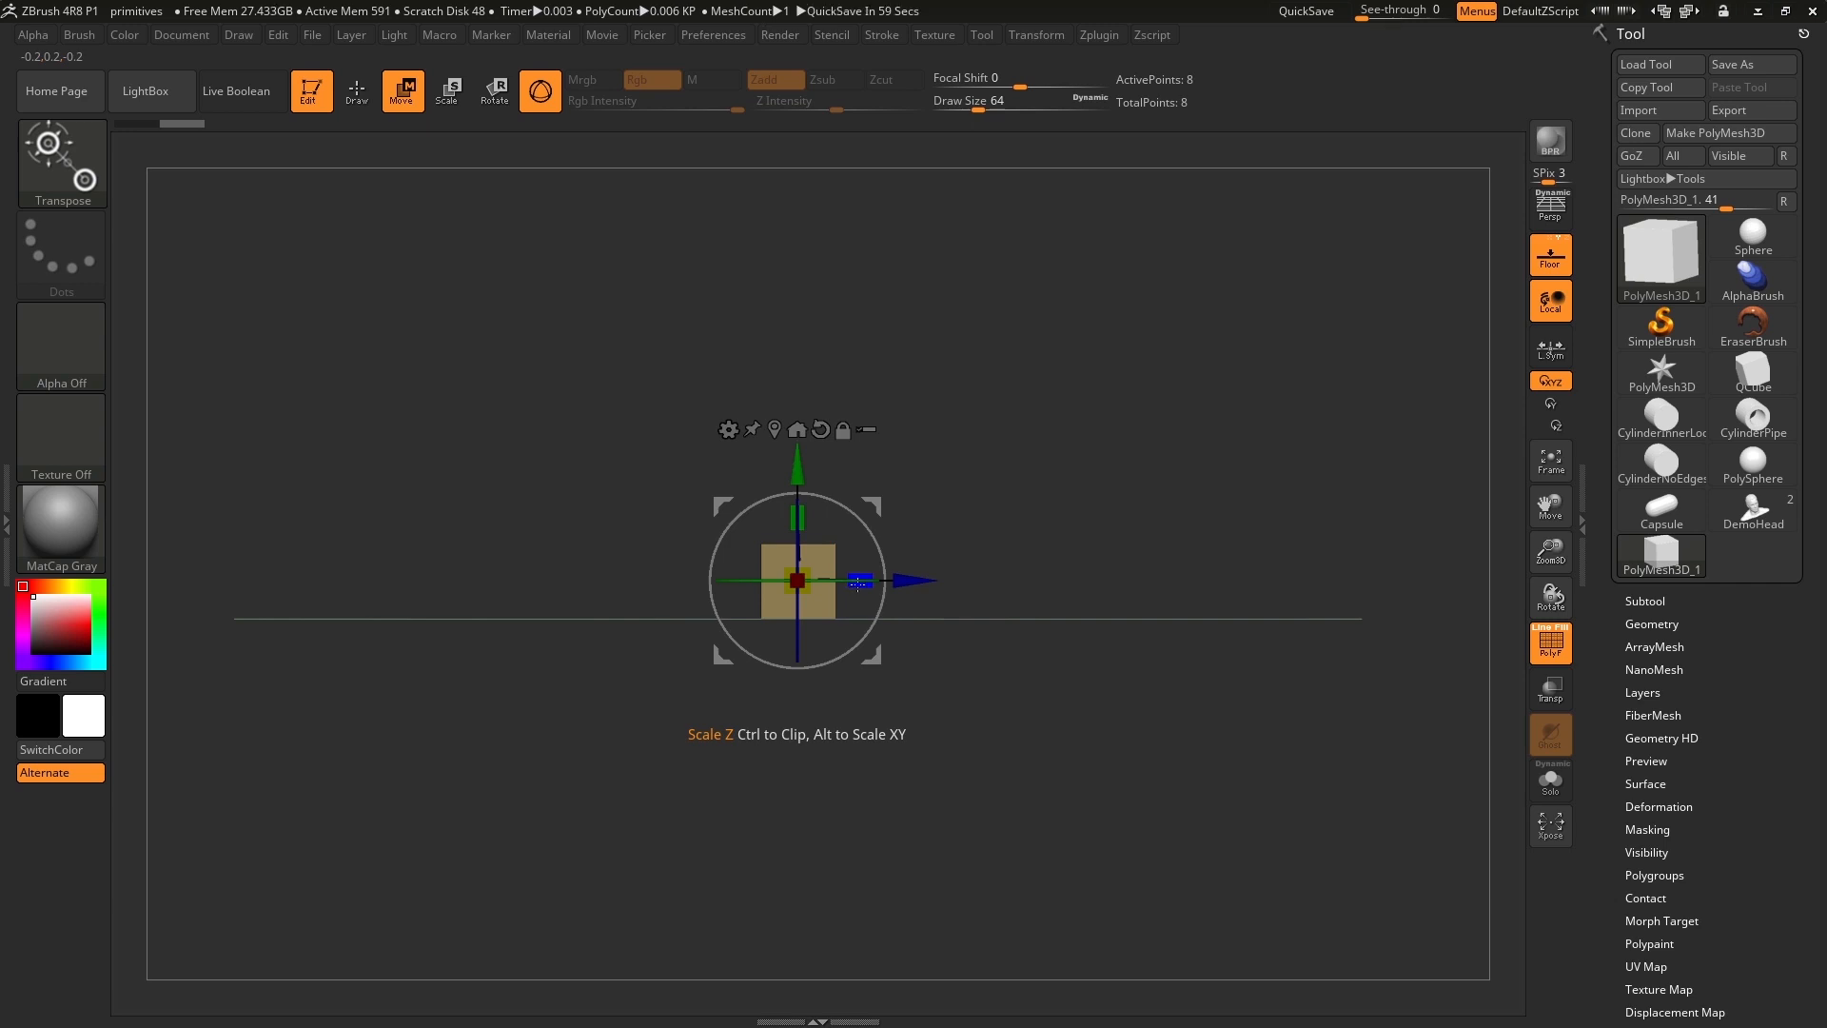
Scale the cube along Z with the gizmo into a long bar about eleven times its original length.
drag(857, 582, 1534, 652)
drag(1339, 433, 1330, 486)
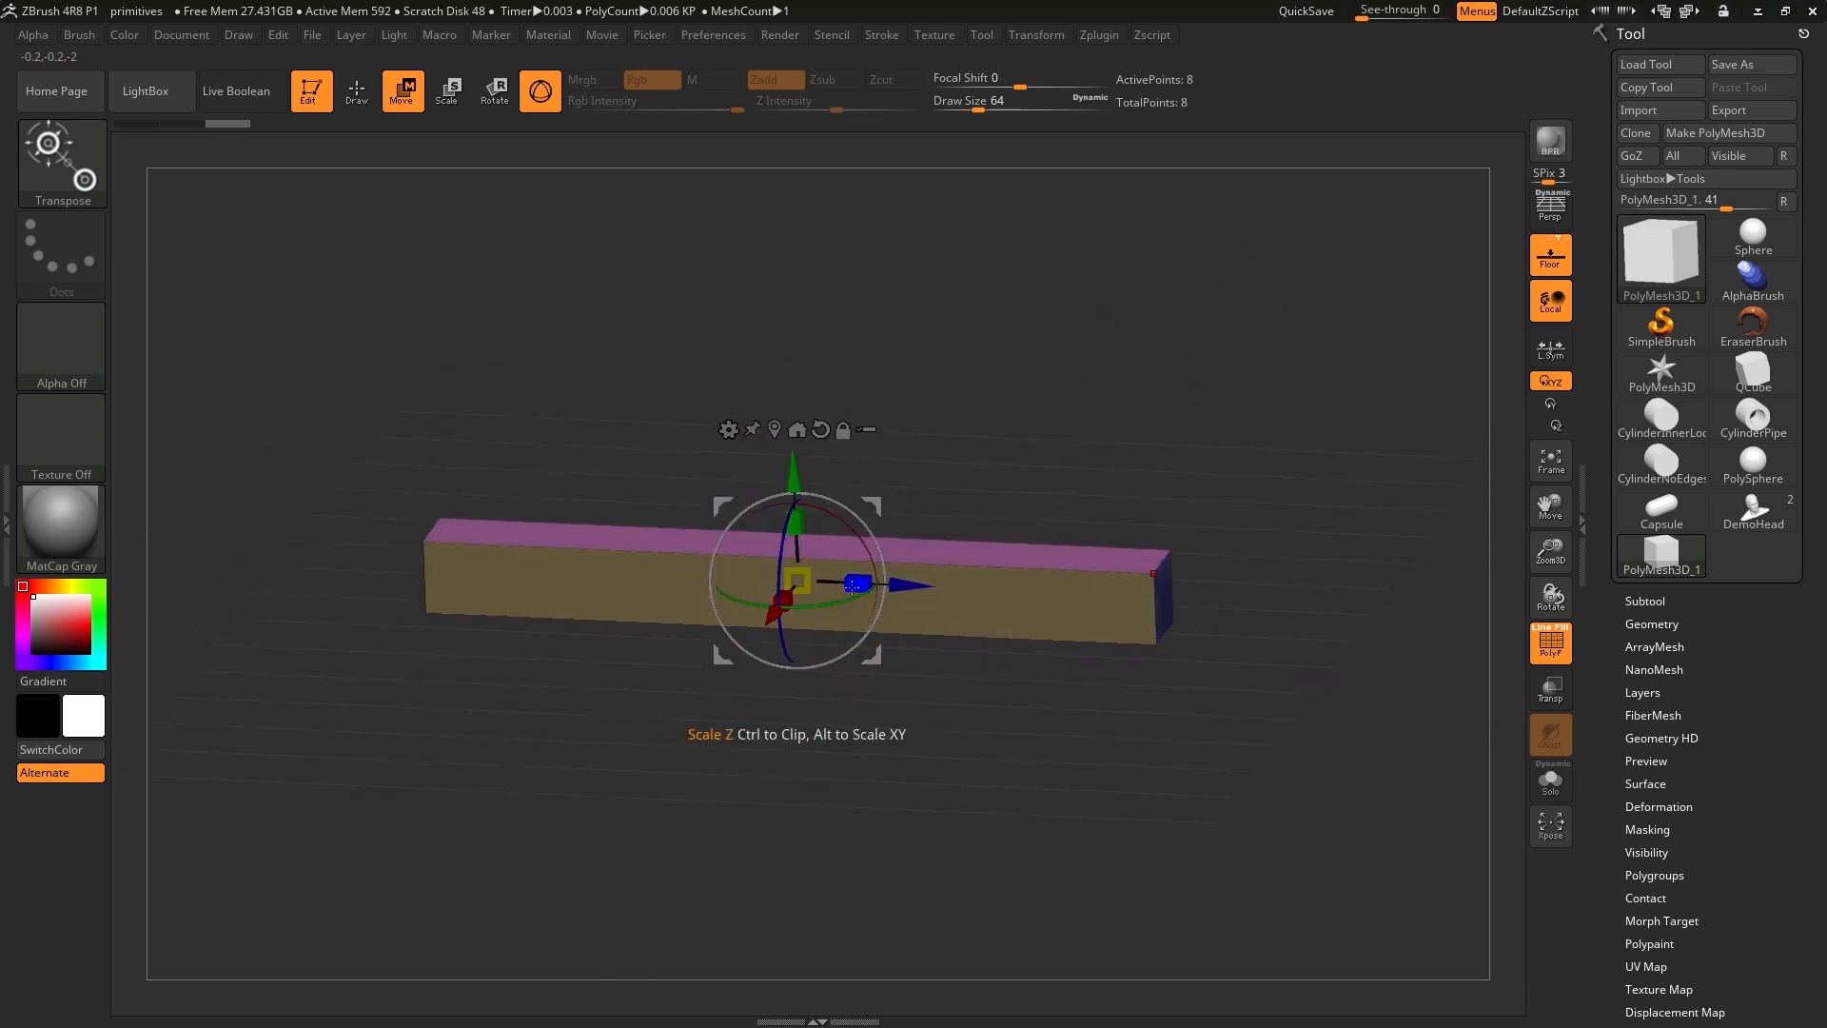
drag(857, 584, 909, 604)
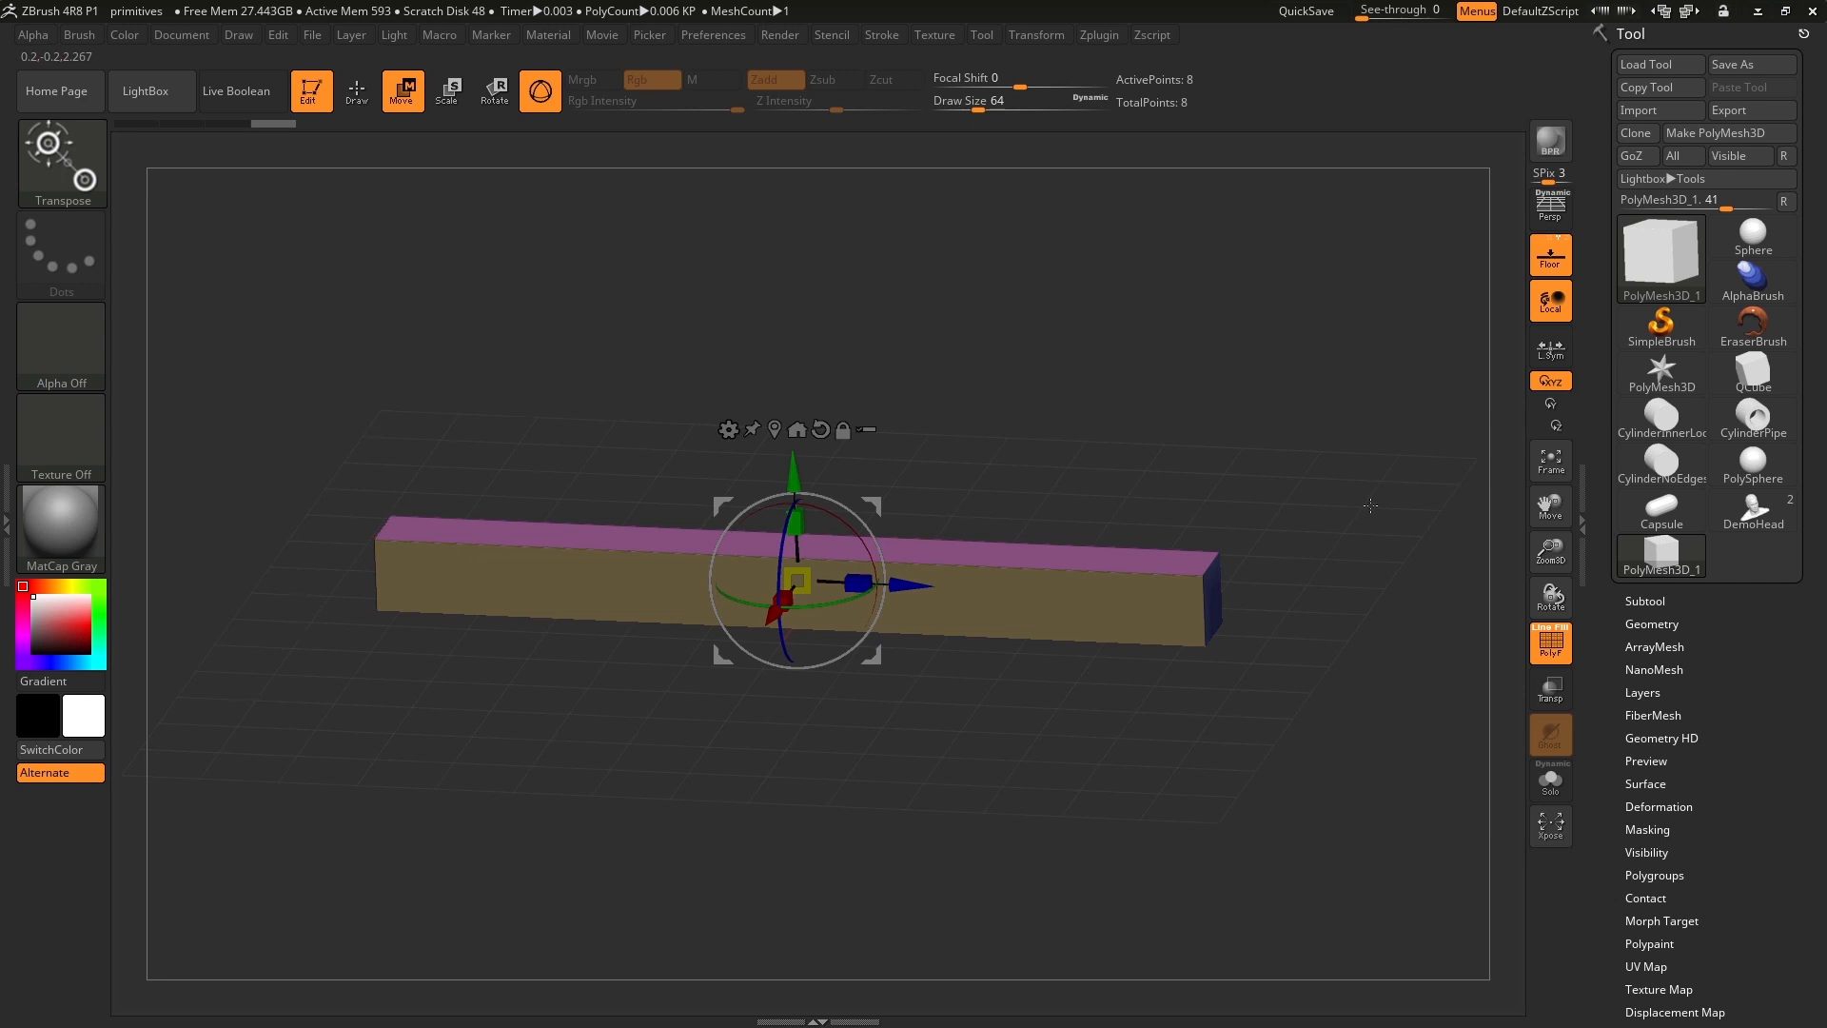
Rotate the bar 45 degrees about its long axis with the gizmo's screen rotation, working on its square end.
drag(799, 855, 939, 862)
drag(1065, 867, 1091, 835)
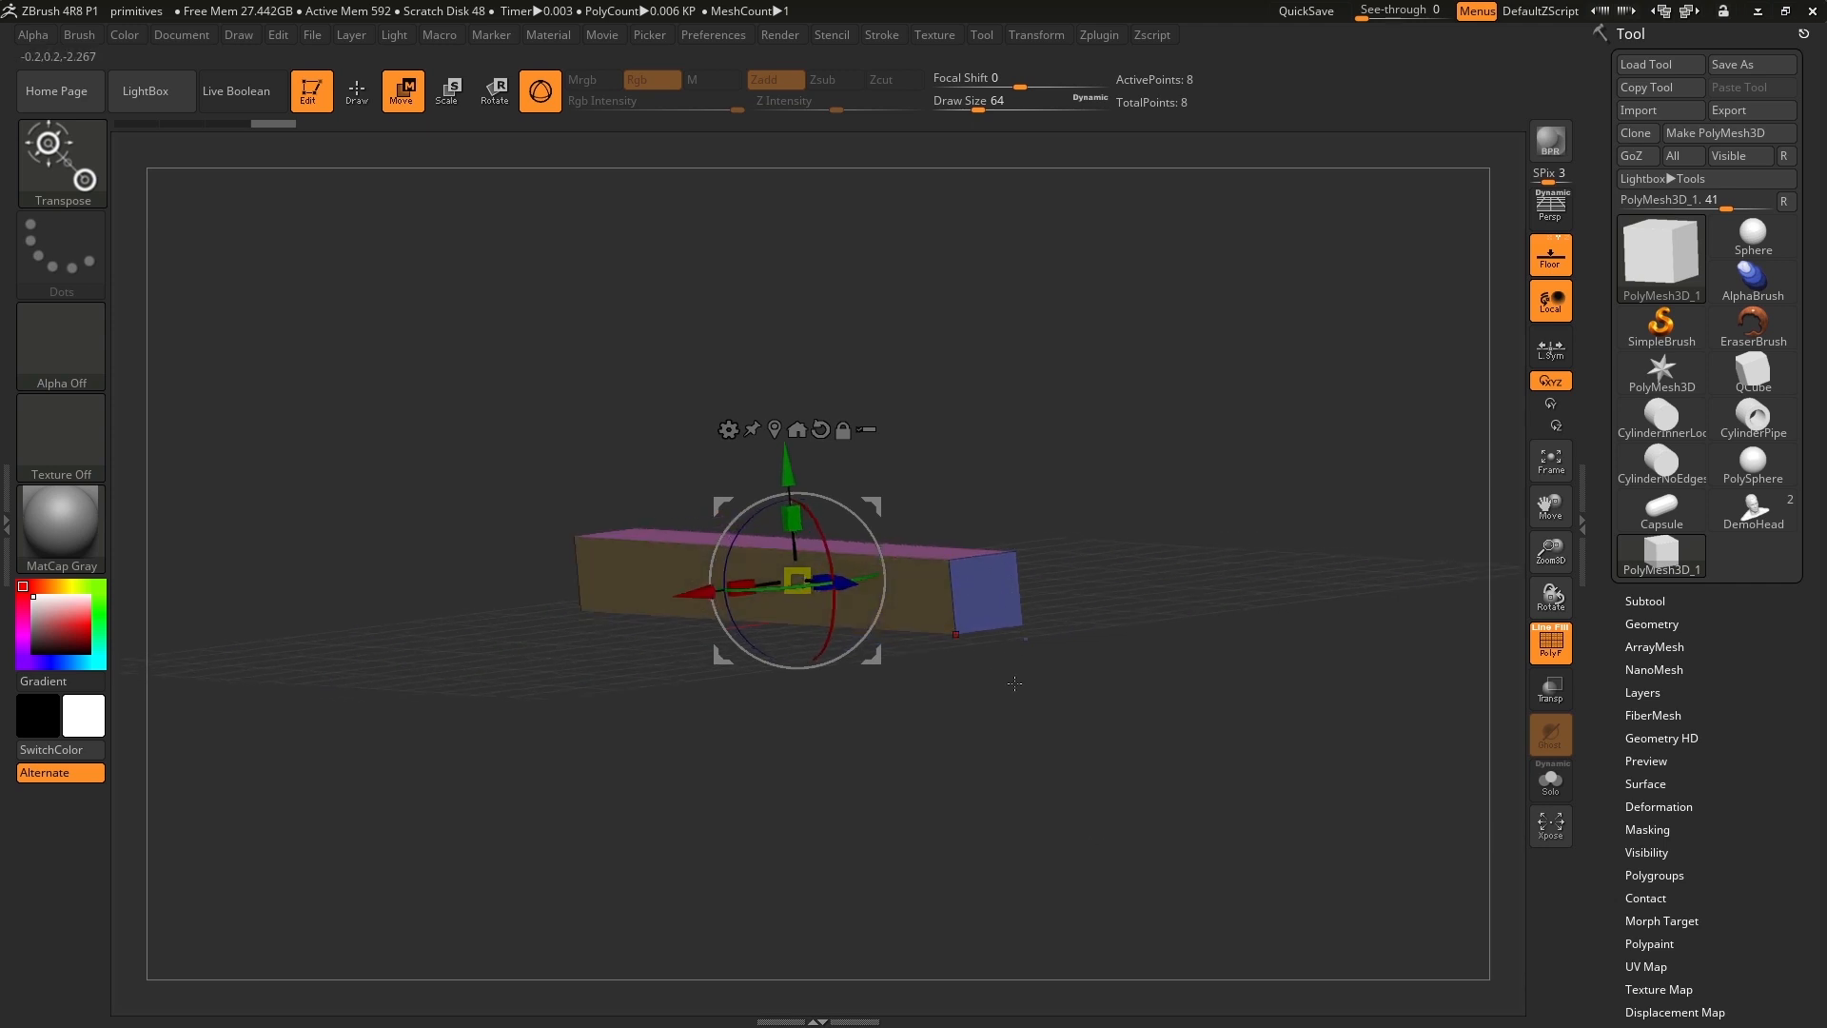
drag(1018, 751, 1044, 753)
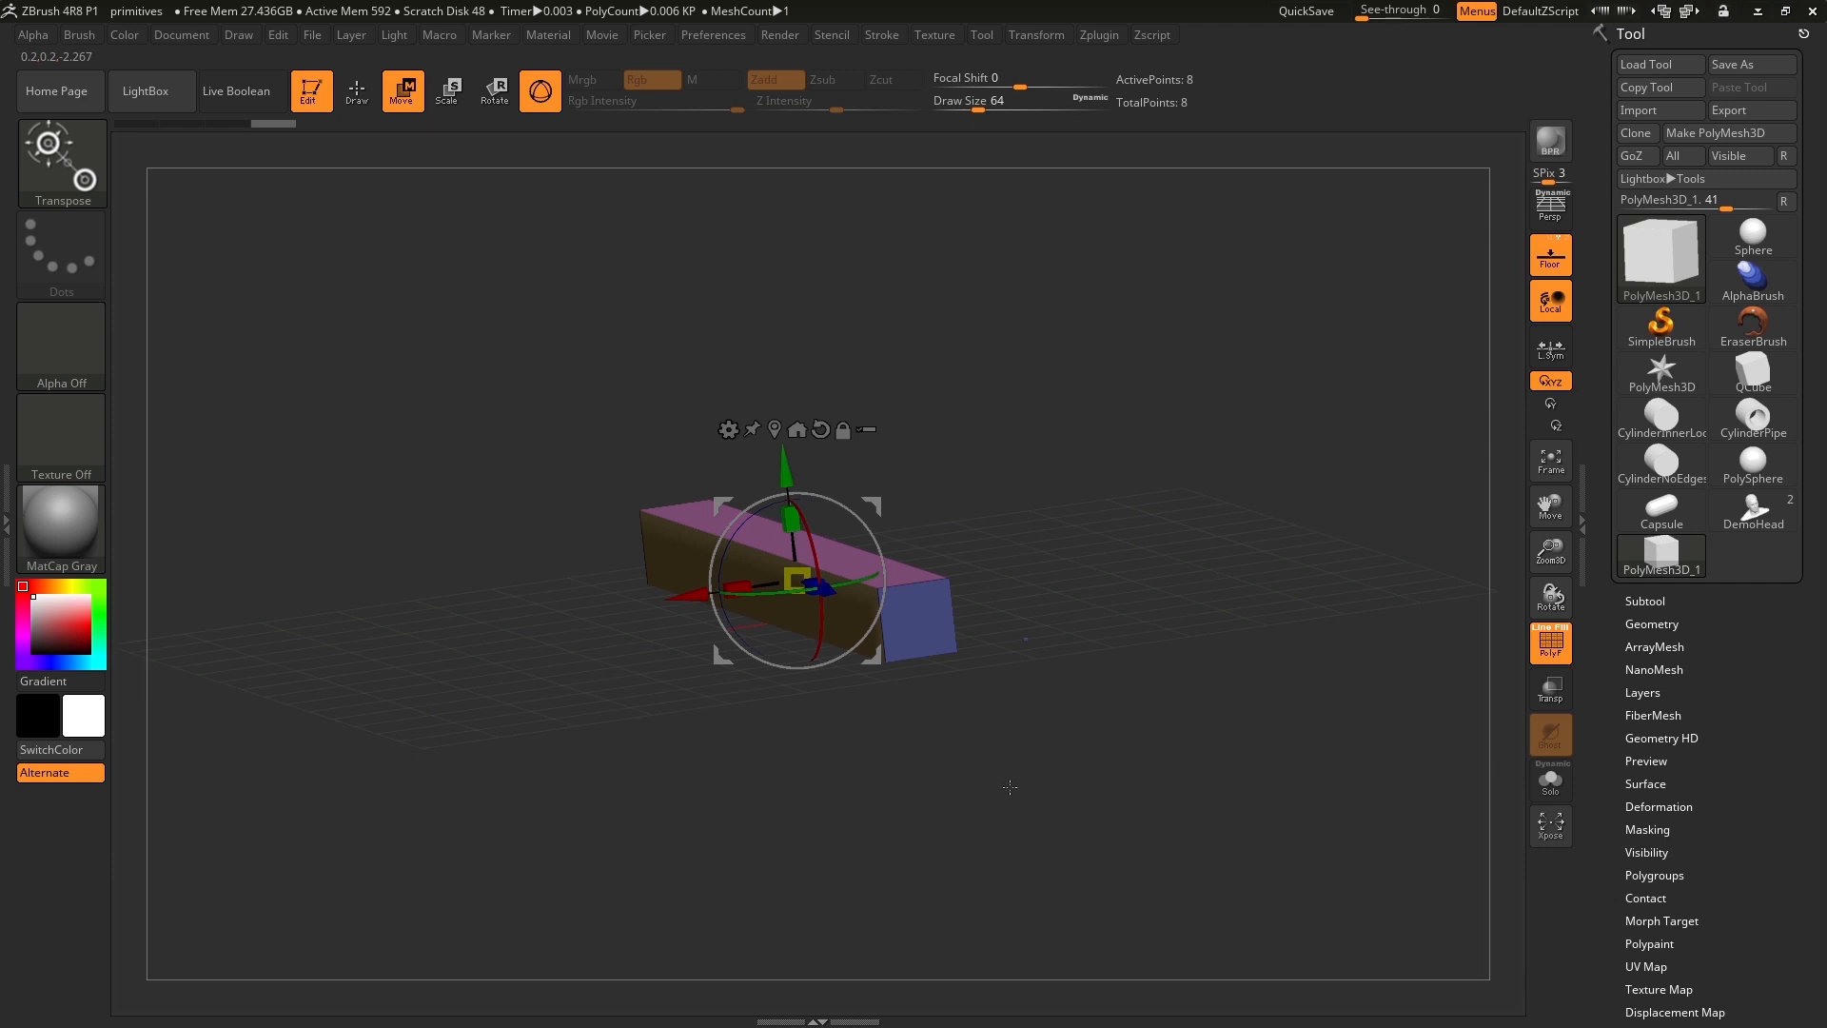
drag(1009, 787, 988, 779)
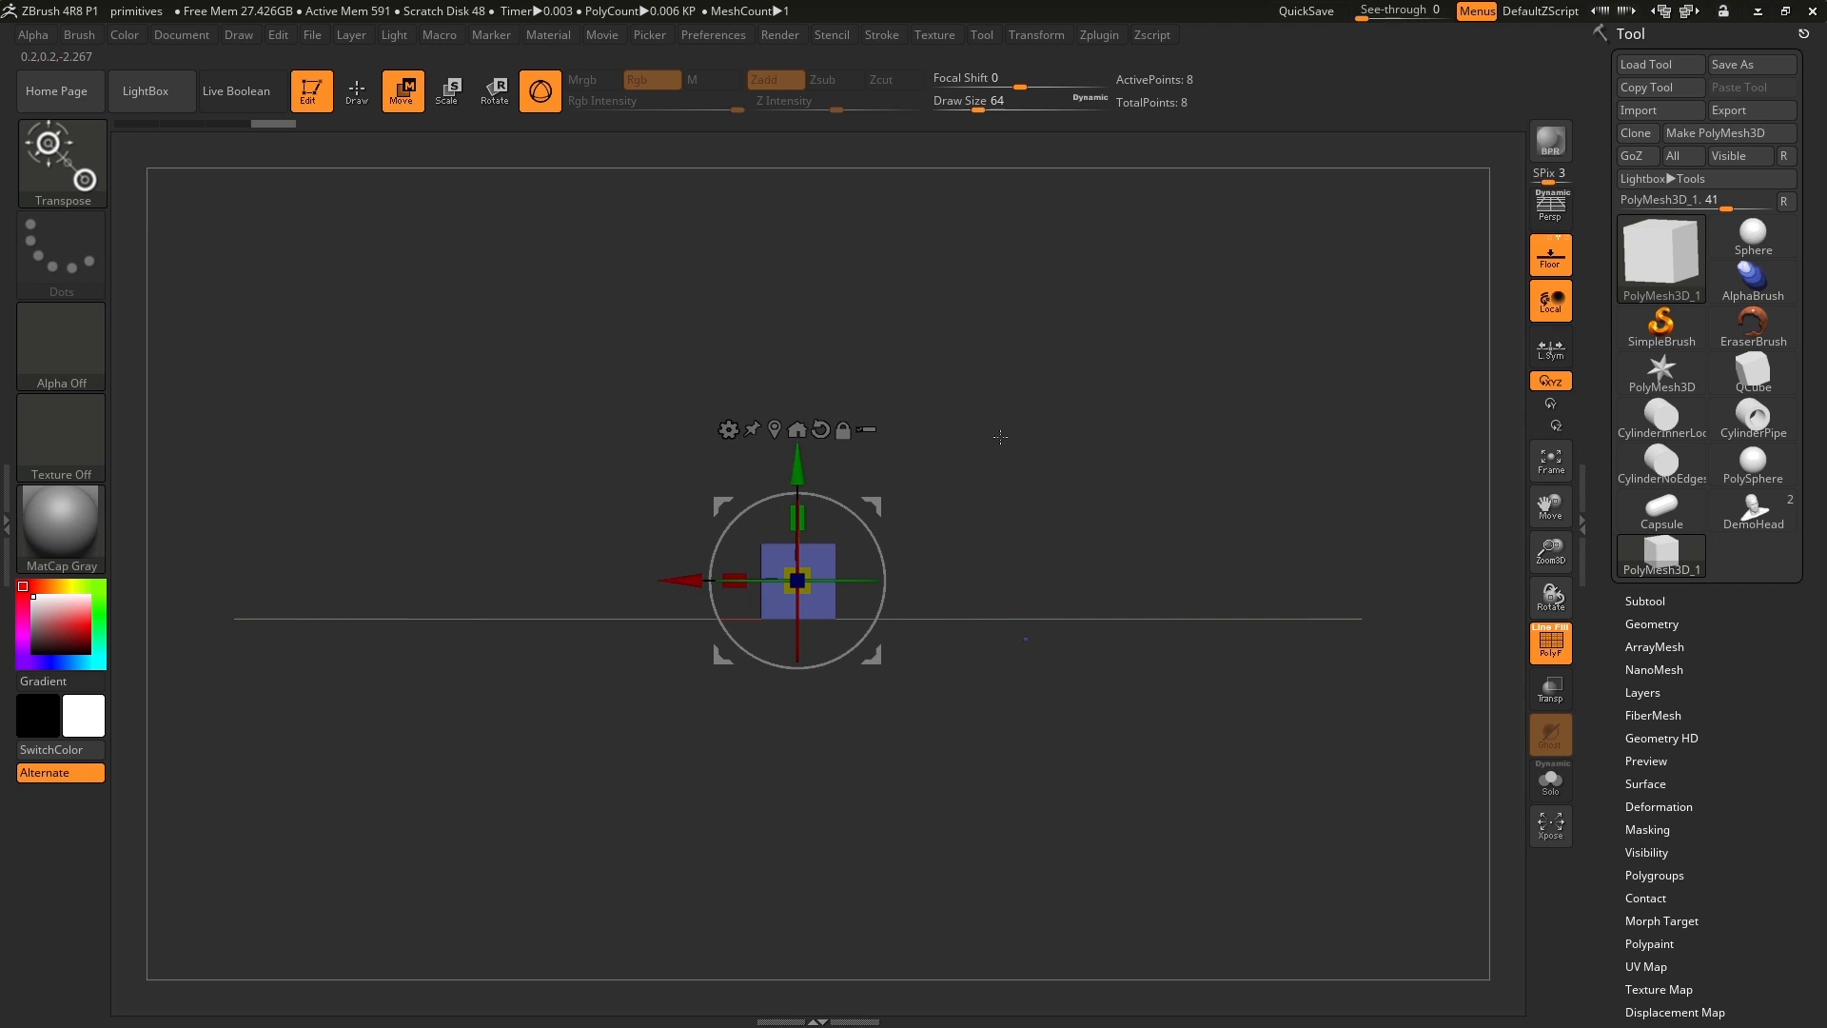
alt+drag(1000, 437, 1046, 474)
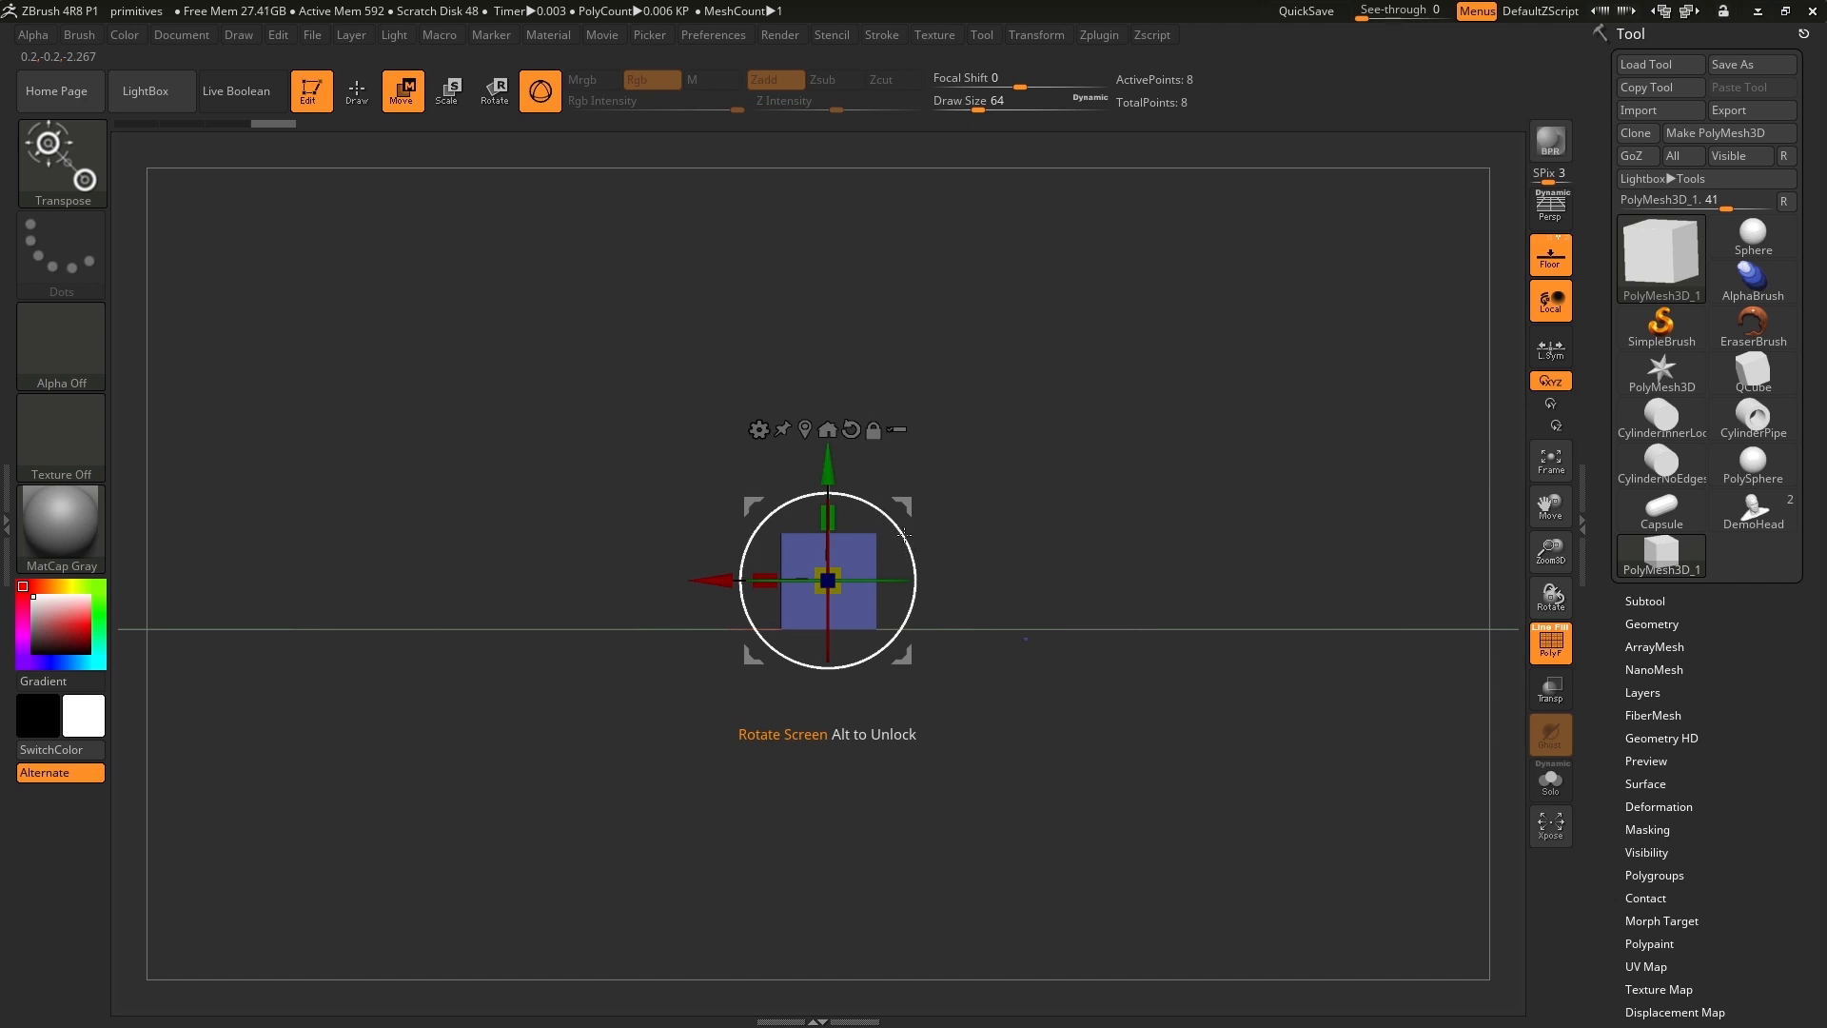
drag(904, 534, 851, 483)
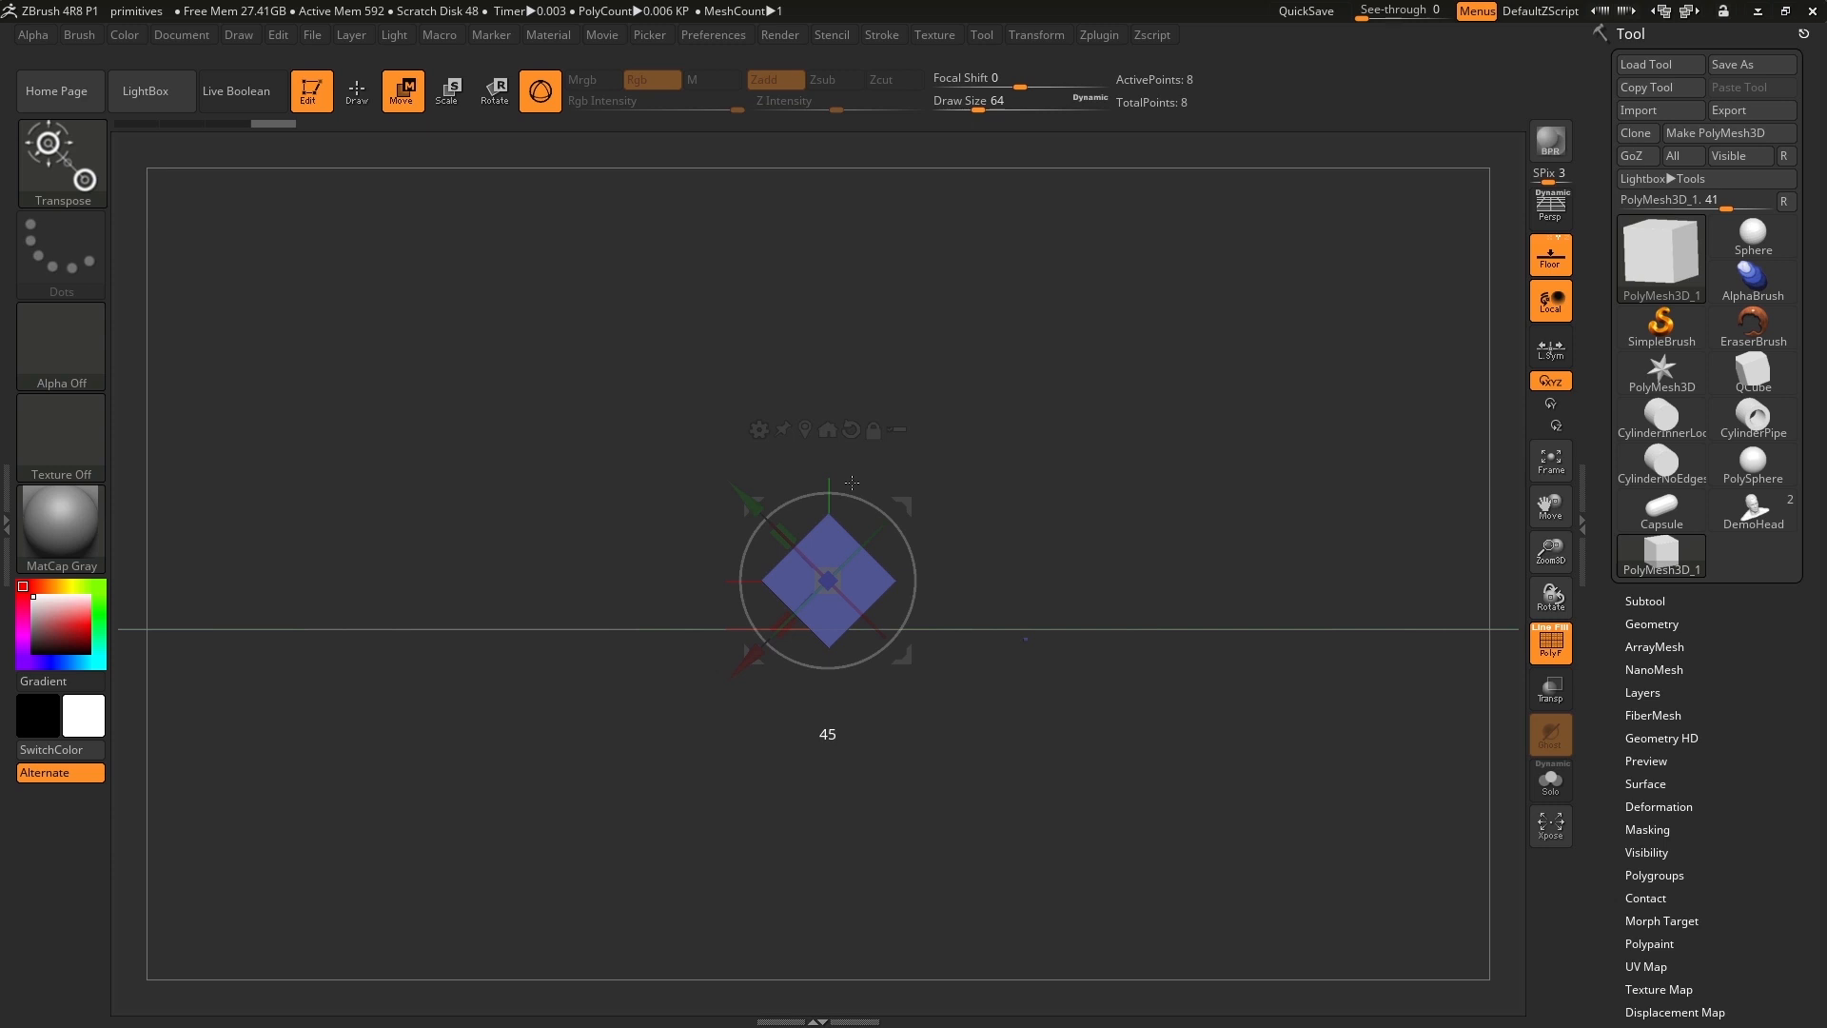
drag(851, 483, 851, 483)
Unlock the gizmo and reset its orientation so its axes line up with the world instead of the rotated bar.
mouse_move(1090, 484)
mouse_down()
mouse_move(1151, 484)
mouse_move(1061, 493)
mouse_up()
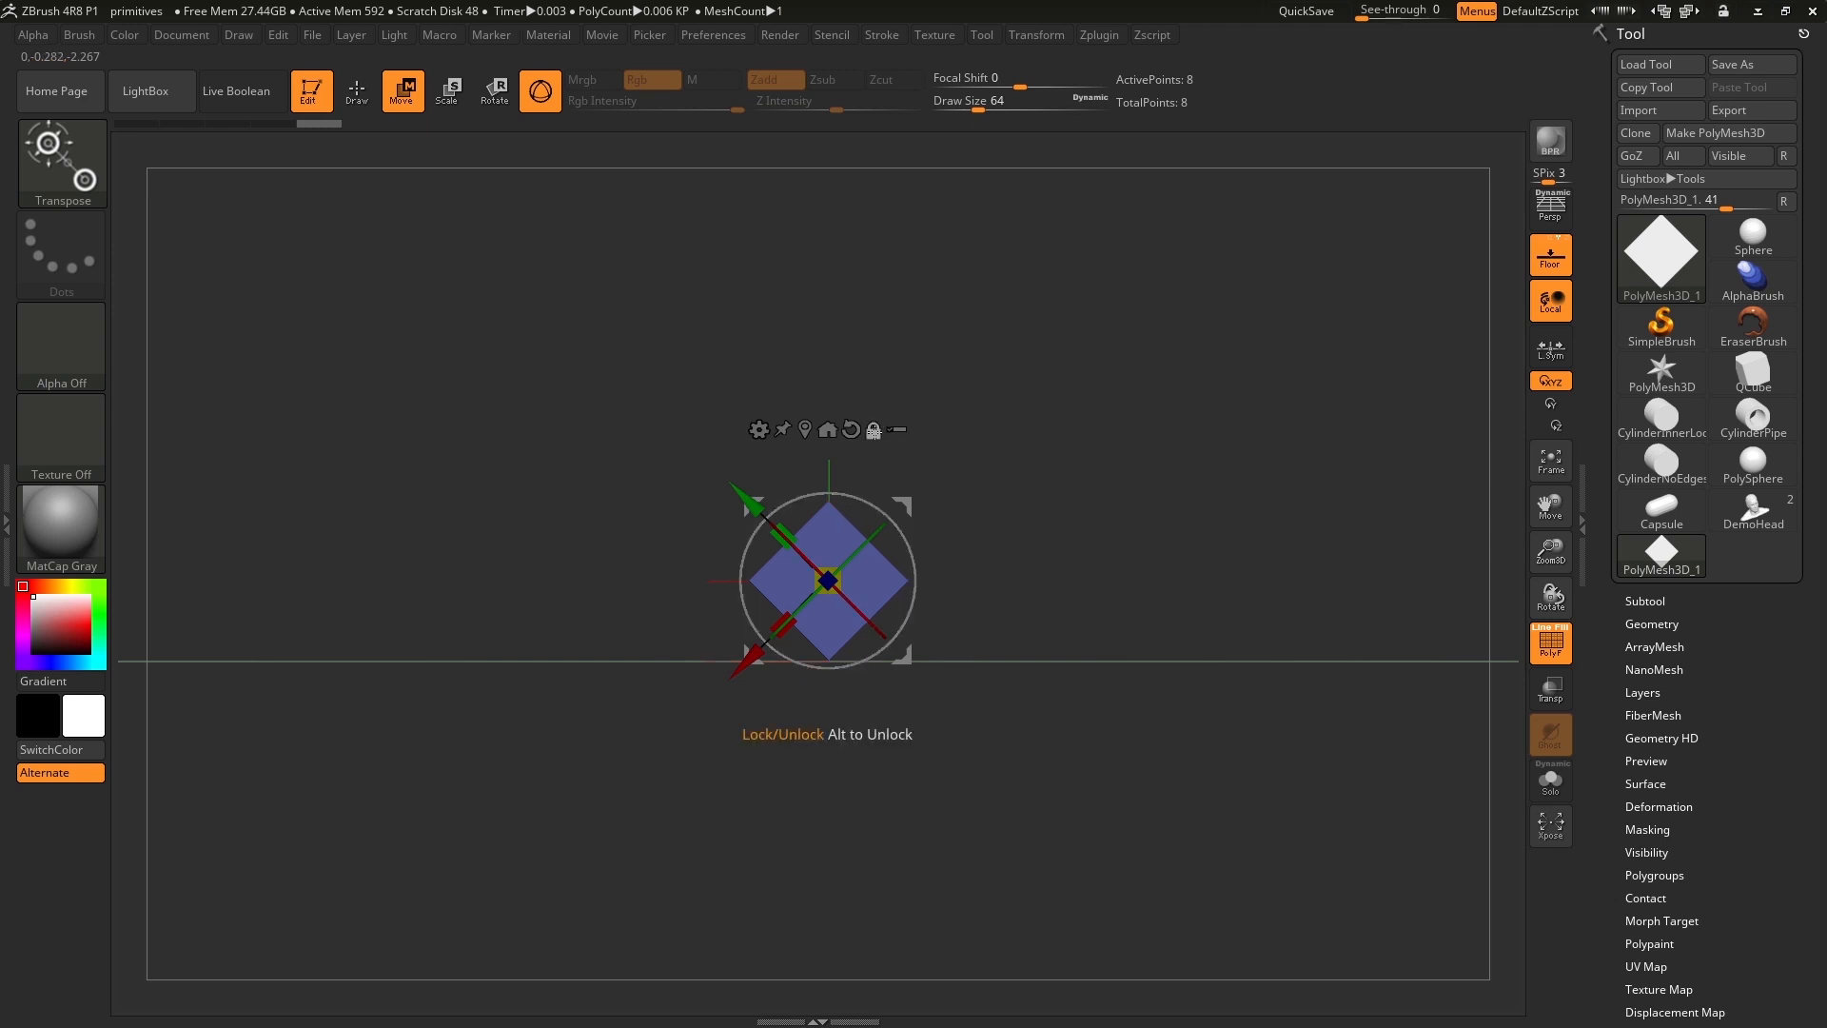
click(873, 431)
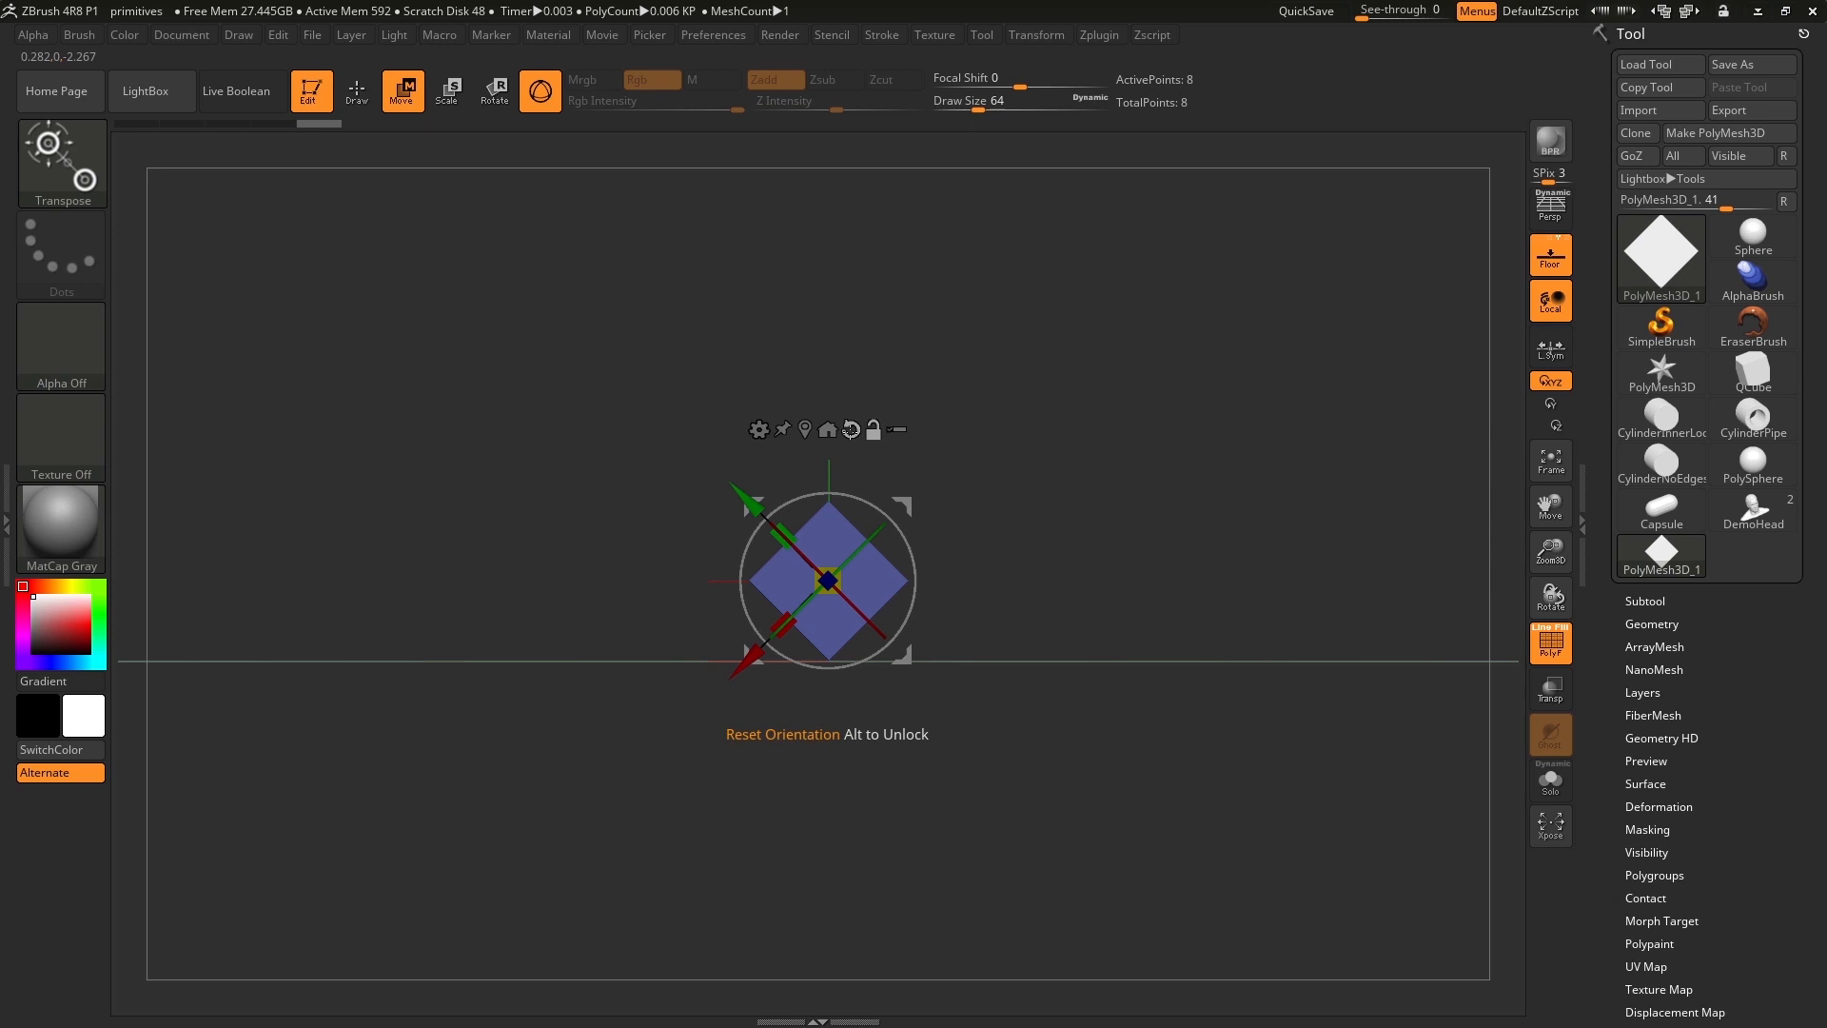
click(850, 429)
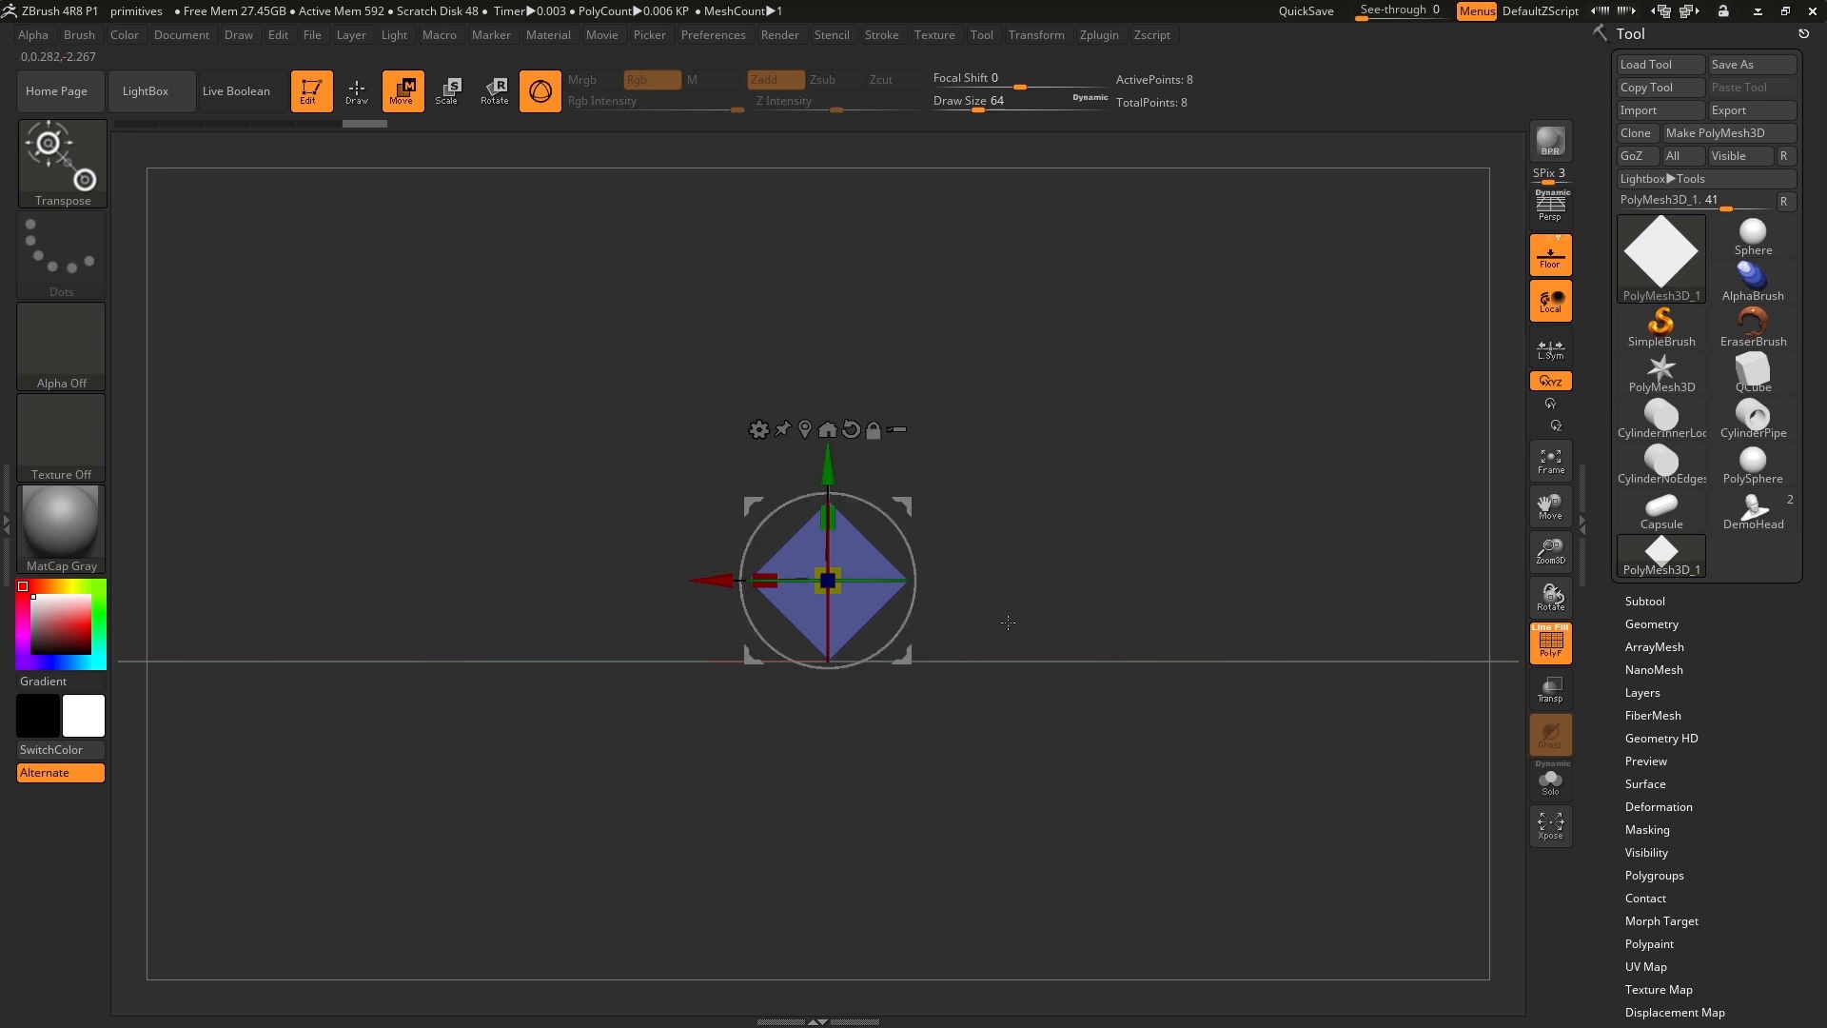
drag(1041, 557, 1053, 570)
mouse_move(1067, 574)
mouse_down()
mouse_move(1096, 575)
mouse_move(1048, 576)
mouse_up()
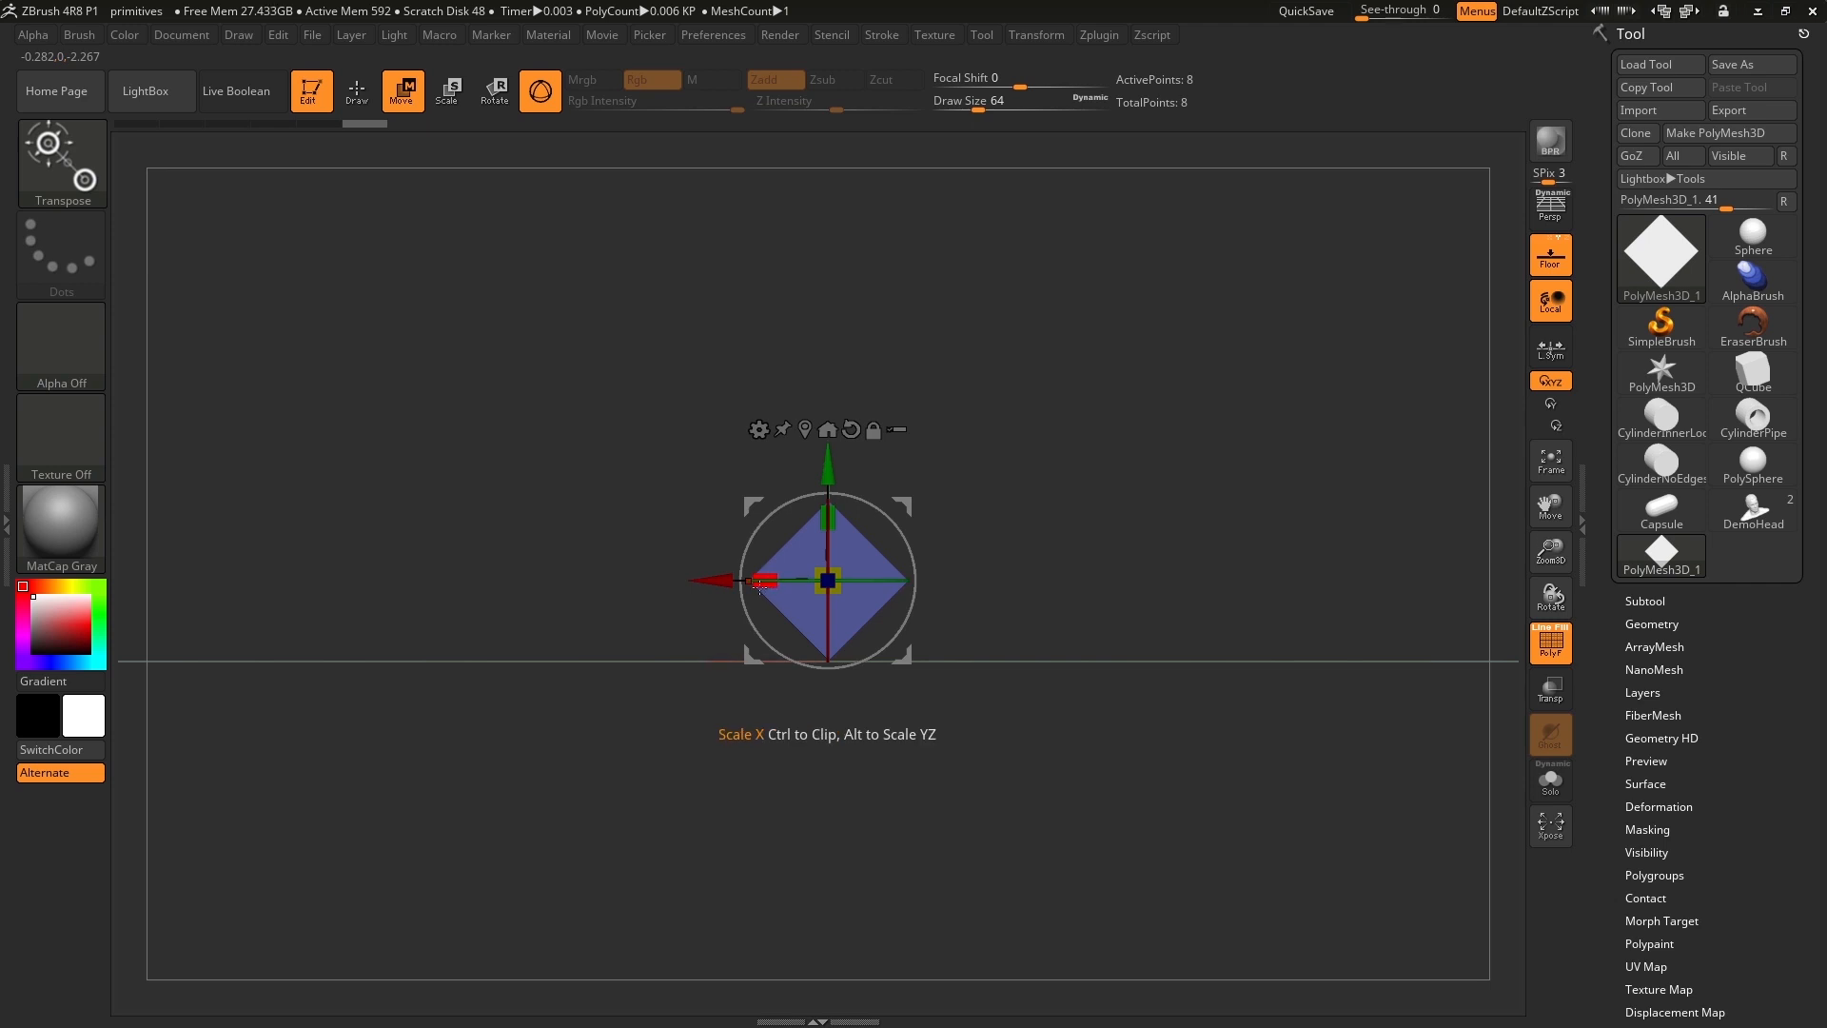
Leave the gizmo by switching to Draw mode and inspect the rotated bar along its long side.
drag(762, 588, 1233, 610)
mouse_move(1188, 471)
mouse_down()
mouse_move(1227, 480)
mouse_move(1220, 433)
mouse_move(1184, 449)
mouse_move(1248, 424)
mouse_move(1194, 504)
mouse_up()
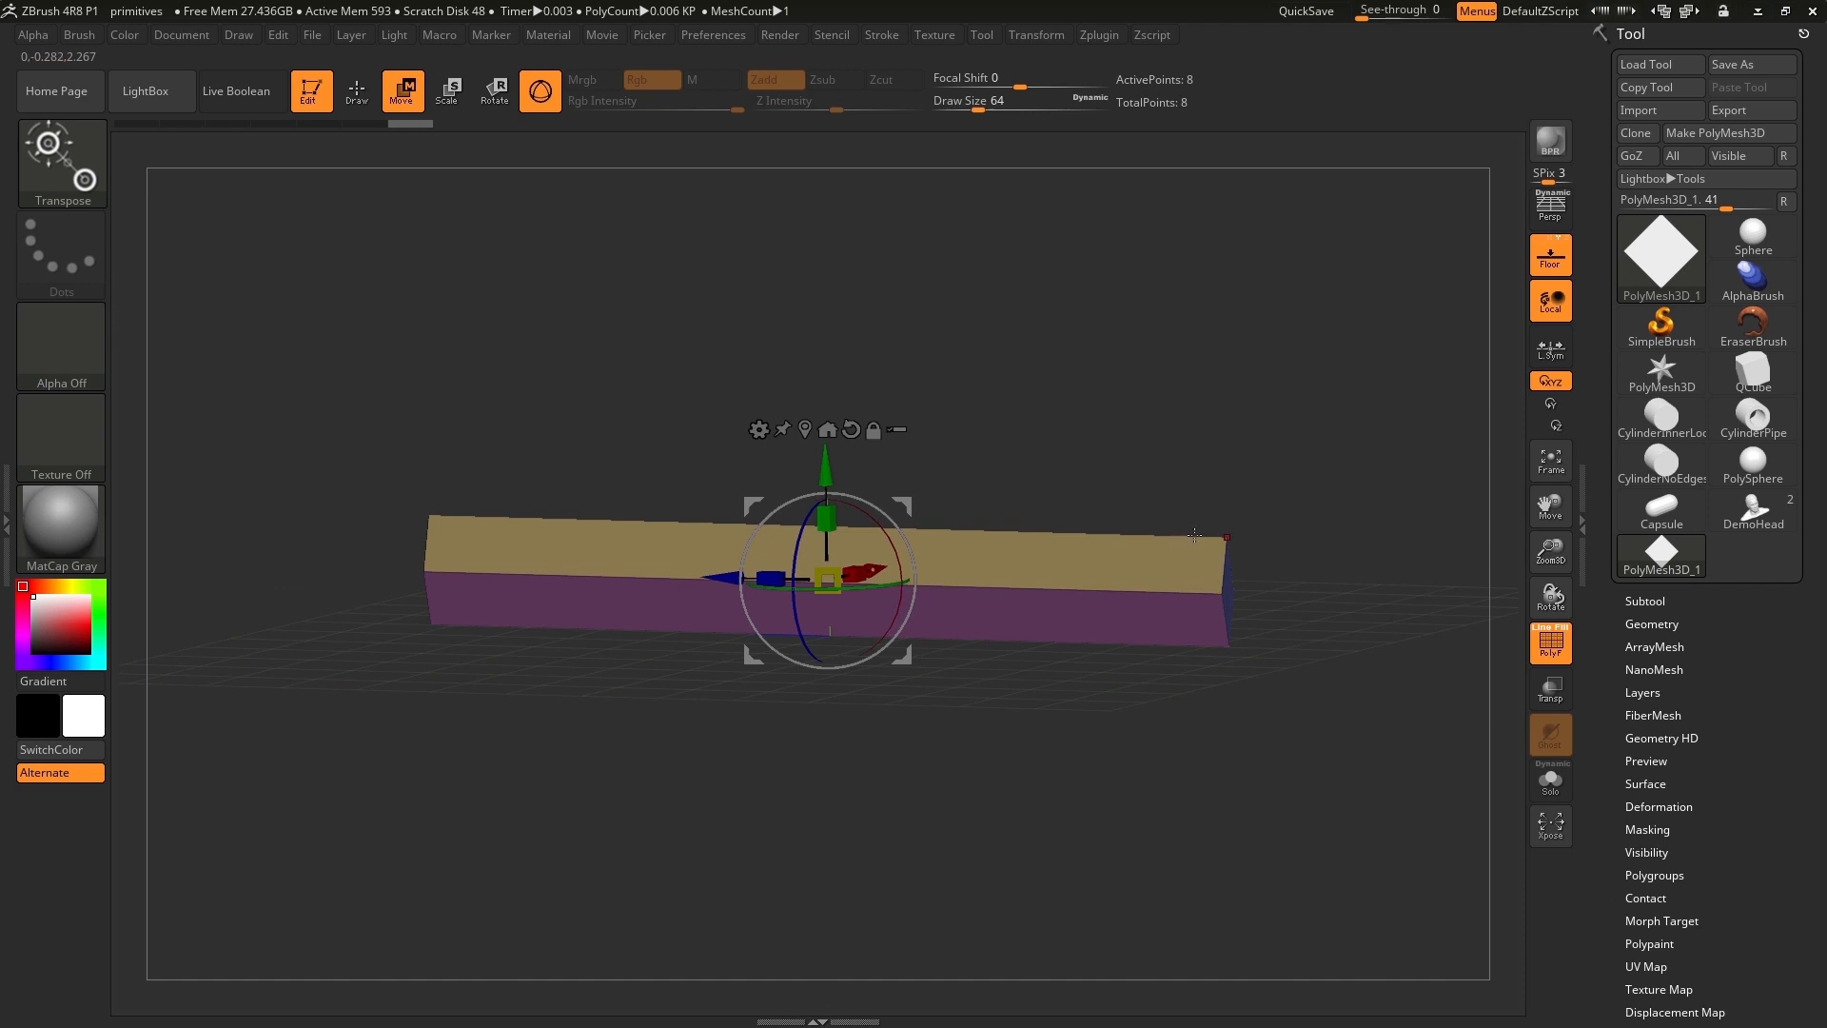
drag(1344, 533, 1007, 457)
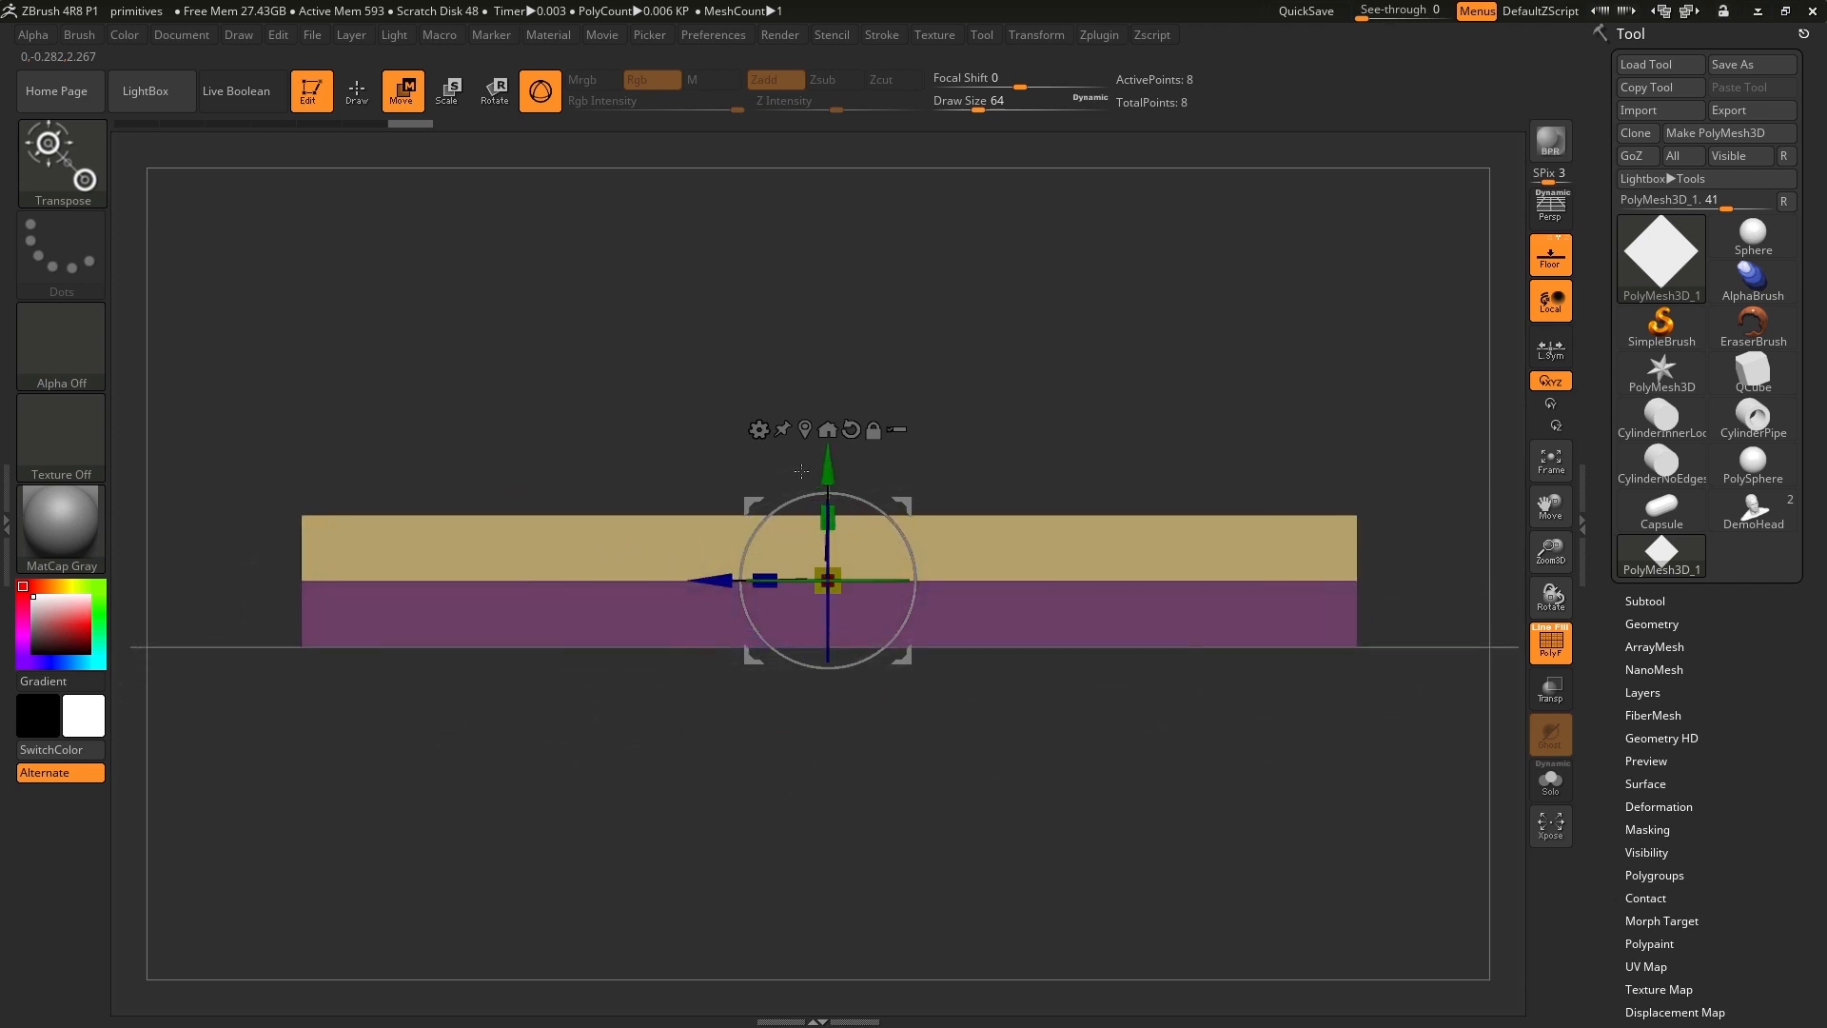
click(358, 91)
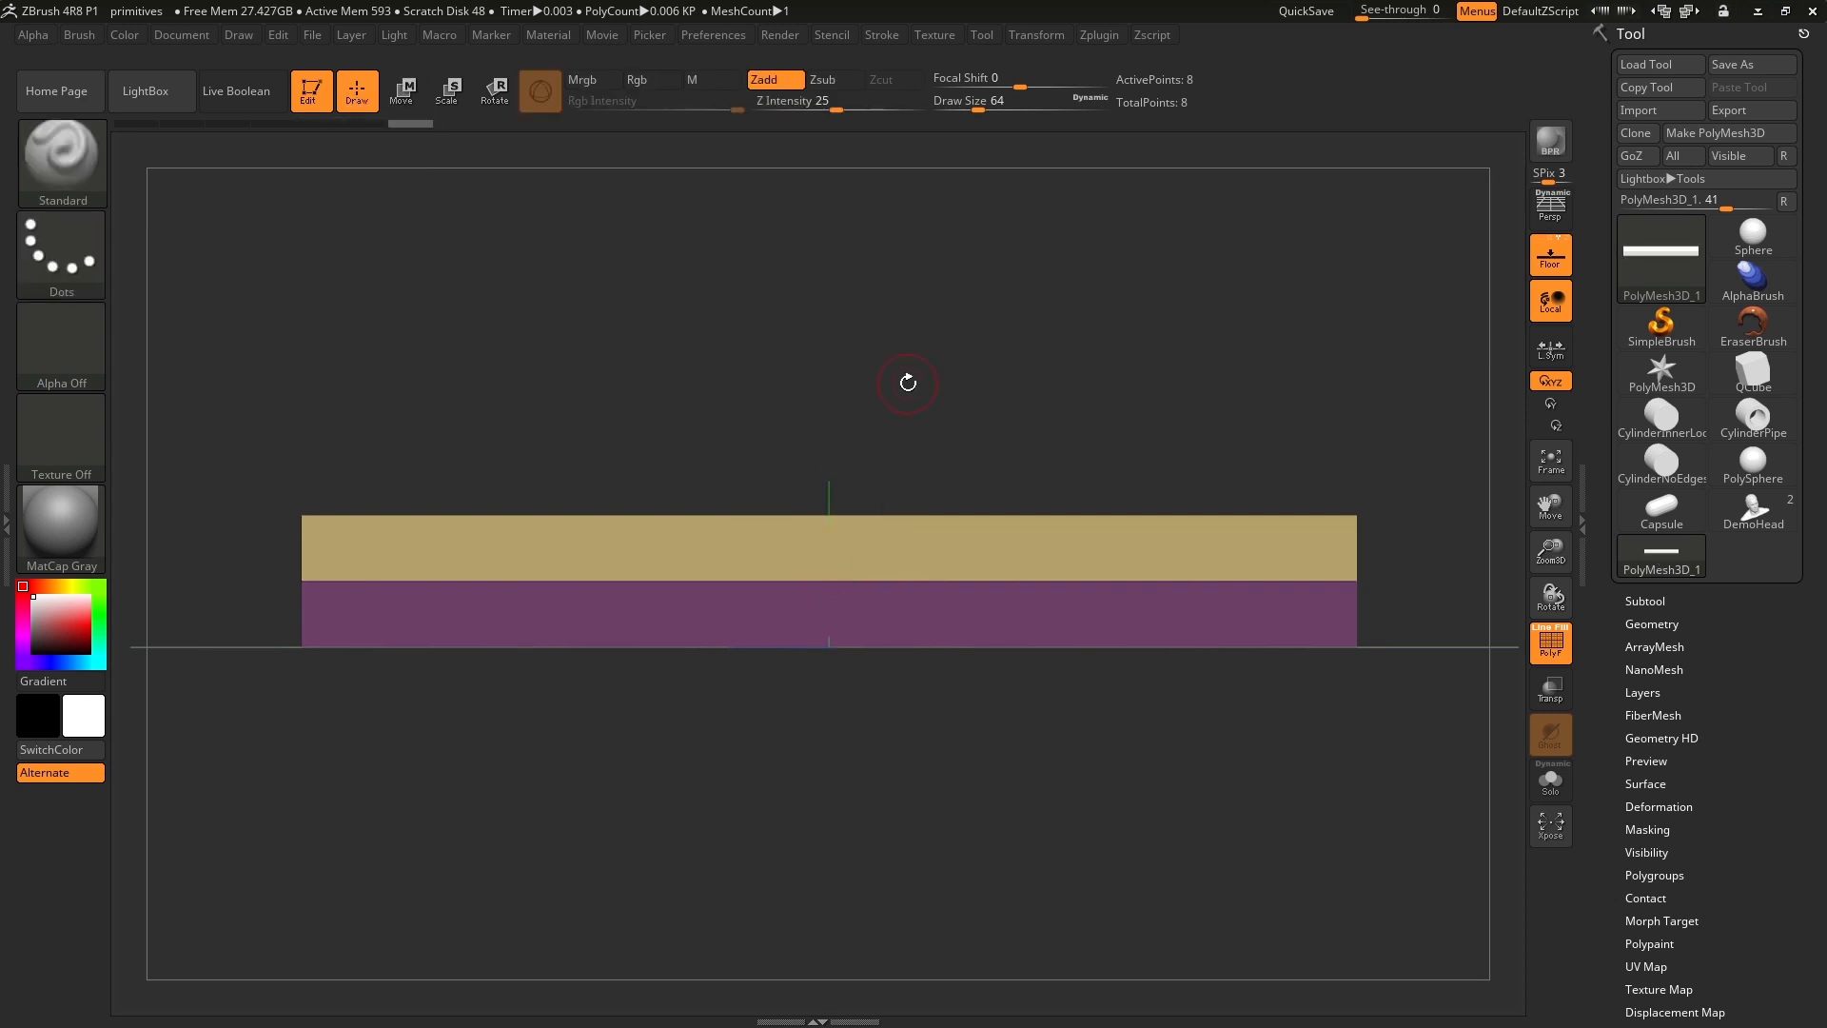
drag(1123, 371, 1102, 425)
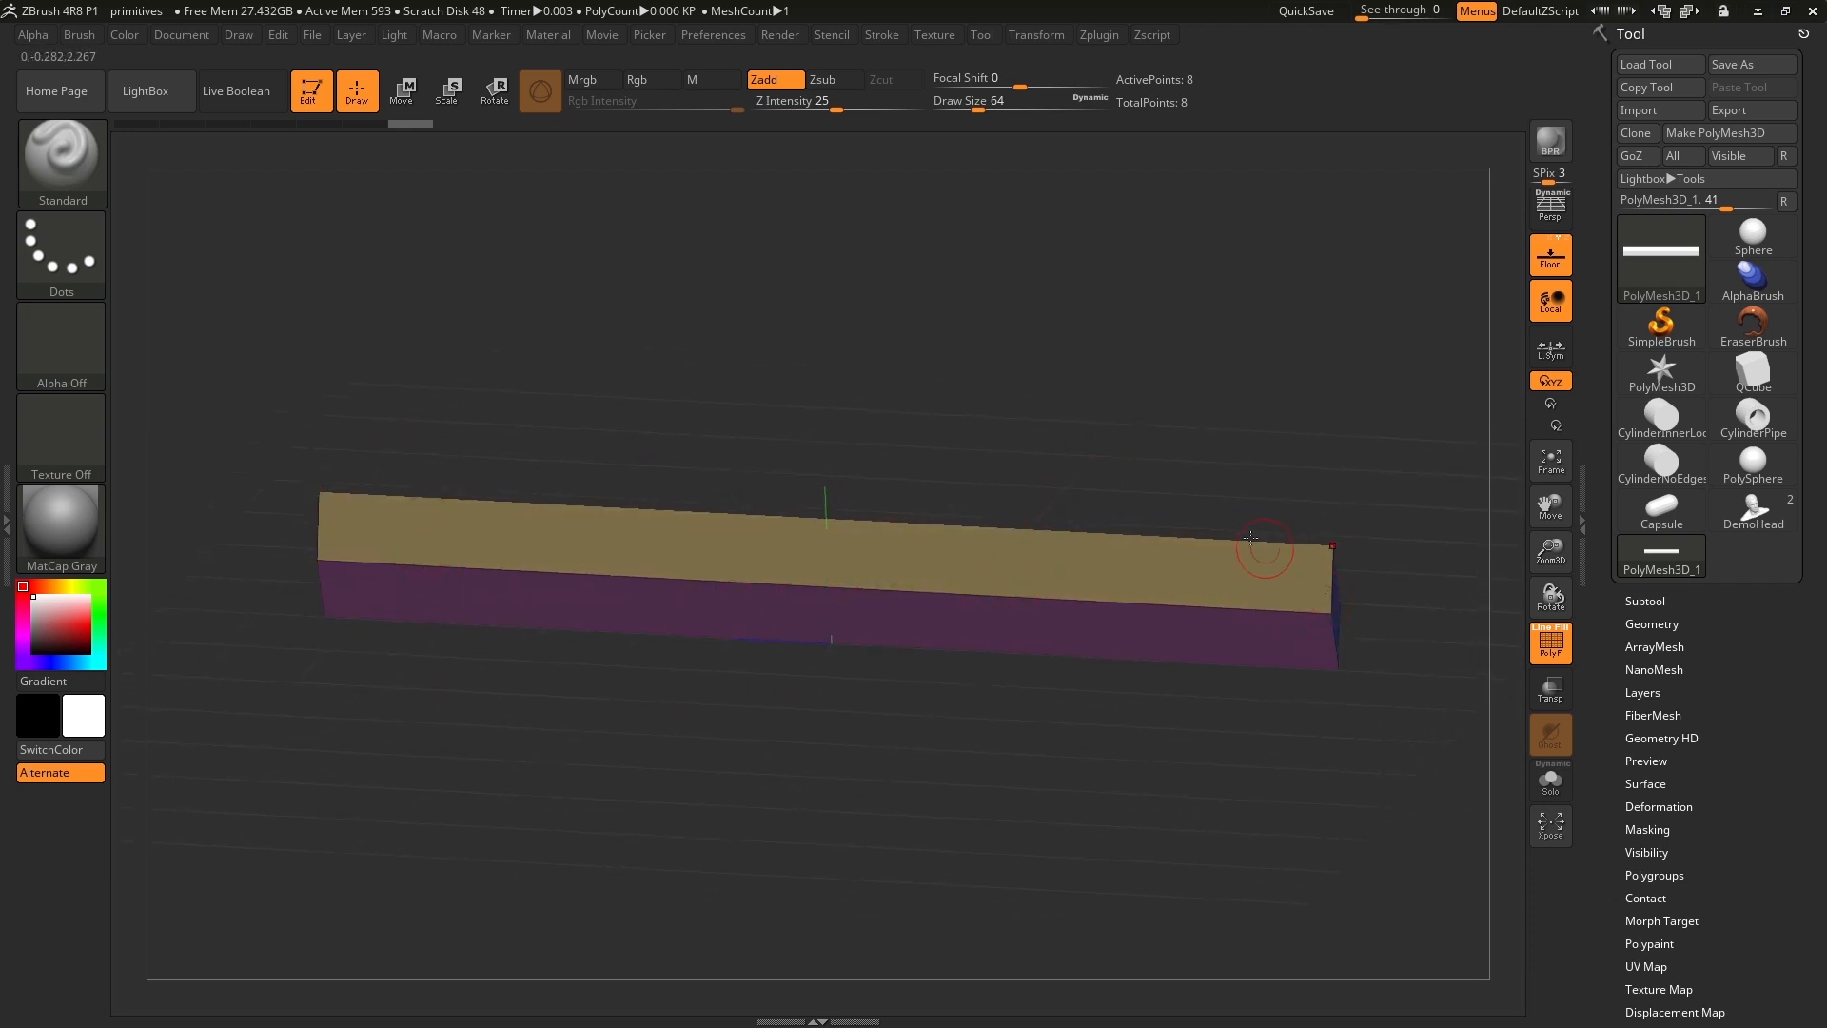
drag(1115, 385, 1113, 399)
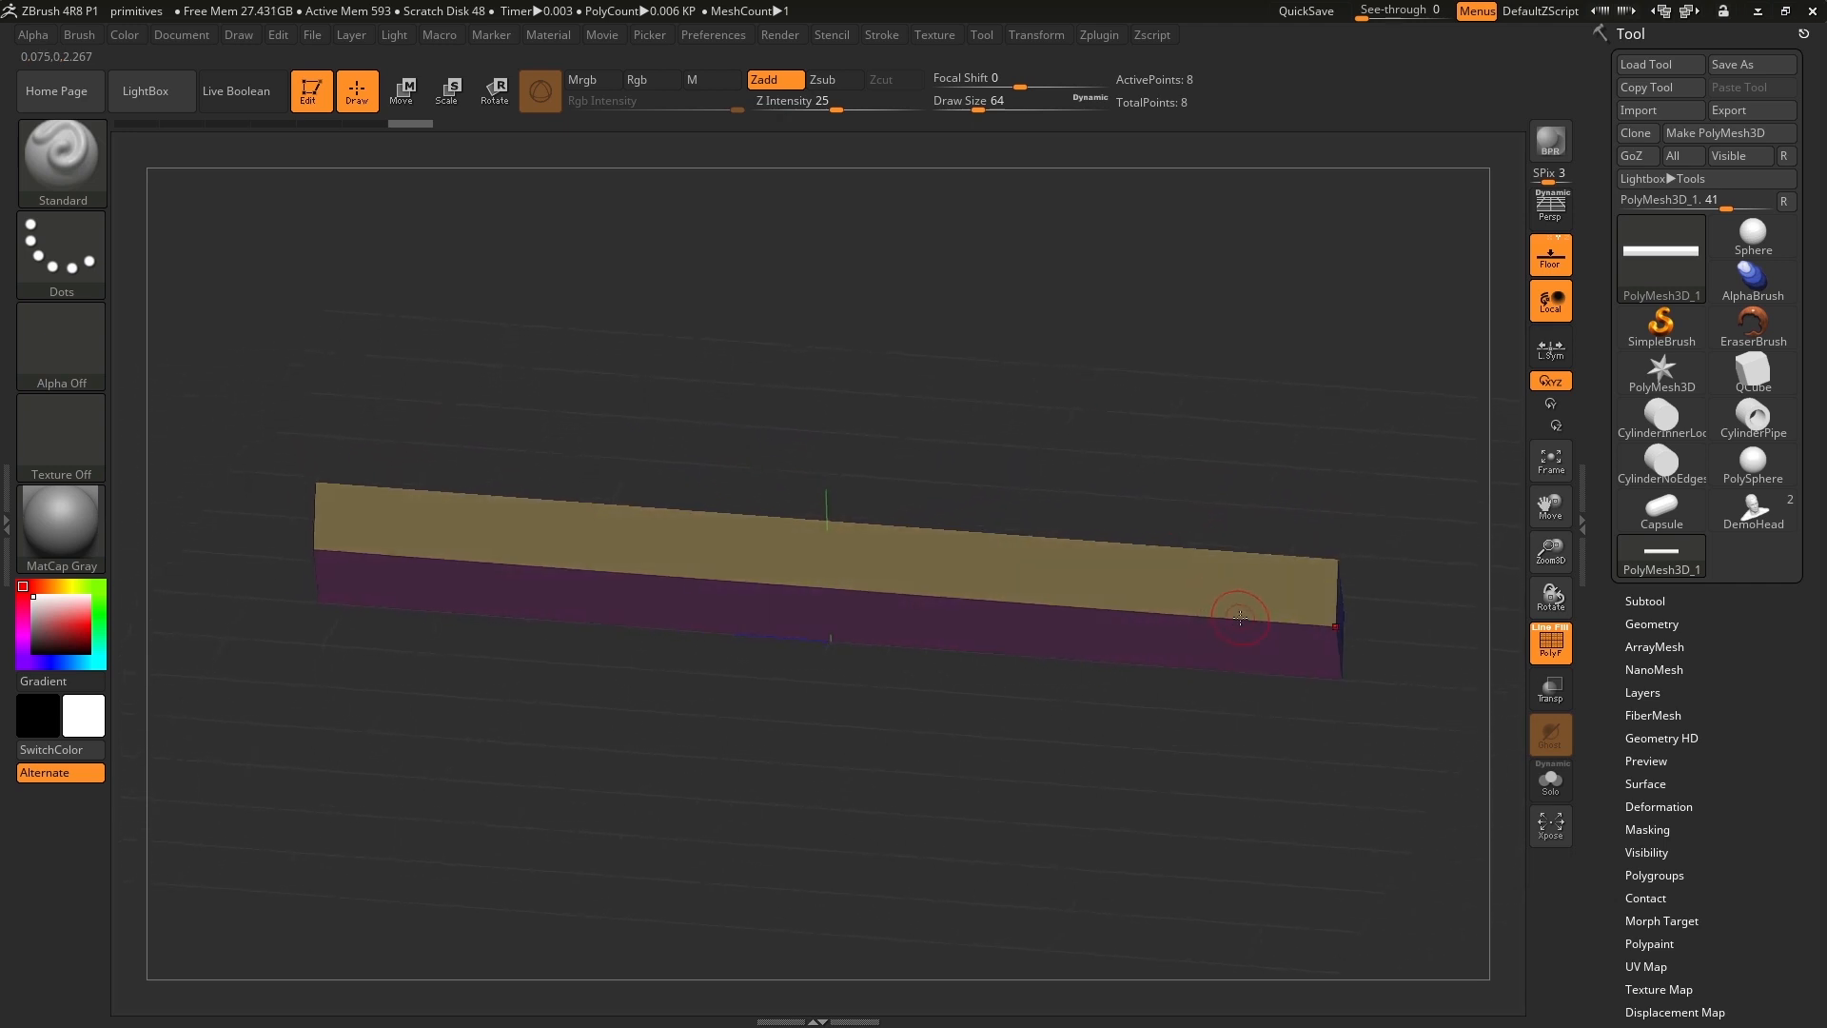
drag(836, 351, 877, 350)
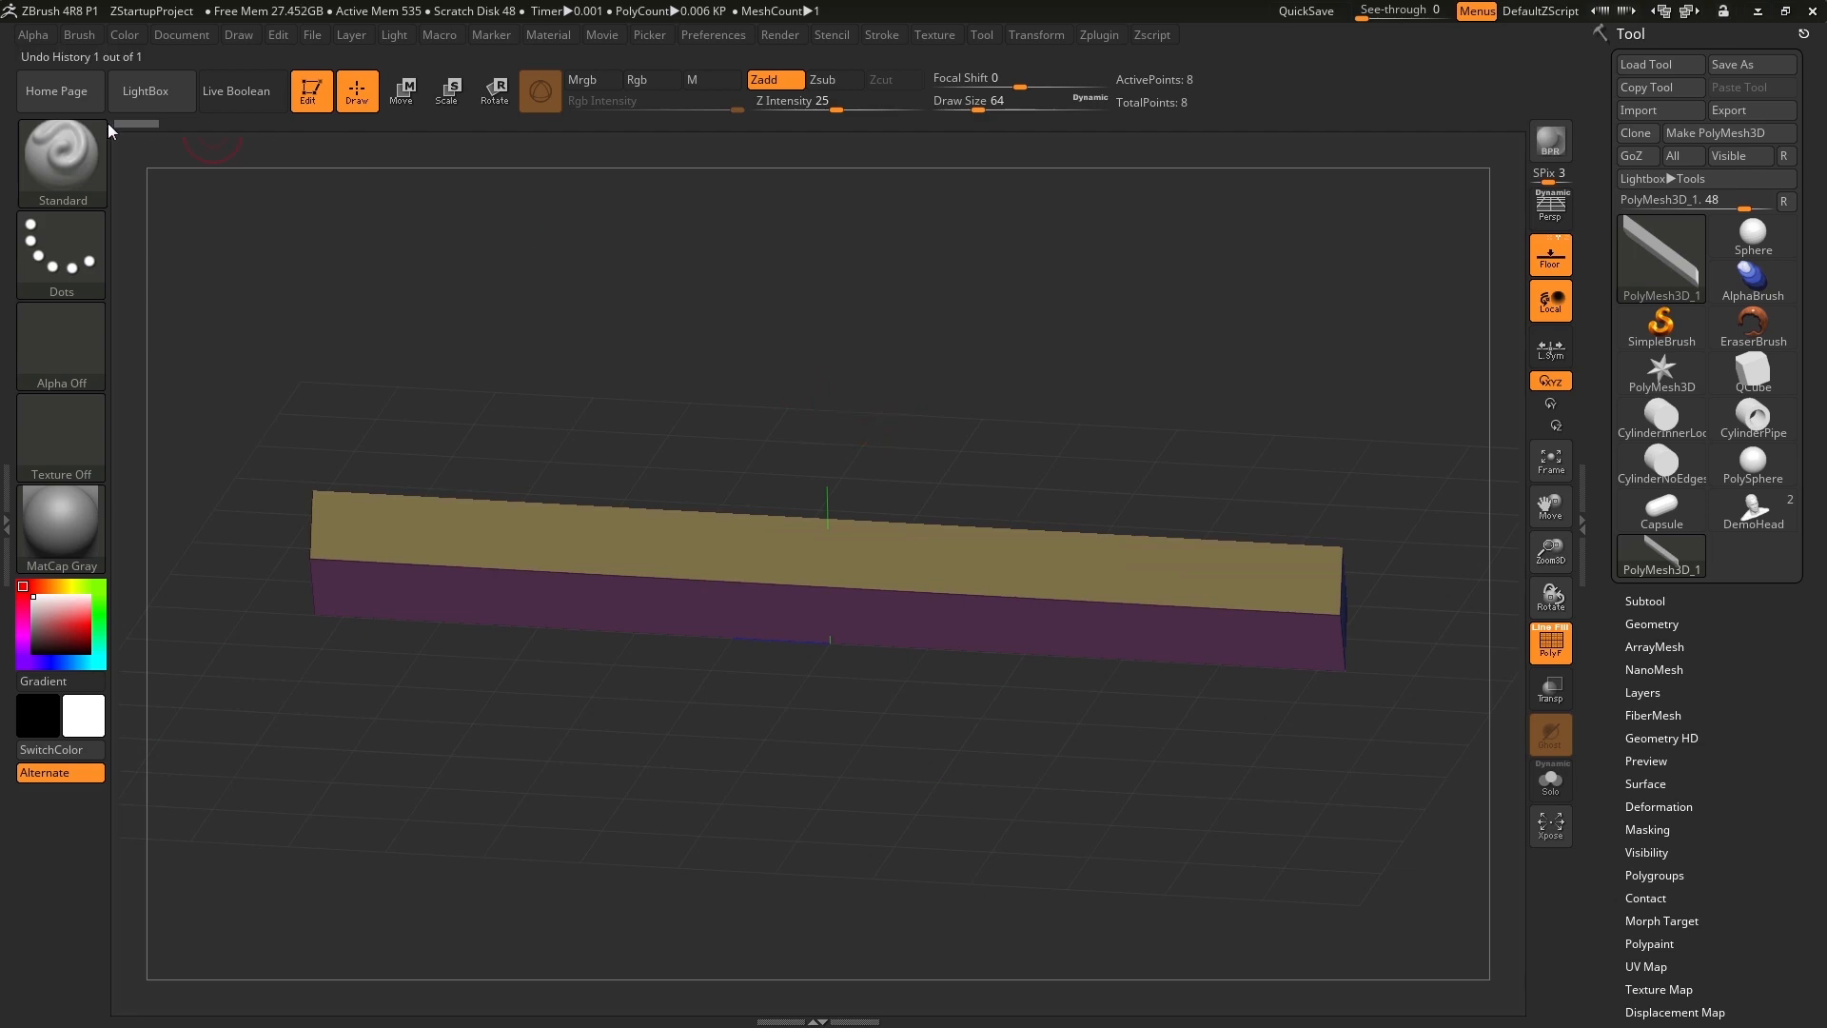
Select the ZModeler brush from the 3D sculpting brushes.
click(56, 164)
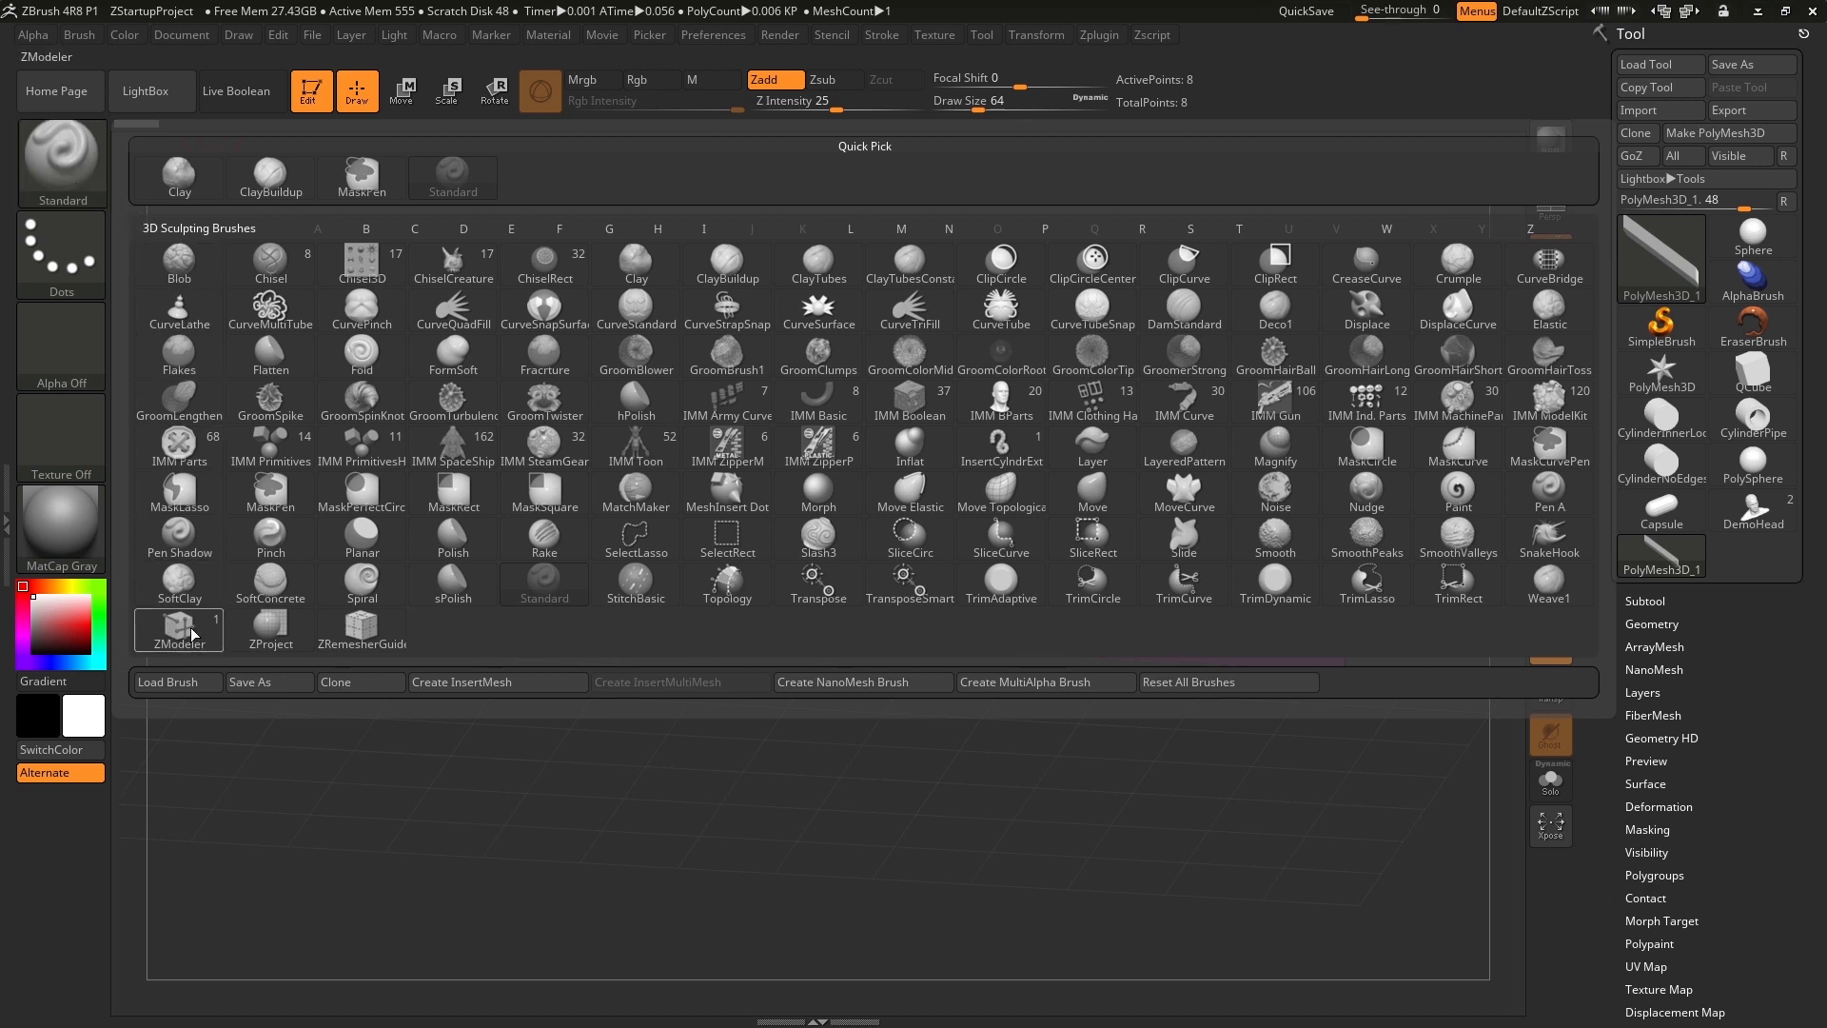
mouse_move(183, 634)
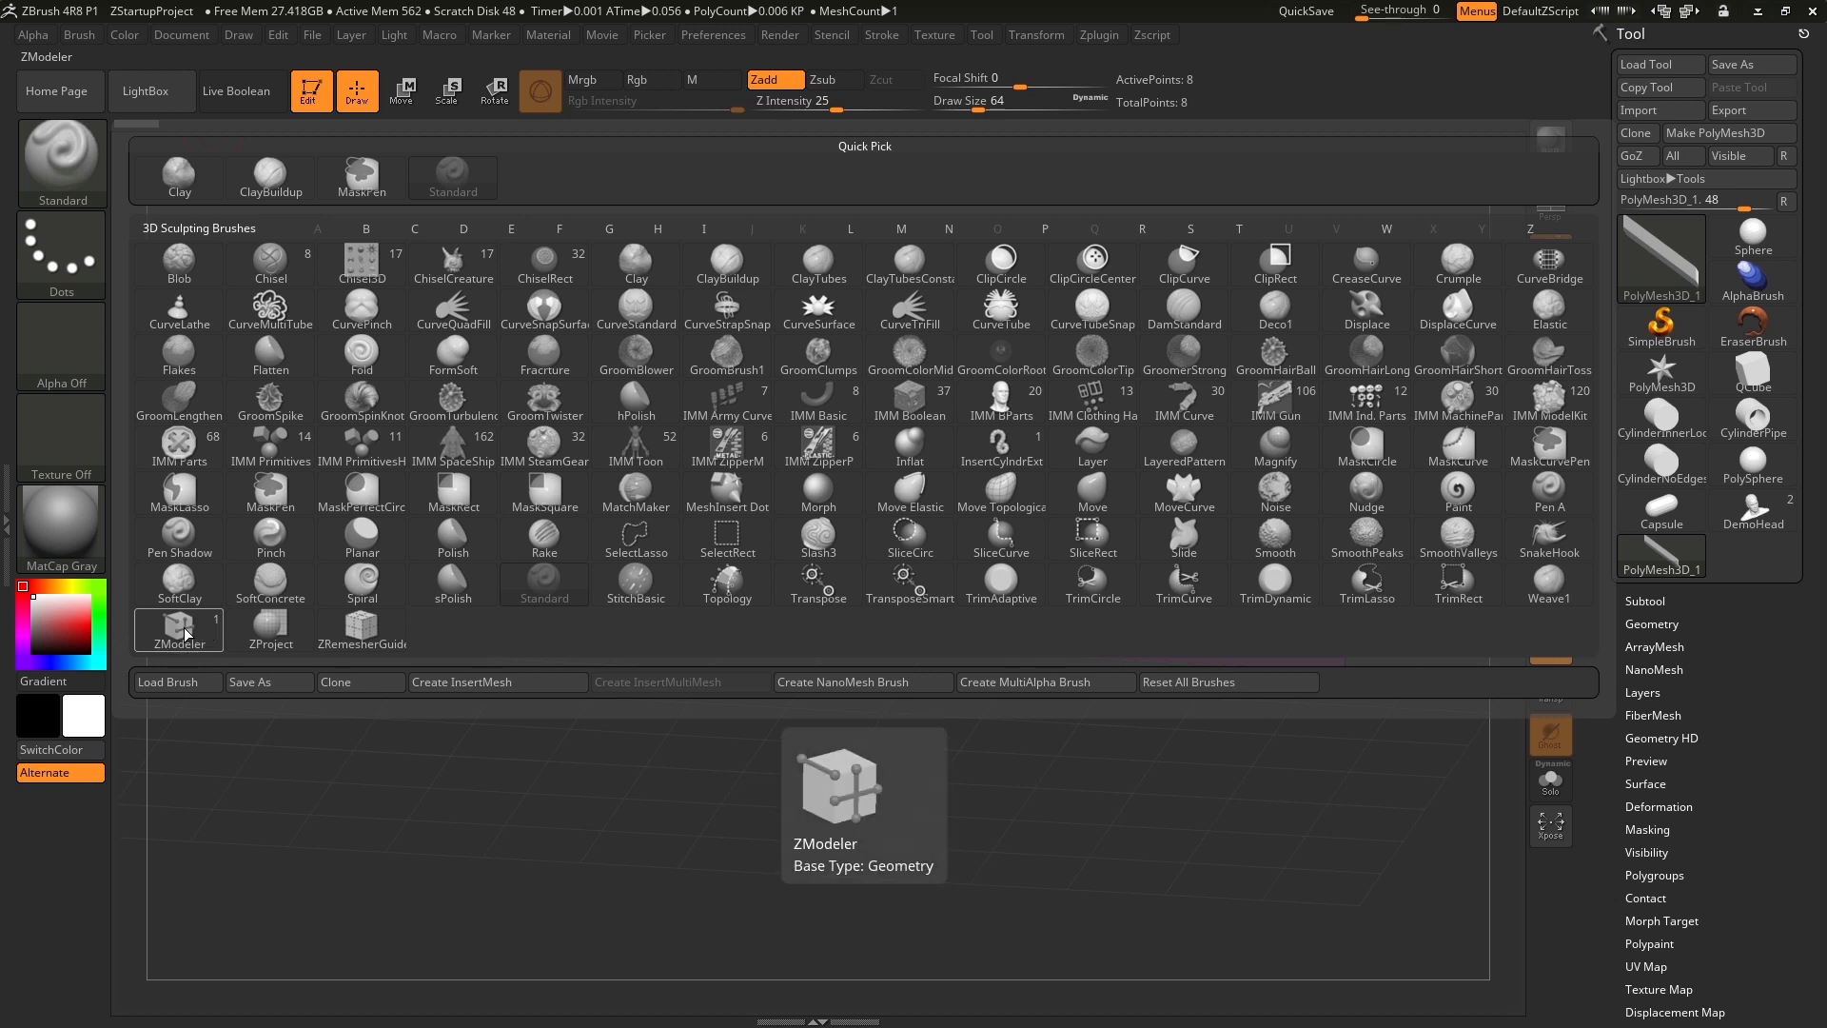
click(181, 627)
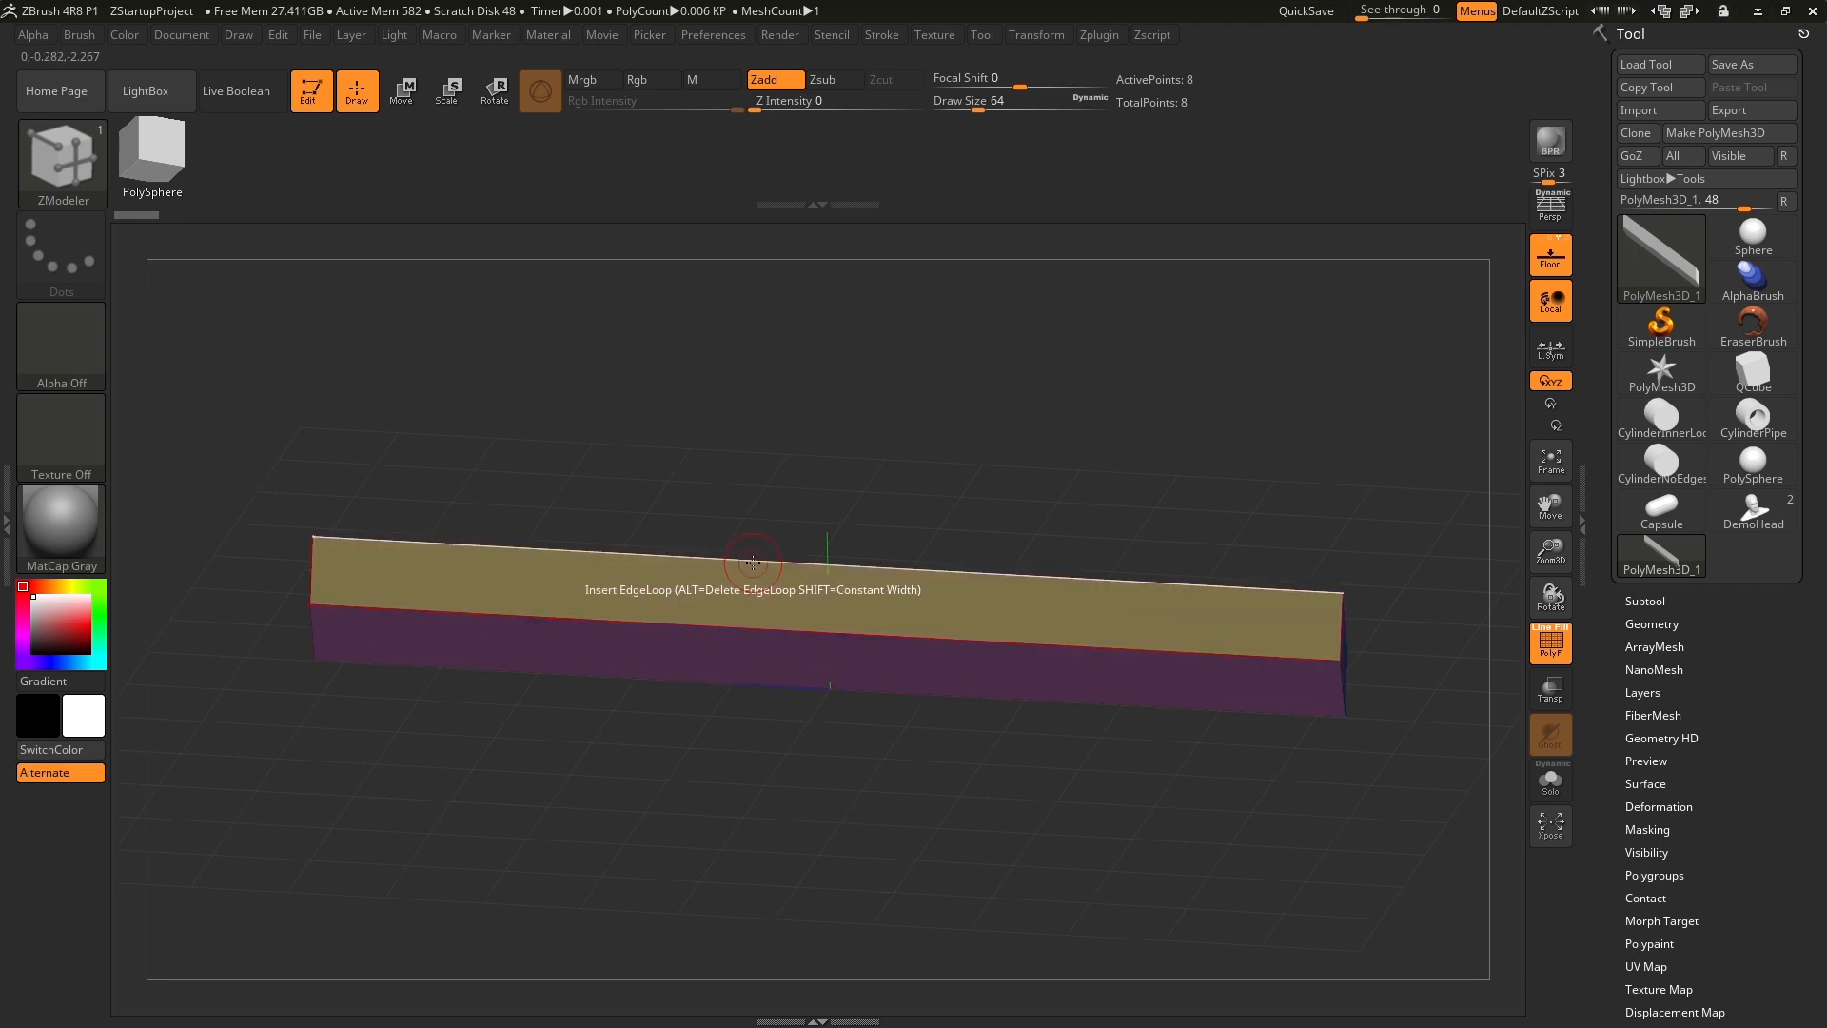
Bring up the ZModeler polygon actions over a face of the bar and review the available actions and targets.
key(space)
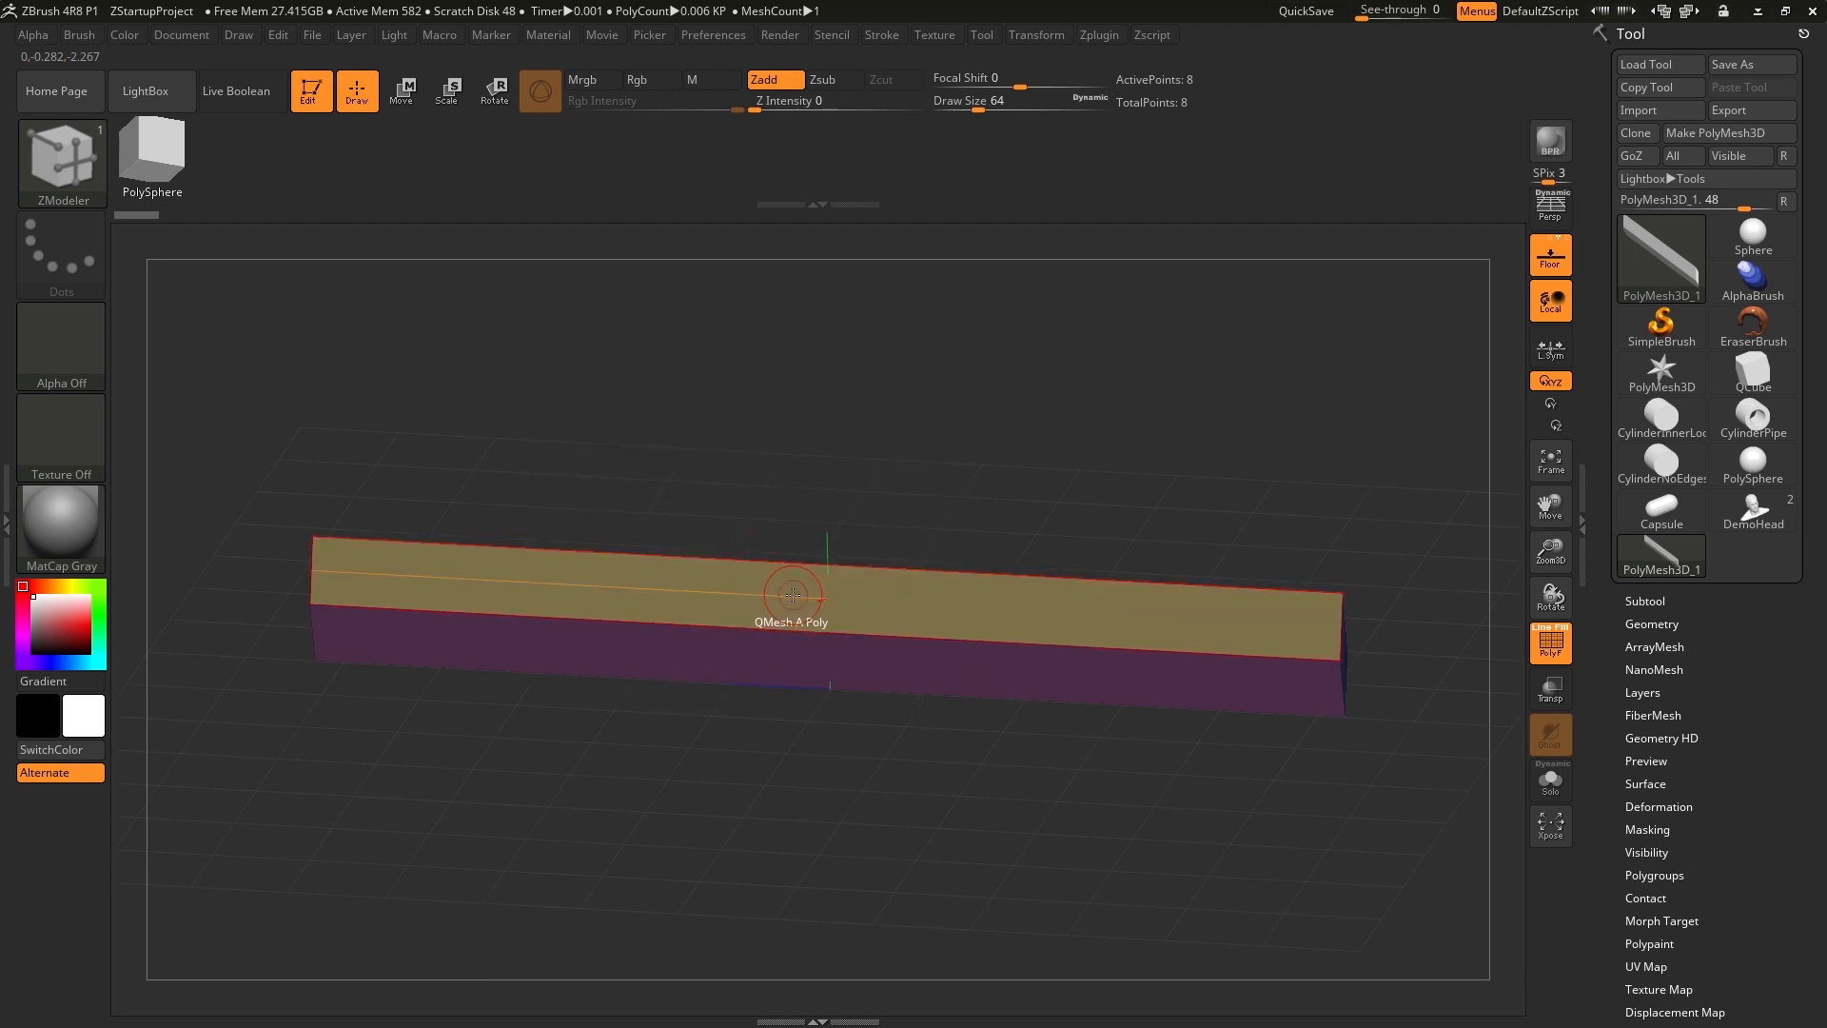
key(space)
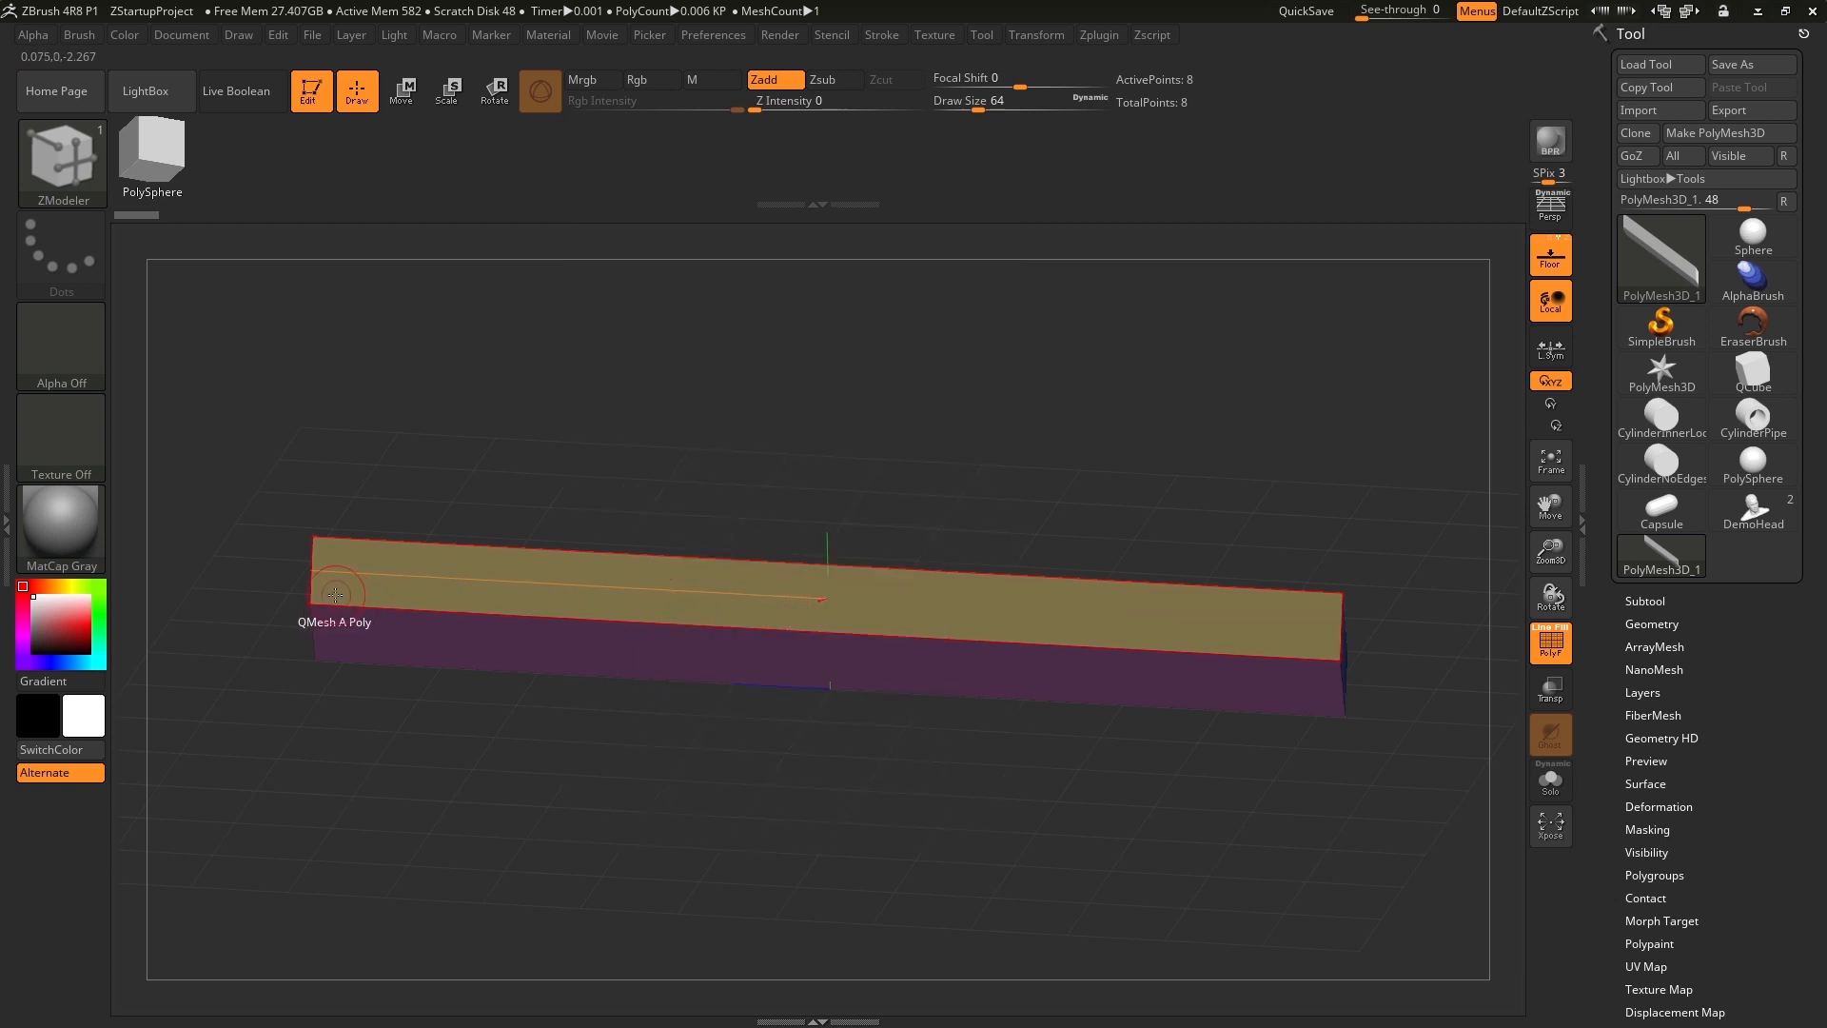
key(space)
key(space)
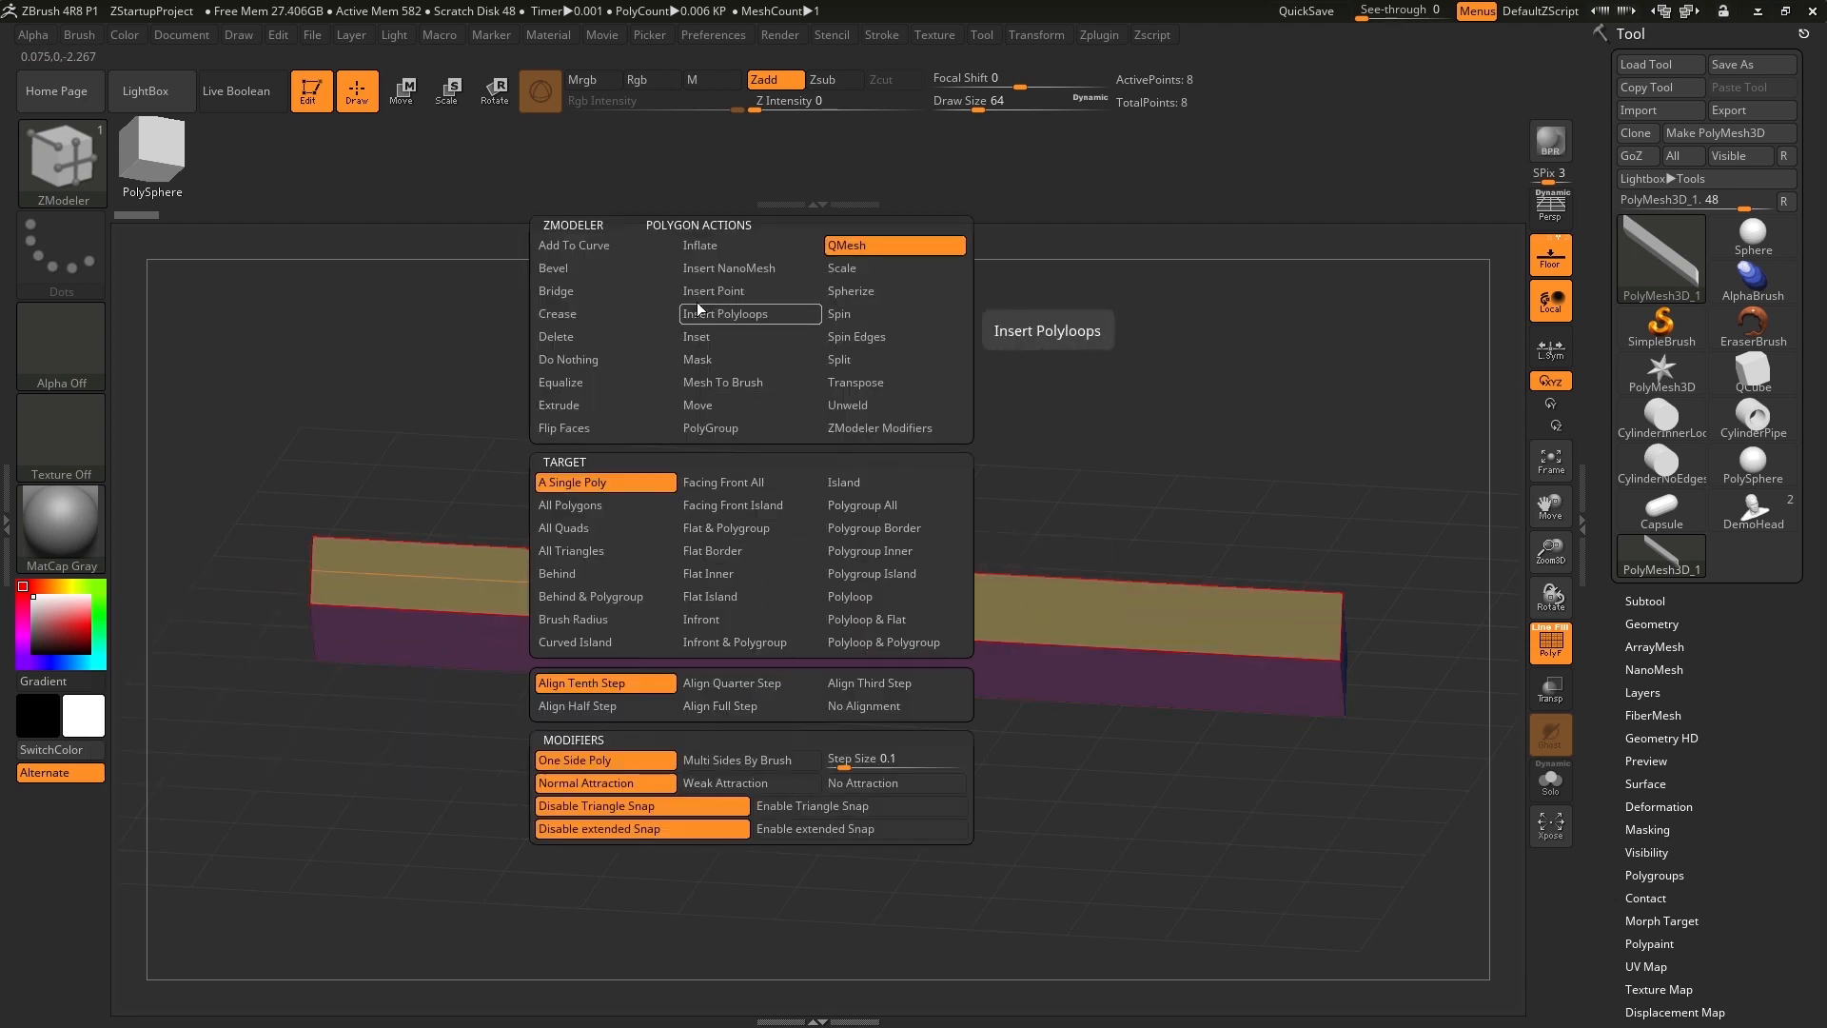
click(729, 434)
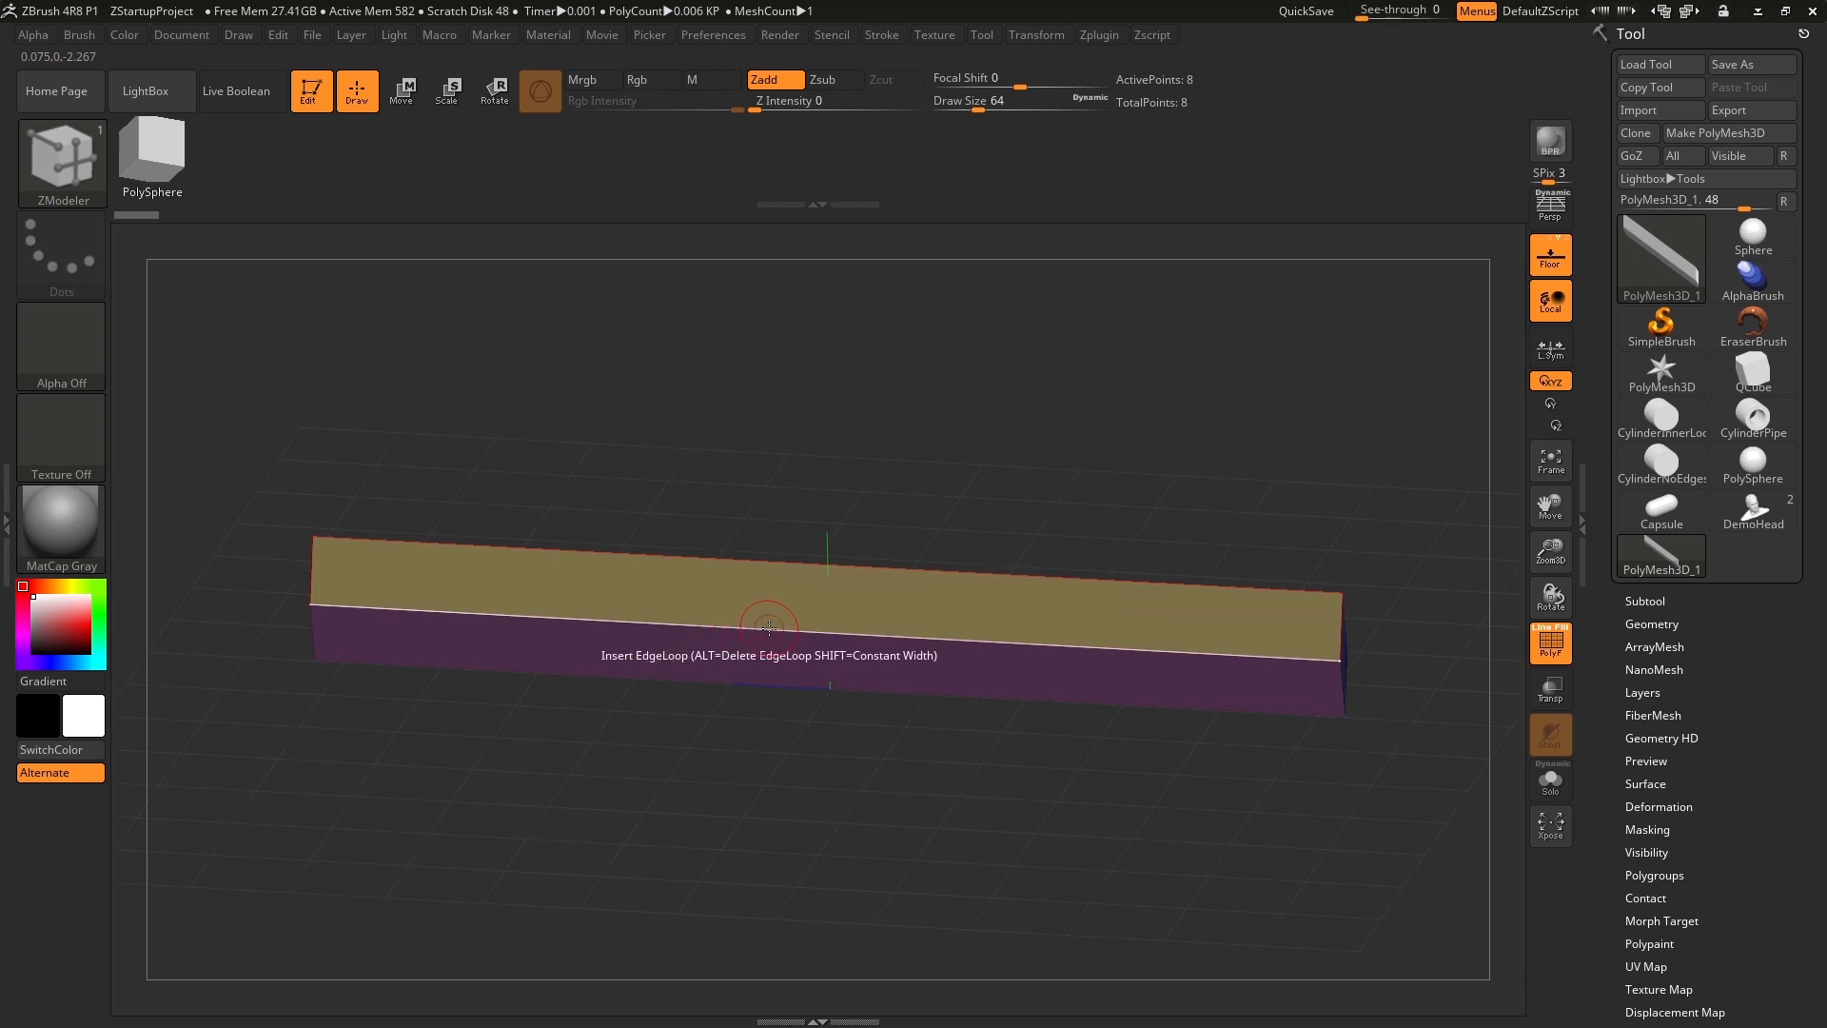
Configure the ZModeler edge Insert action to target Multiple EdgeLoops with the Same Polygroup modifier.
key(space)
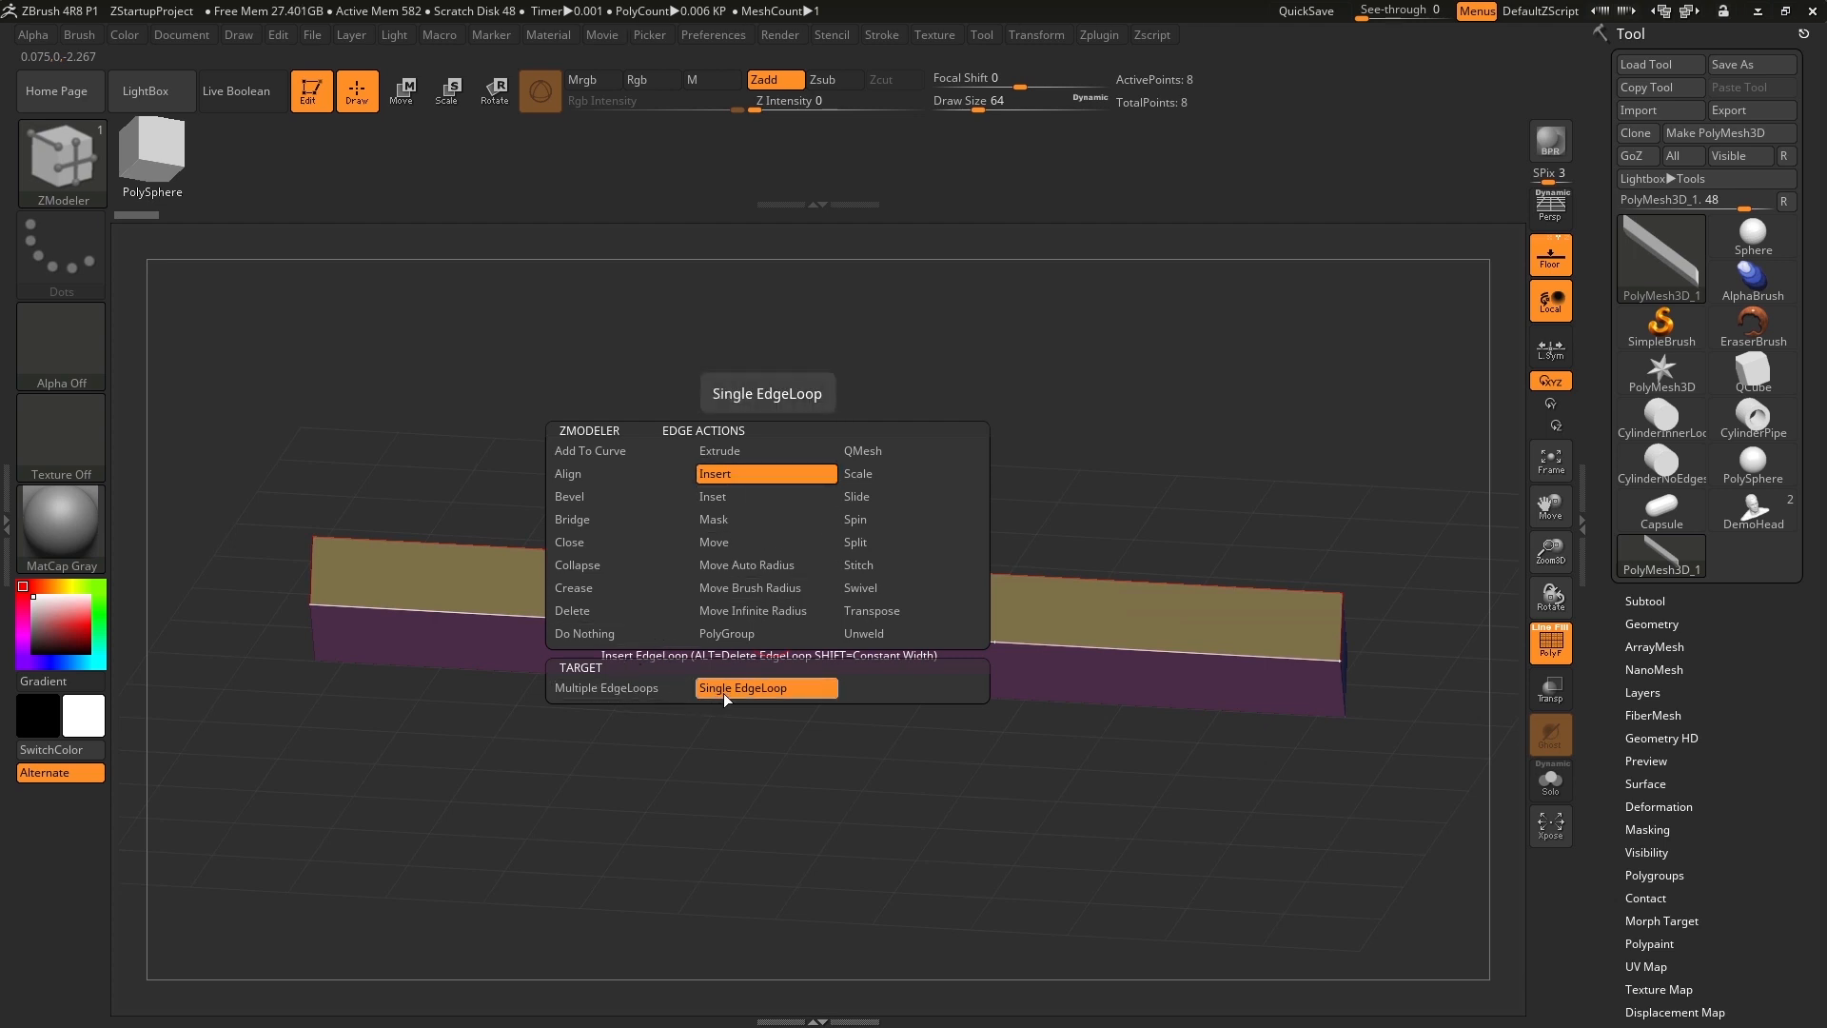
click(651, 693)
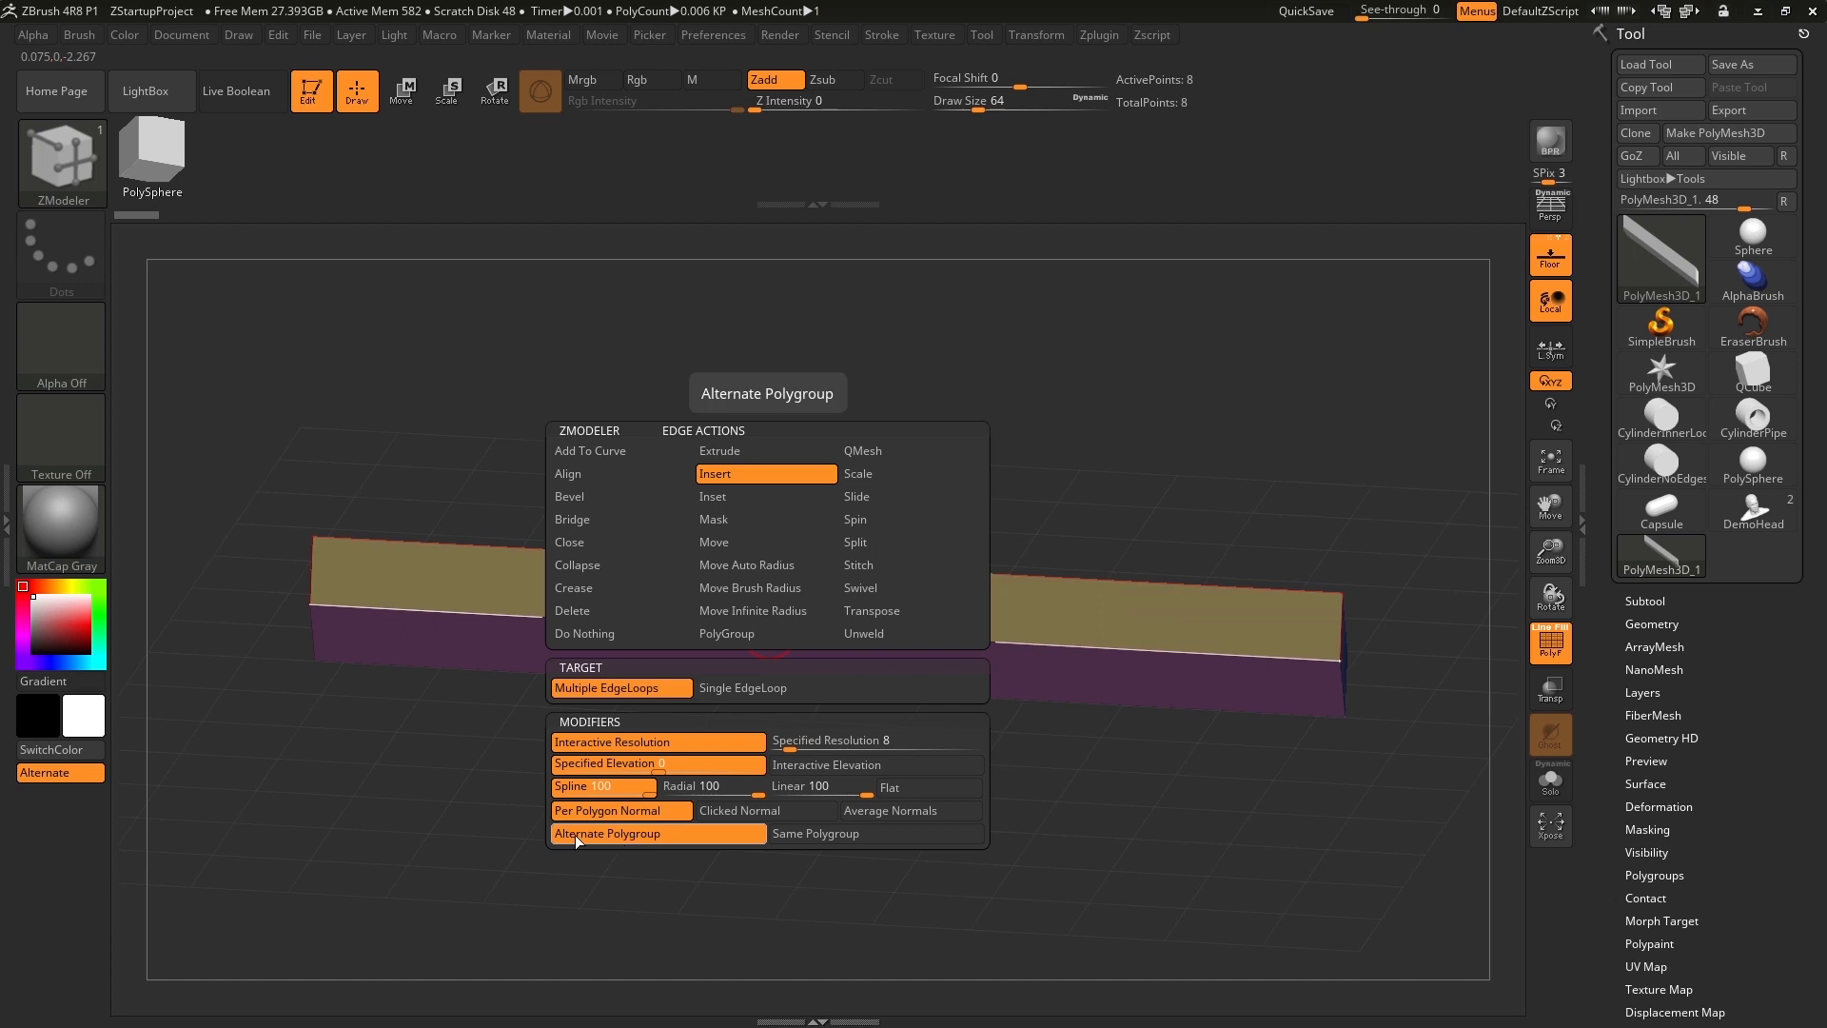
click(802, 835)
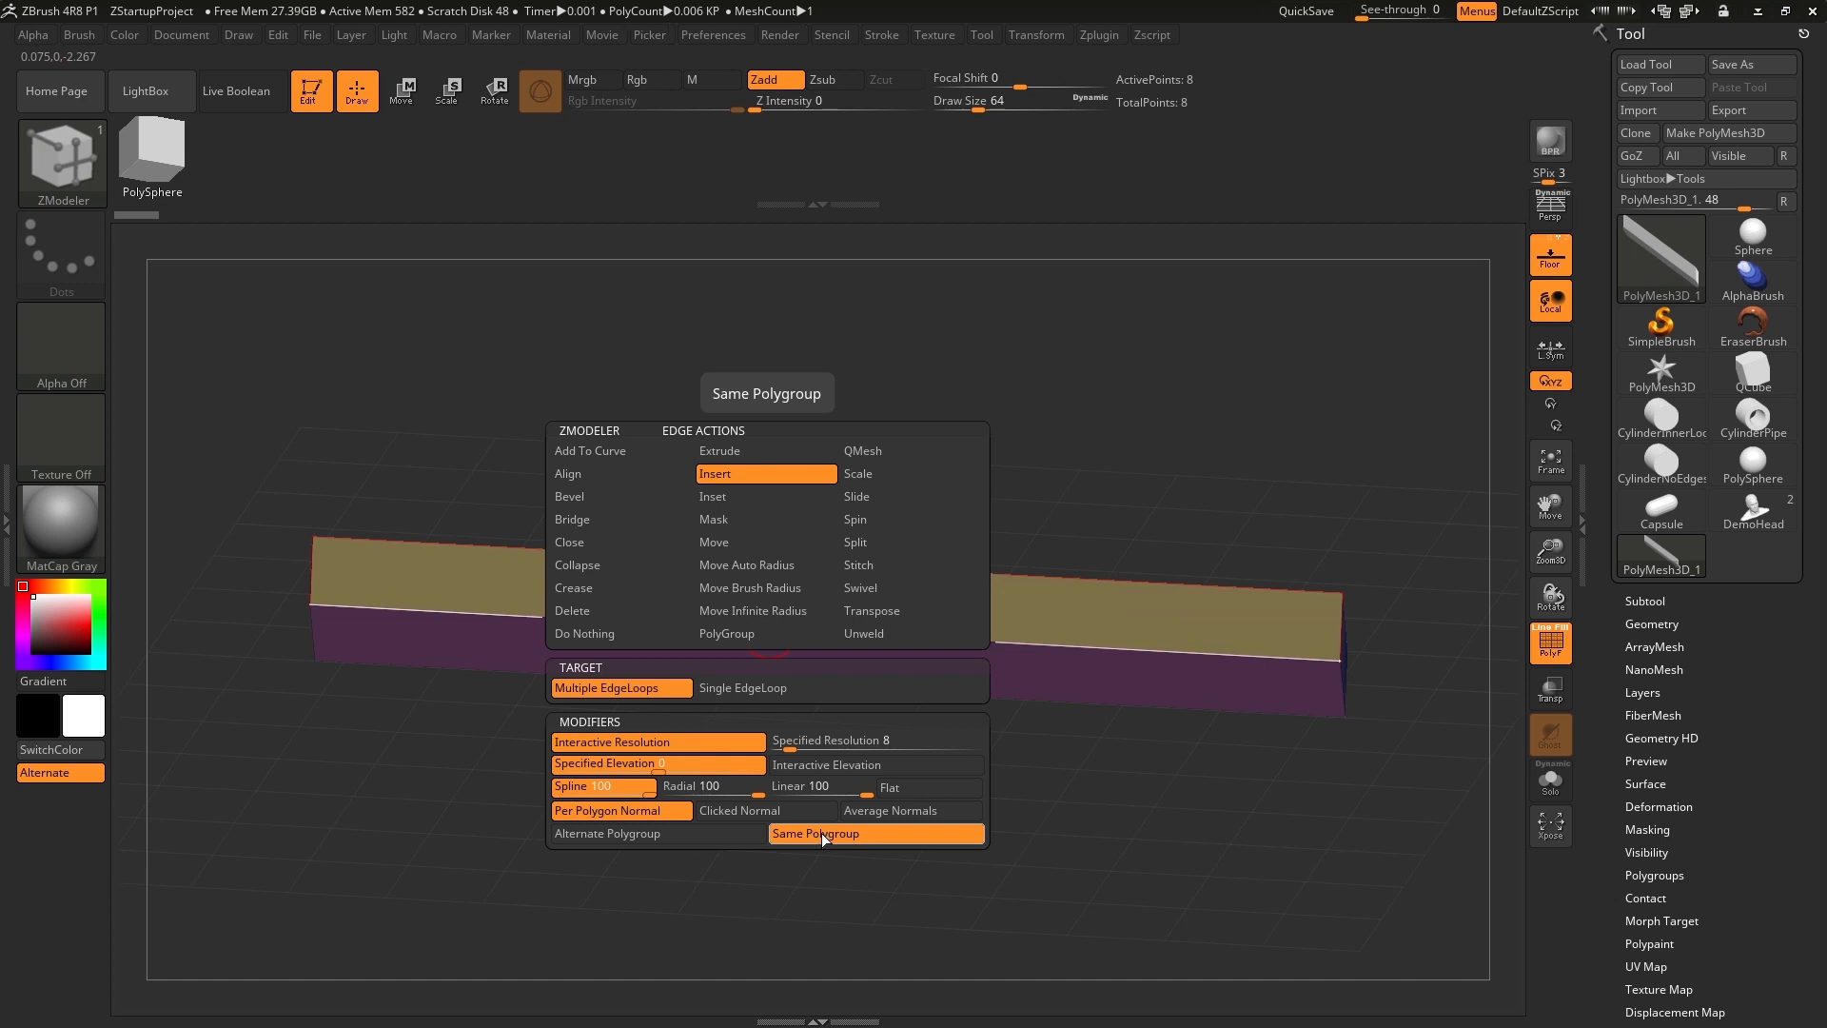
key(space)
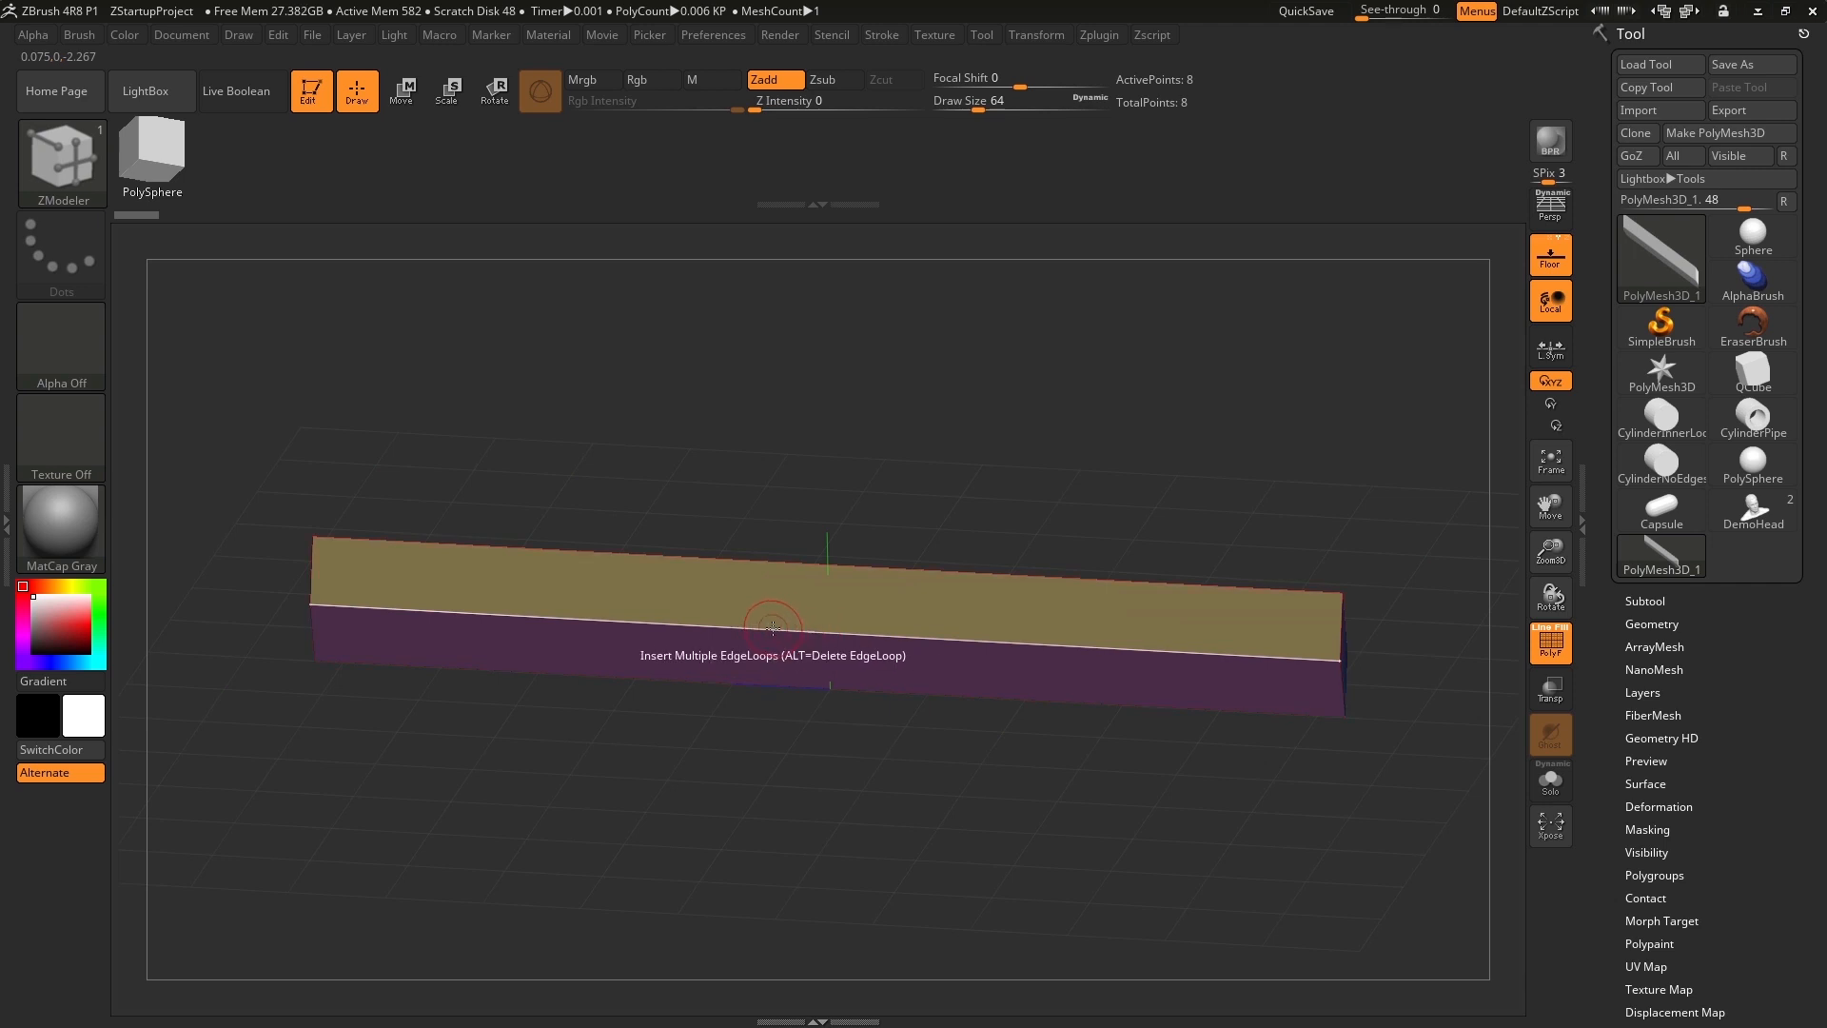
Insert 13 evenly spaced edge loops across the length of the bar from one of its long edges.
click(797, 632)
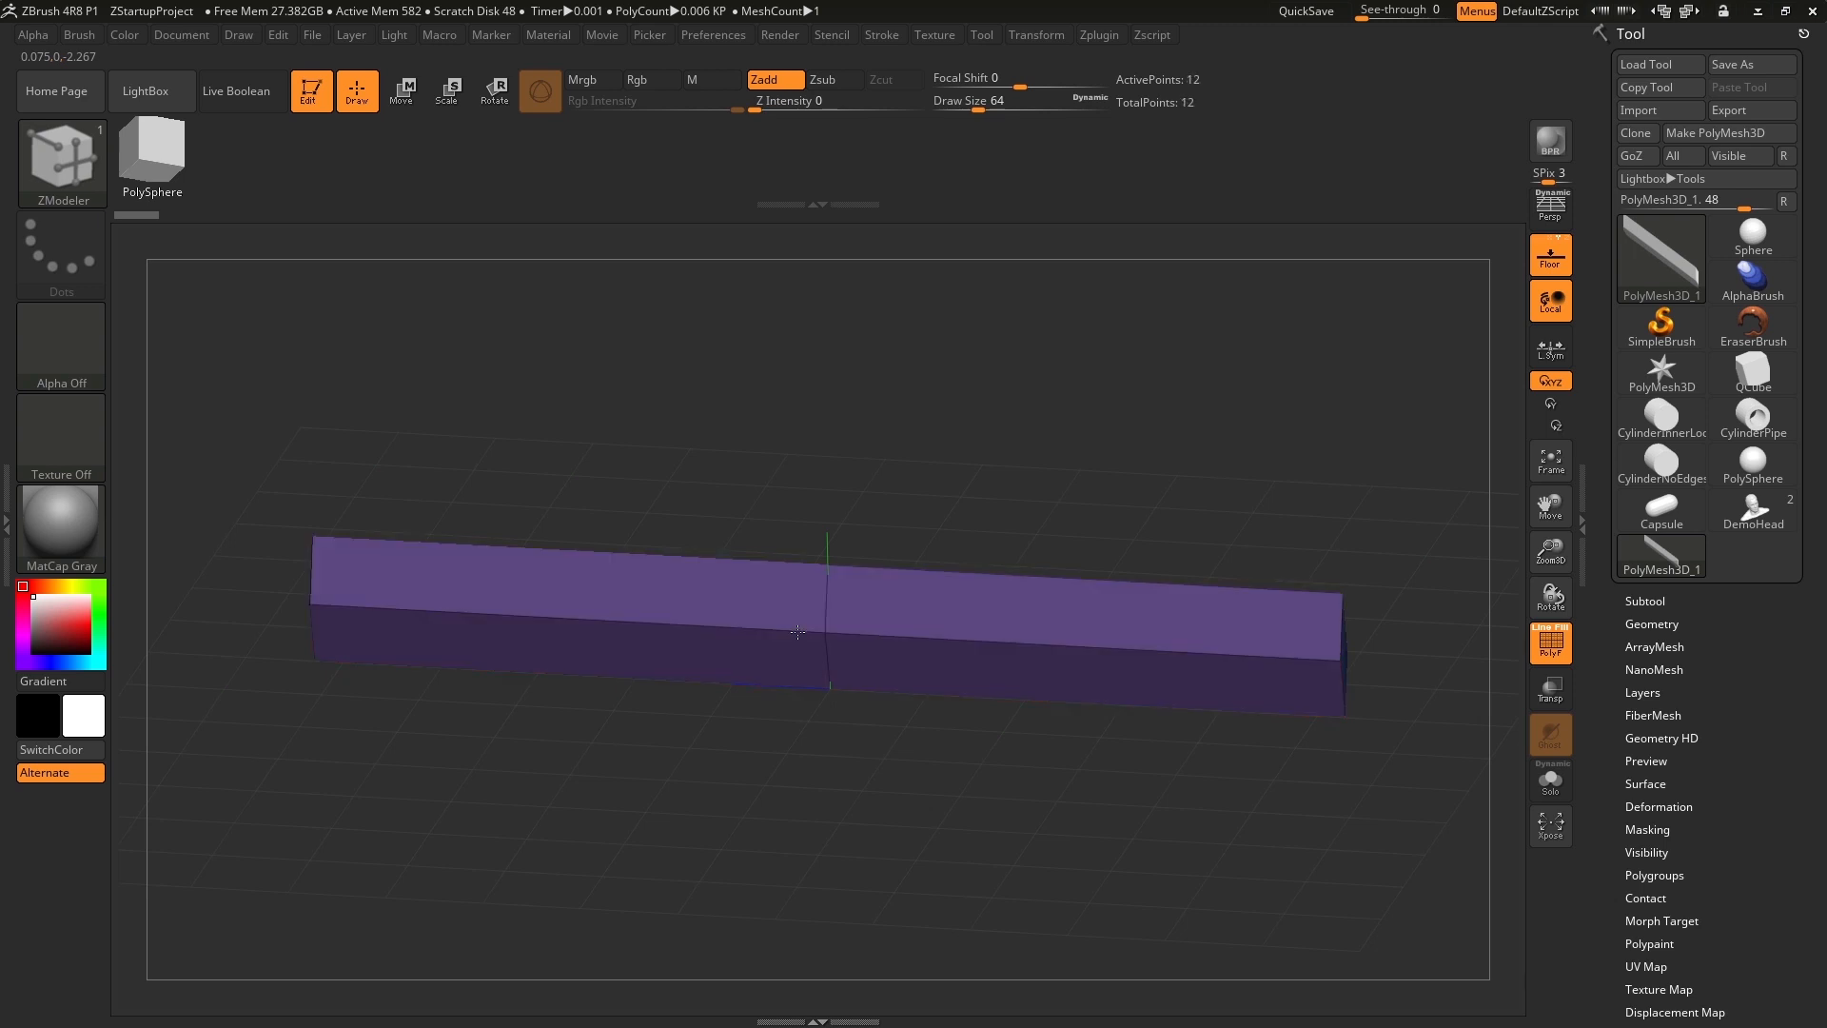
drag(798, 606, 799, 553)
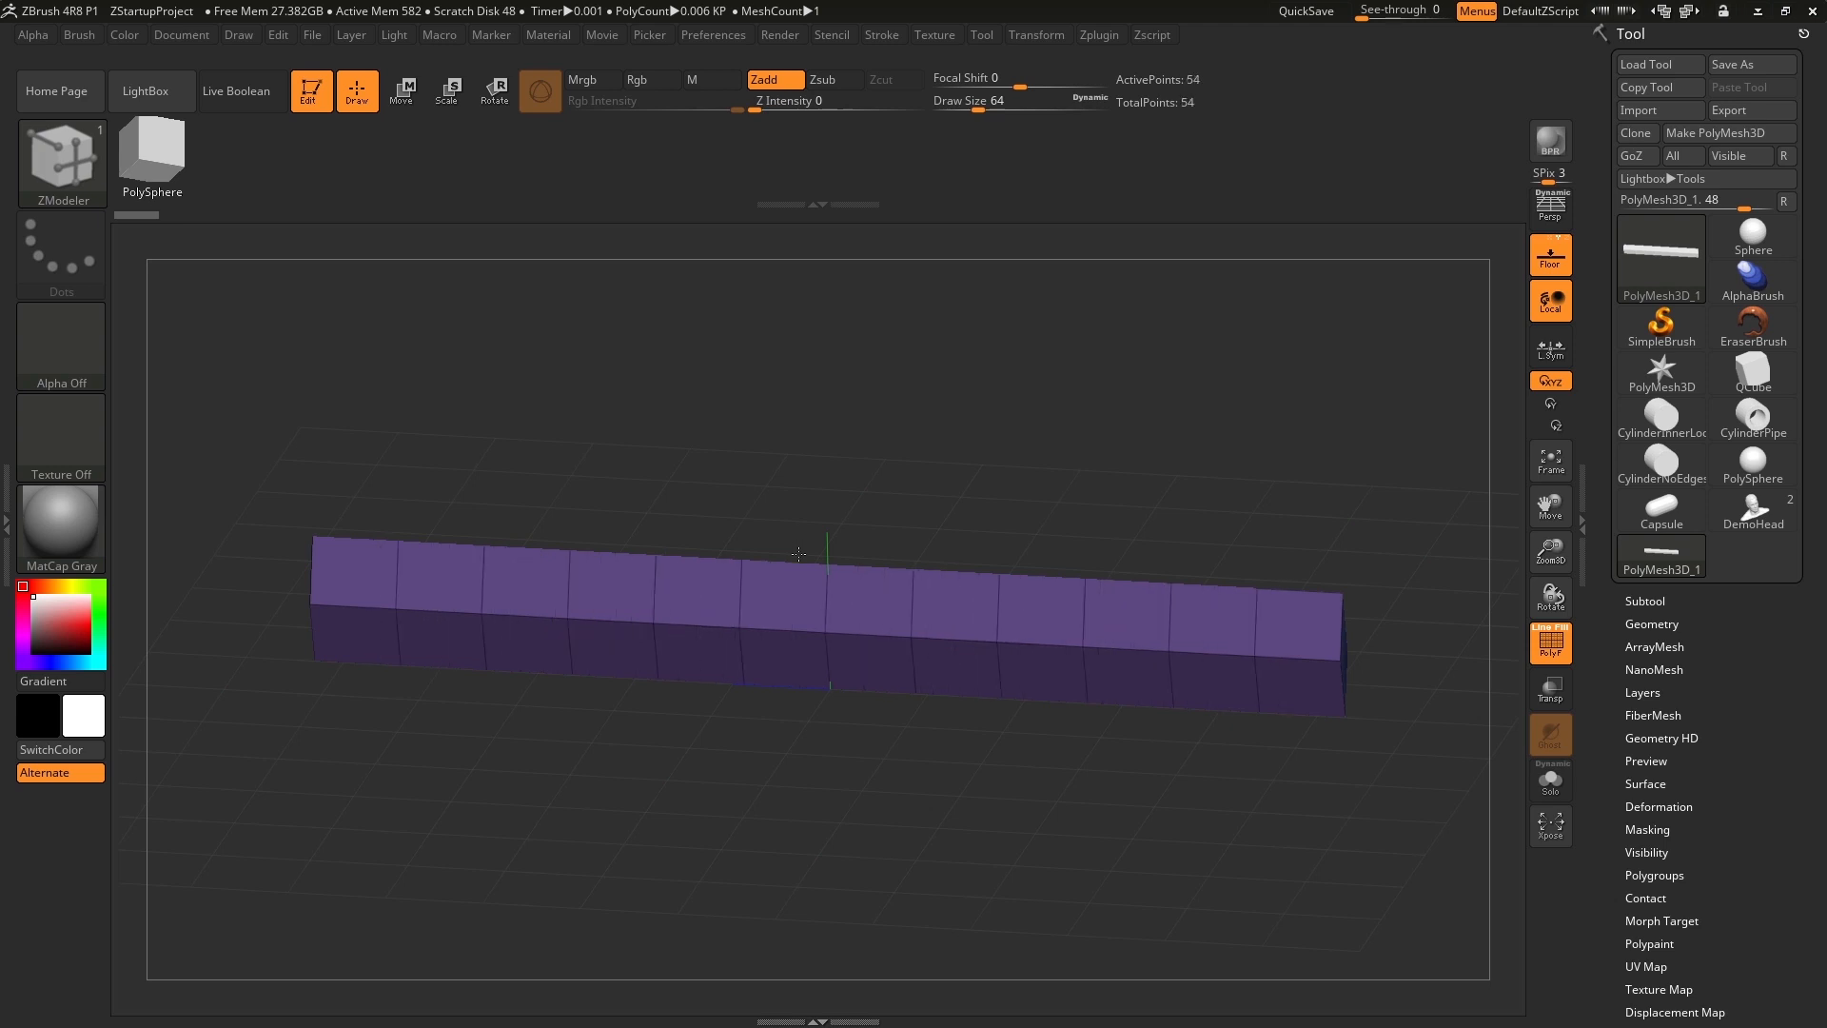
drag(798, 553, 799, 549)
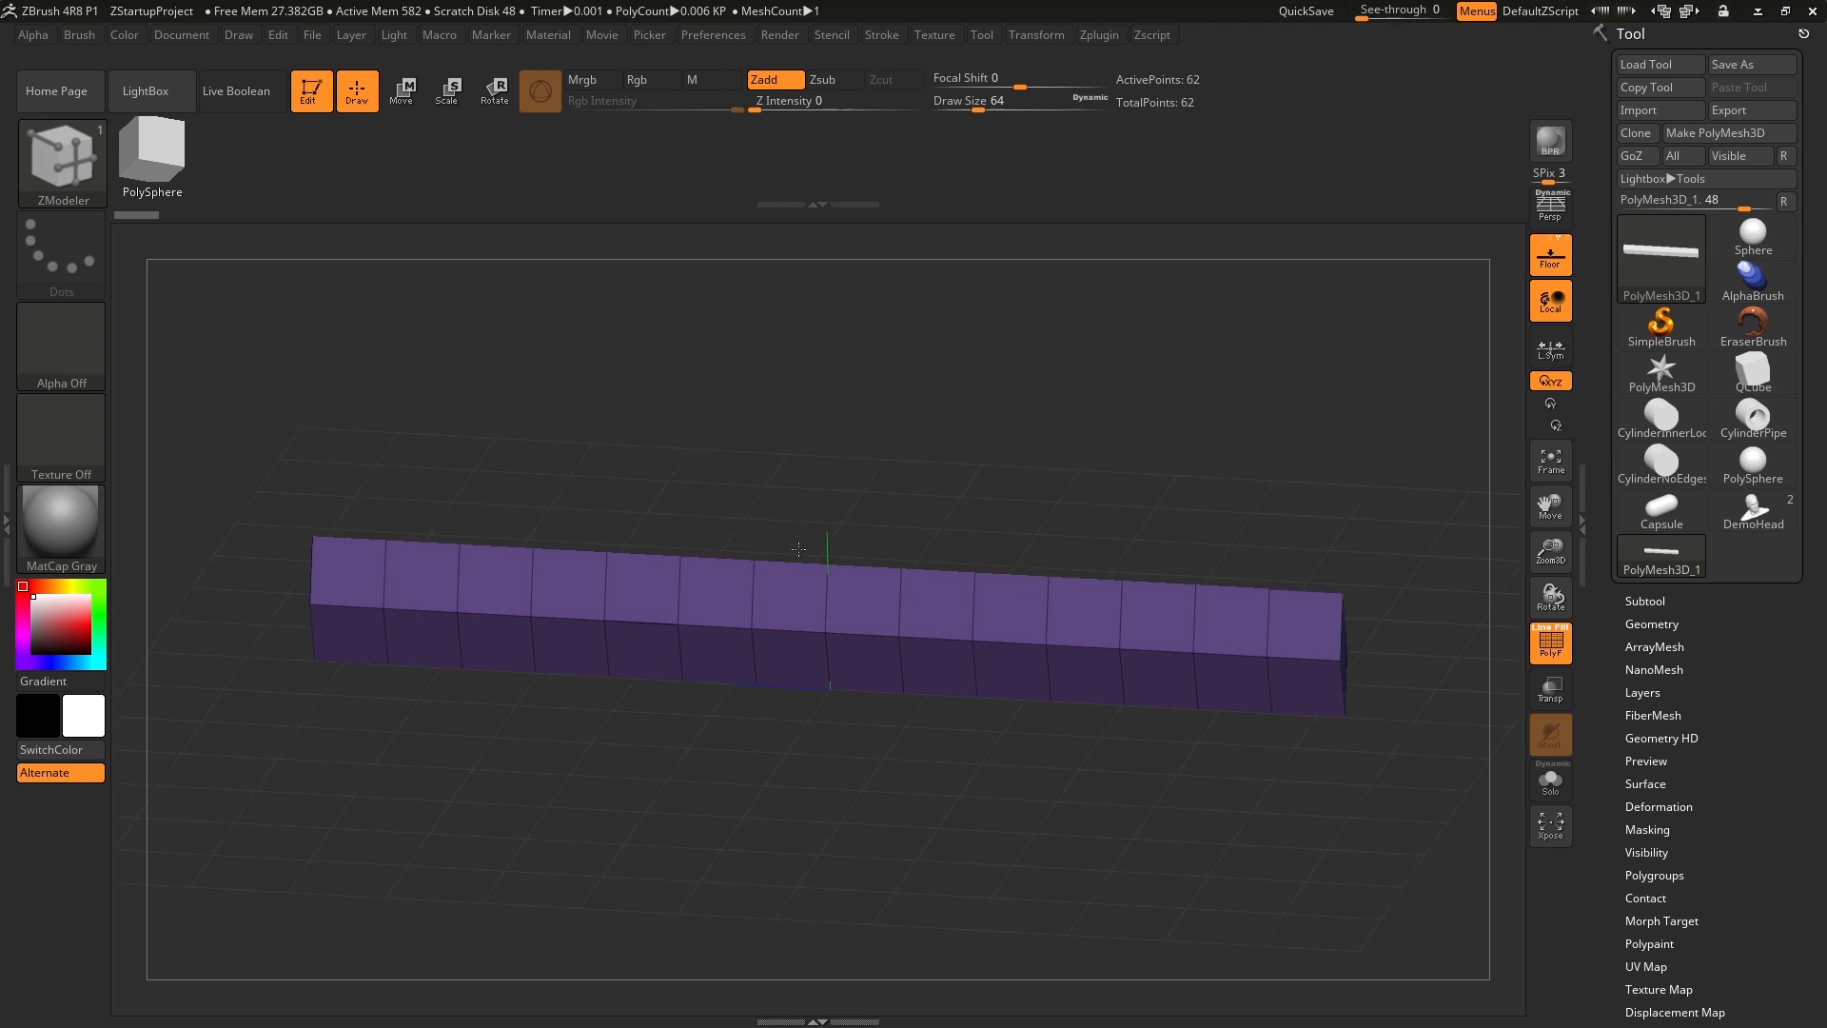
drag(974, 476, 995, 485)
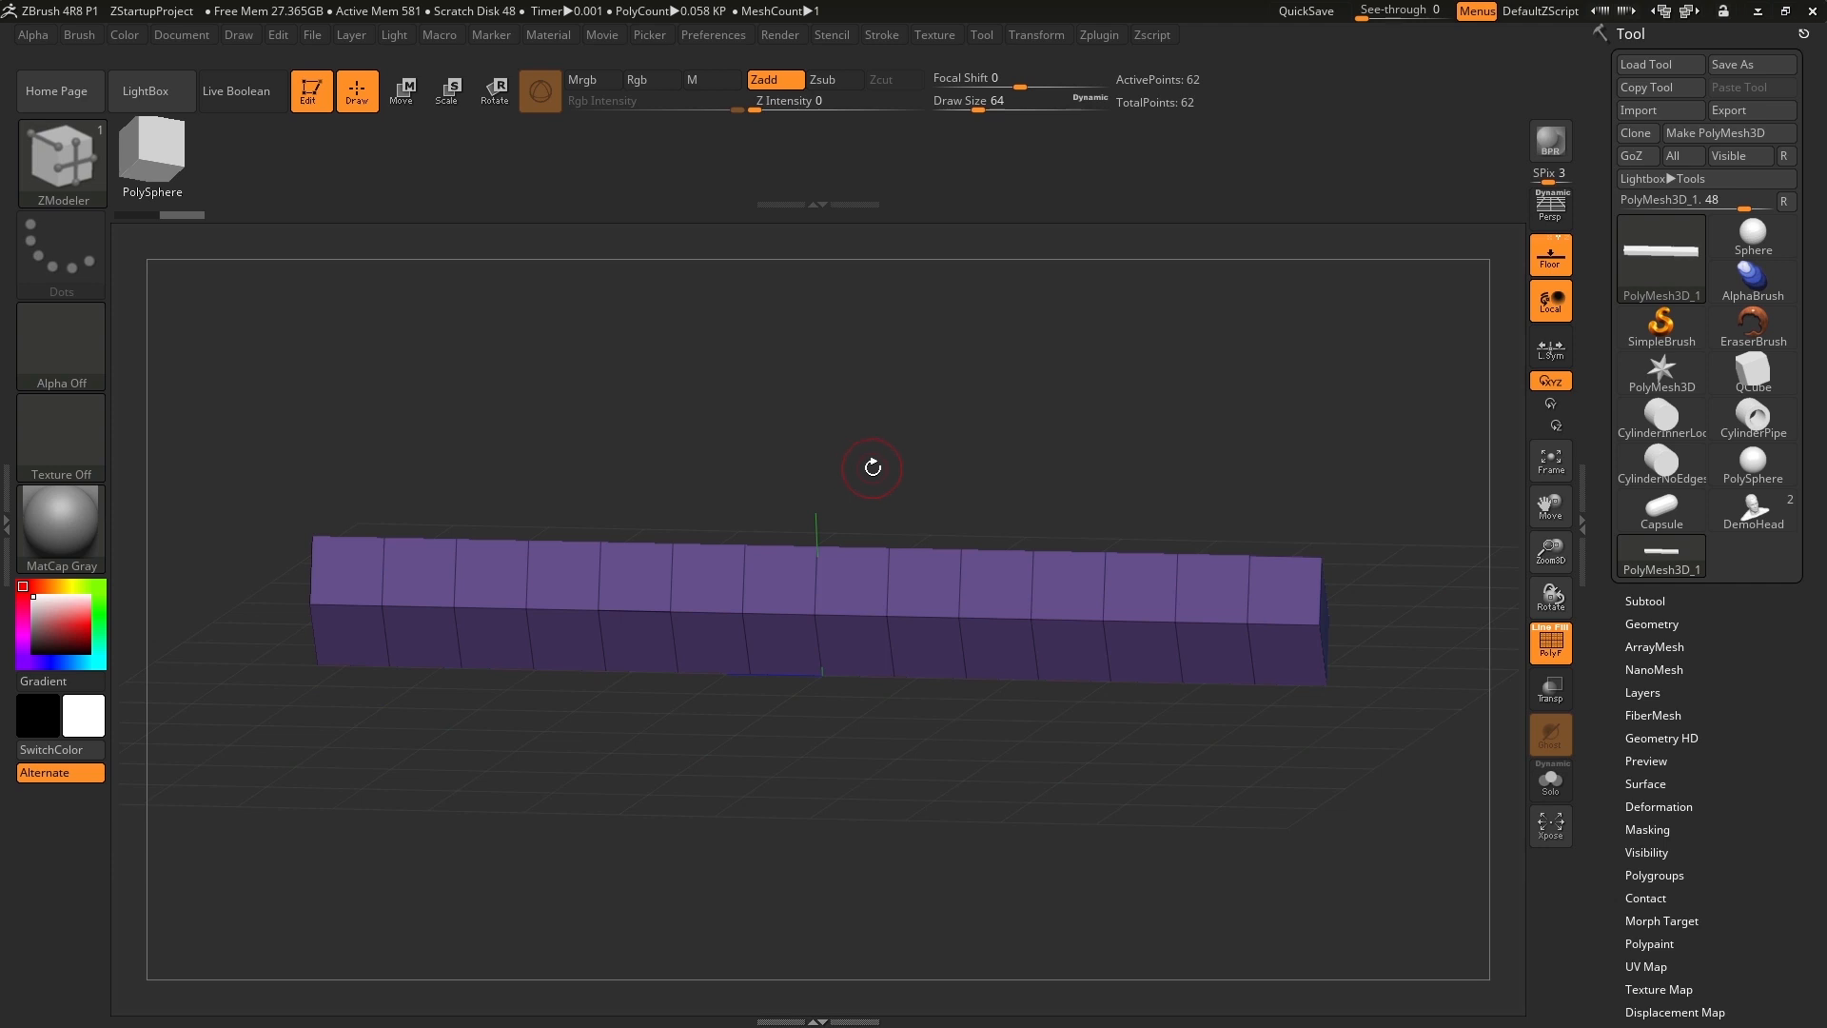
Isolate the upper half of the bar with a SelectRect selection over its full length, hiding the lower faces.
drag(878, 472, 892, 405)
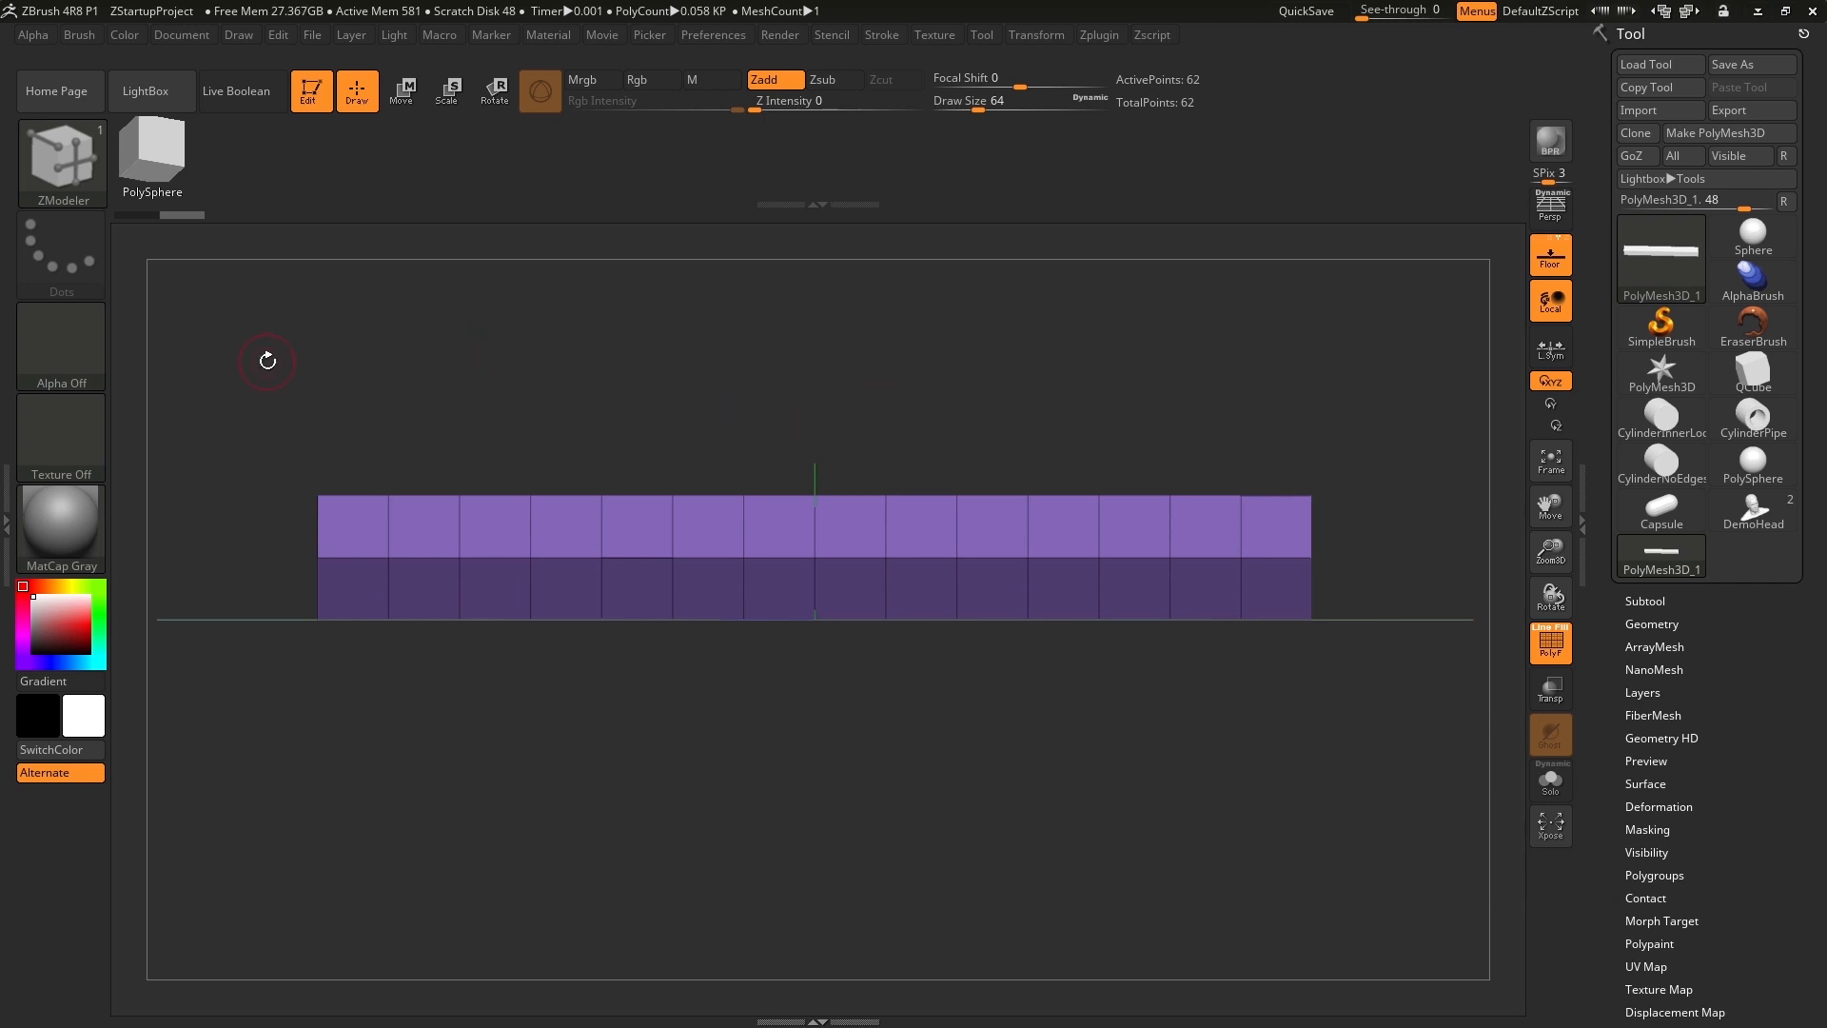
key(ctrl+shift)
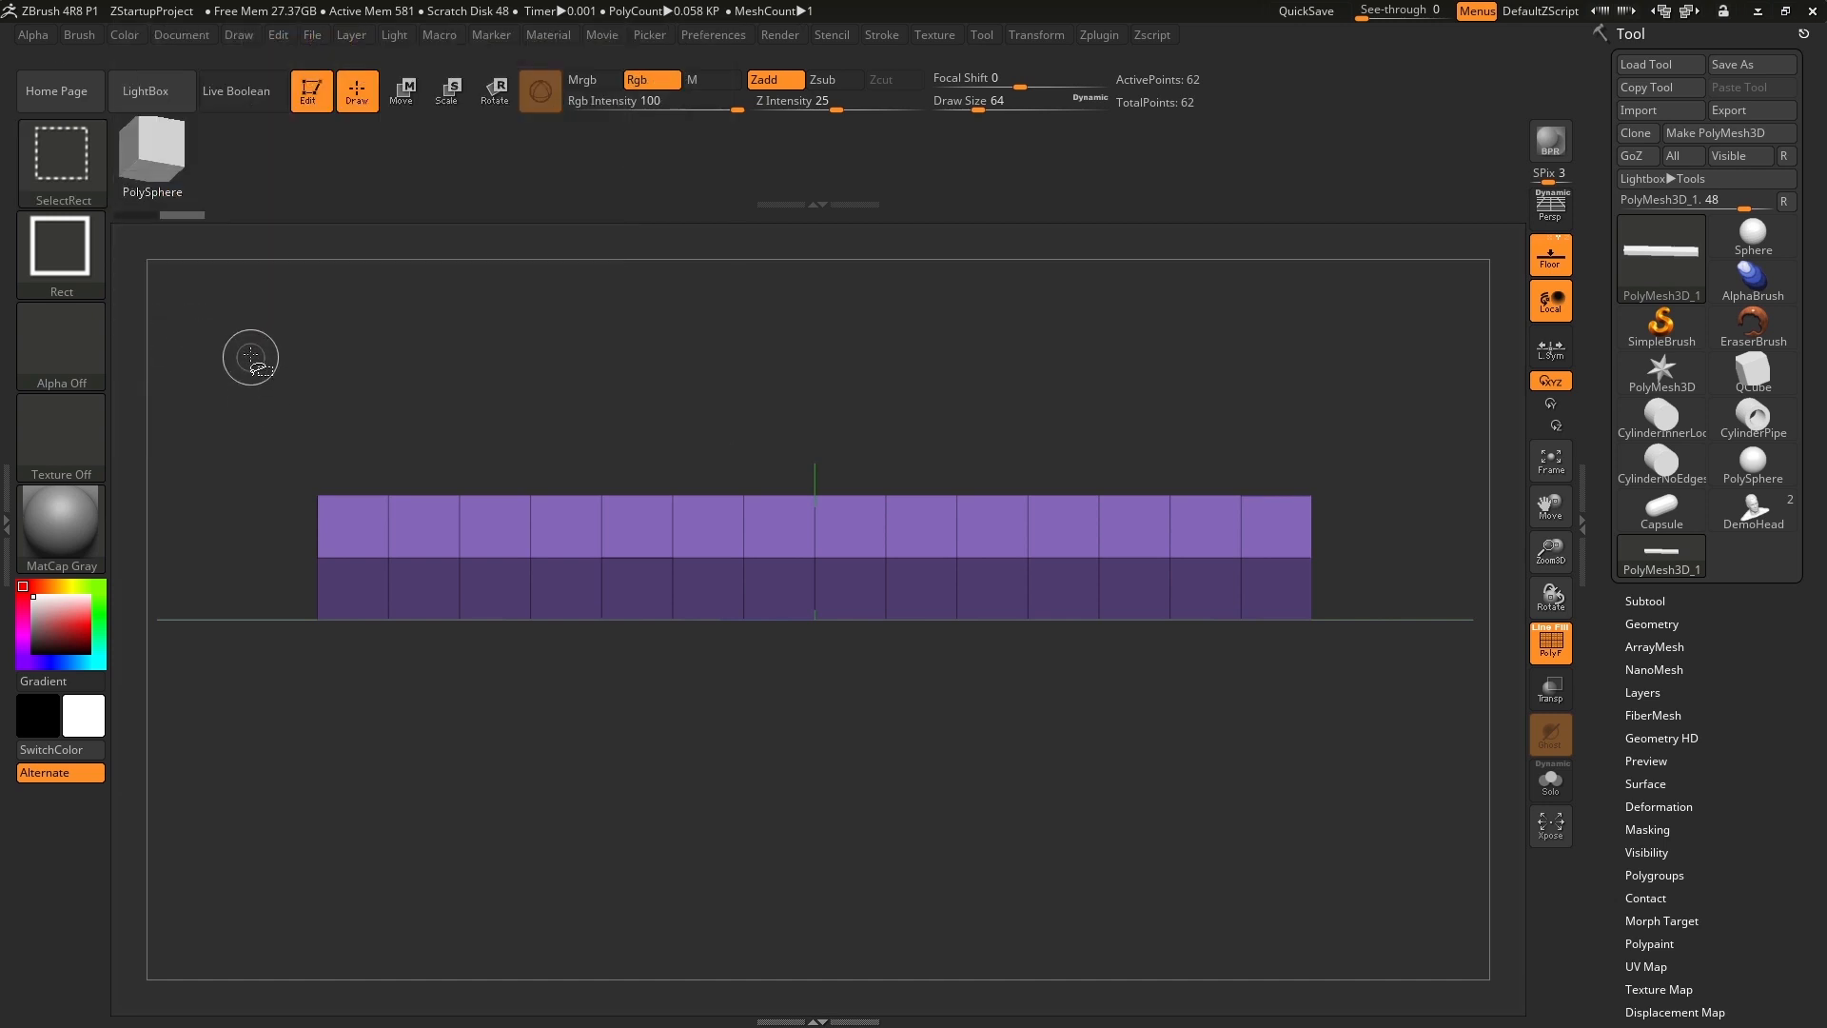
ctrl+shift+drag(249, 330, 1368, 565)
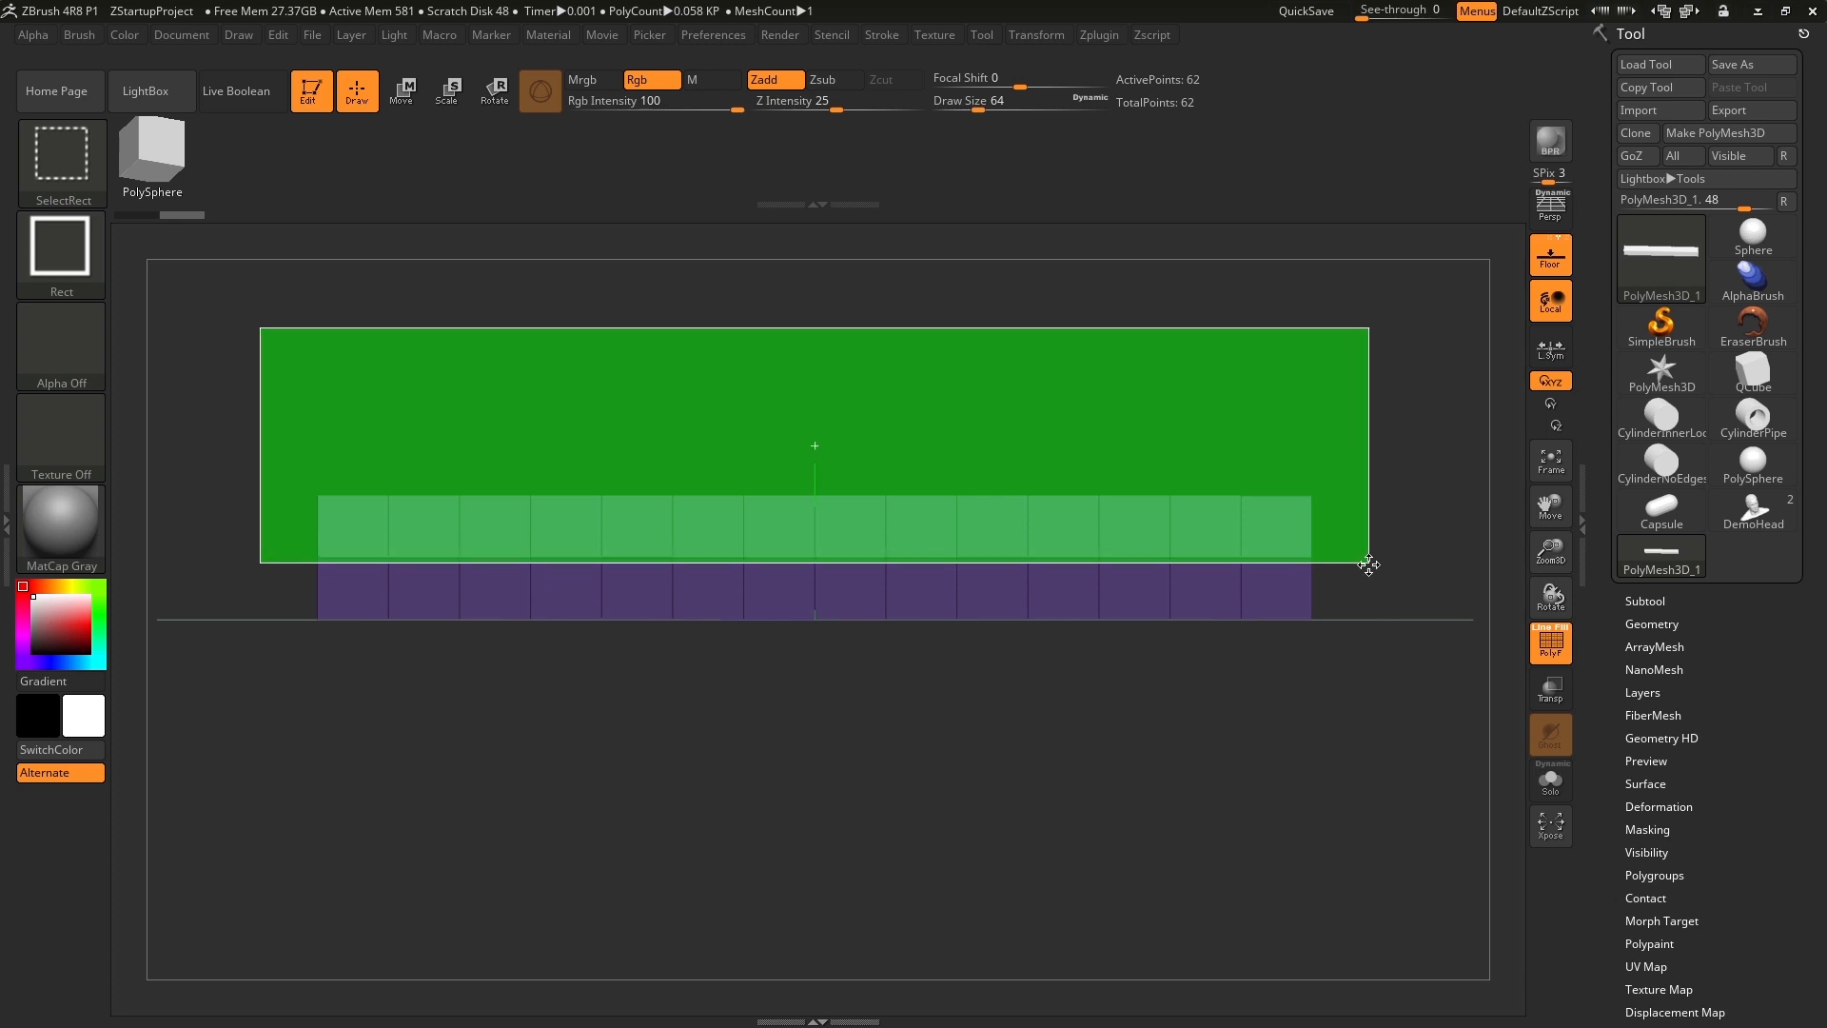
mouse_move(1368, 564)
ctrl+shift+mouse_down()
mouse_move(1354, 546)
mouse_move(1350, 579)
mouse_move(1393, 587)
mouse_move(1370, 558)
mouse_move(1312, 559)
mouse_move(1385, 563)
mouse_move(1332, 552)
mouse_move(1349, 565)
ctrl+shift+mouse_up()
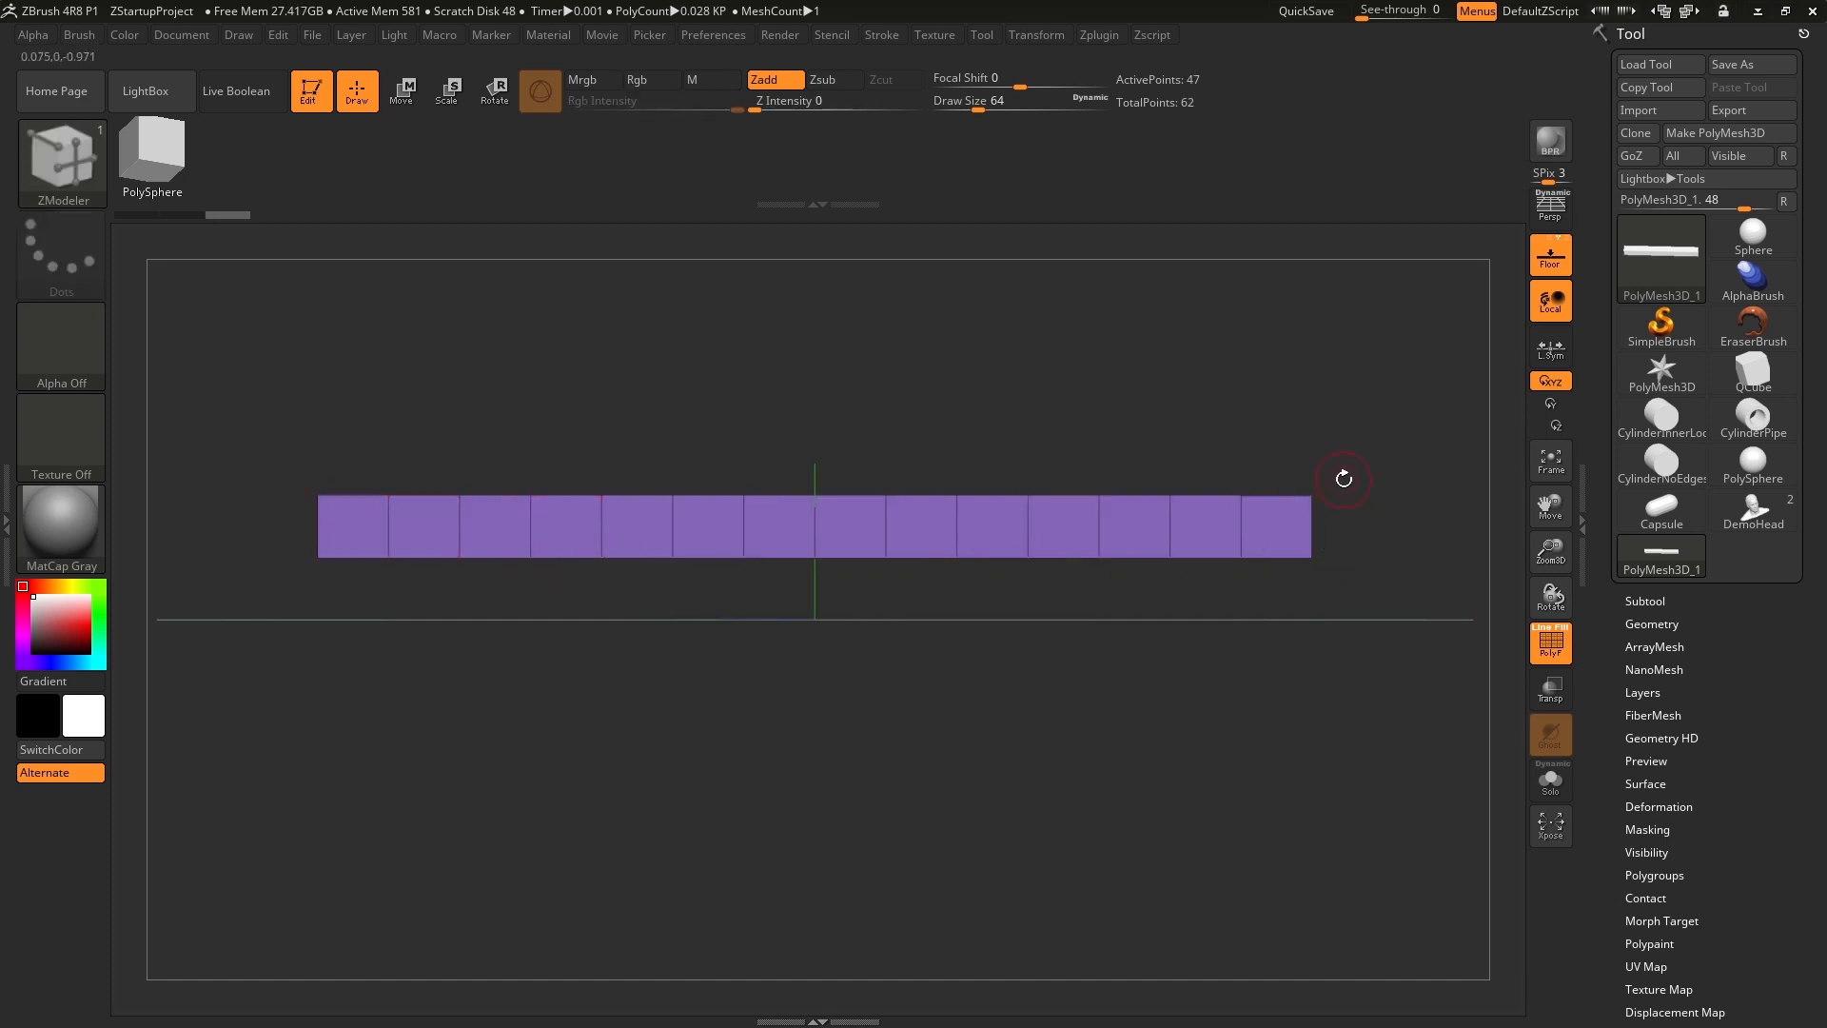
mouse_move(1313, 433)
mouse_down()
mouse_move(1211, 436)
mouse_move(1324, 448)
mouse_move(1208, 455)
mouse_move(1282, 442)
mouse_up()
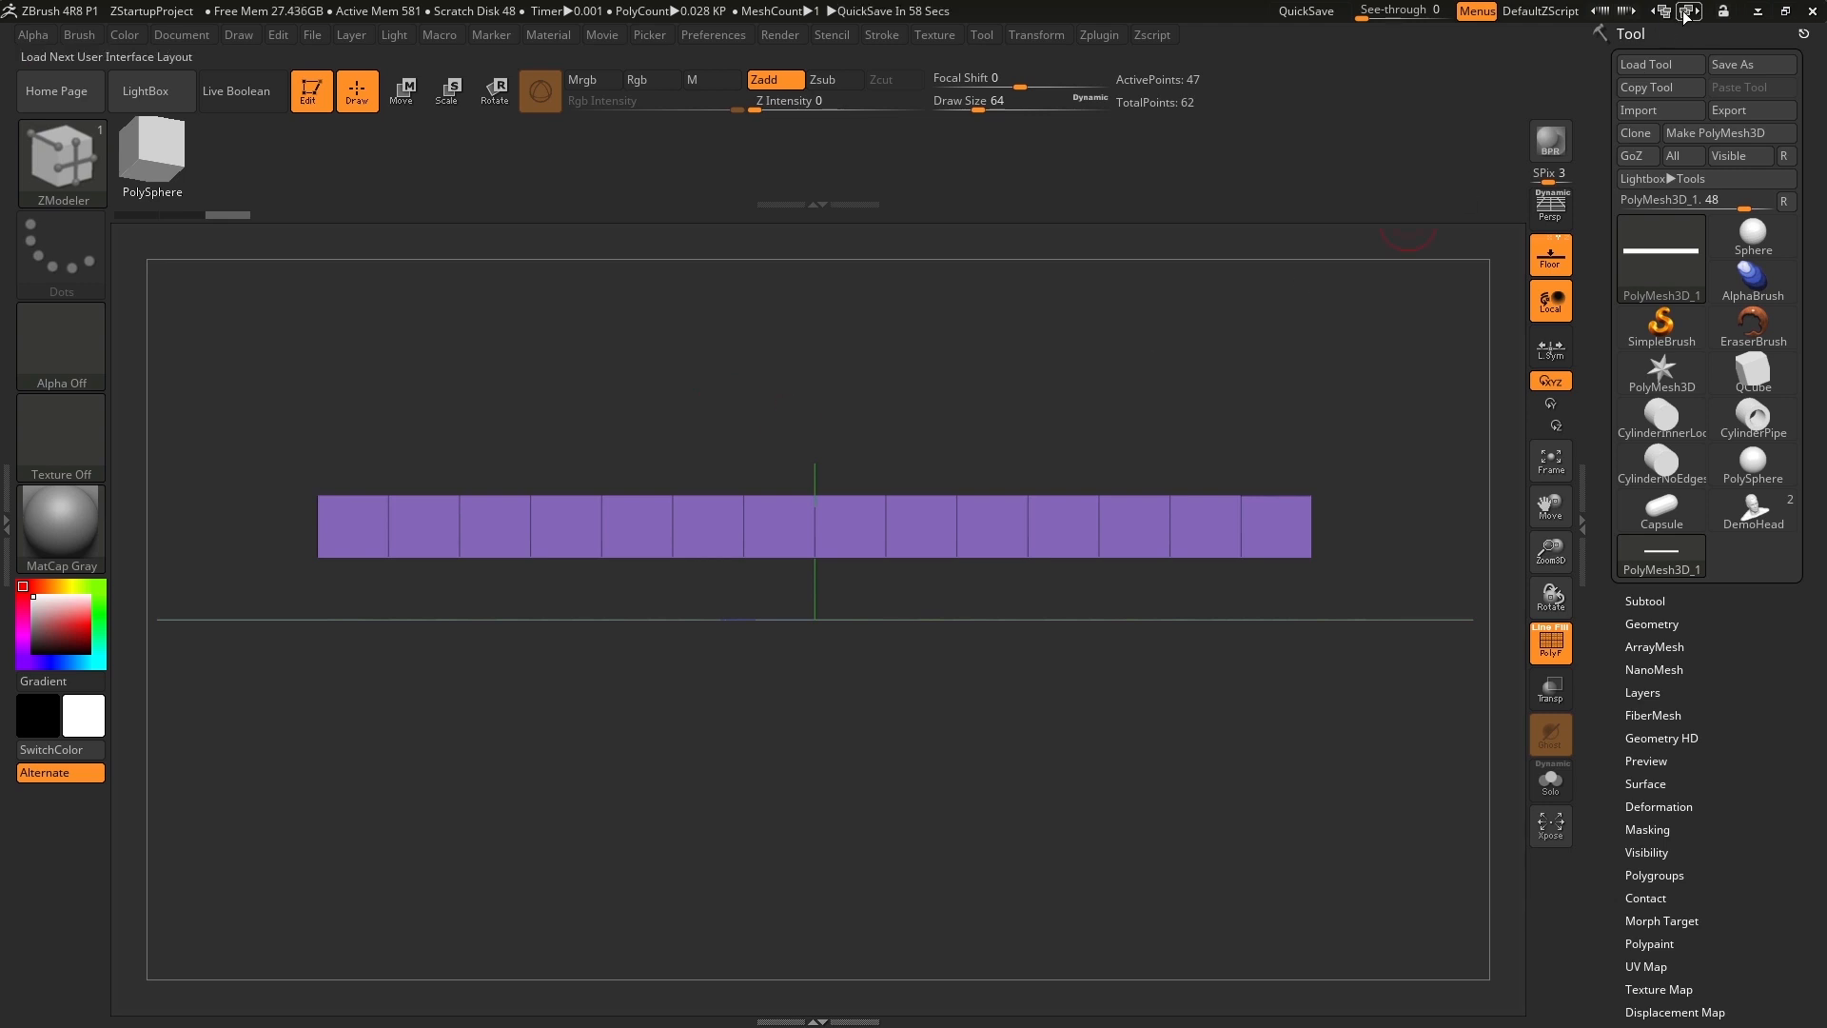
Assign a polygroup to the visible upper faces of the bar with Auto Groups.
scroll(1748, 740, down, 5)
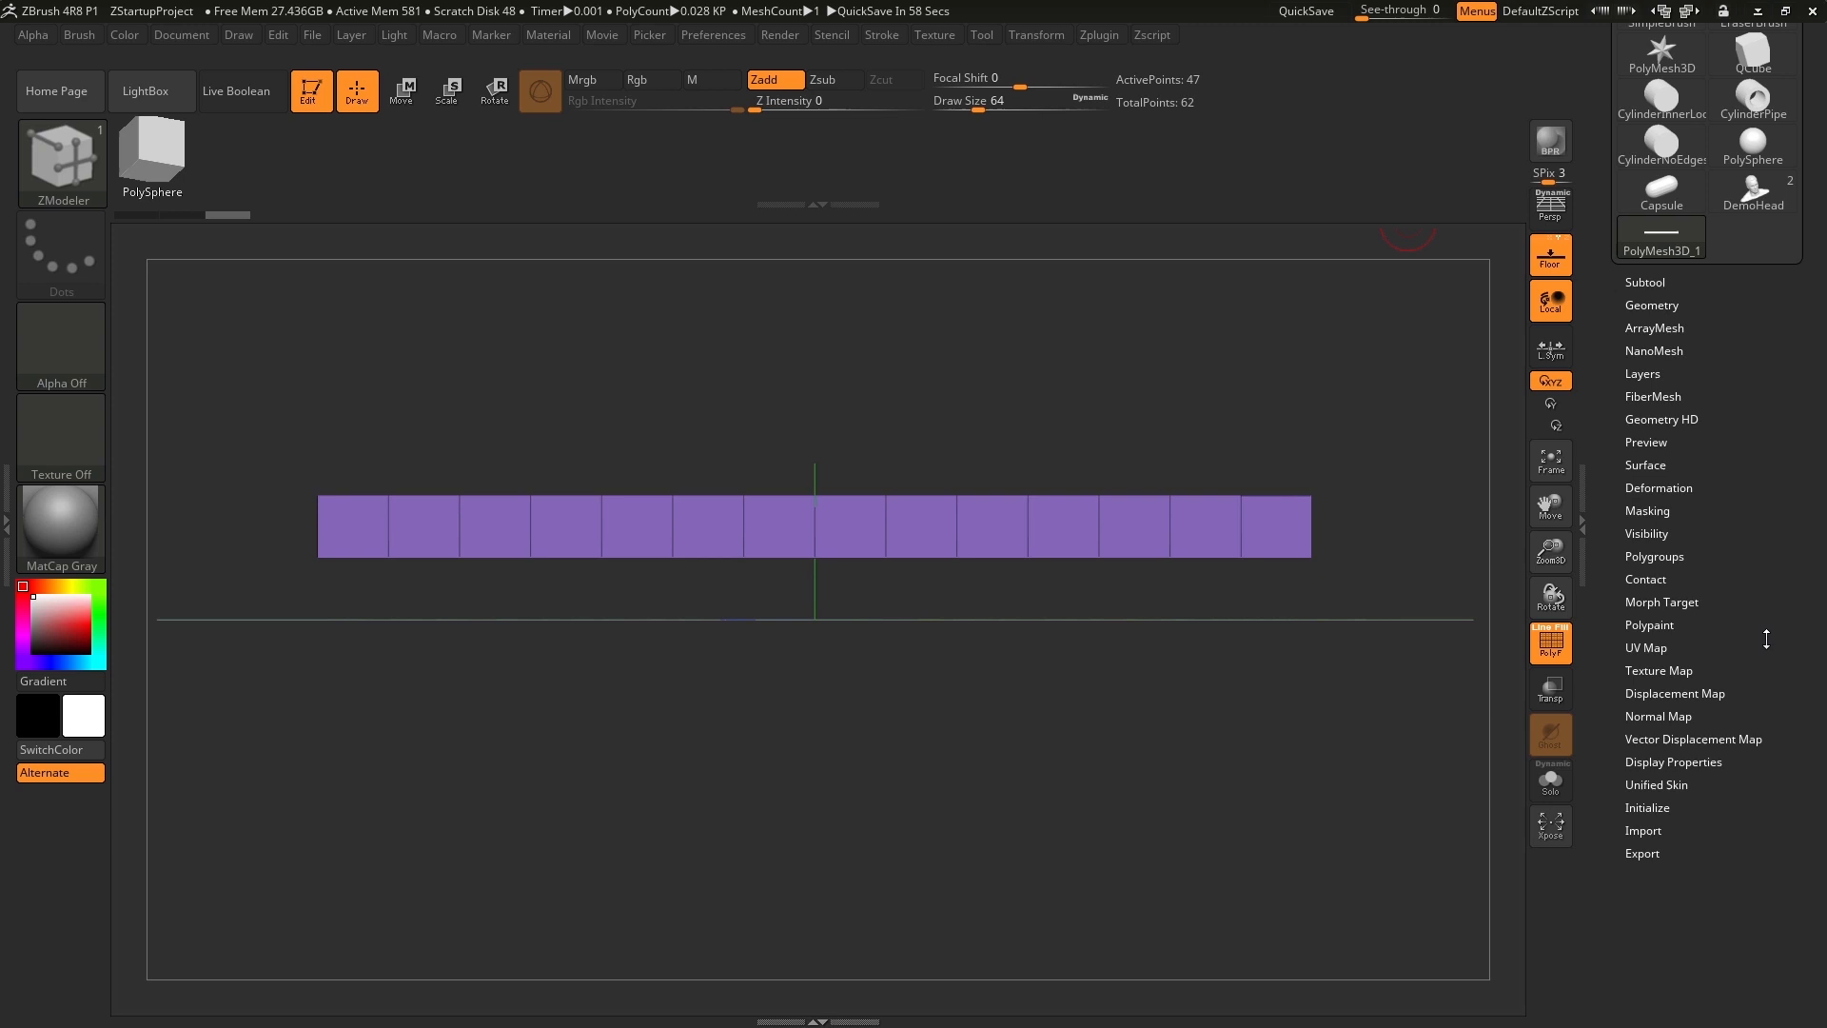
click(1654, 556)
scroll(1655, 533, down, 2)
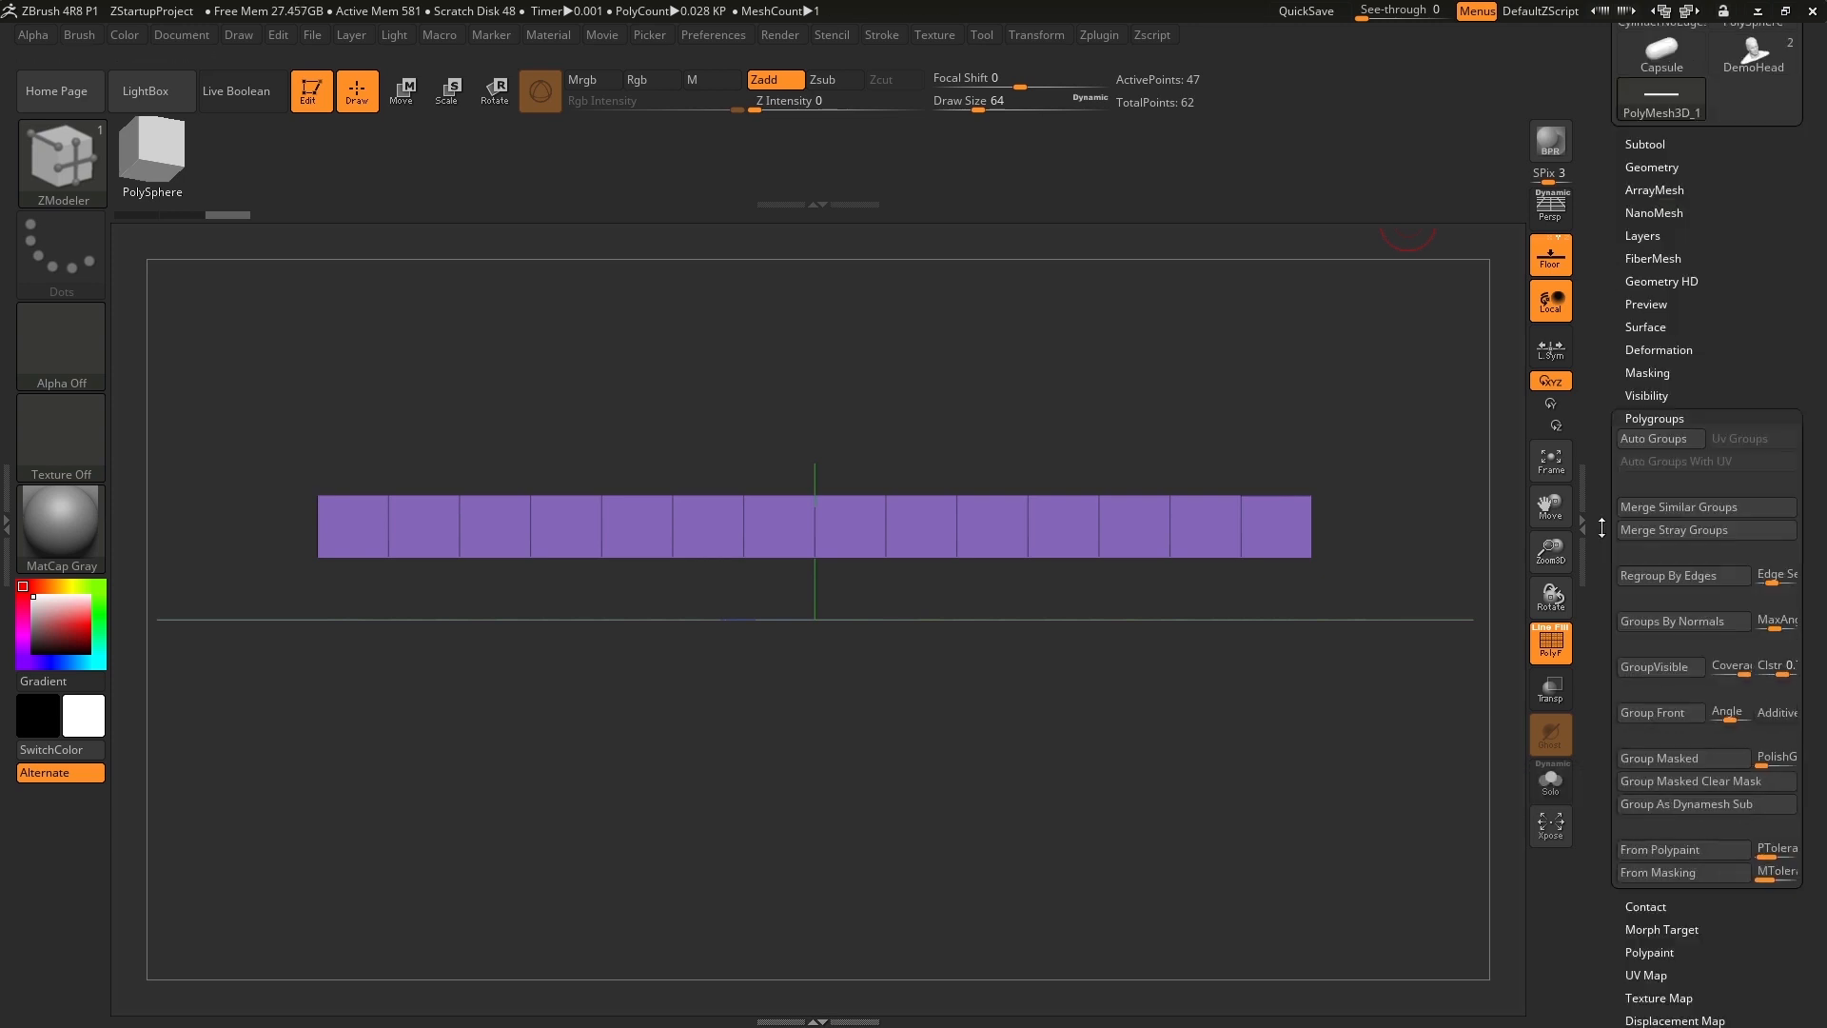
click(1646, 439)
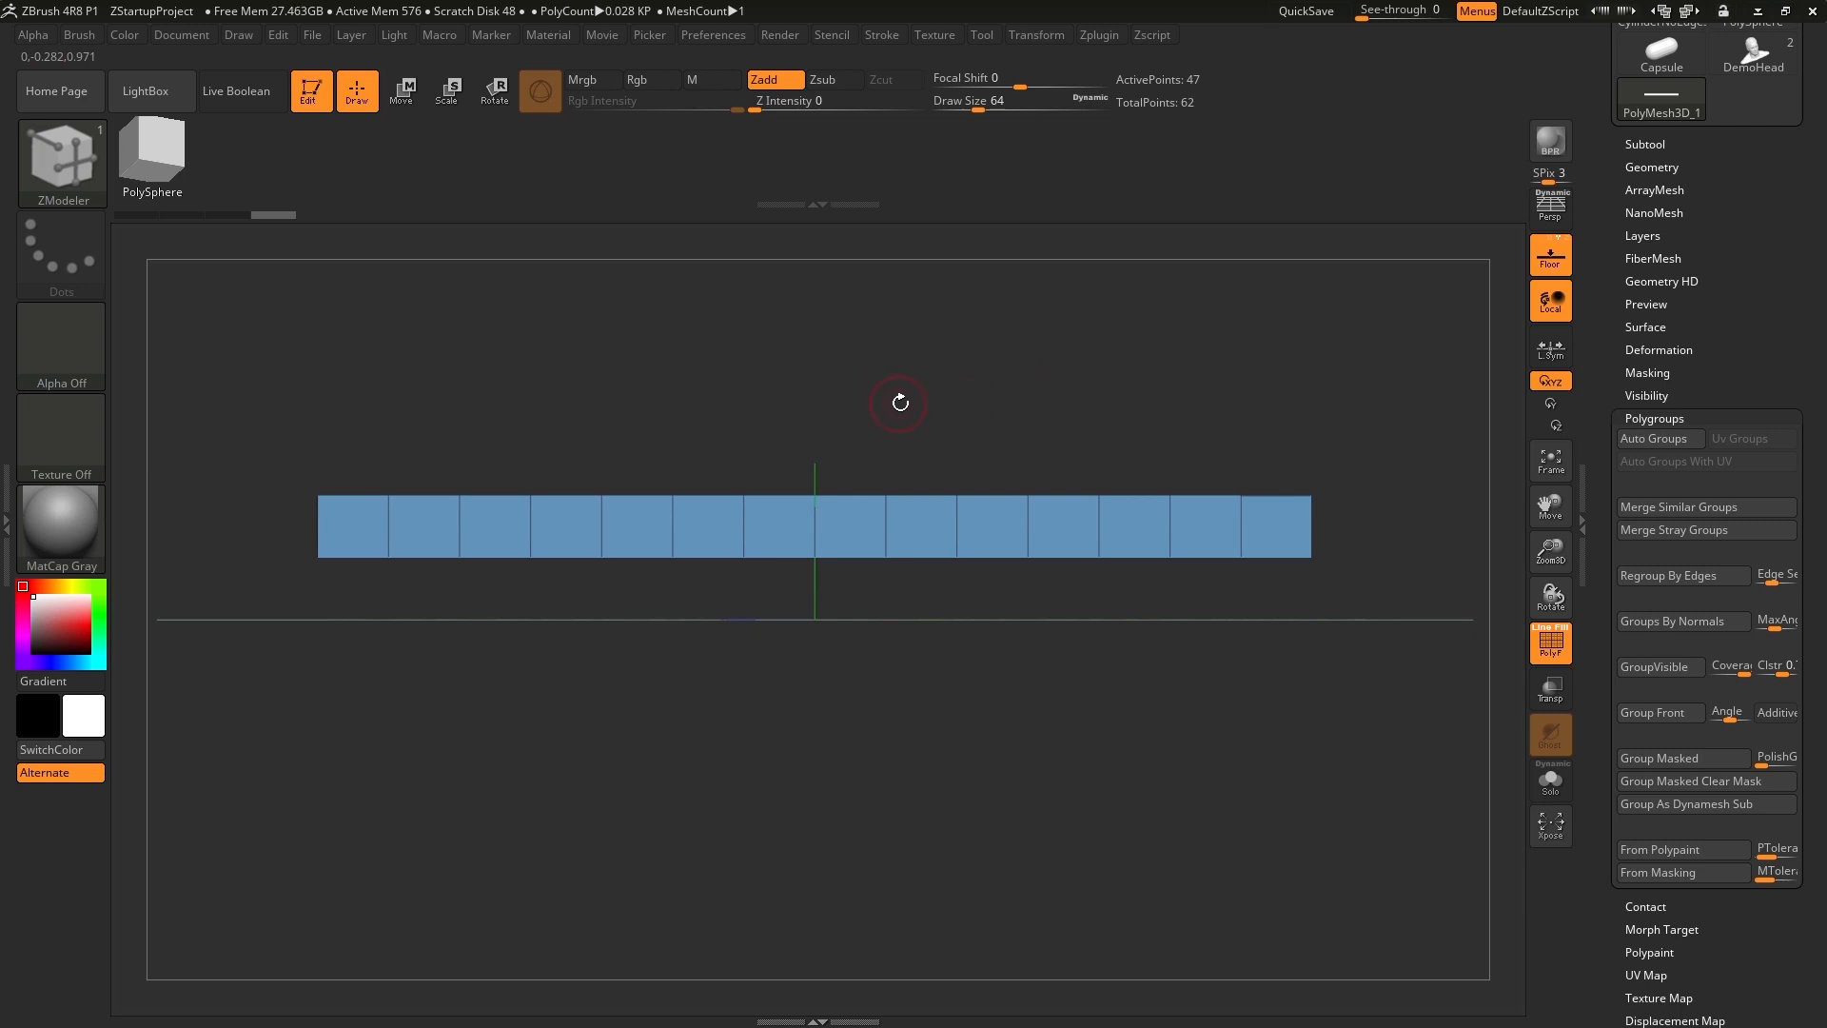
Regroup the visible upper faces of the bar into a single new polygroup.
mouse_move(900, 403)
mouse_down()
mouse_move(937, 409)
mouse_move(902, 480)
mouse_move(908, 431)
mouse_move(881, 416)
mouse_move(923, 416)
mouse_up()
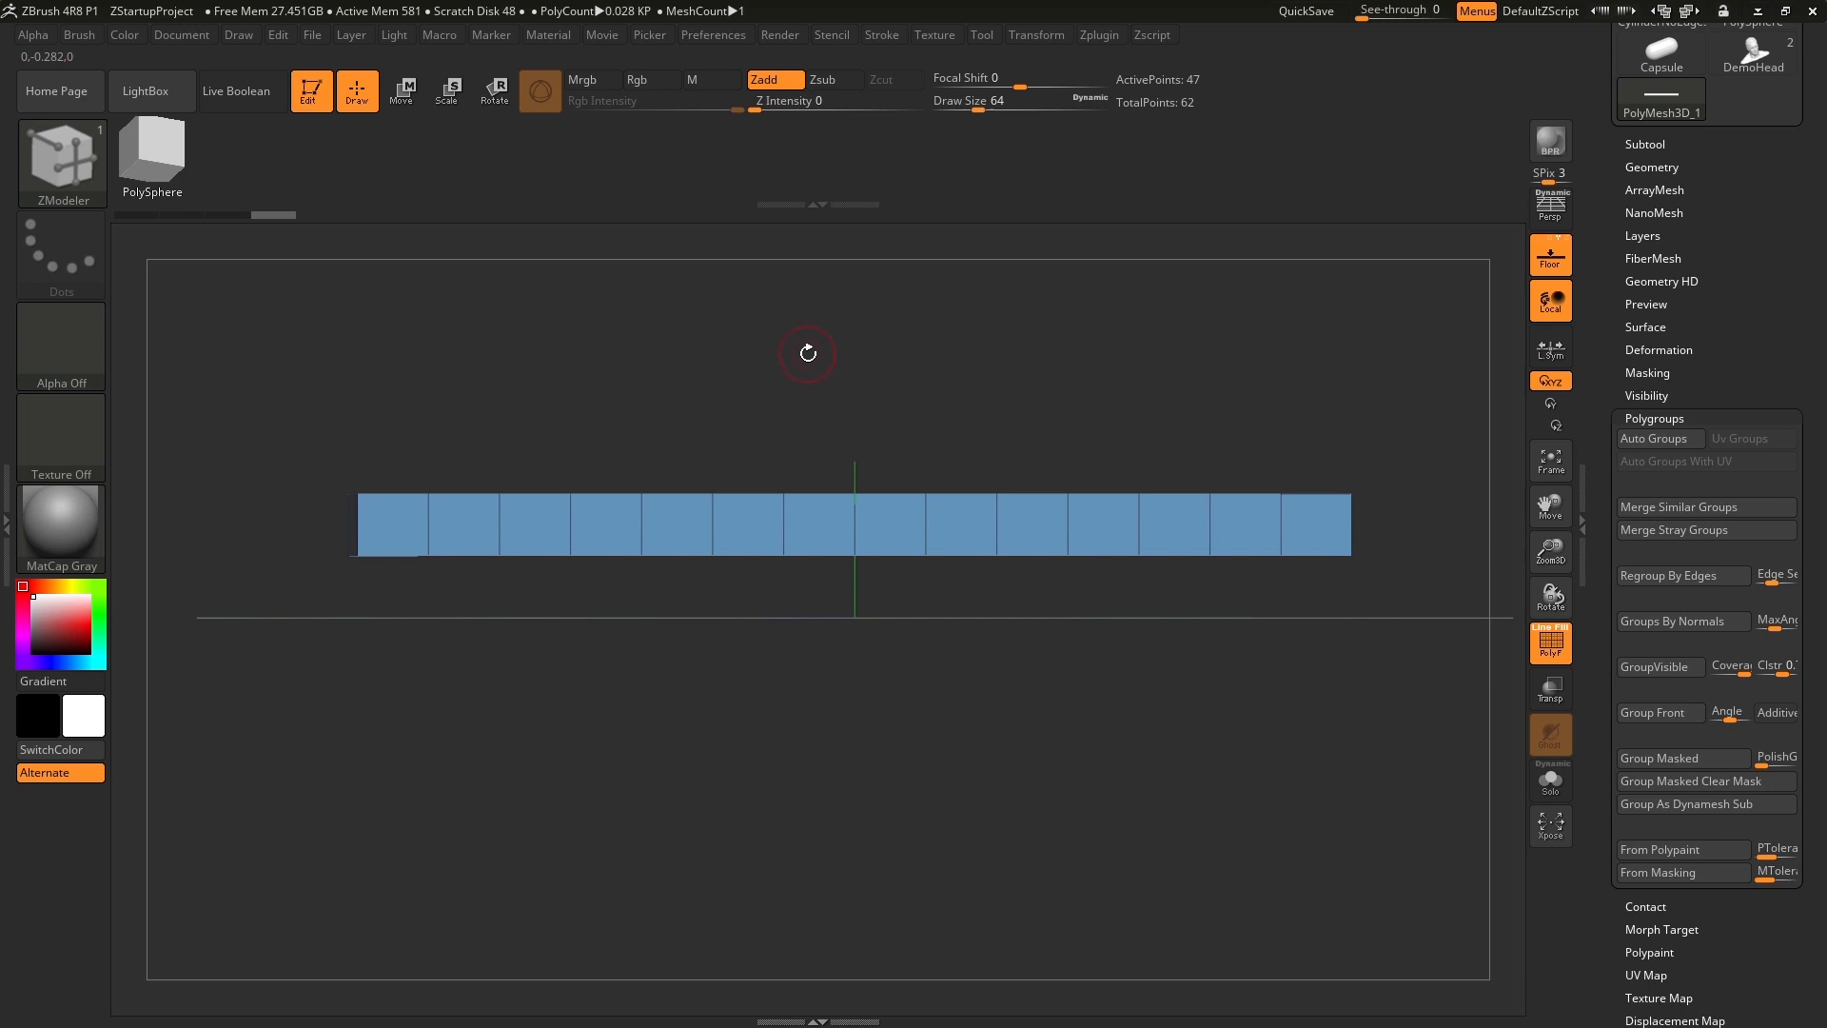
key(ctrl)
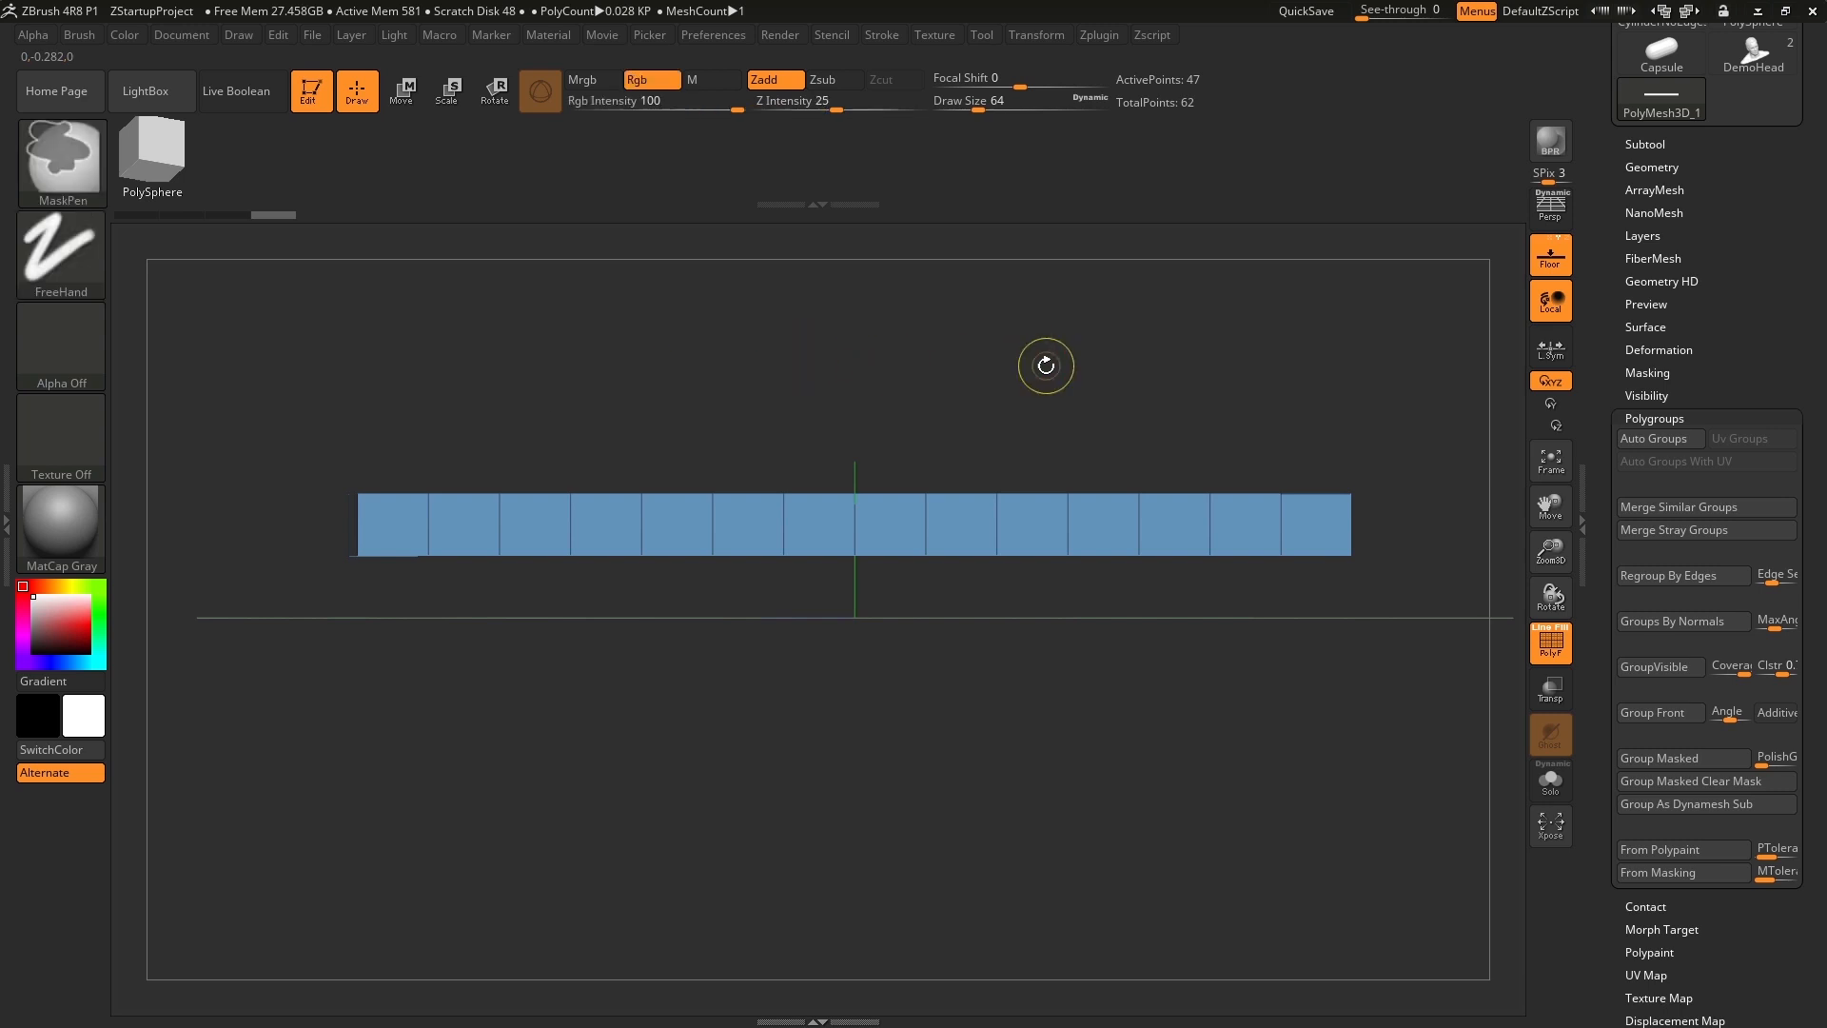
key(ctrl+w)
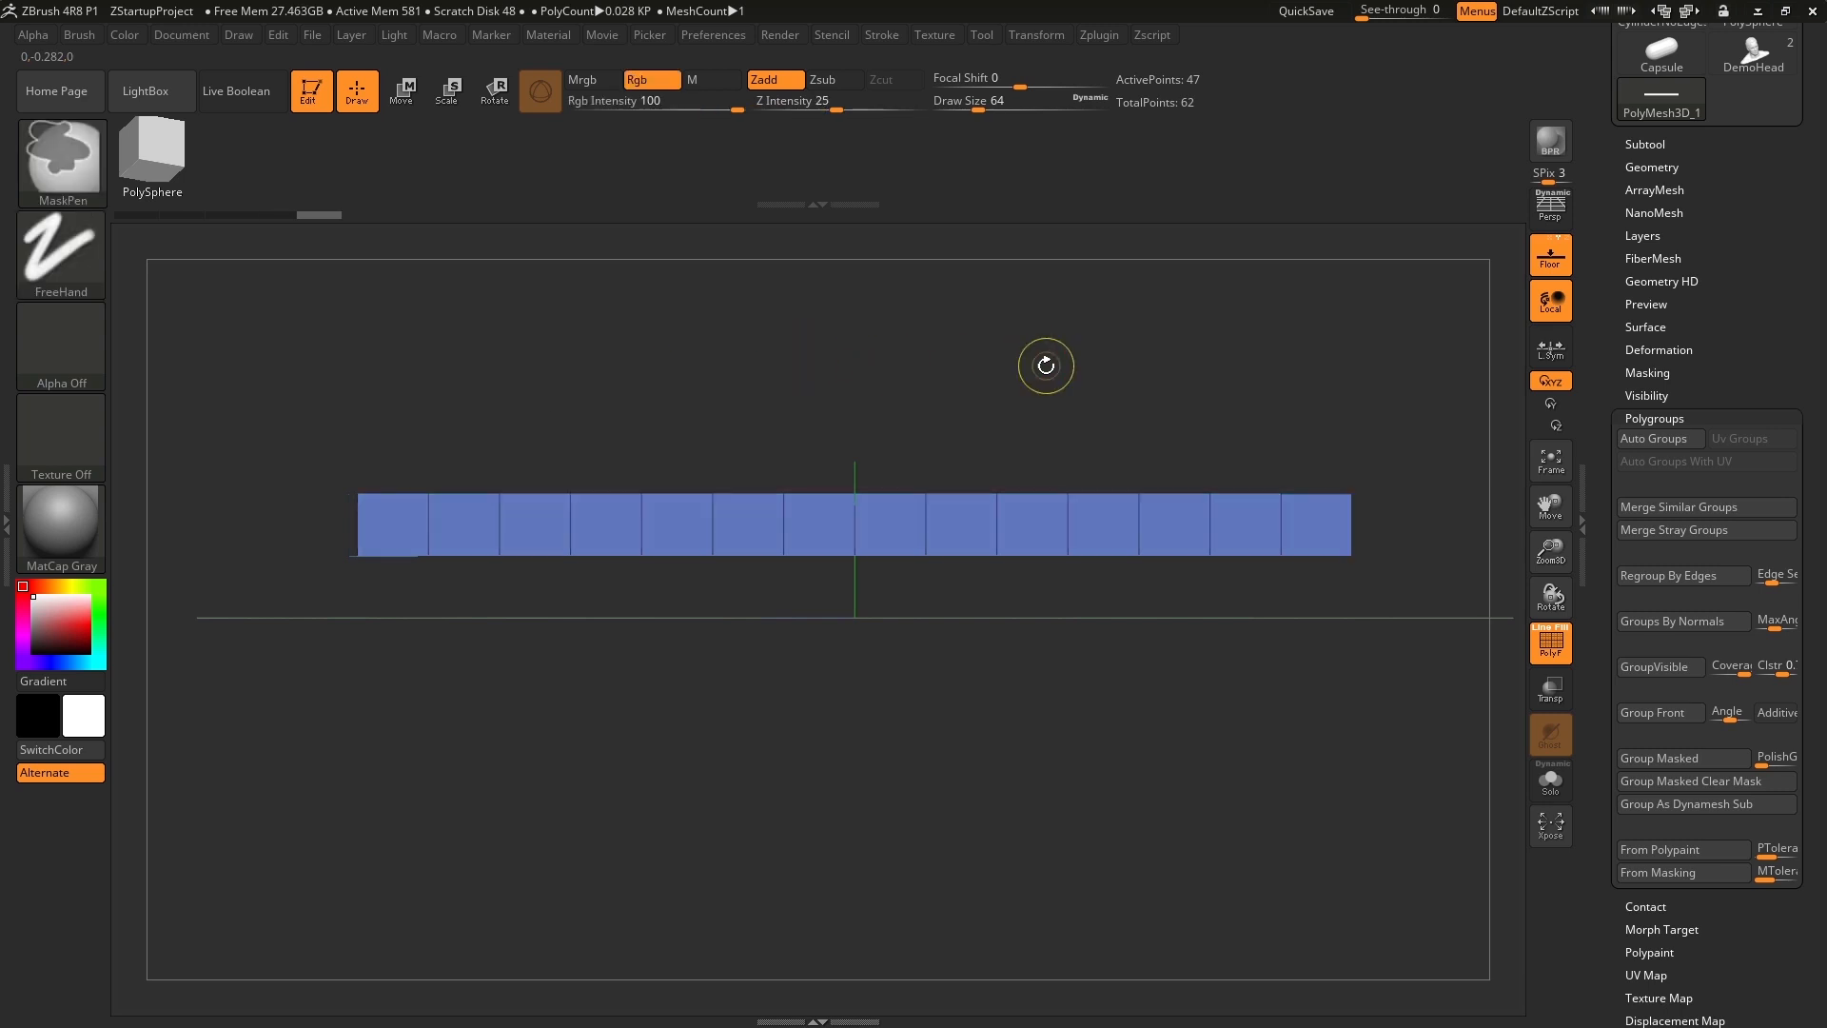
key(ctrl+w)
key(ctrl+w)
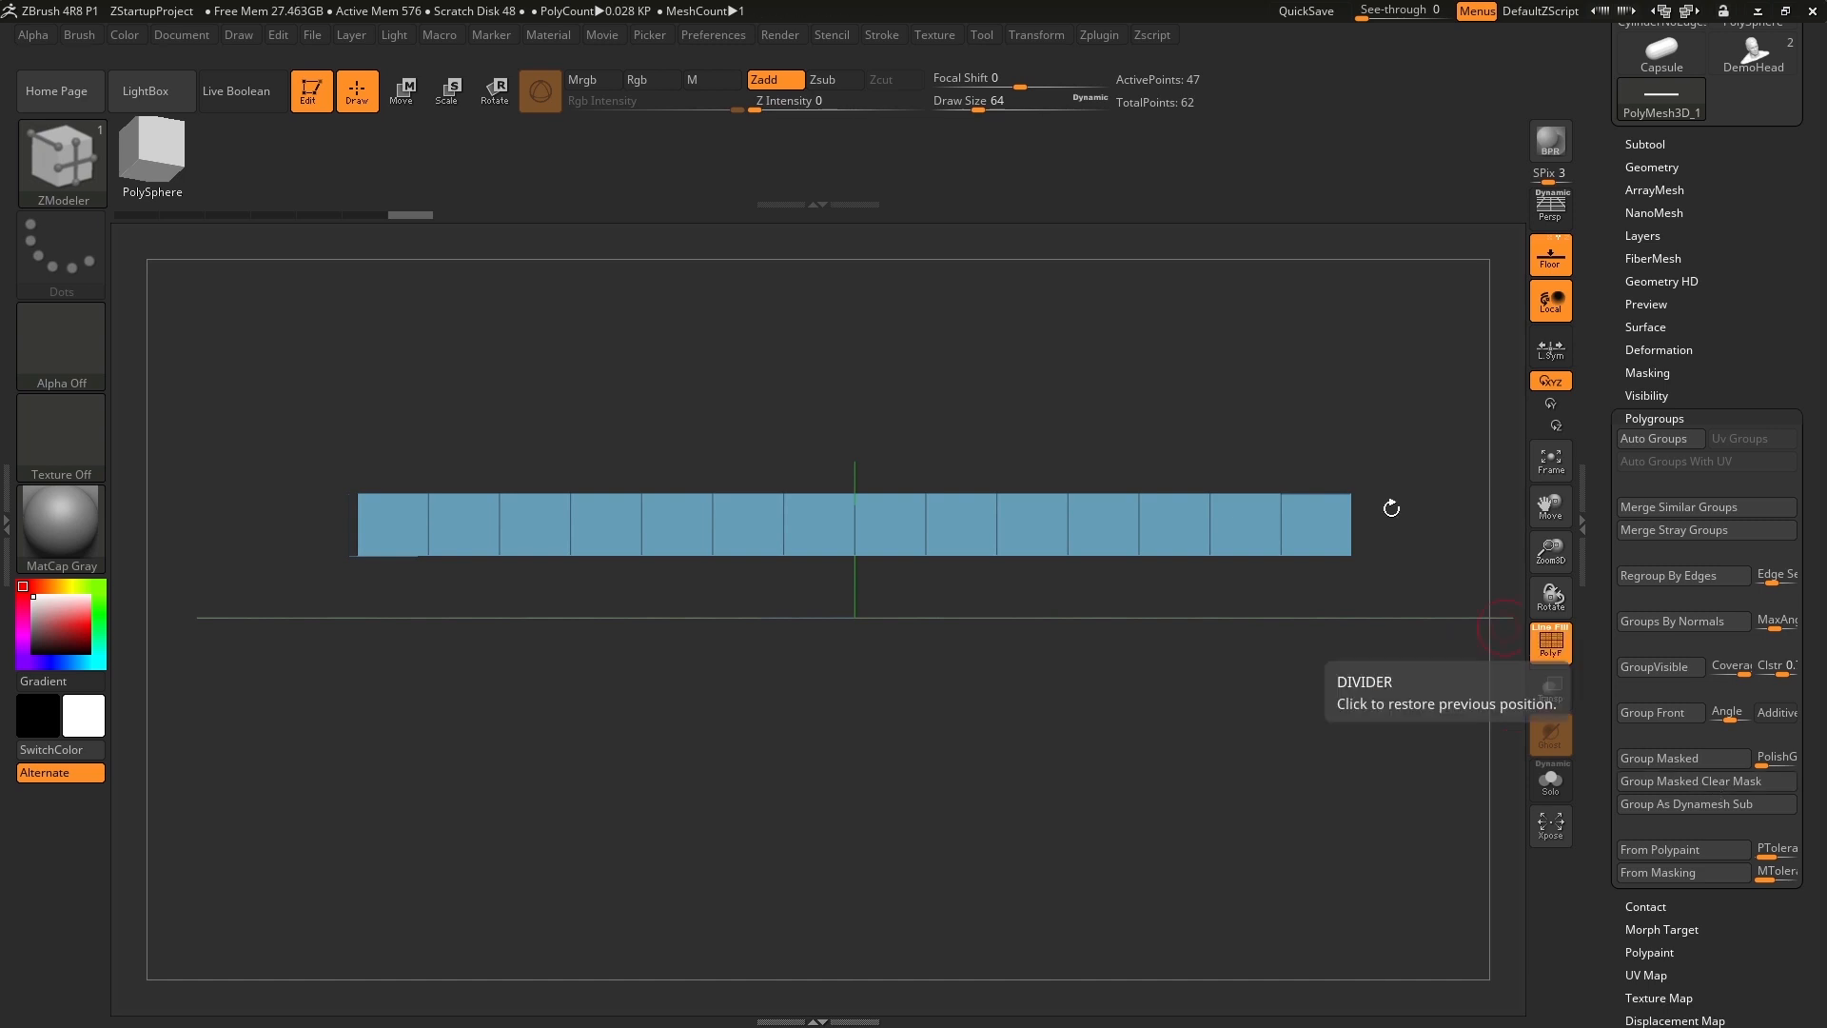
Invert the visibility of the bar with SelectRect to show the hidden faces instead of the upper ones.
drag(939, 357, 1242, 414)
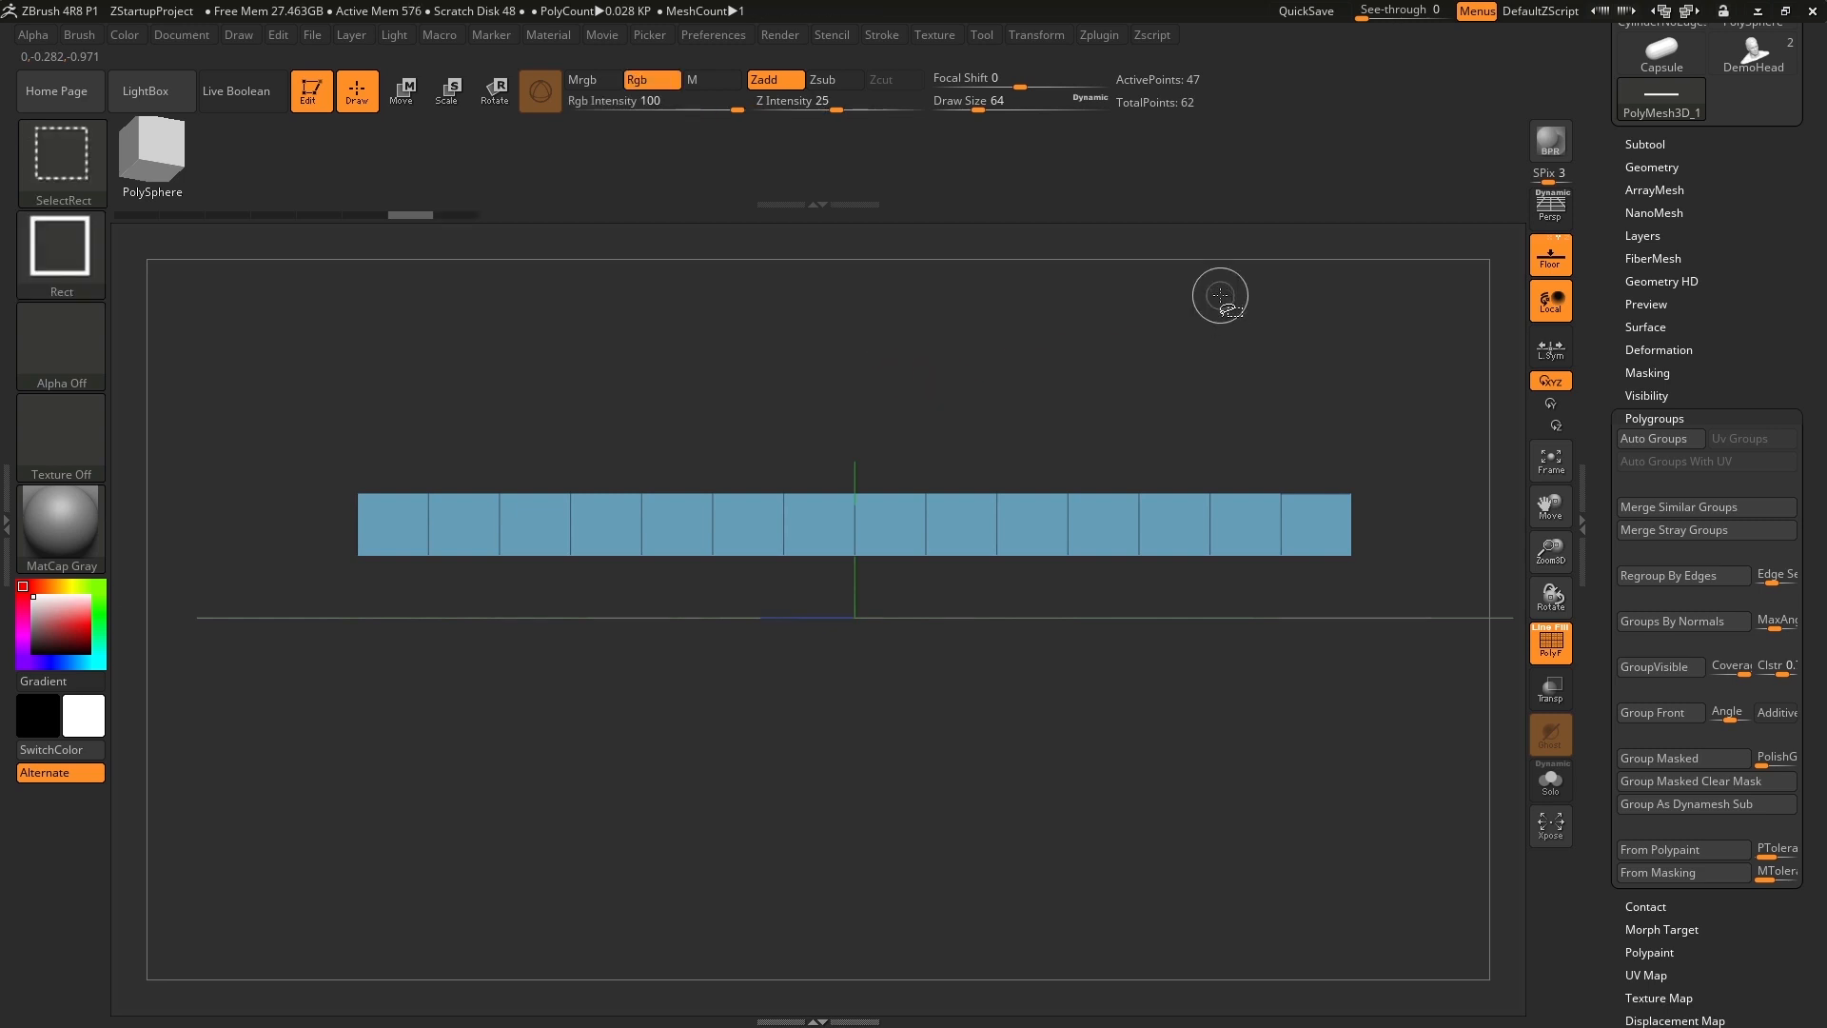
mouse_move(1220, 295)
ctrl+mouse_down()
mouse_move(1240, 378)
mouse_move(1351, 421)
mouse_move(1325, 411)
mouse_move(1328, 436)
mouse_move(1317, 418)
ctrl+mouse_up()
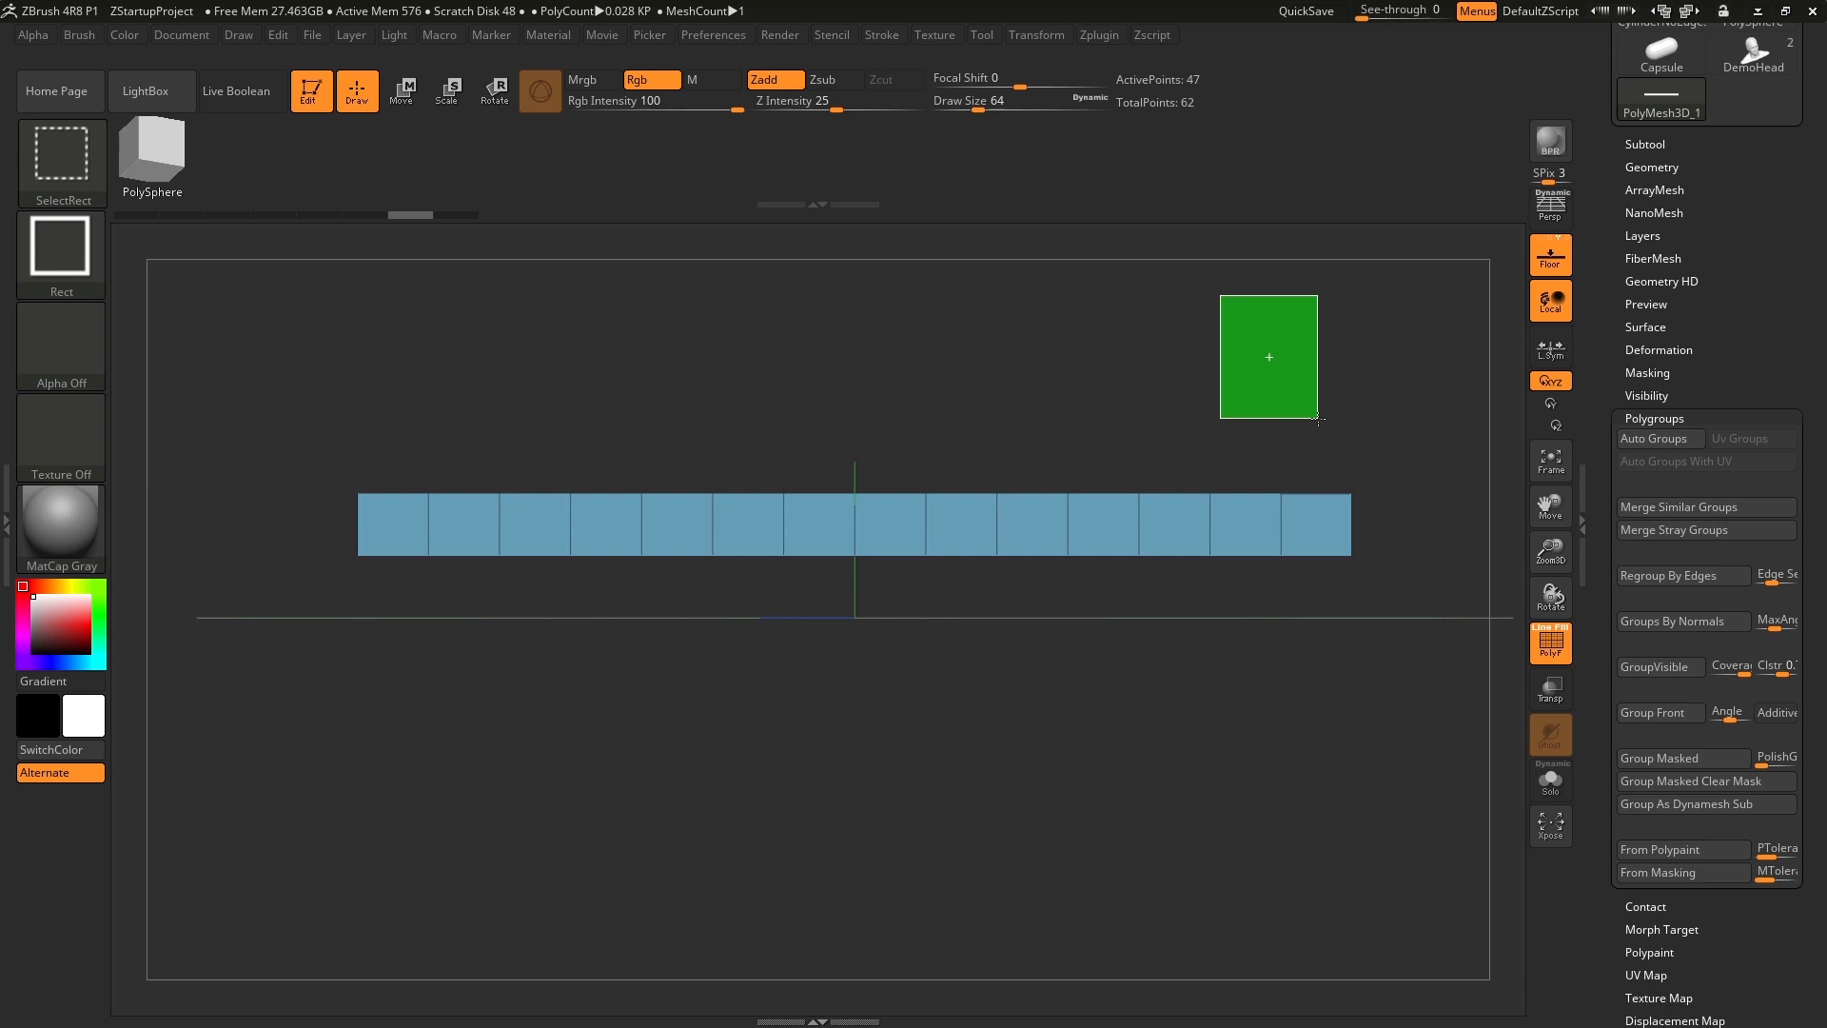
mouse_move(1318, 418)
ctrl+mouse_down()
mouse_move(1341, 411)
mouse_move(1203, 419)
mouse_move(1272, 426)
mouse_move(1206, 442)
ctrl+mouse_up()
key(b)
key(z)
key(m)
key(ctrl)
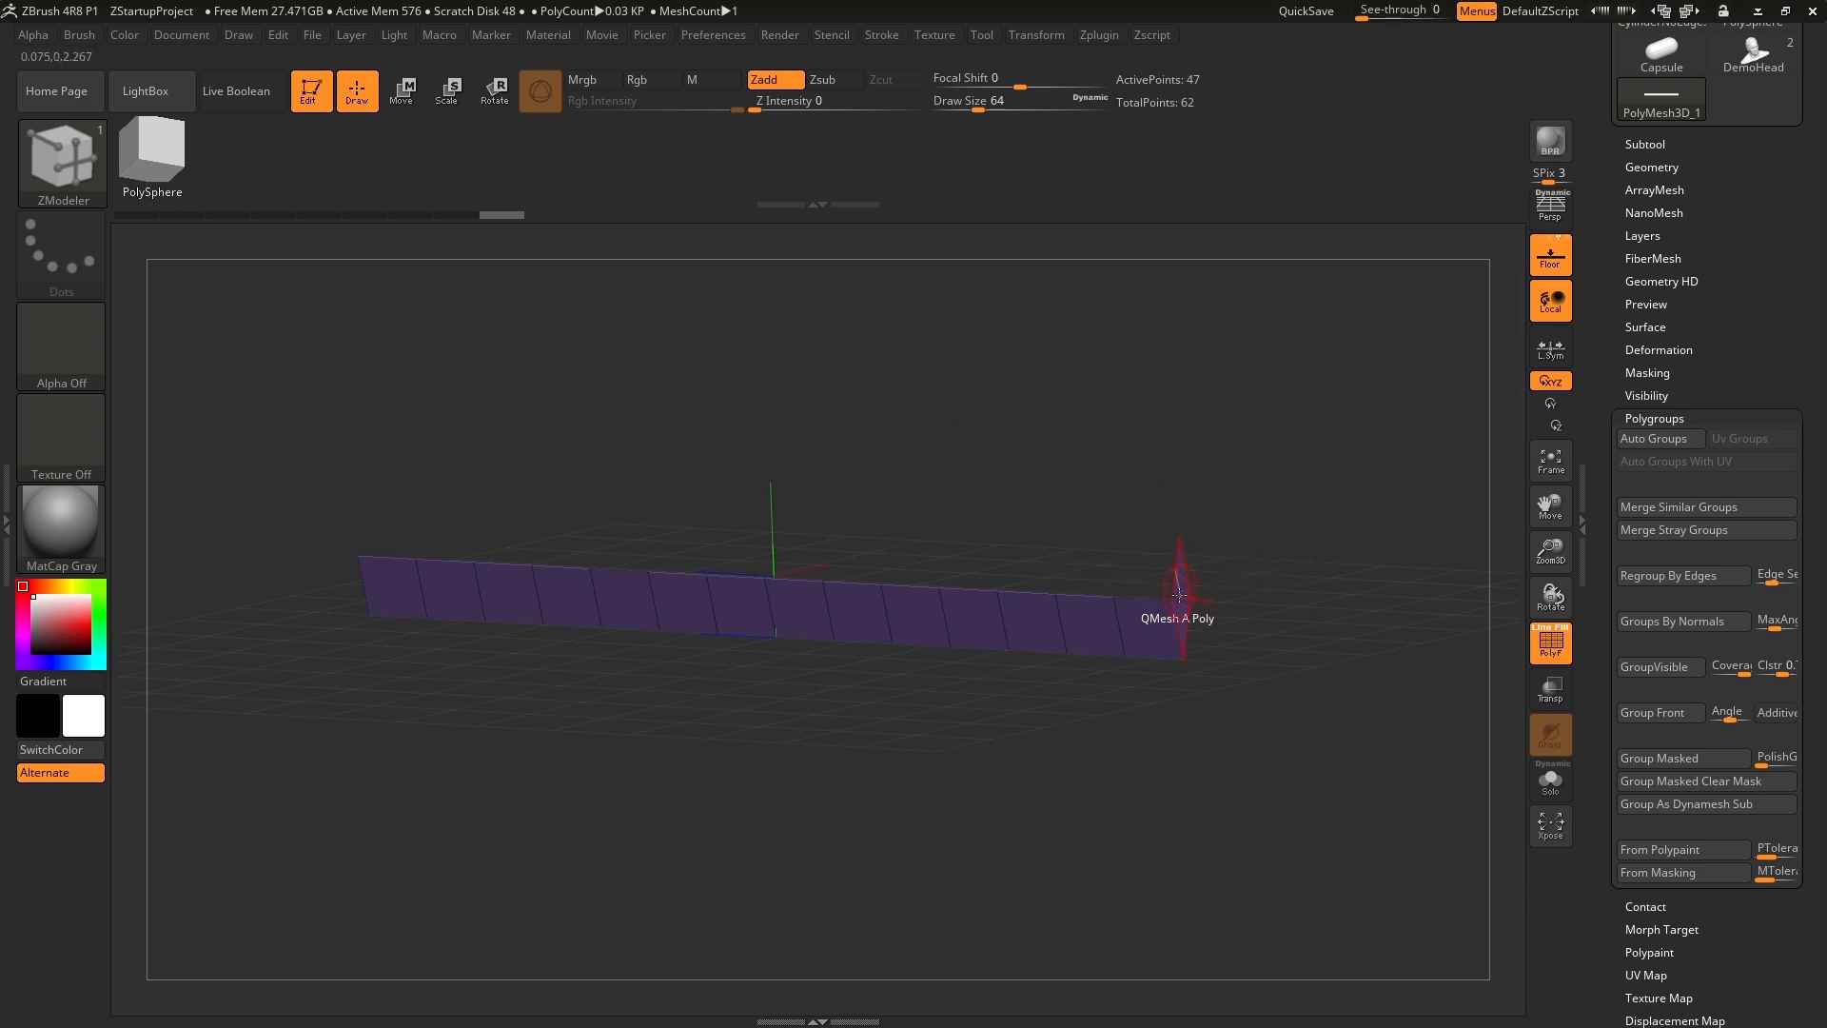
Hide the bar's end-cap faces with a subtractive SelectRect selection just above the lower row, spanning the full length.
drag(990, 424, 361, 543)
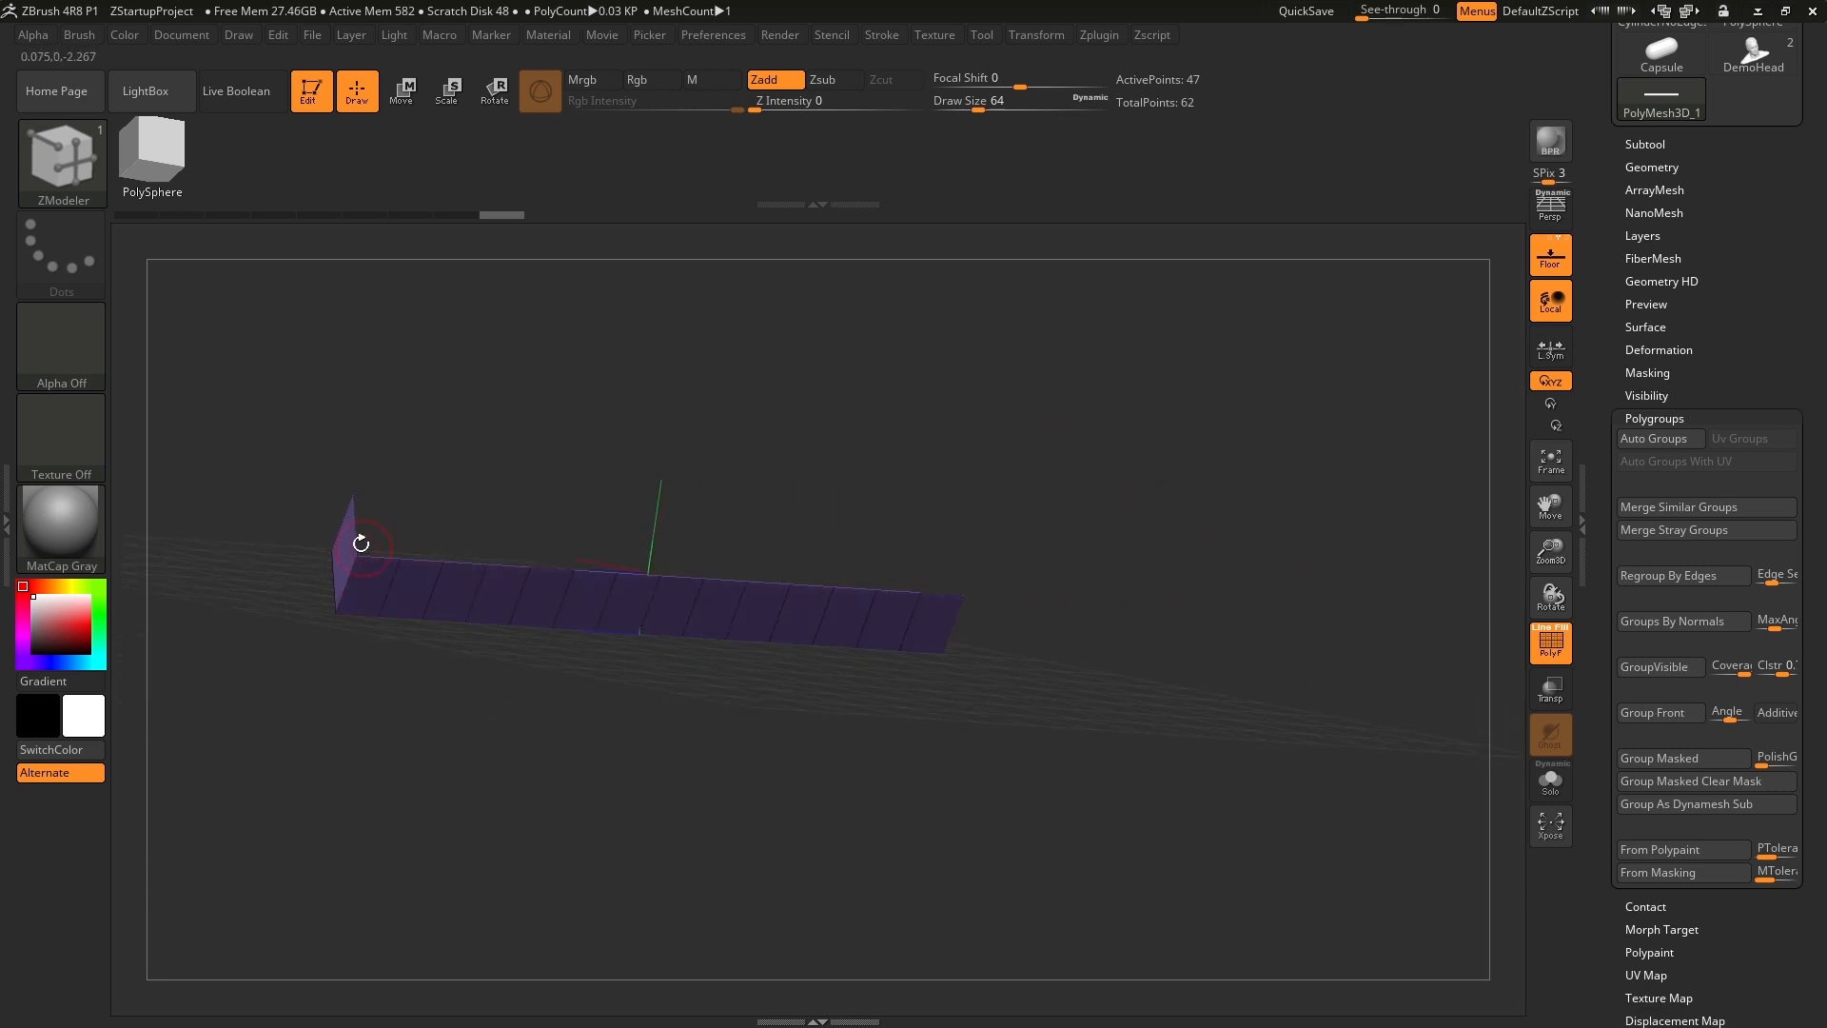
drag(1054, 466, 999, 457)
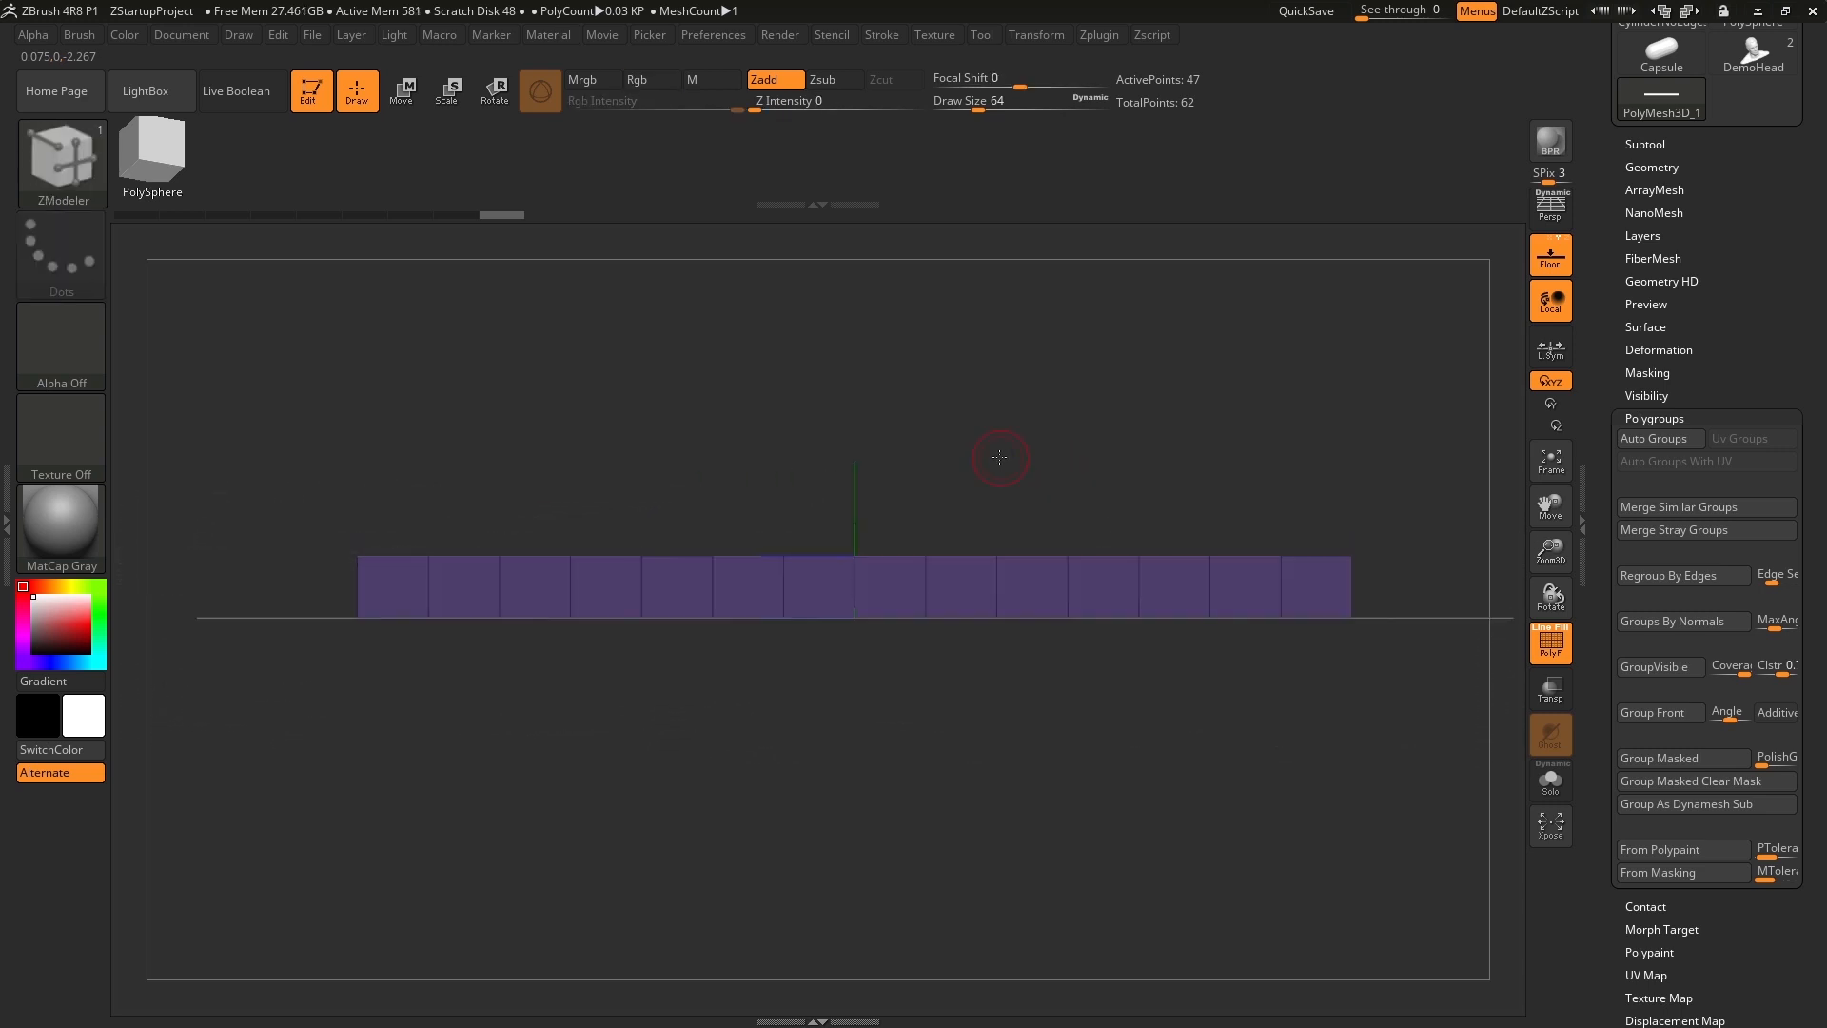
key(ctrl+shift)
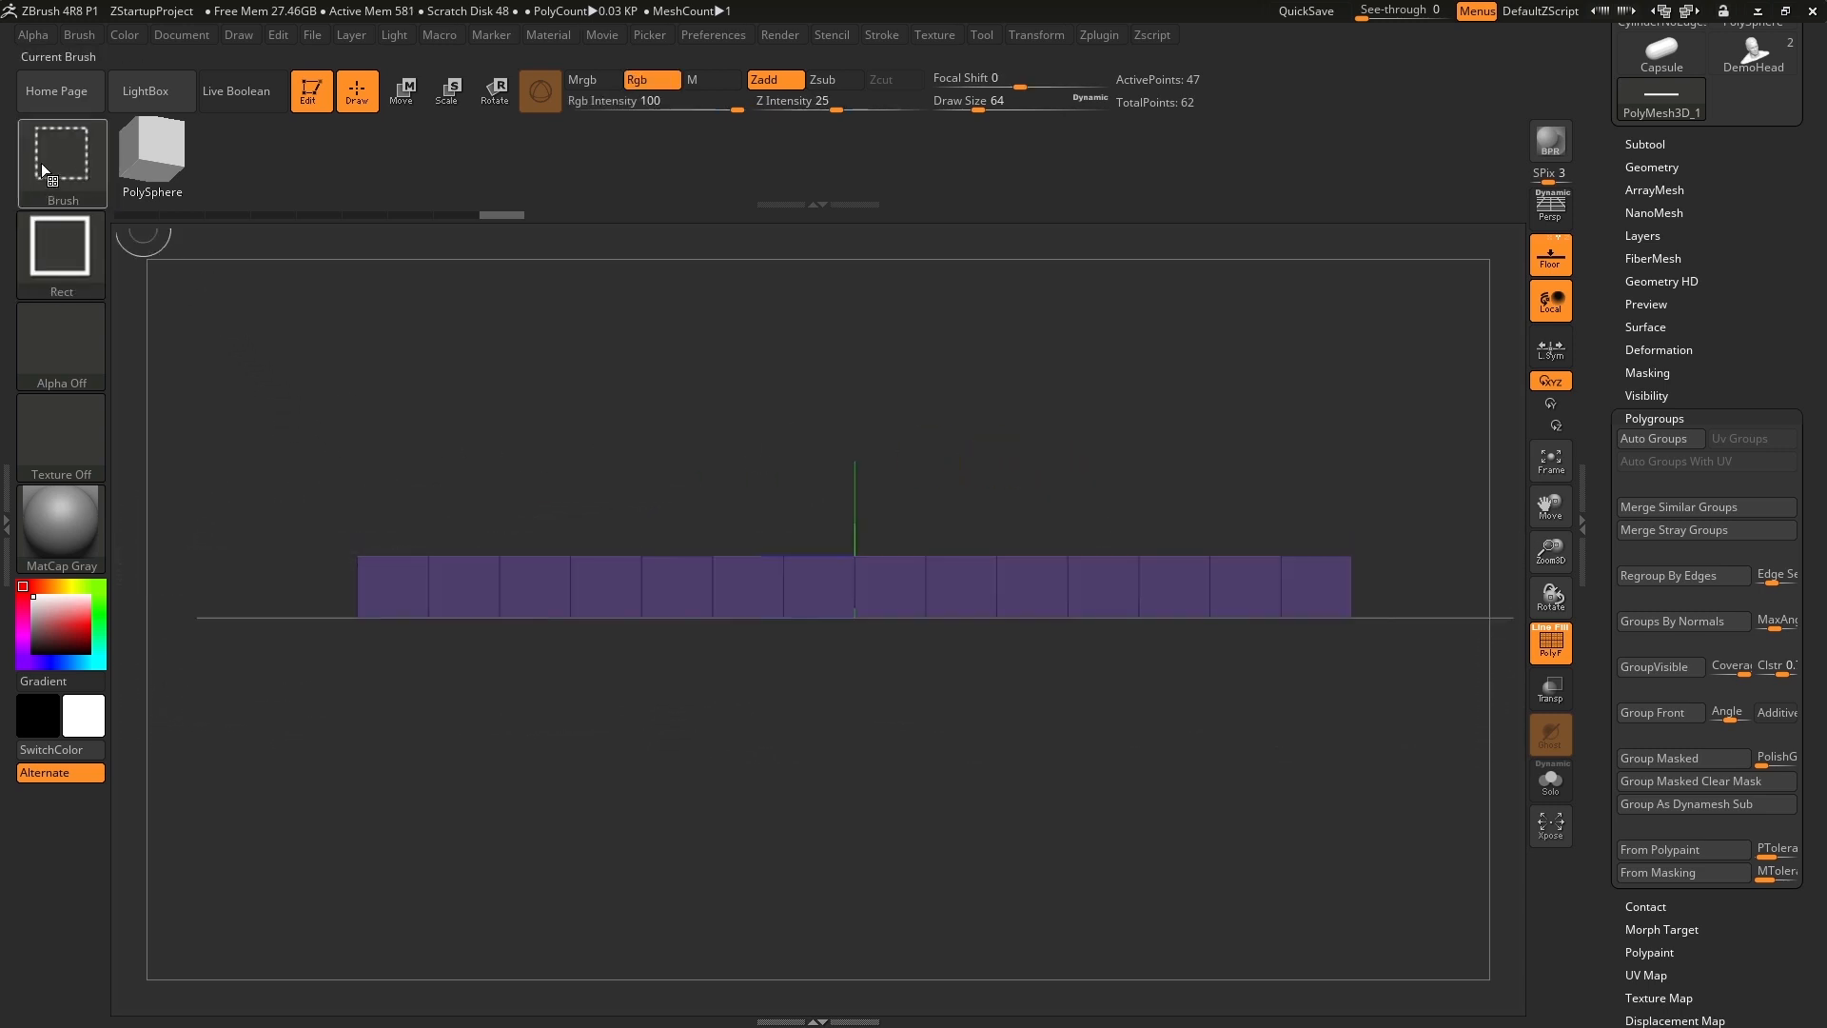
ctrl+shift+drag(287, 344, 1388, 550)
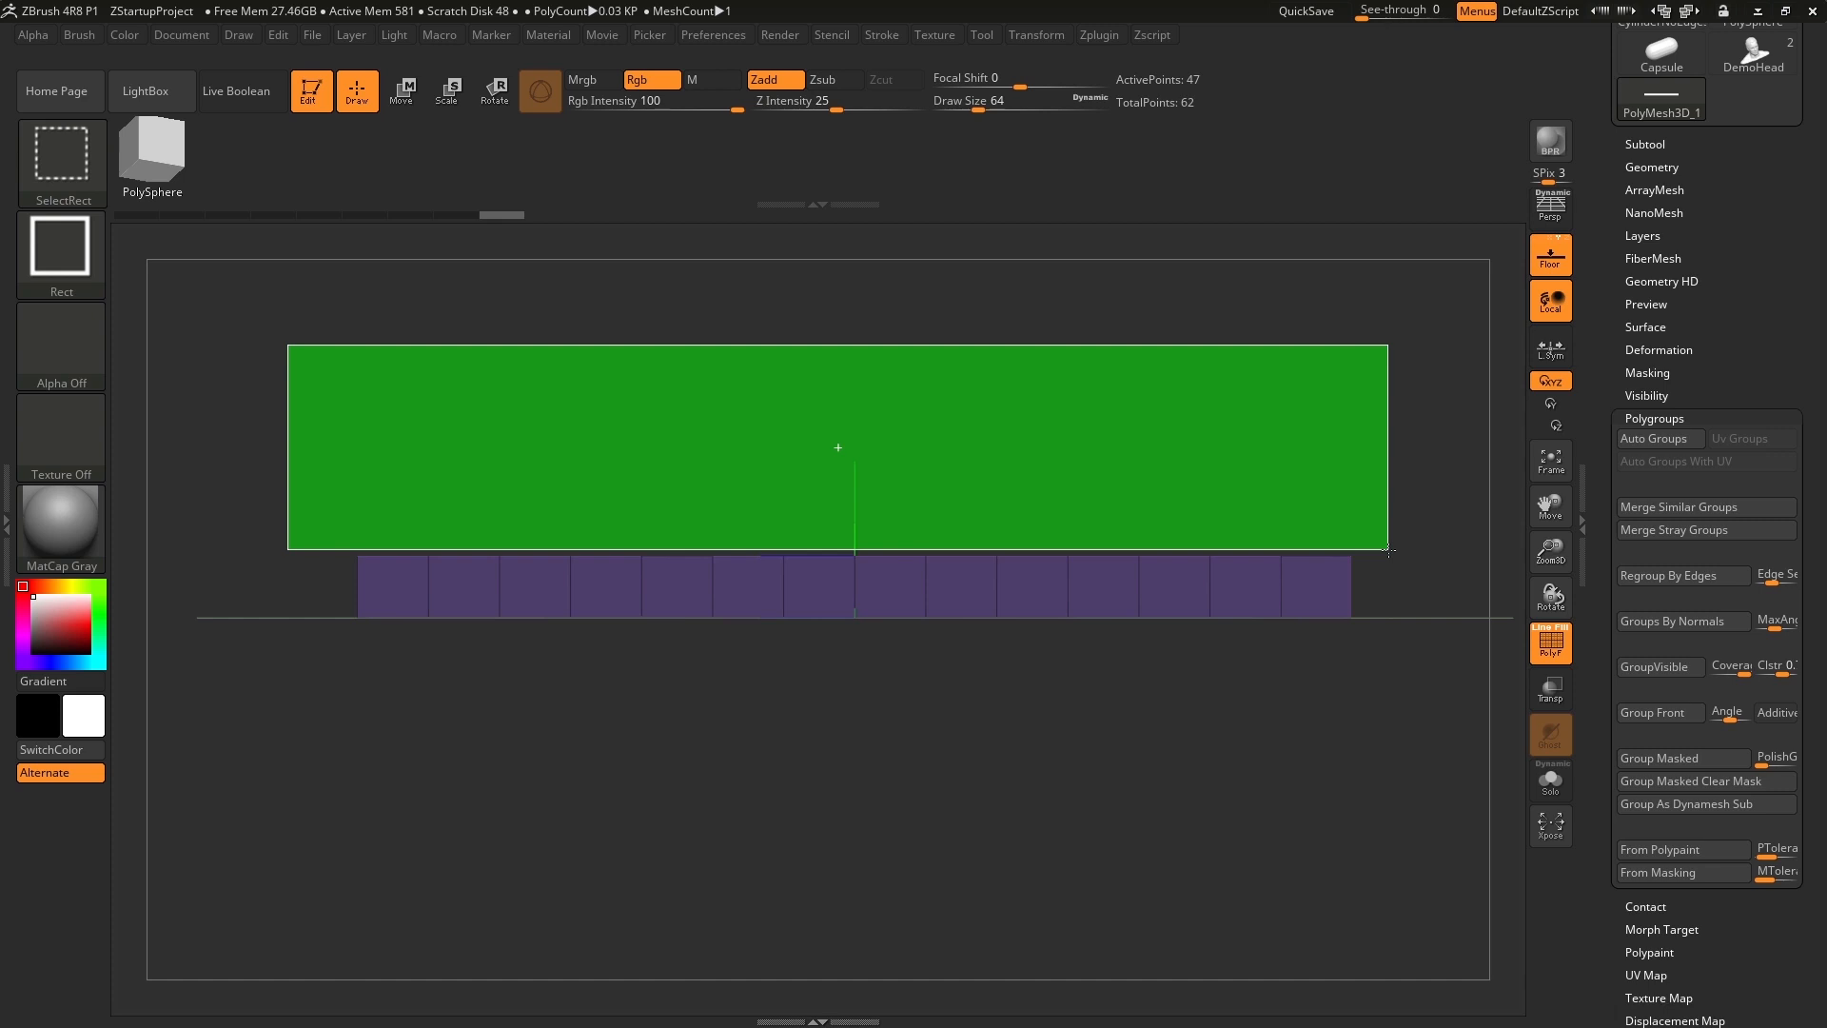
ctrl+alt+shift+drag(1388, 550, 1388, 550)
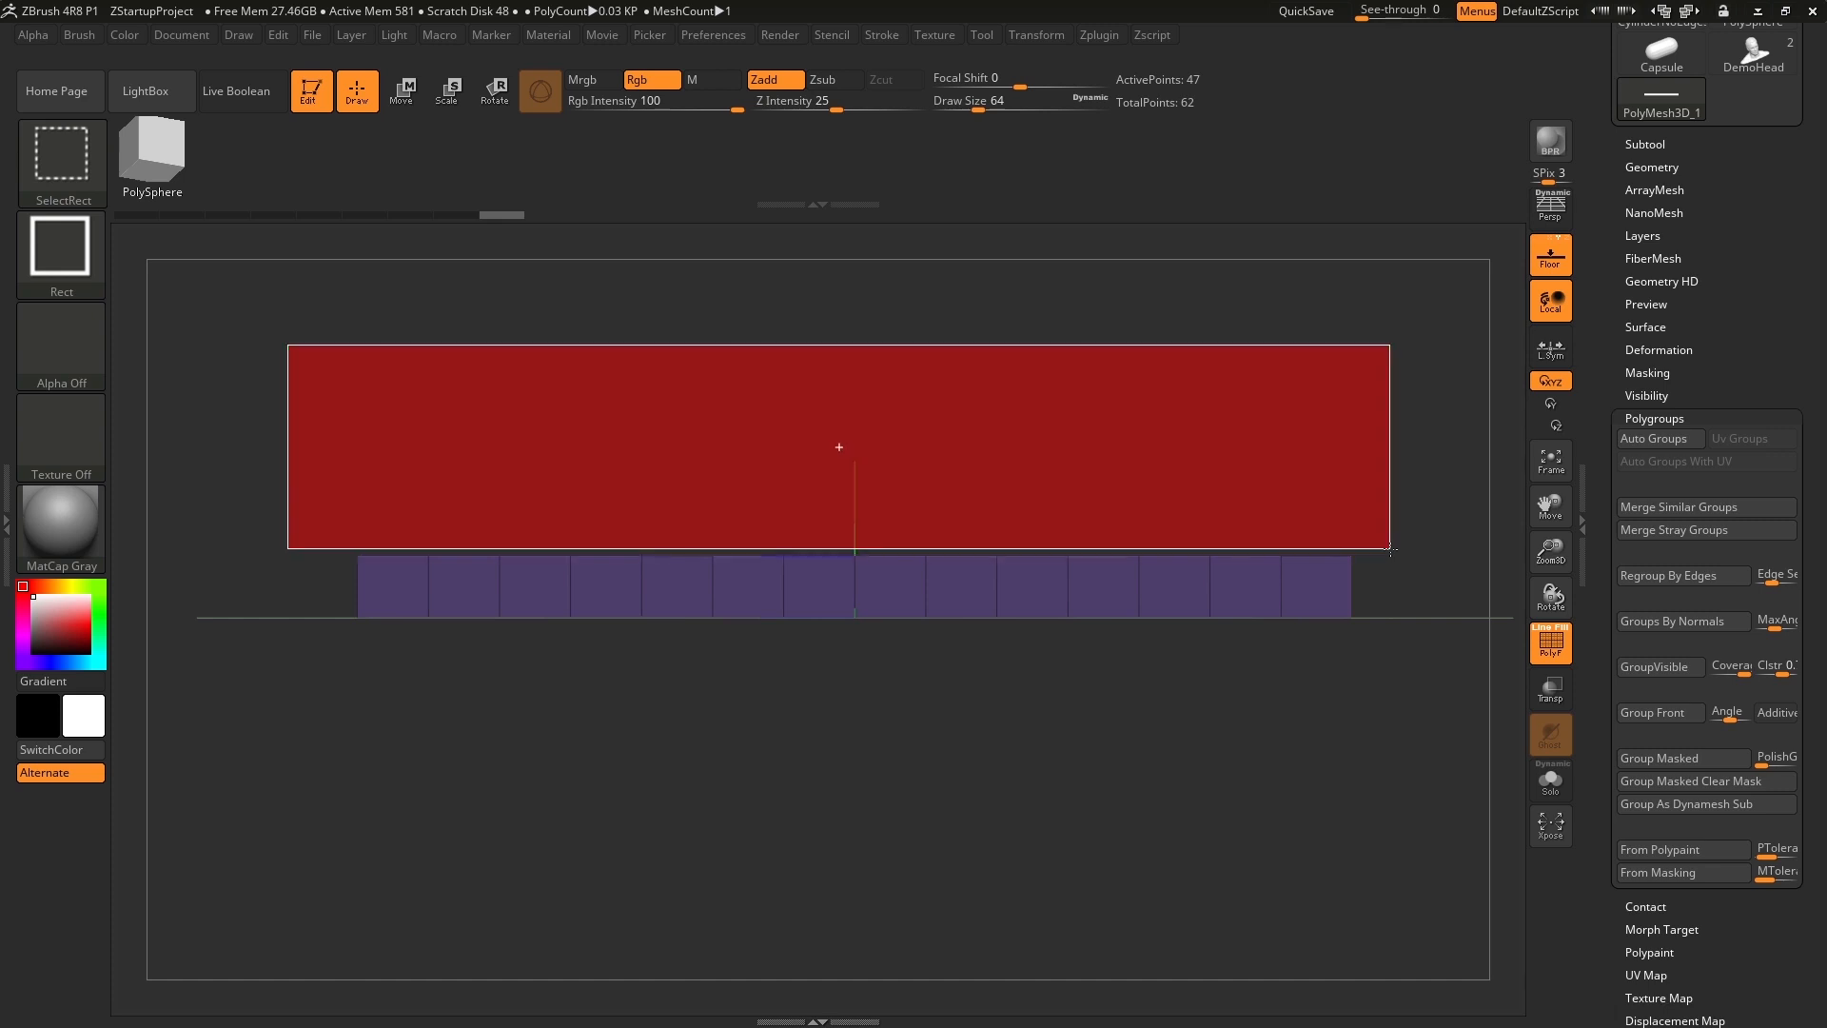
mouse_move(1389, 549)
ctrl+alt+shift+mouse_down()
mouse_move(1366, 506)
mouse_move(1343, 509)
mouse_move(1407, 547)
ctrl+alt+shift+mouse_up()
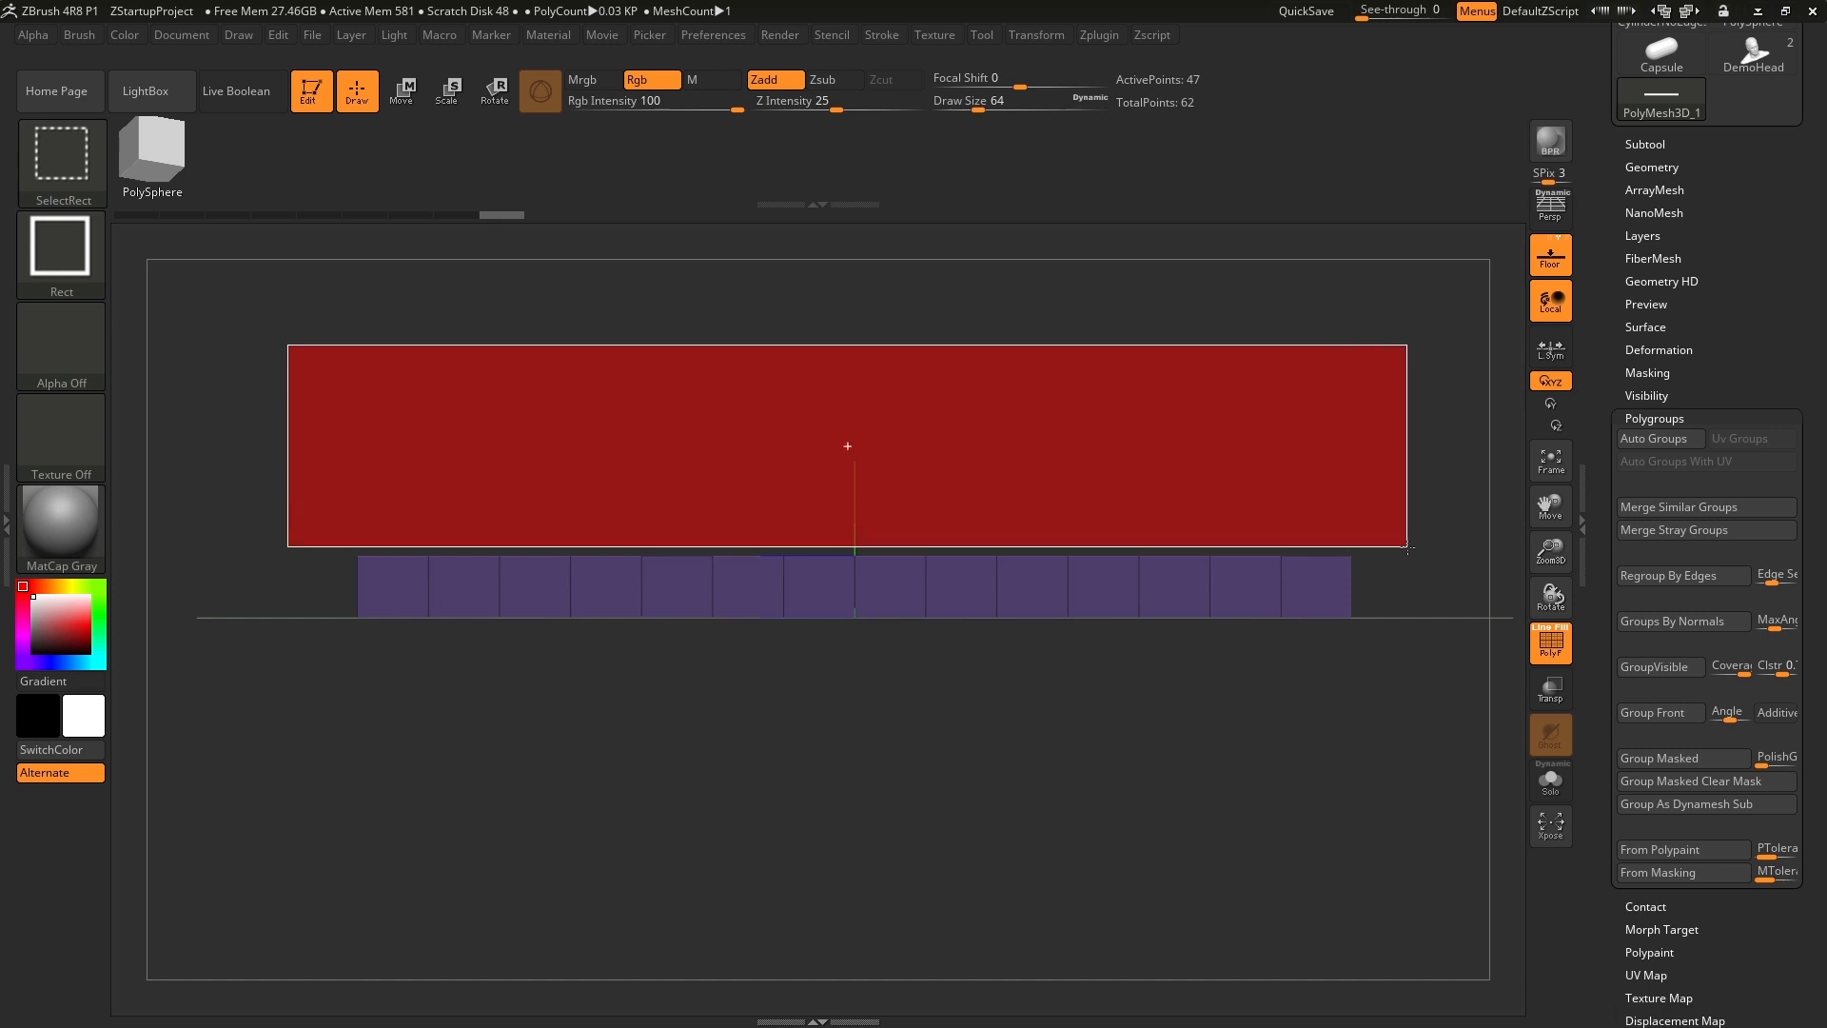
ctrl+alt+shift+drag(1407, 547, 1408, 547)
Assign the visible lower faces their own polygroup and unhide the whole bar.
mouse_move(1415, 465)
mouse_down()
mouse_move(1032, 423)
mouse_move(994, 476)
mouse_move(1028, 412)
mouse_up()
key(ctrl)
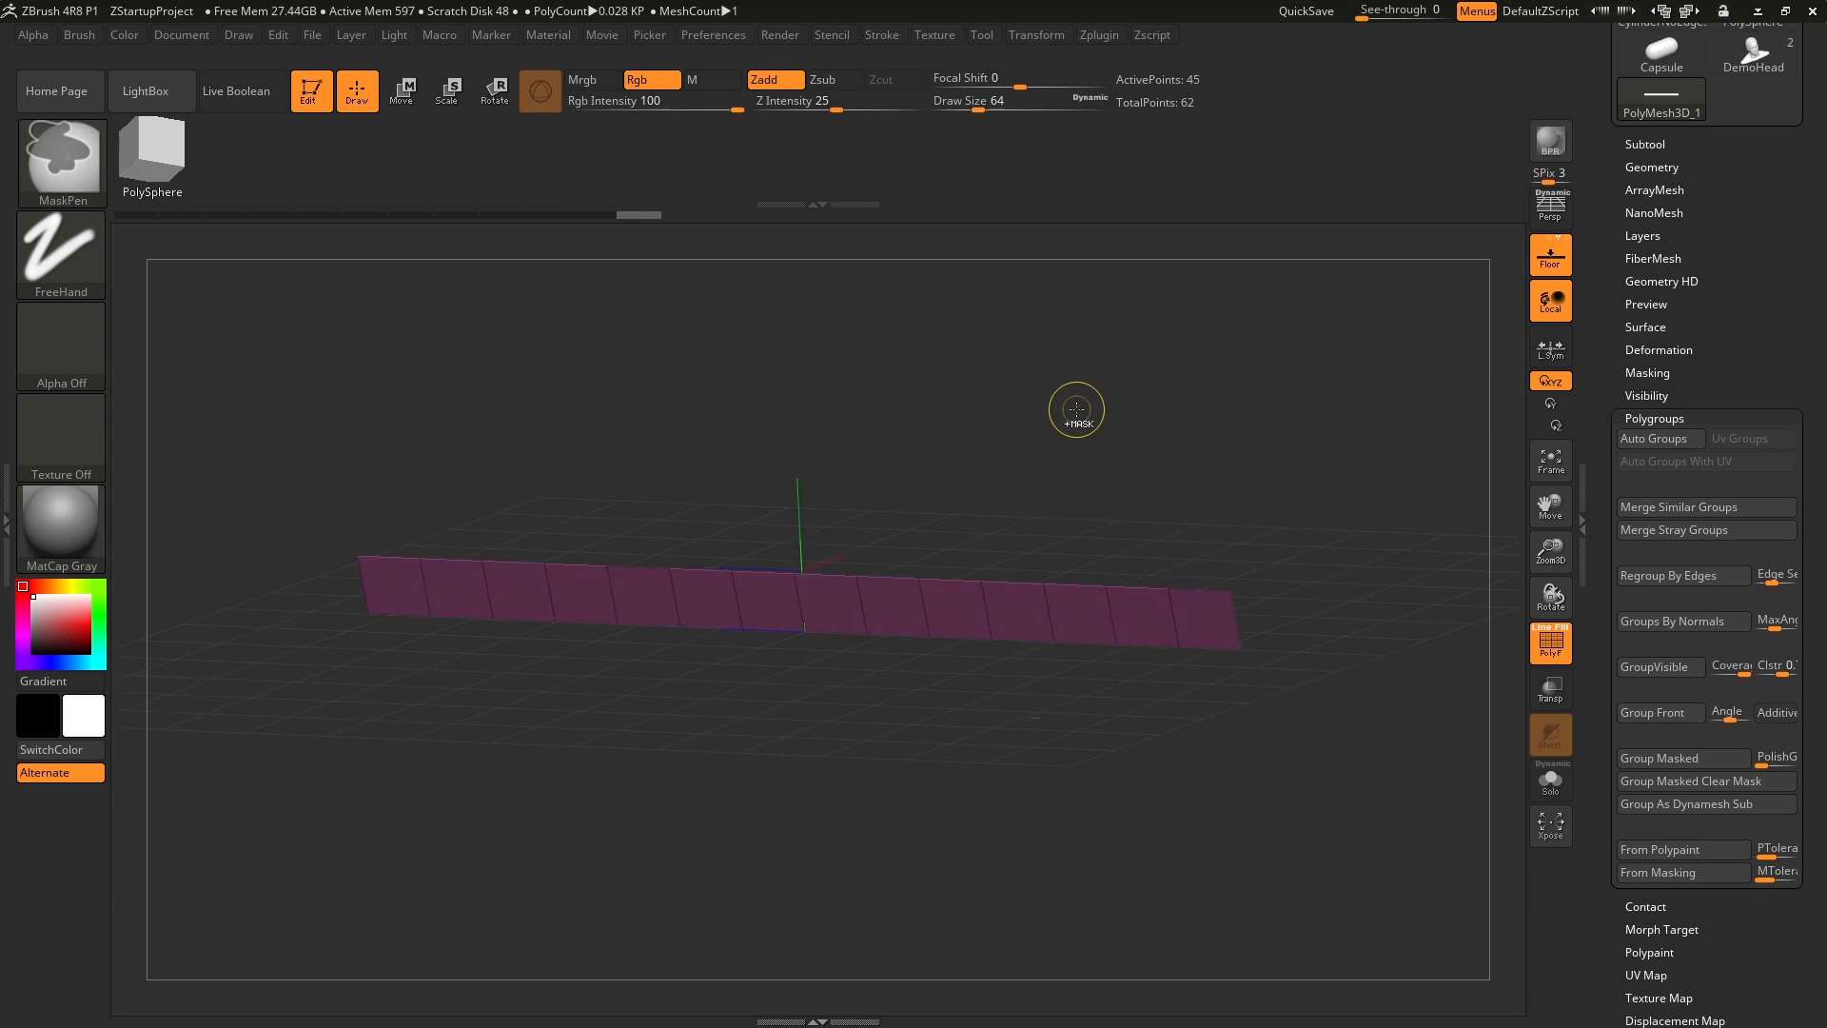
shift+drag(1076, 409, 1167, 357)
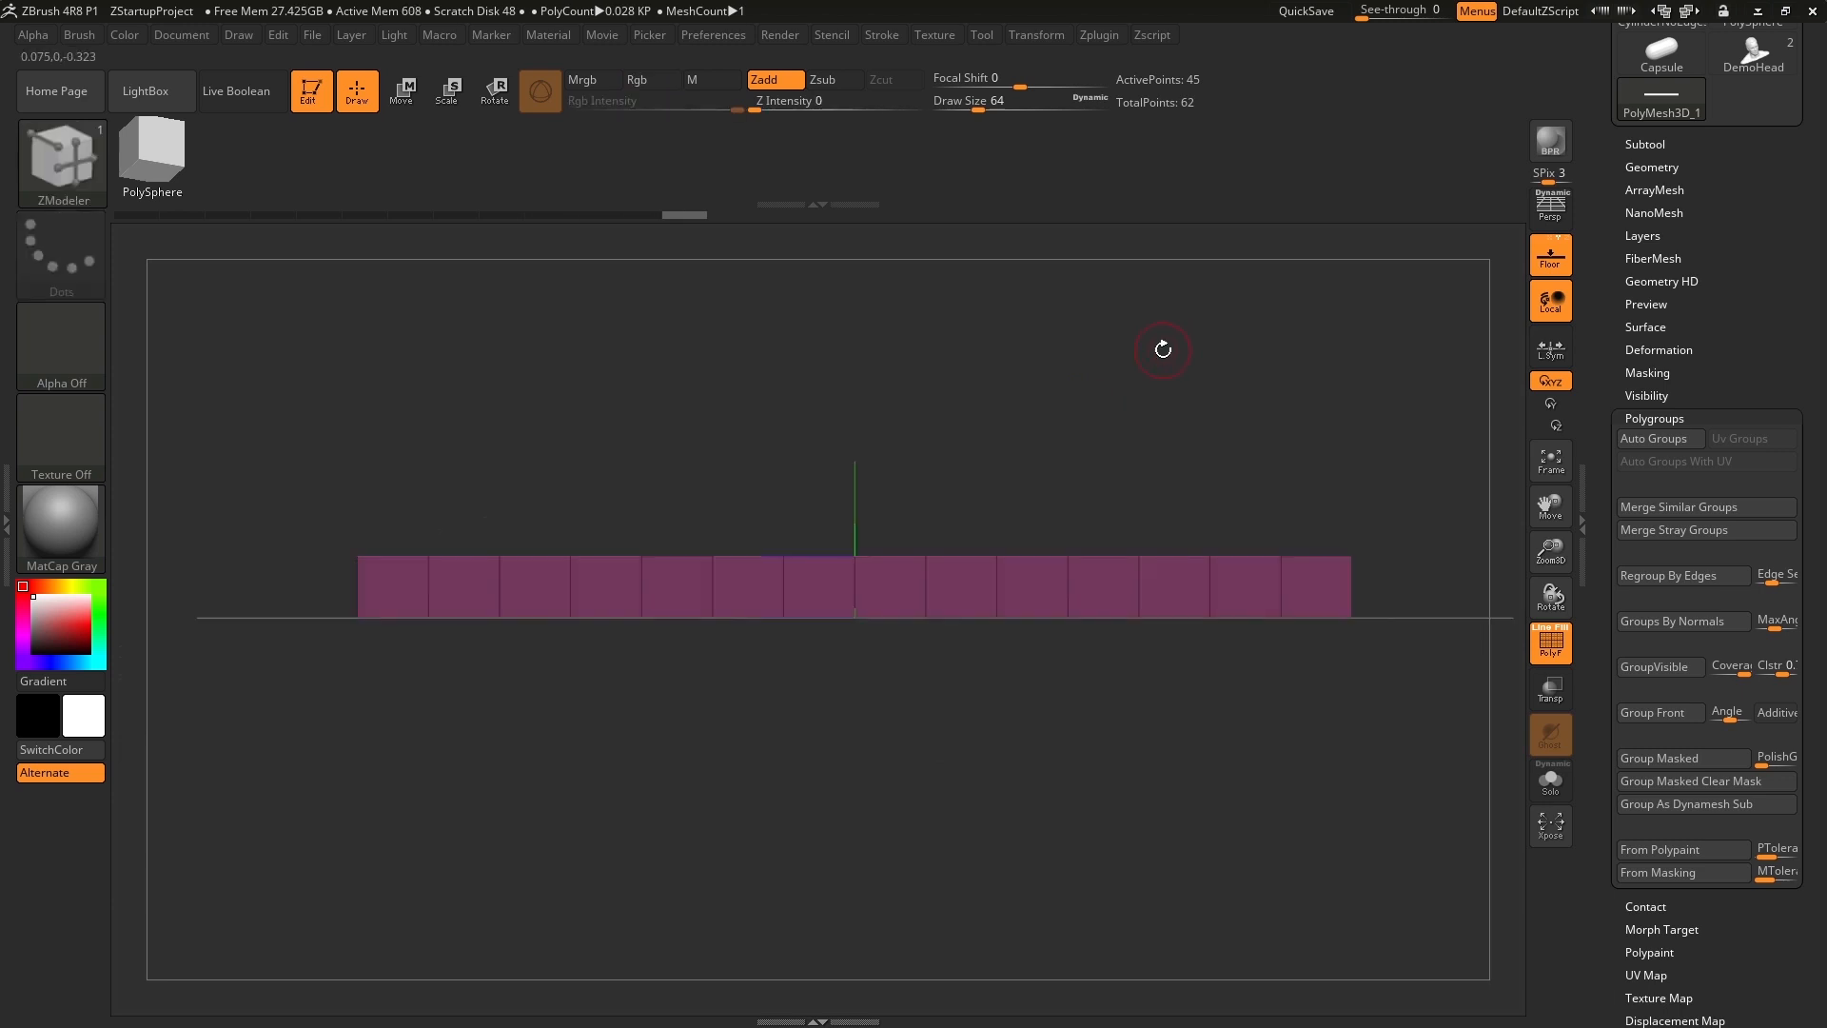
key(ctrl+shift)
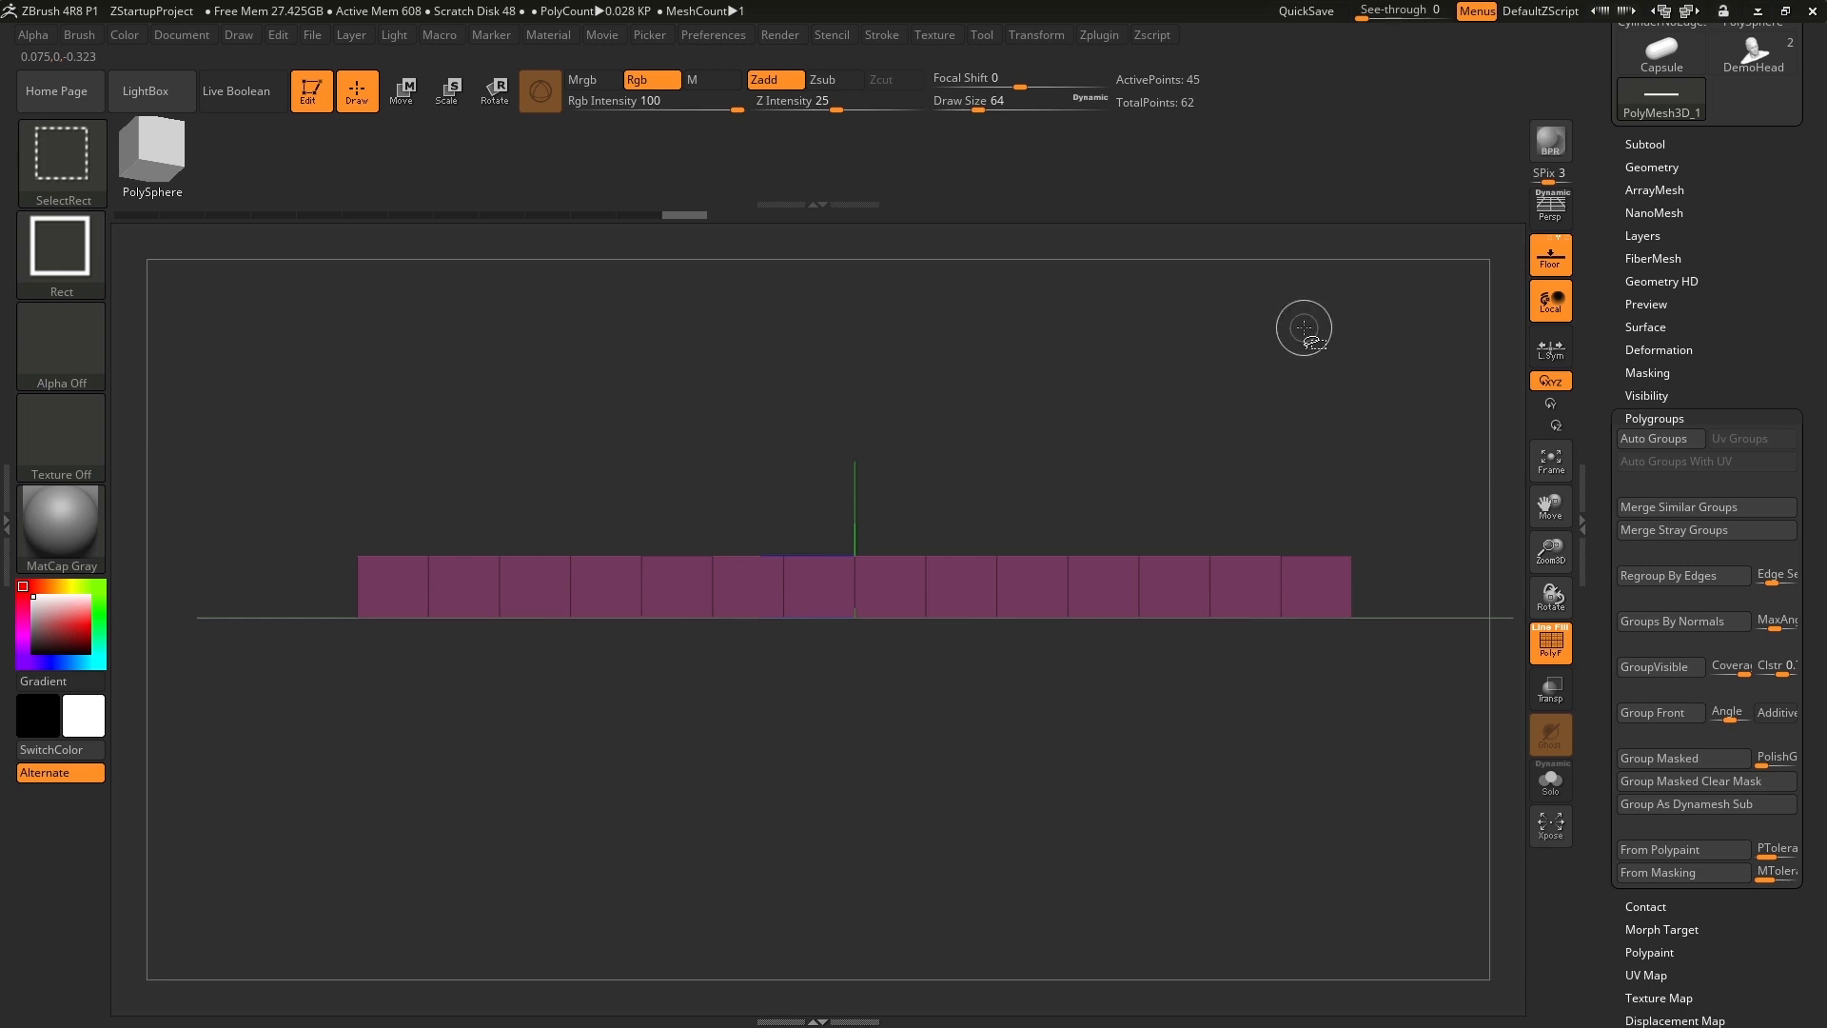
ctrl+shift+click(1302, 324)
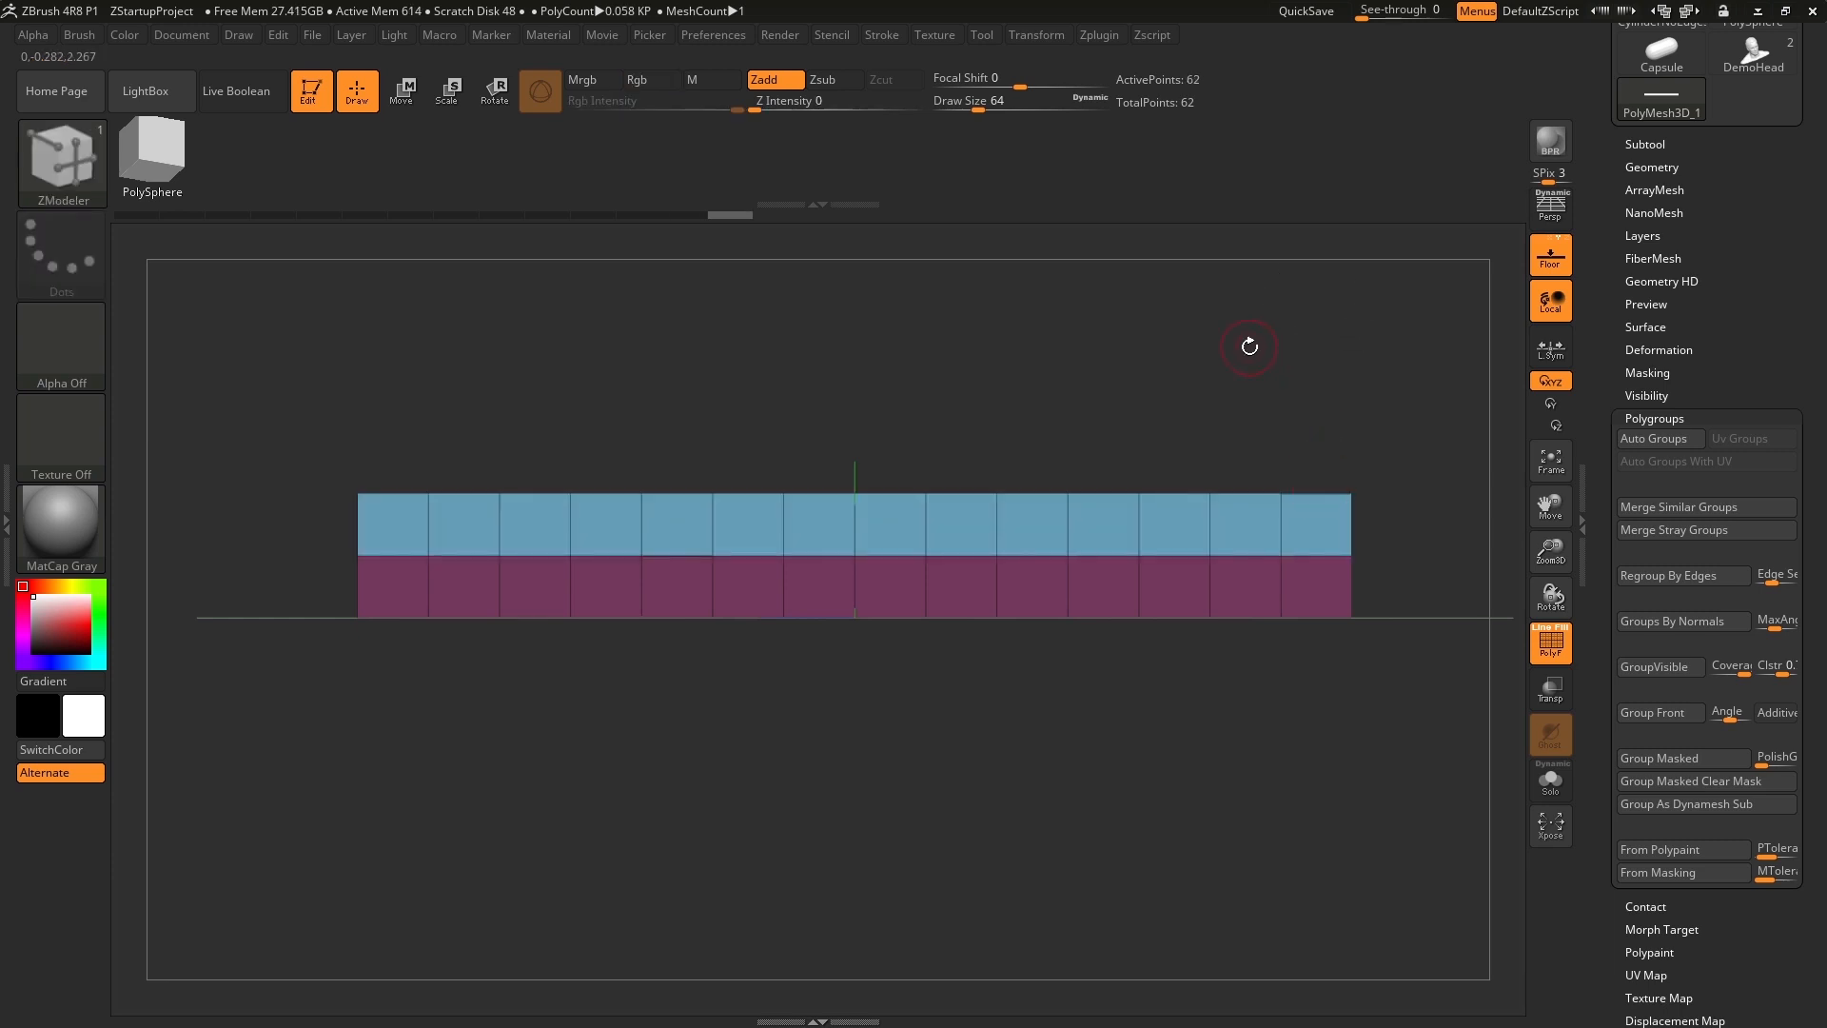
Crease all polygroup borders of the bar with Crease PG from the Geometry Crease settings.
drag(1249, 345, 1156, 361)
drag(804, 327, 1168, 402)
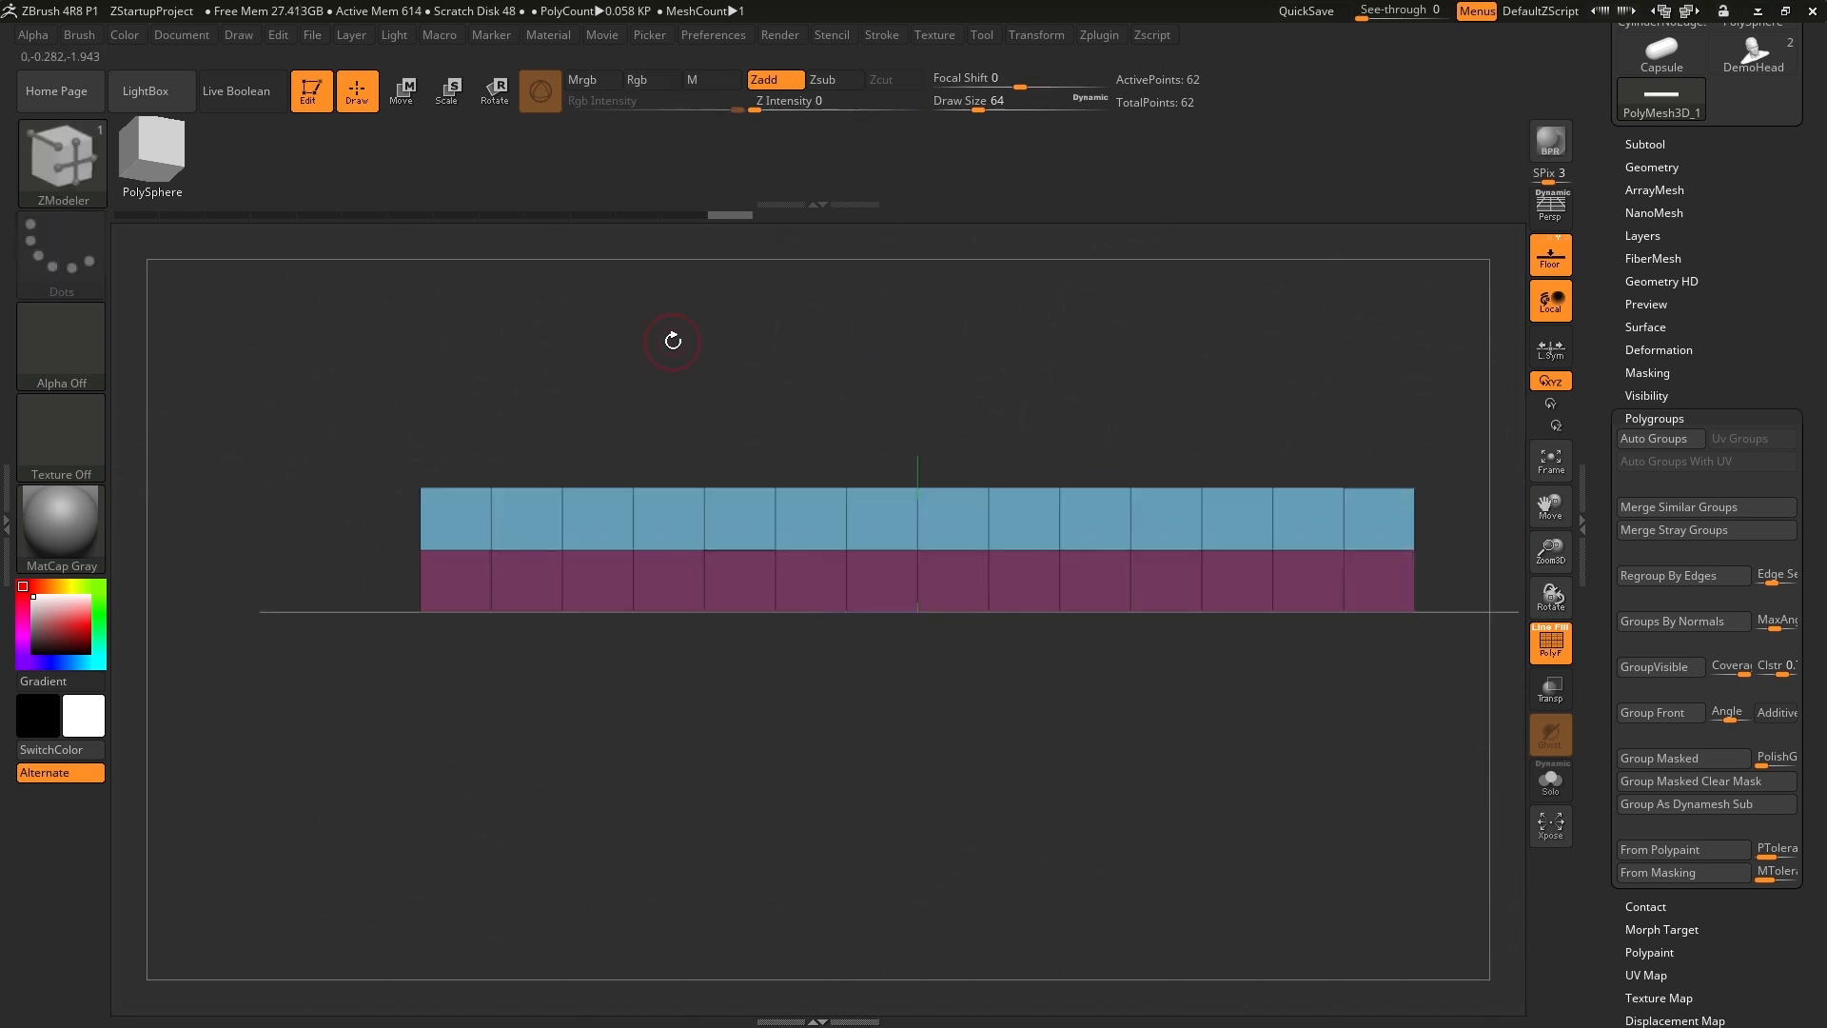
mouse_move(673, 341)
mouse_down()
mouse_move(671, 443)
mouse_move(671, 368)
mouse_up()
drag(1718, 362, 1734, 571)
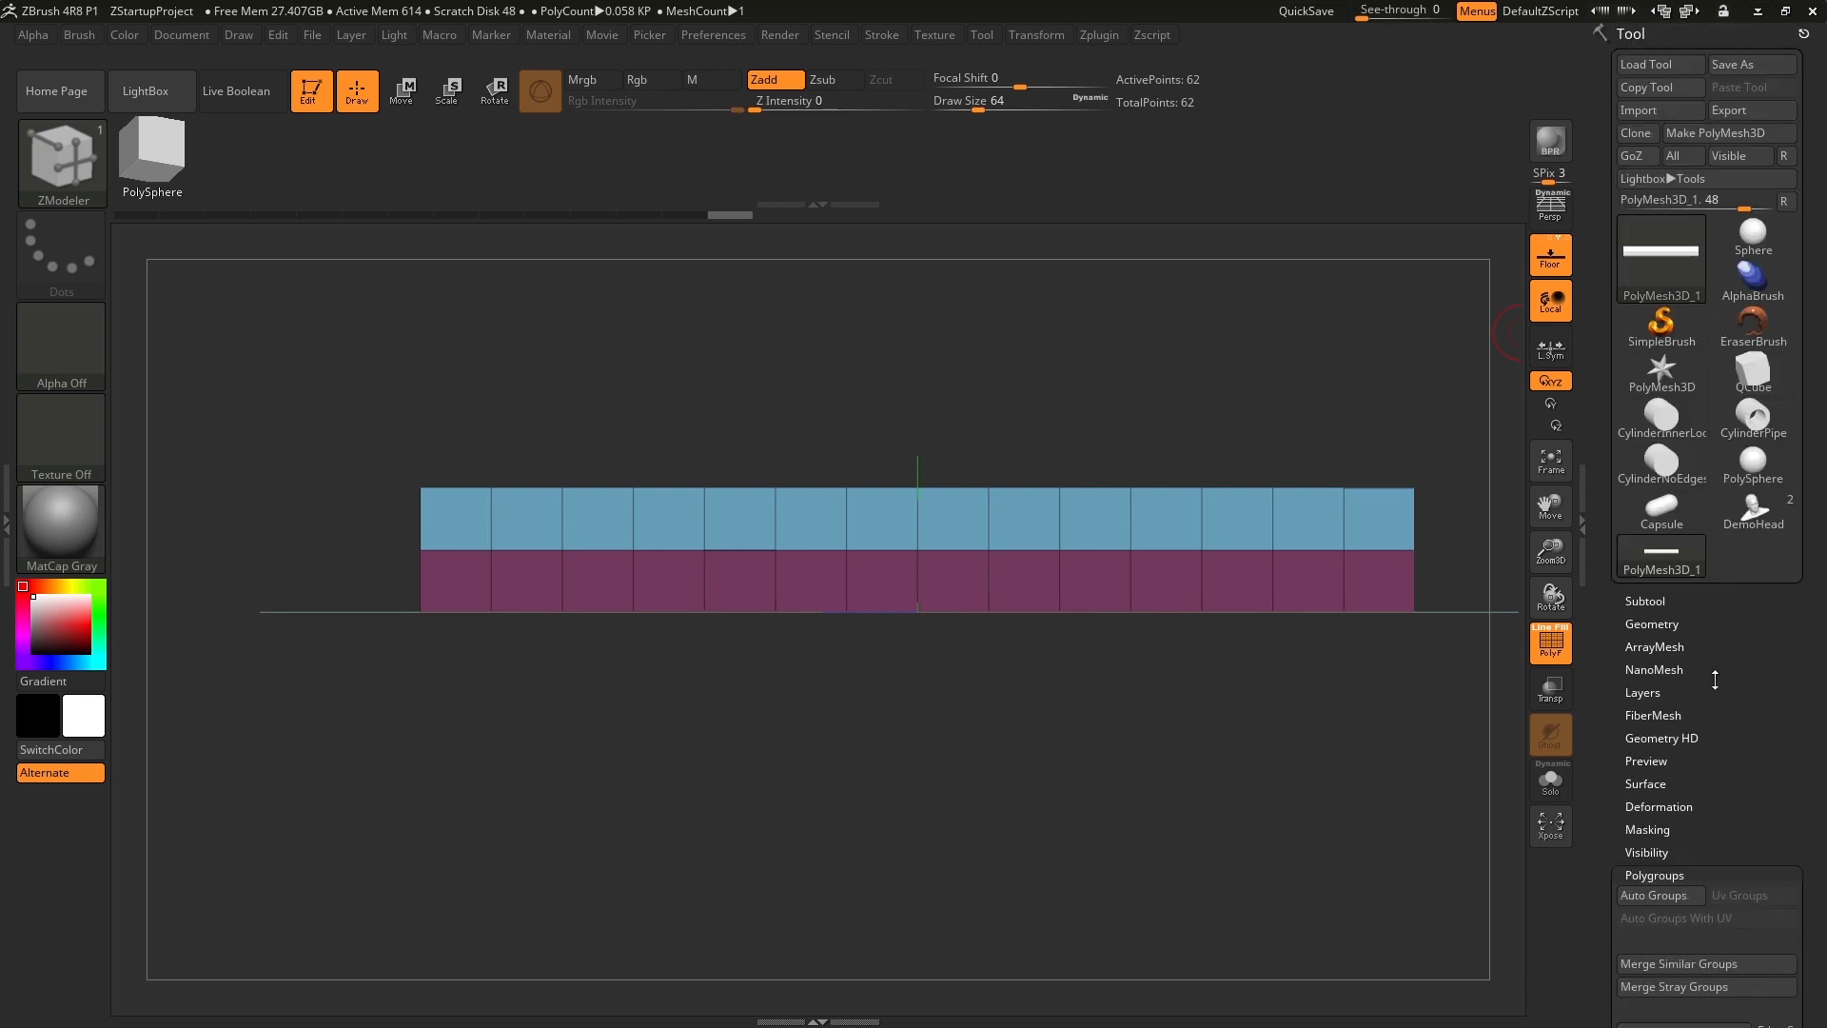
click(1651, 623)
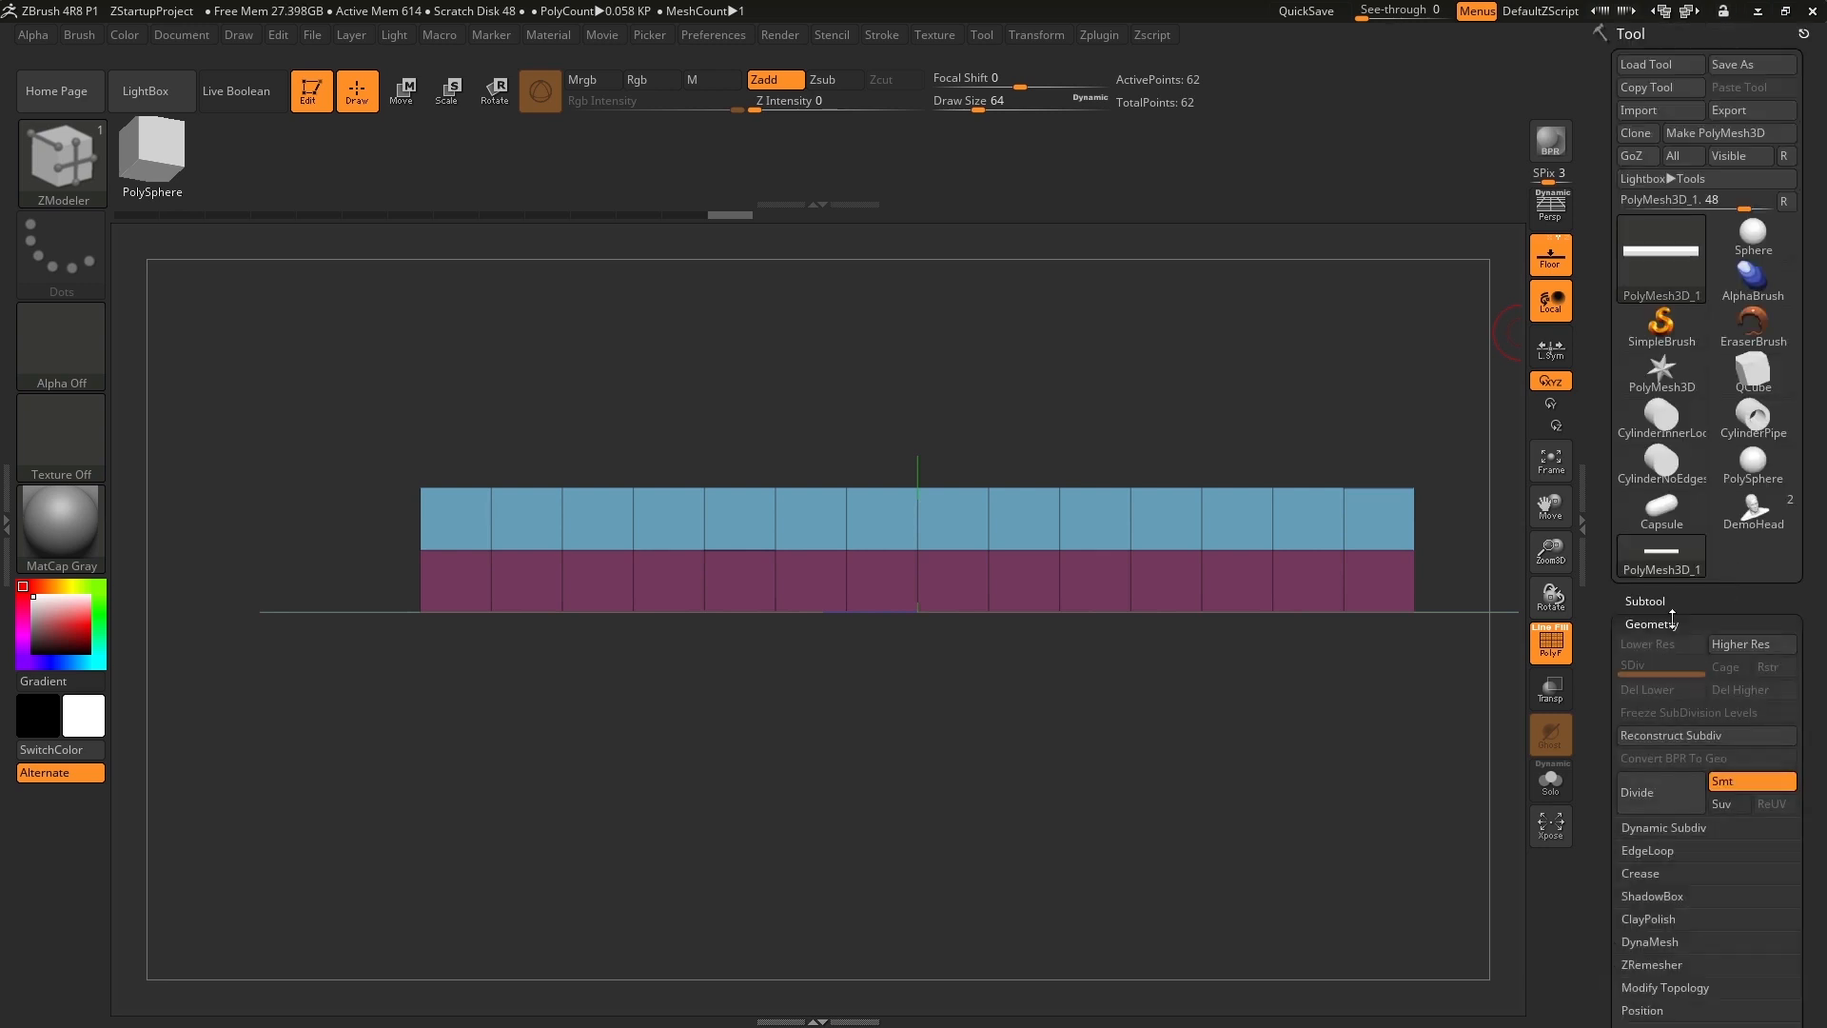
drag(1598, 646, 1607, 573)
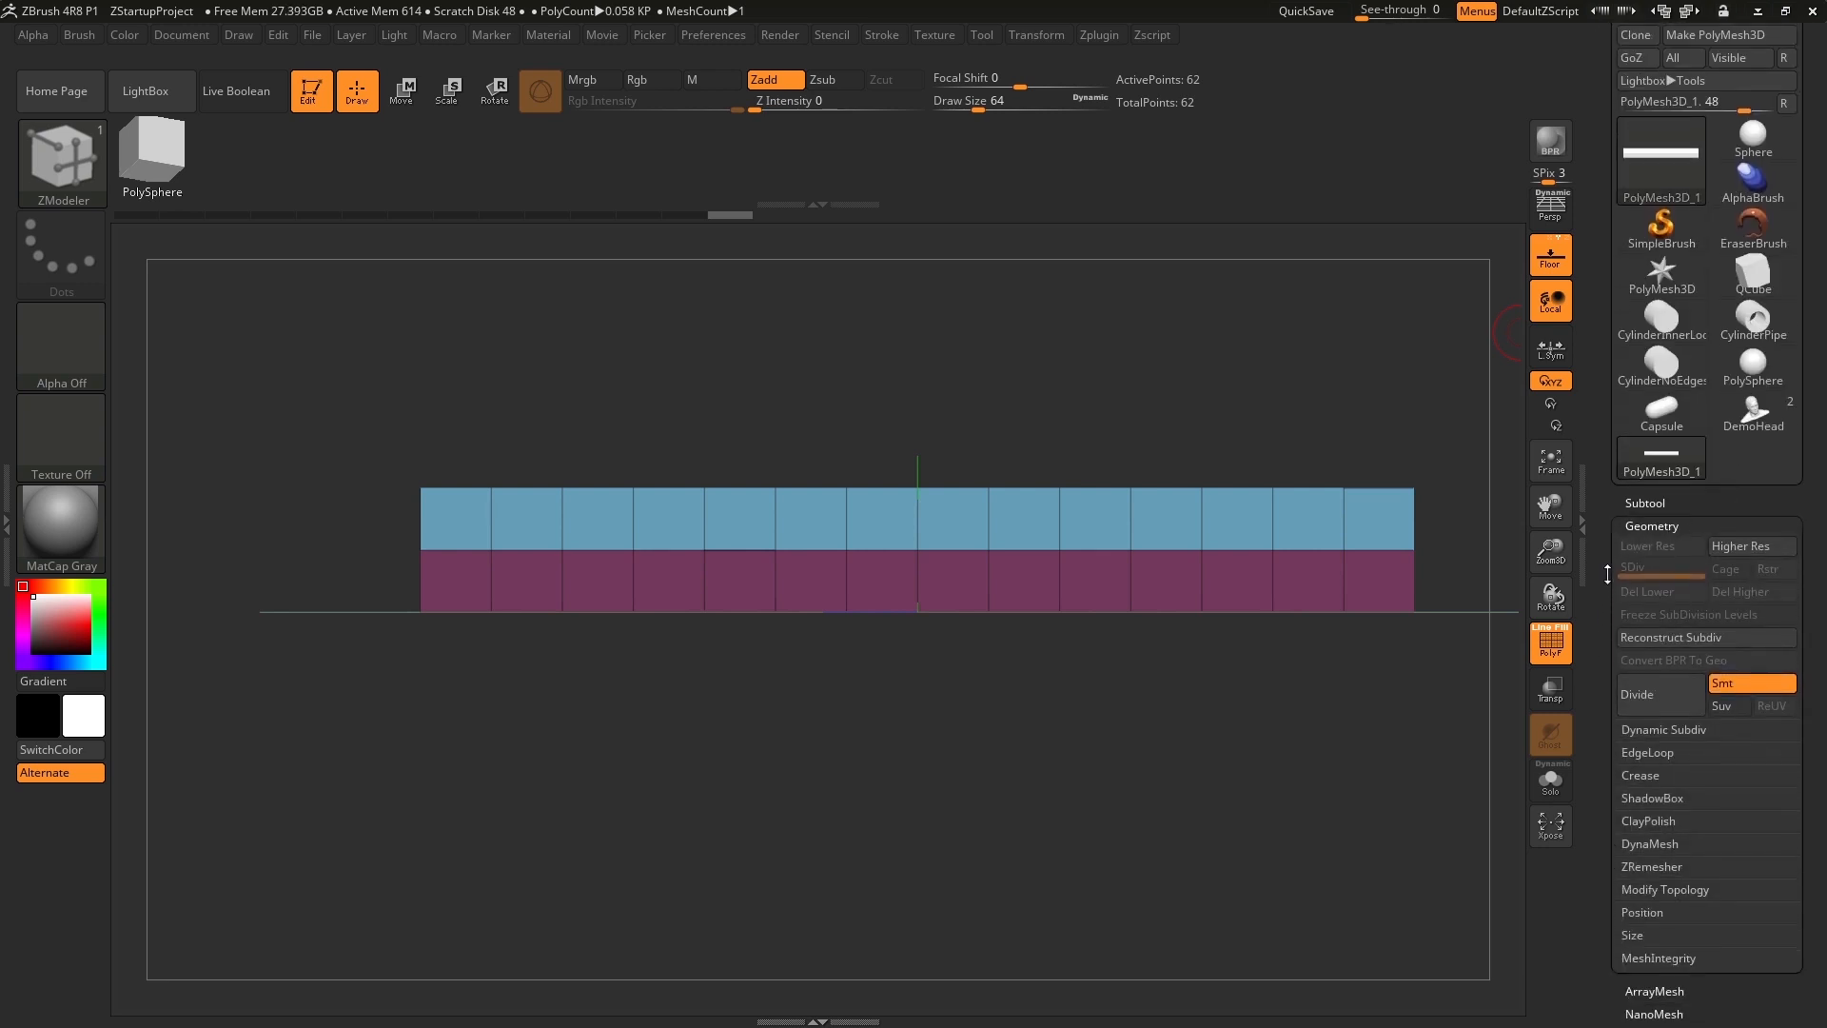
click(1640, 775)
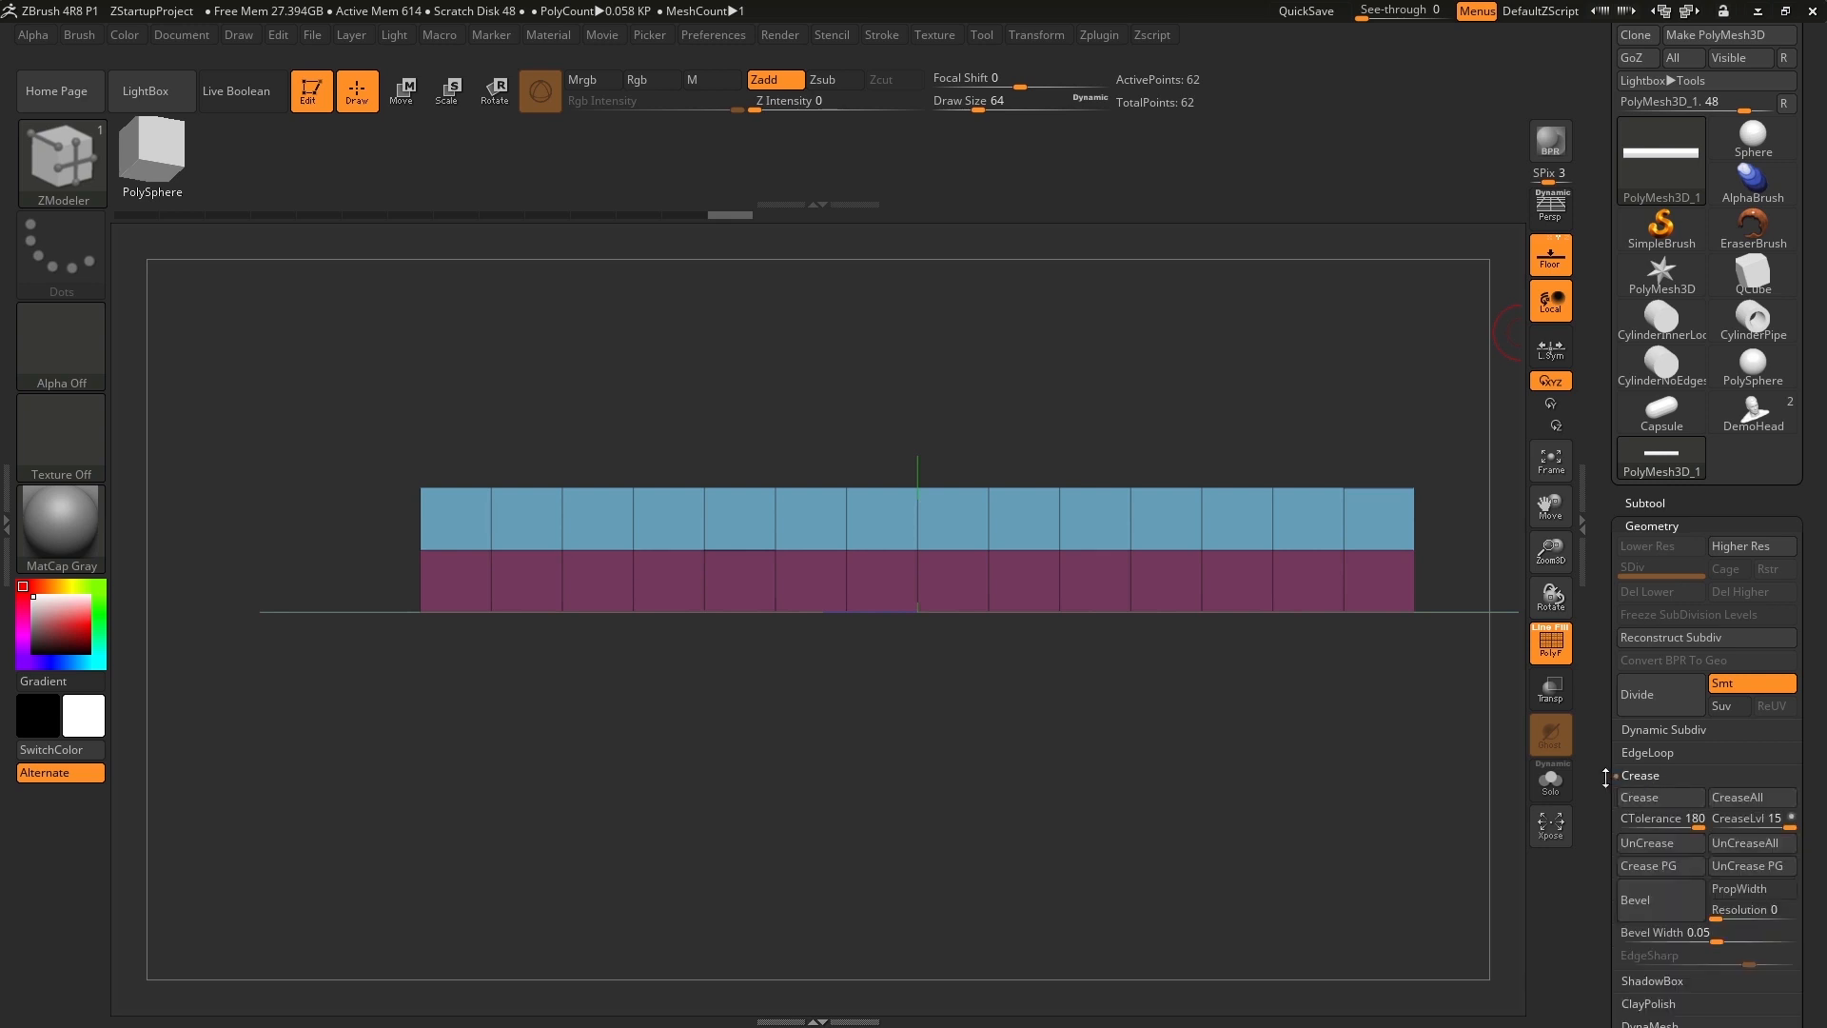
drag(1605, 778, 1606, 593)
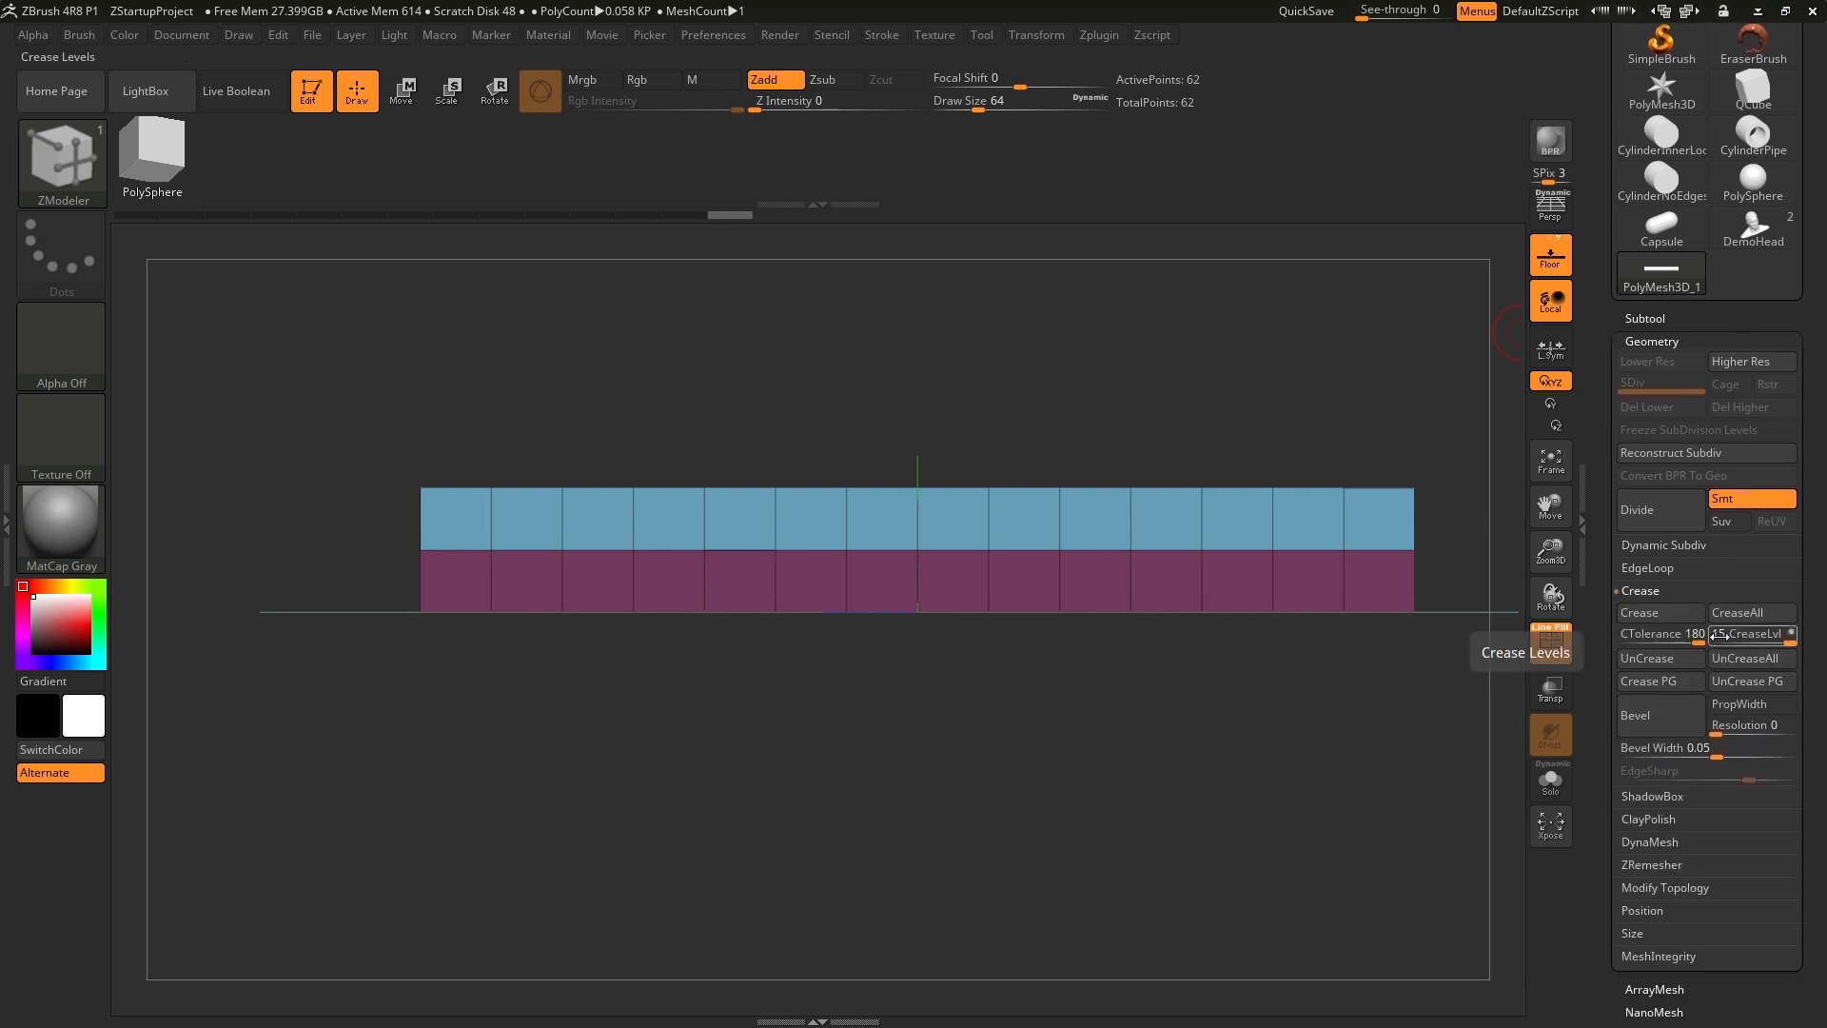
click(1550, 639)
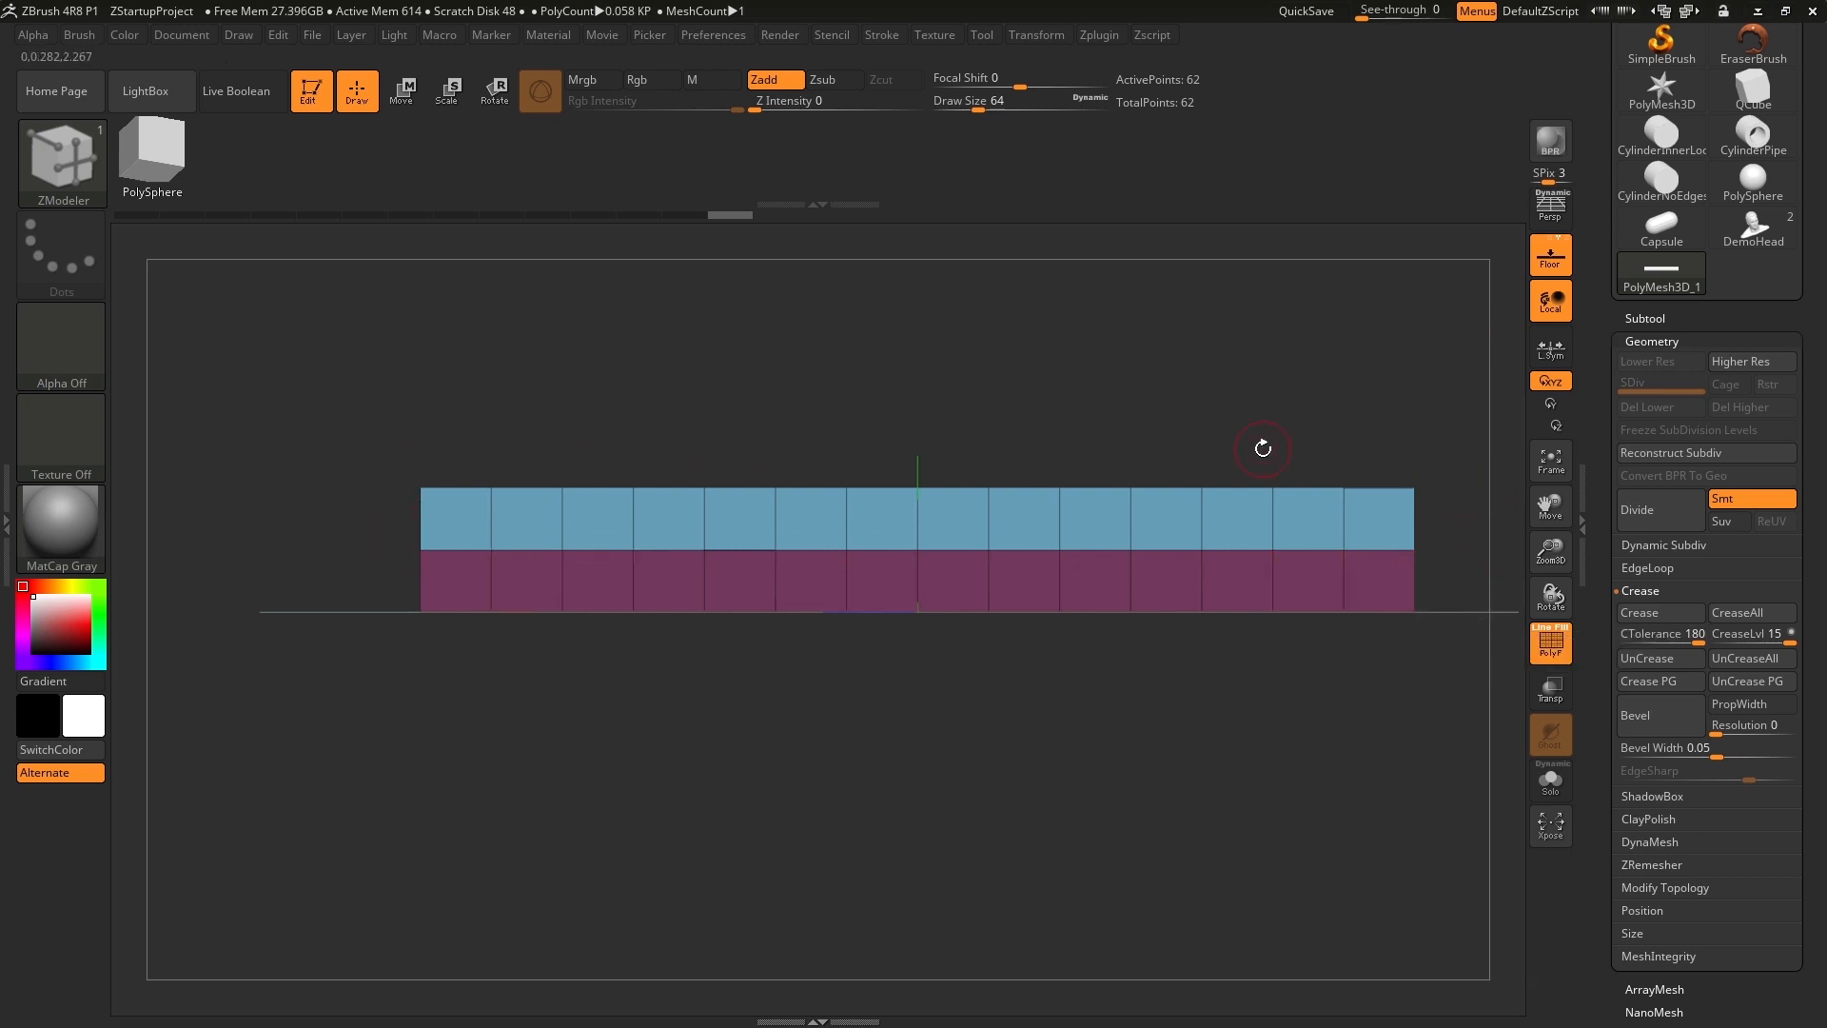
click(1649, 680)
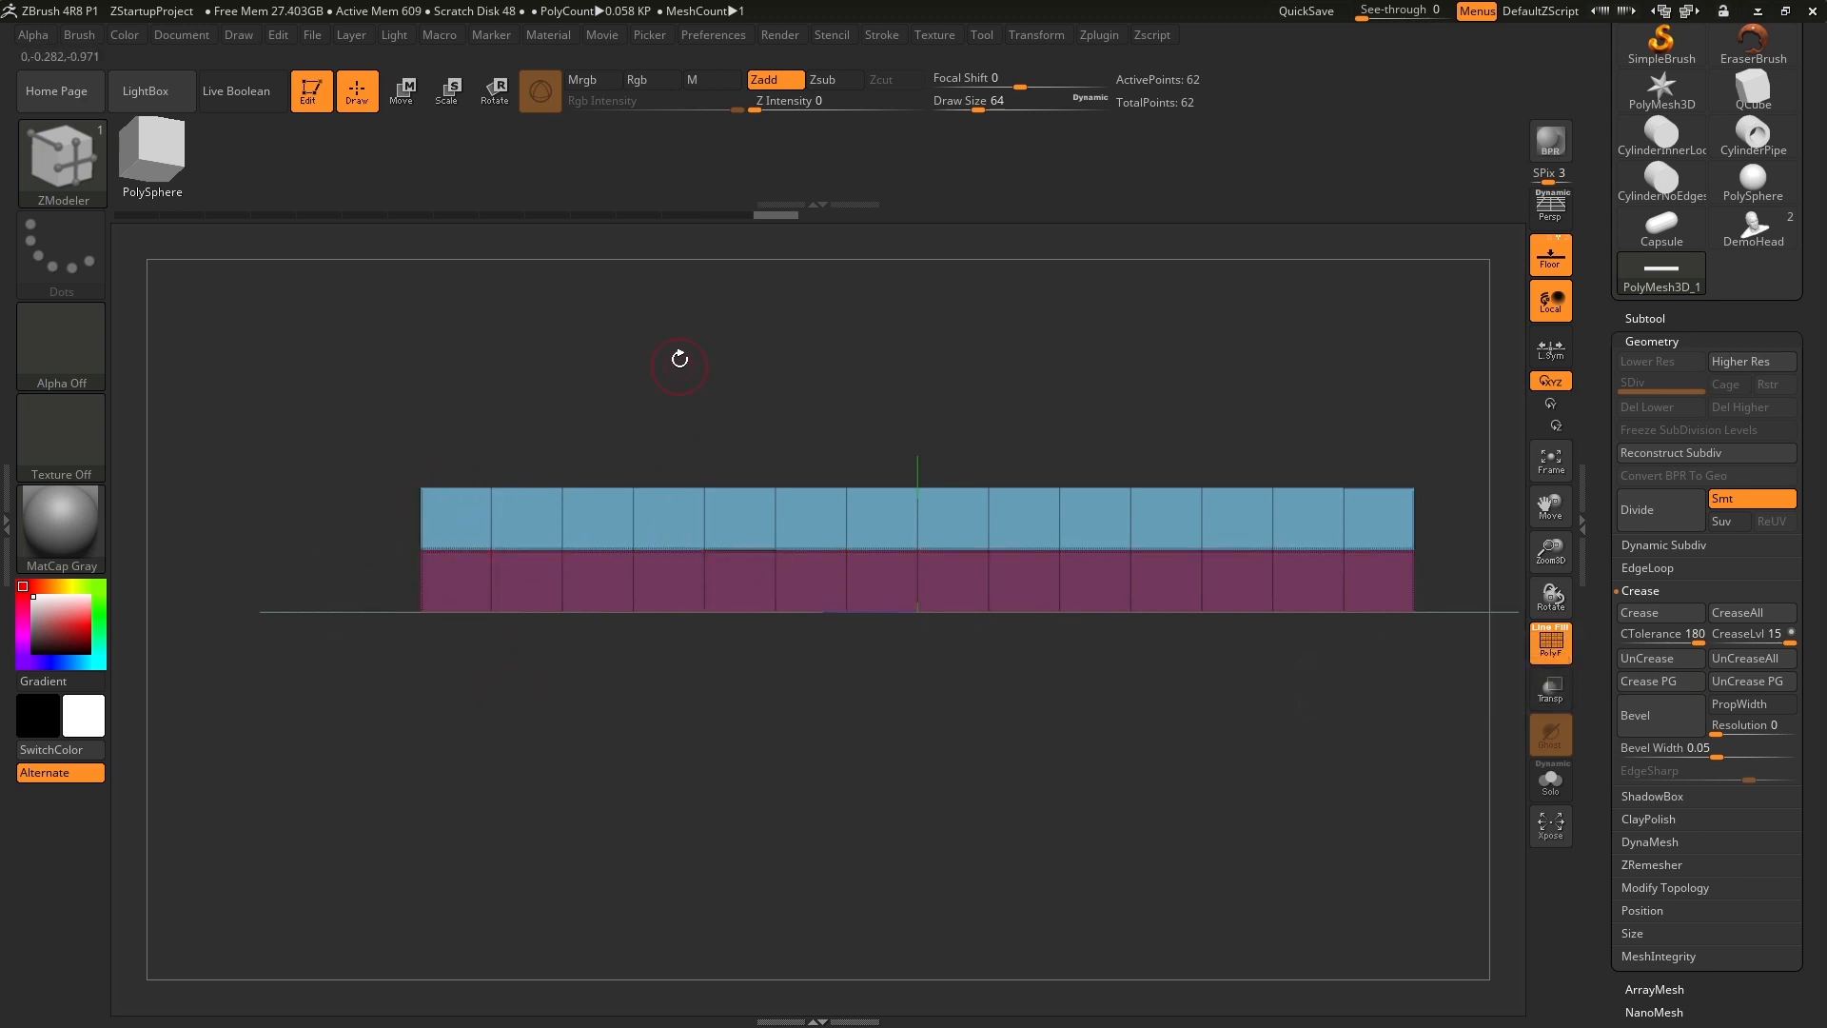
Turn off the floor grid and examine the creased polygroup borders close up around the ends of the bar.
alt+drag(680, 358, 688, 671)
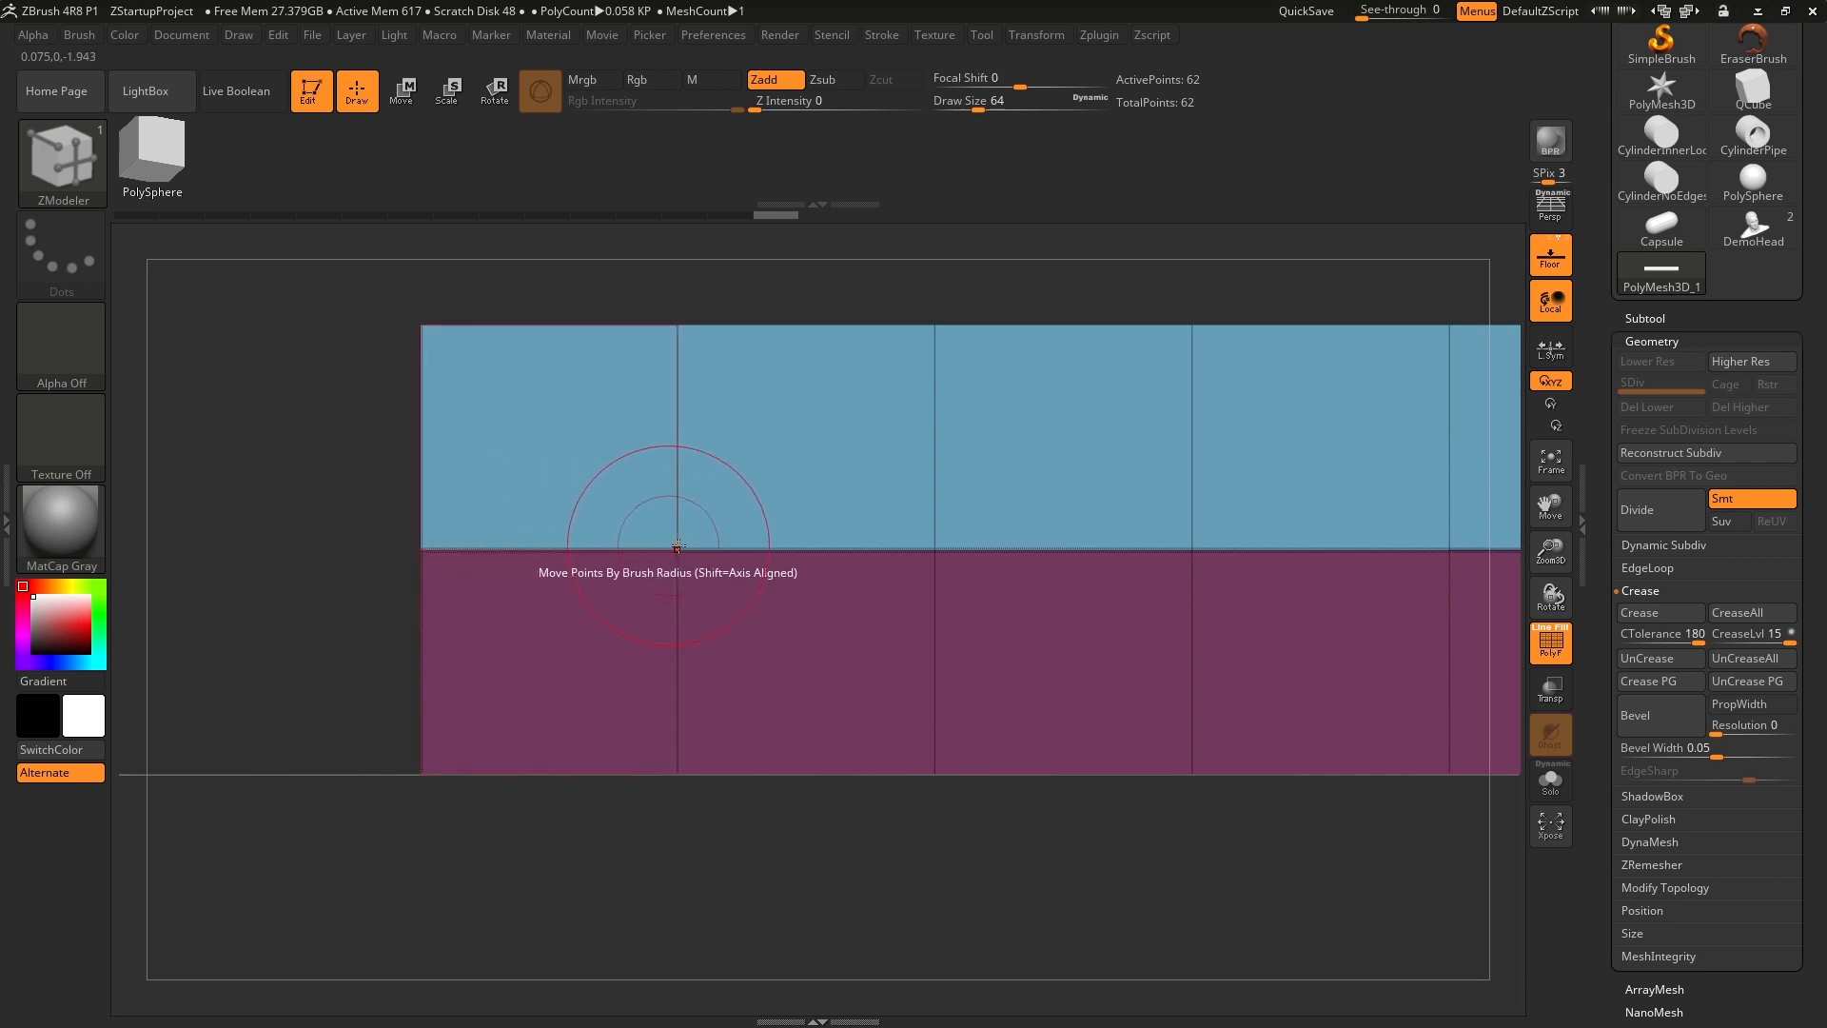
drag(331, 389, 430, 328)
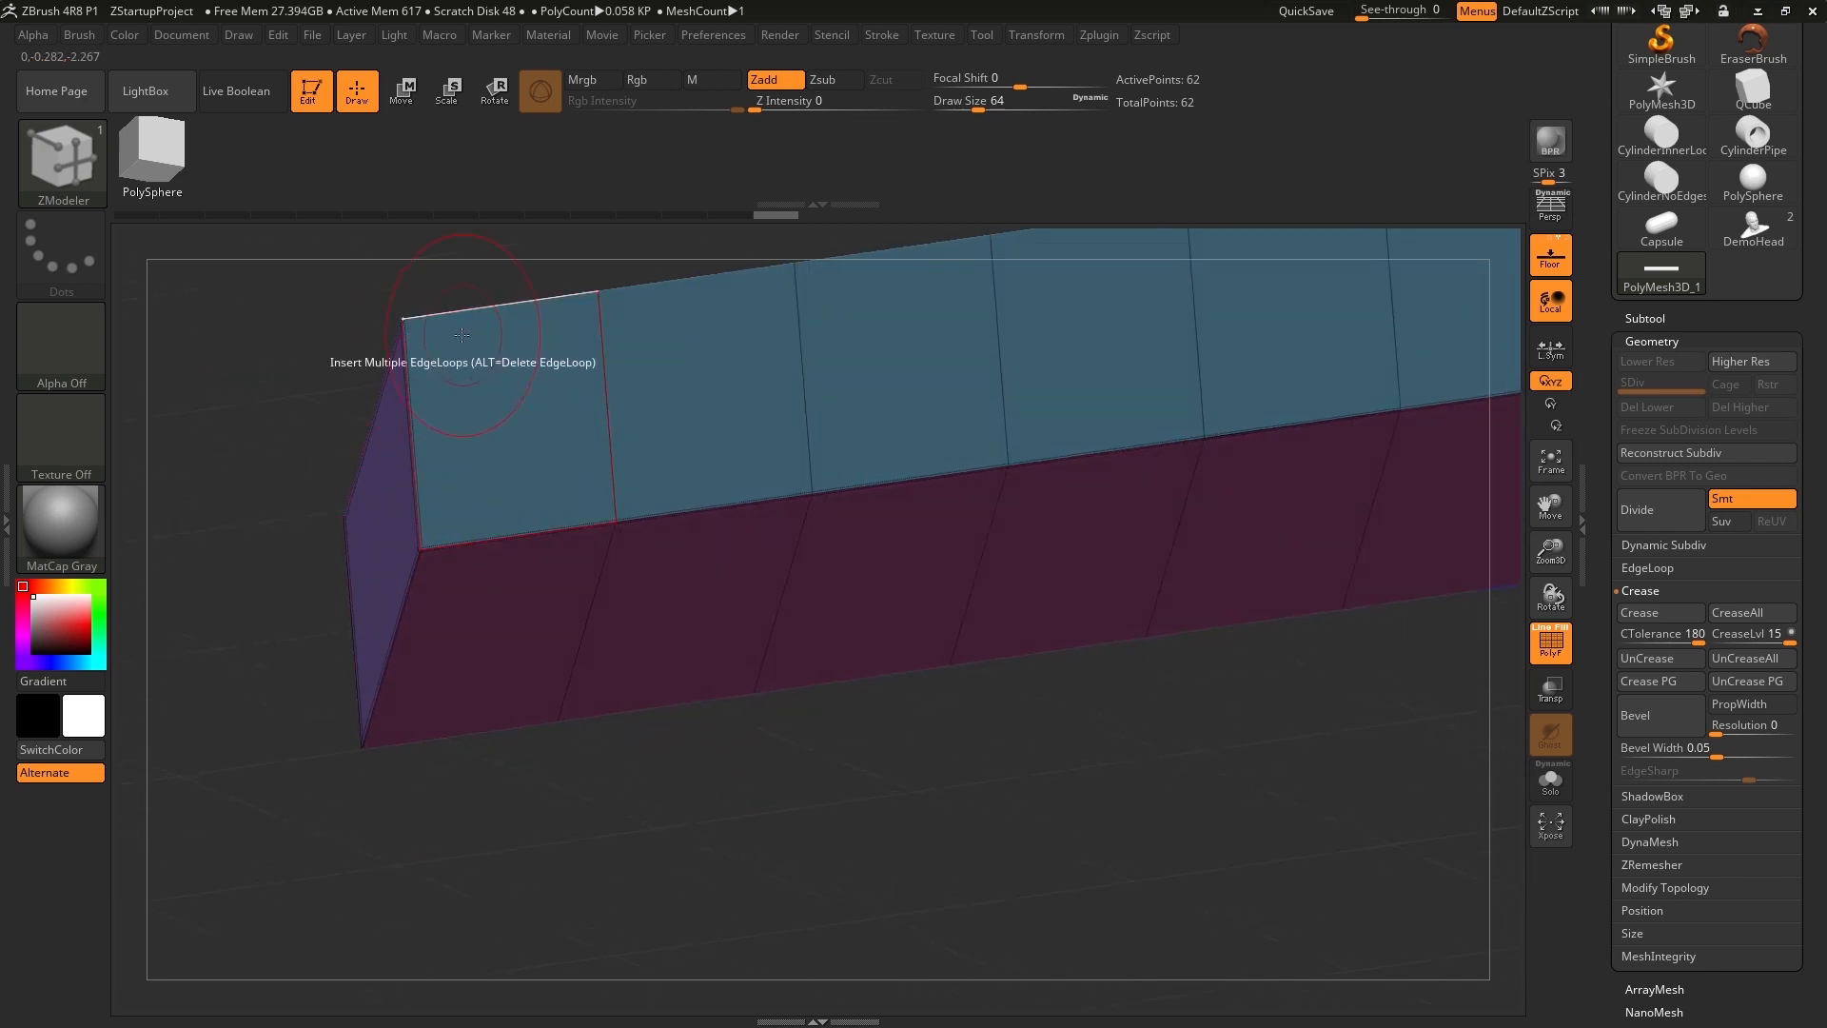
drag(877, 807, 892, 704)
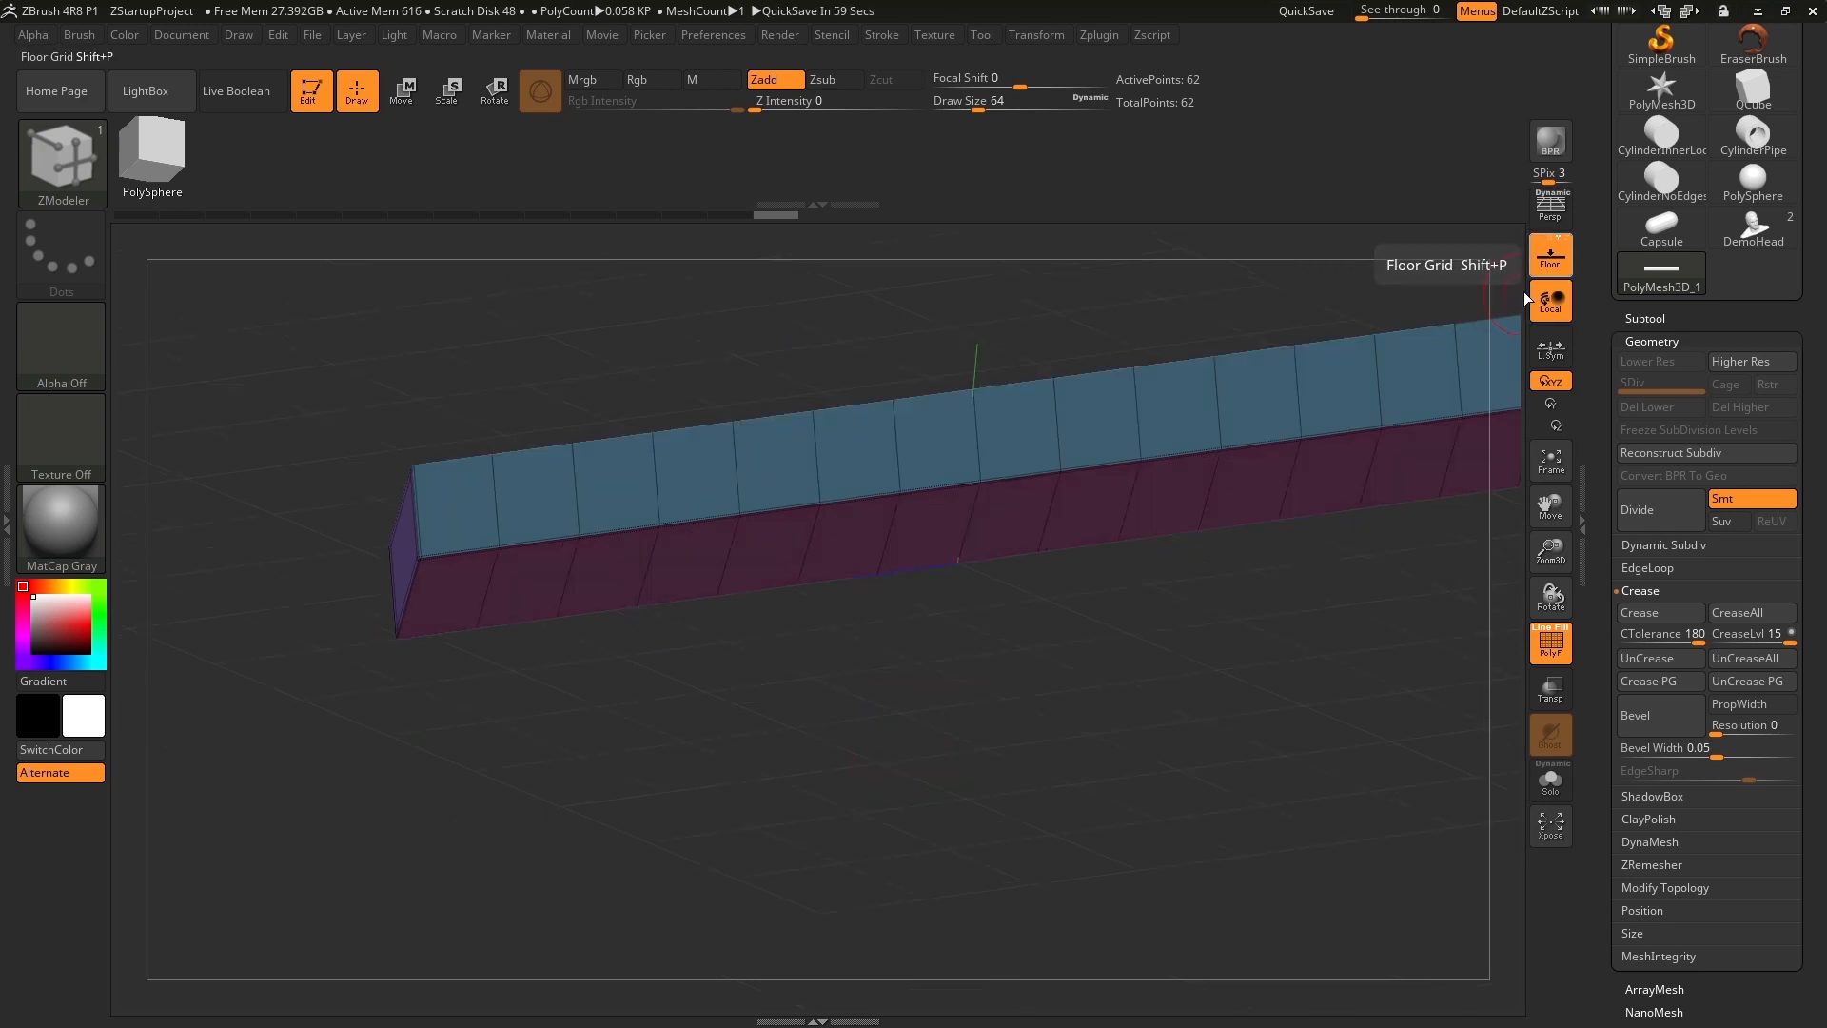
click(1544, 268)
drag(1137, 666, 1055, 833)
drag(339, 416, 1158, 644)
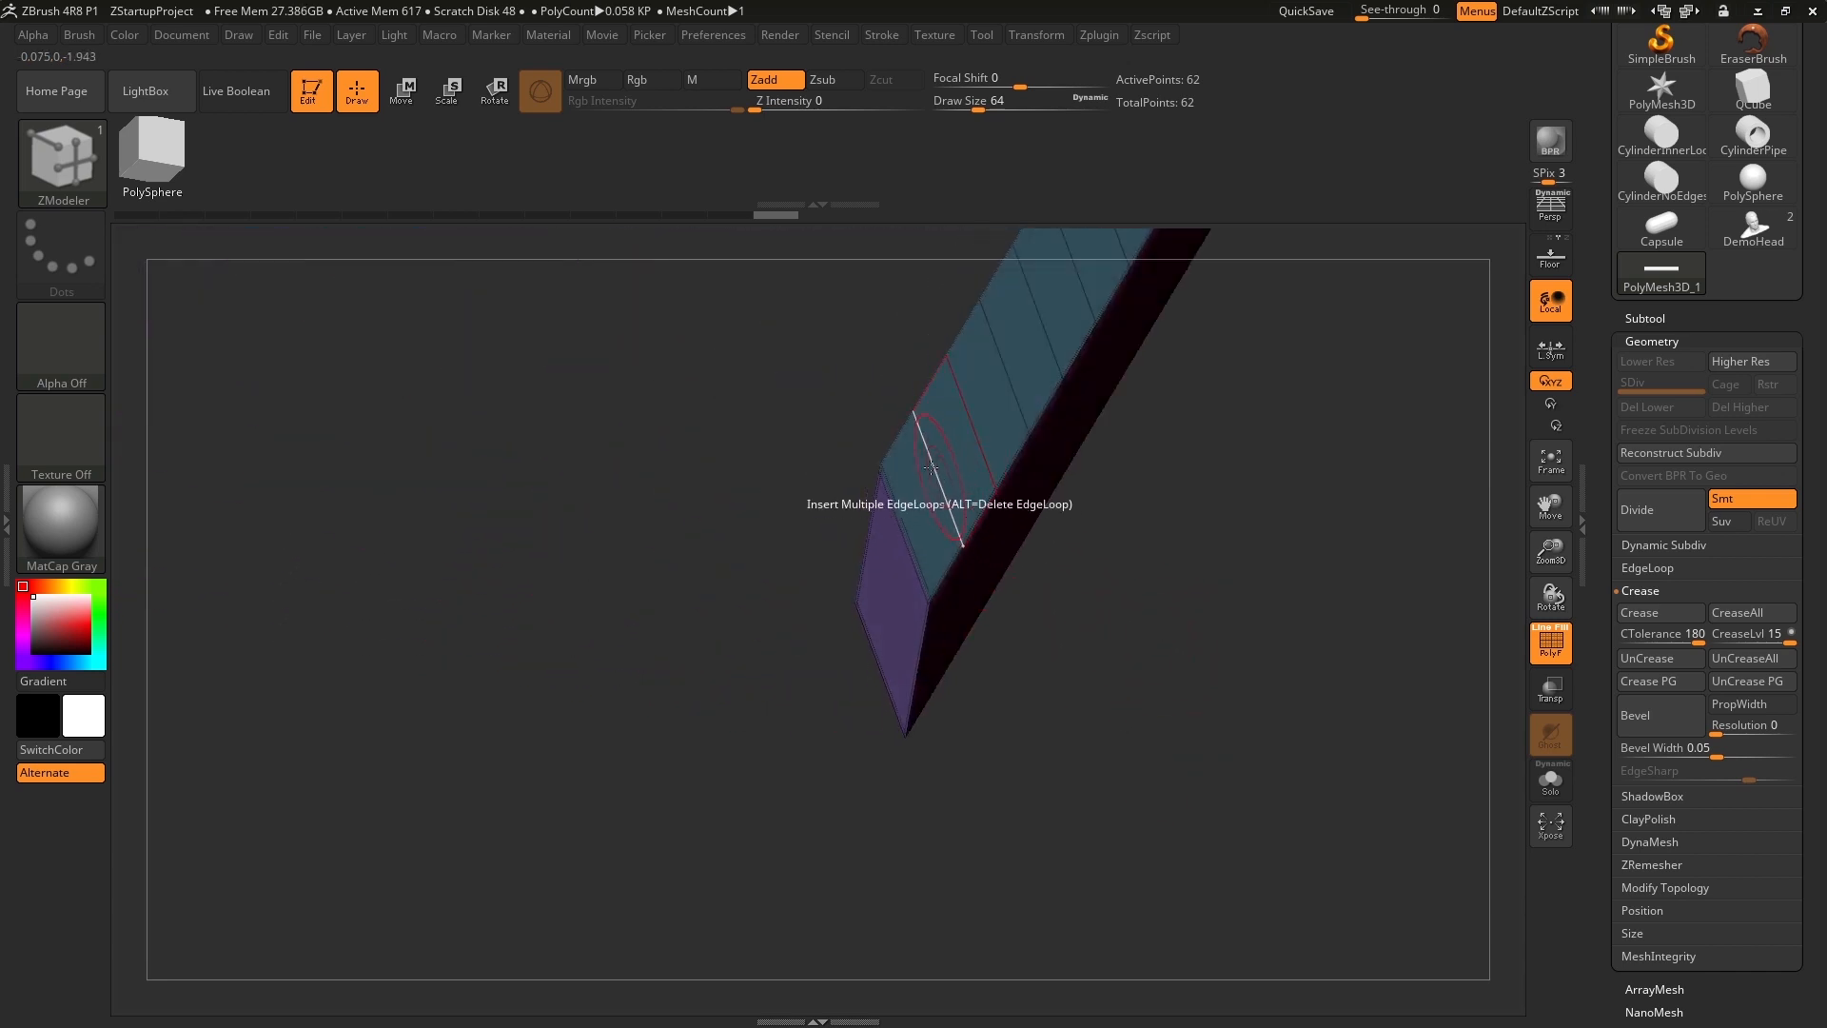
drag(1149, 557, 937, 491)
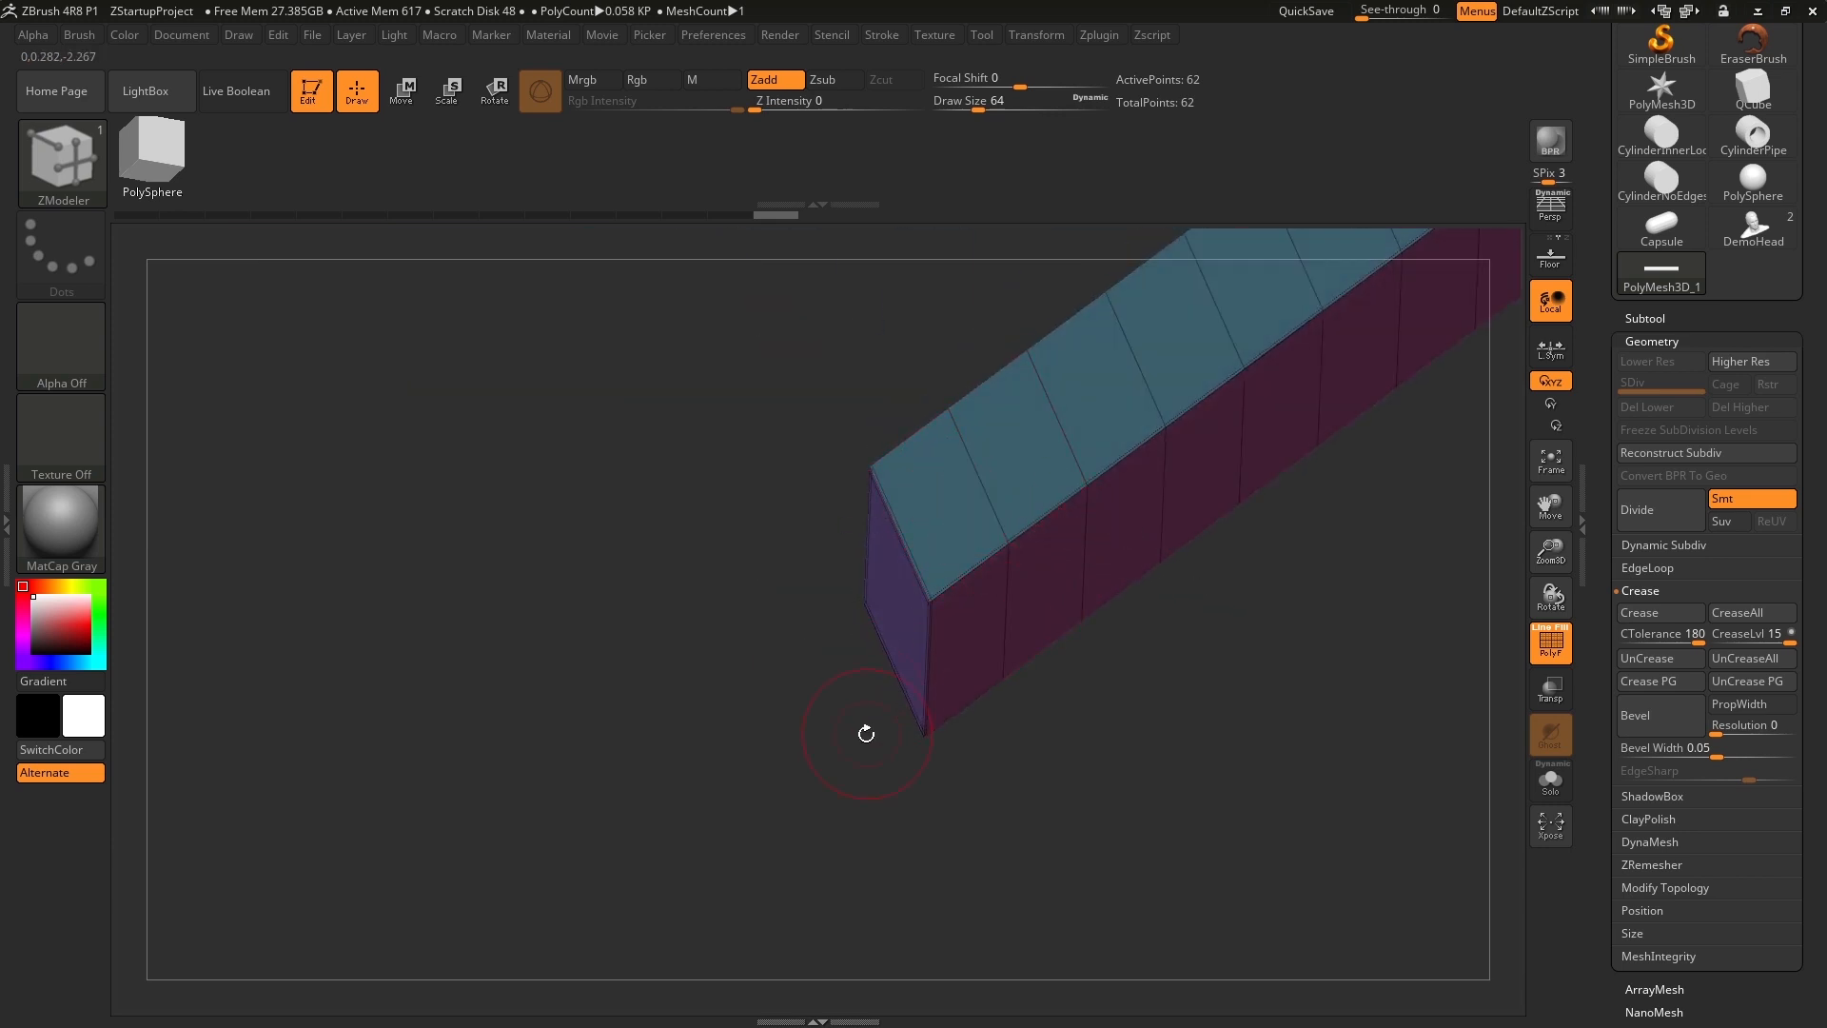
drag(1043, 808, 1117, 612)
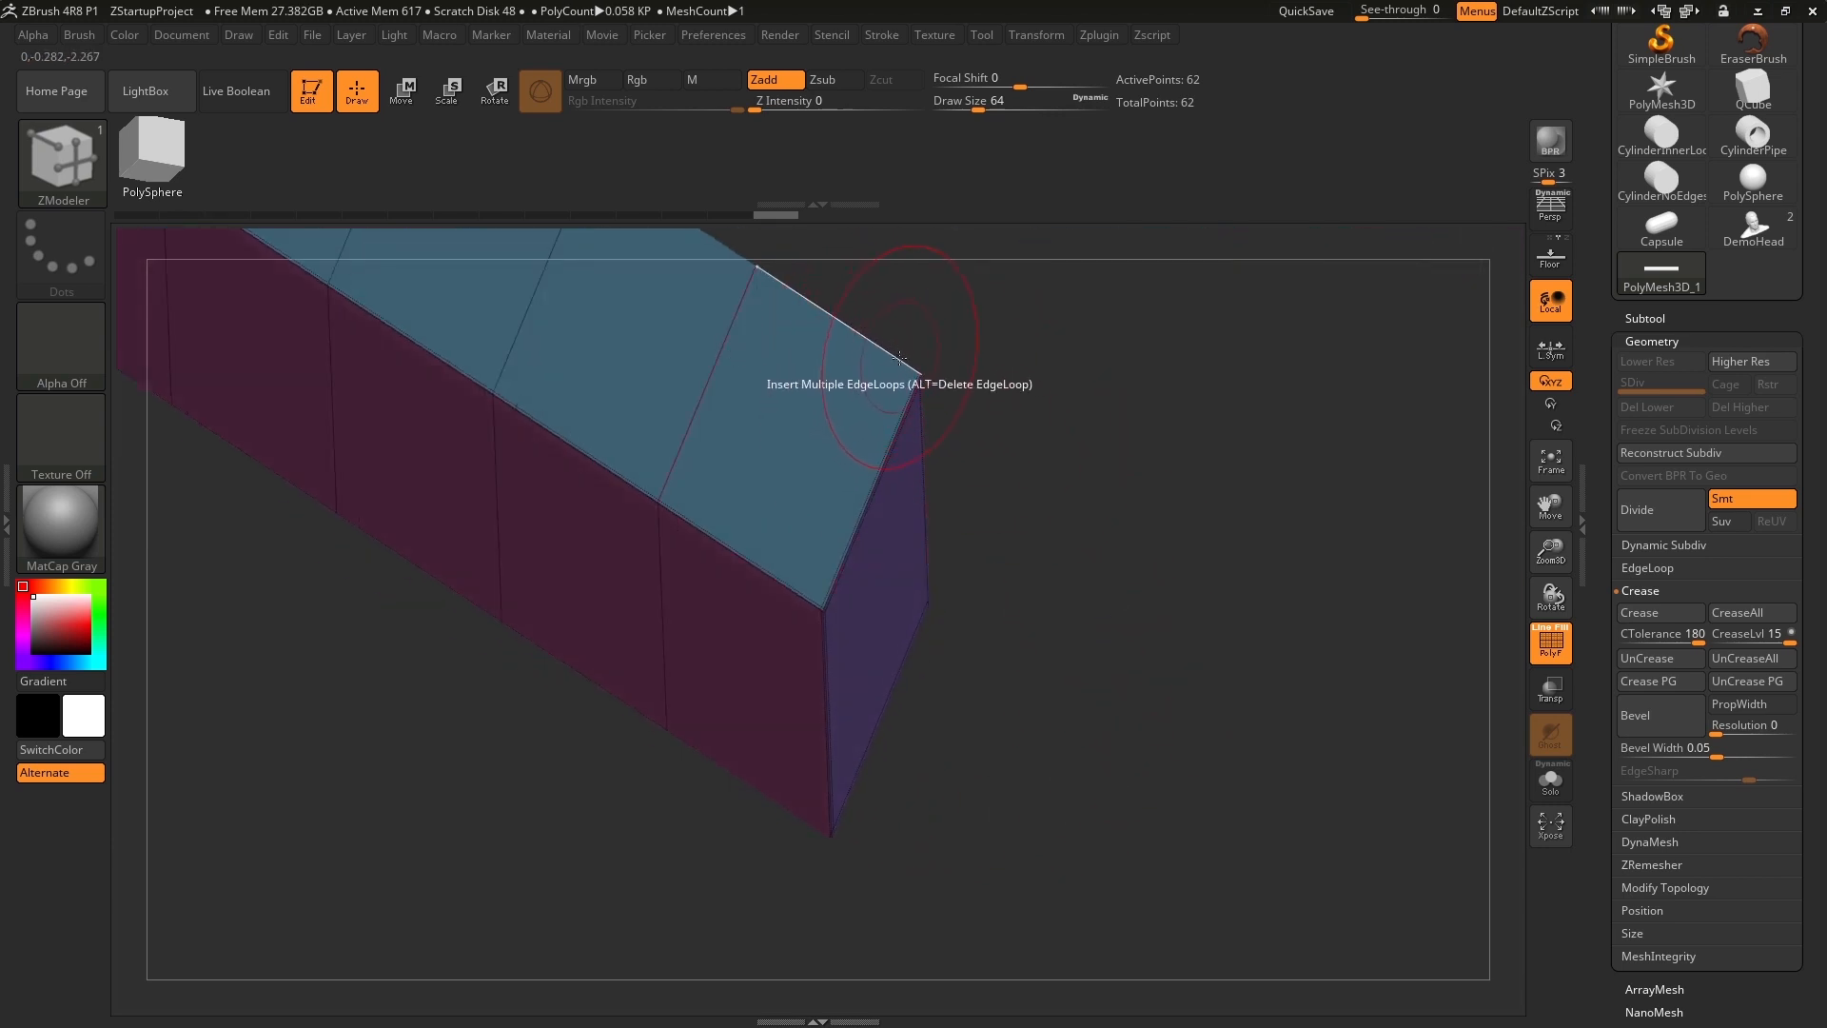
alt+drag(1020, 416, 1141, 546)
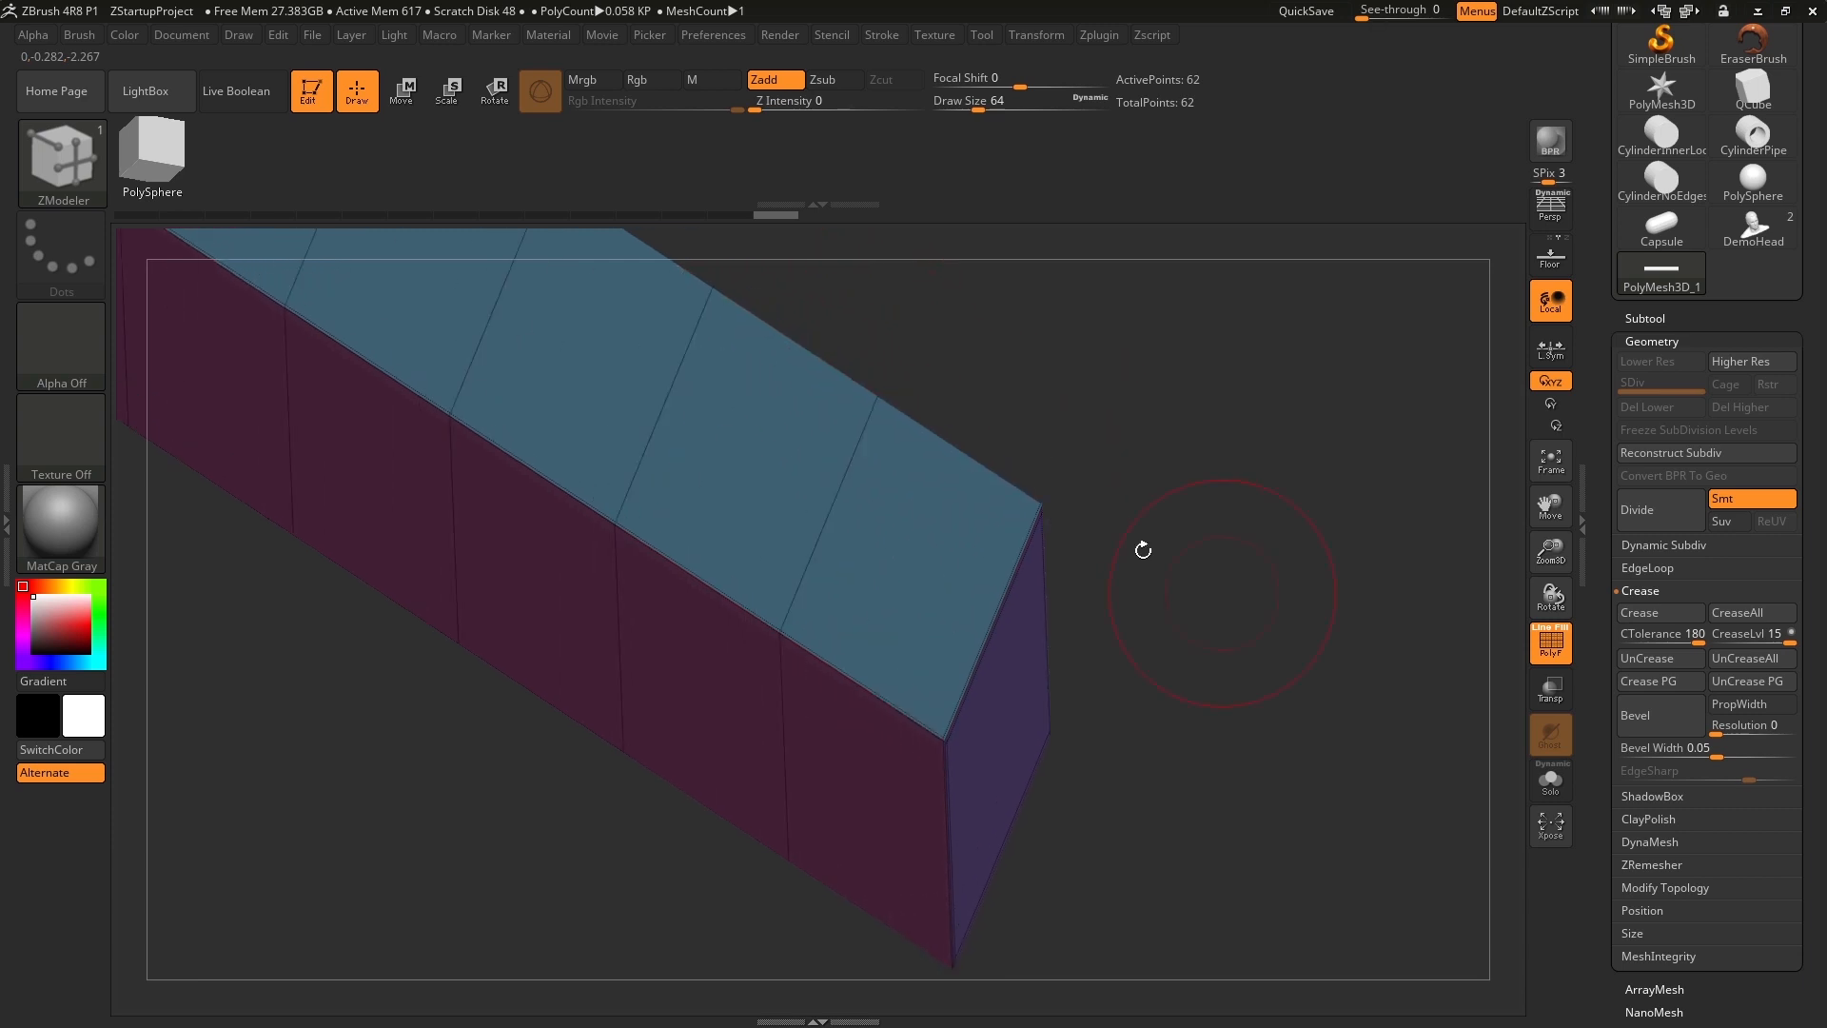
Turn on Dynamic Subdivision for the bar with the default smoothing and view its rounded shape.
alt+drag(1276, 641, 1221, 488)
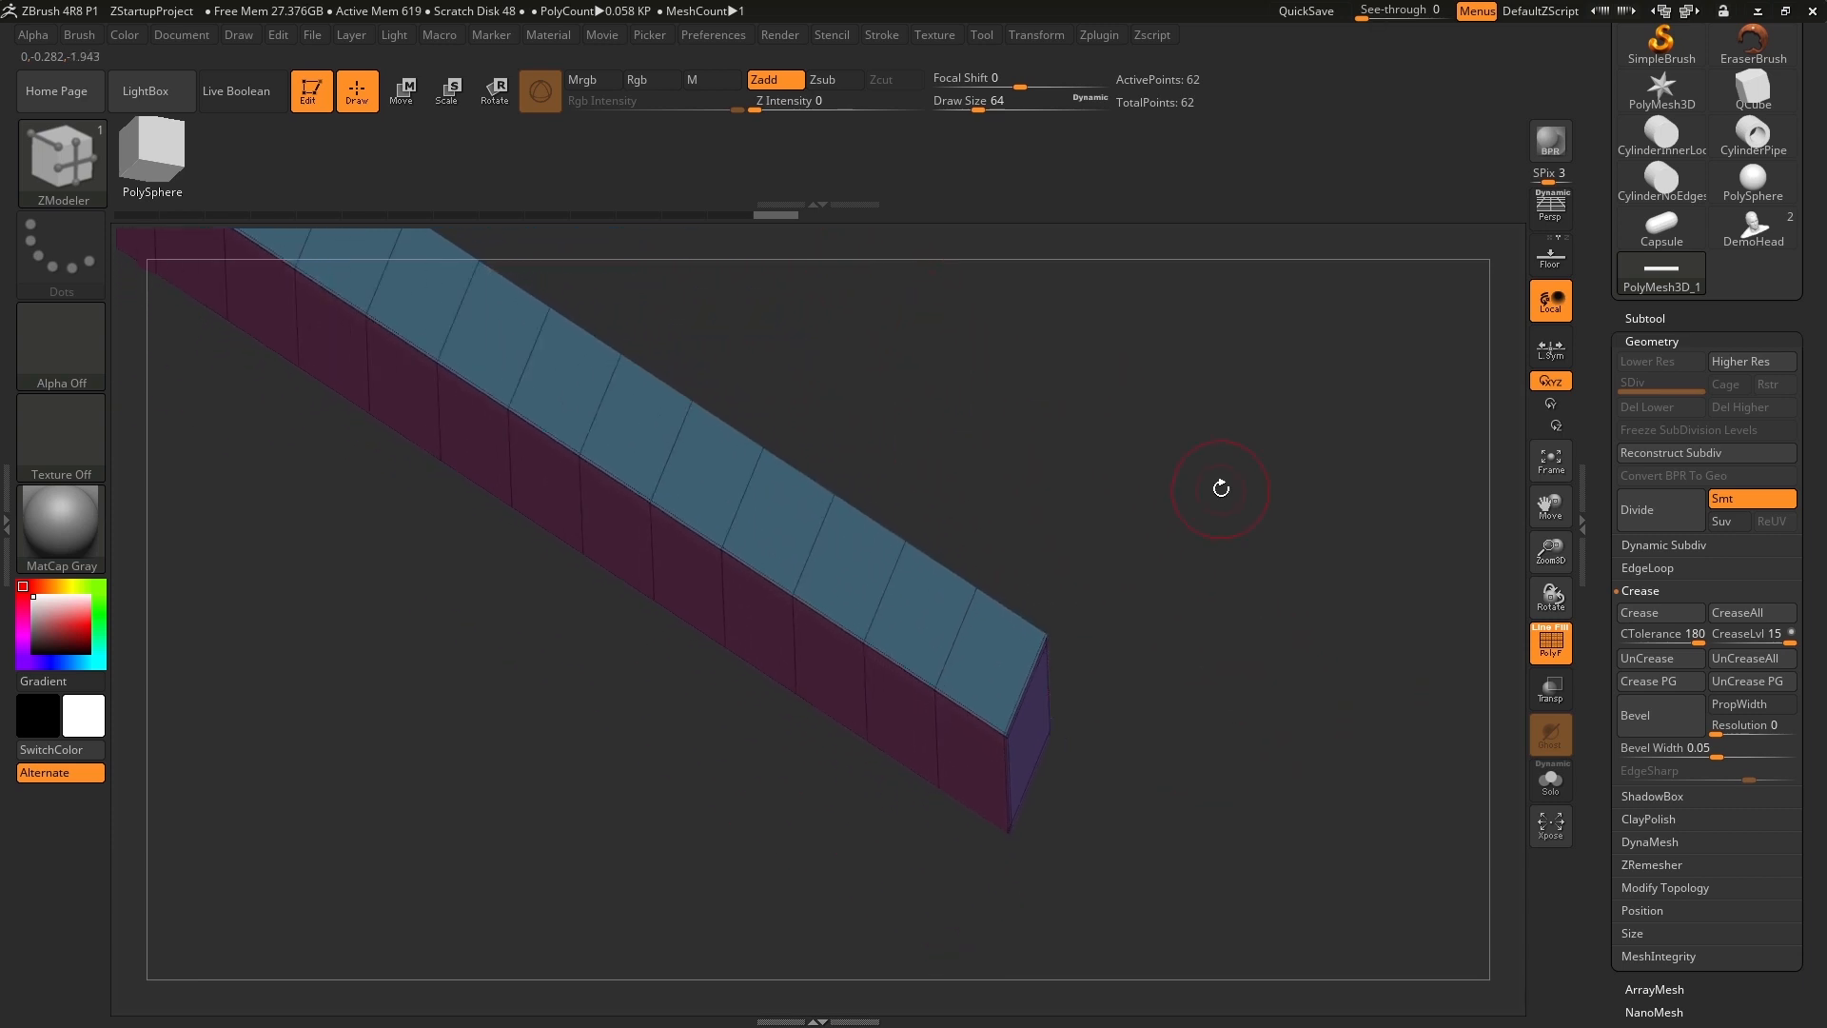
click(1661, 545)
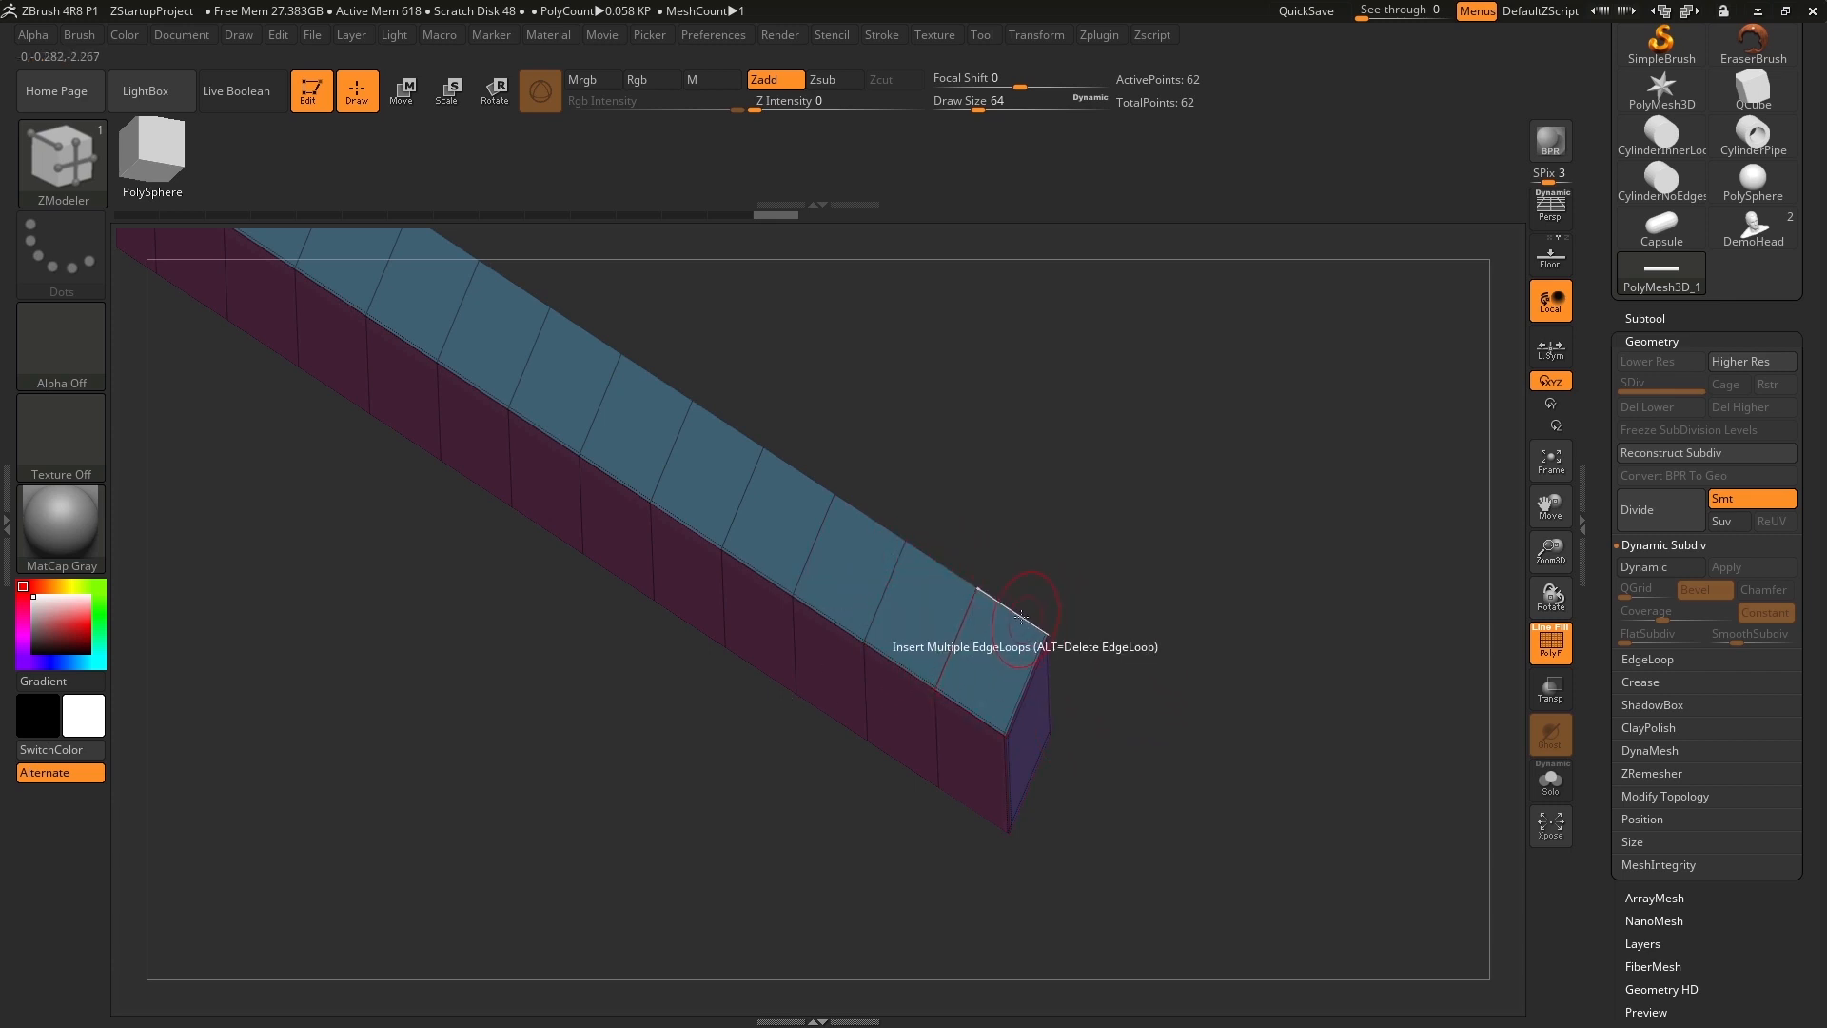
click(1661, 574)
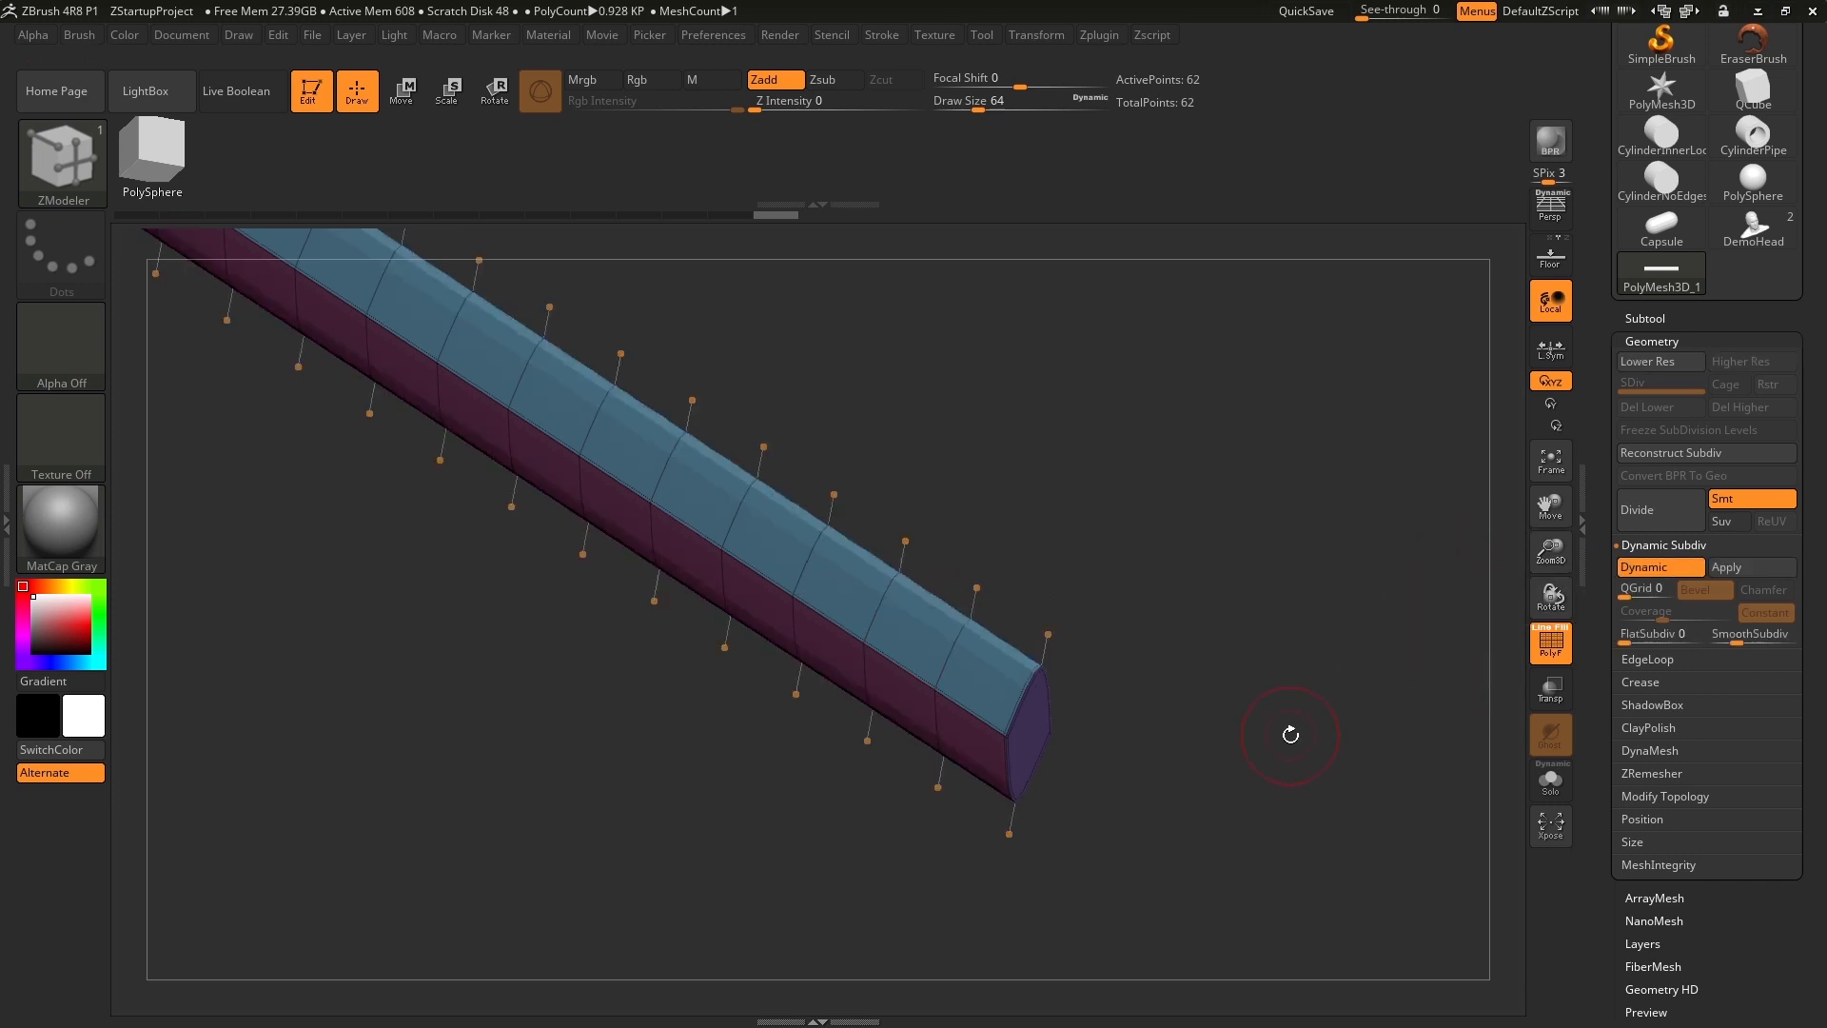
drag(1290, 733, 1267, 669)
drag(1295, 734, 1435, 641)
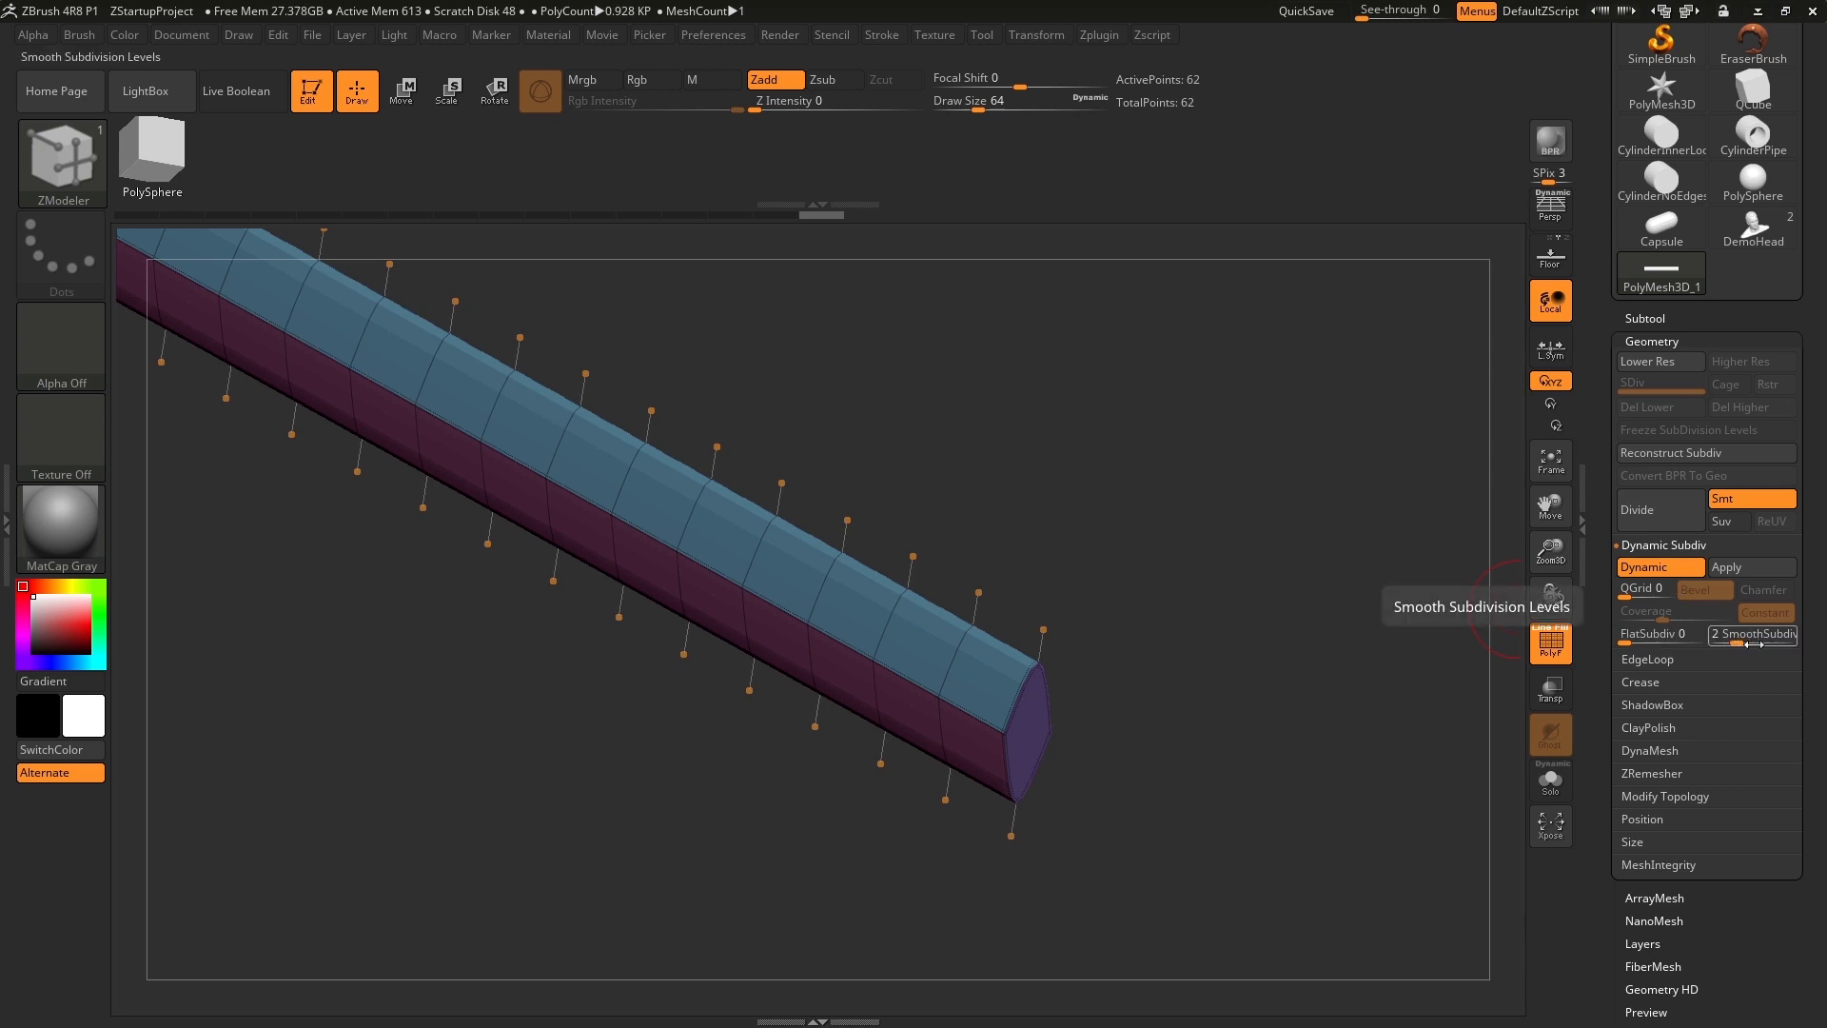
drag(1153, 629, 1158, 605)
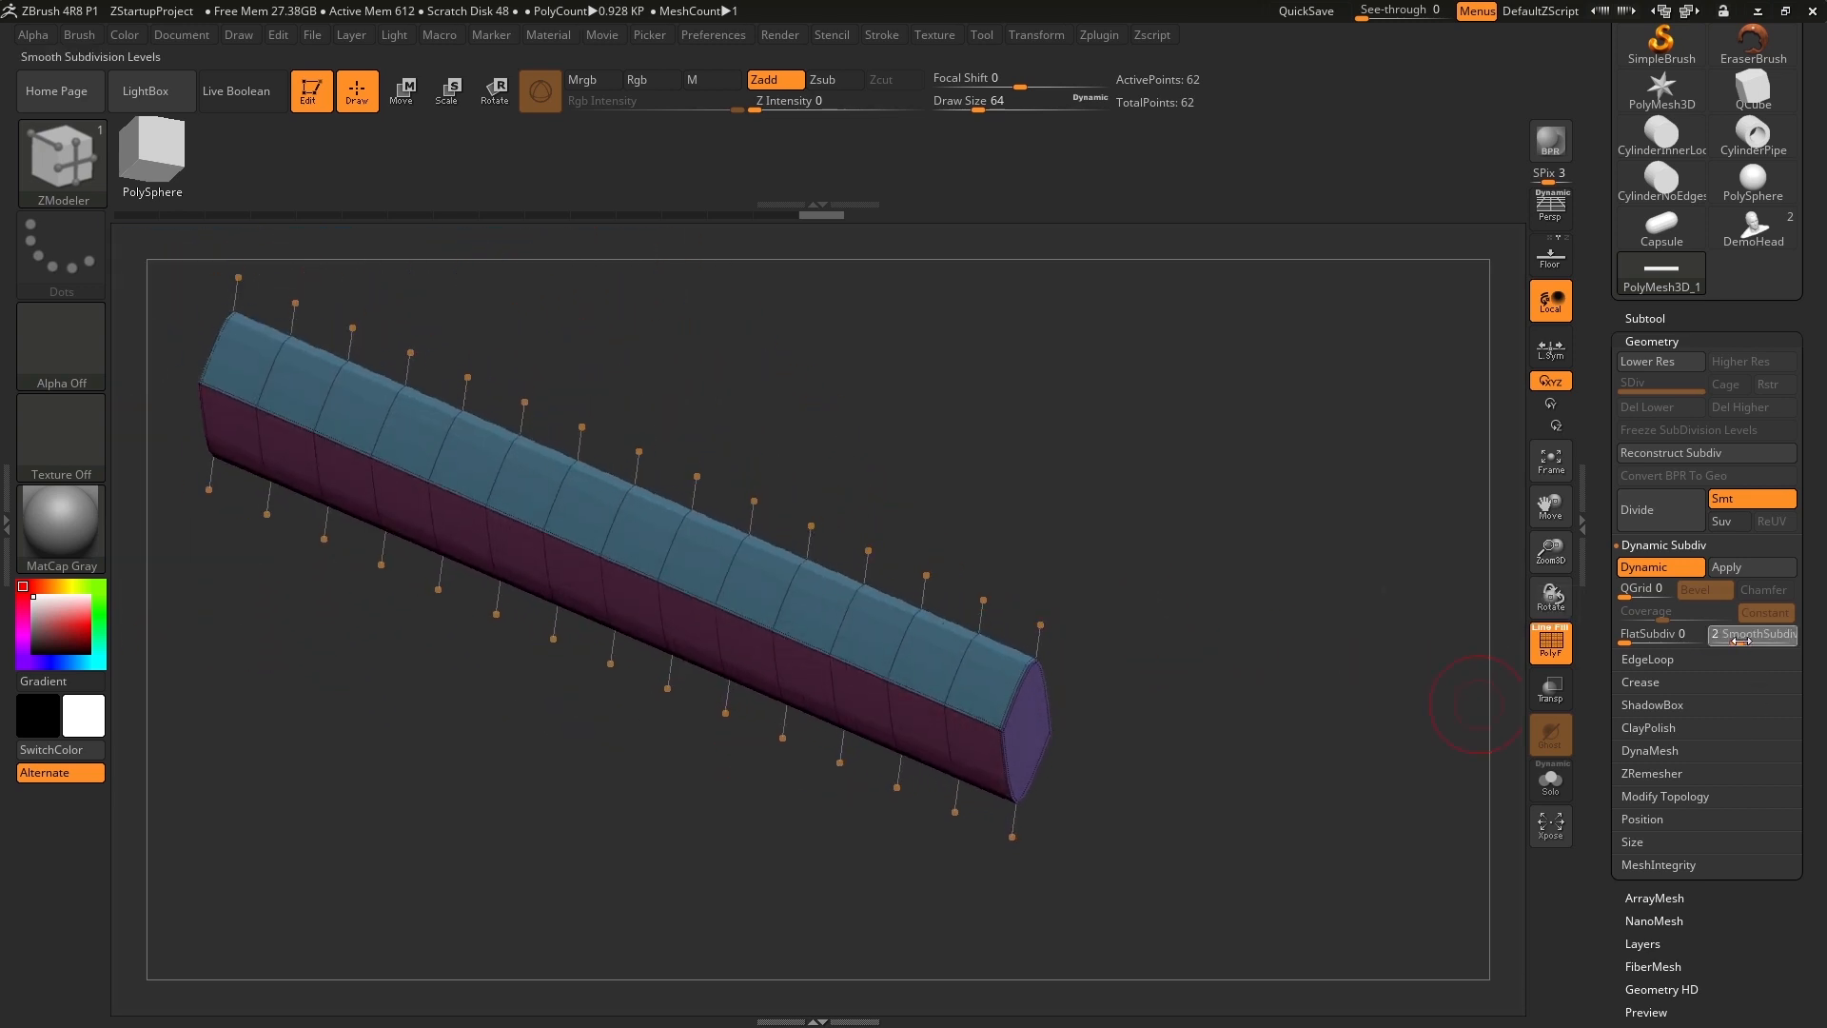
alt+drag(1163, 591, 1151, 672)
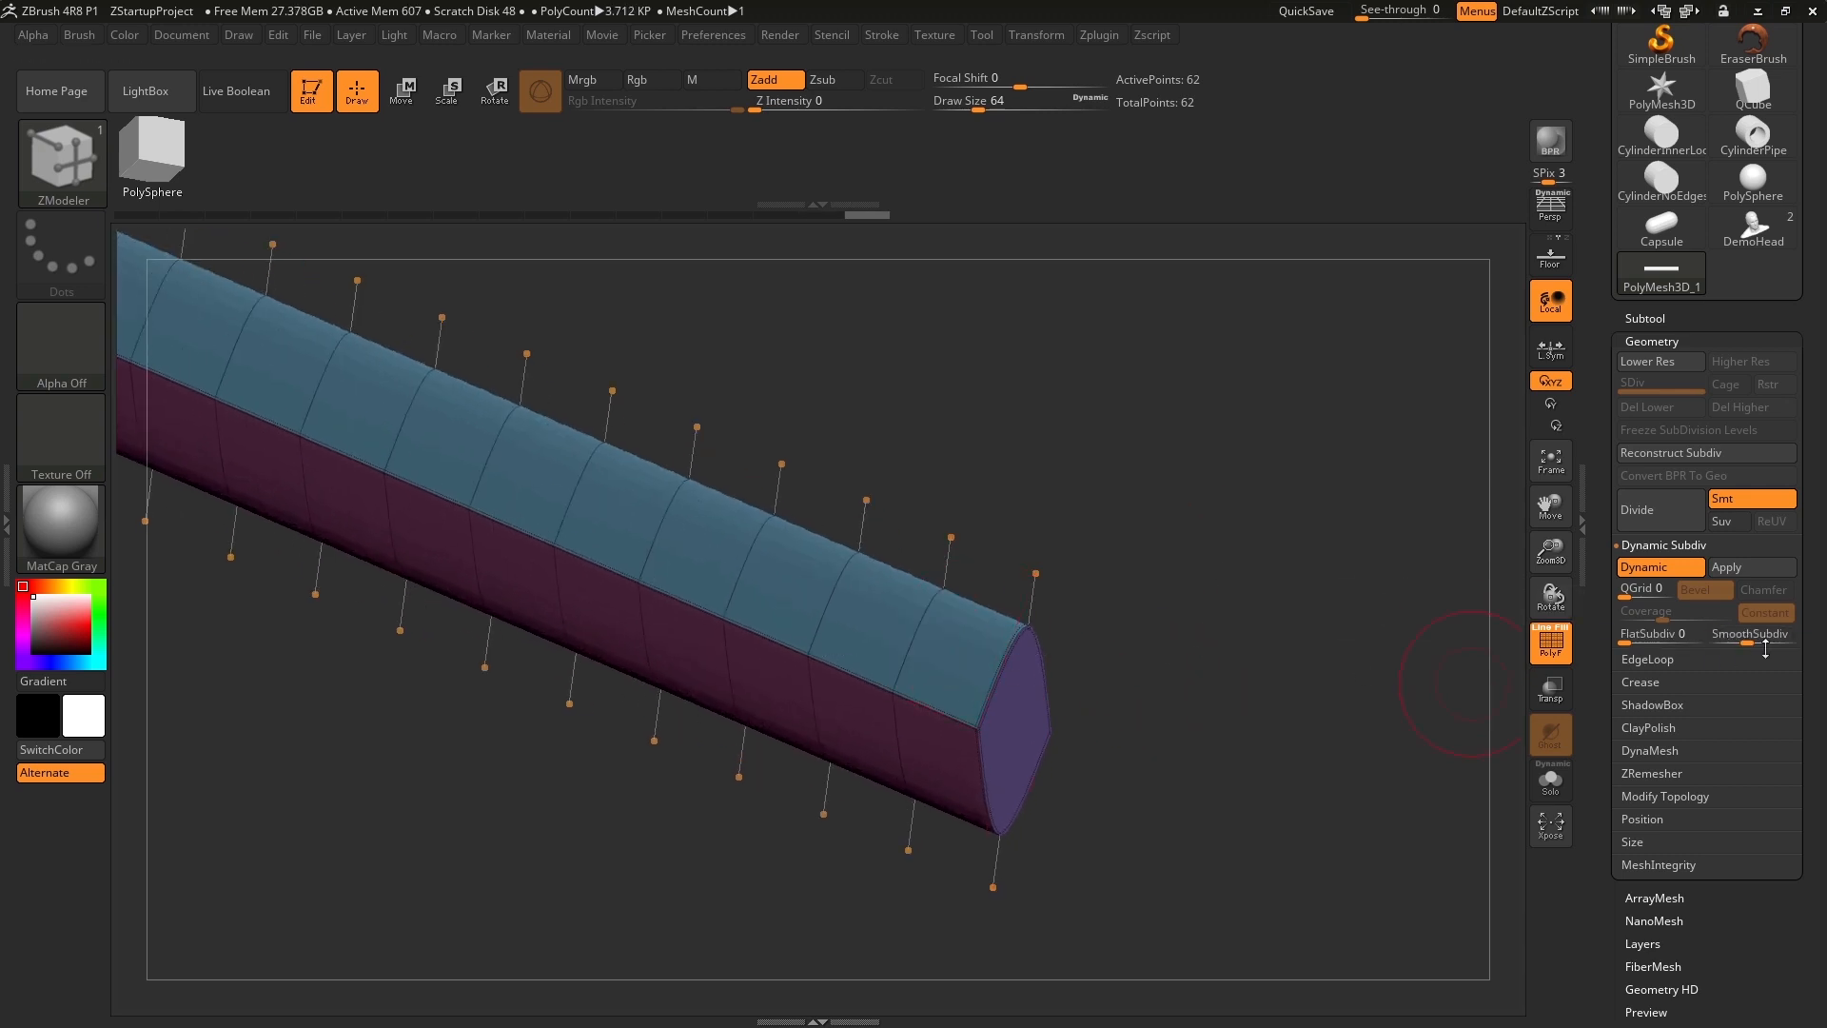
Try SmoothSubdiv levels 4 and 7 on the bar for comparison and return the setting to 2.
drag(1748, 644, 1758, 644)
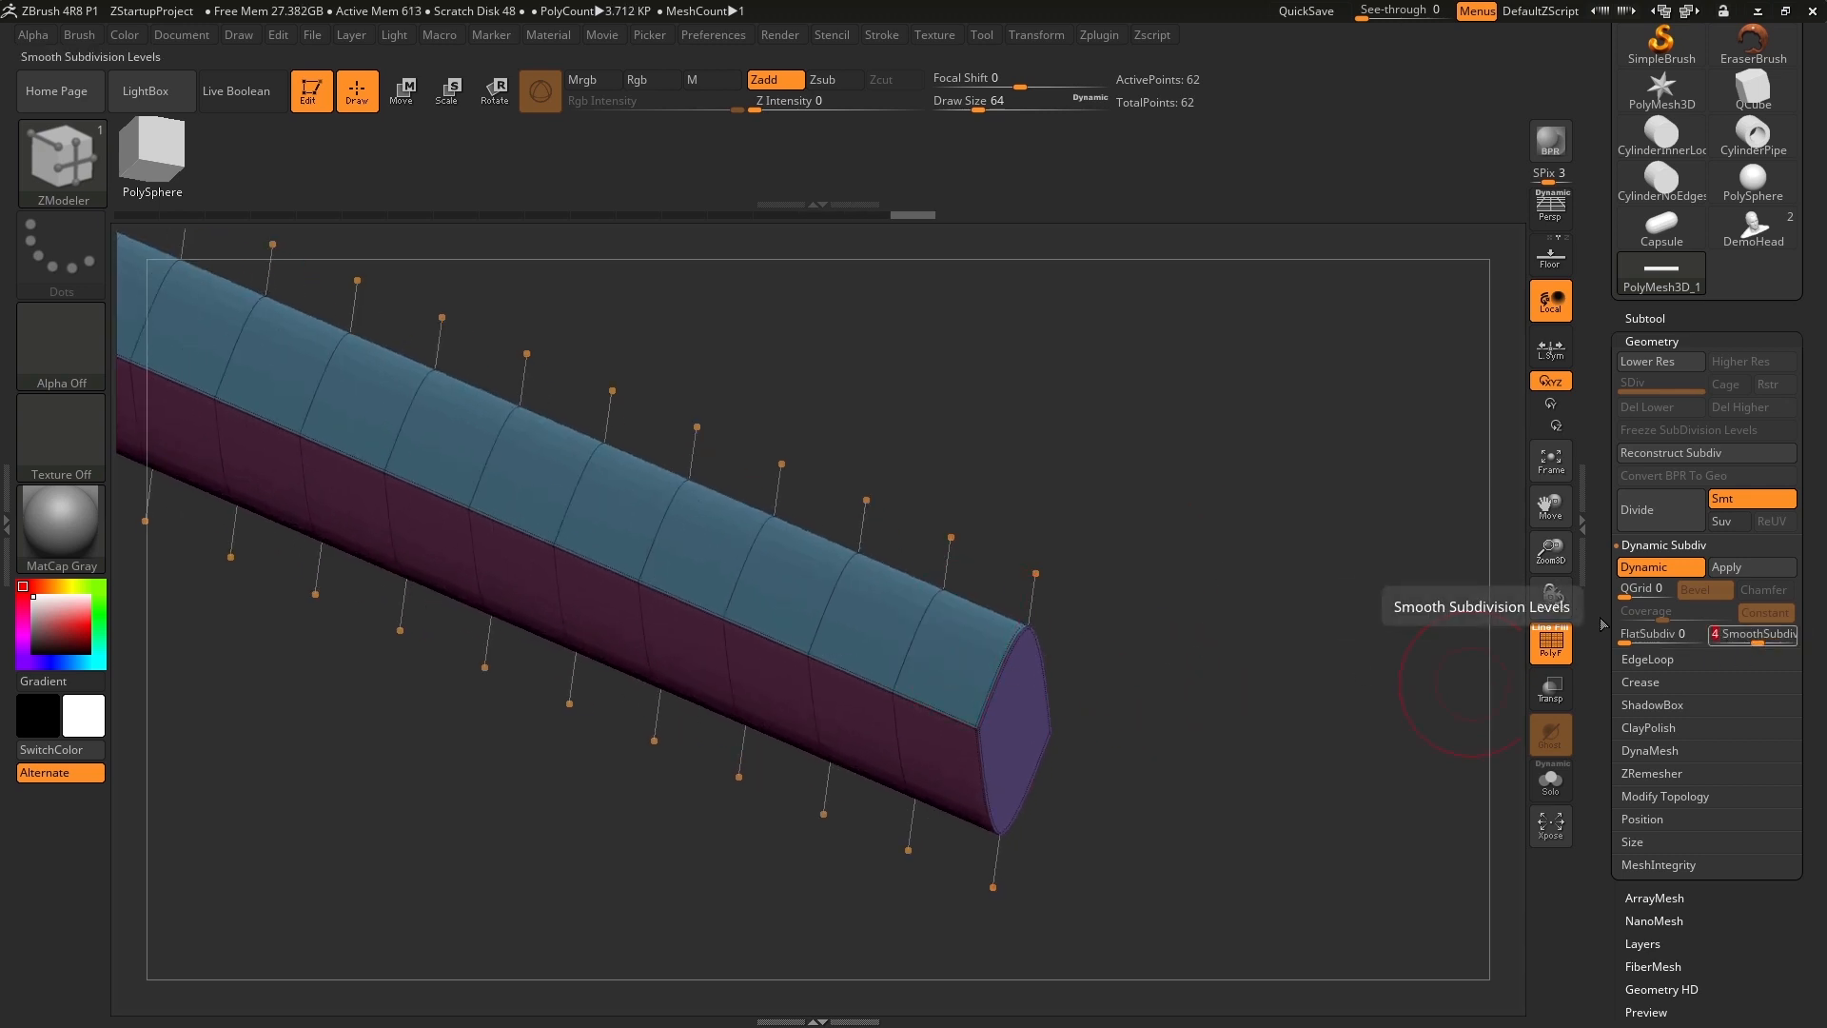
drag(1126, 574, 1247, 608)
drag(1756, 641, 1739, 641)
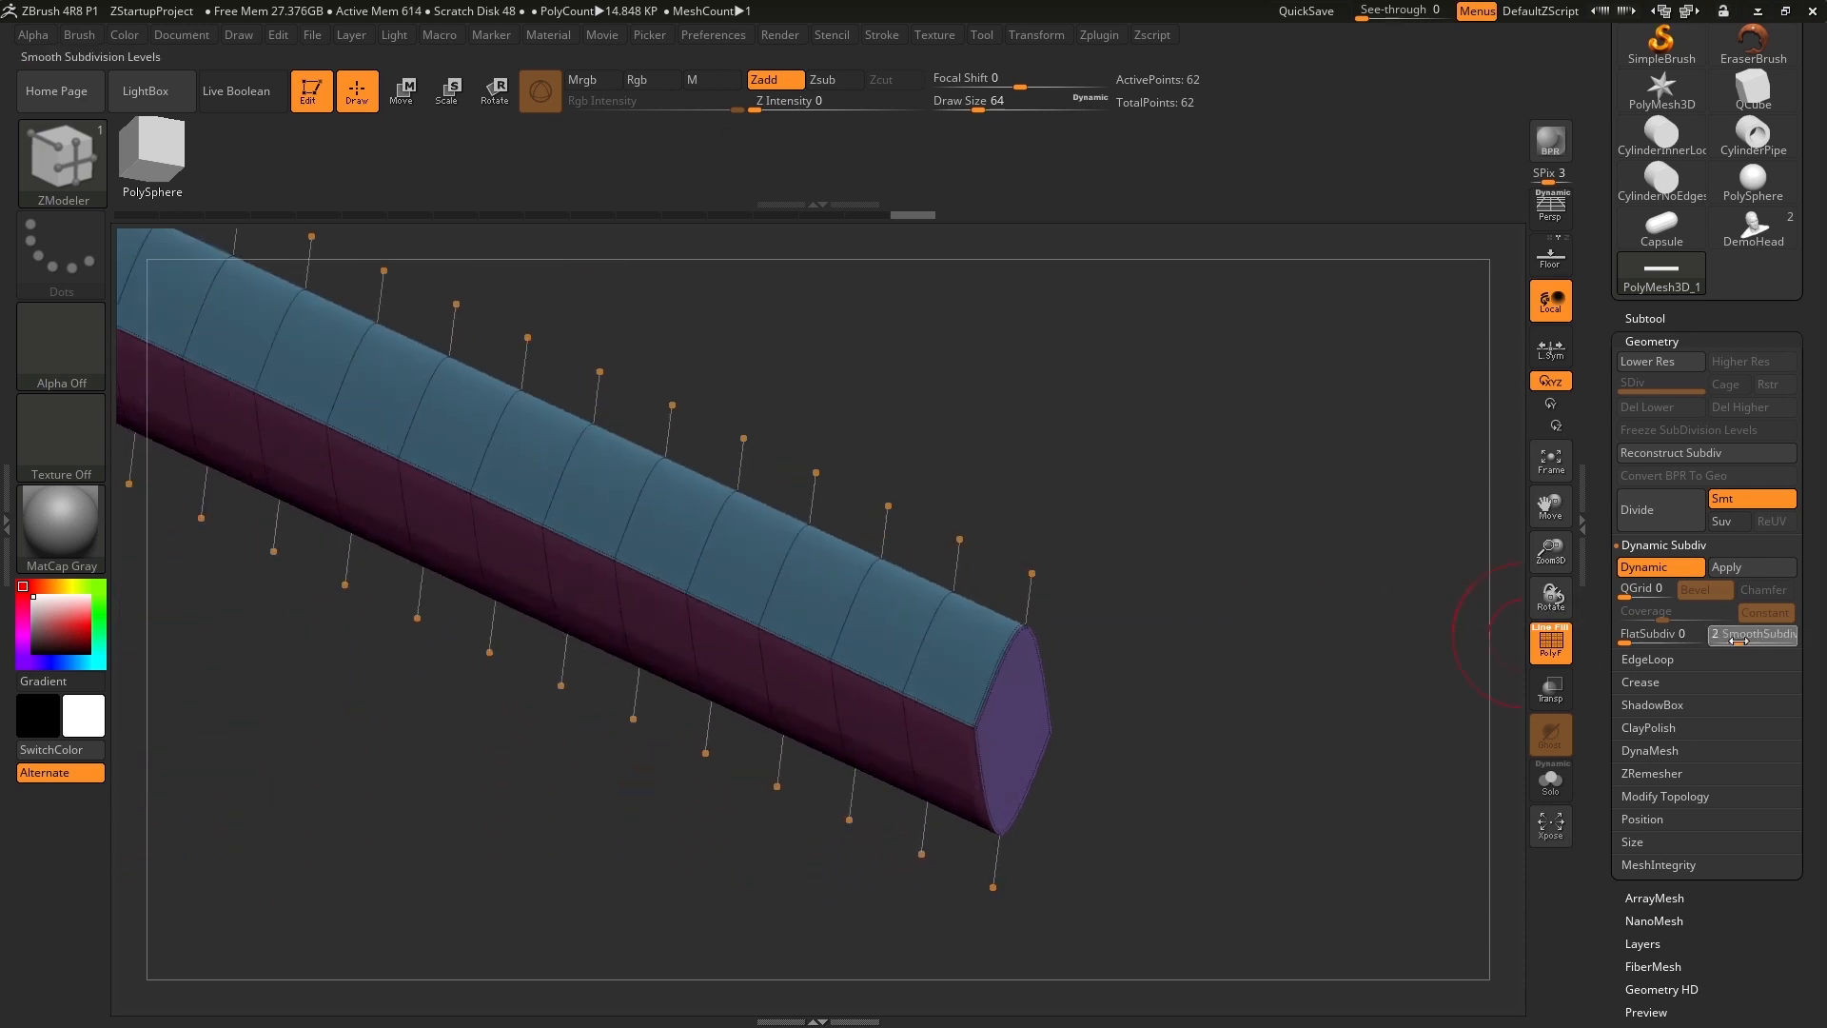
drag(1217, 747, 1308, 608)
drag(1296, 715, 1260, 754)
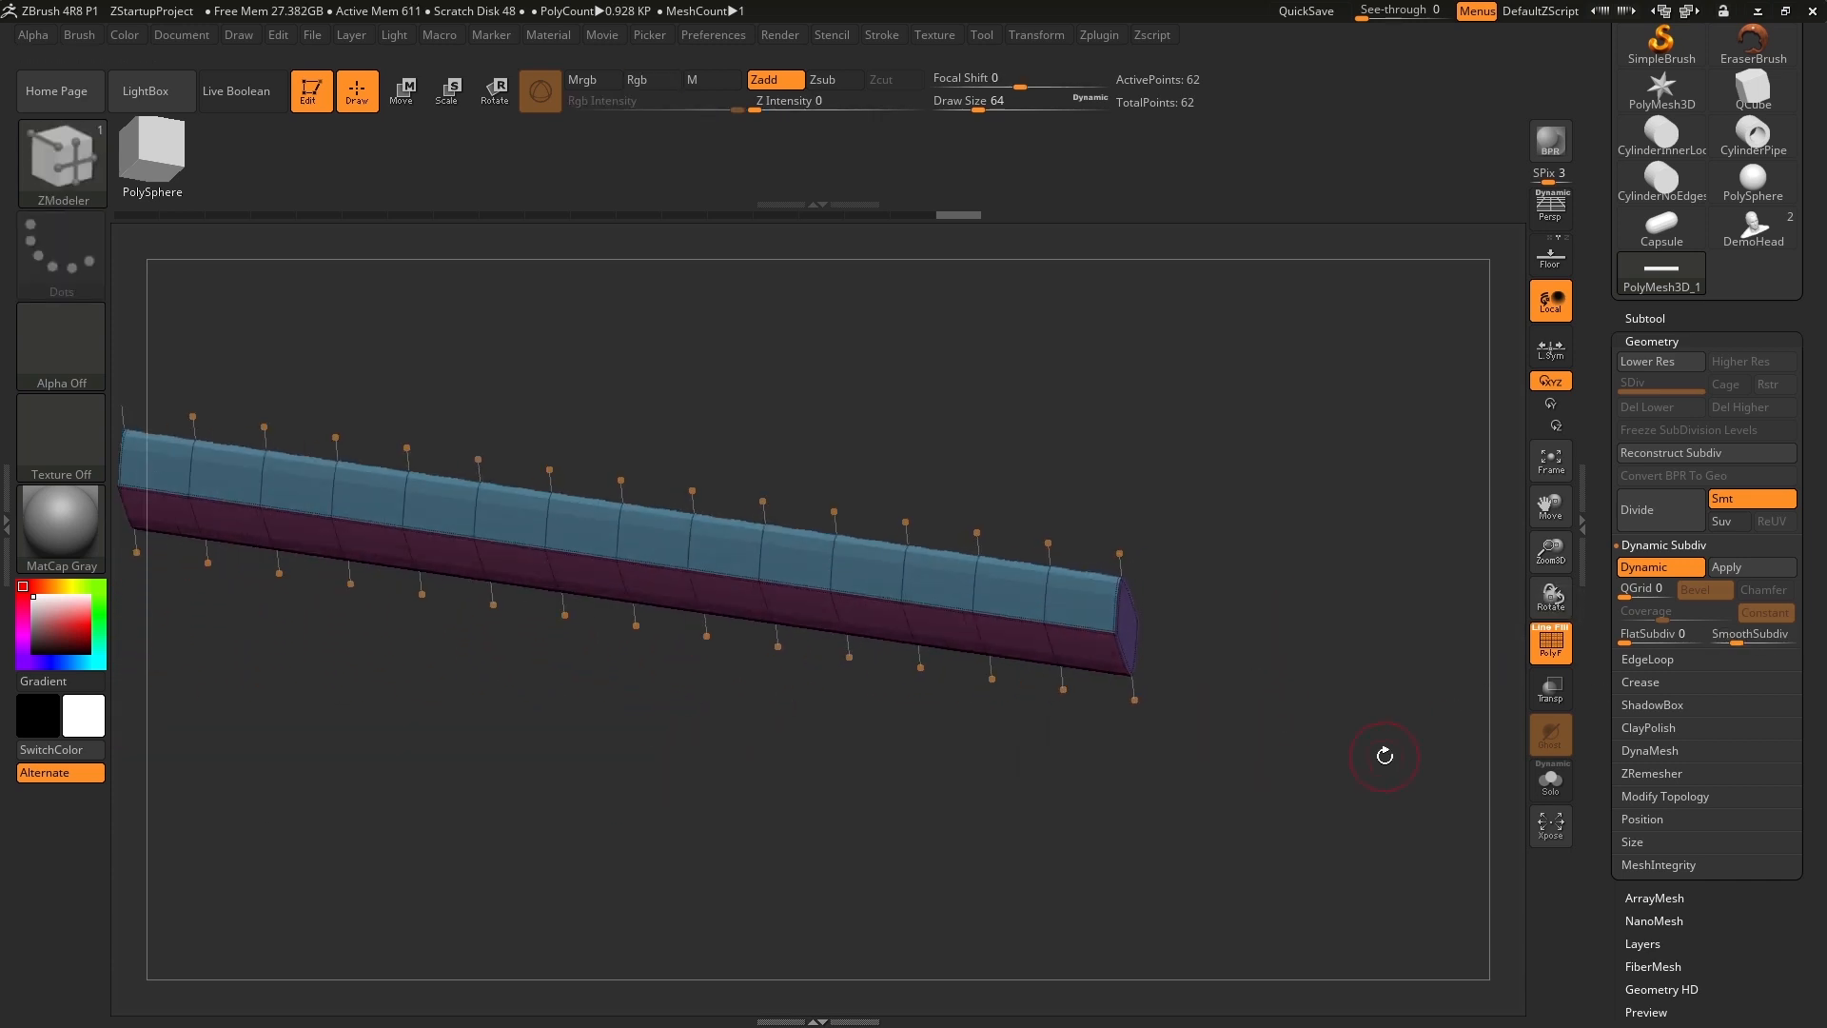
drag(1775, 648, 1796, 644)
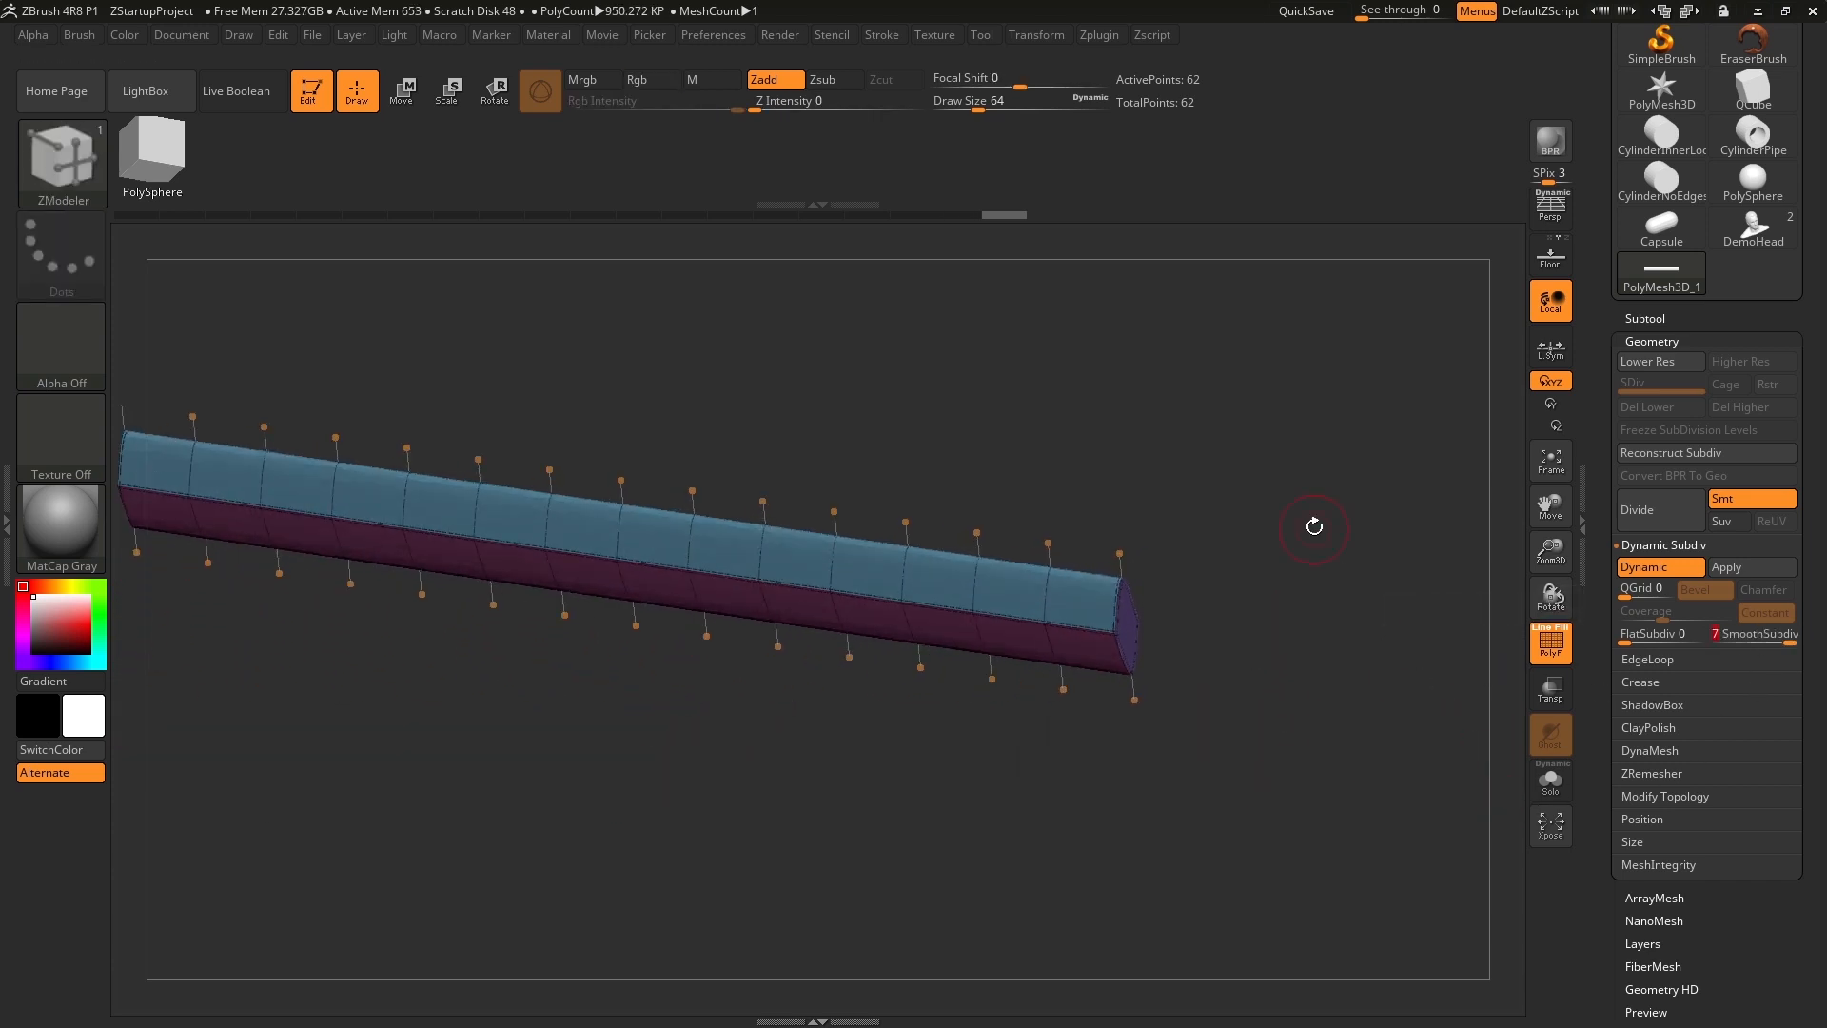
alt+drag(1314, 526, 1346, 694)
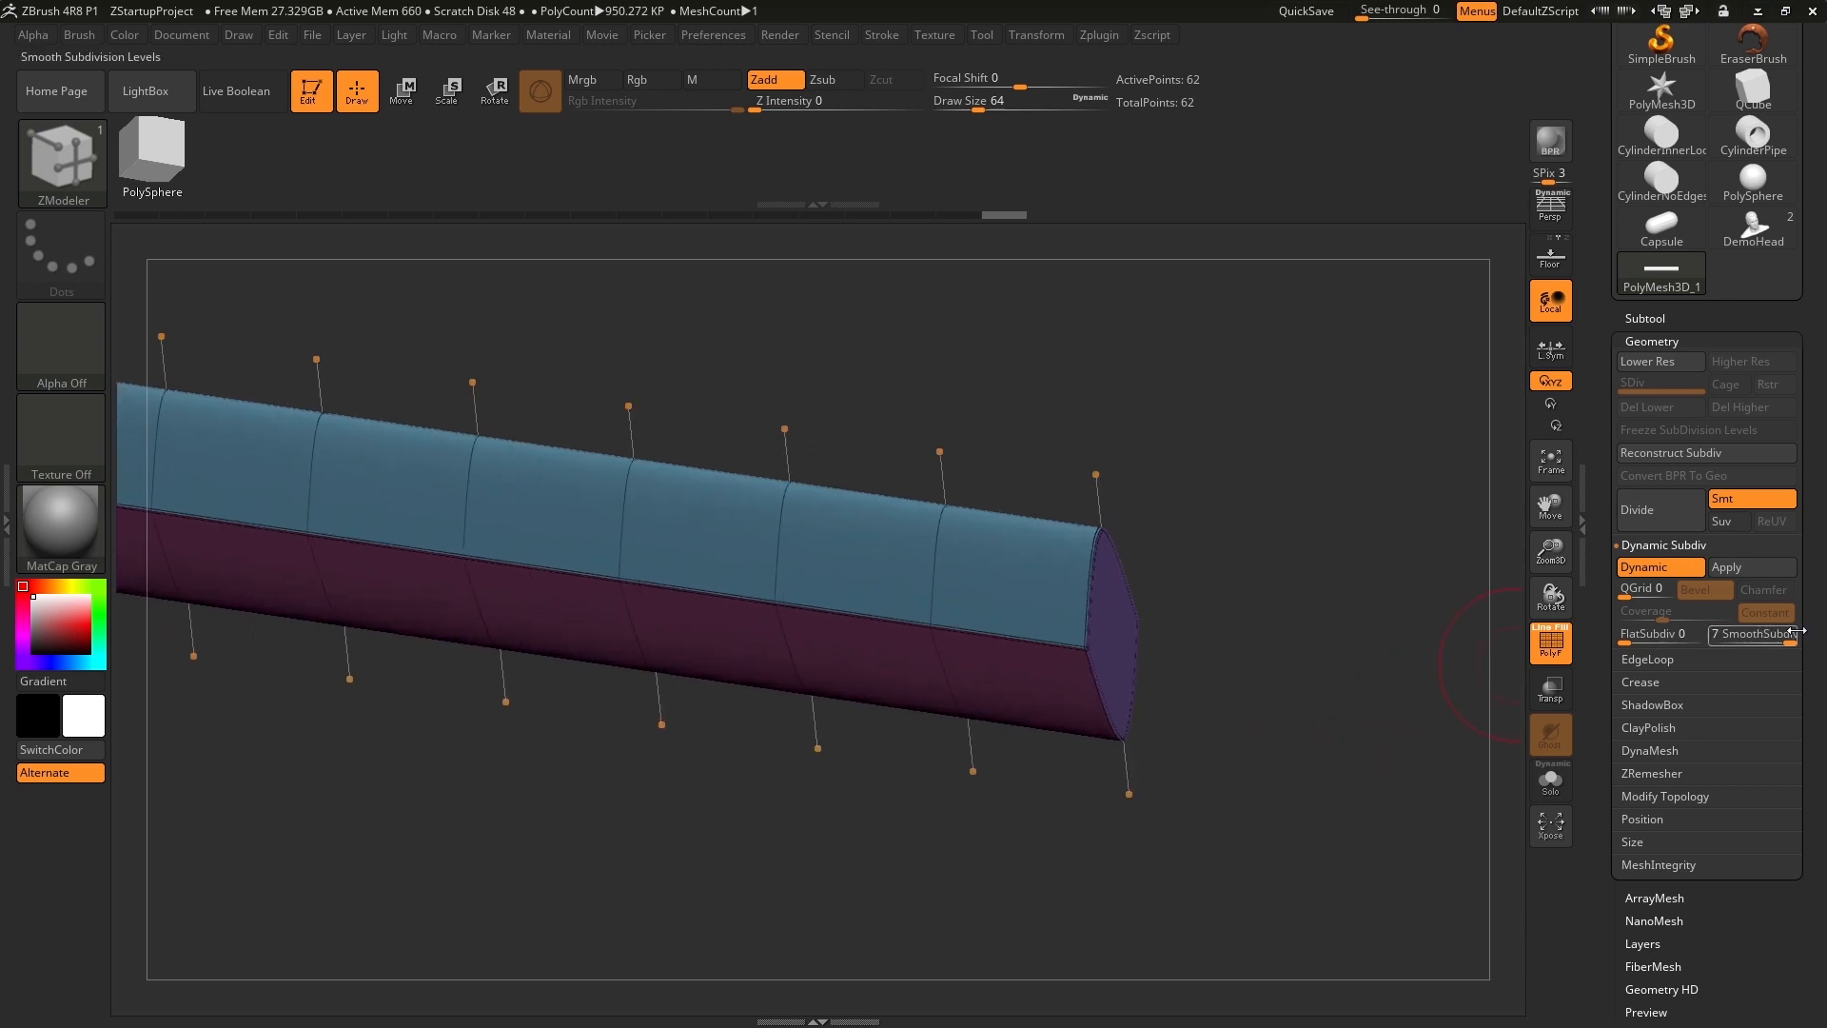
drag(1793, 643, 1759, 642)
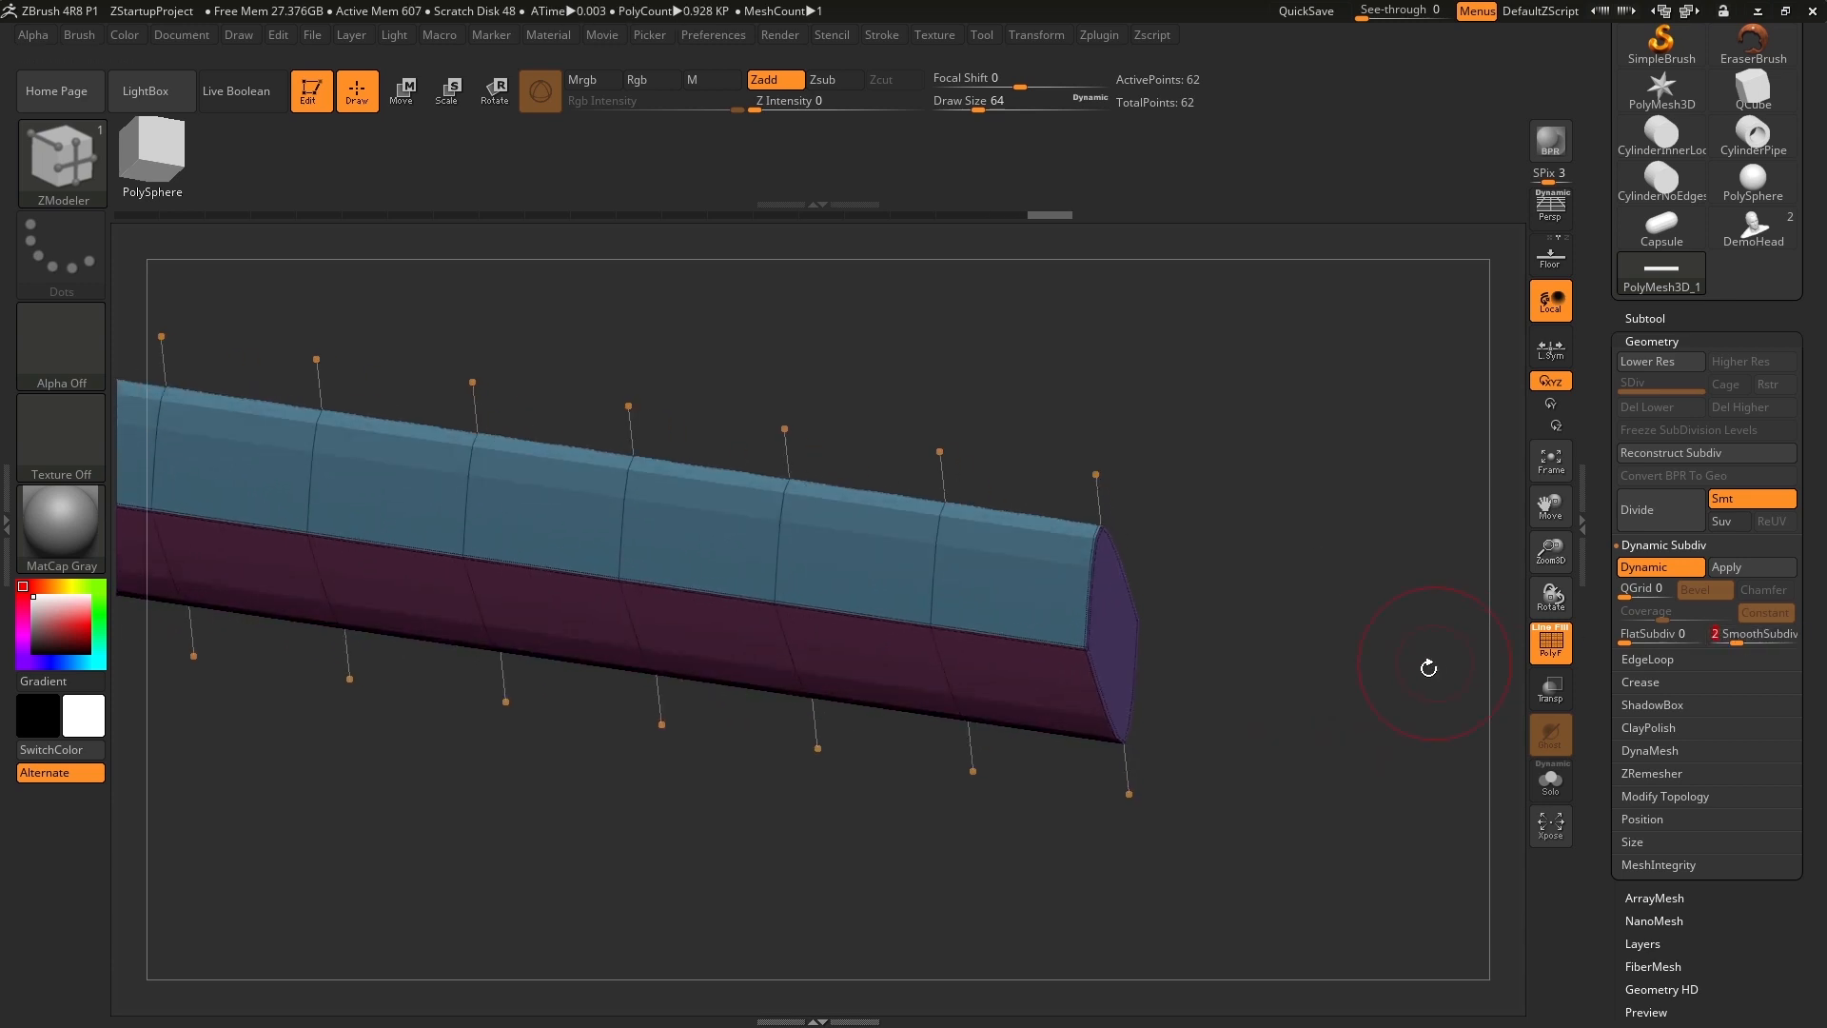
Examine the smoothed bar from several sides, checking which edges stay sharp and which round off.
alt+drag(1350, 710, 1311, 575)
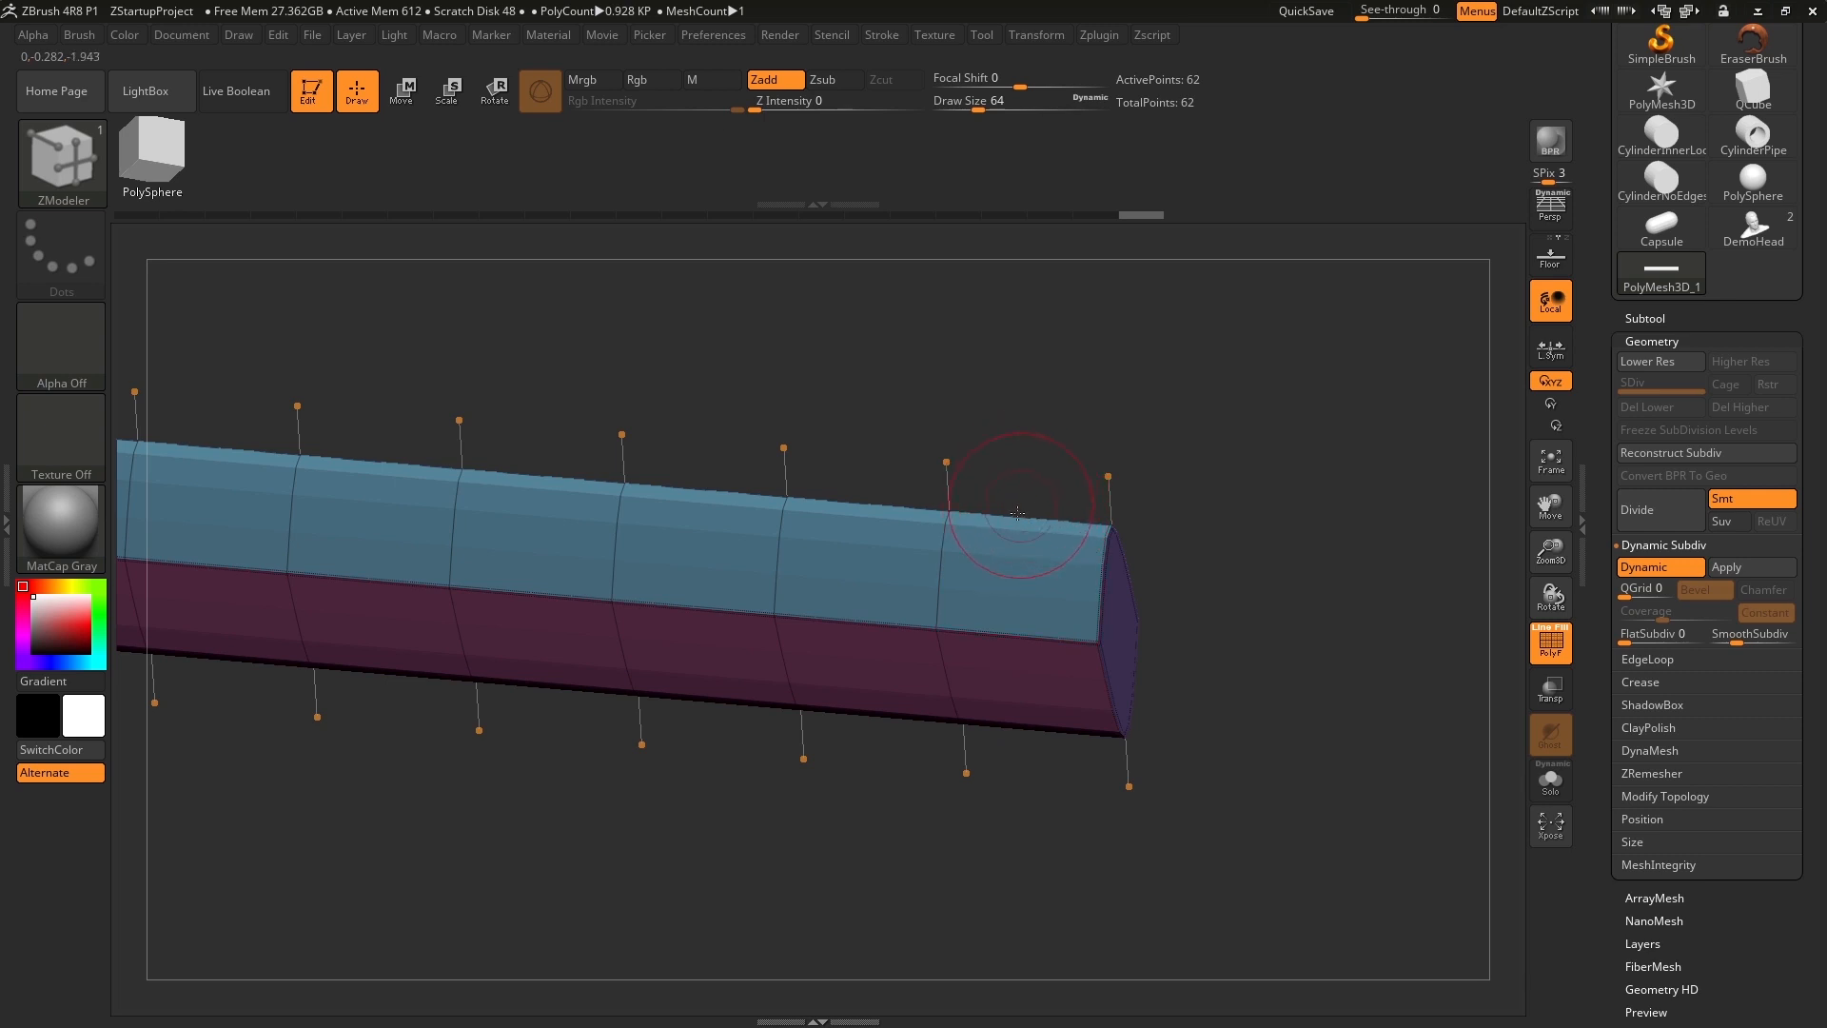
drag(1236, 681, 1228, 623)
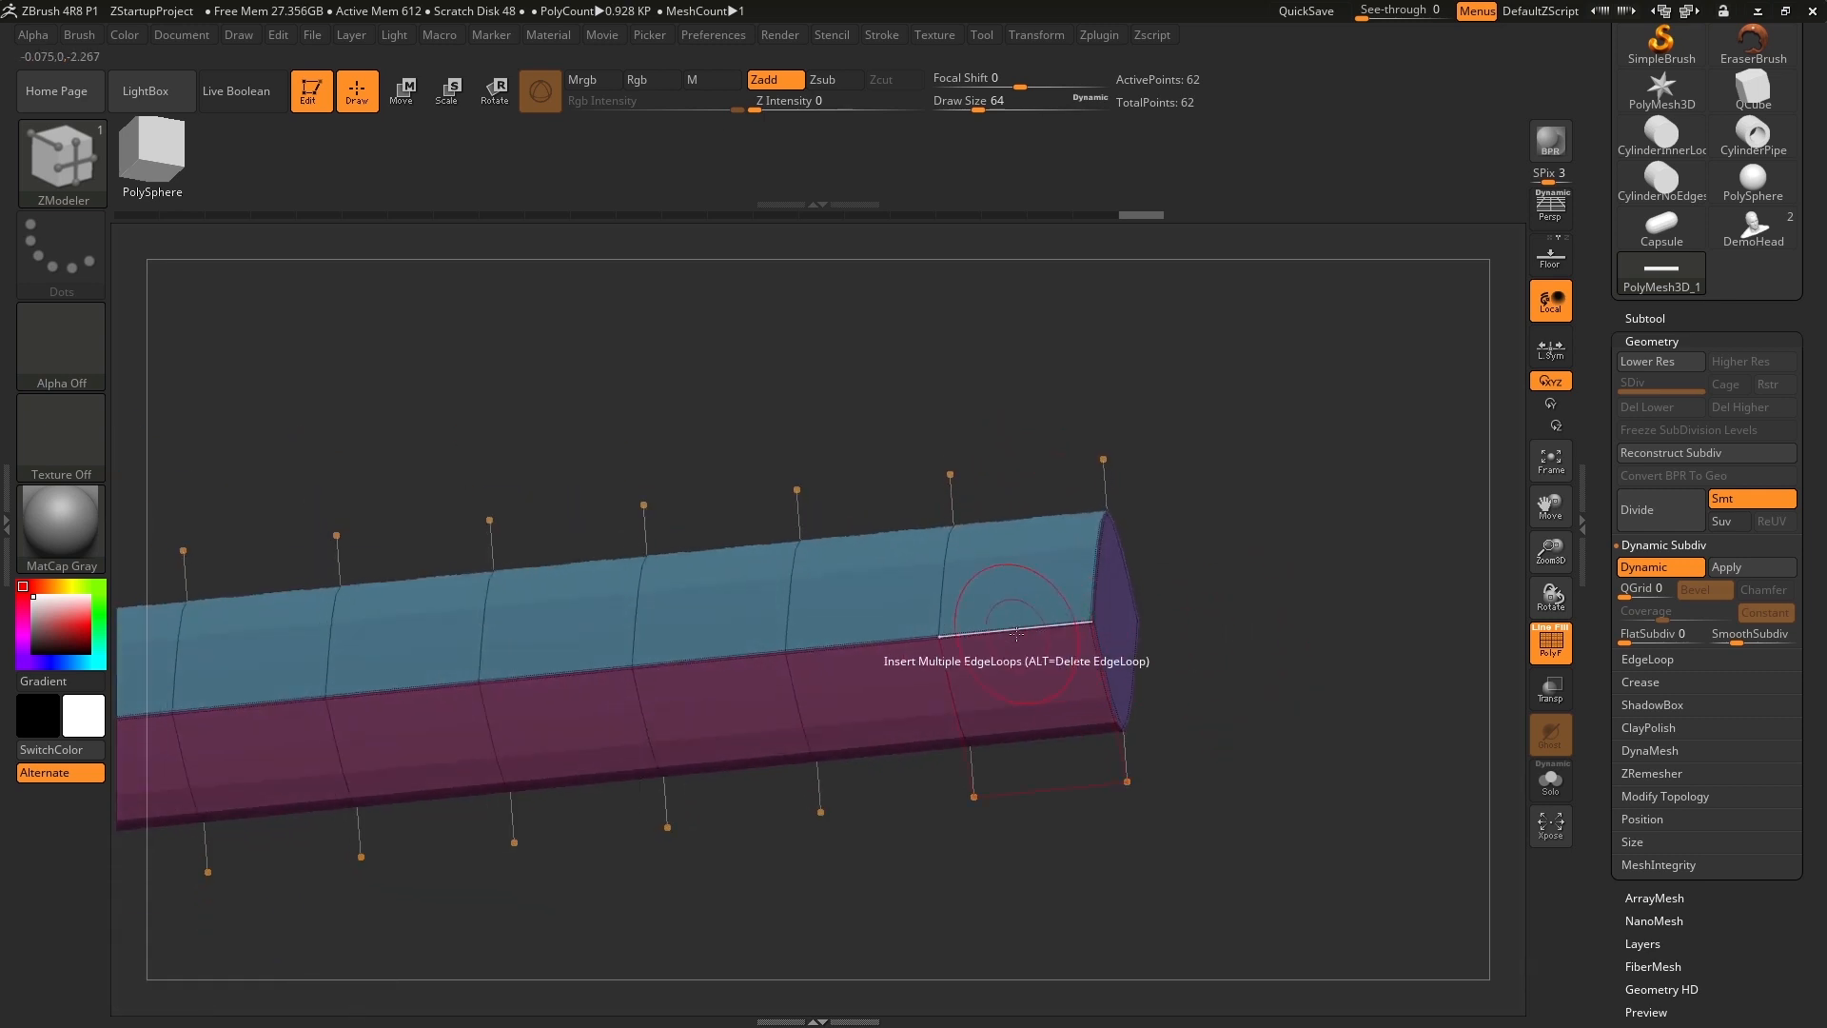
mouse_move(1350, 608)
mouse_down()
mouse_move(1357, 667)
mouse_move(1346, 619)
mouse_up()
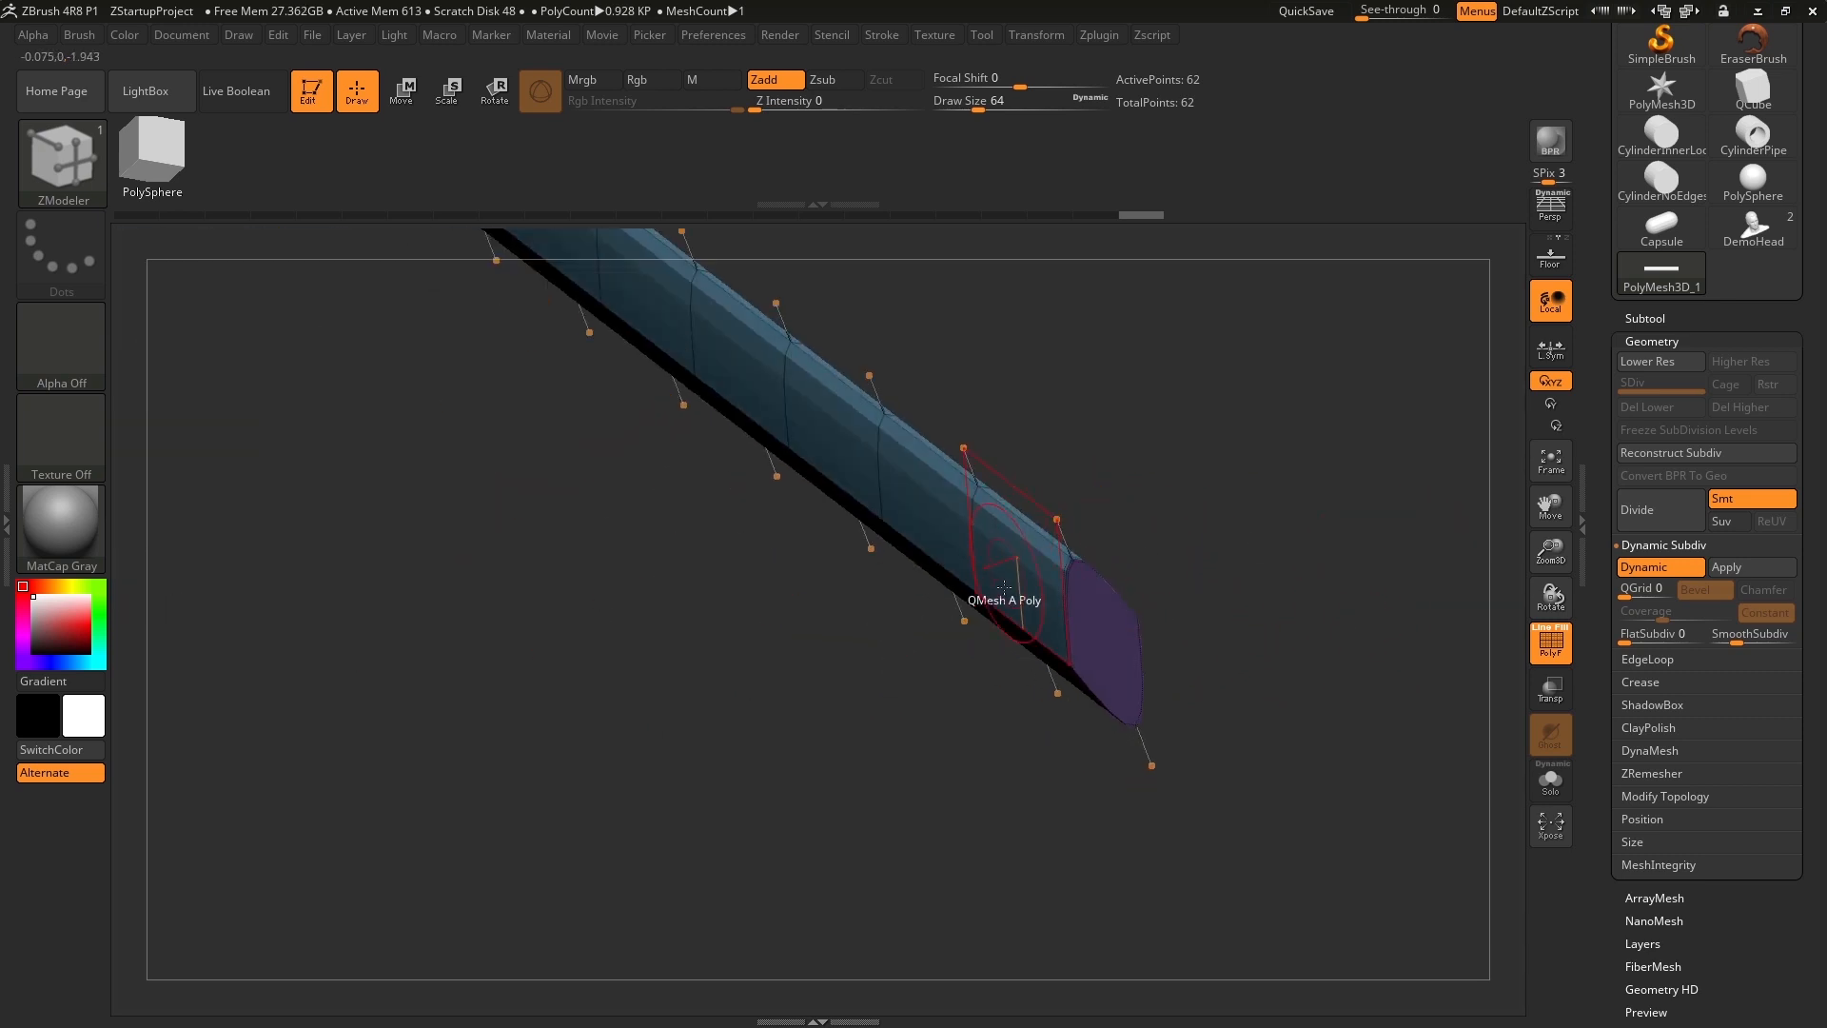
drag(1193, 530, 1119, 535)
drag(899, 678, 994, 656)
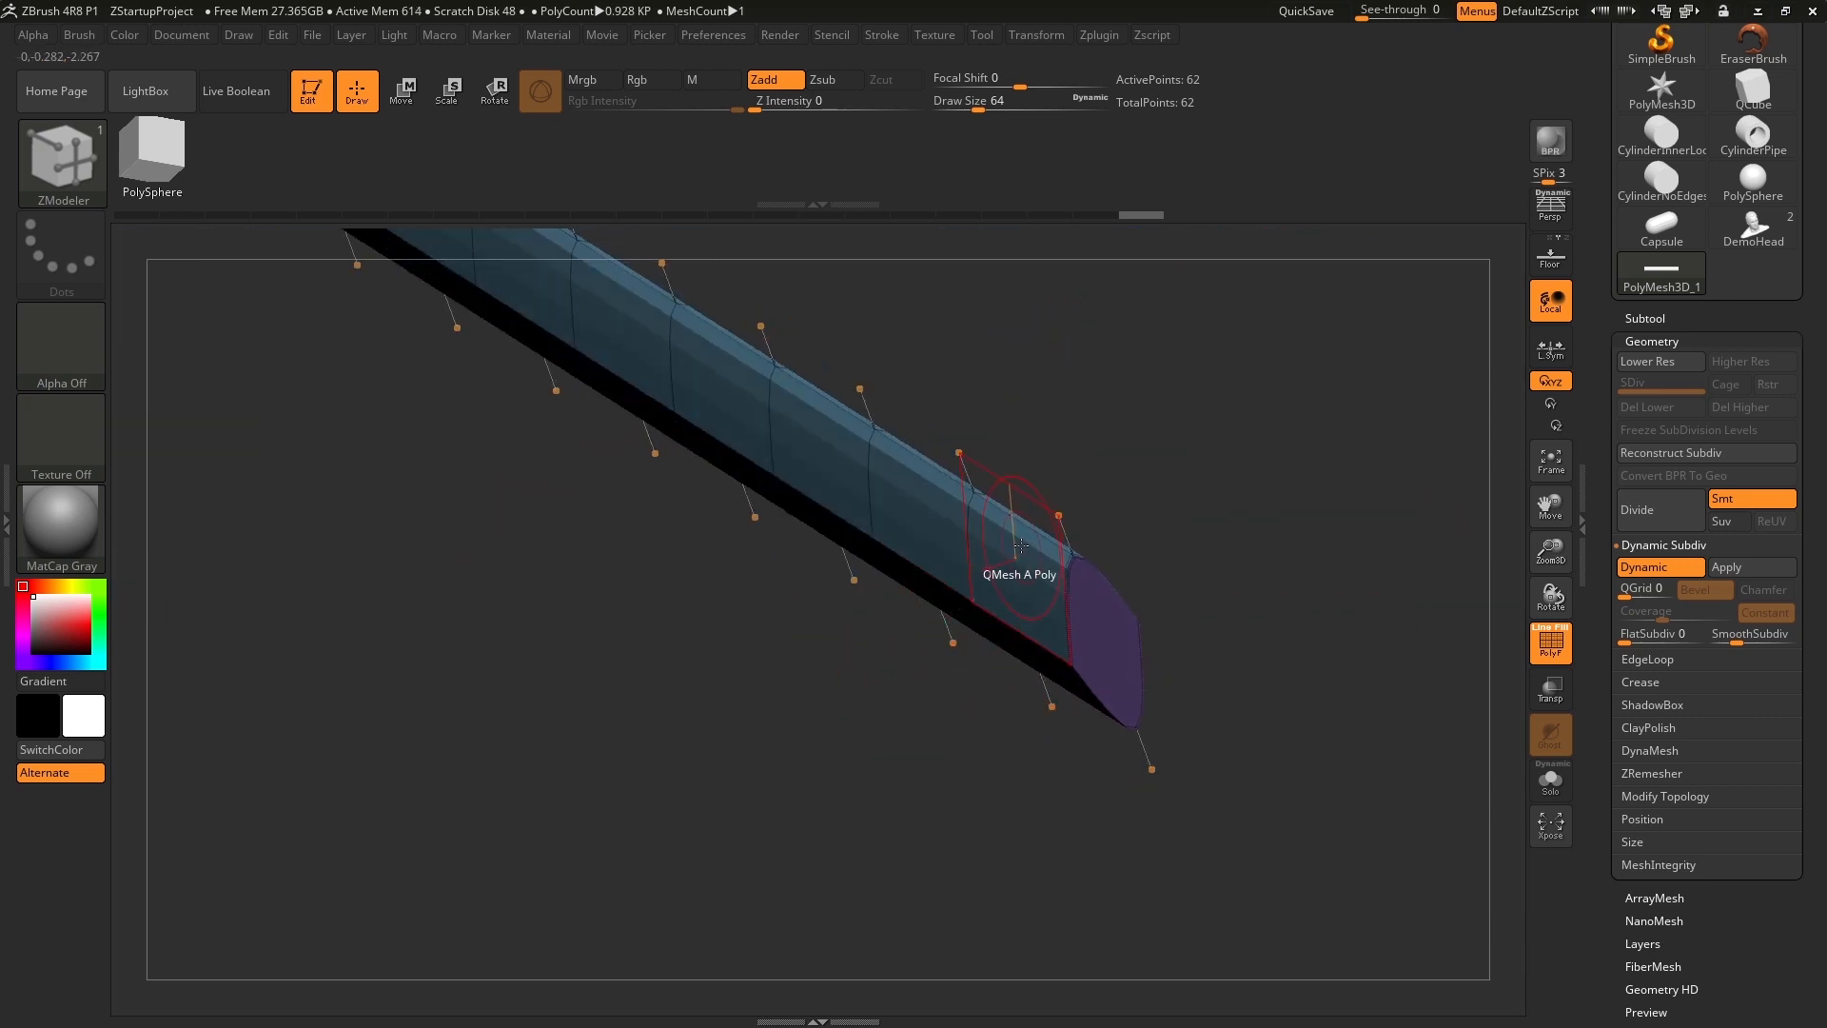
drag(1129, 524, 1164, 493)
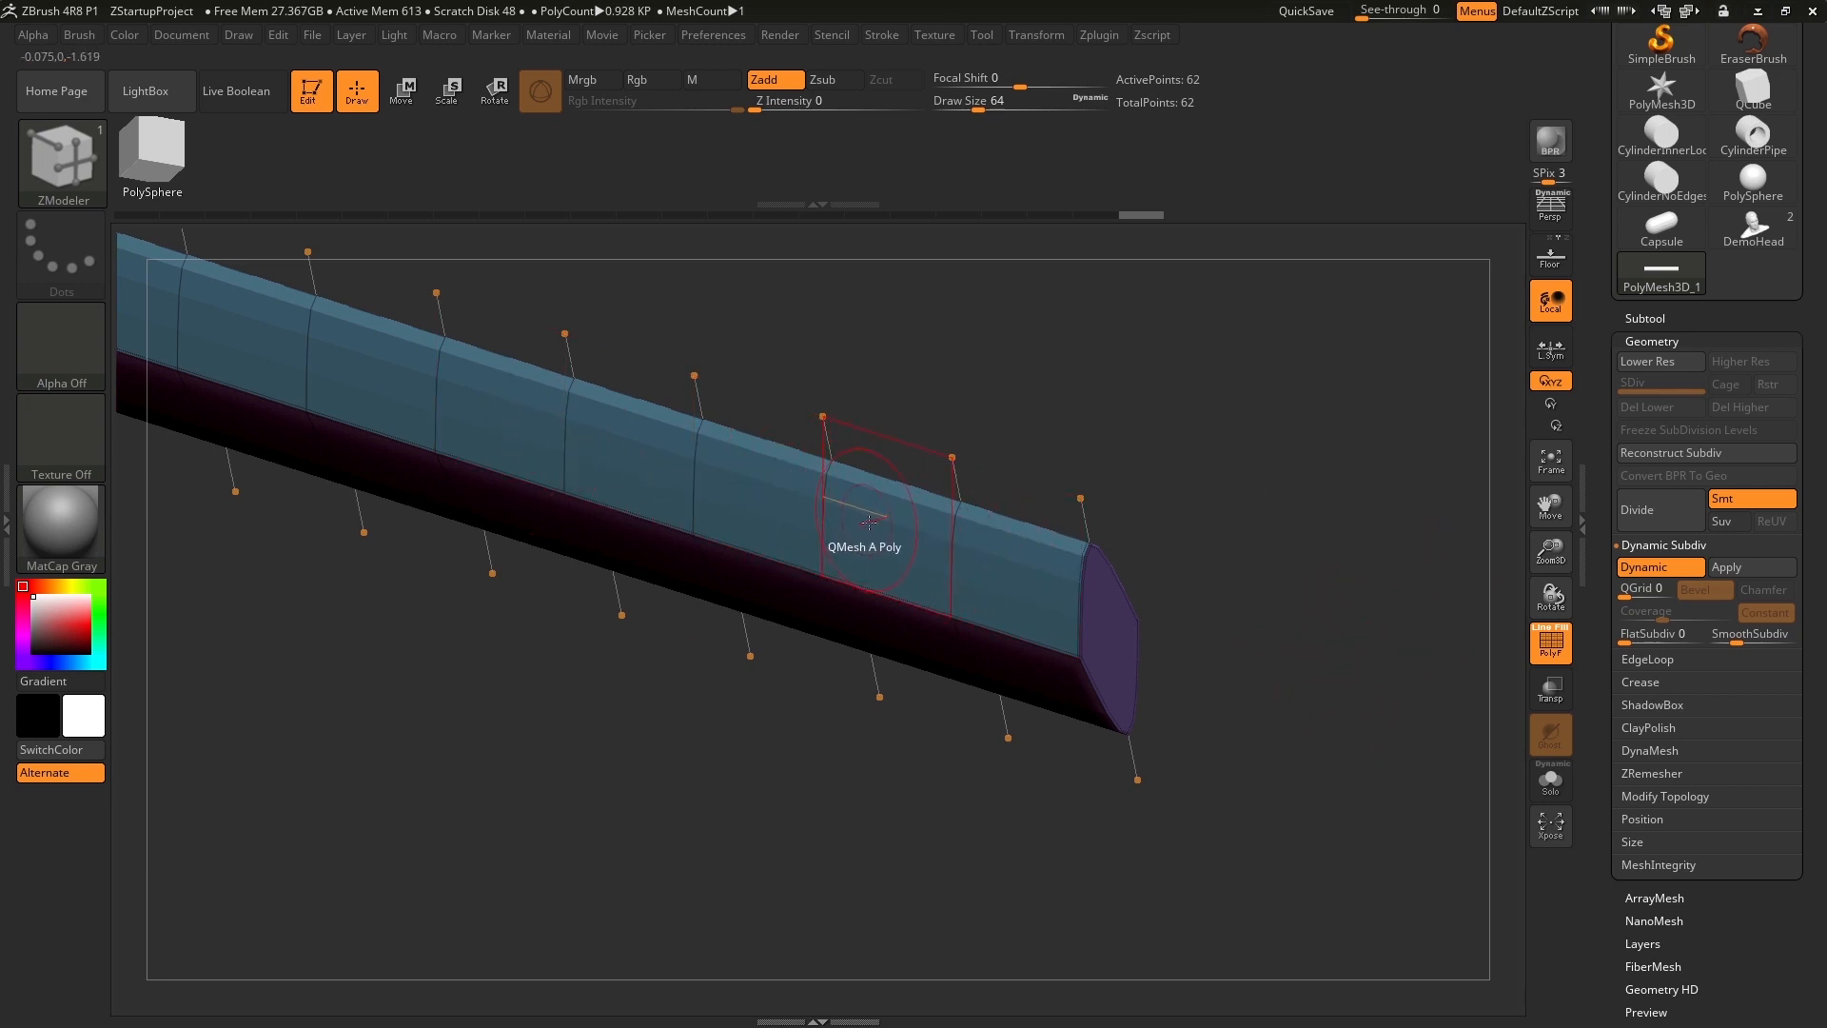
drag(1316, 540, 1309, 590)
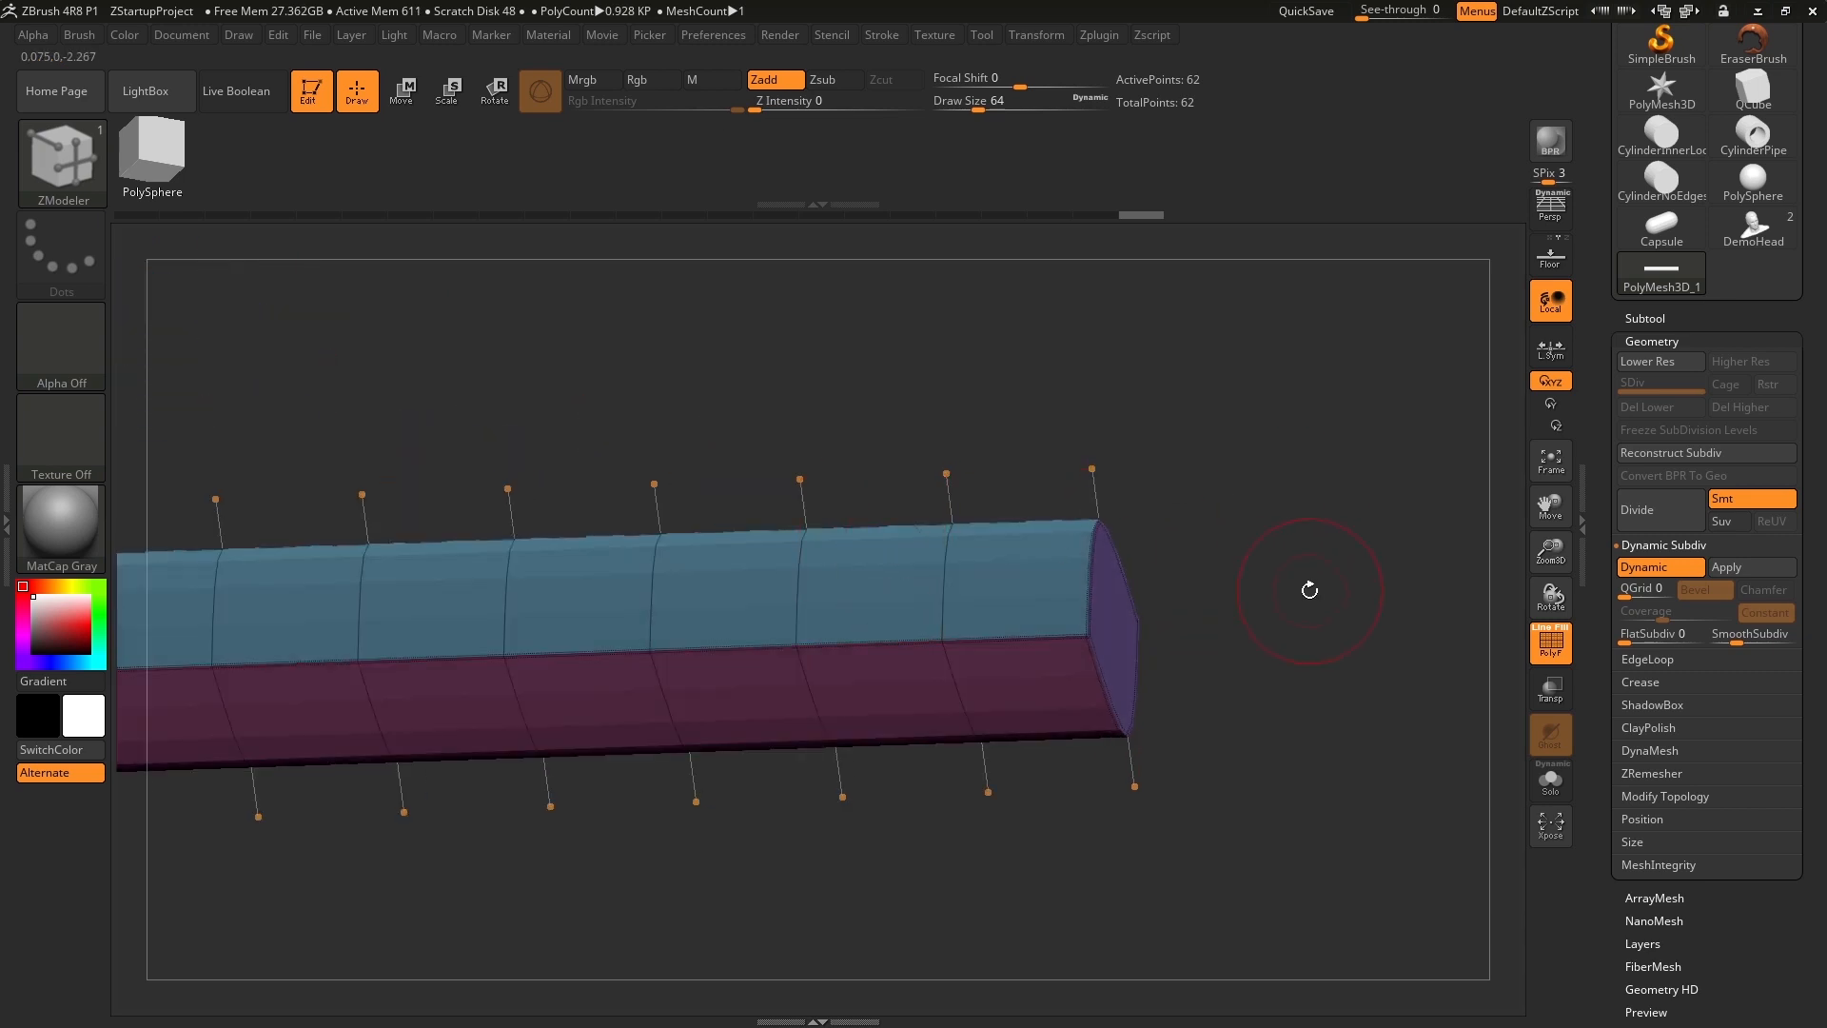
Expand both the Crease and Dynamic Subdiv settings and turn off dynamic subdivision for the bar.
click(1674, 682)
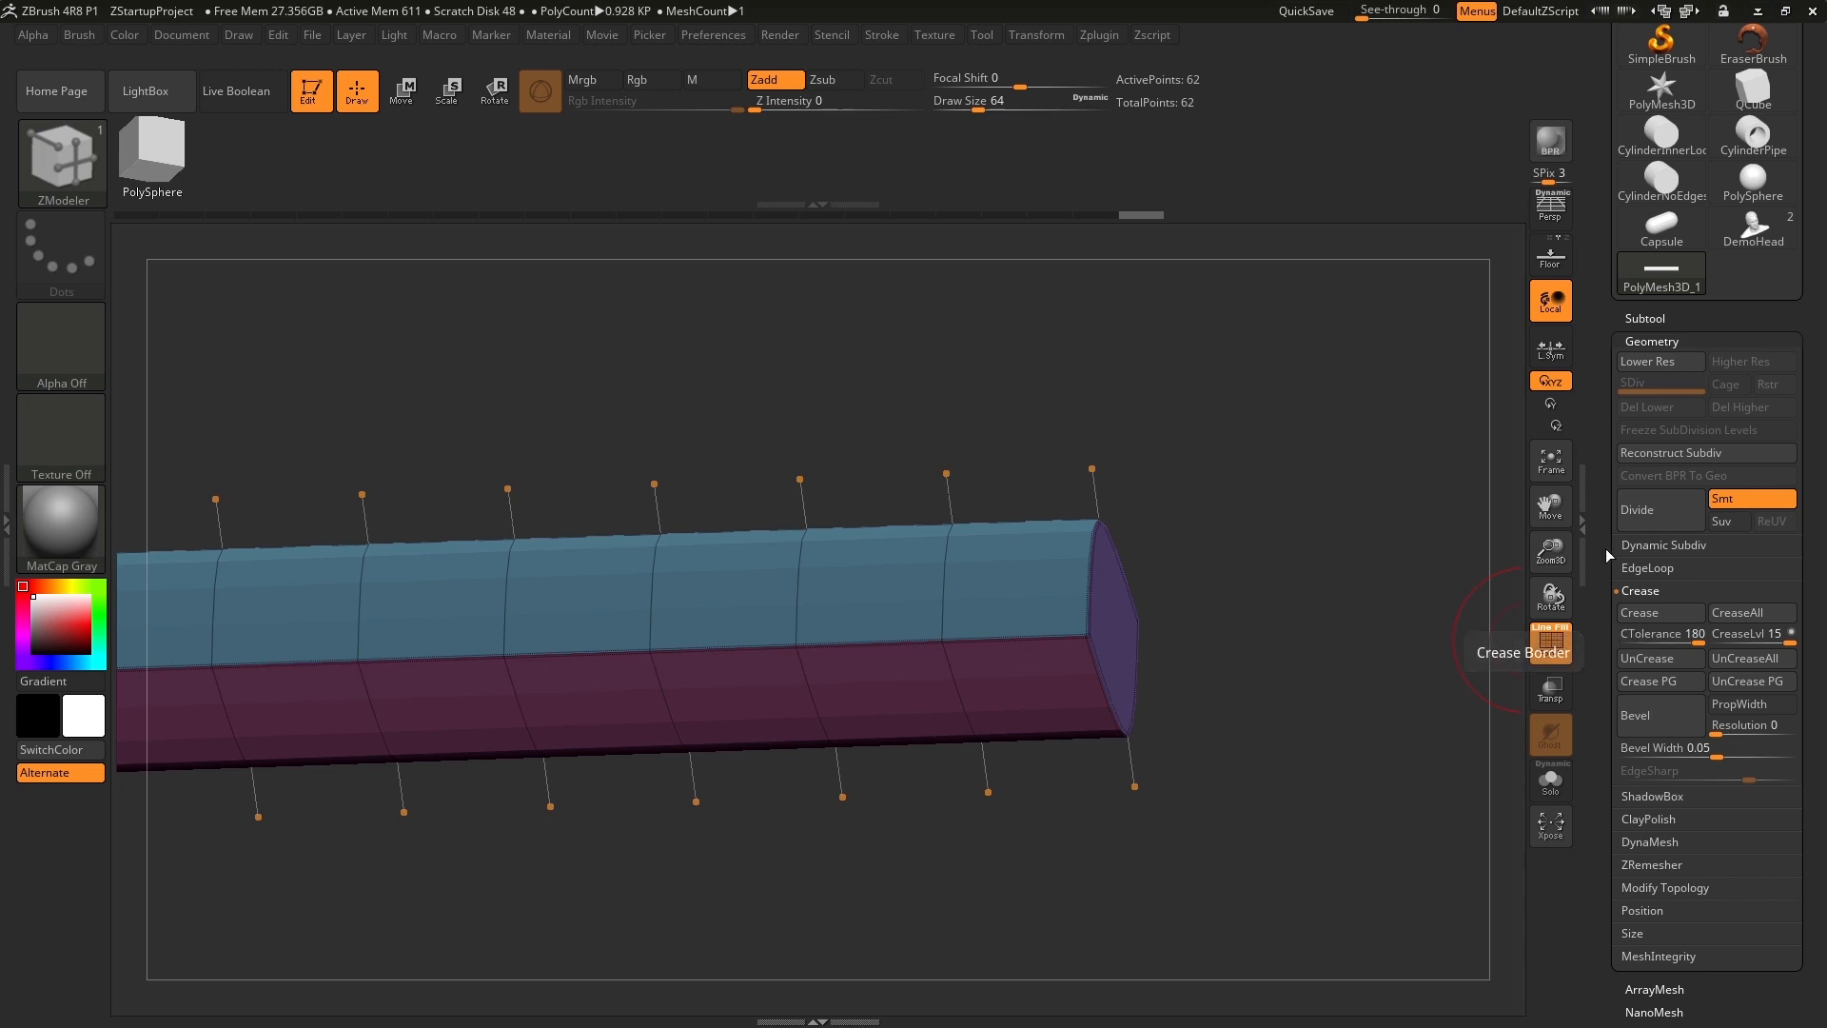
shift+click(1667, 550)
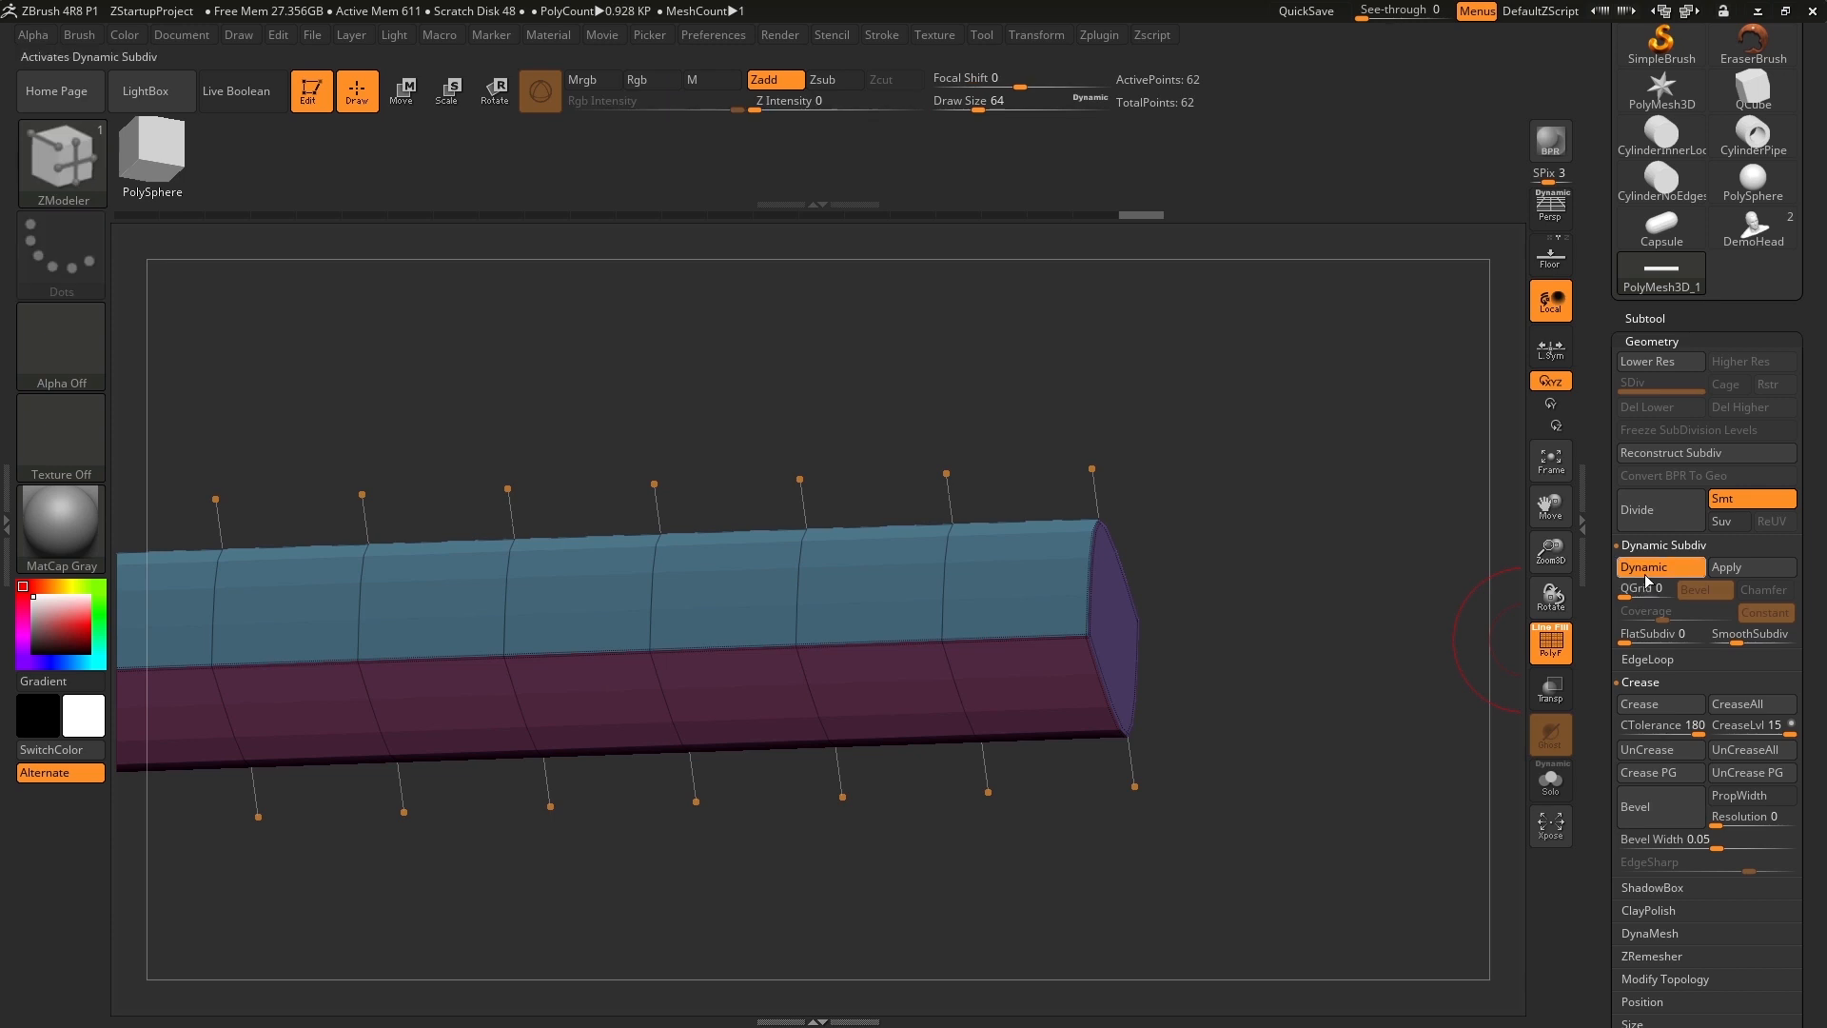
click(1644, 573)
drag(1268, 526, 1237, 476)
Set the crease tolerance to 45 degrees and crease the bar's edges with Crease.
drag(1591, 723, 1591, 609)
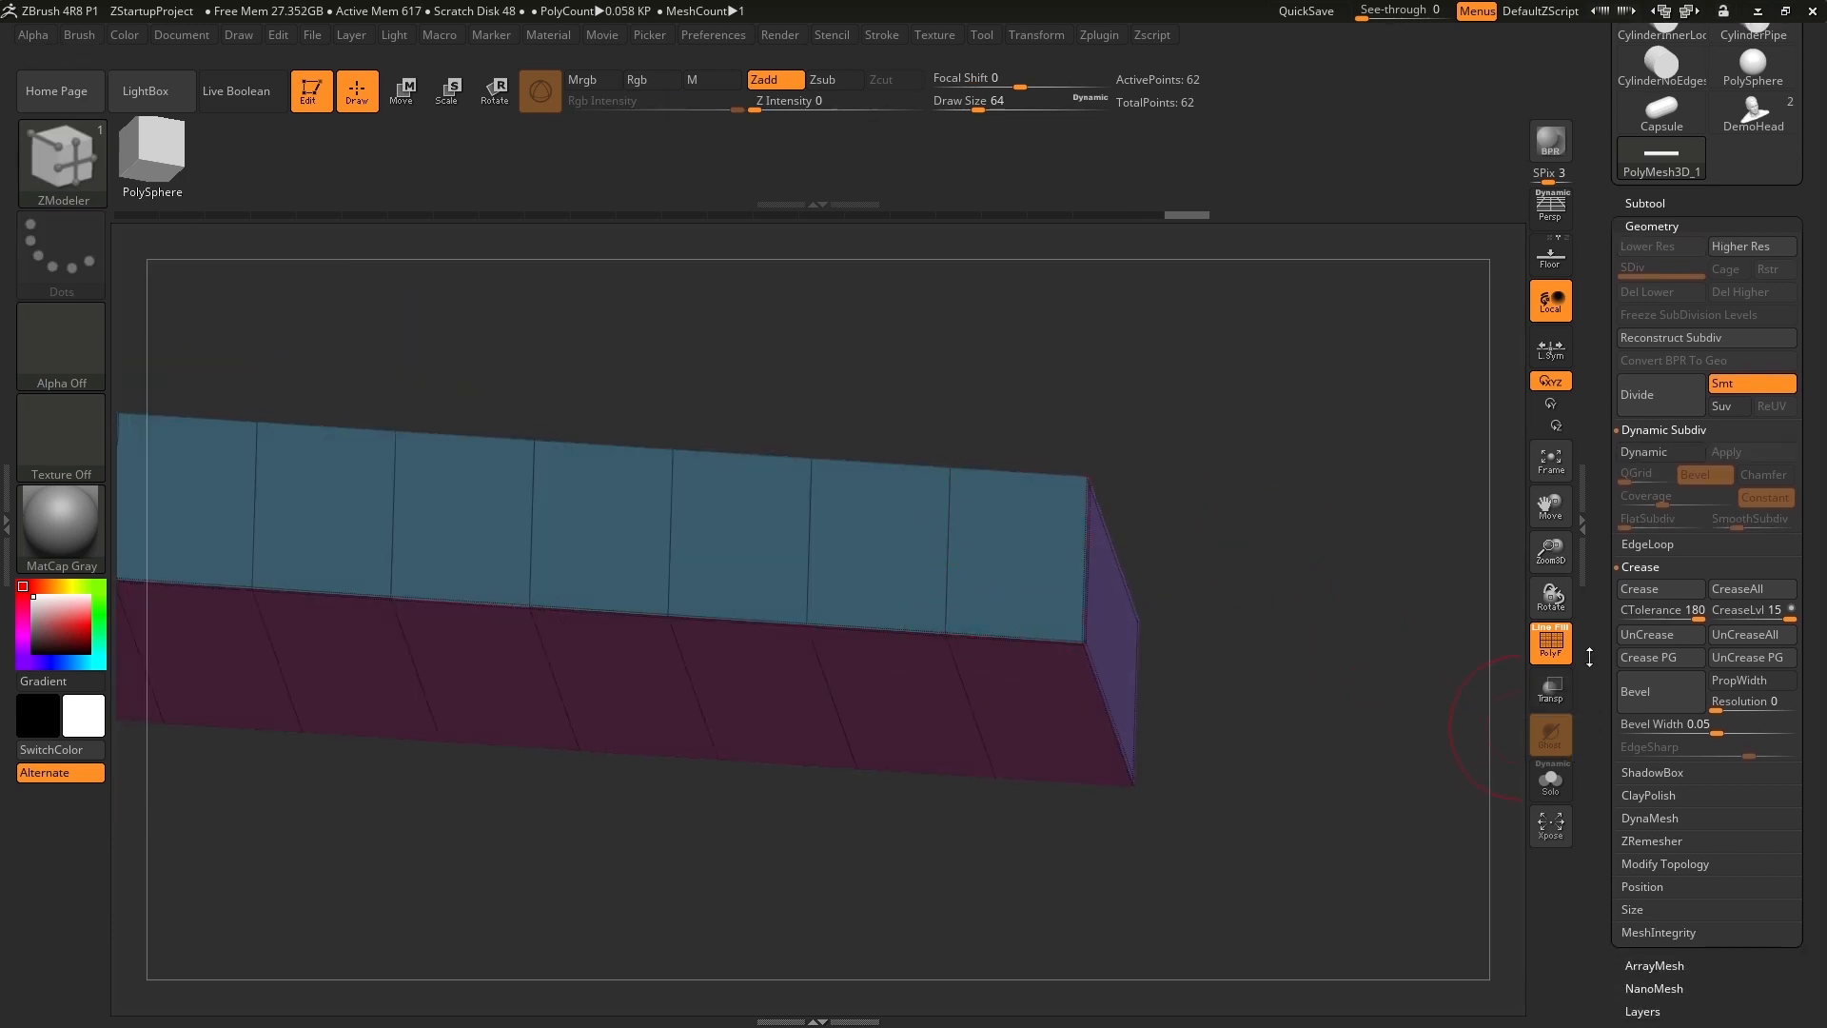
click(1685, 614)
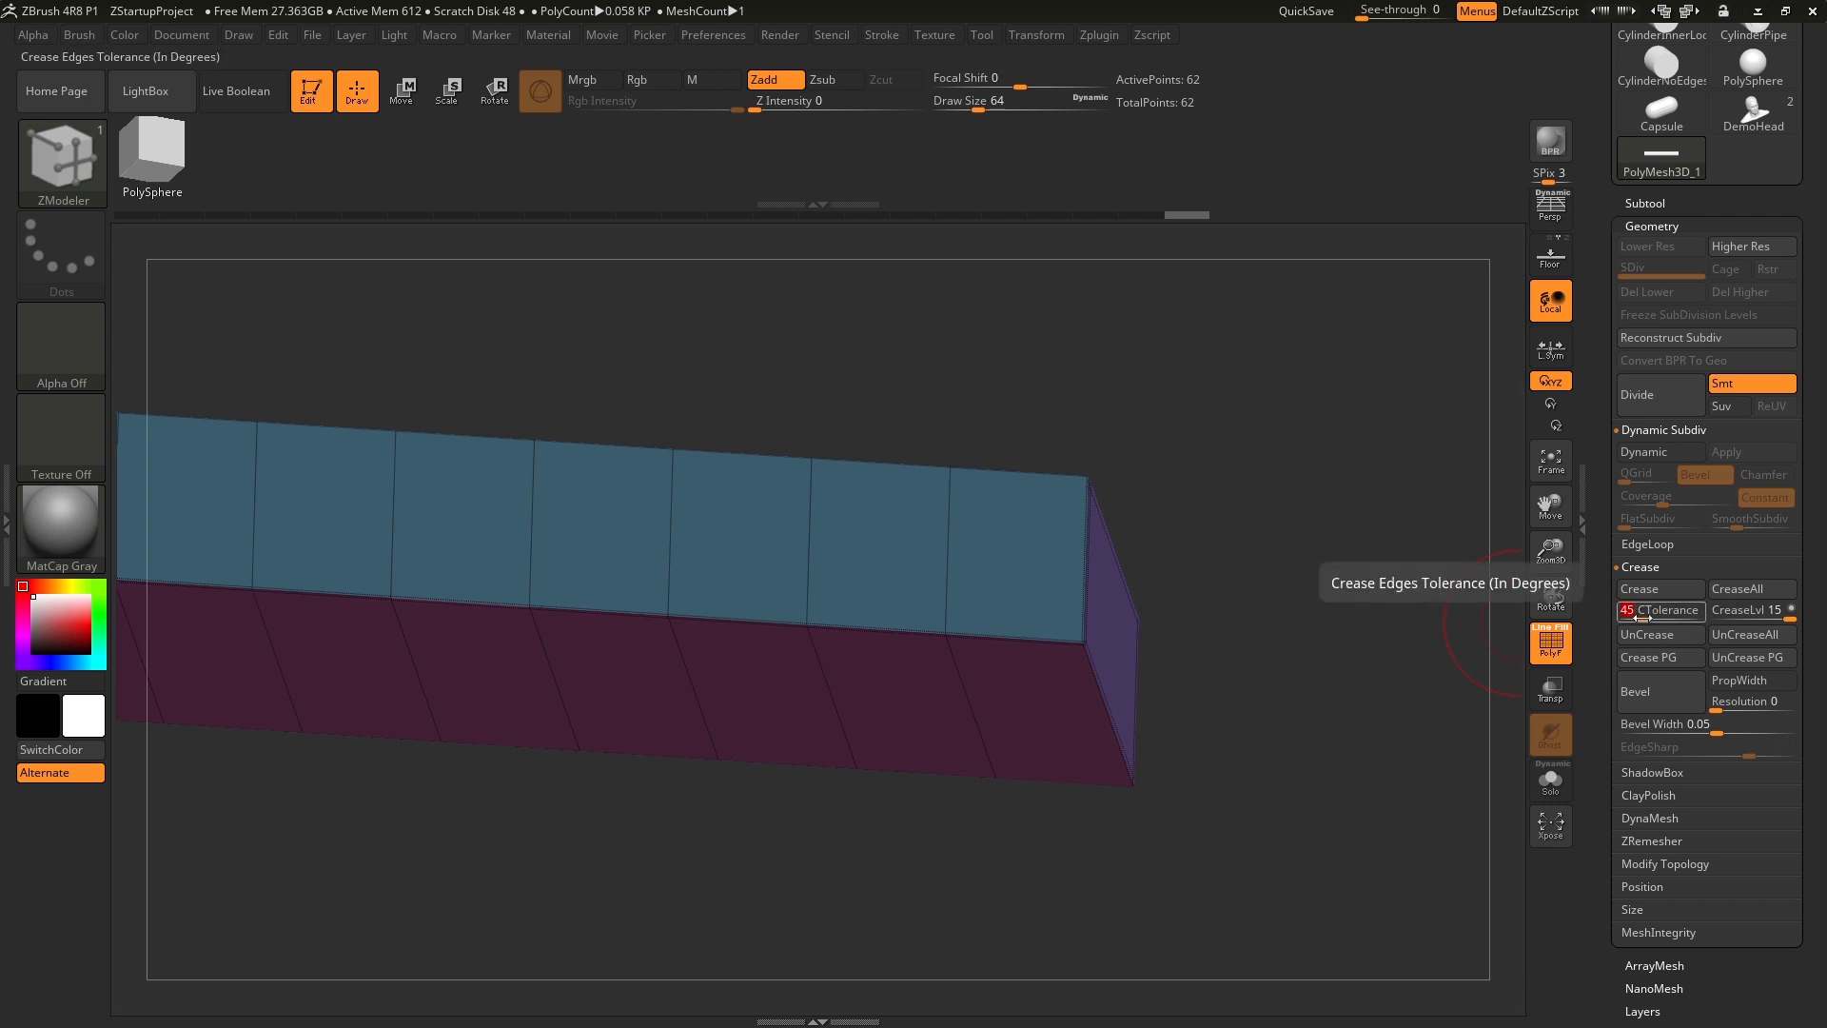
click(1657, 591)
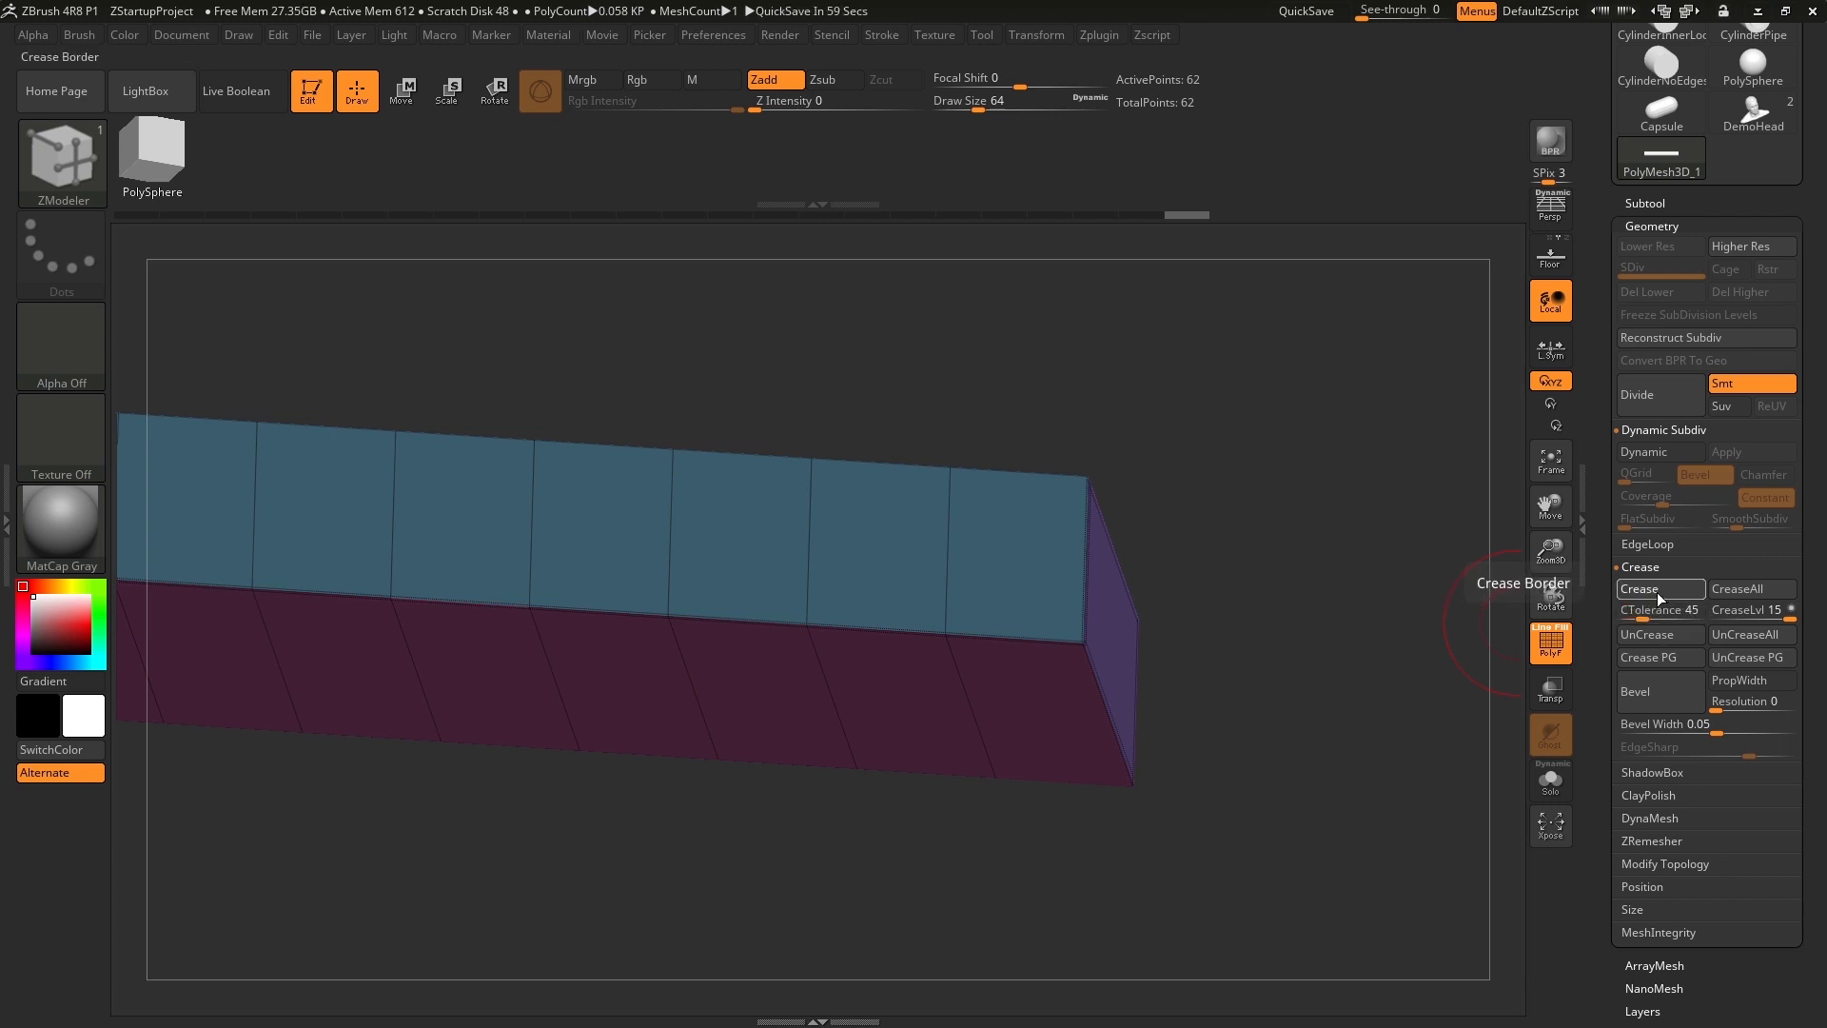
Examine the creases along the bar's long edges and around its end caps from several sides.
alt+drag(1329, 484, 1293, 534)
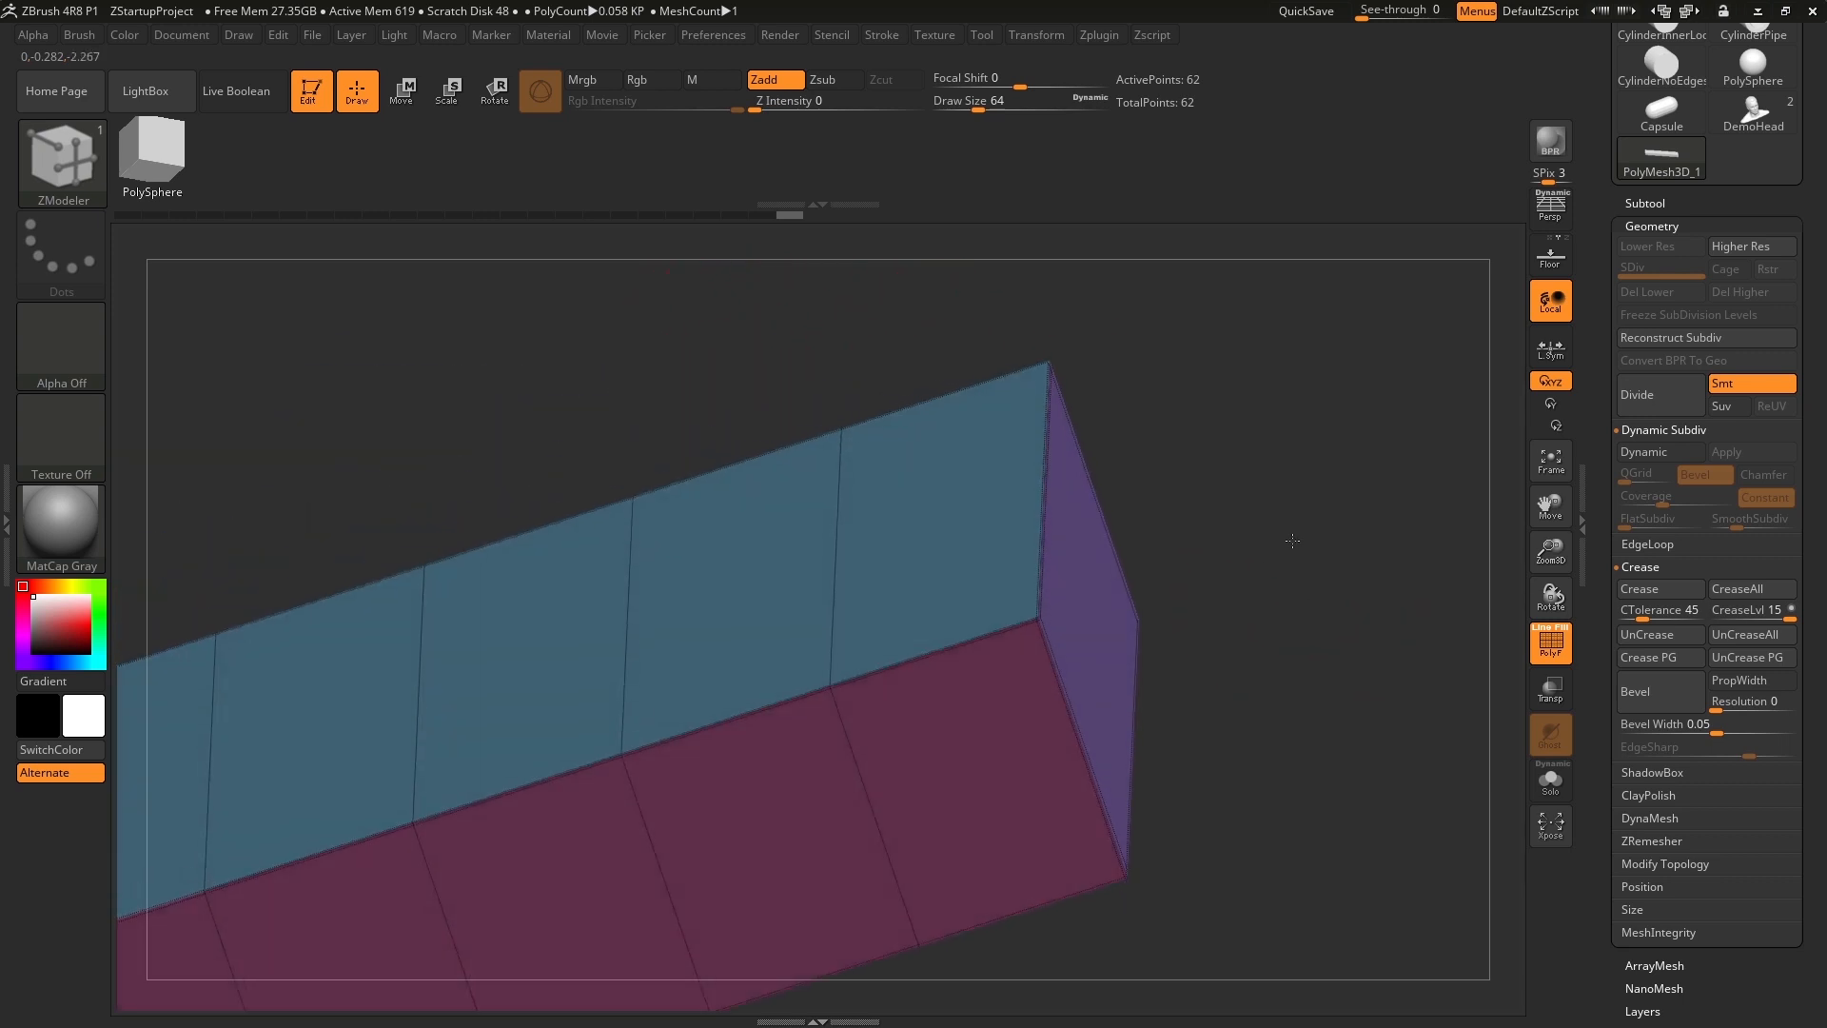
drag(1313, 640, 1227, 584)
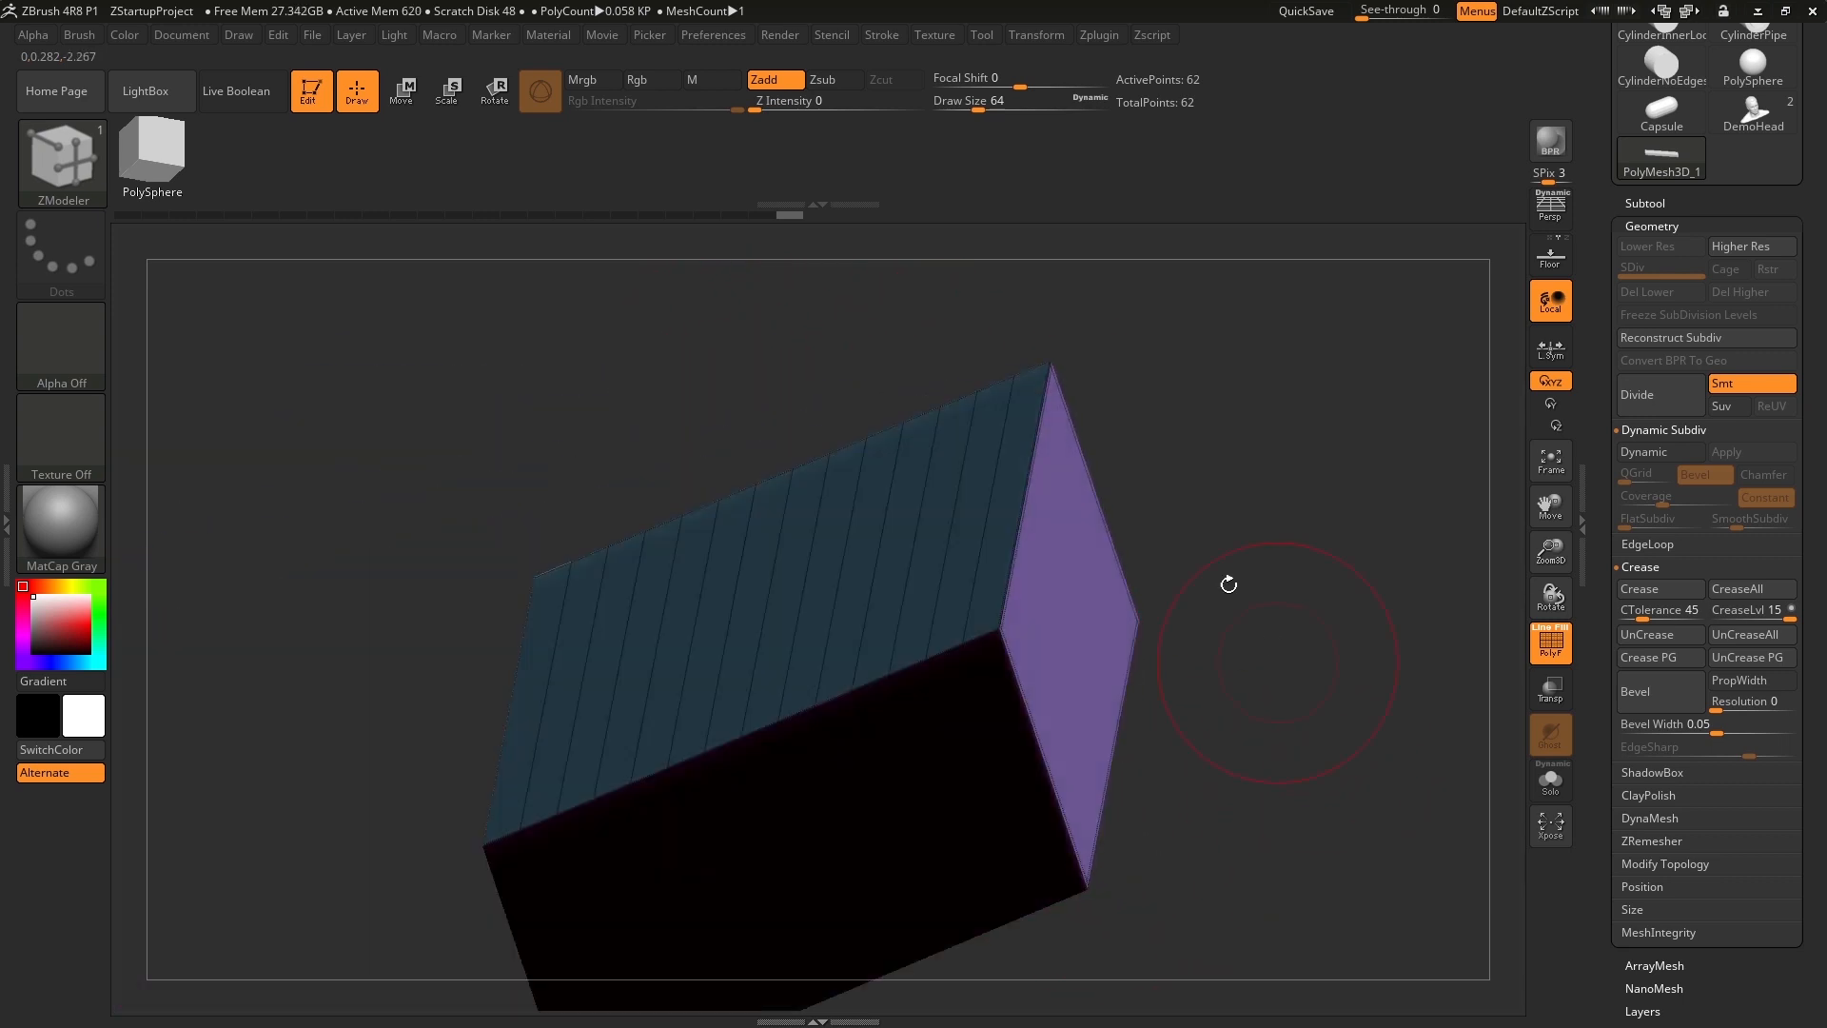
drag(1174, 391, 1138, 471)
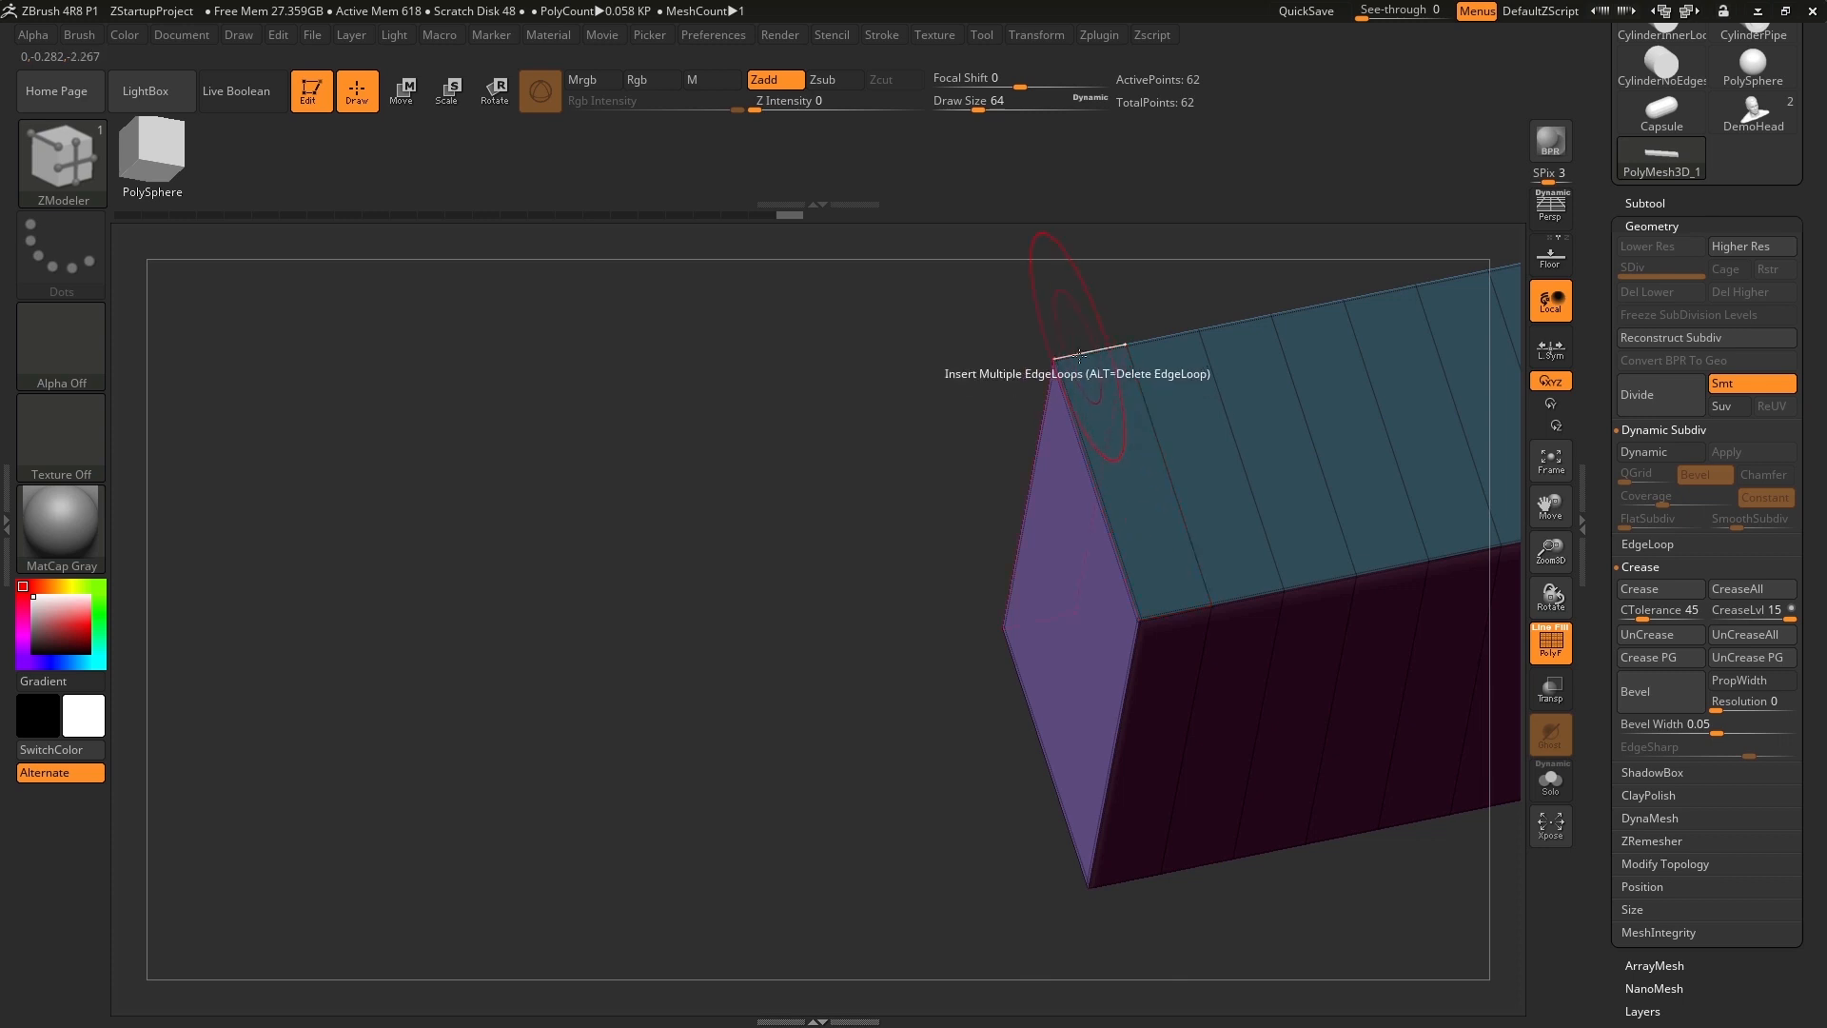
drag(820, 440, 885, 463)
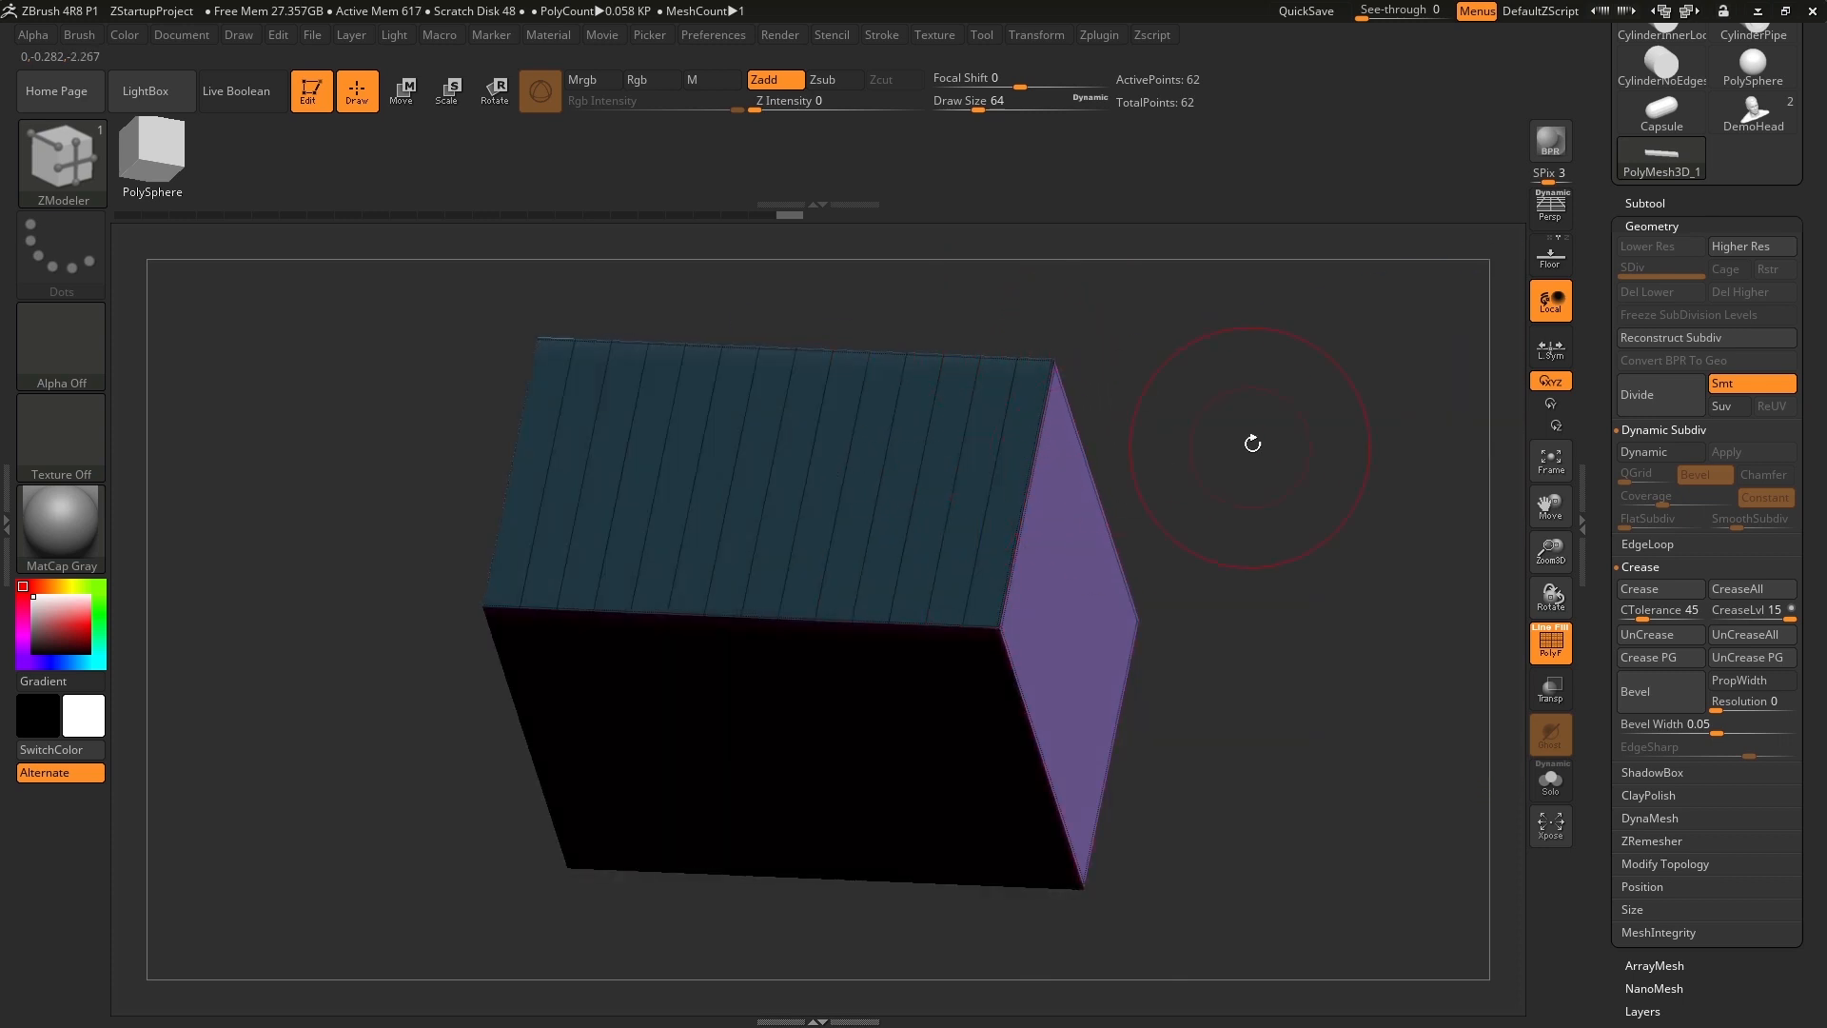
drag(1251, 440, 1170, 462)
drag(937, 328, 1026, 319)
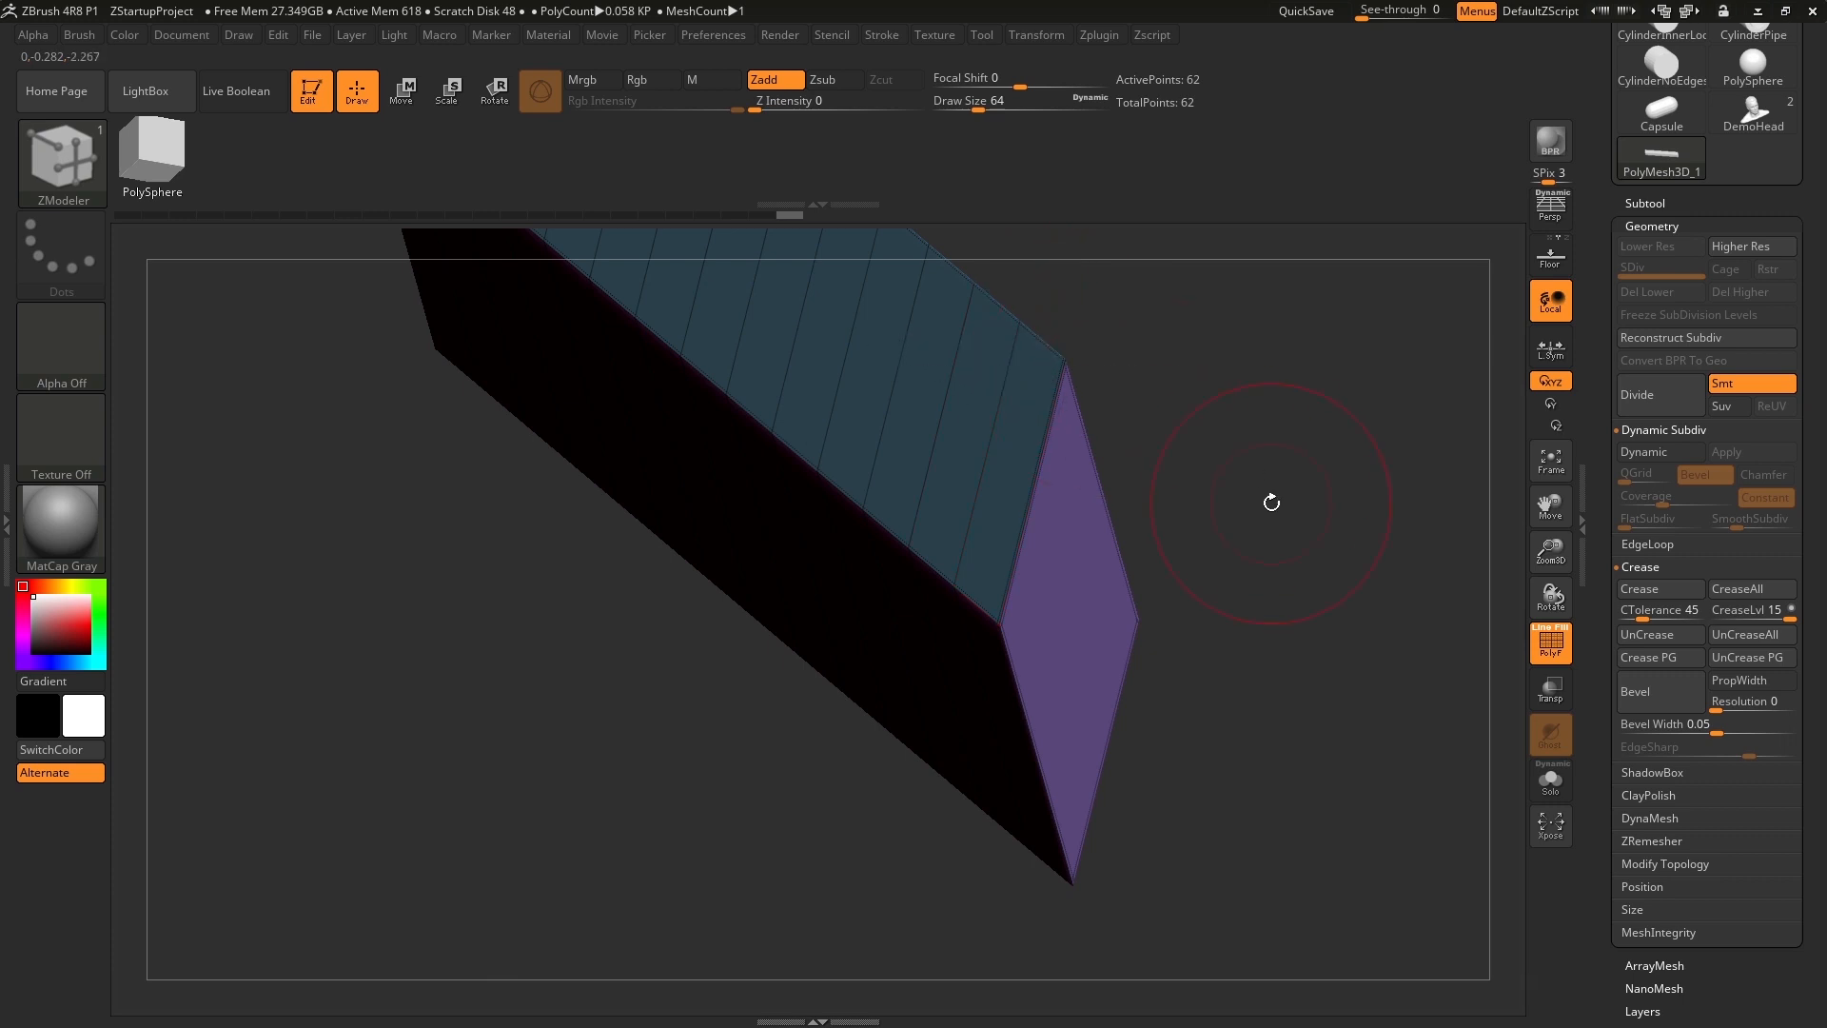
drag(1276, 501, 1271, 484)
drag(1325, 577, 1313, 499)
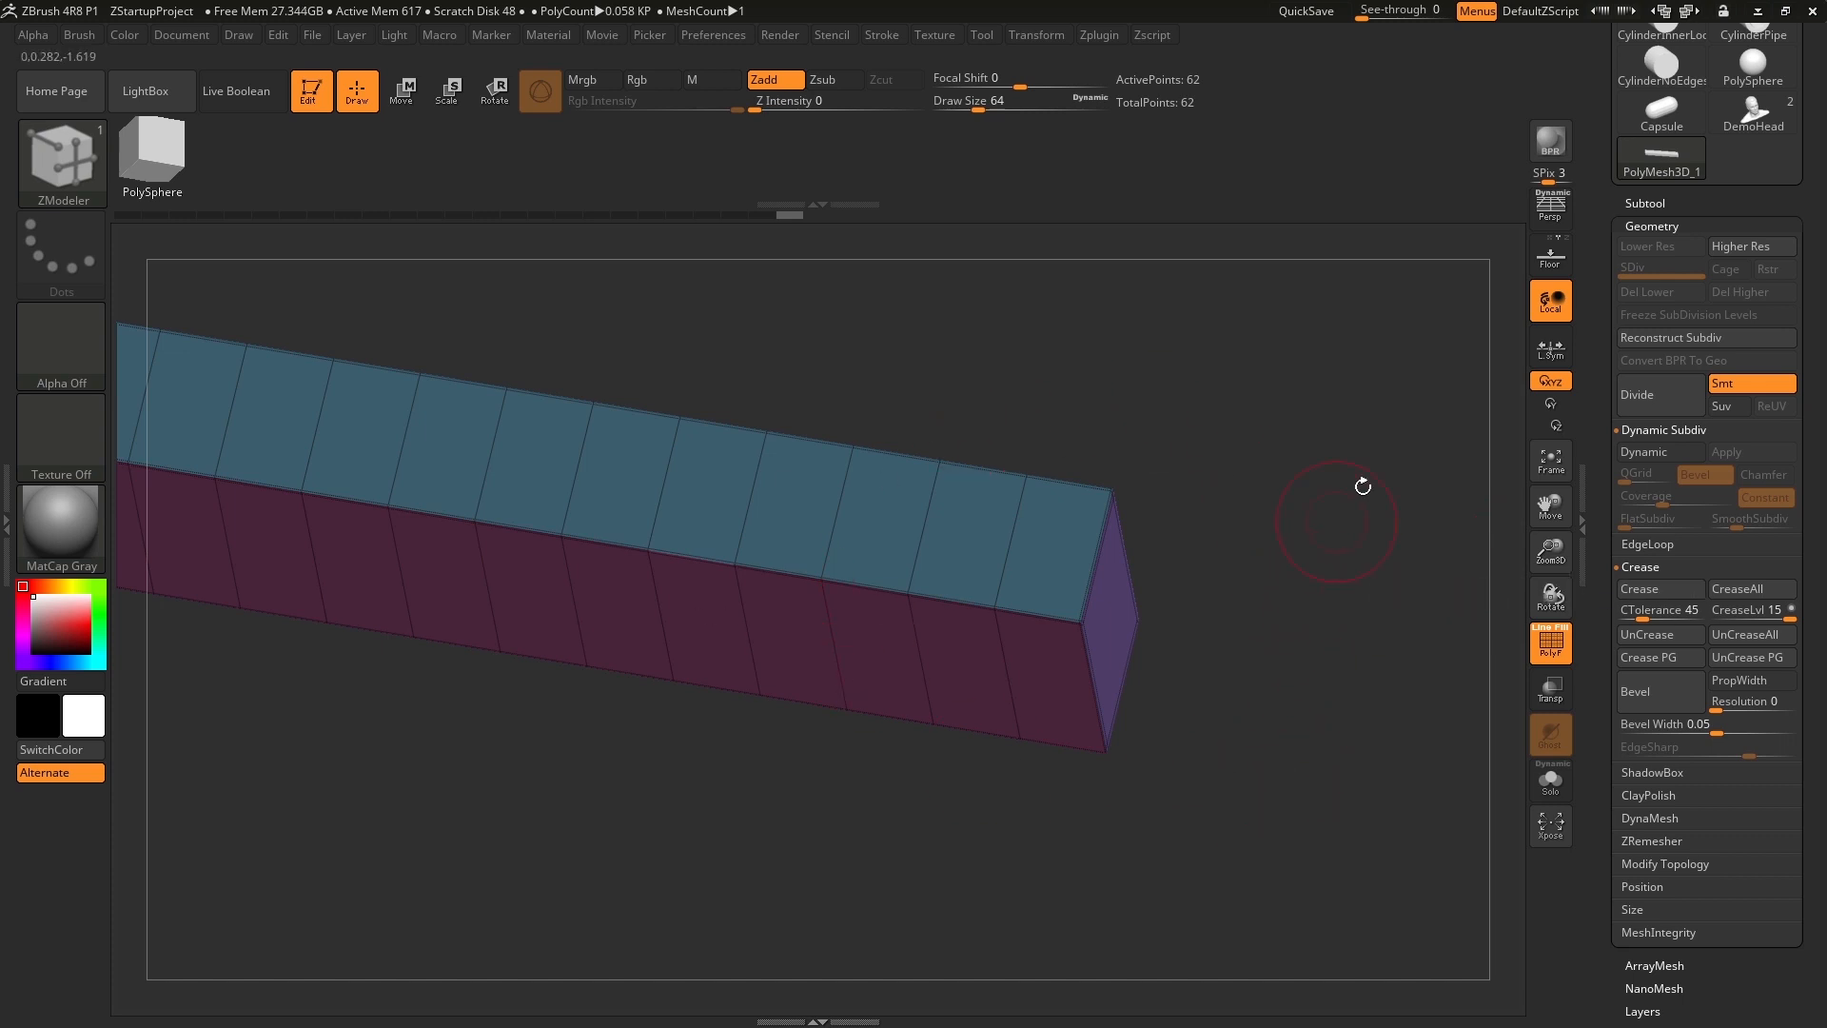
Turn dynamic subdivision back on for the creased bar and check its edges from different angles.
click(1663, 455)
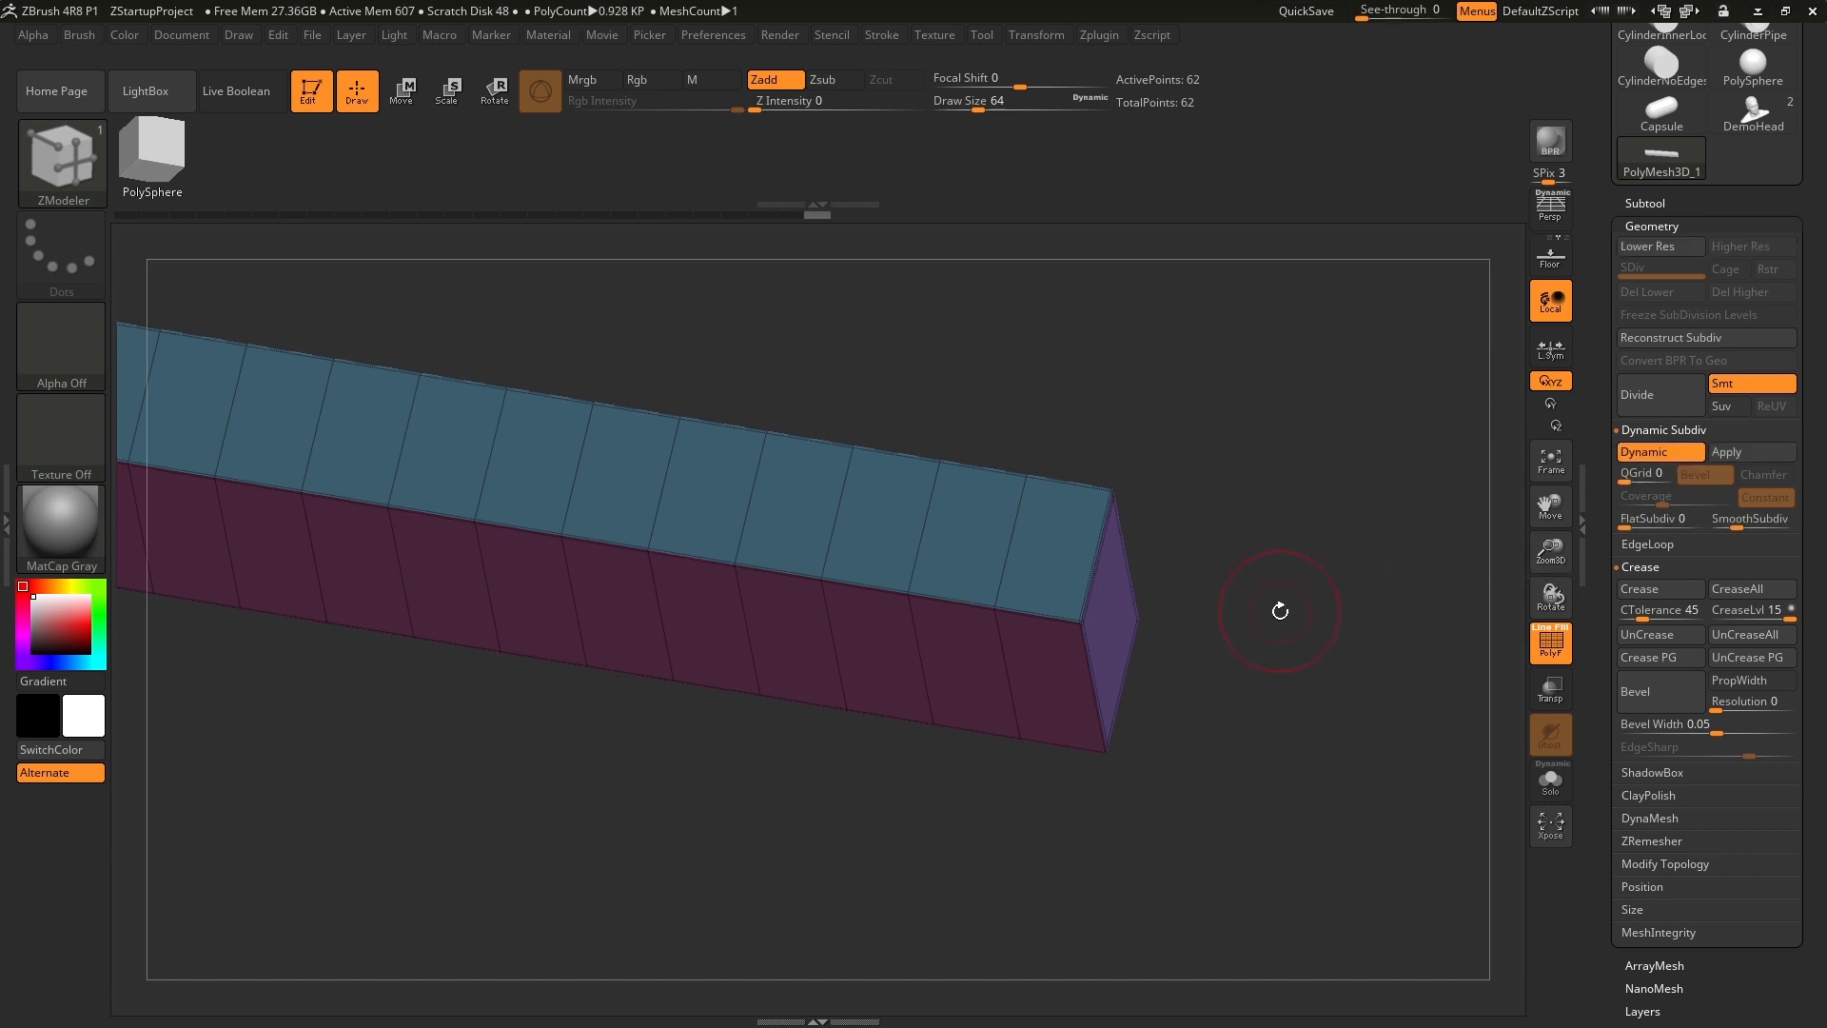
drag(1279, 611, 1313, 567)
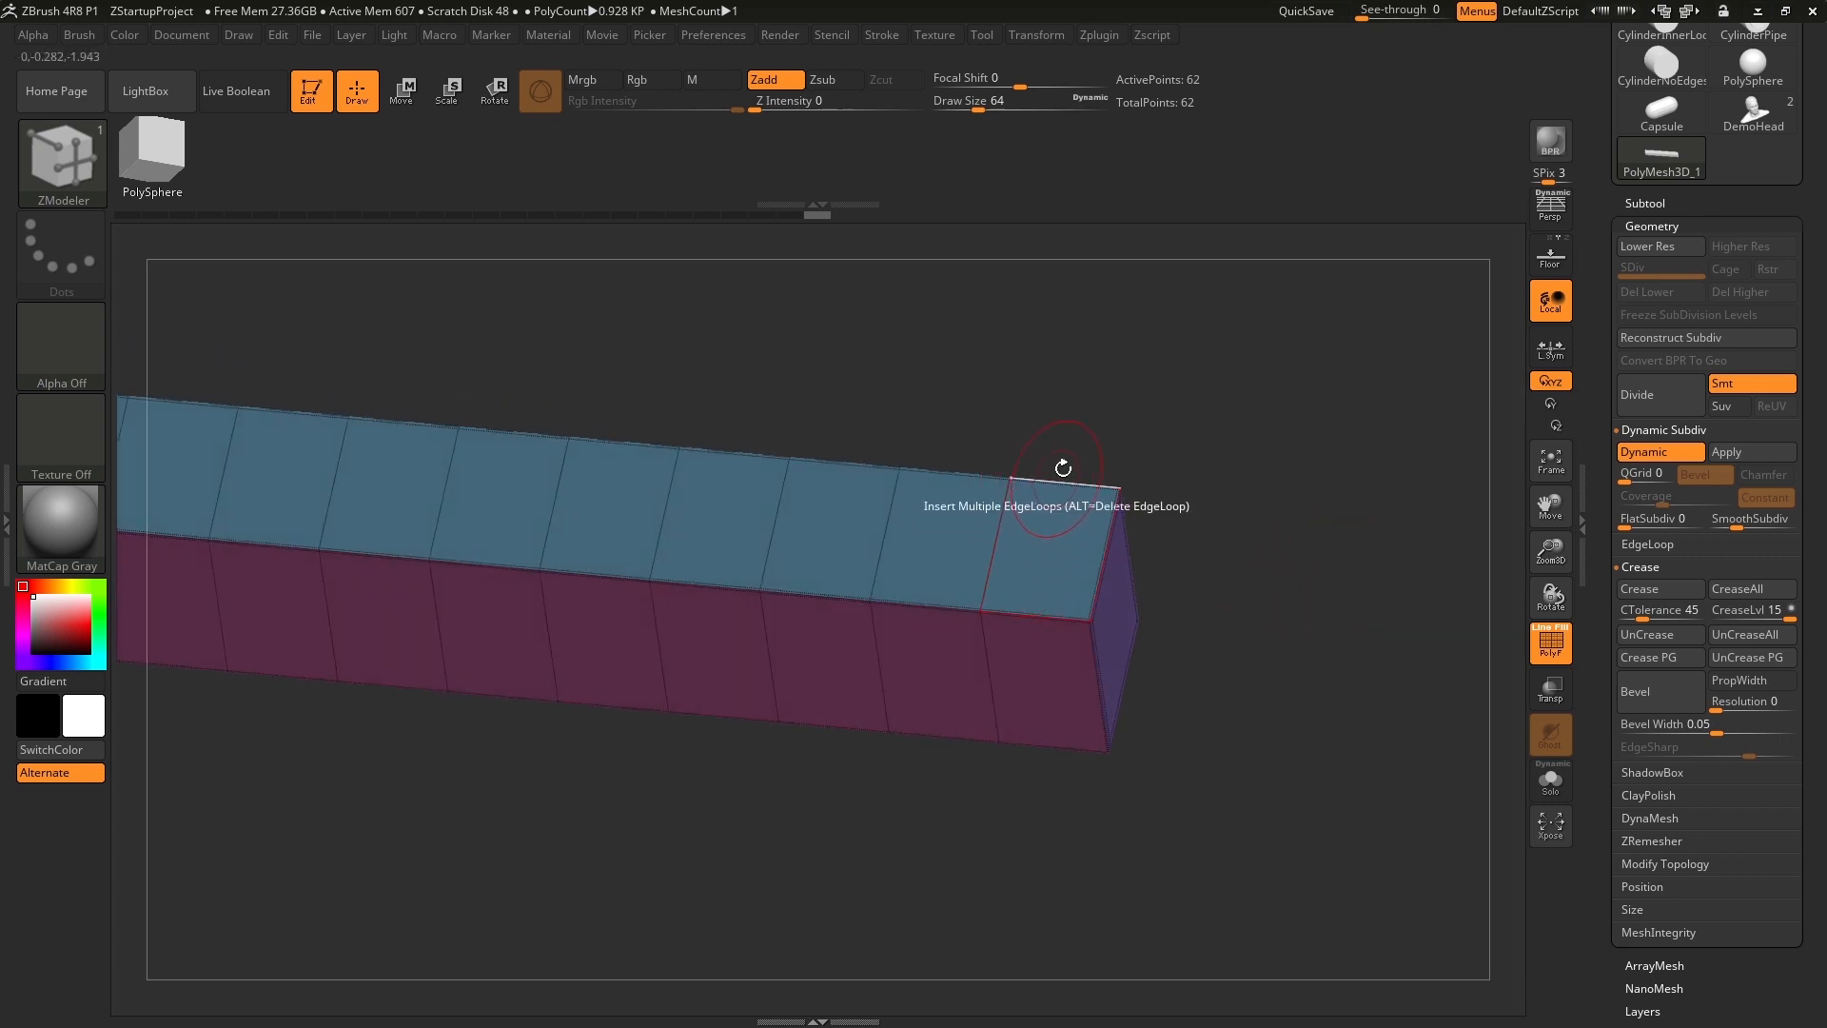
drag(1210, 420, 1132, 459)
drag(1002, 581, 1045, 543)
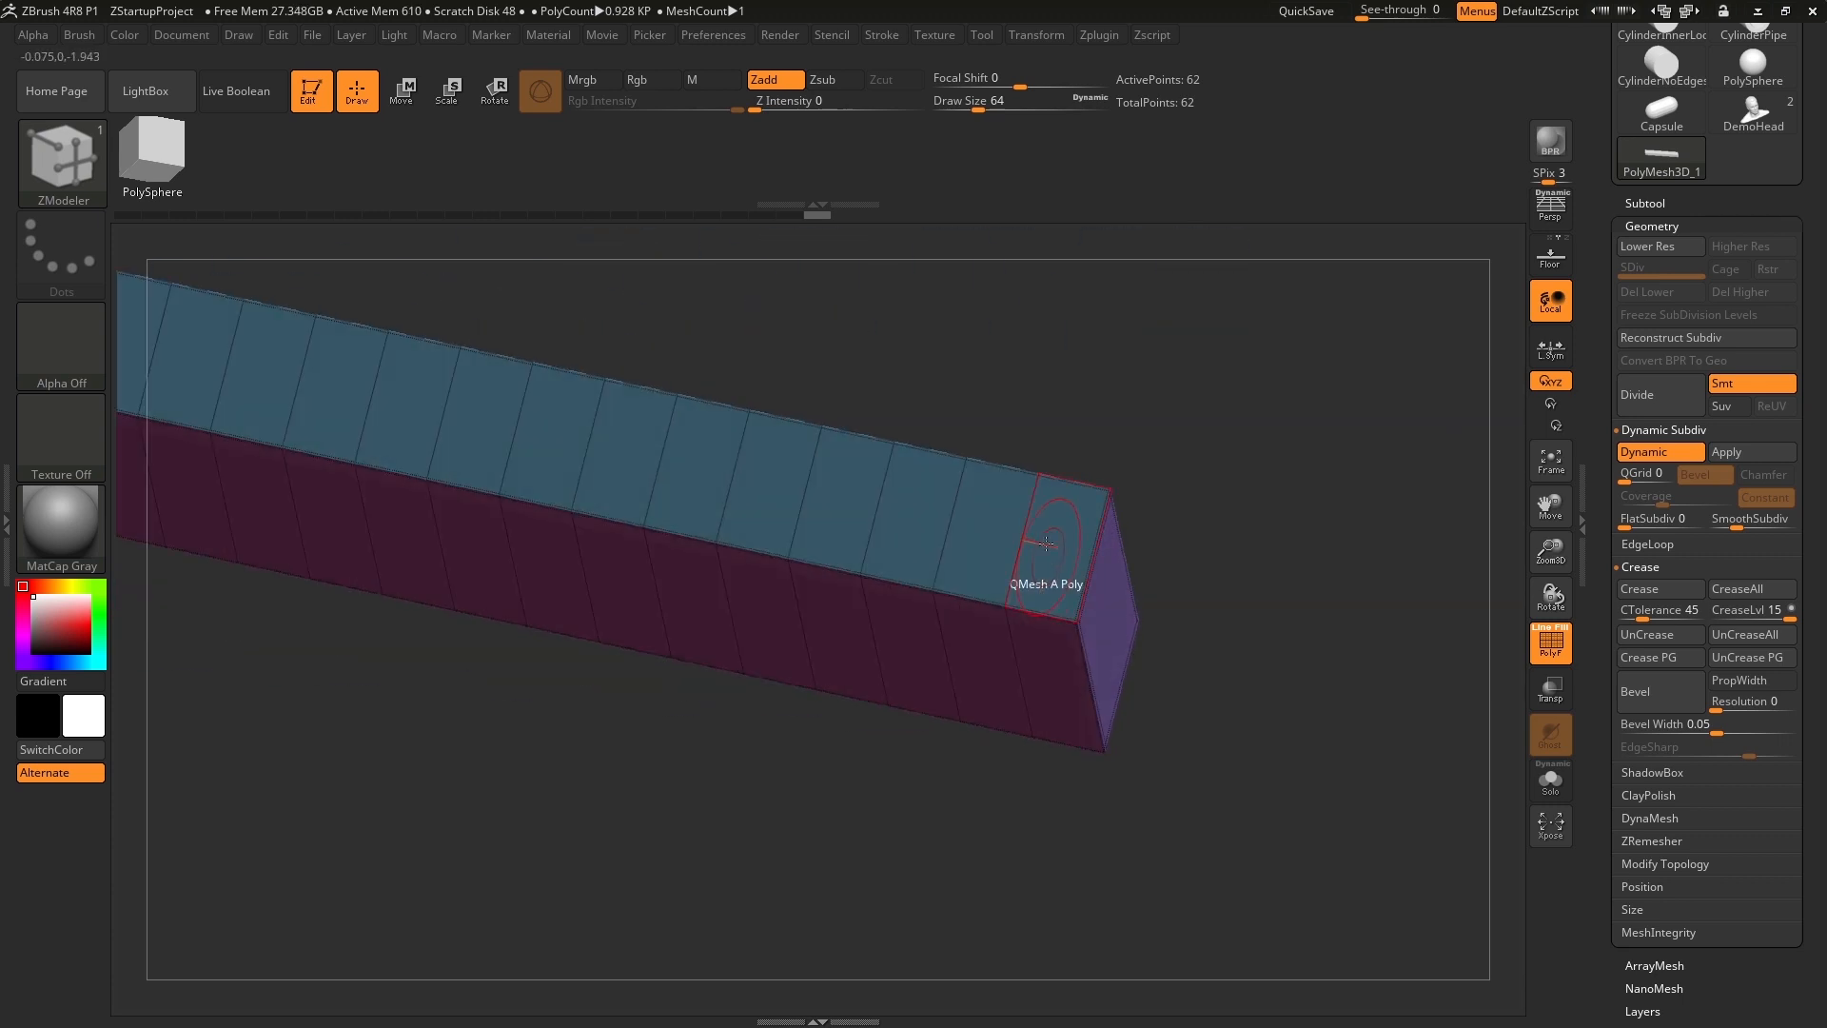
Inspect the subdivided bar without its polyframe and turn the polyframe display back on.
click(1551, 643)
mouse_move(1481, 641)
mouse_down()
mouse_move(1345, 624)
mouse_move(1350, 673)
mouse_move(1275, 758)
mouse_move(1288, 791)
mouse_move(1224, 795)
mouse_move(1253, 810)
mouse_move(1351, 797)
mouse_move(1076, 842)
mouse_move(1025, 816)
mouse_move(905, 815)
mouse_move(910, 779)
mouse_move(964, 796)
mouse_move(986, 779)
mouse_up()
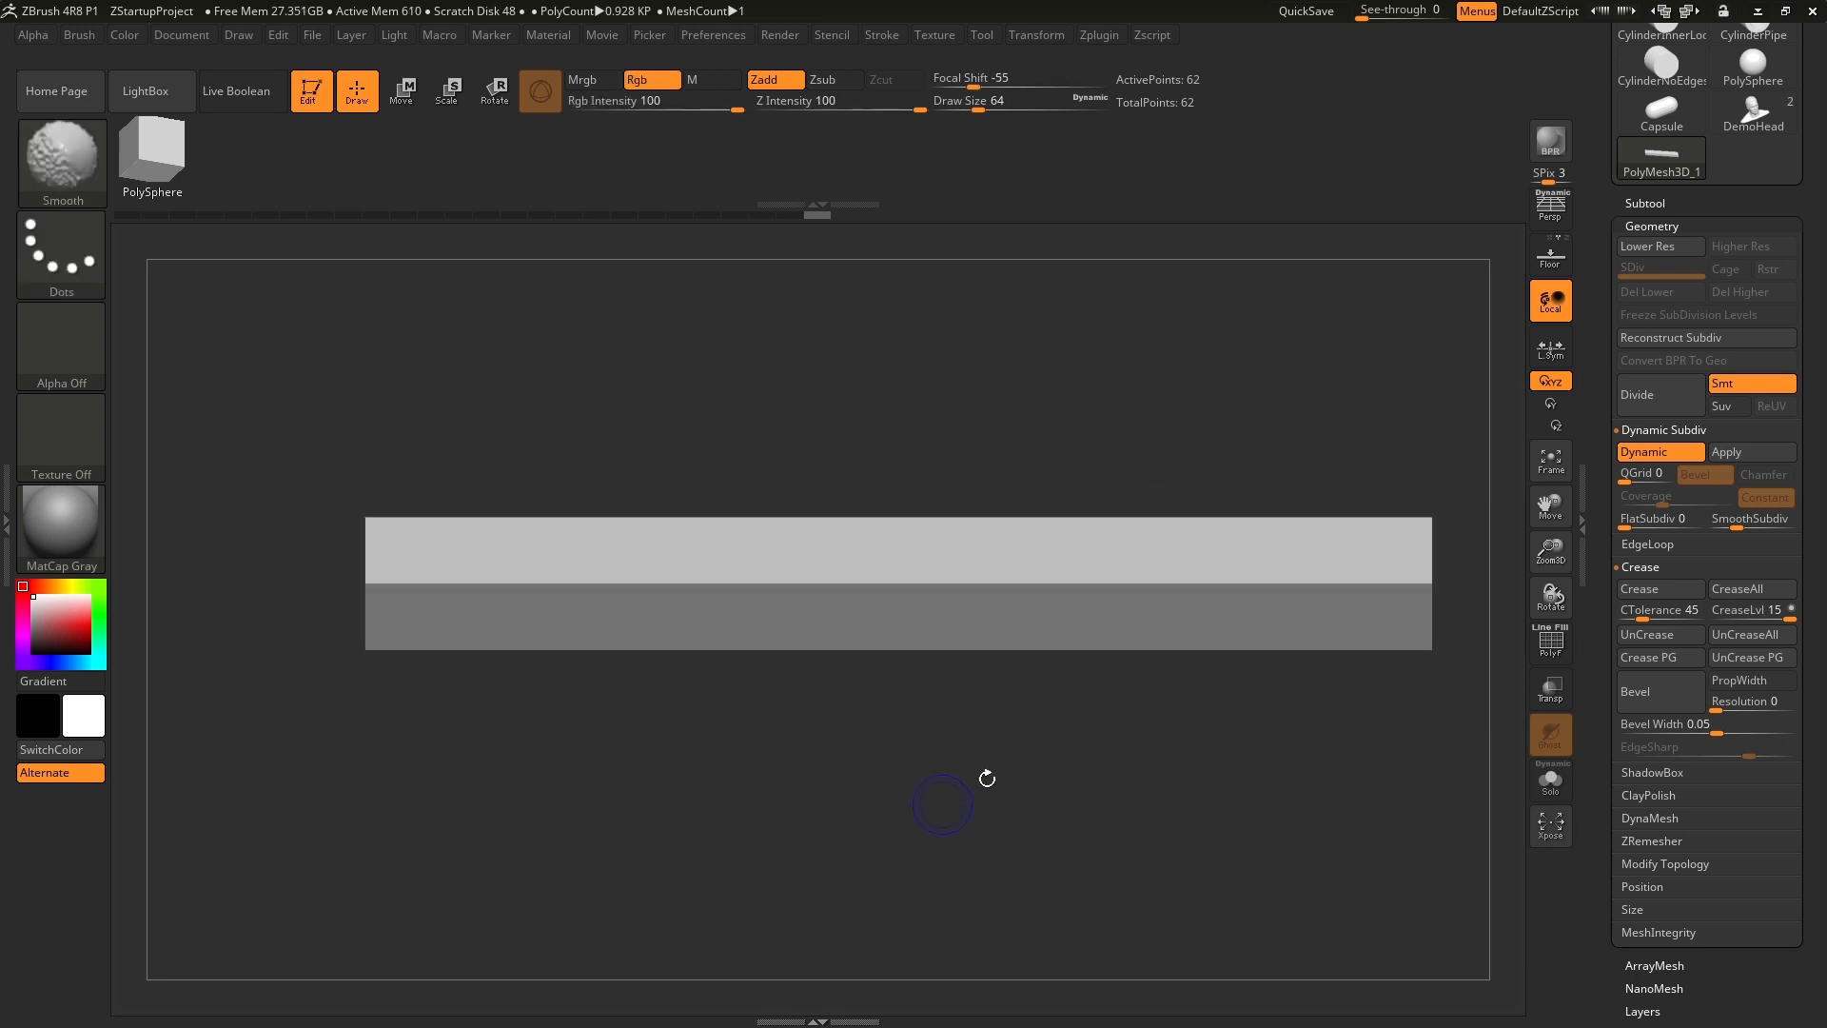
click(1552, 656)
drag(1176, 845, 1184, 833)
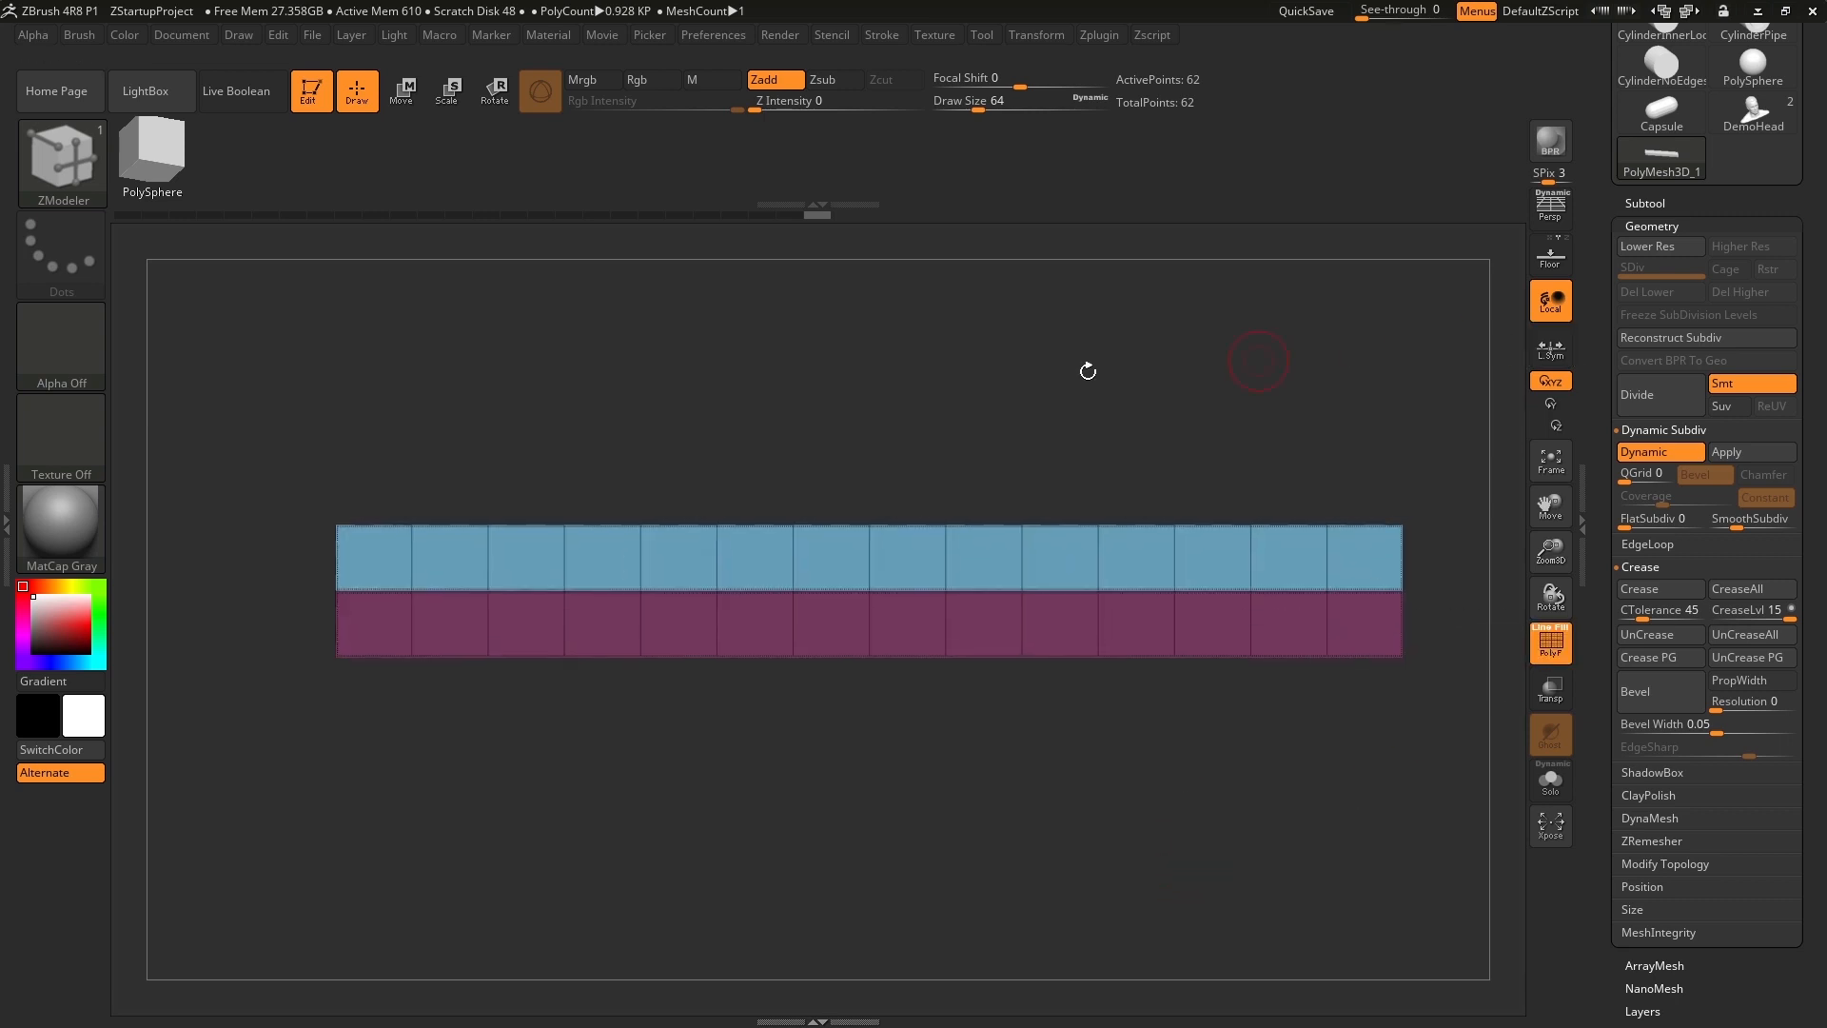
drag(1132, 504, 1231, 723)
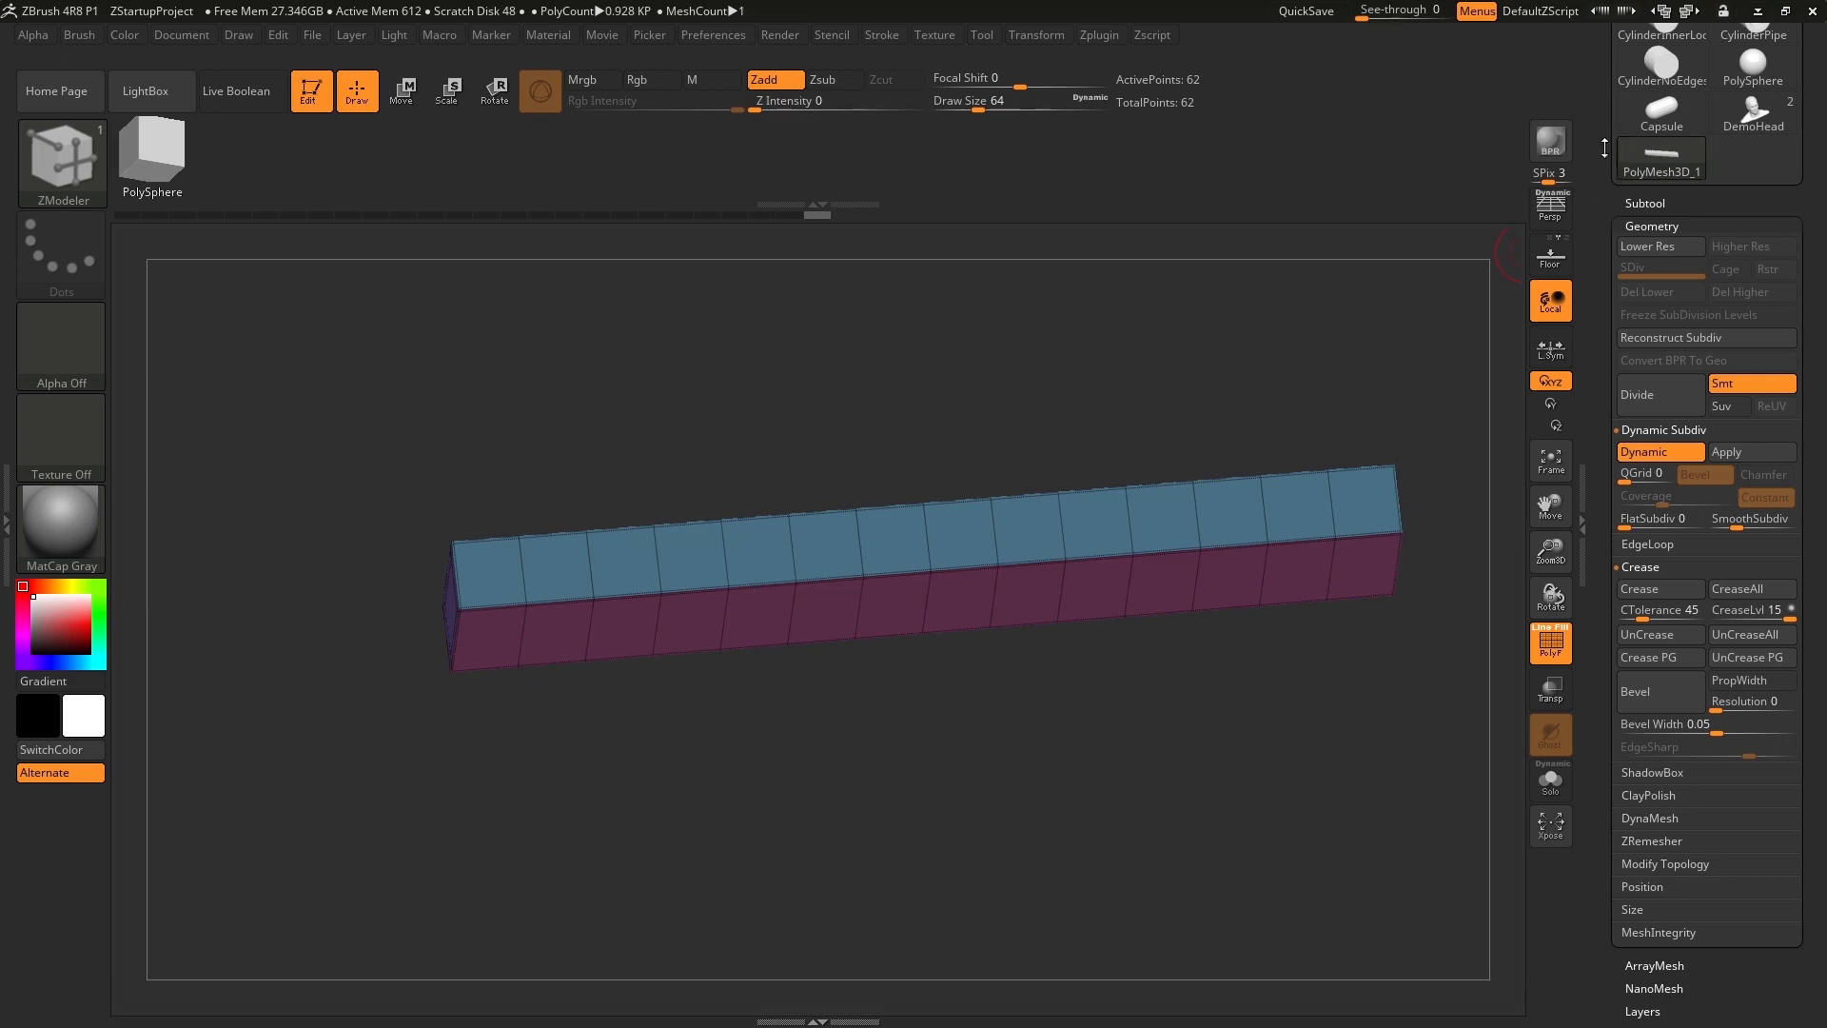
Look at the DemoHead model from another angle and switch back to the segmented bar.
drag(1604, 148, 1599, 388)
click(1772, 526)
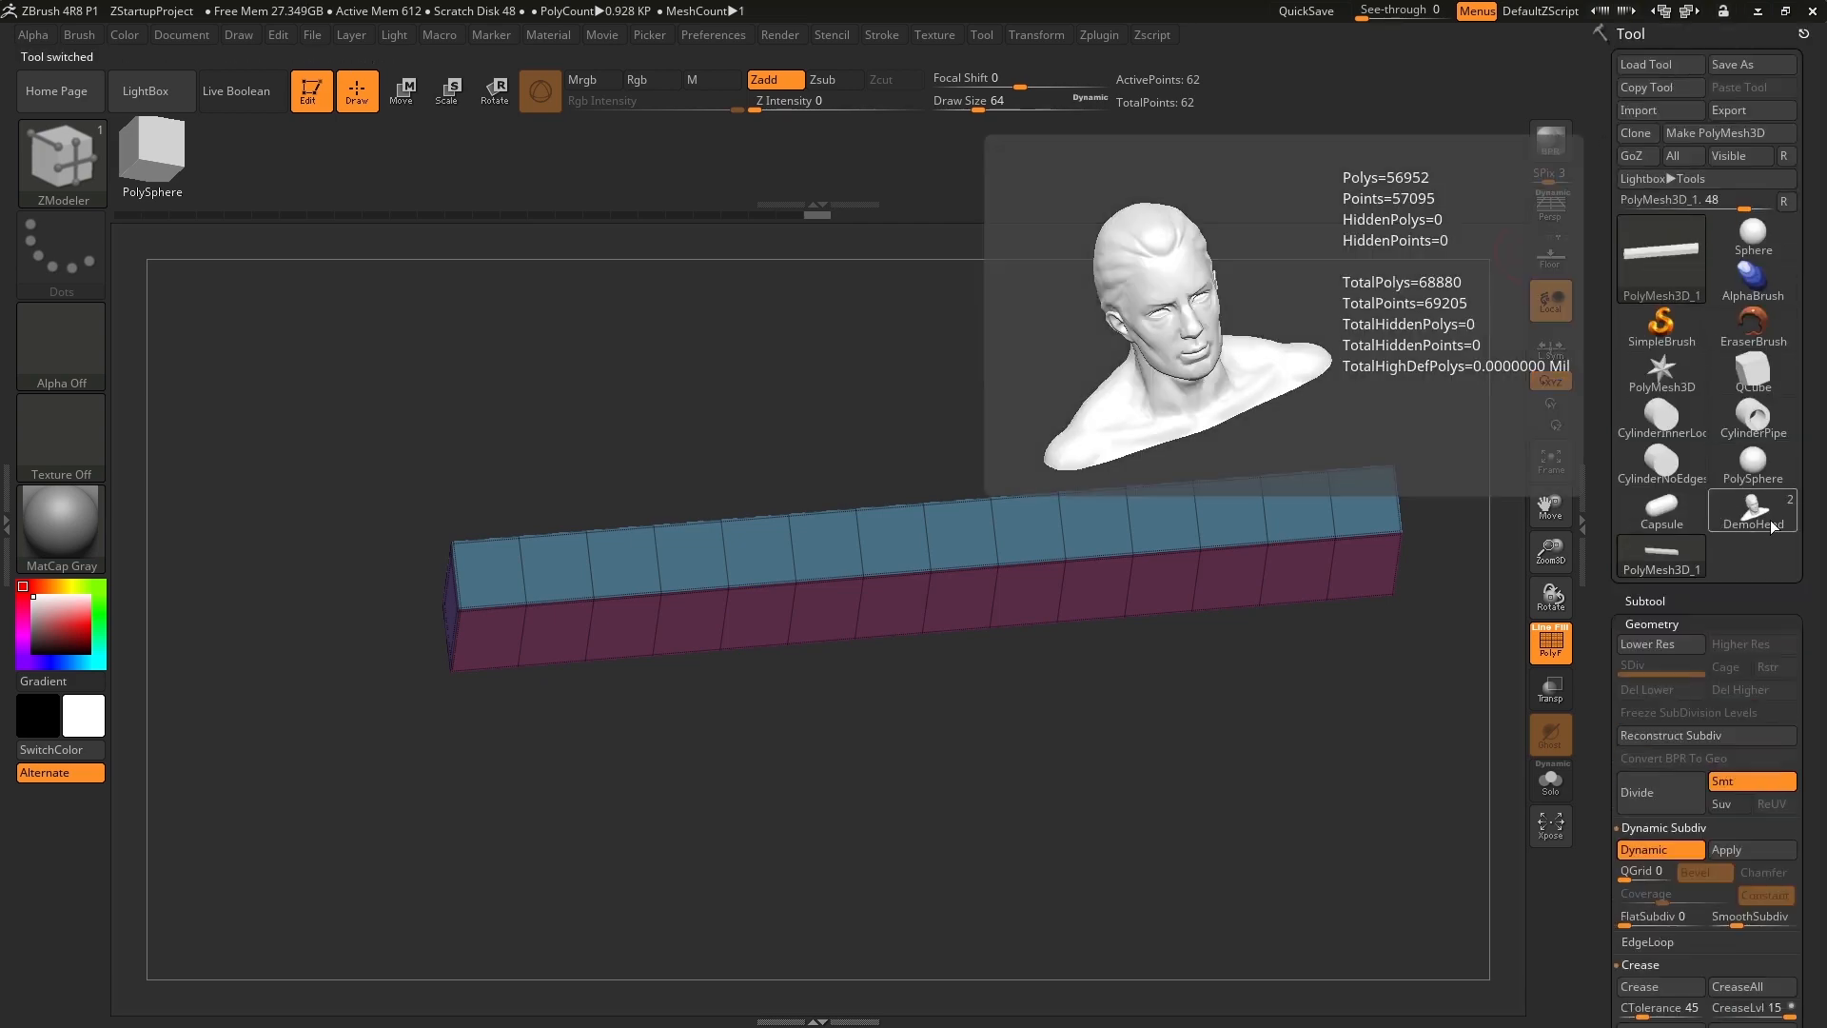
drag(1231, 673, 1128, 554)
click(1655, 561)
Turn the bar to a straight side view and apply the Bend Arc deformer to it through the Gizmo 3D.
alt+drag(994, 569, 631, 799)
alt+drag(869, 823, 894, 801)
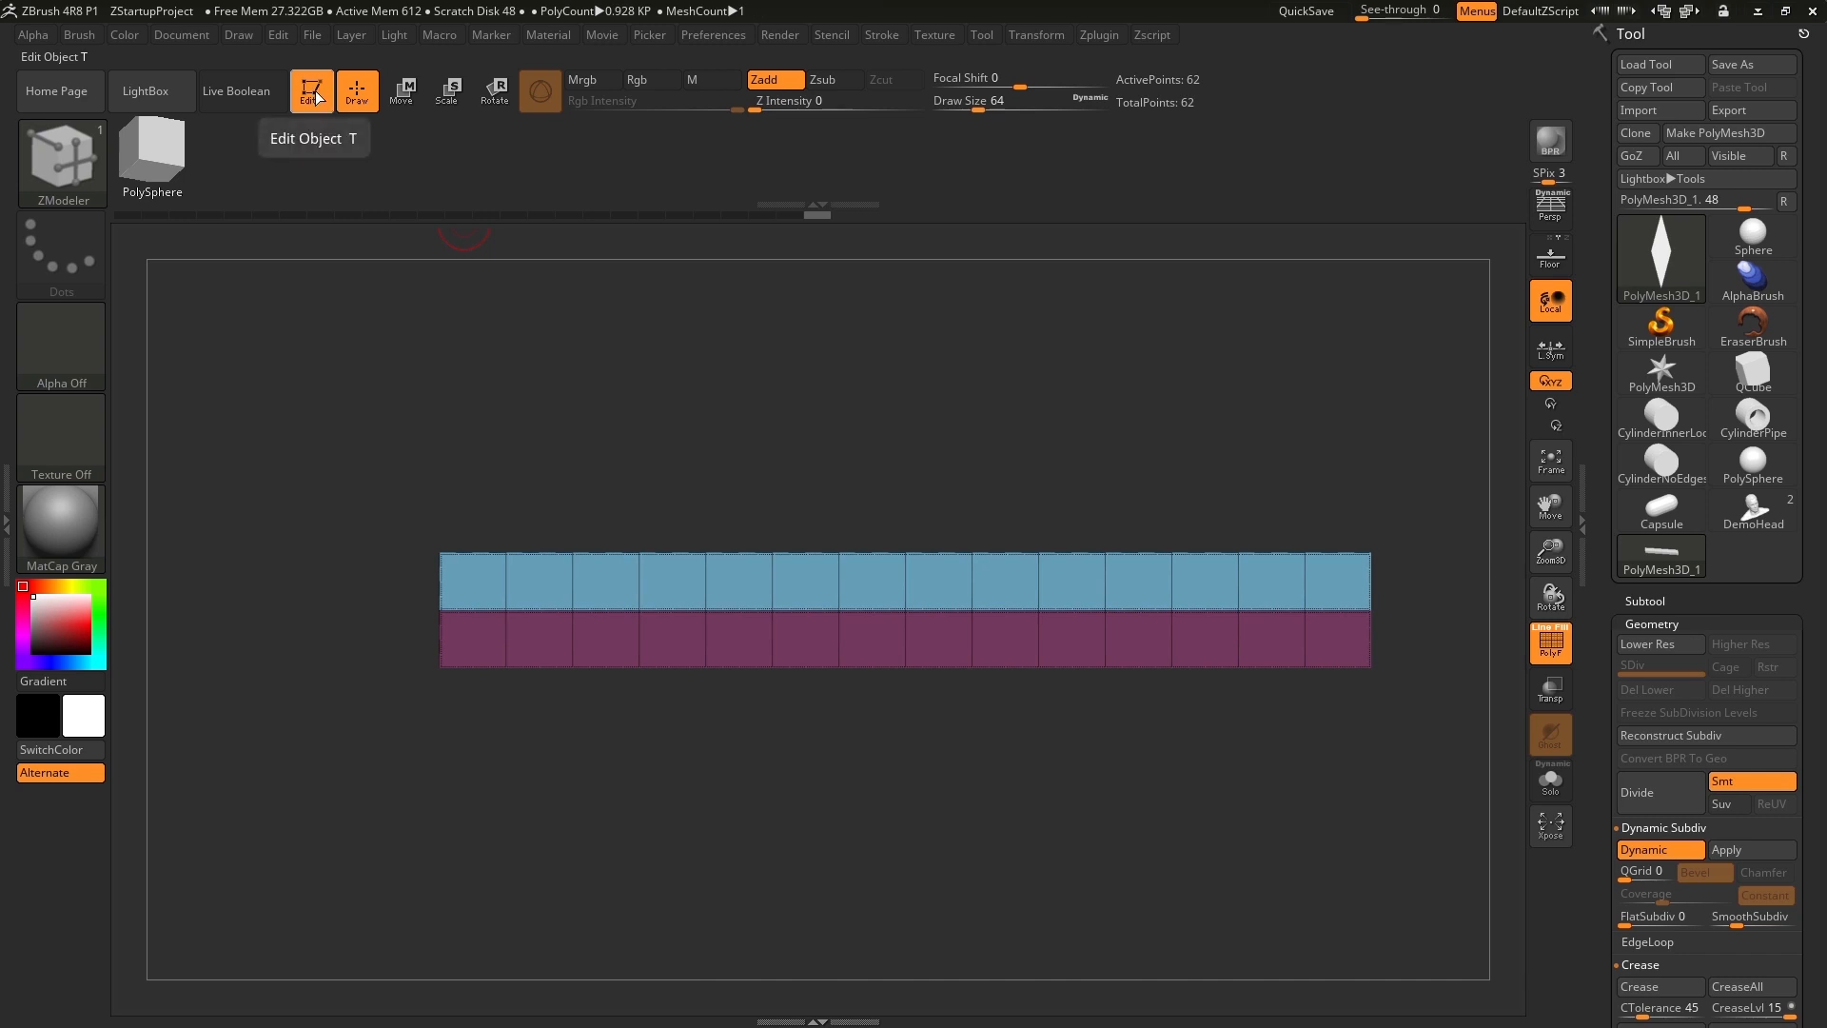
click(403, 94)
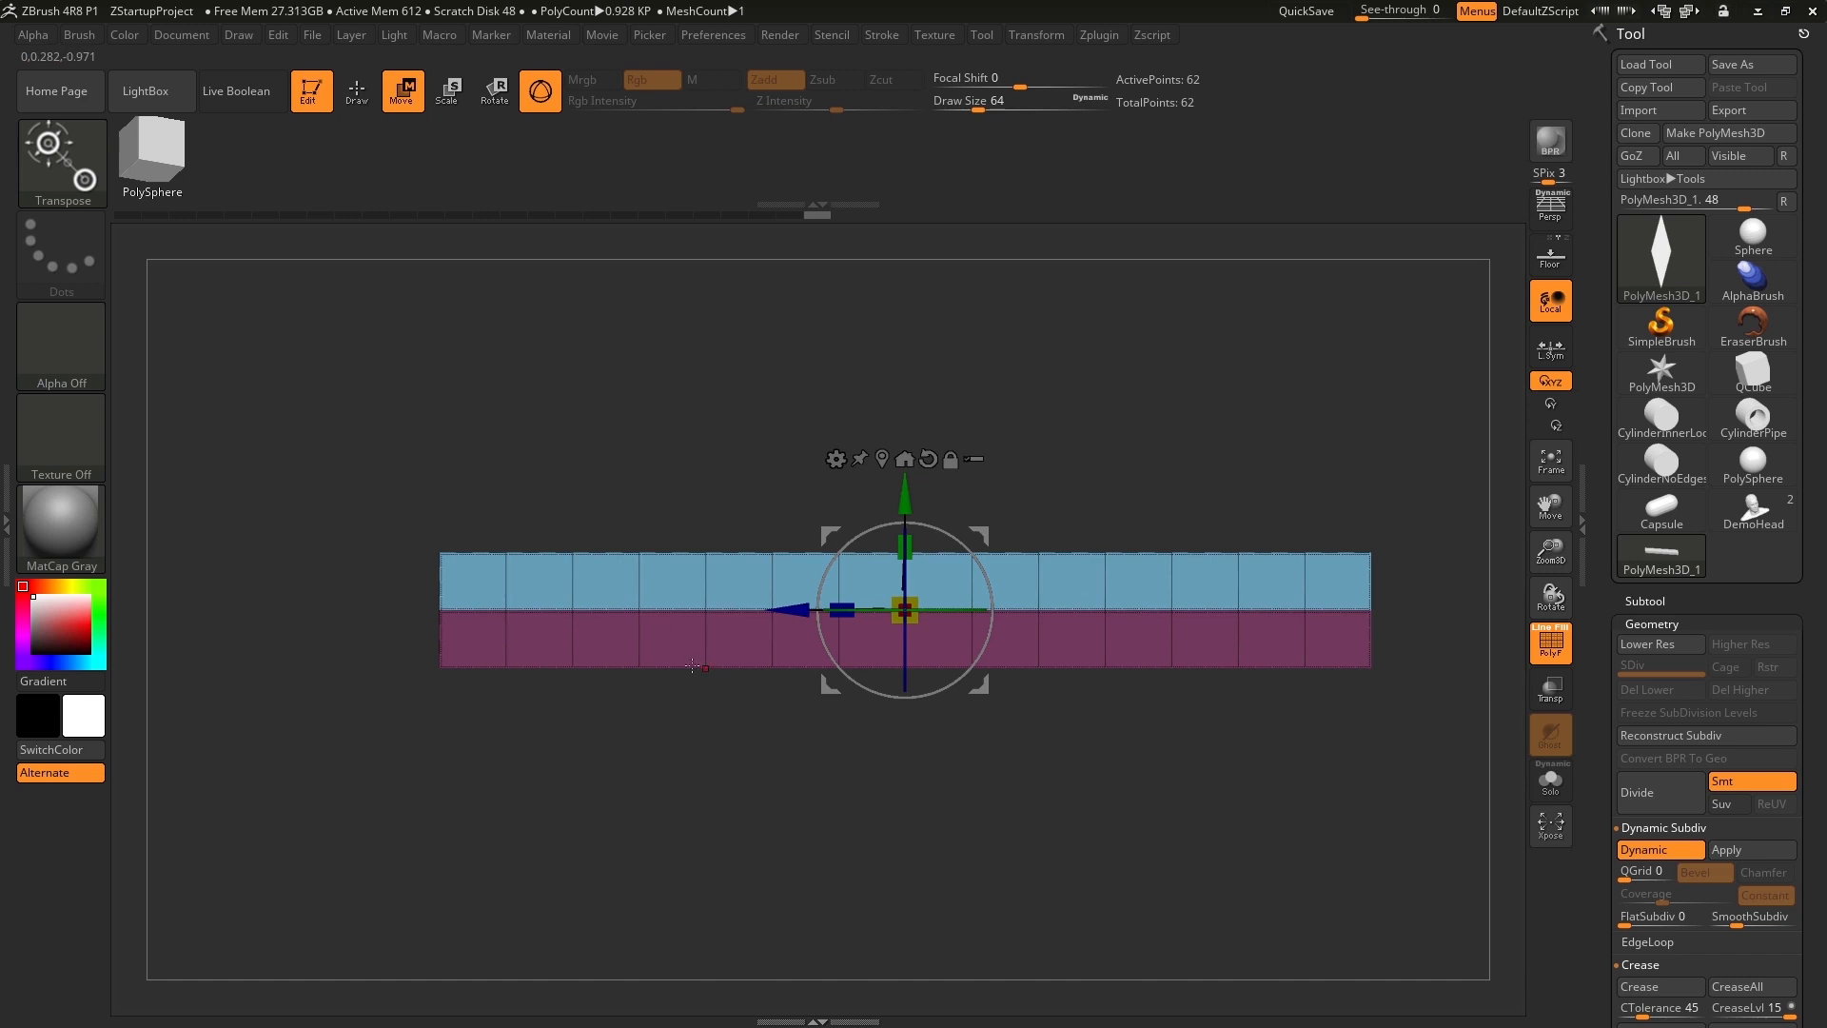
click(541, 93)
click(549, 95)
click(836, 458)
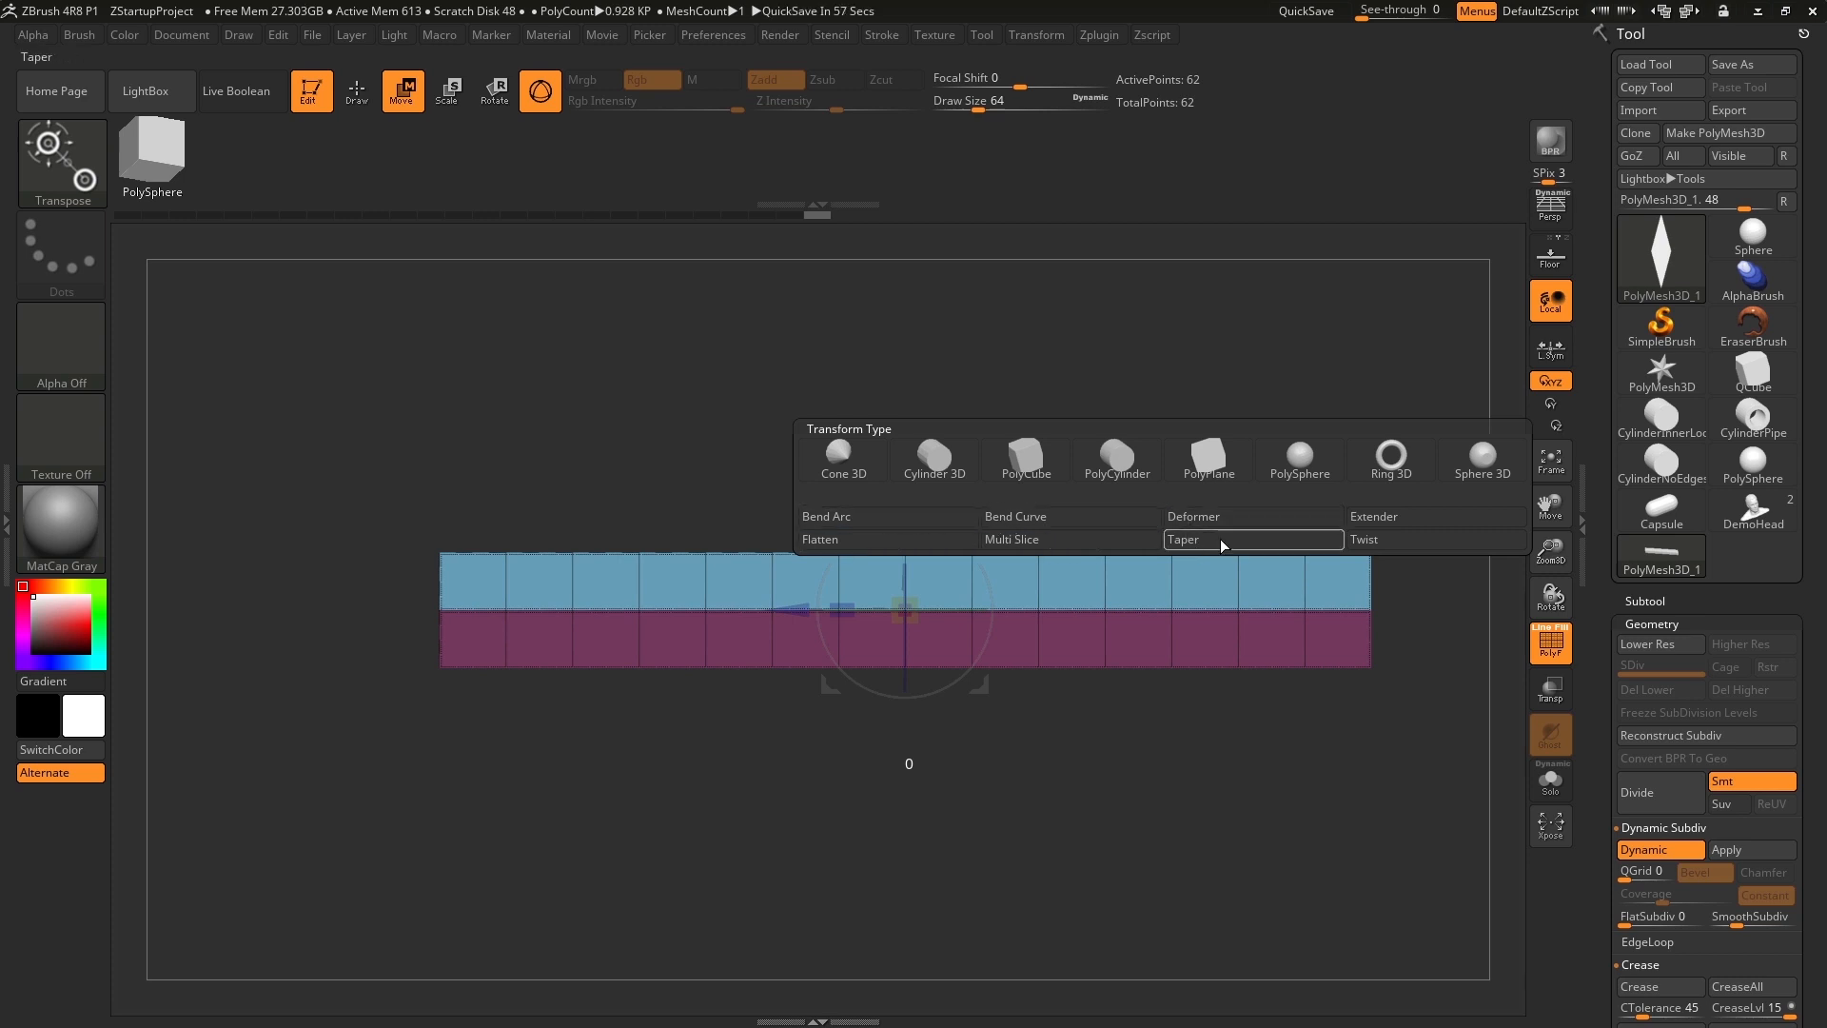
click(882, 516)
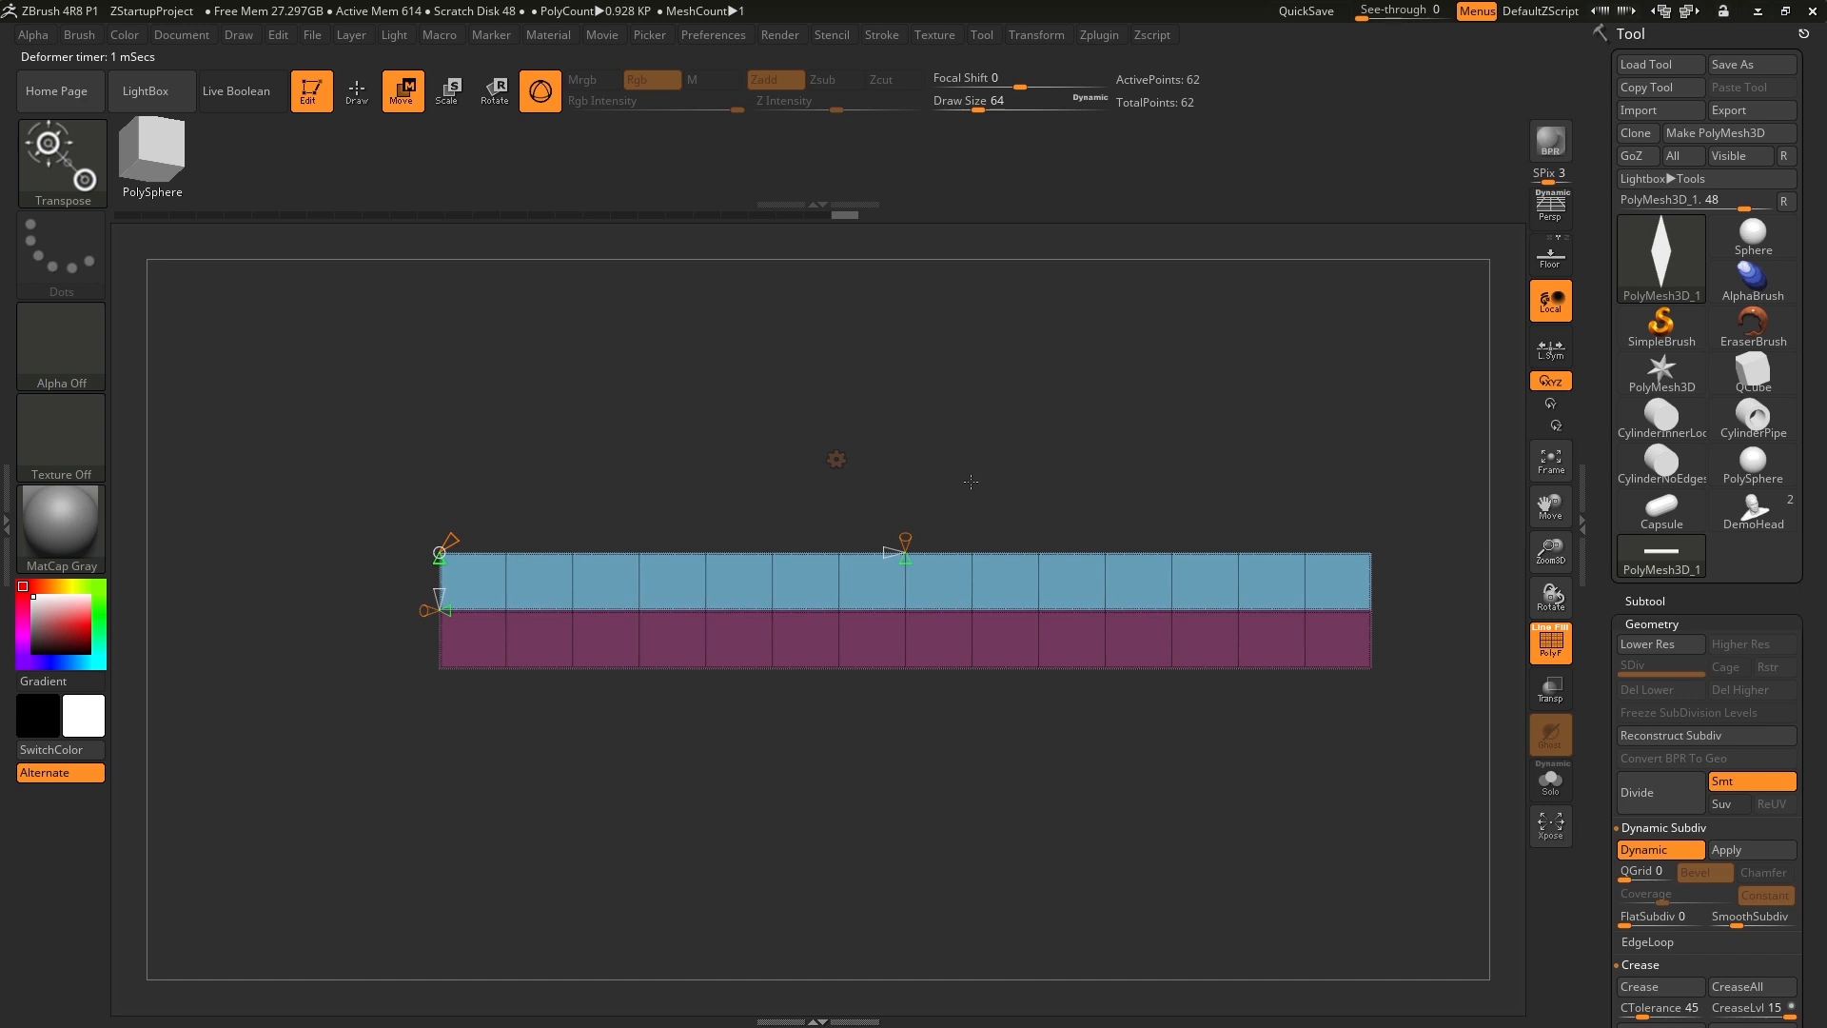
Try bending the whole unmasked bar with the Bend Arc handle at its mid-length.
drag(953, 445, 920, 505)
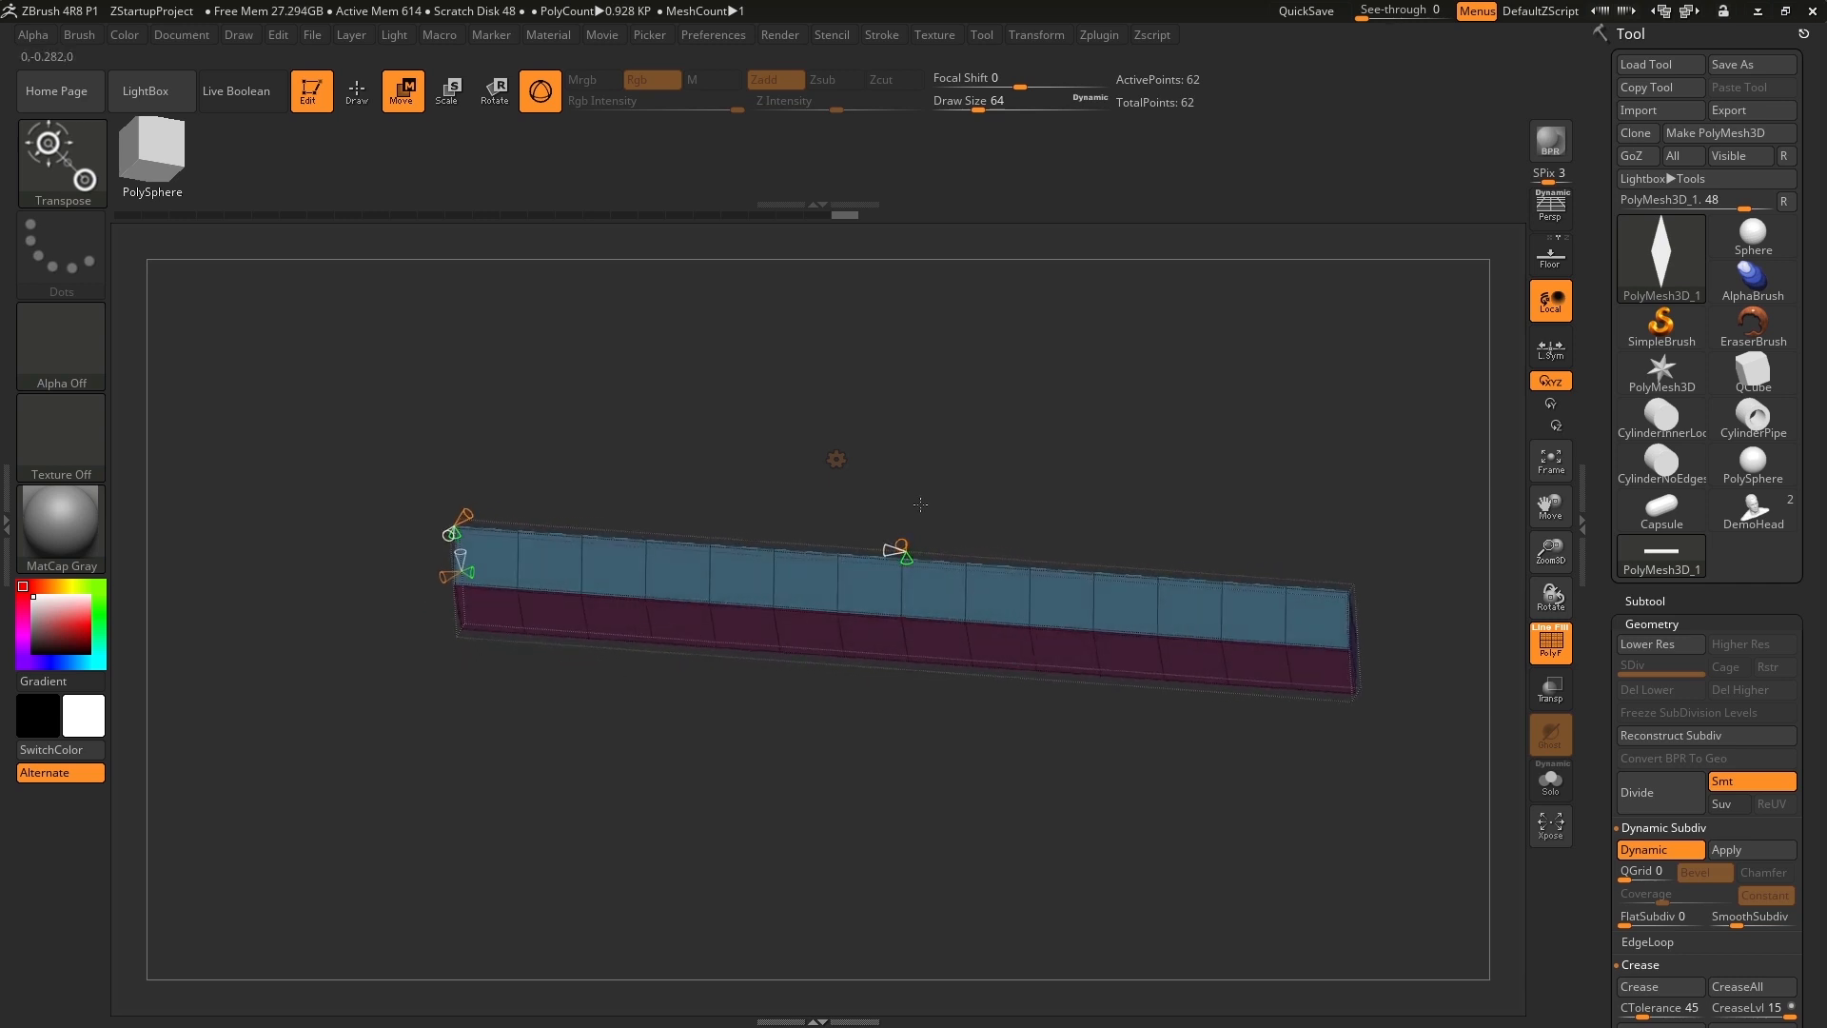
click(901, 556)
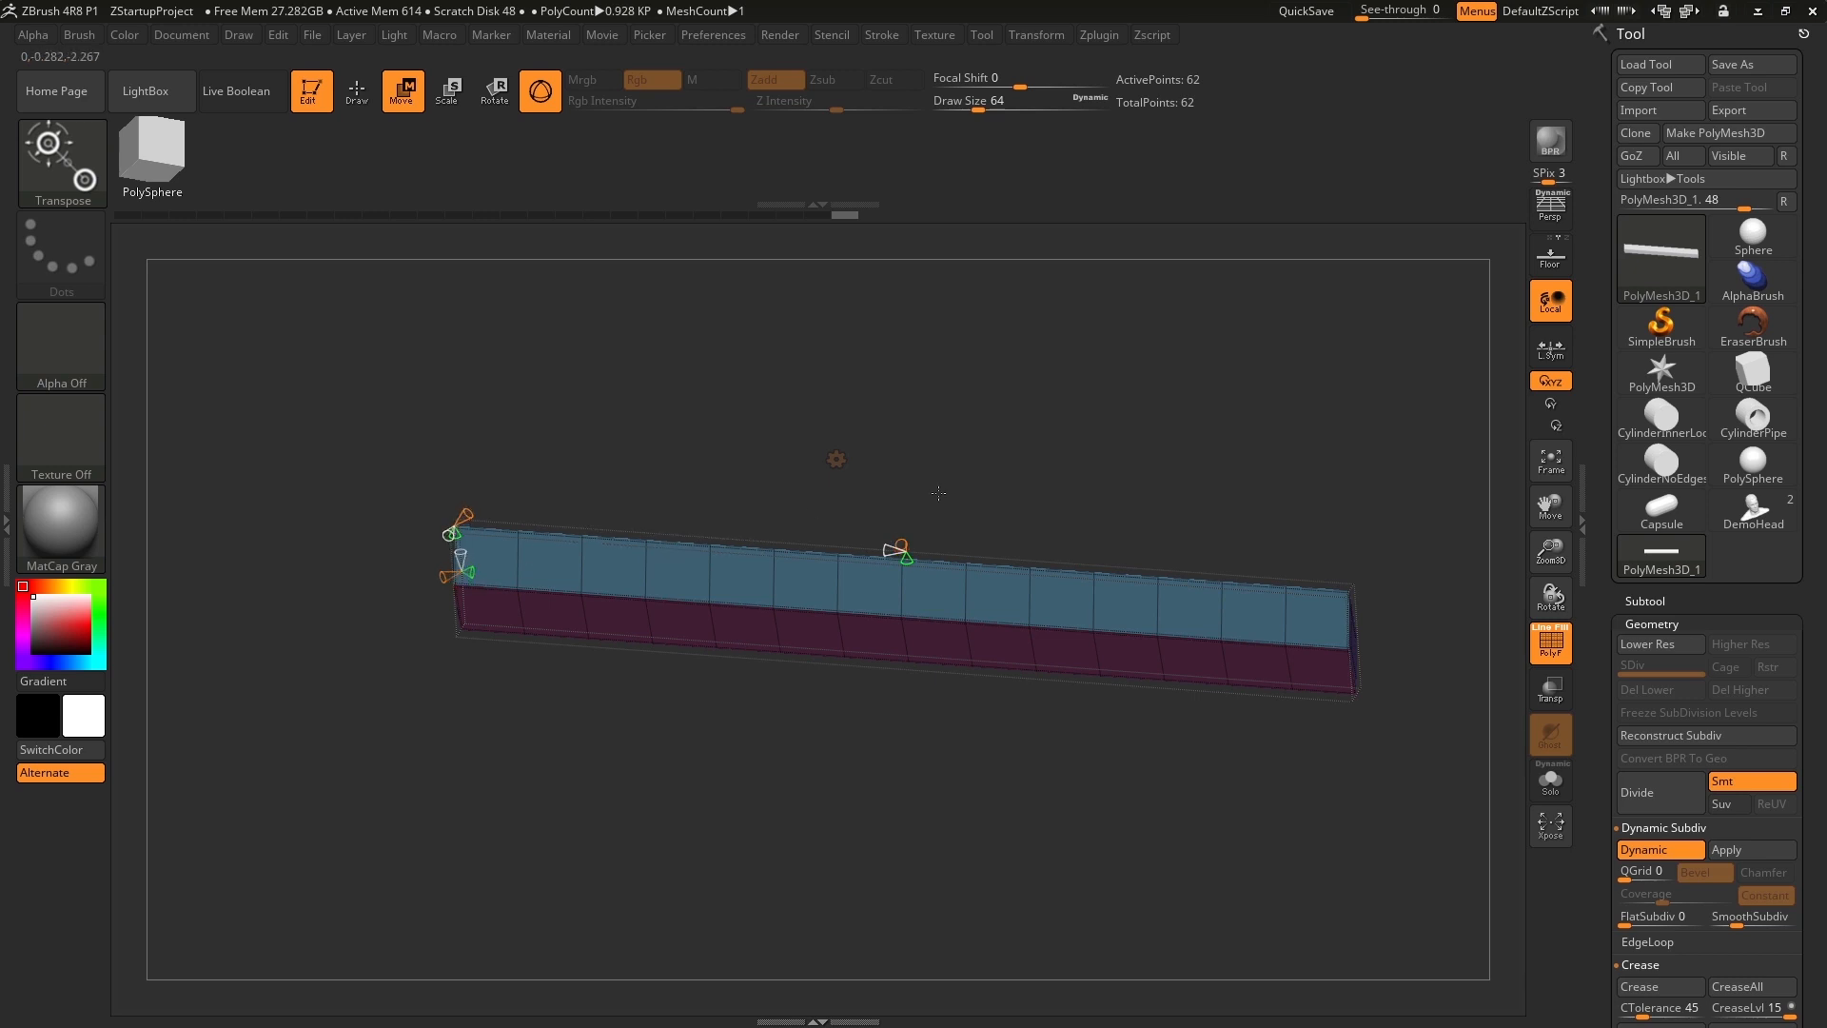
shift+drag(951, 480, 960, 435)
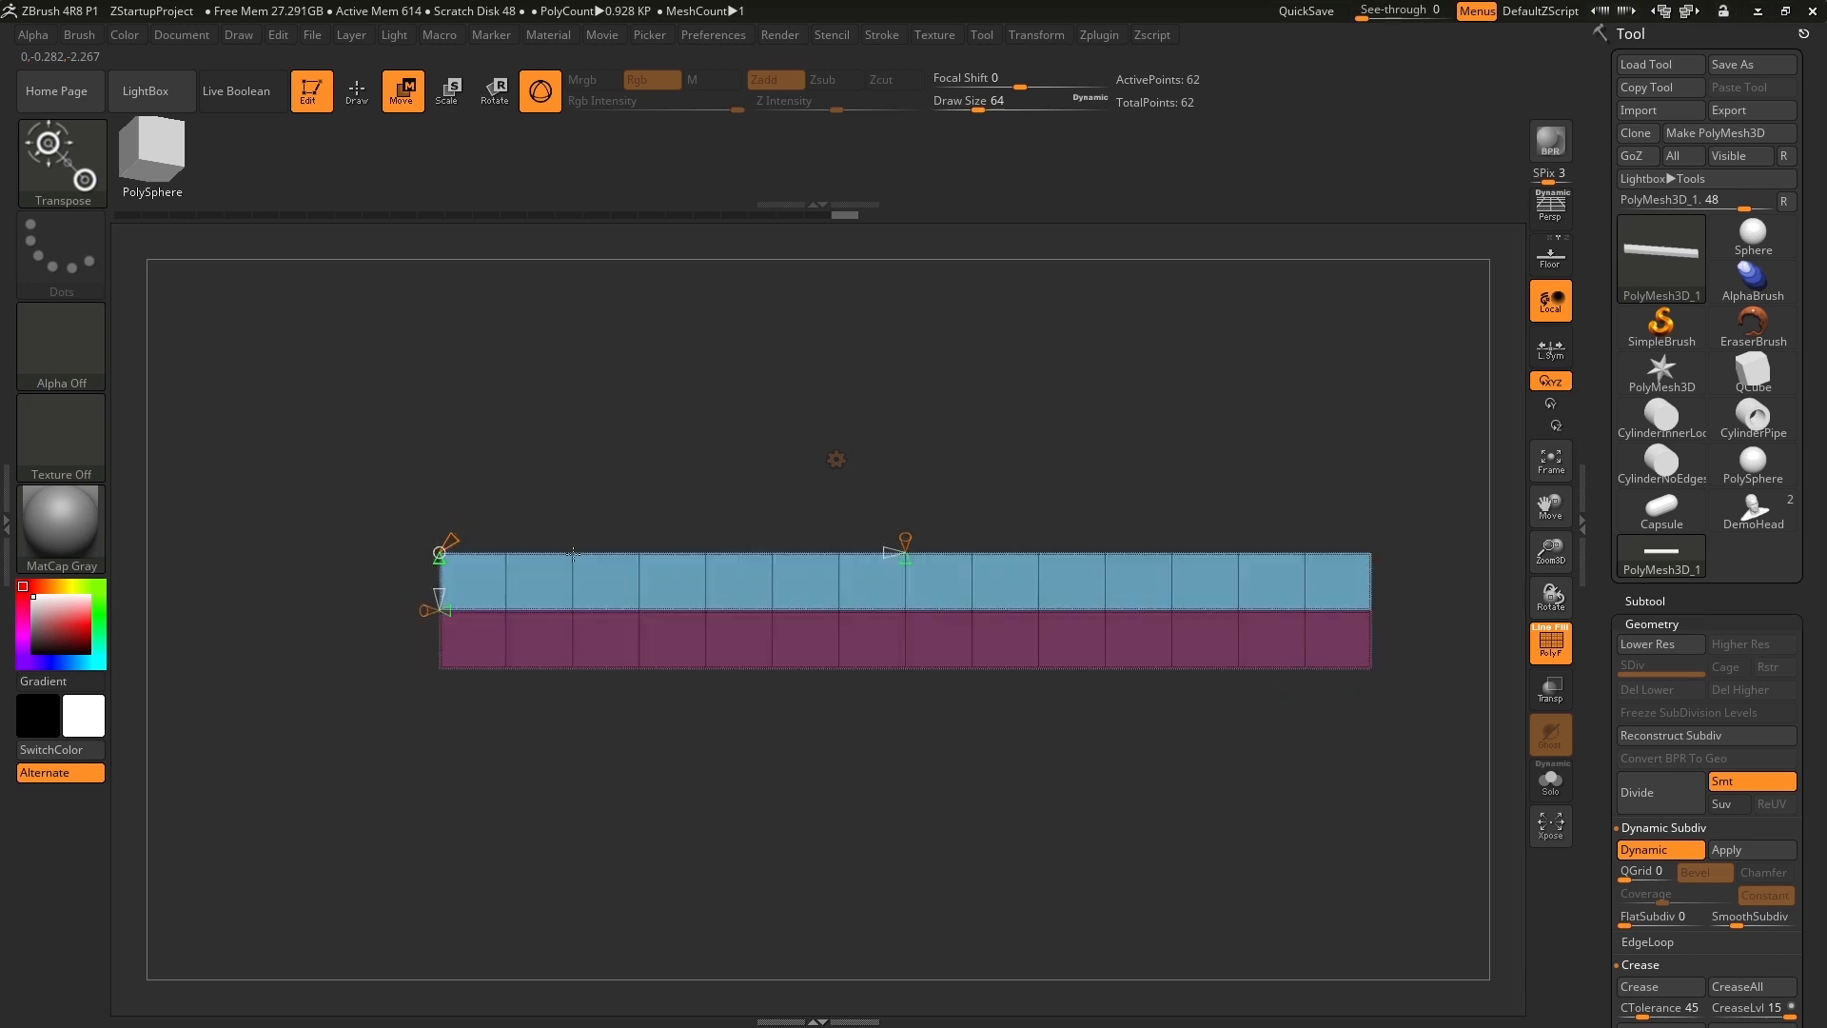
drag(919, 500, 970, 464)
click(906, 561)
mouse_move(905, 564)
mouse_down()
mouse_move(905, 651)
mouse_move(881, 424)
mouse_move(885, 662)
mouse_move(868, 444)
mouse_move(876, 656)
mouse_move(863, 447)
mouse_move(854, 666)
mouse_move(853, 423)
mouse_move(856, 659)
mouse_move(855, 571)
mouse_up()
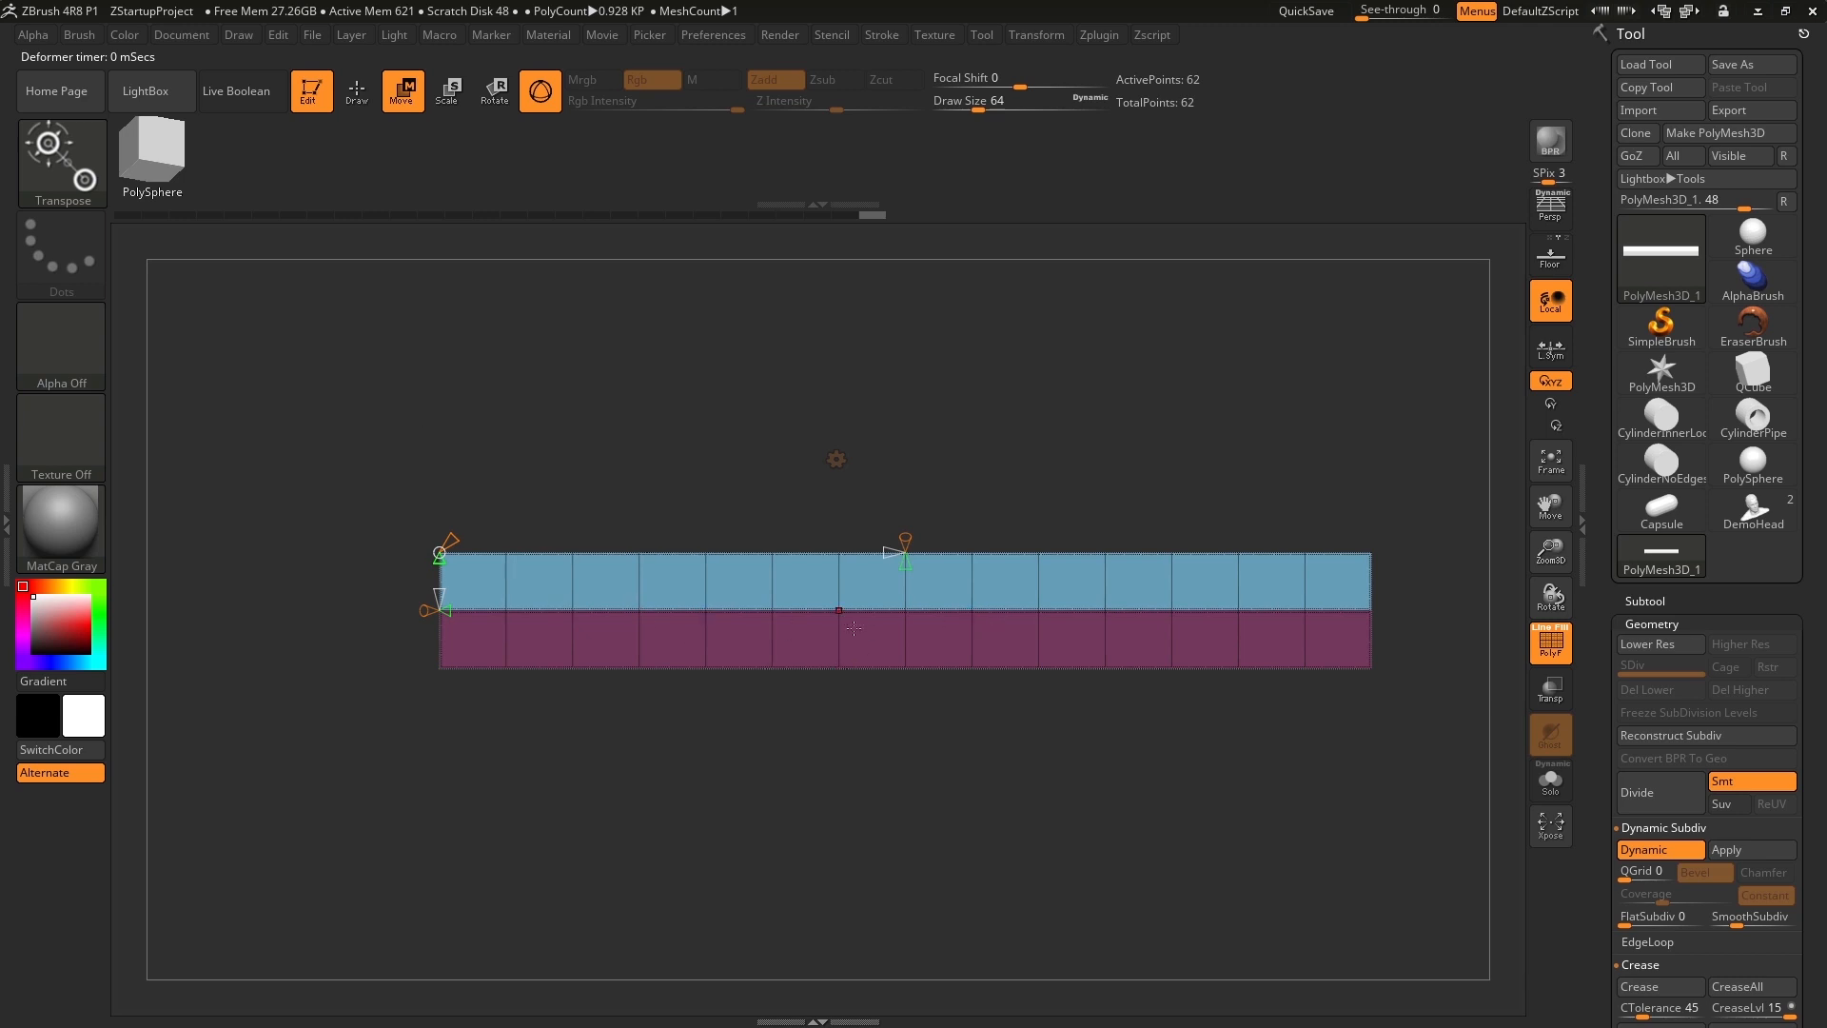
mouse_move(907, 562)
mouse_down()
mouse_move(897, 475)
mouse_move(897, 548)
mouse_up()
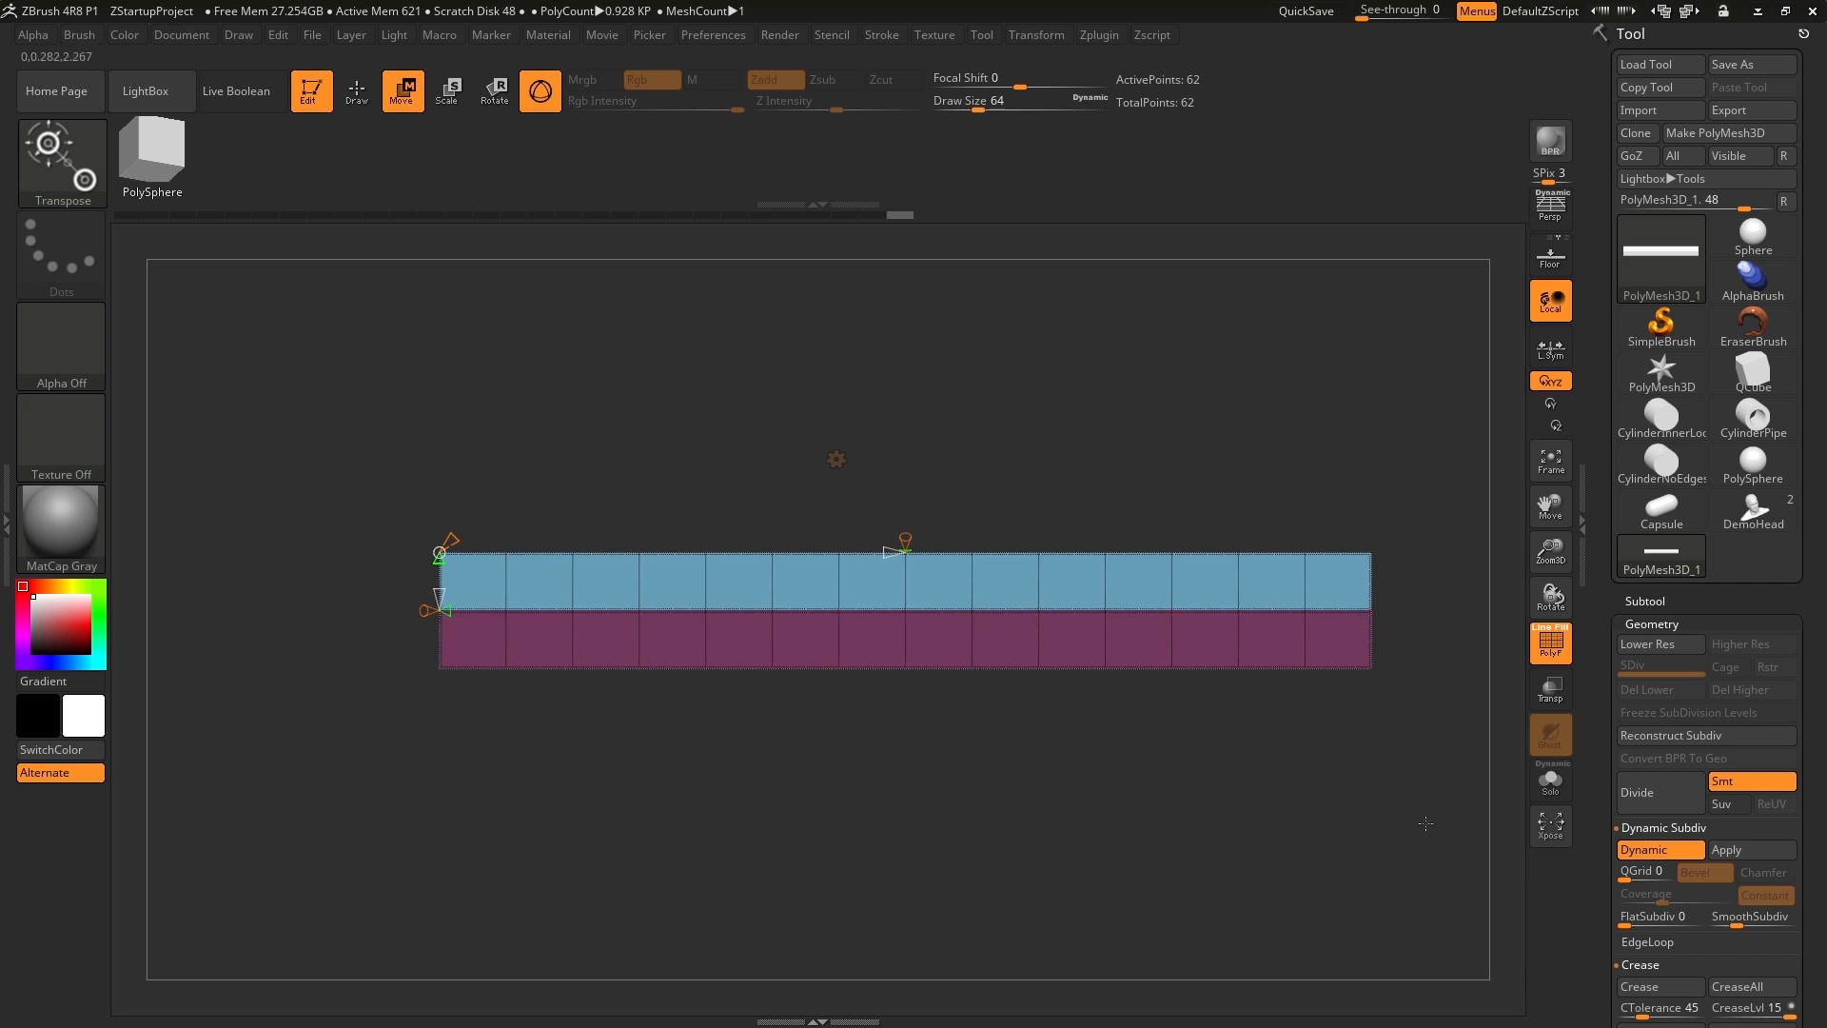
Mask the right half of the bar and bend the unmasked left half upward with the Bend Arc angle handle.
key(ctrl)
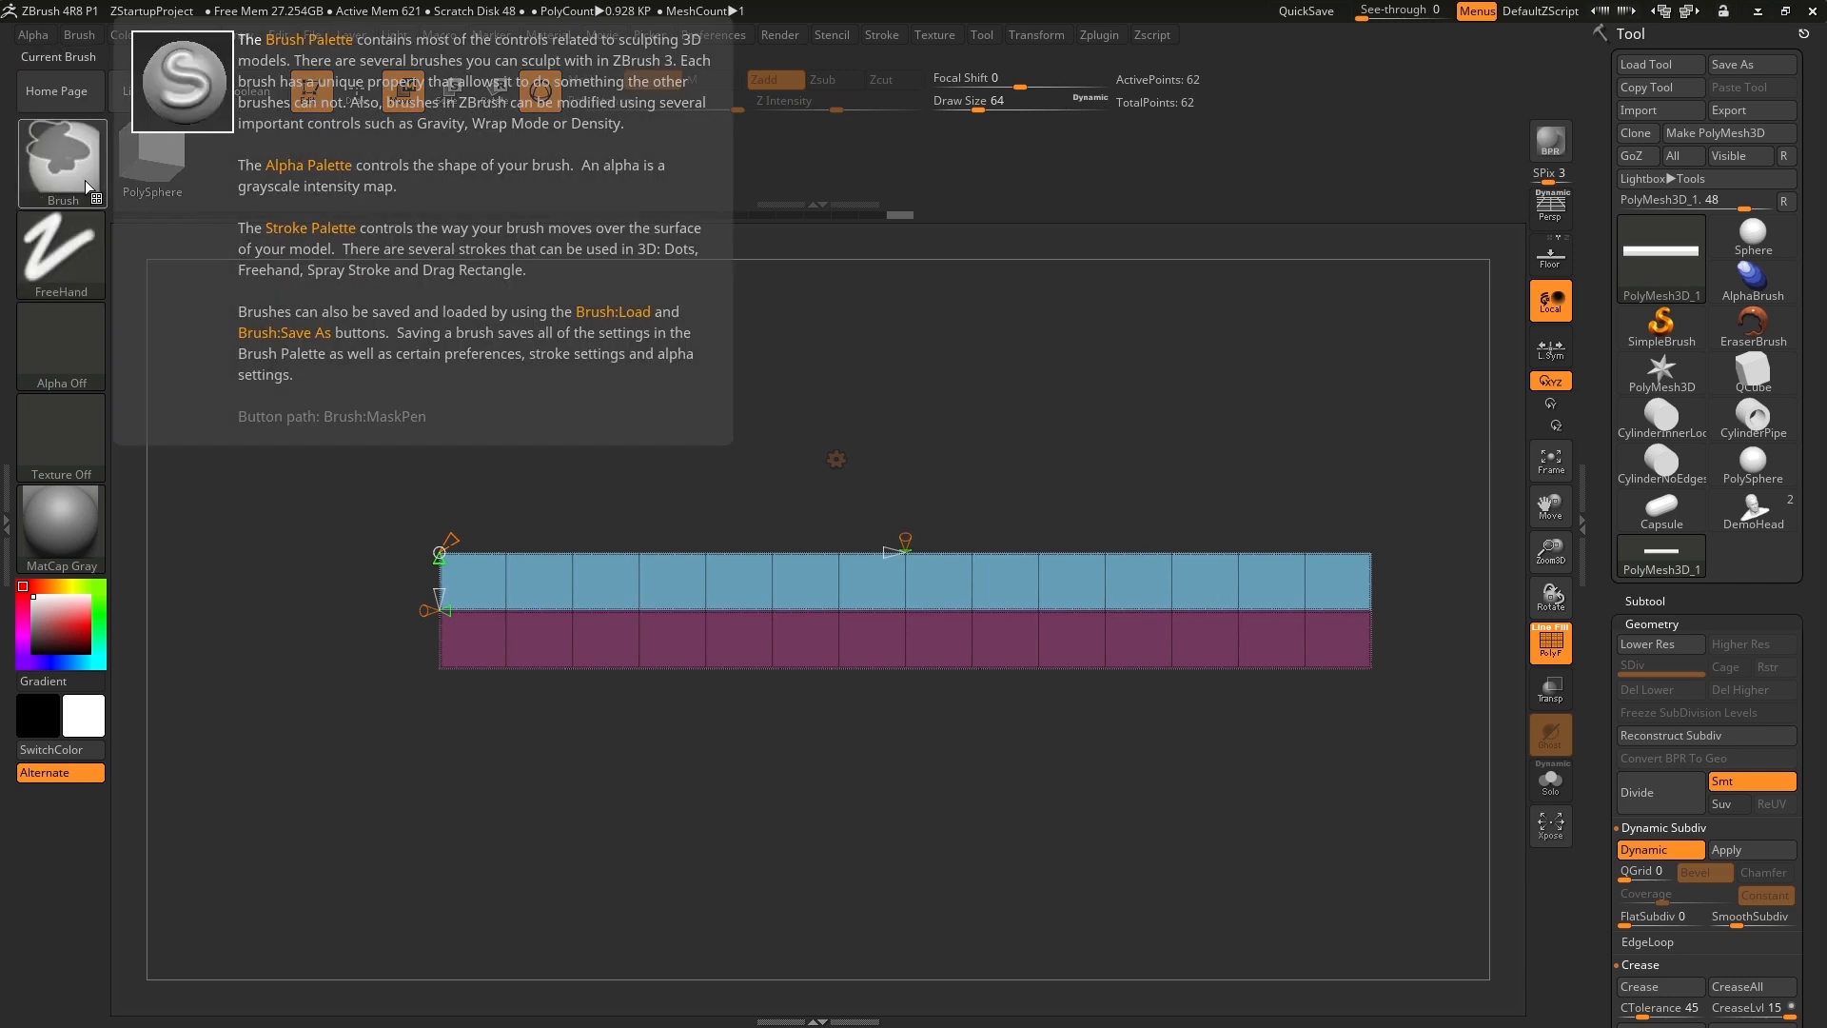
ctrl+drag(1372, 670, 871, 439)
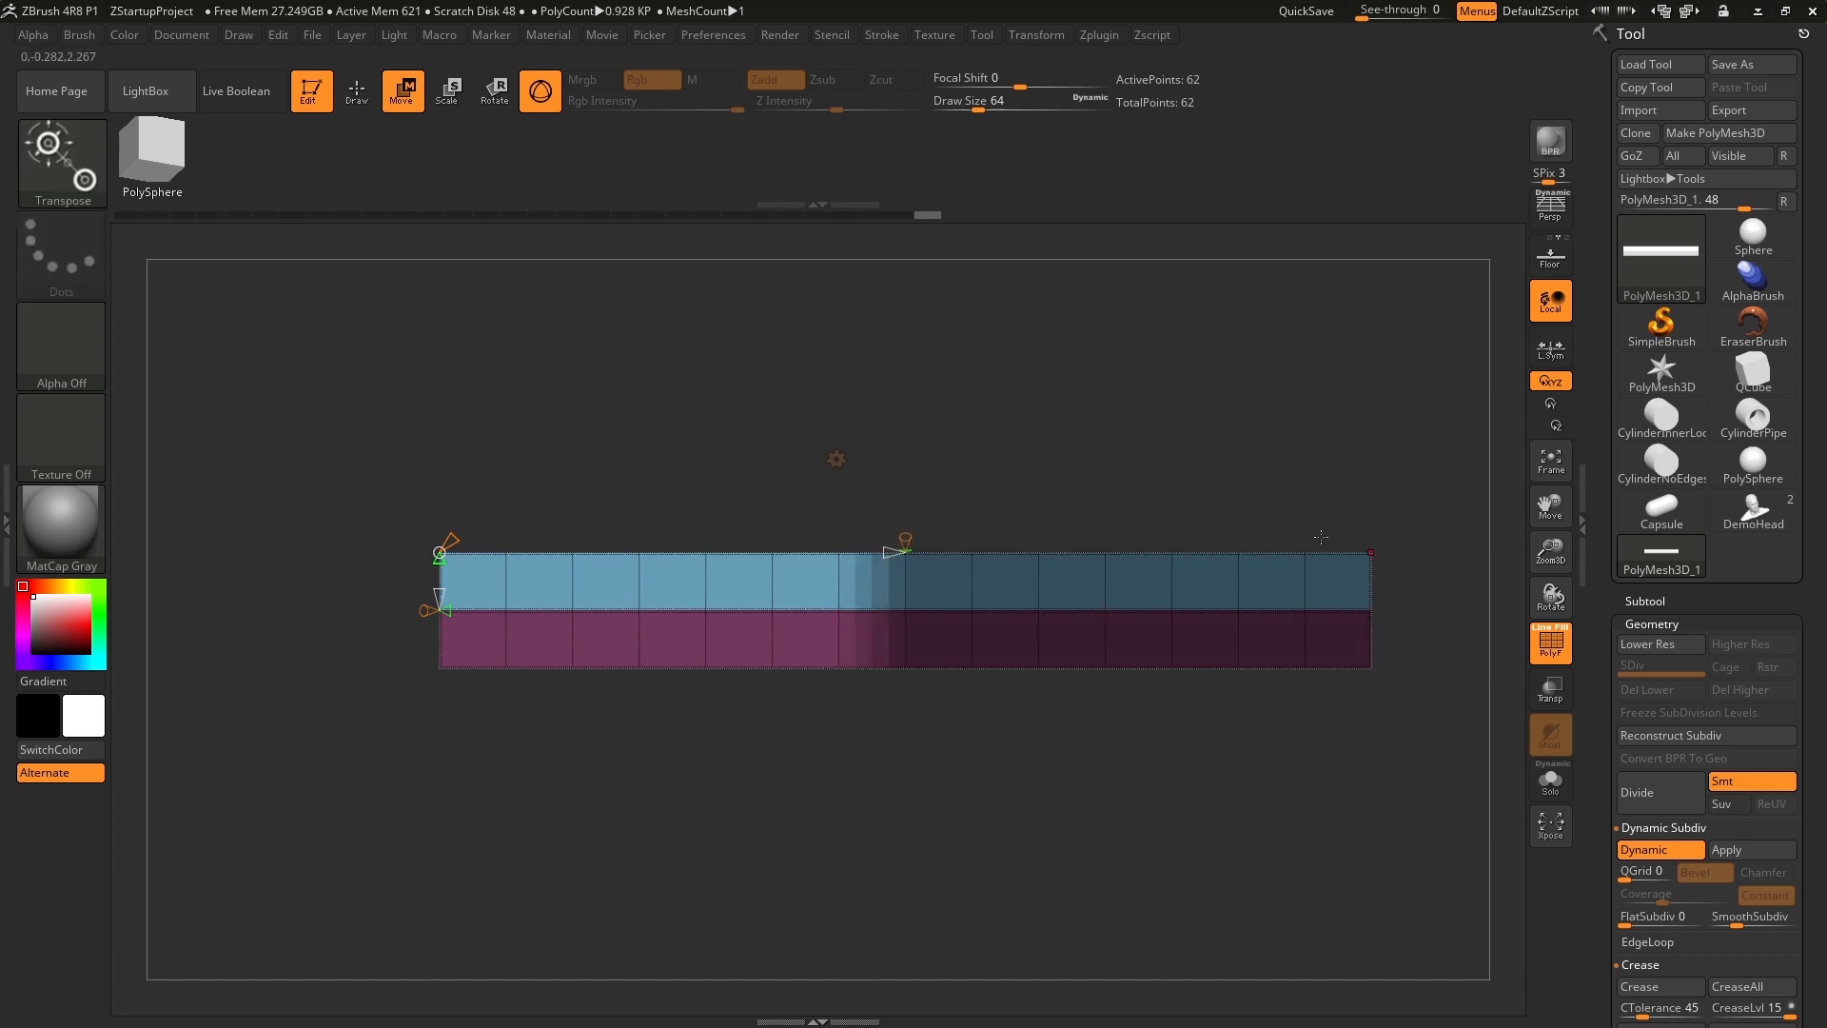
click(905, 549)
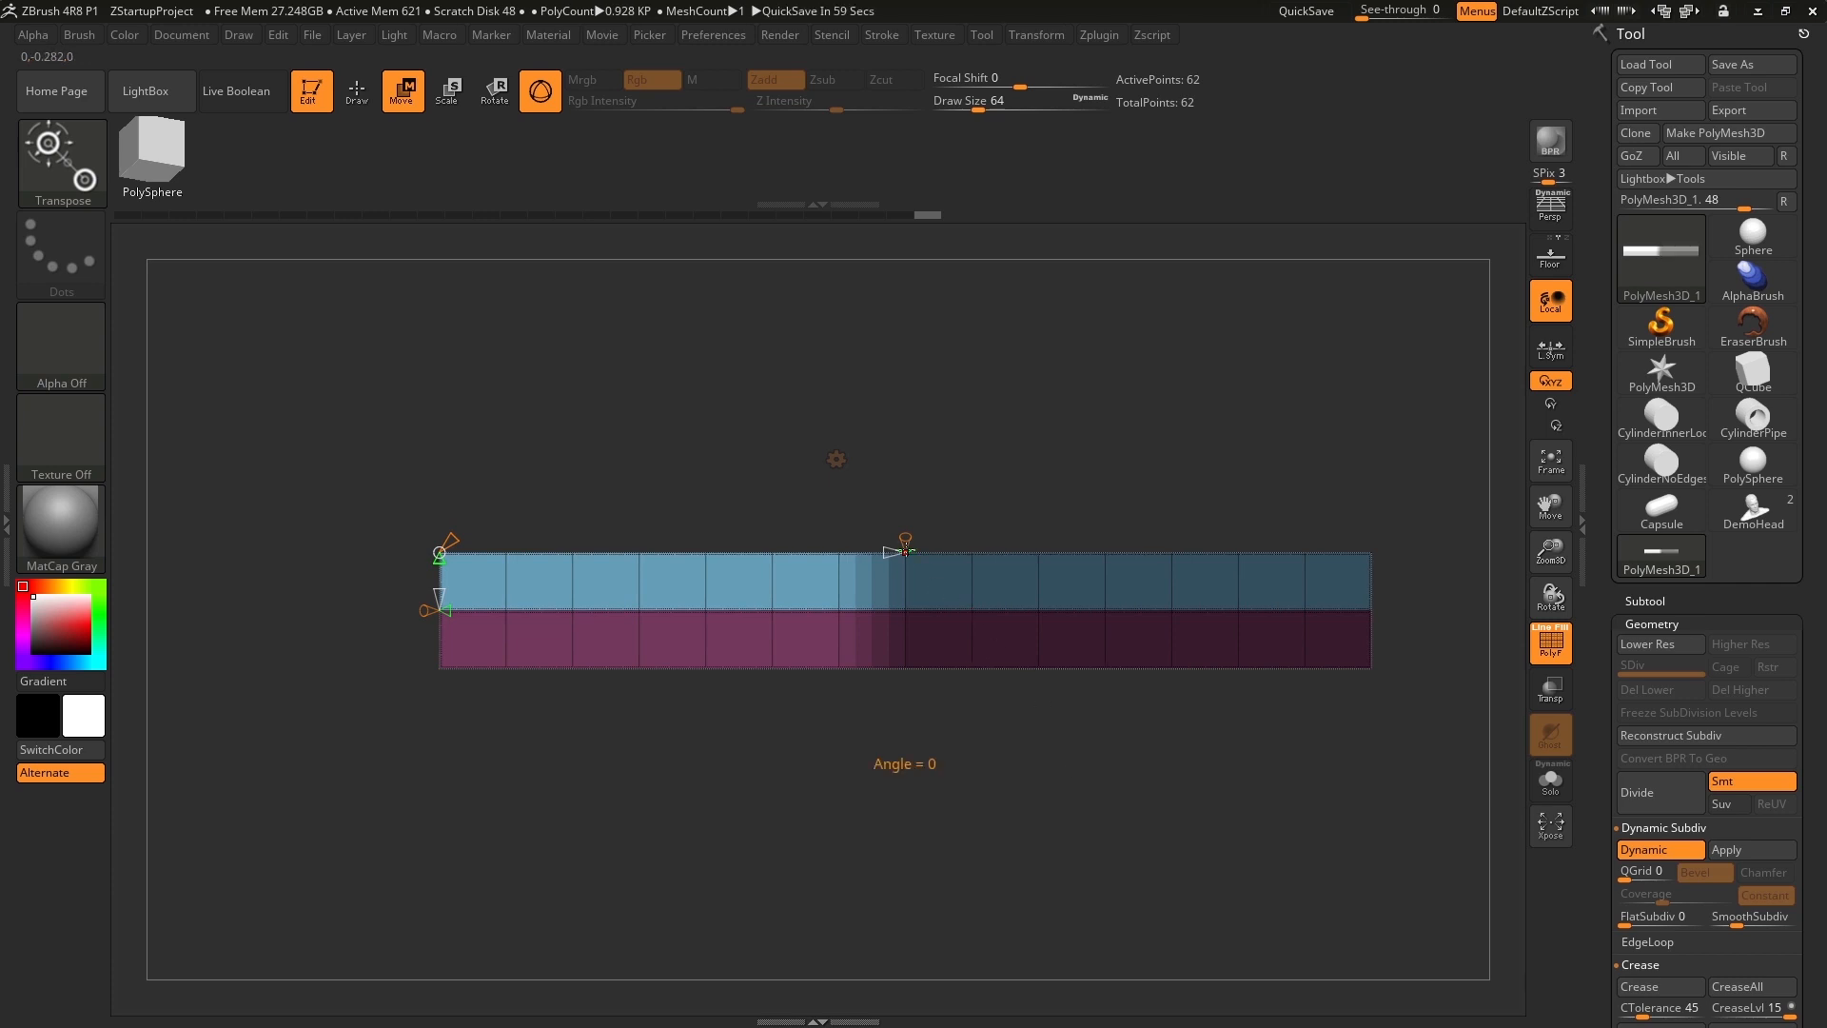
drag(905, 550, 916, 495)
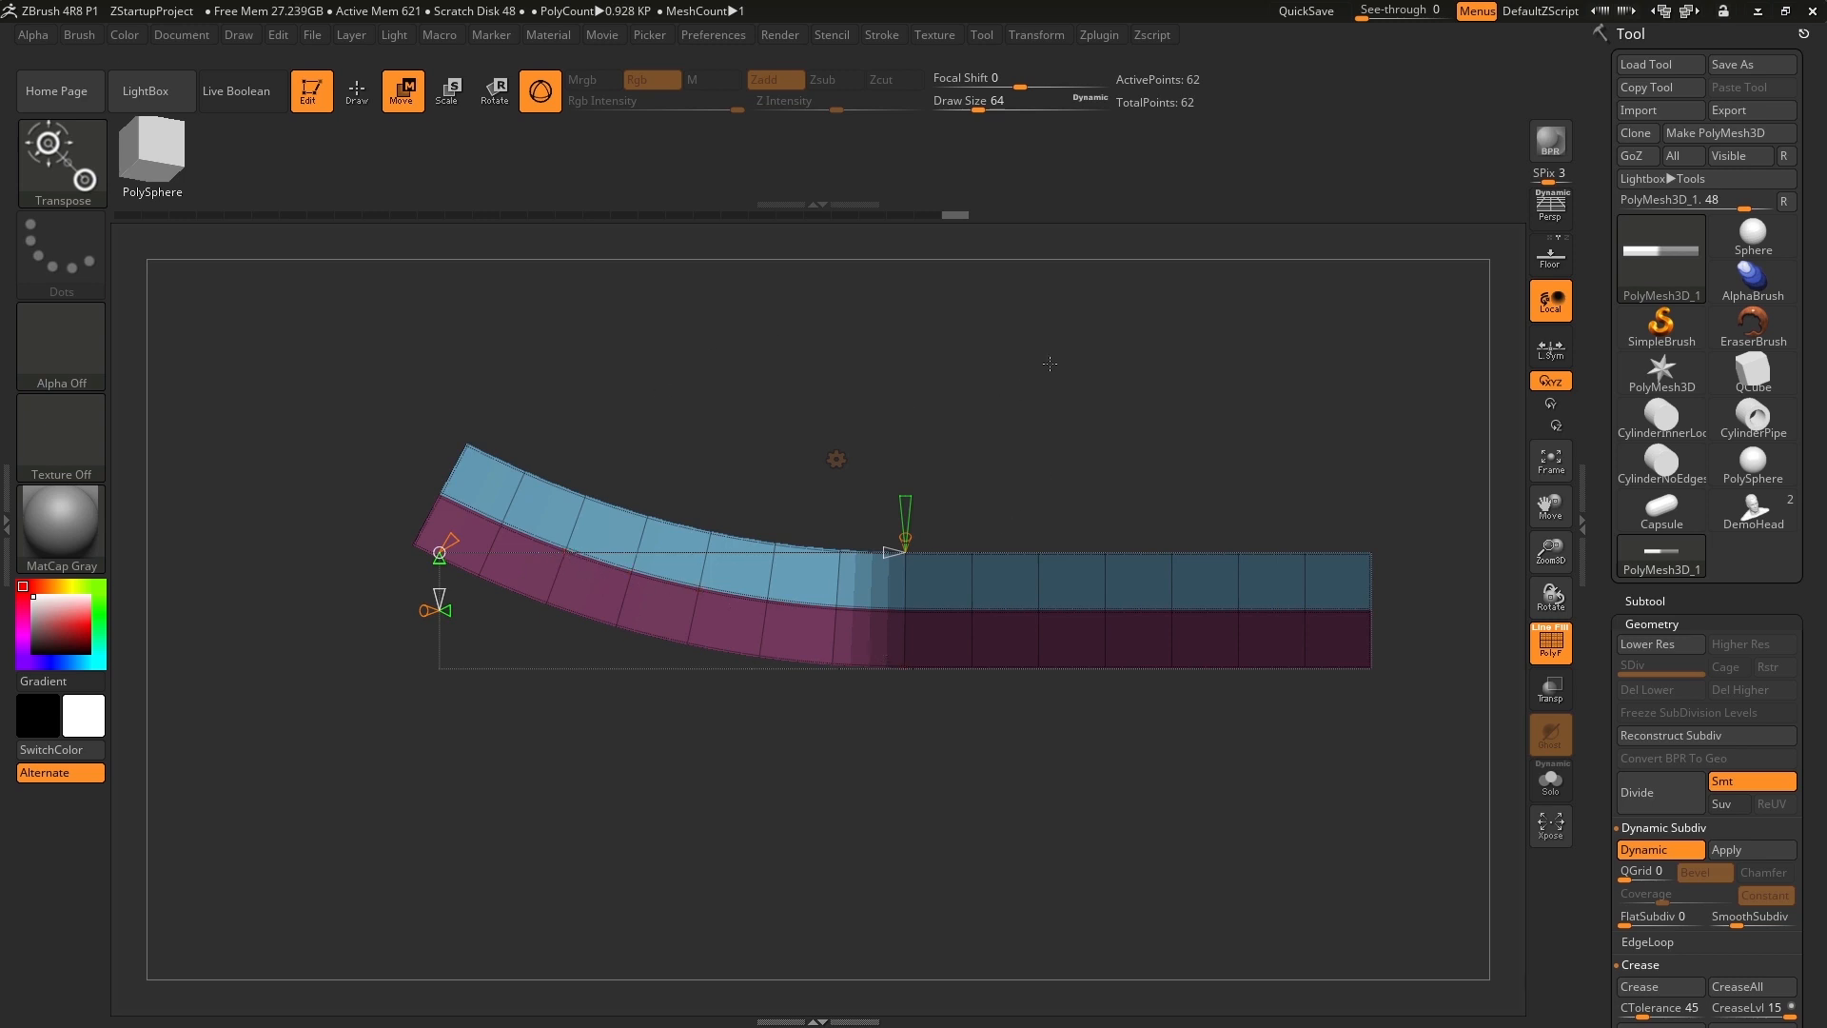
Clear the mask from the bar and accept the Bend Arc deformation.
key(ctrl)
mouse_move(1026, 310)
ctrl+mouse_down()
mouse_move(1029, 383)
mouse_move(1071, 443)
ctrl+mouse_up()
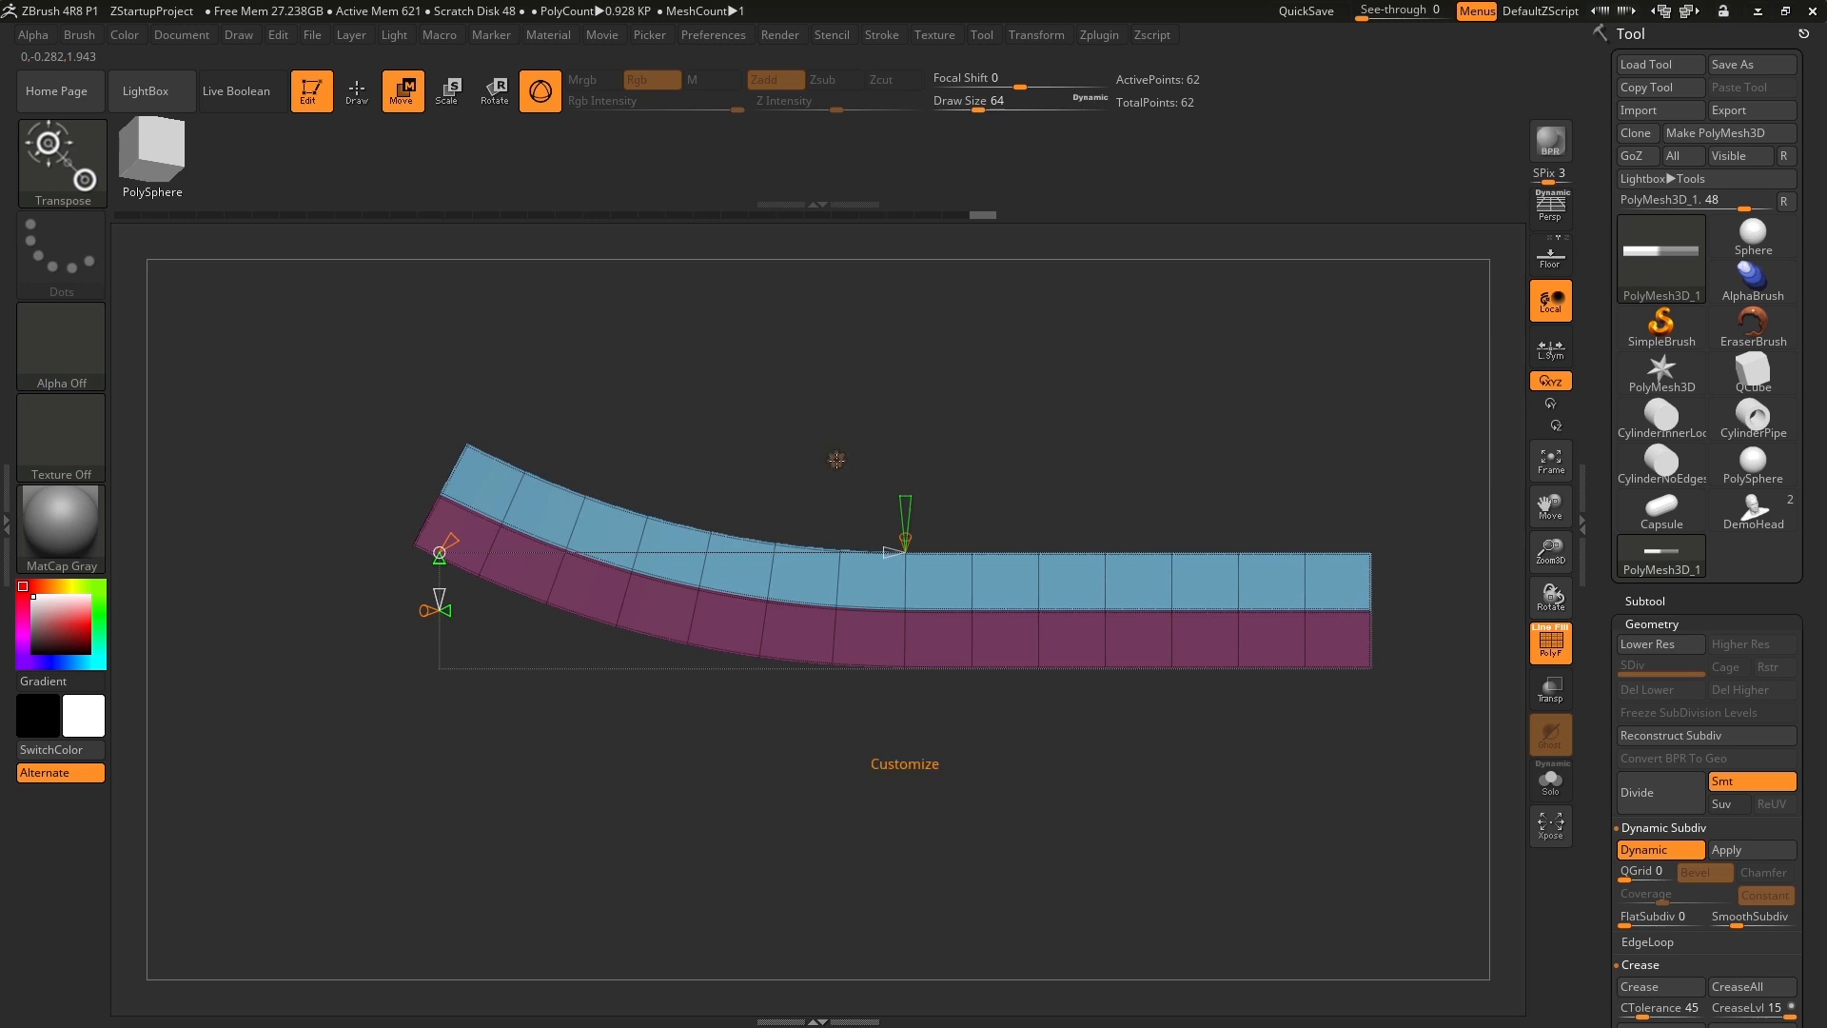
click(836, 460)
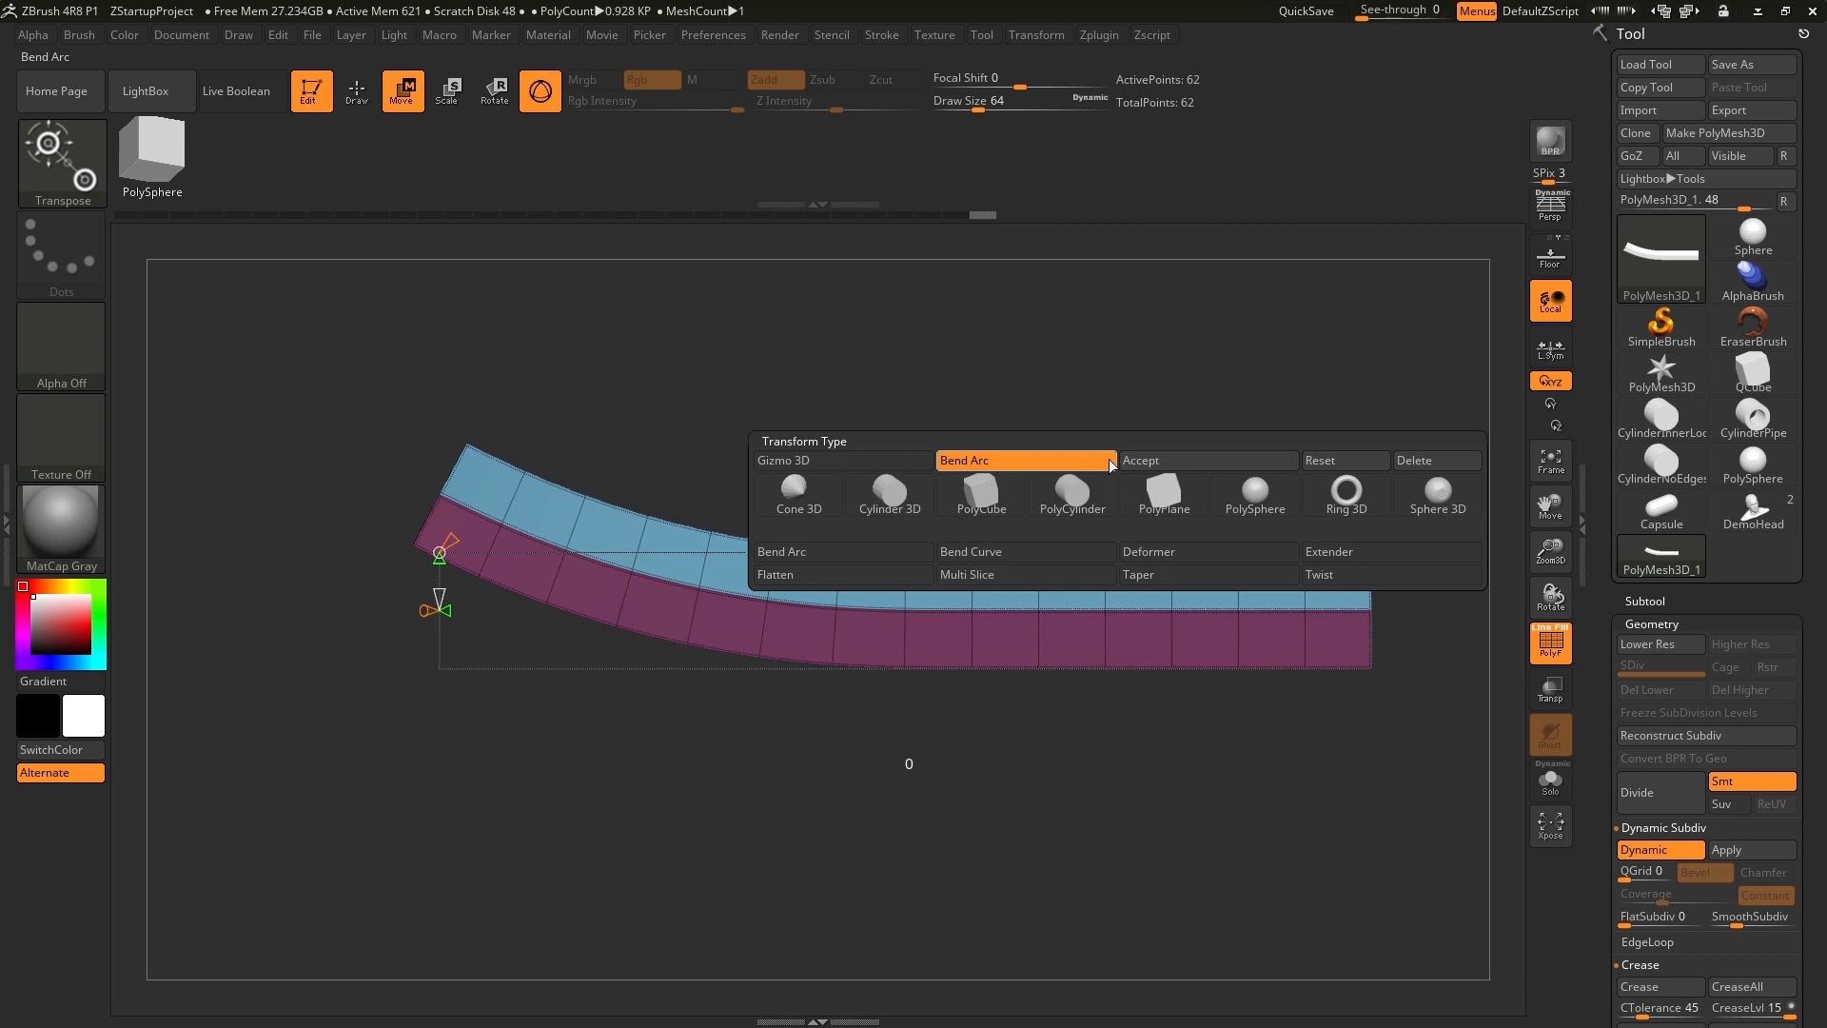
click(1190, 460)
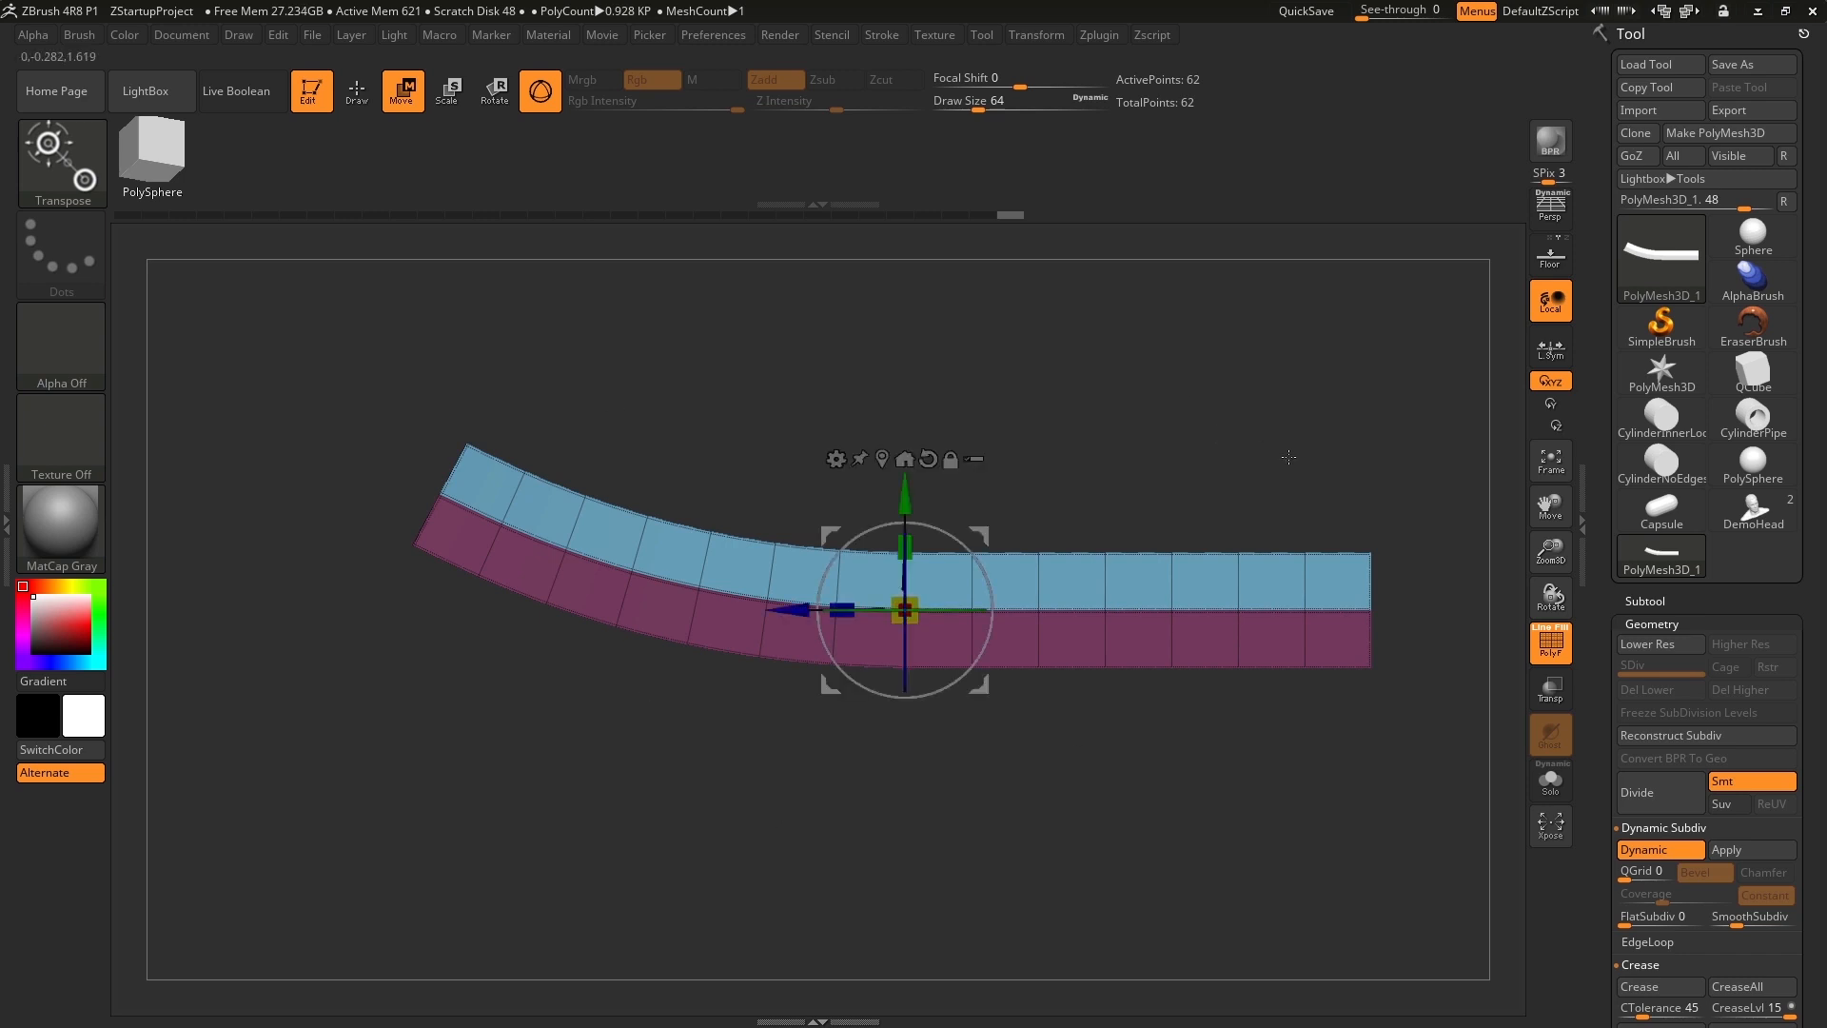
Append a PolySphere to the bent bar as a new subtool.
mouse_move(1304, 416)
mouse_down()
mouse_move(1243, 460)
mouse_move(1340, 399)
mouse_move(1296, 427)
mouse_up()
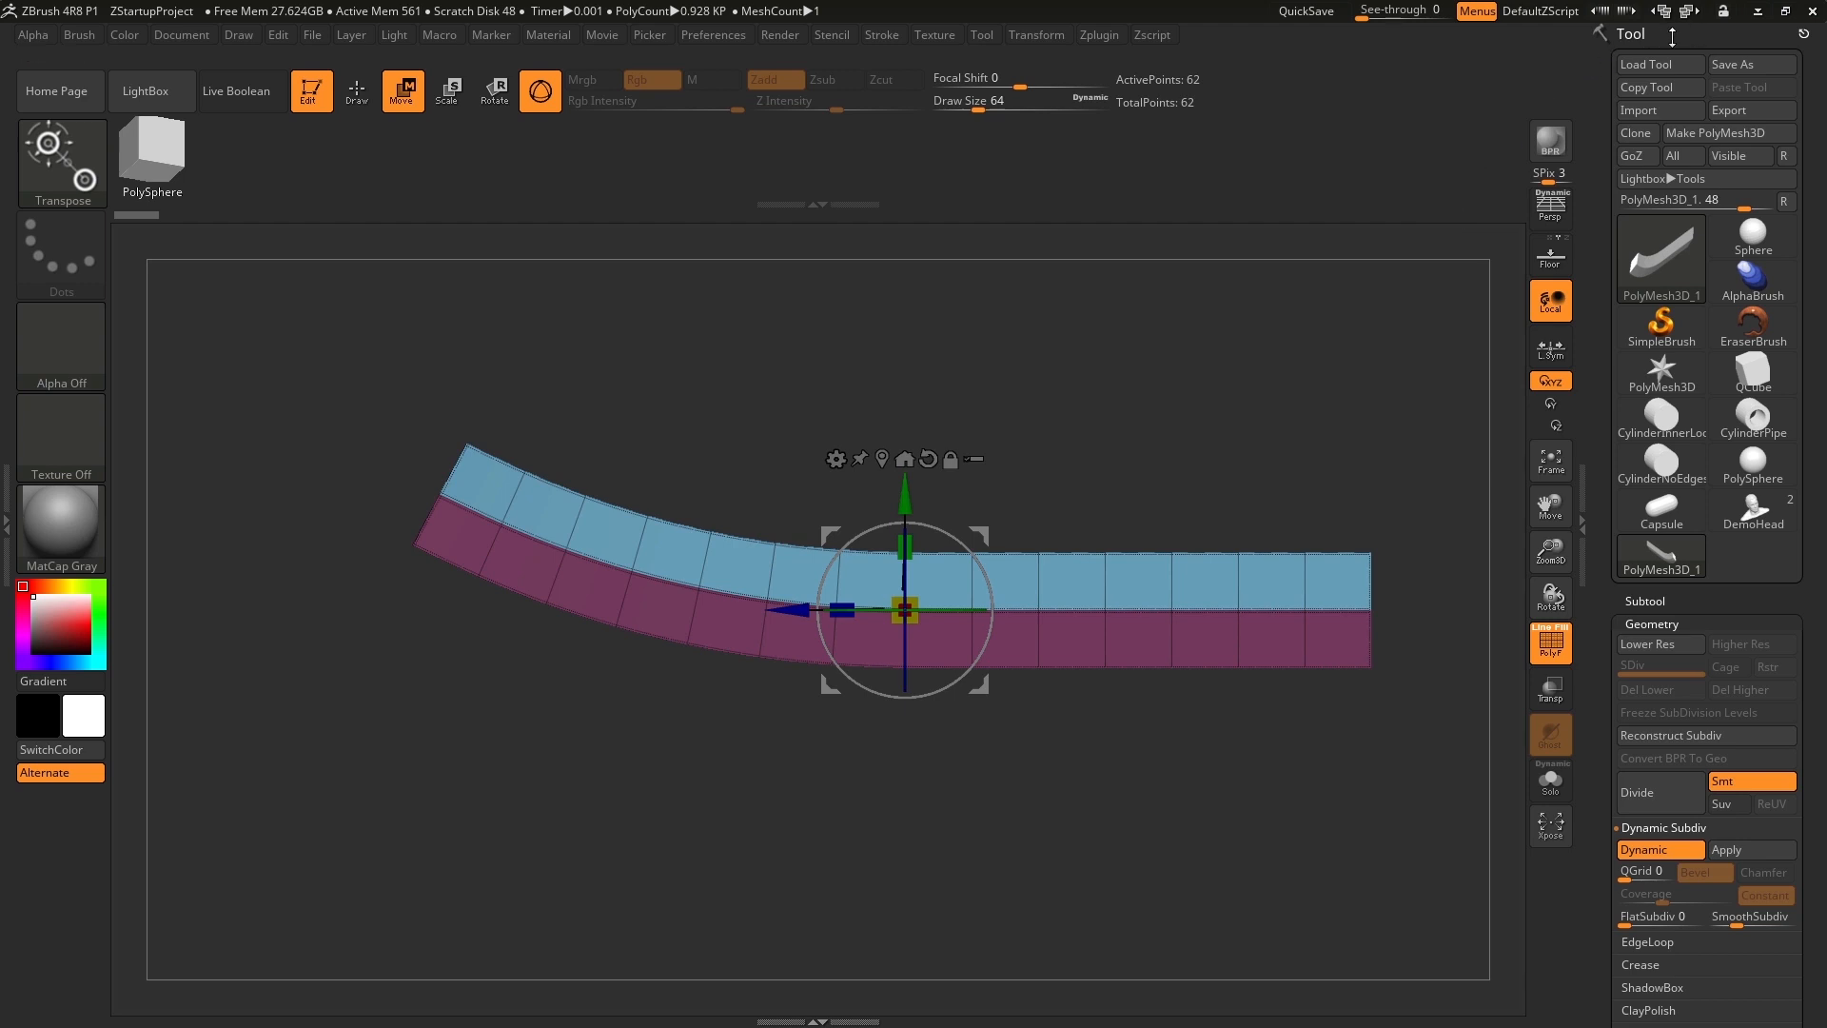
click(1645, 600)
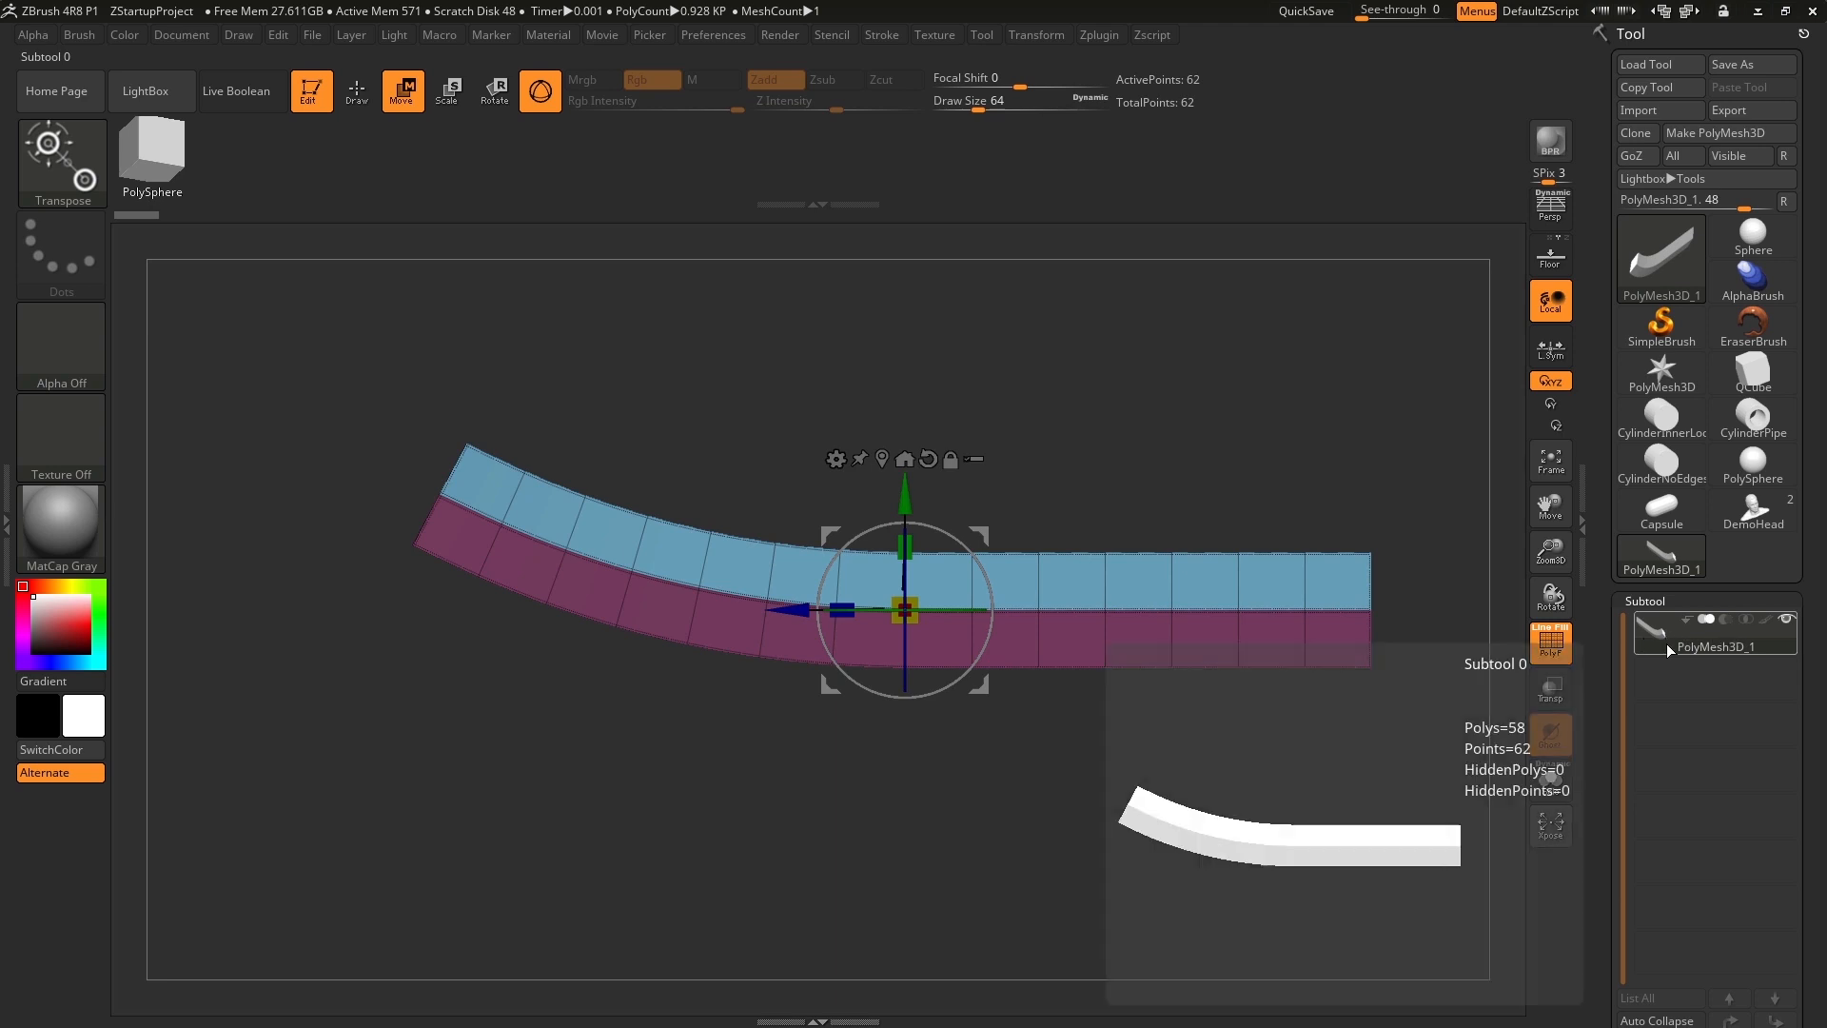
drag(1601, 663, 1589, 521)
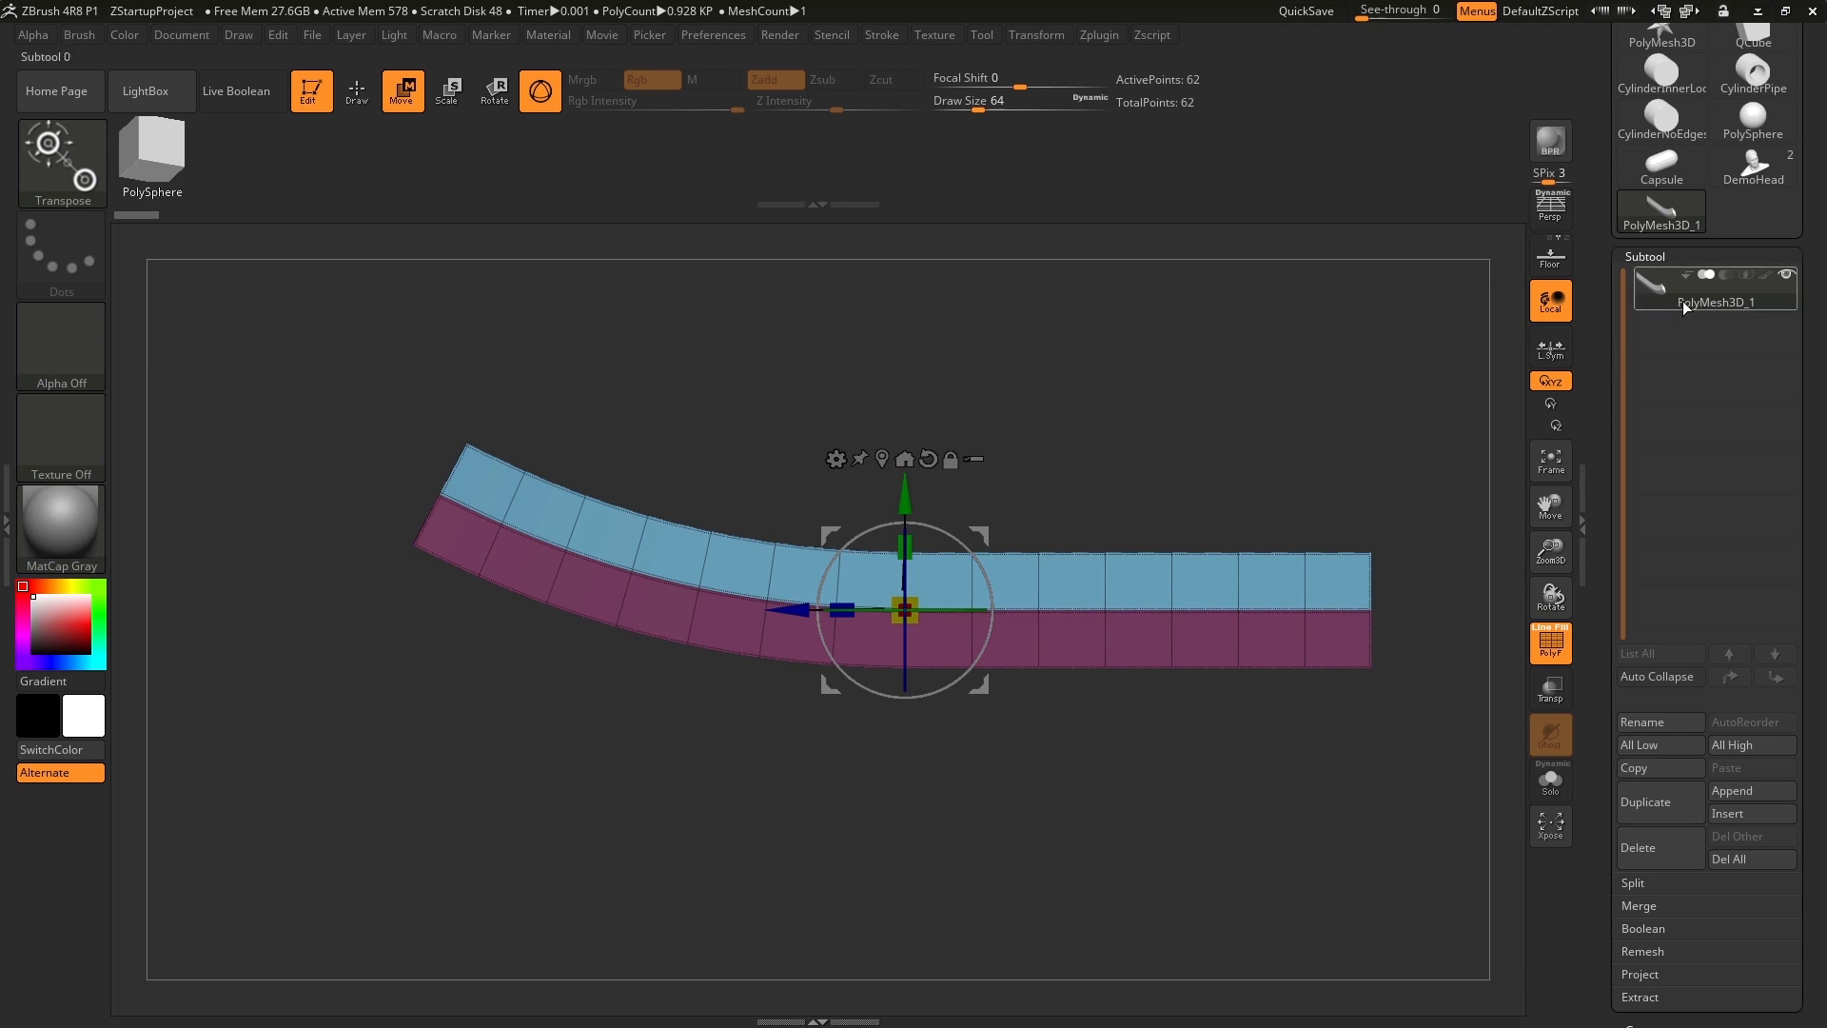
click(1732, 791)
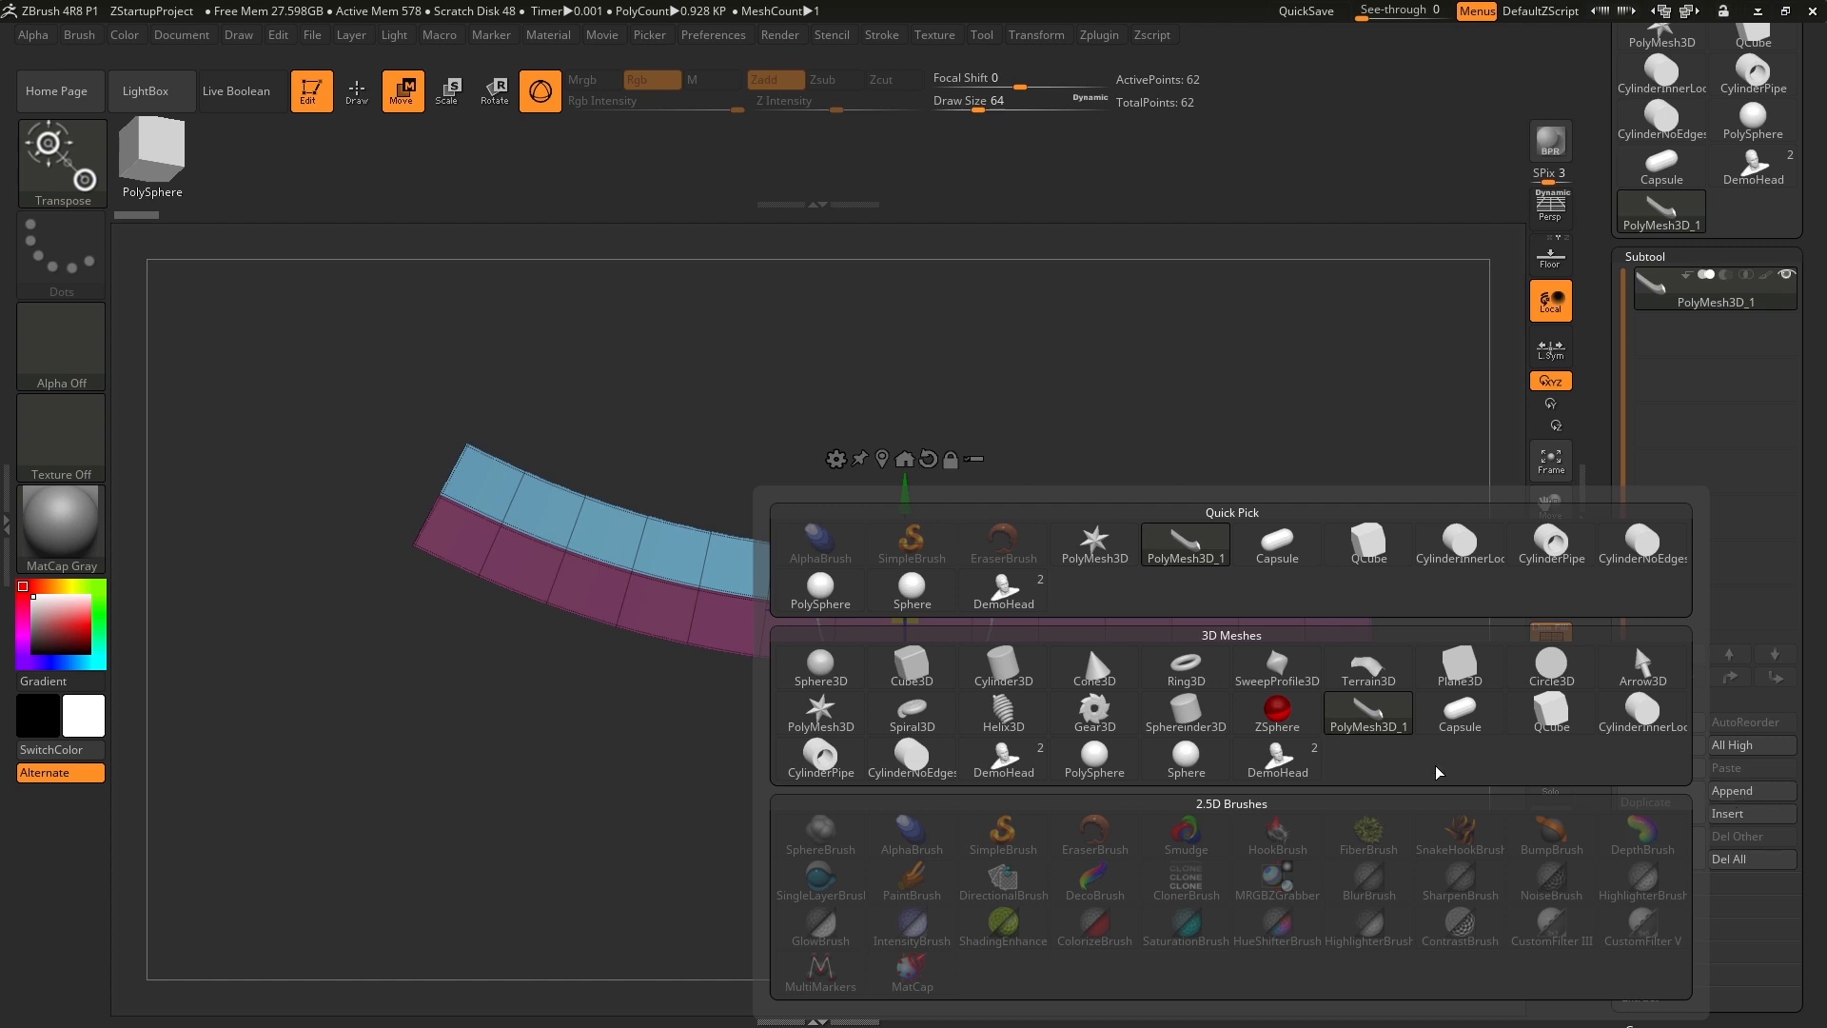
click(832, 592)
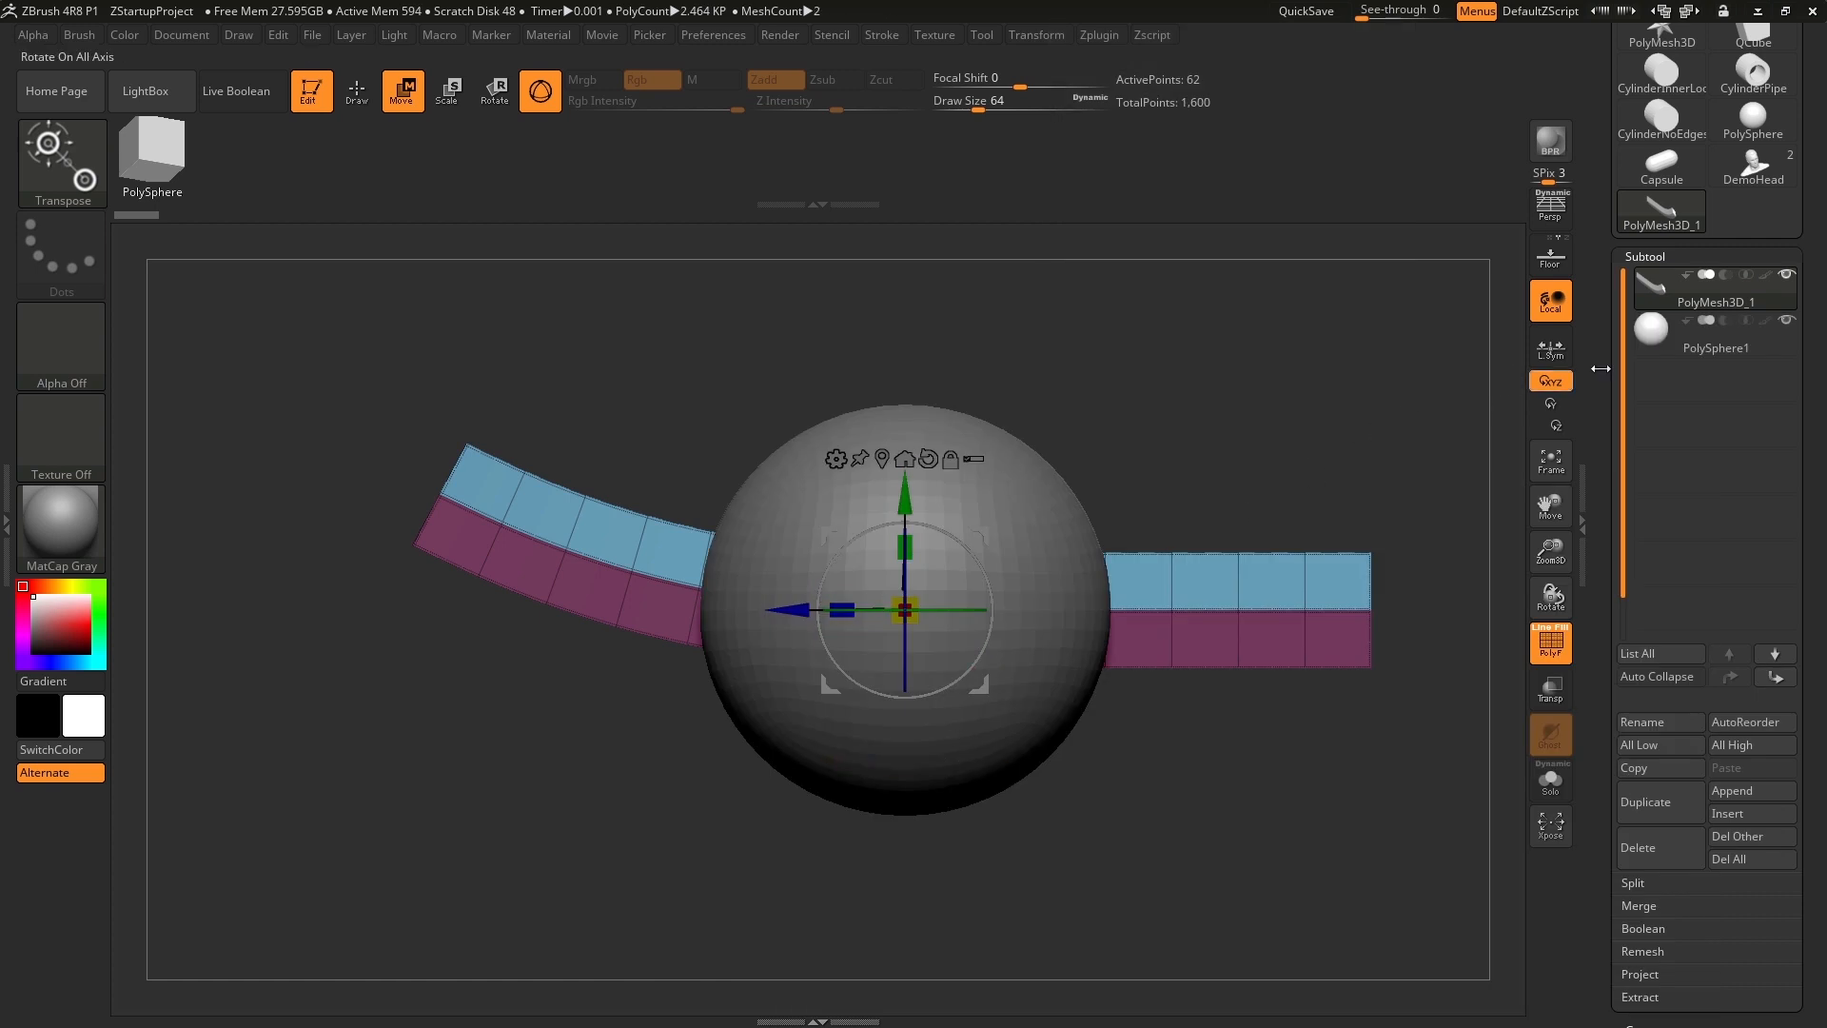
Turn on Live Boolean for the bar and sphere subtools.
mouse_move(1721, 300)
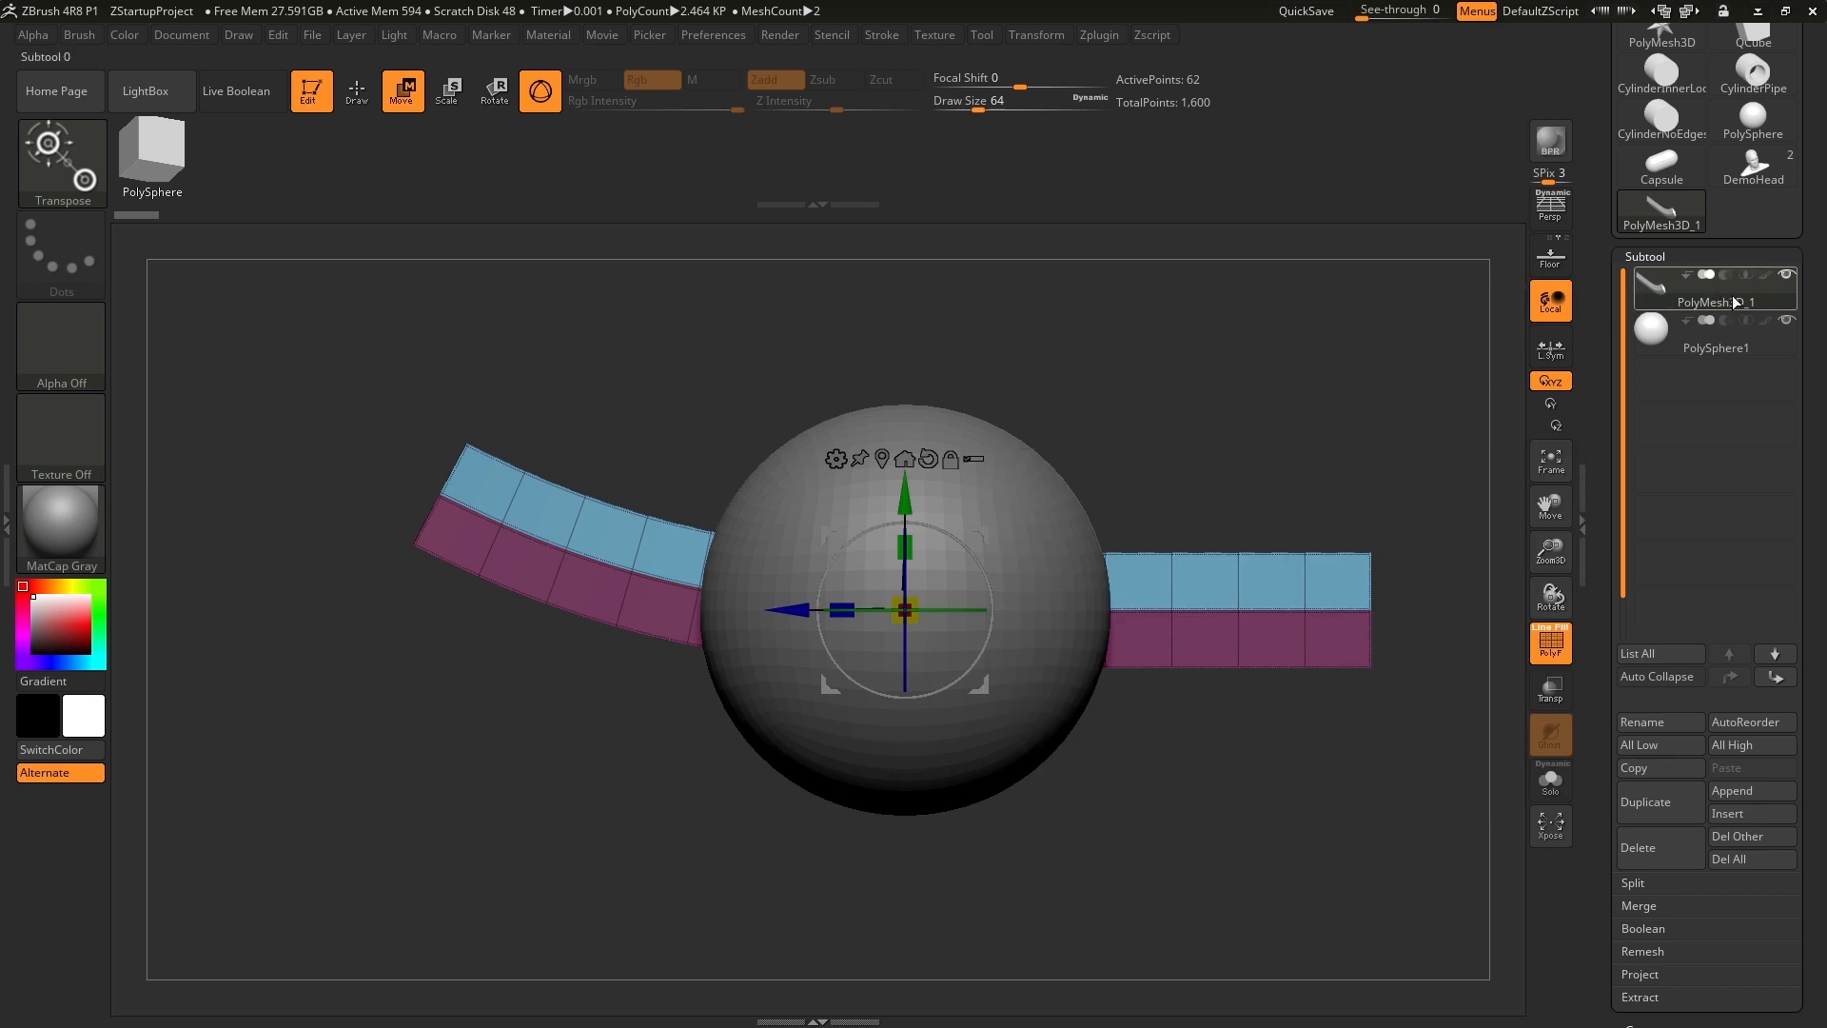
mouse_move(1688, 351)
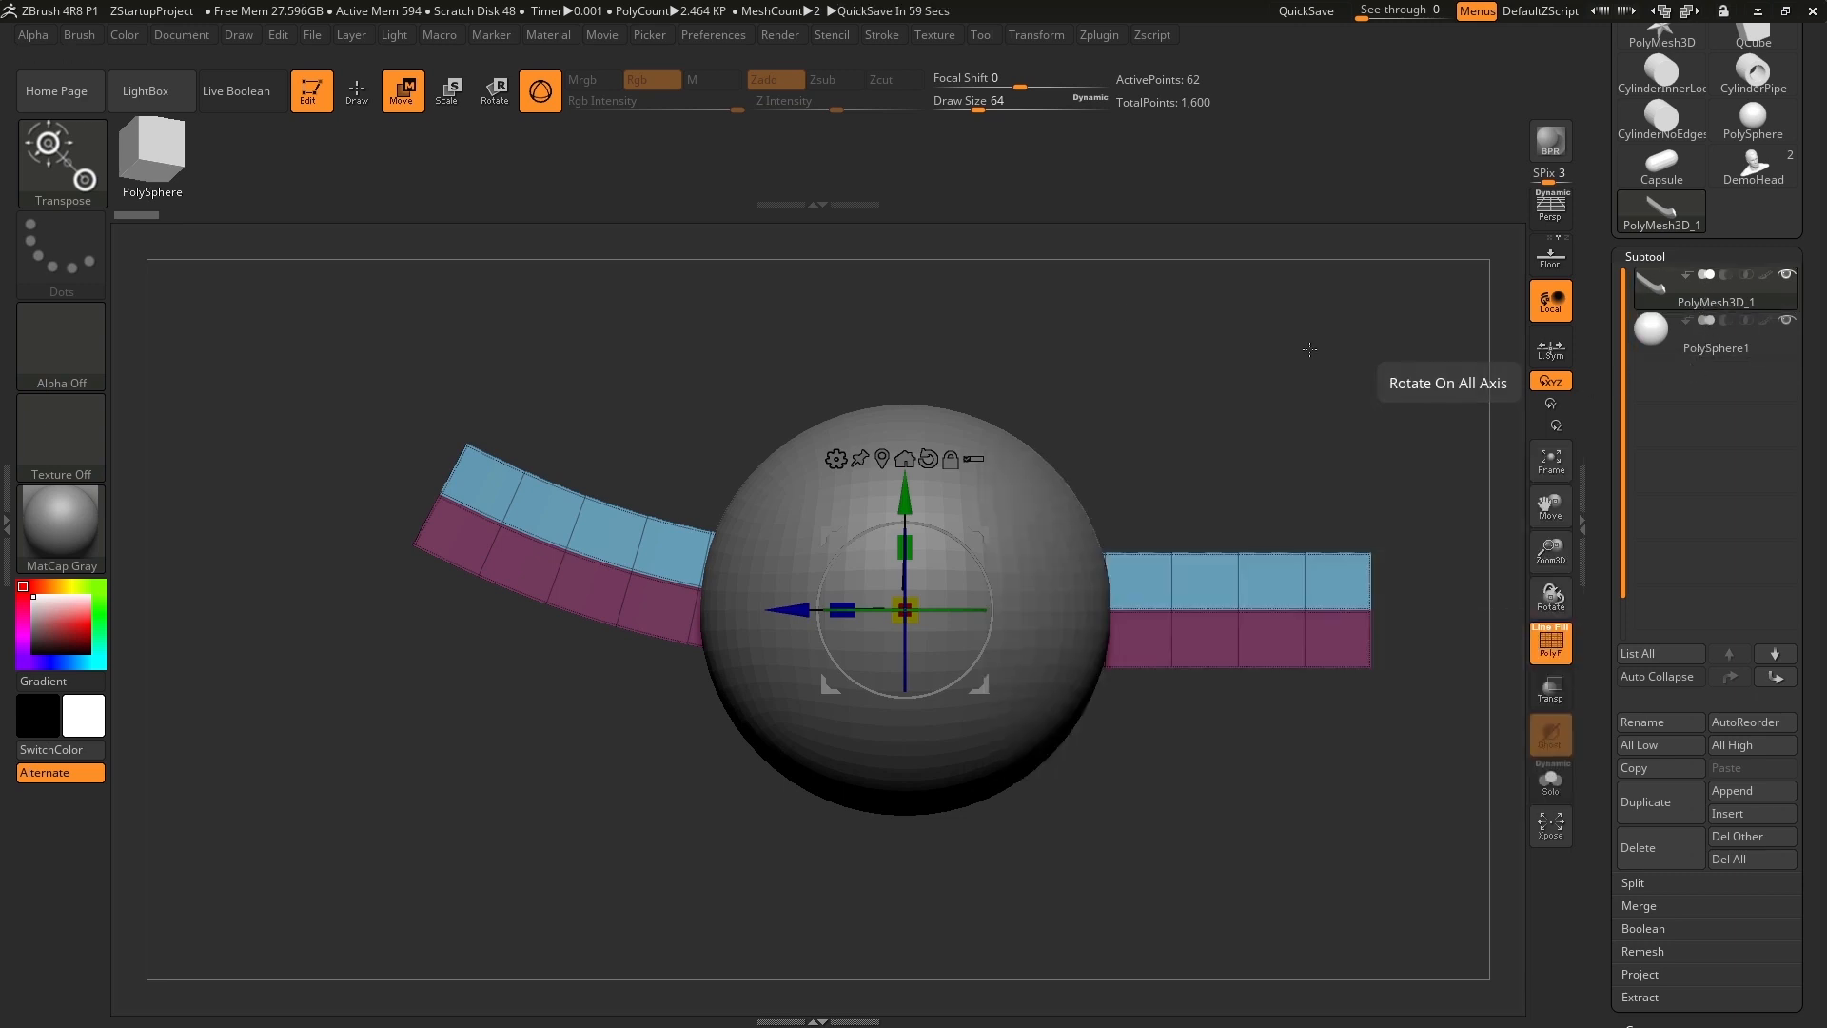
click(262, 111)
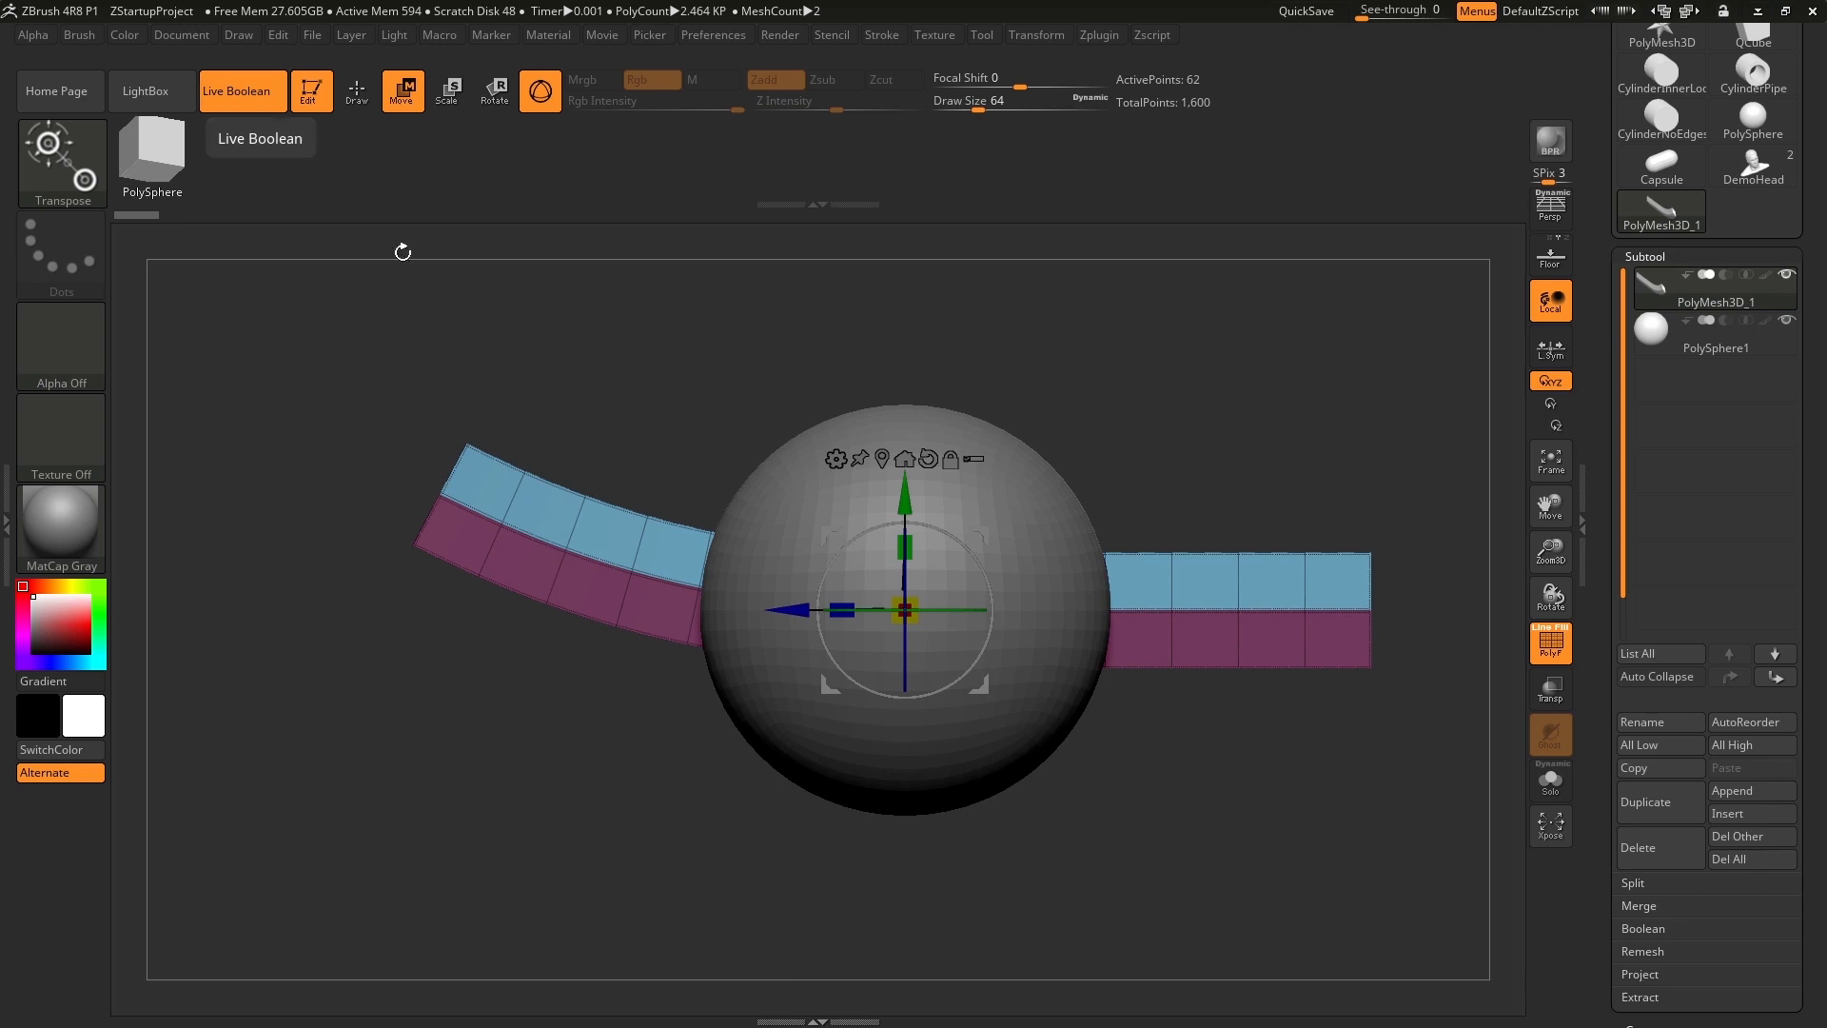
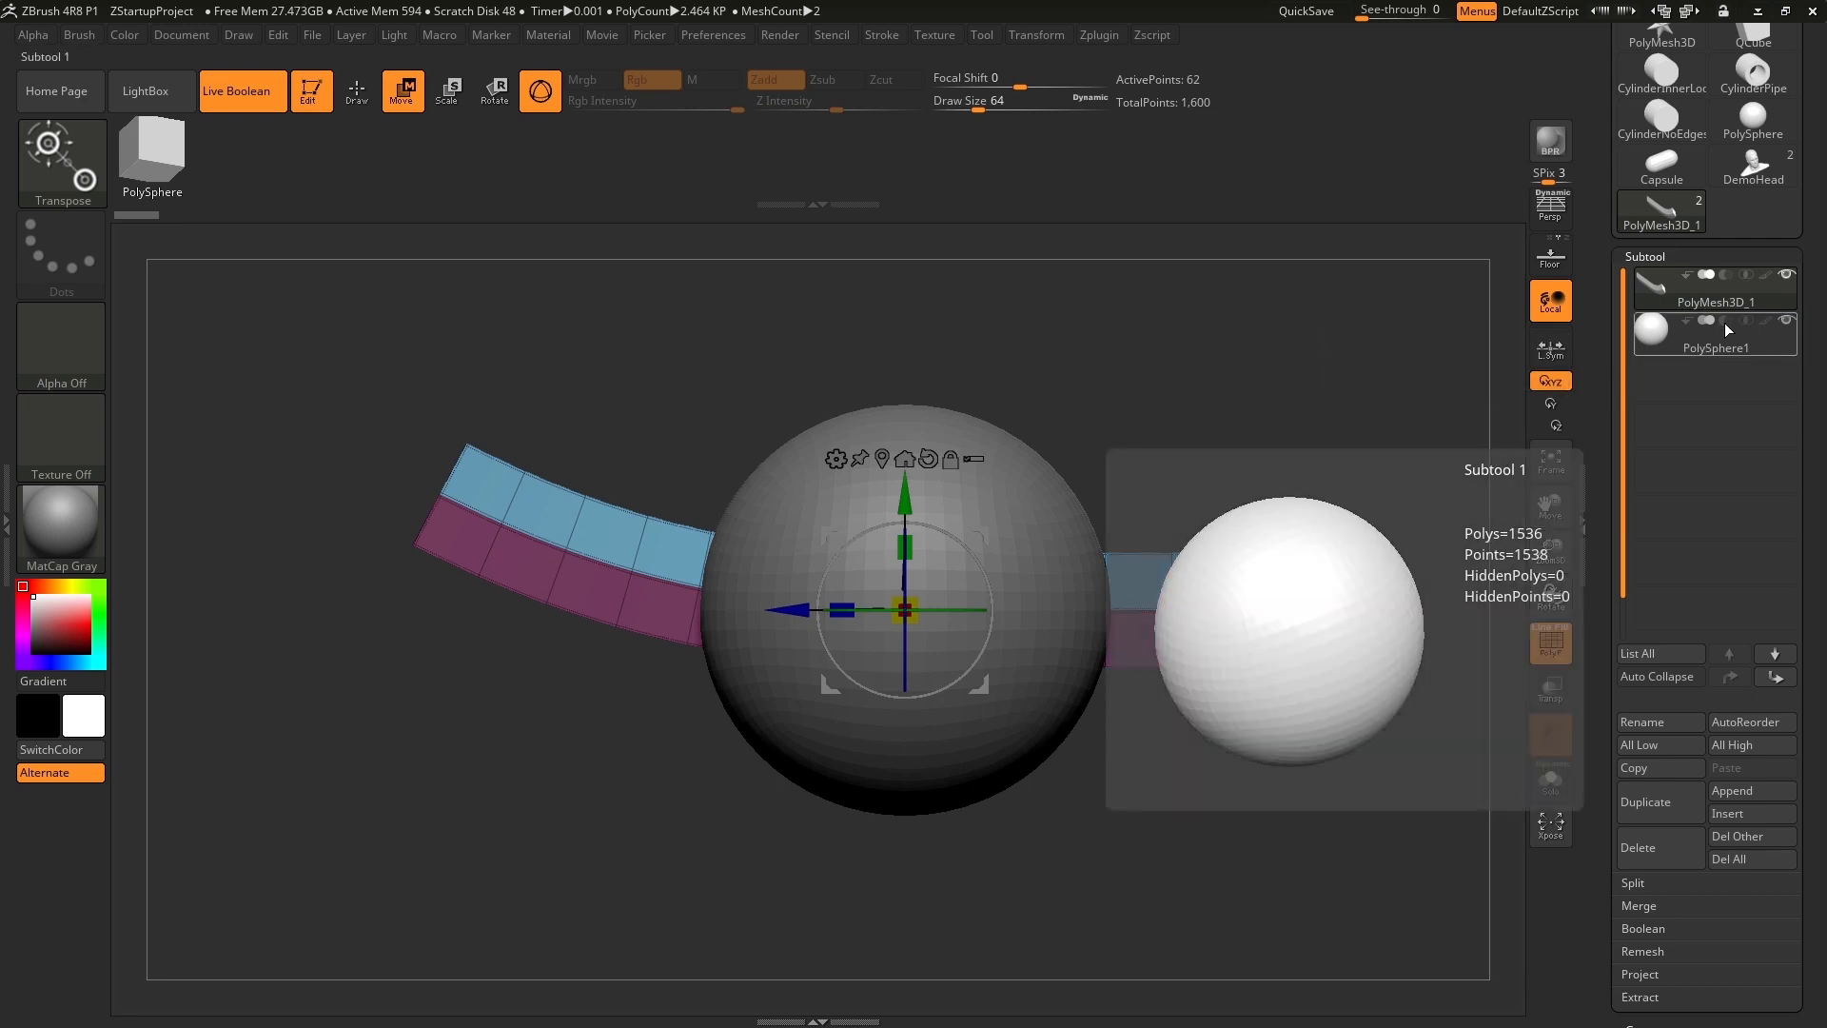
Set the sphere subtool to Boolean subtraction from the bent bar and turn off the polyframe display.
click(1724, 323)
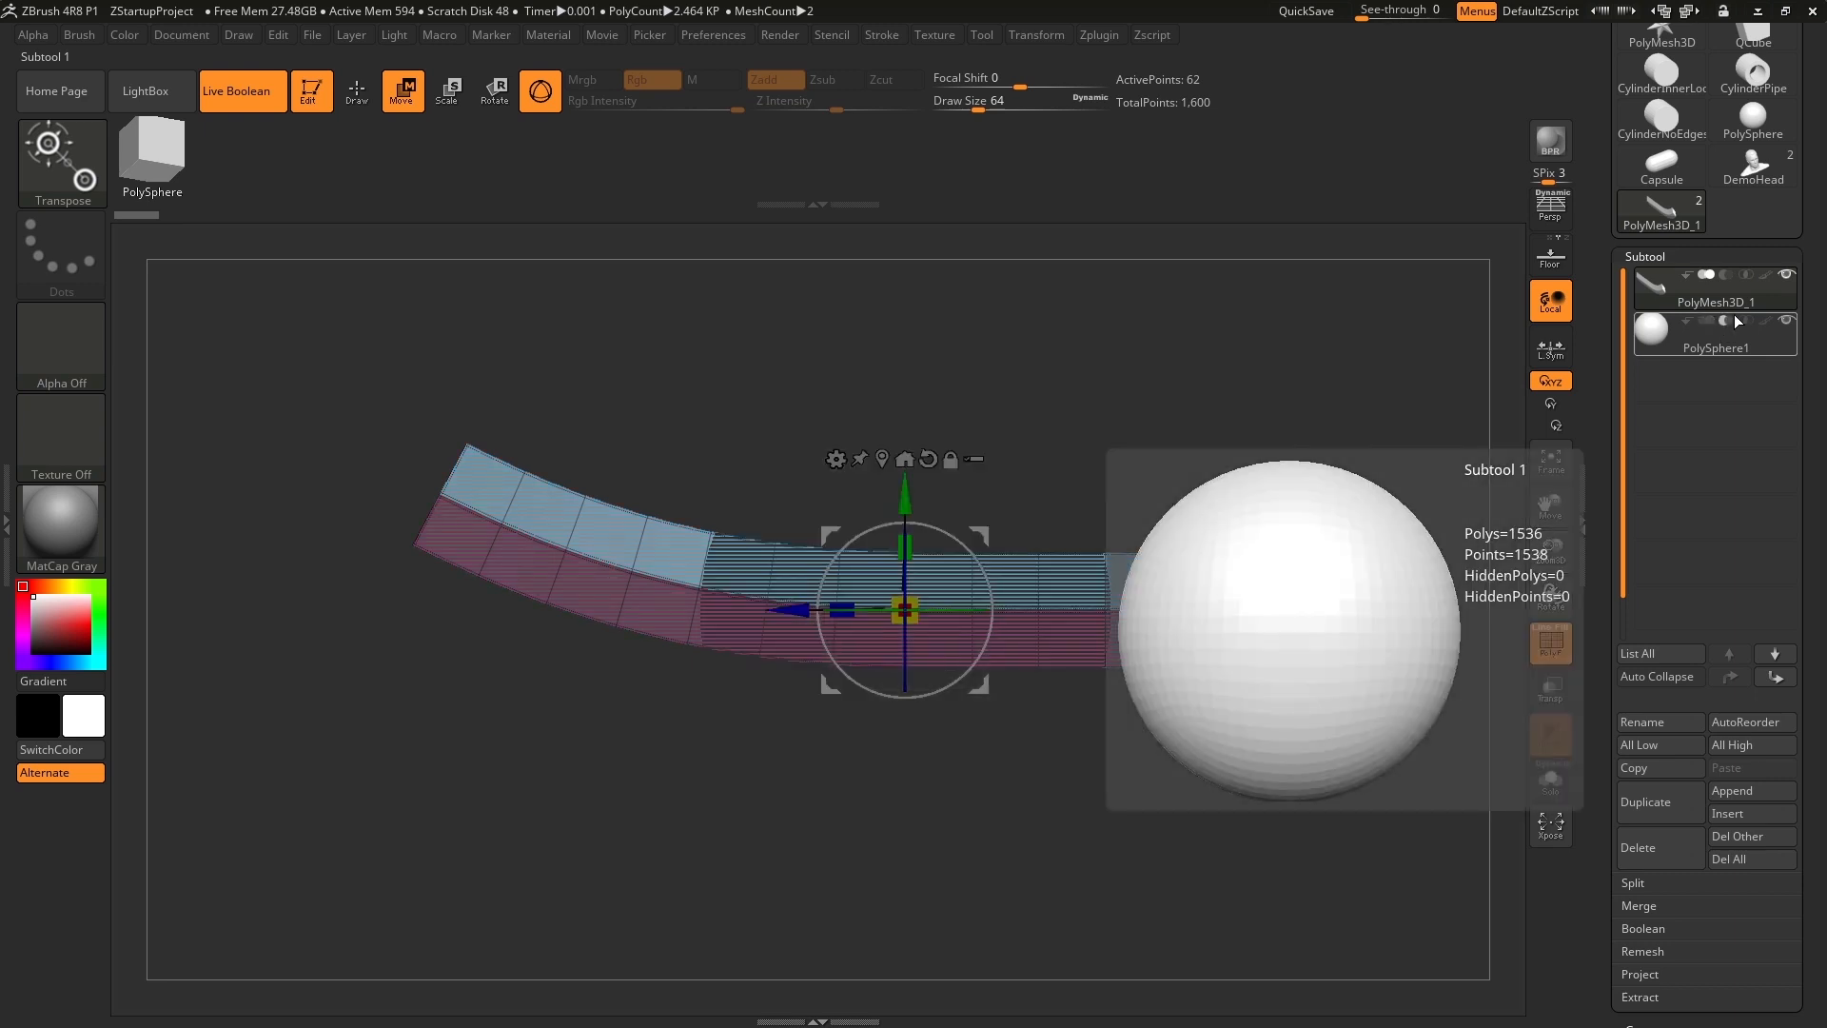
mouse_move(1739, 303)
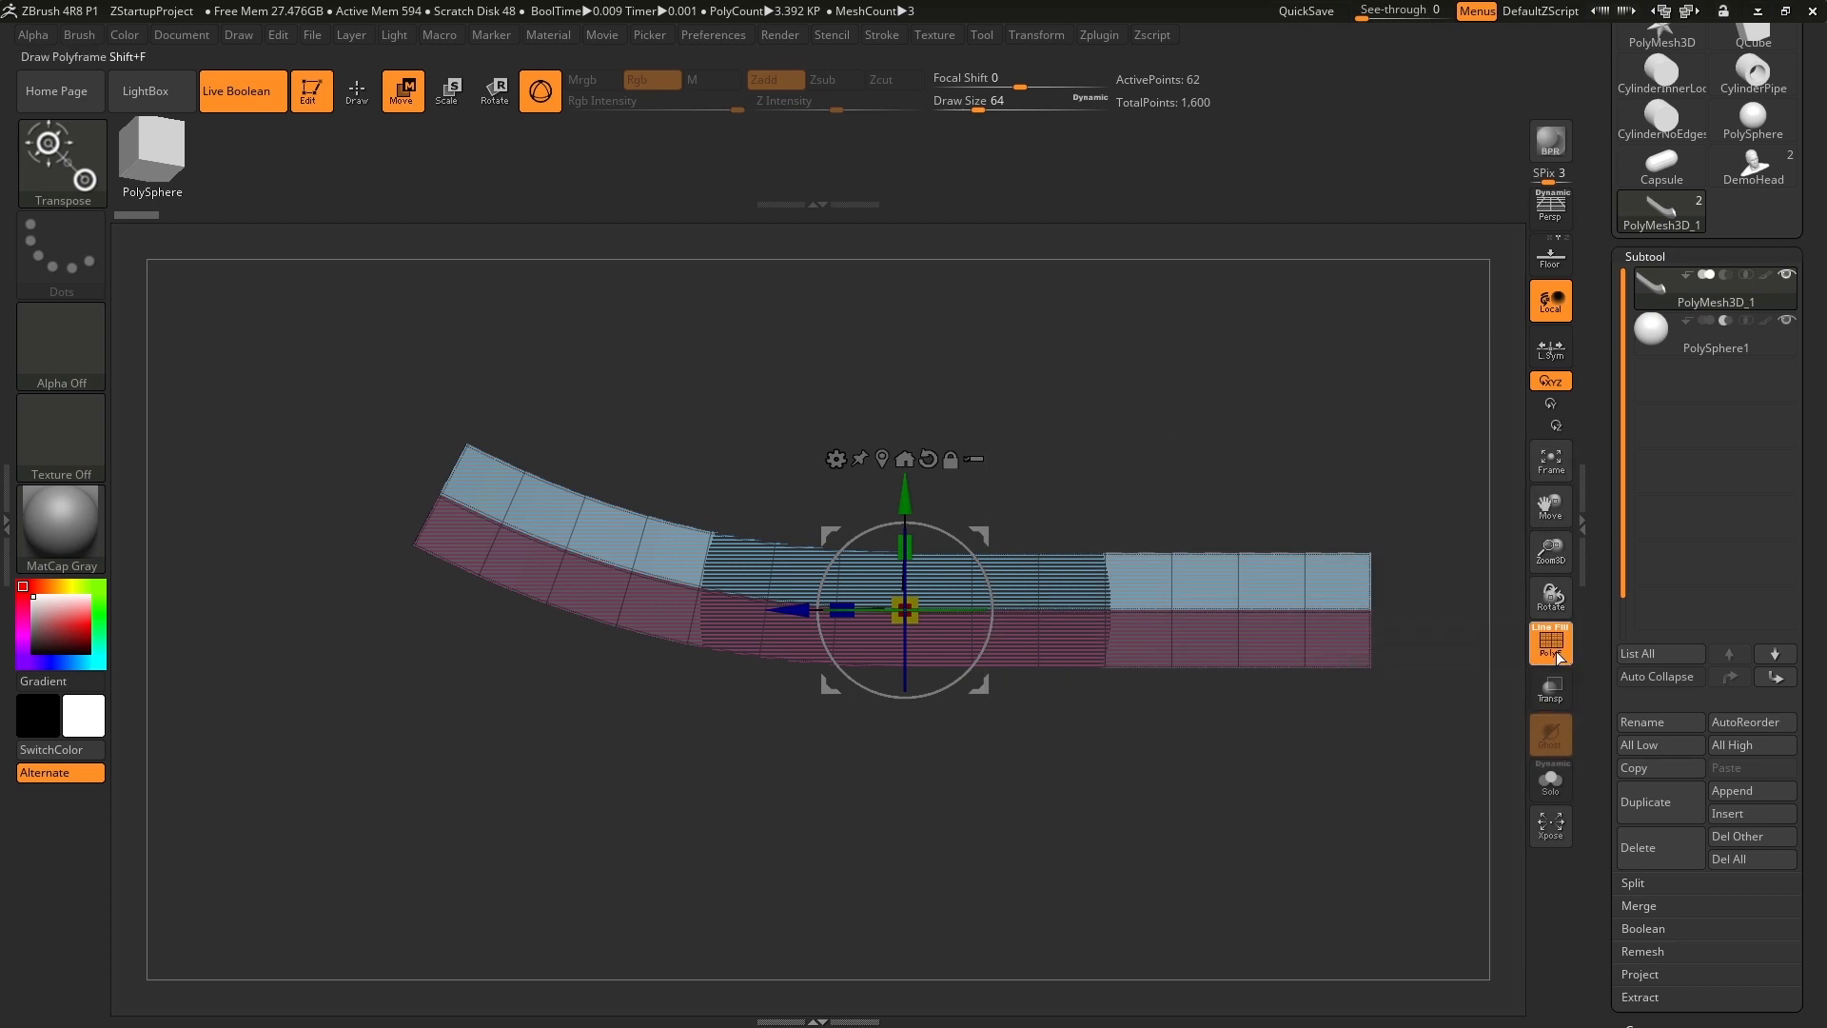
click(1557, 656)
mouse_move(1289, 387)
mouse_down()
mouse_move(1249, 463)
mouse_move(1290, 426)
mouse_move(1286, 396)
mouse_up()
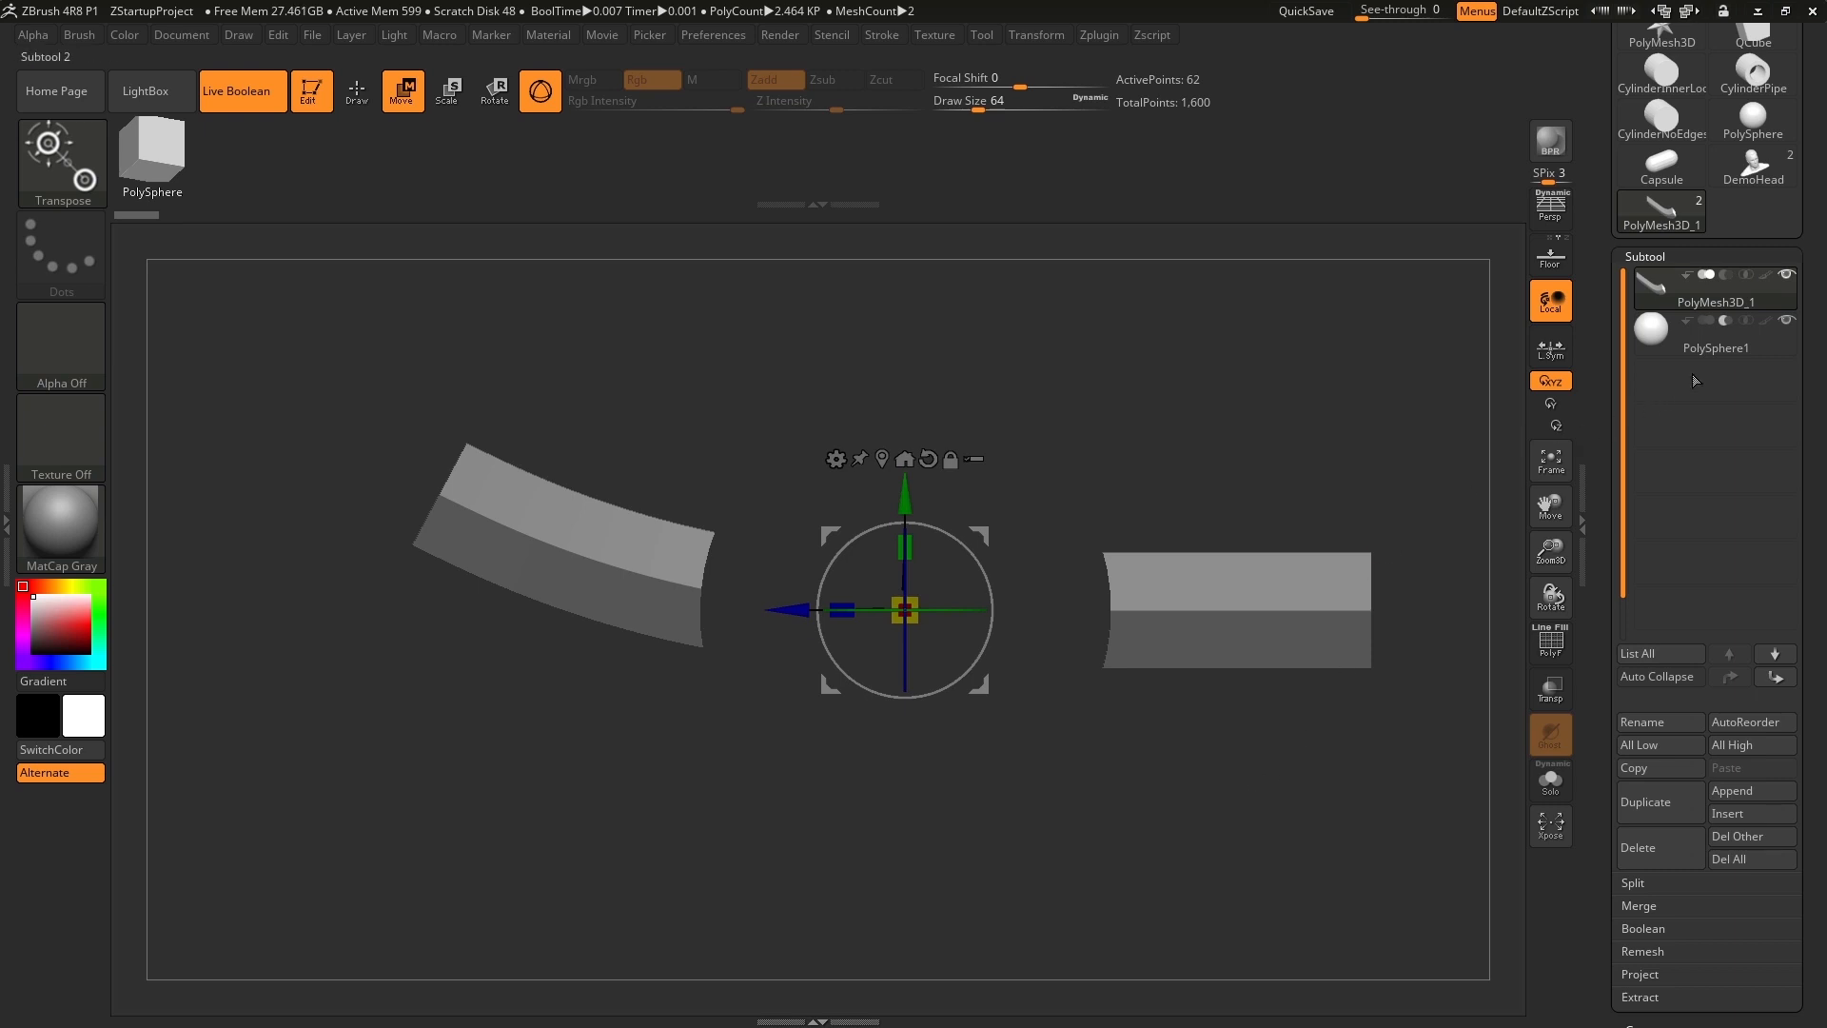
Move the sphere slightly toward the bar's bent end along Z and switch its Boolean mode to intersection.
click(1694, 342)
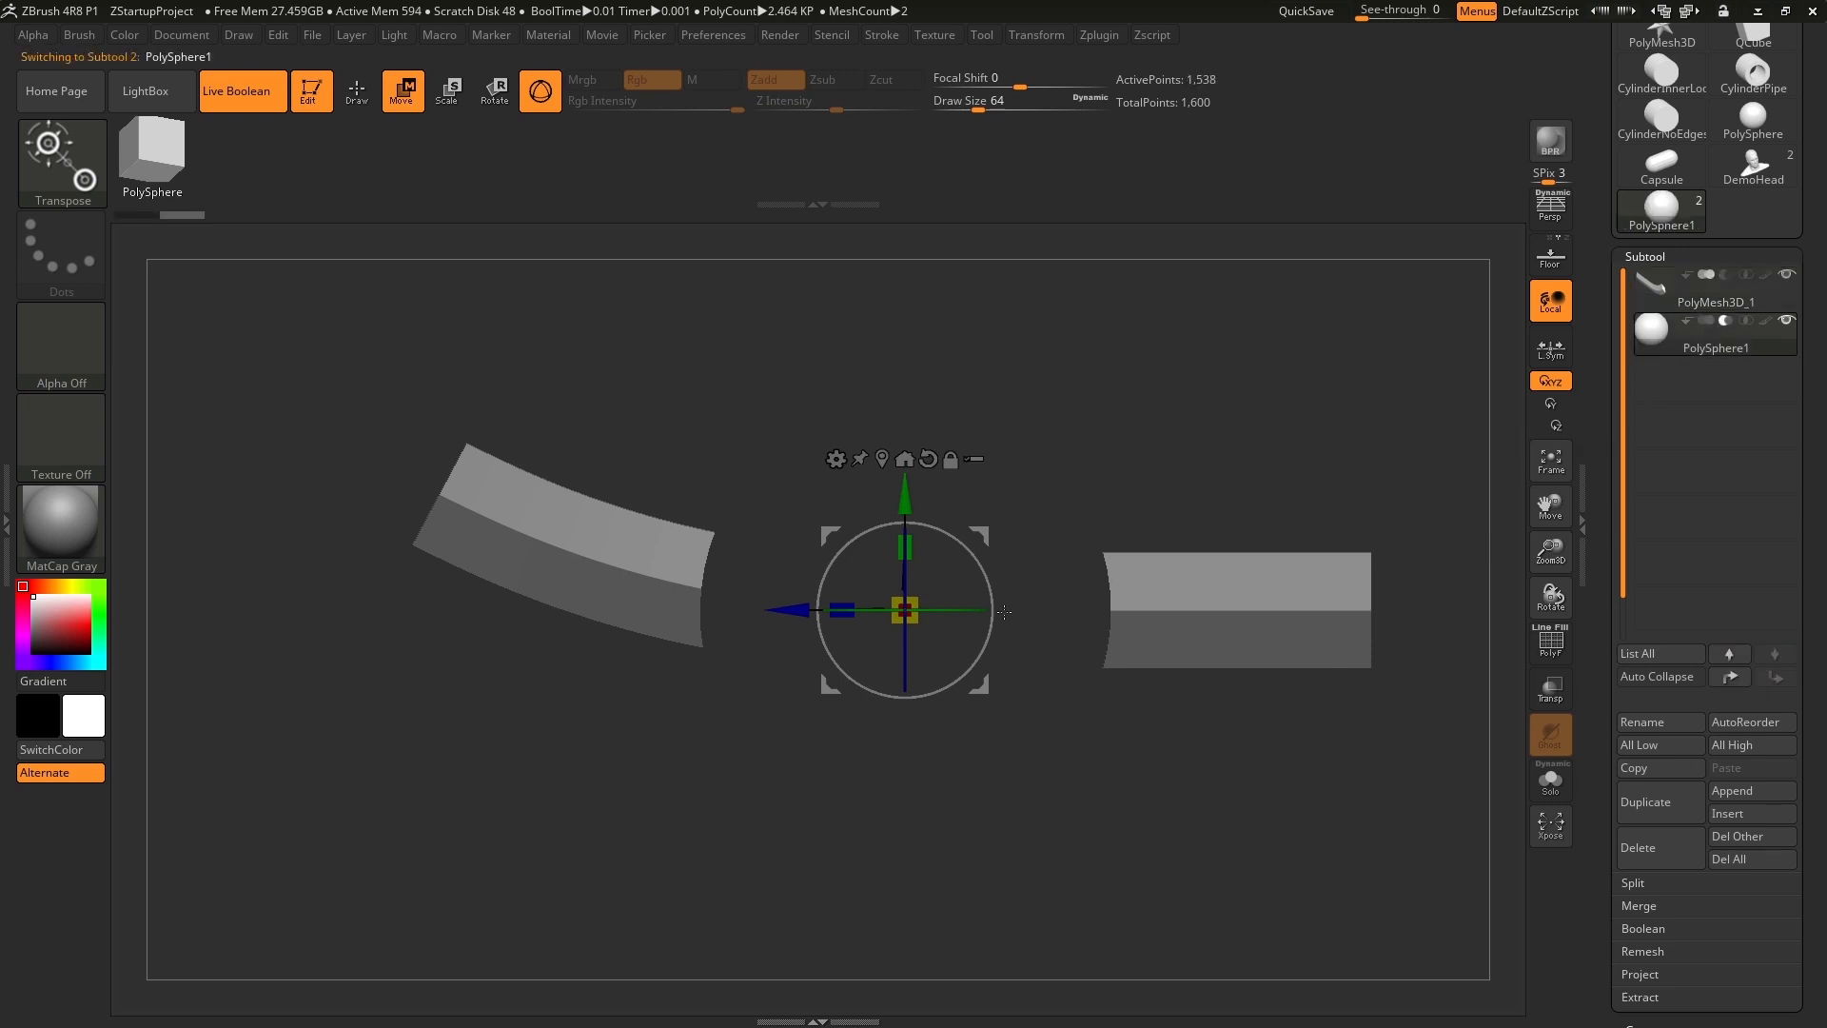
mouse_move(802, 610)
mouse_down()
mouse_move(537, 609)
mouse_move(1093, 618)
mouse_move(592, 605)
mouse_move(1036, 625)
mouse_move(716, 624)
mouse_move(791, 628)
mouse_up()
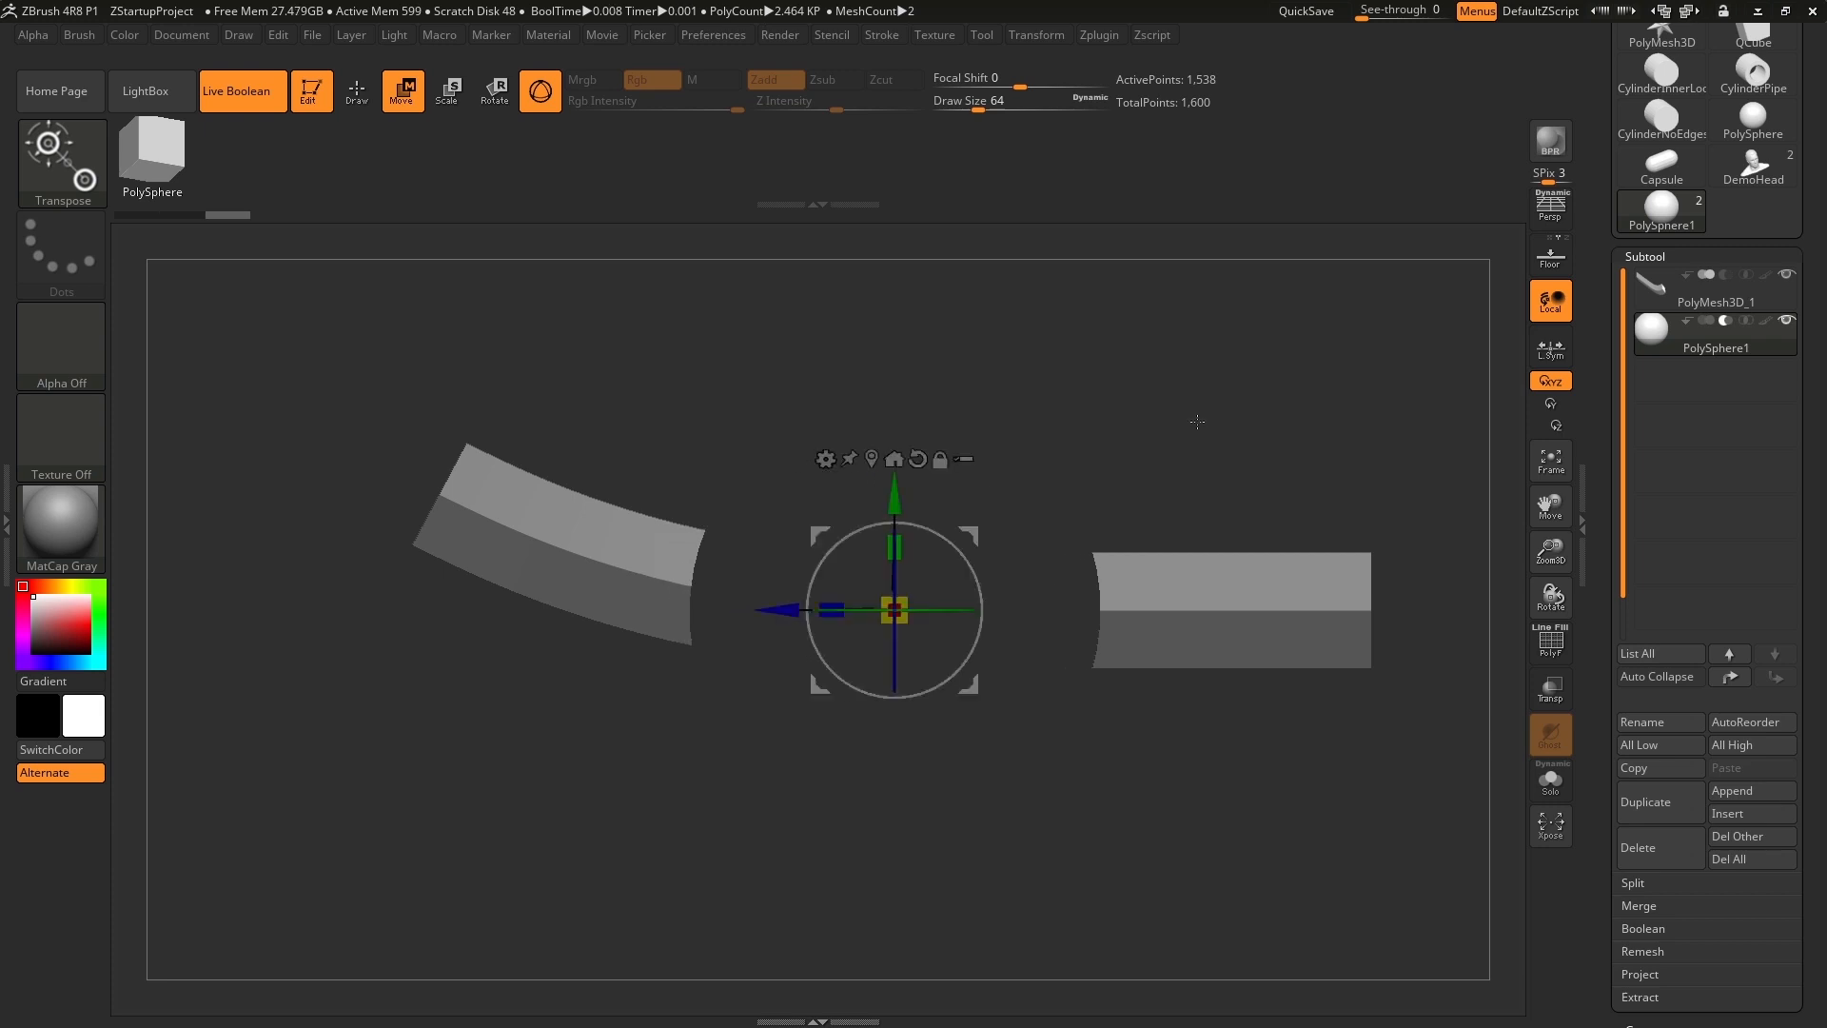
mouse_move(1726, 322)
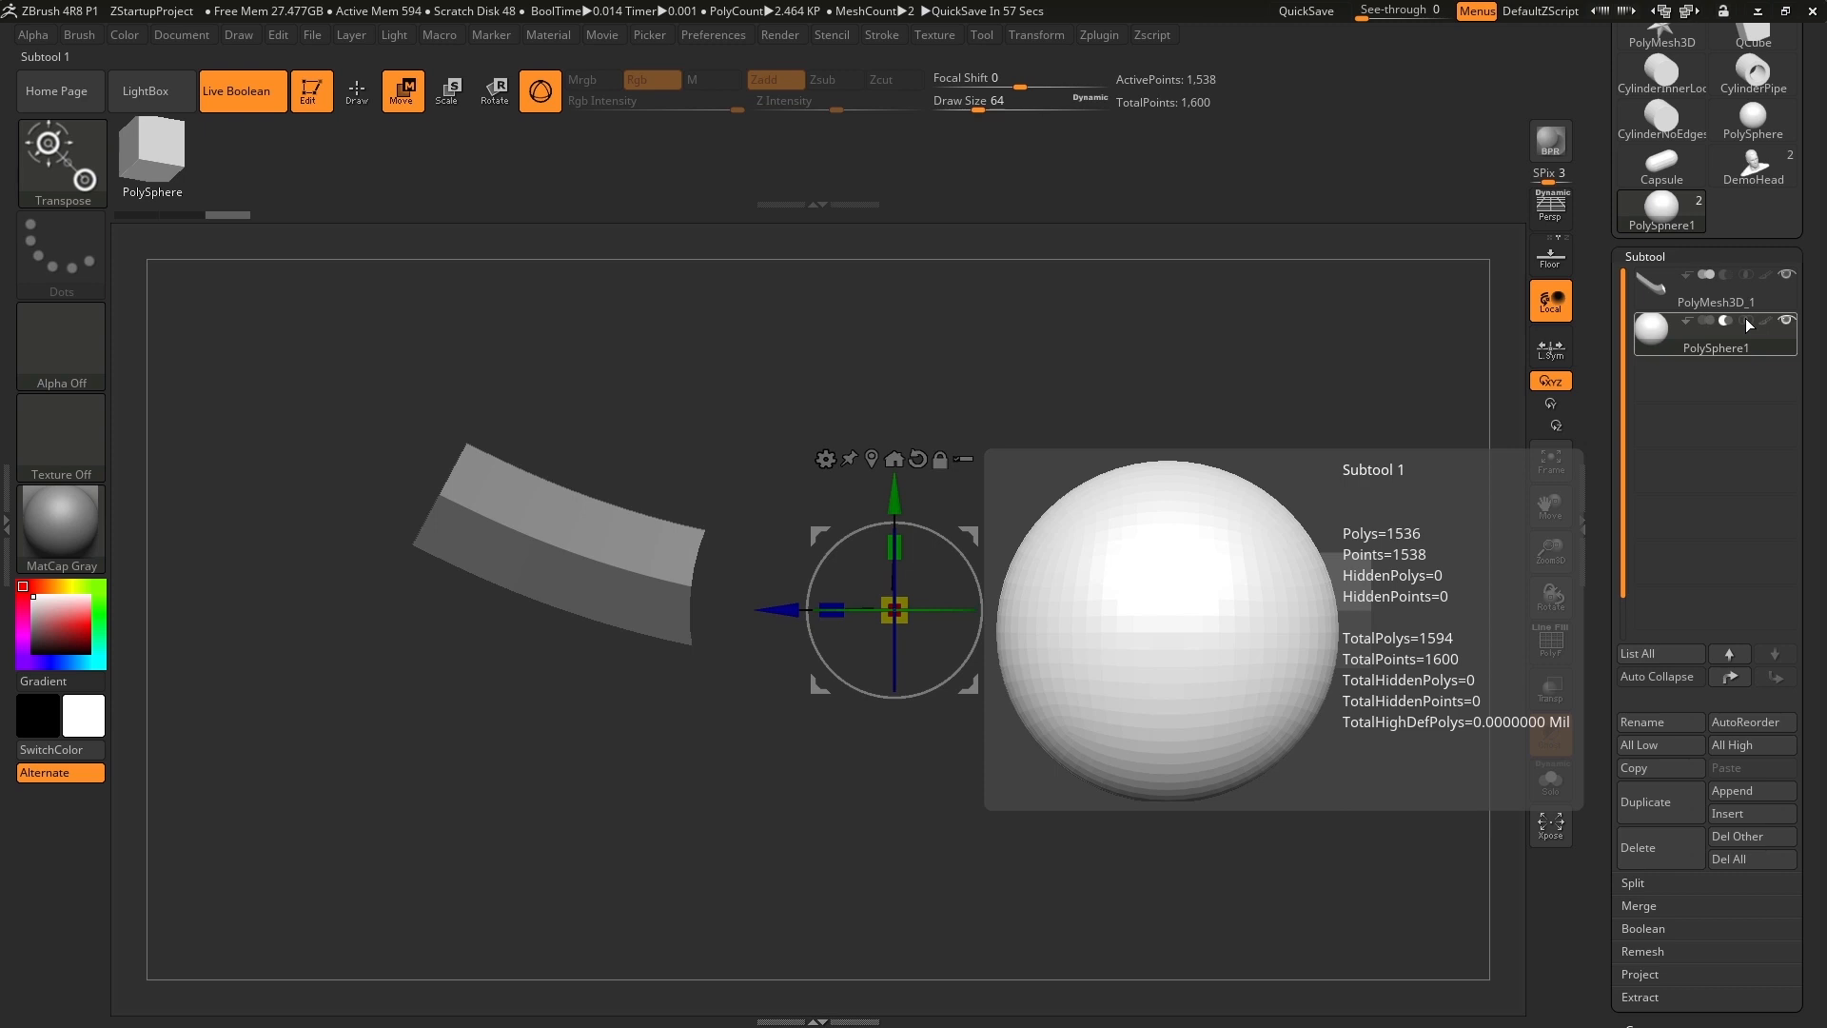
mouse_move(1663, 301)
click(1744, 321)
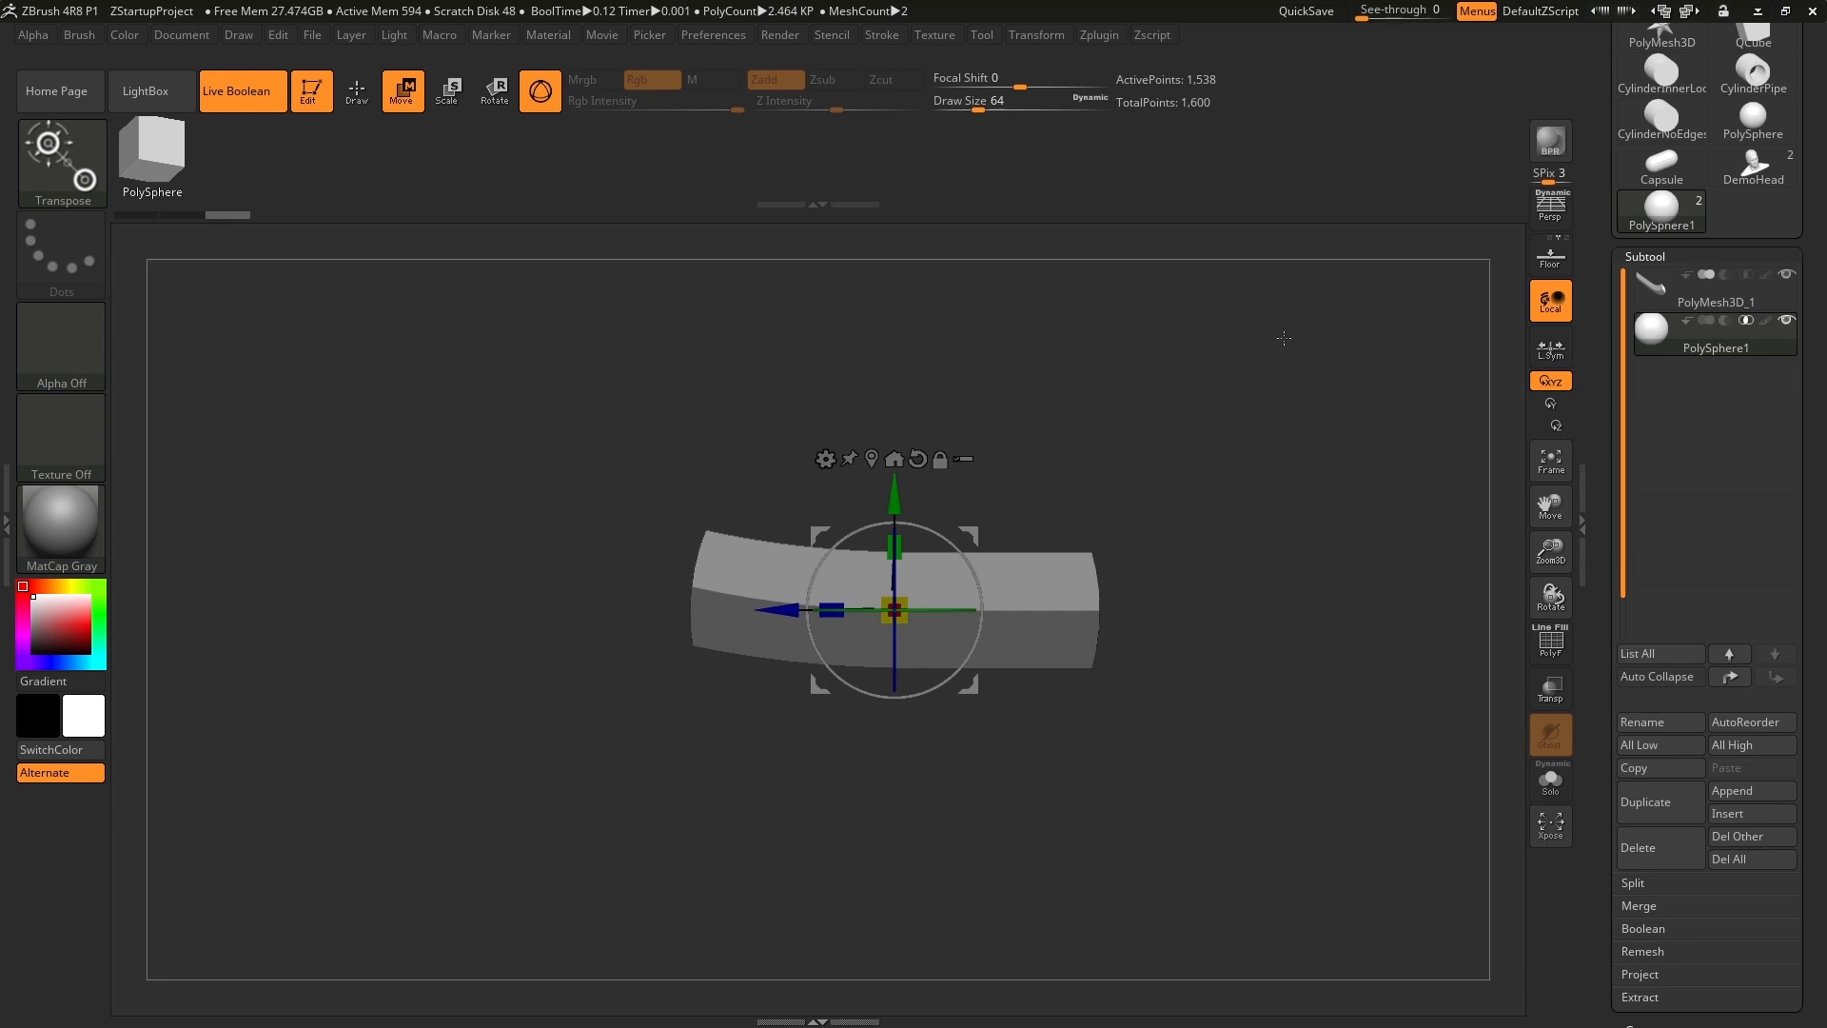
Enlarge the sphere, stretch it along Z, squash it along Y and adjust its X scale into a long pointed ellipsoid.
drag(1264, 366, 987, 508)
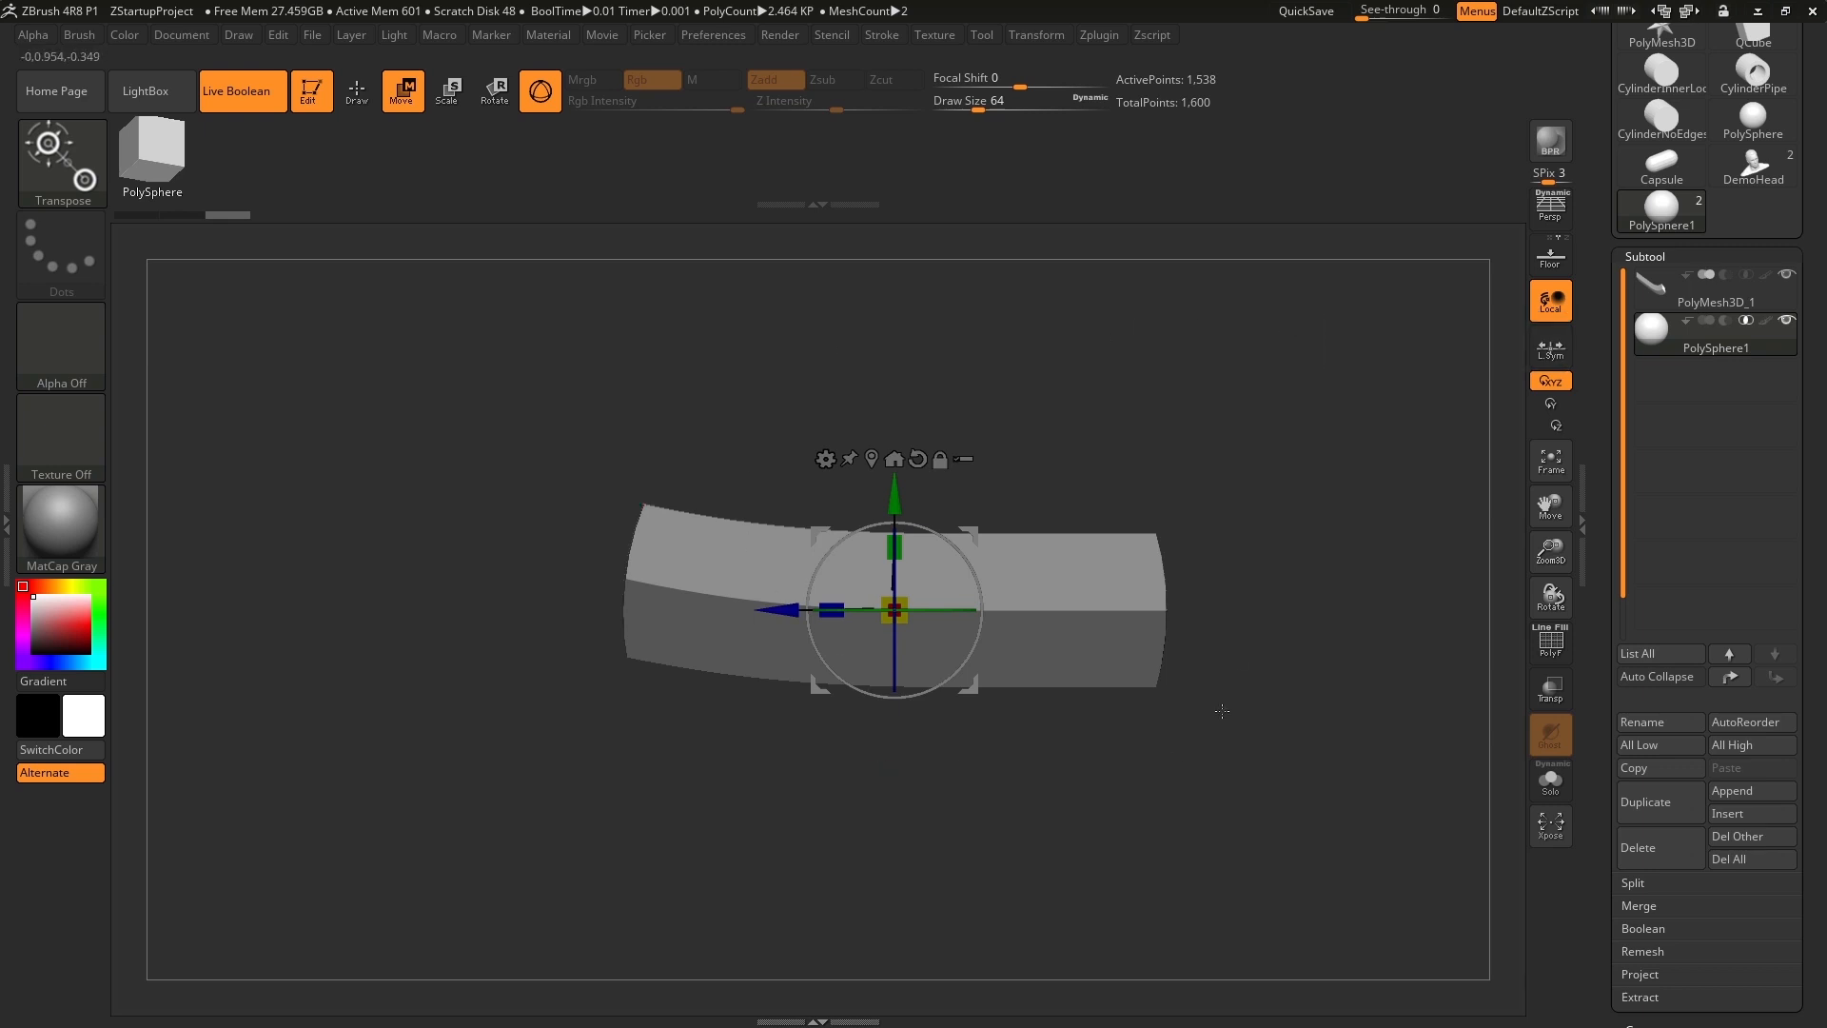
drag(1108, 385, 1107, 447)
drag(833, 613, 692, 623)
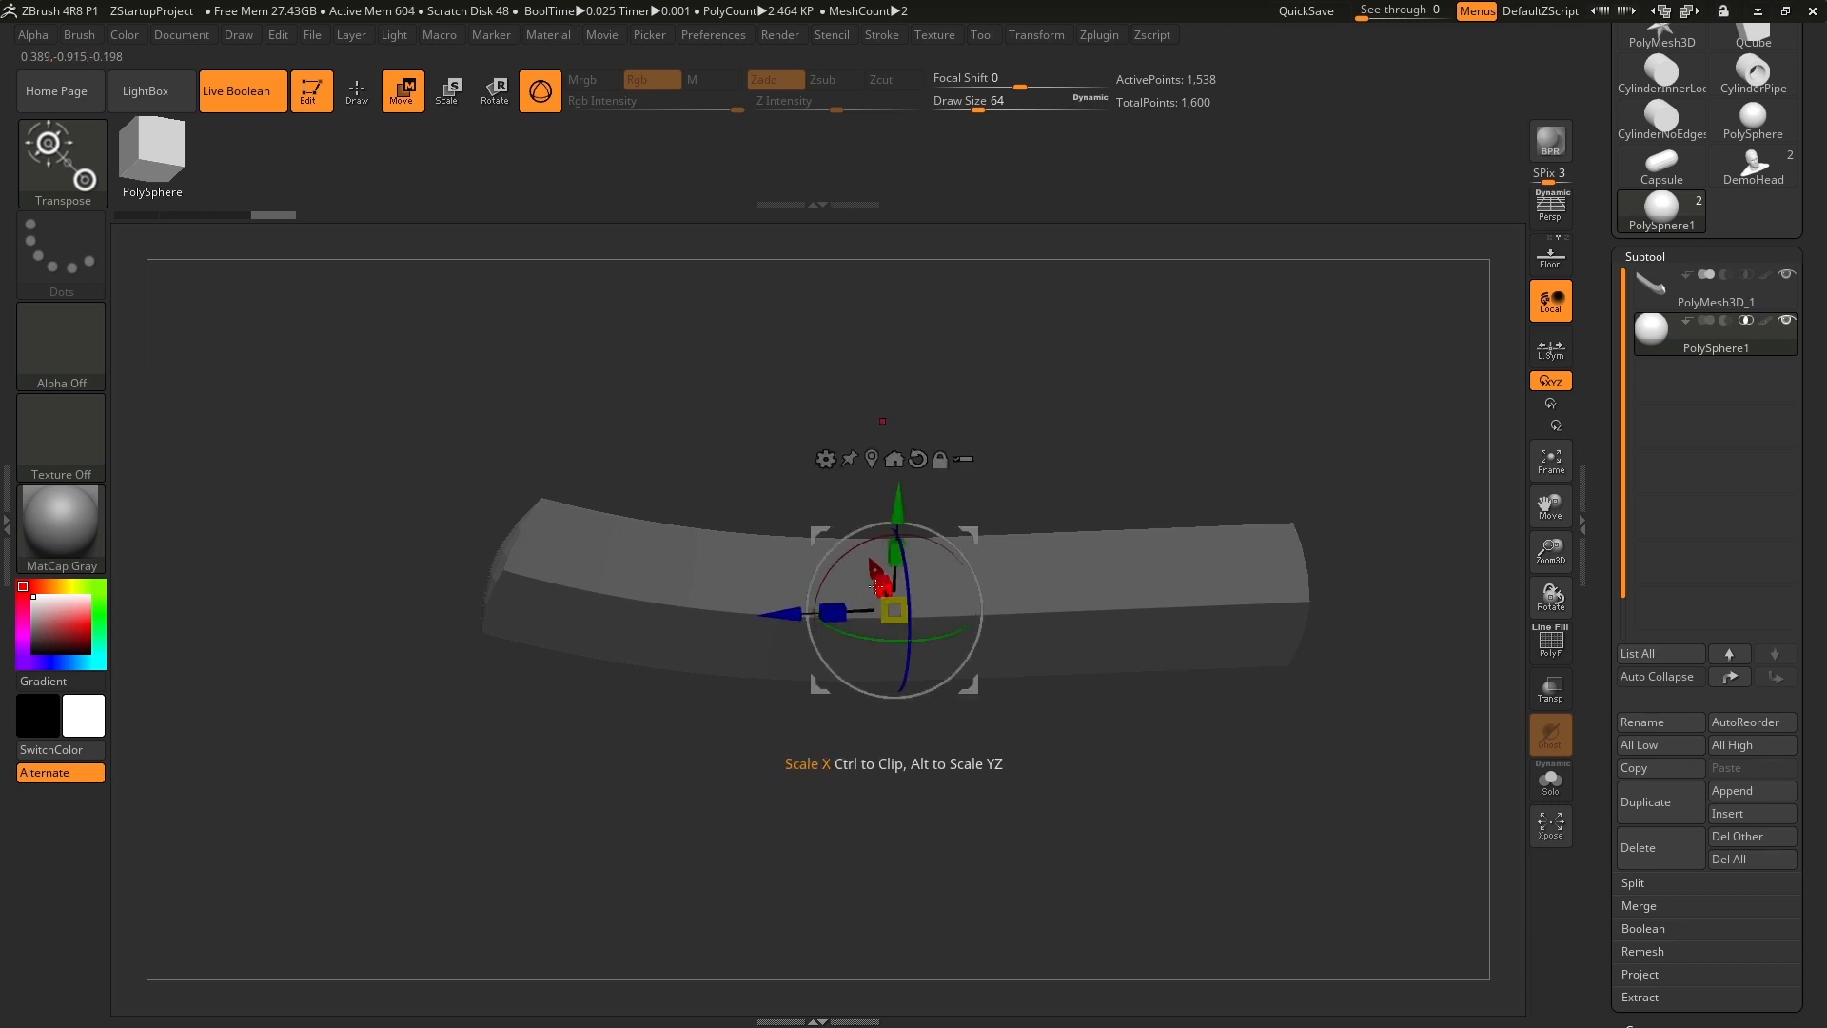
drag(896, 563, 884, 798)
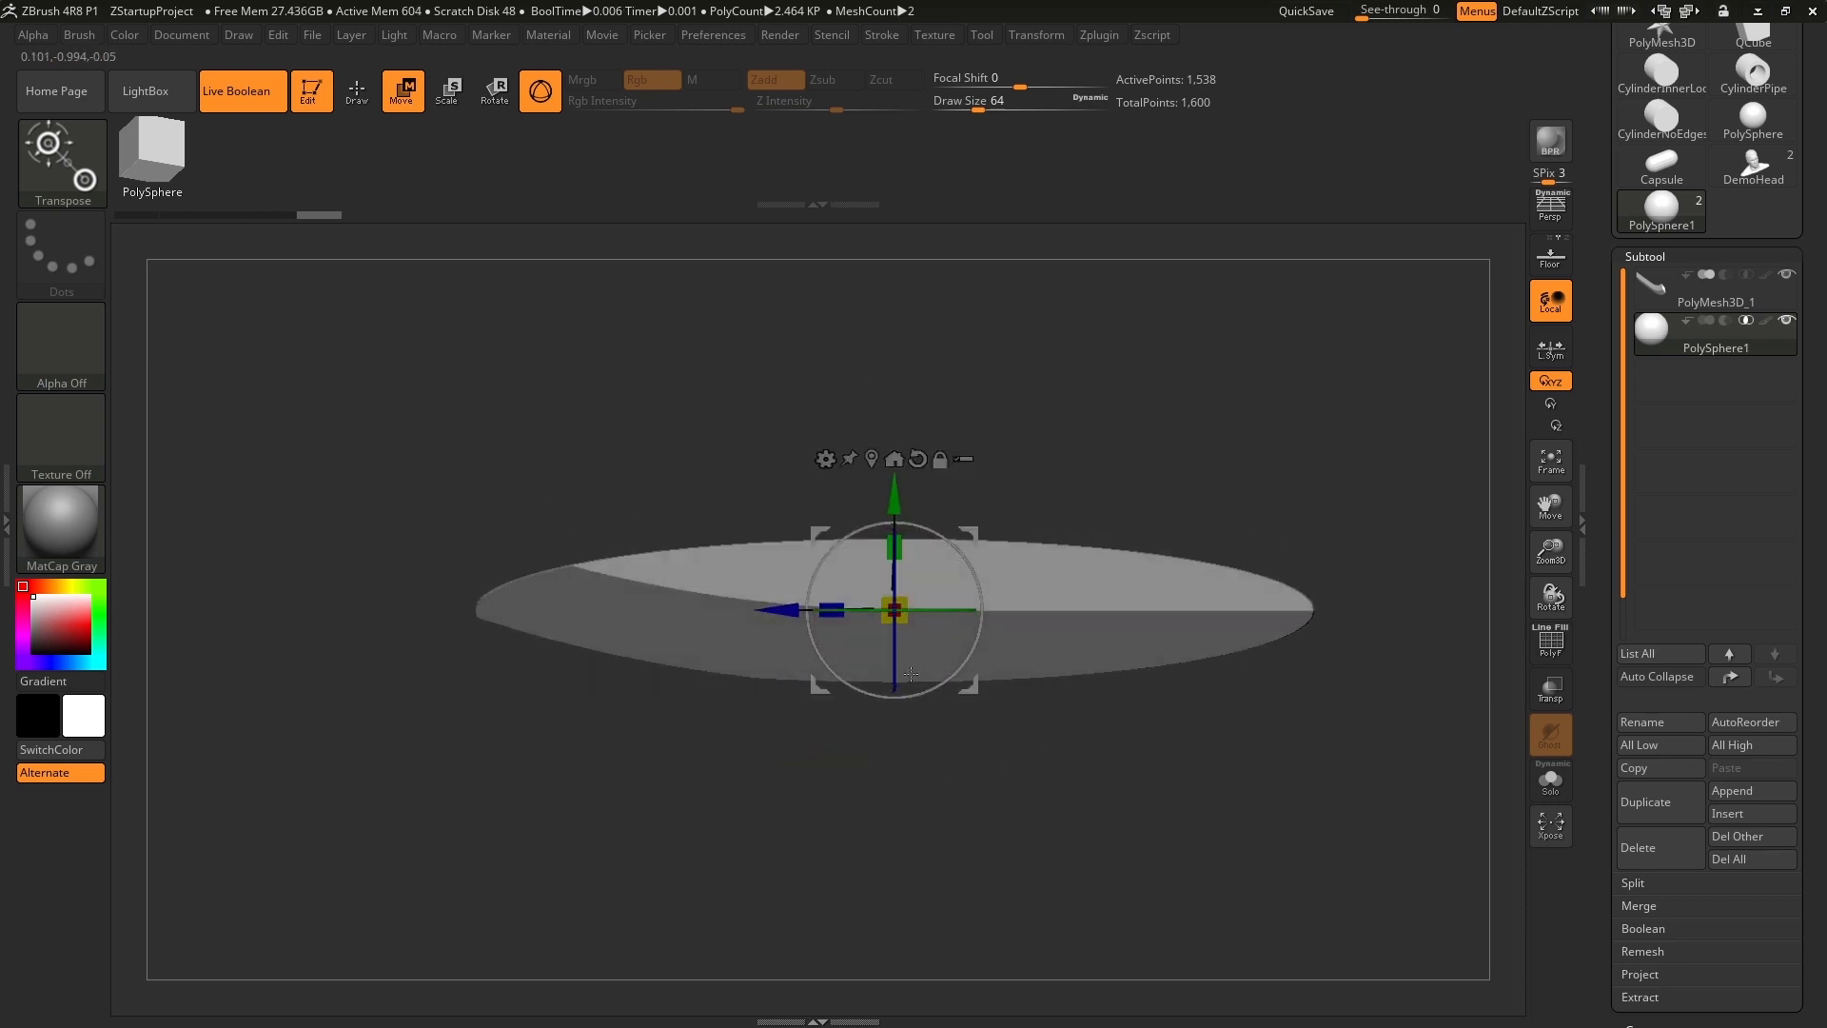
drag(835, 614, 744, 595)
drag(1115, 383, 1174, 445)
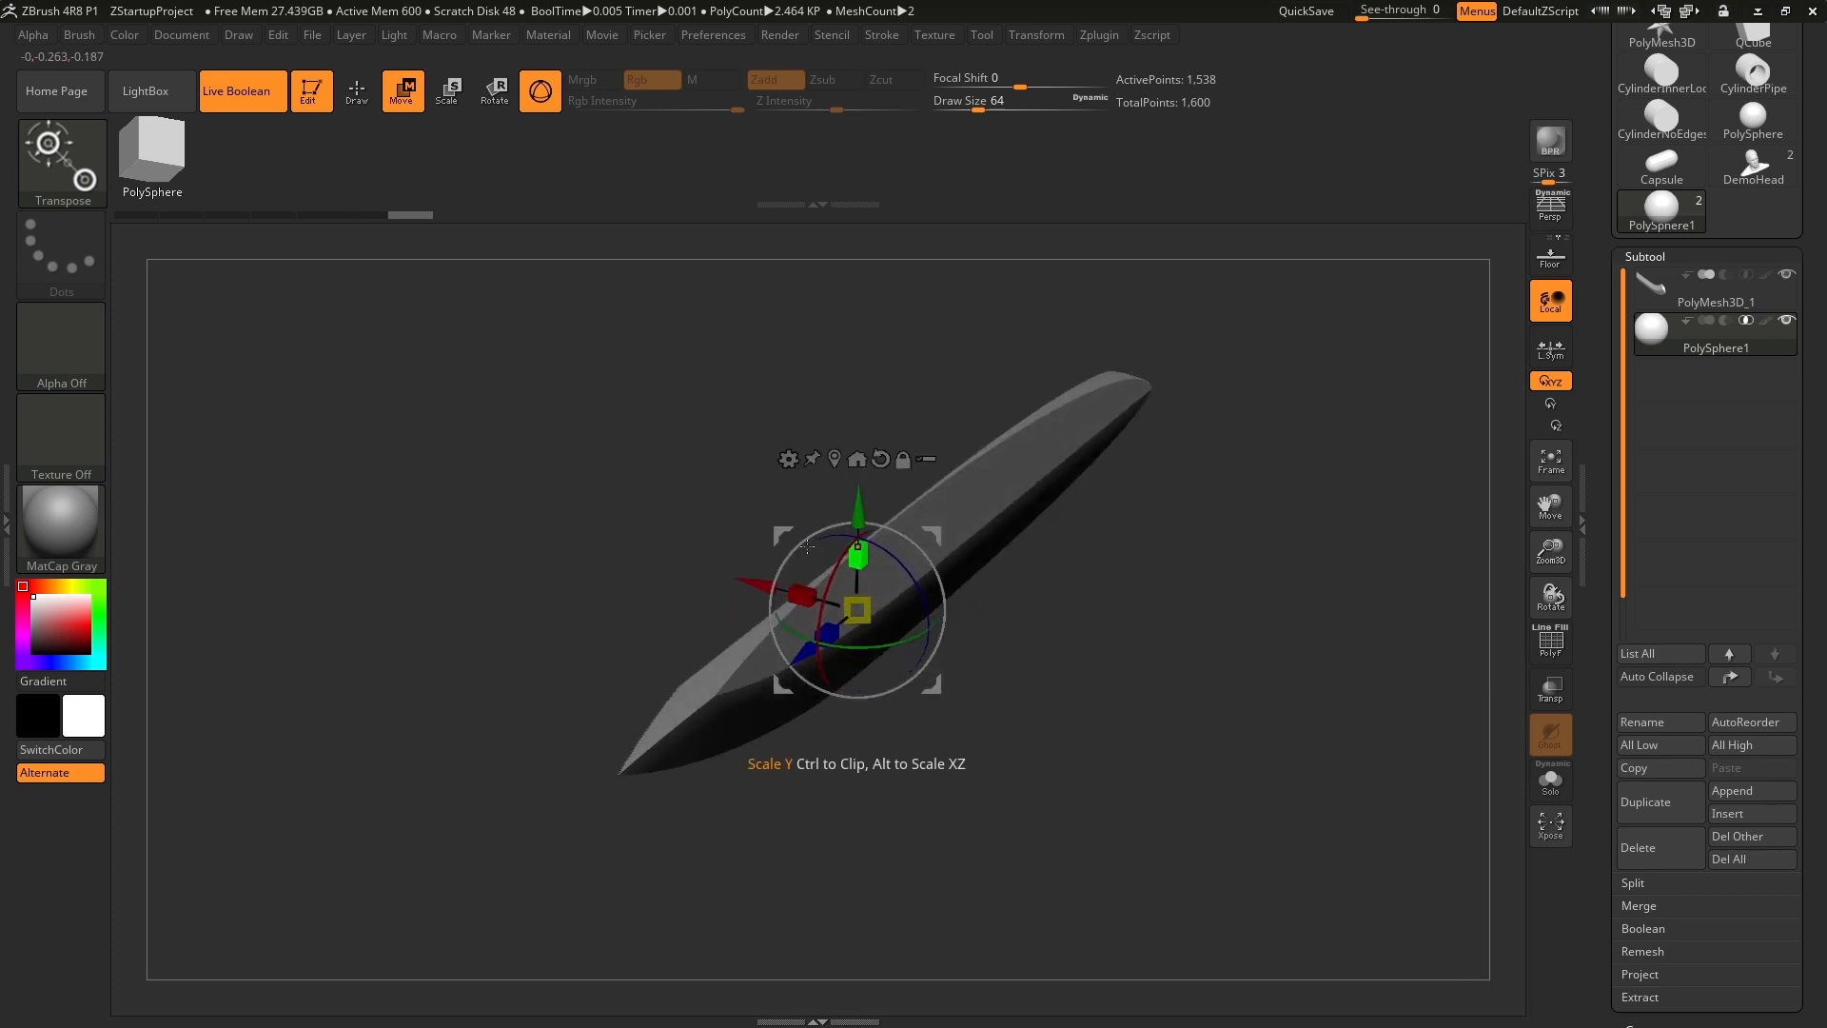
mouse_move(811, 595)
mouse_down()
mouse_move(1180, 674)
mouse_move(965, 645)
mouse_move(1119, 668)
mouse_move(1086, 677)
mouse_move(1103, 675)
mouse_up()
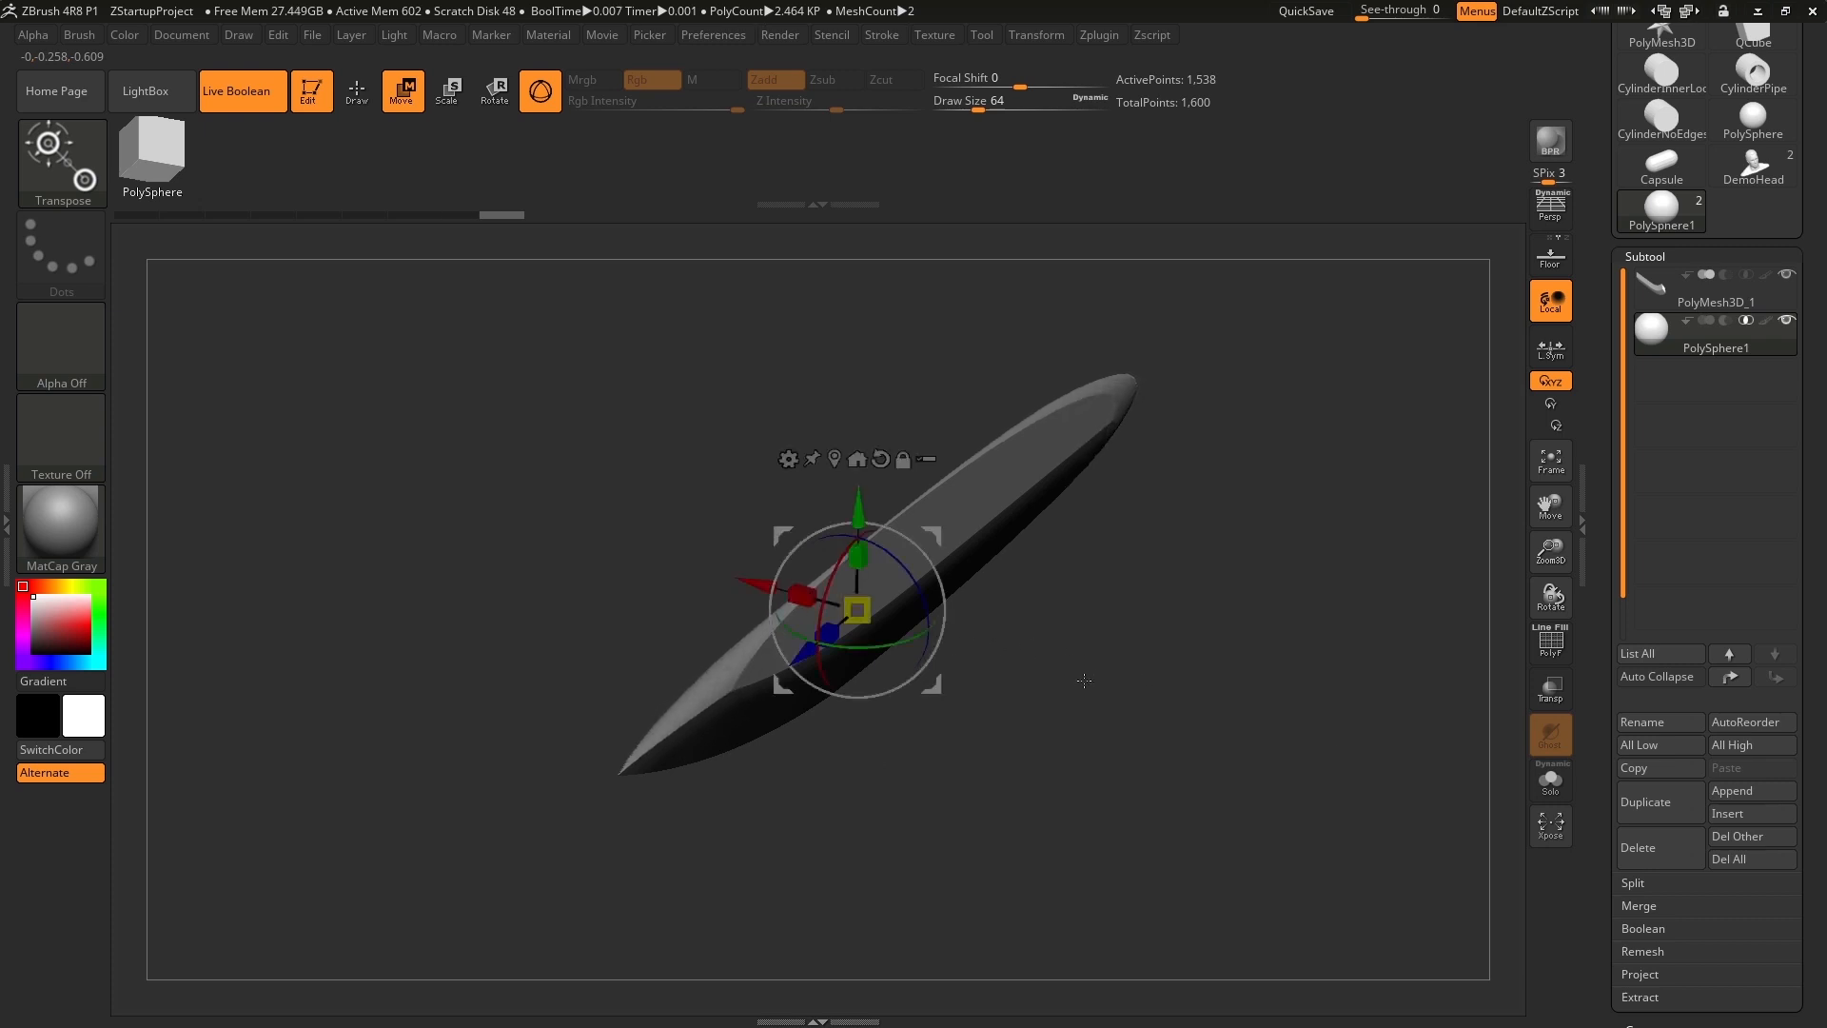
Isolate the stretched sphere with its polyframe shown, adjust its X scale, and return to the Boolean preview without polyframe.
click(1551, 666)
click(1543, 790)
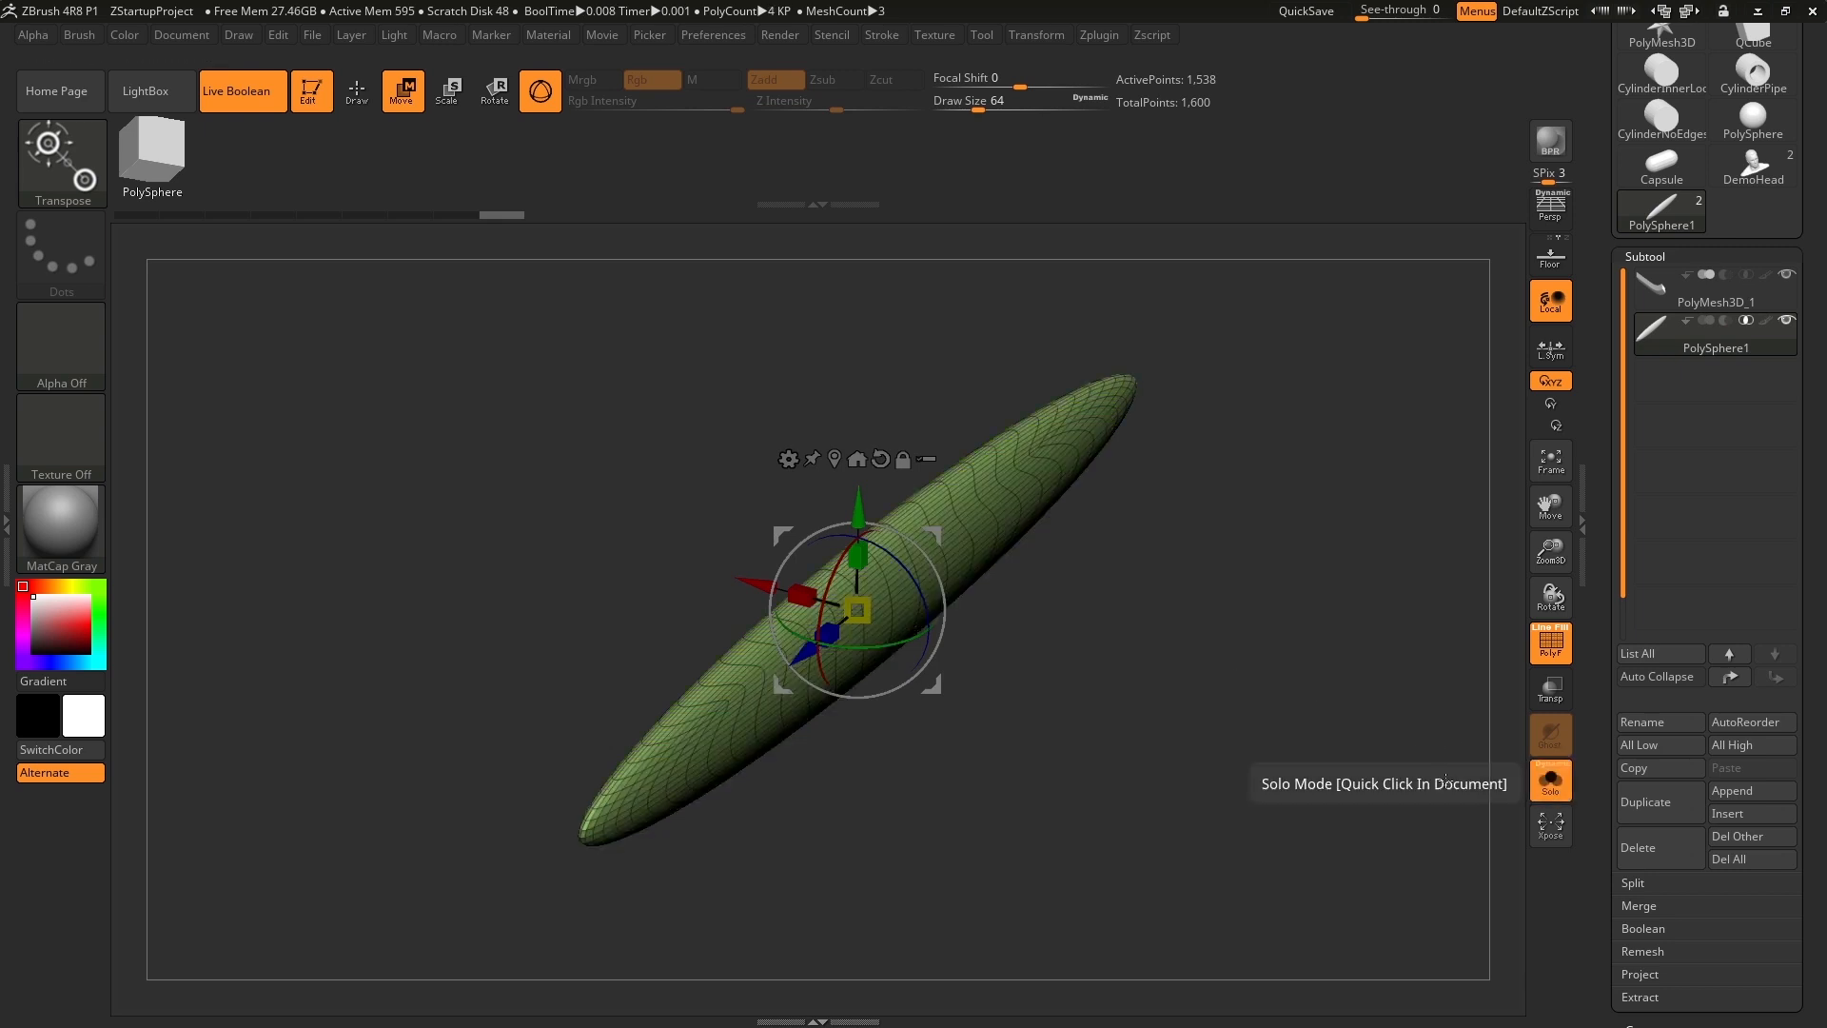
mouse_move(1204, 761)
mouse_down()
mouse_move(1231, 697)
mouse_move(1248, 701)
mouse_move(1229, 748)
mouse_up()
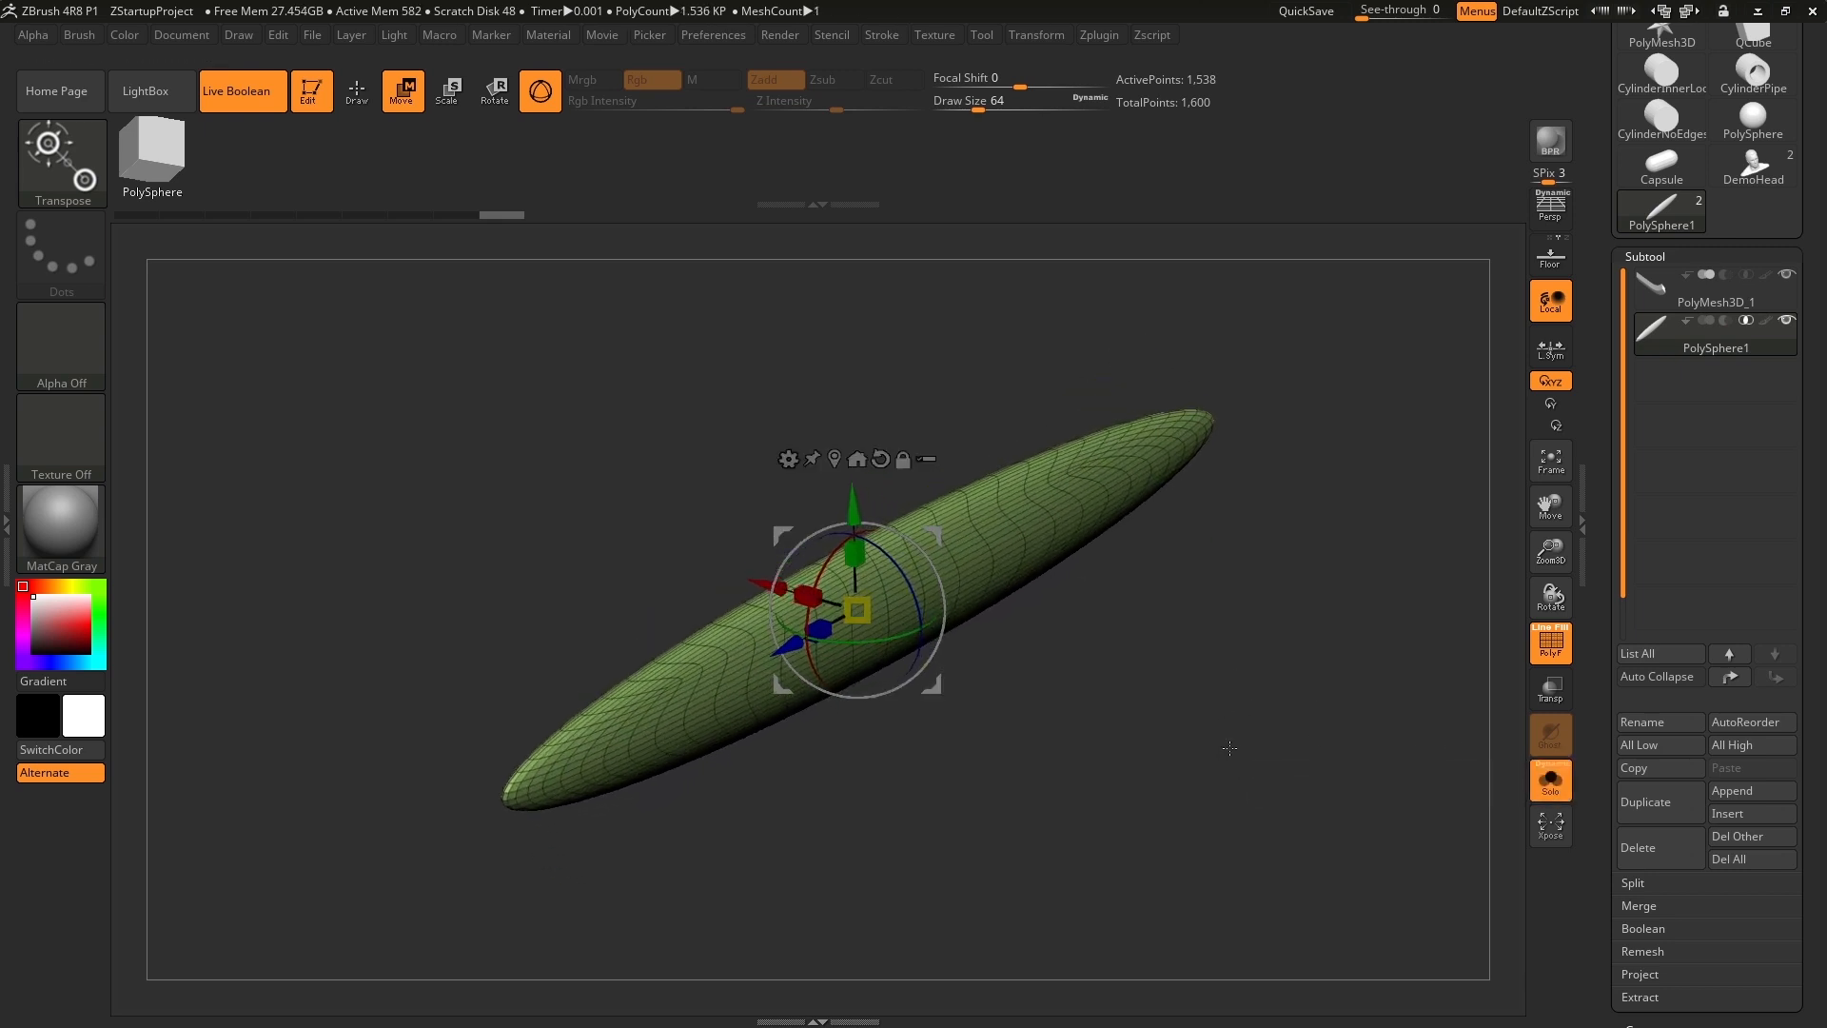
drag(807, 595, 829, 628)
drag(1092, 775, 1085, 699)
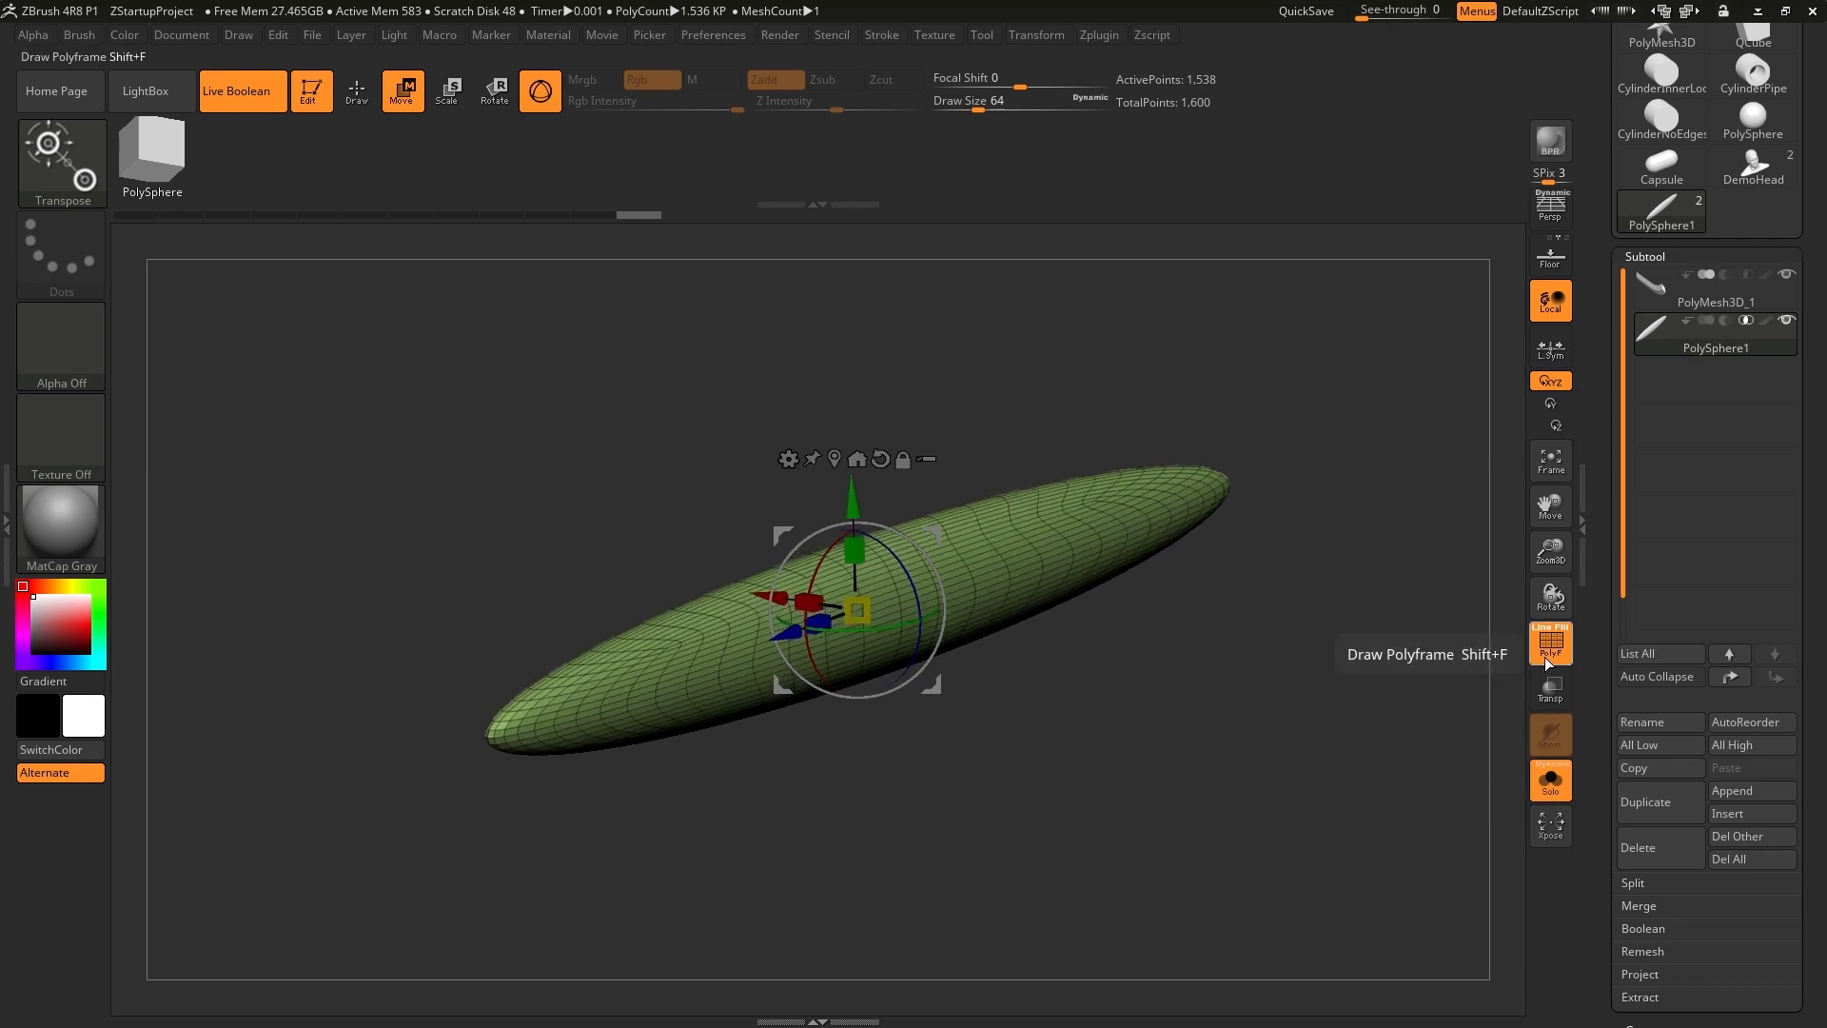
click(1546, 656)
click(1566, 796)
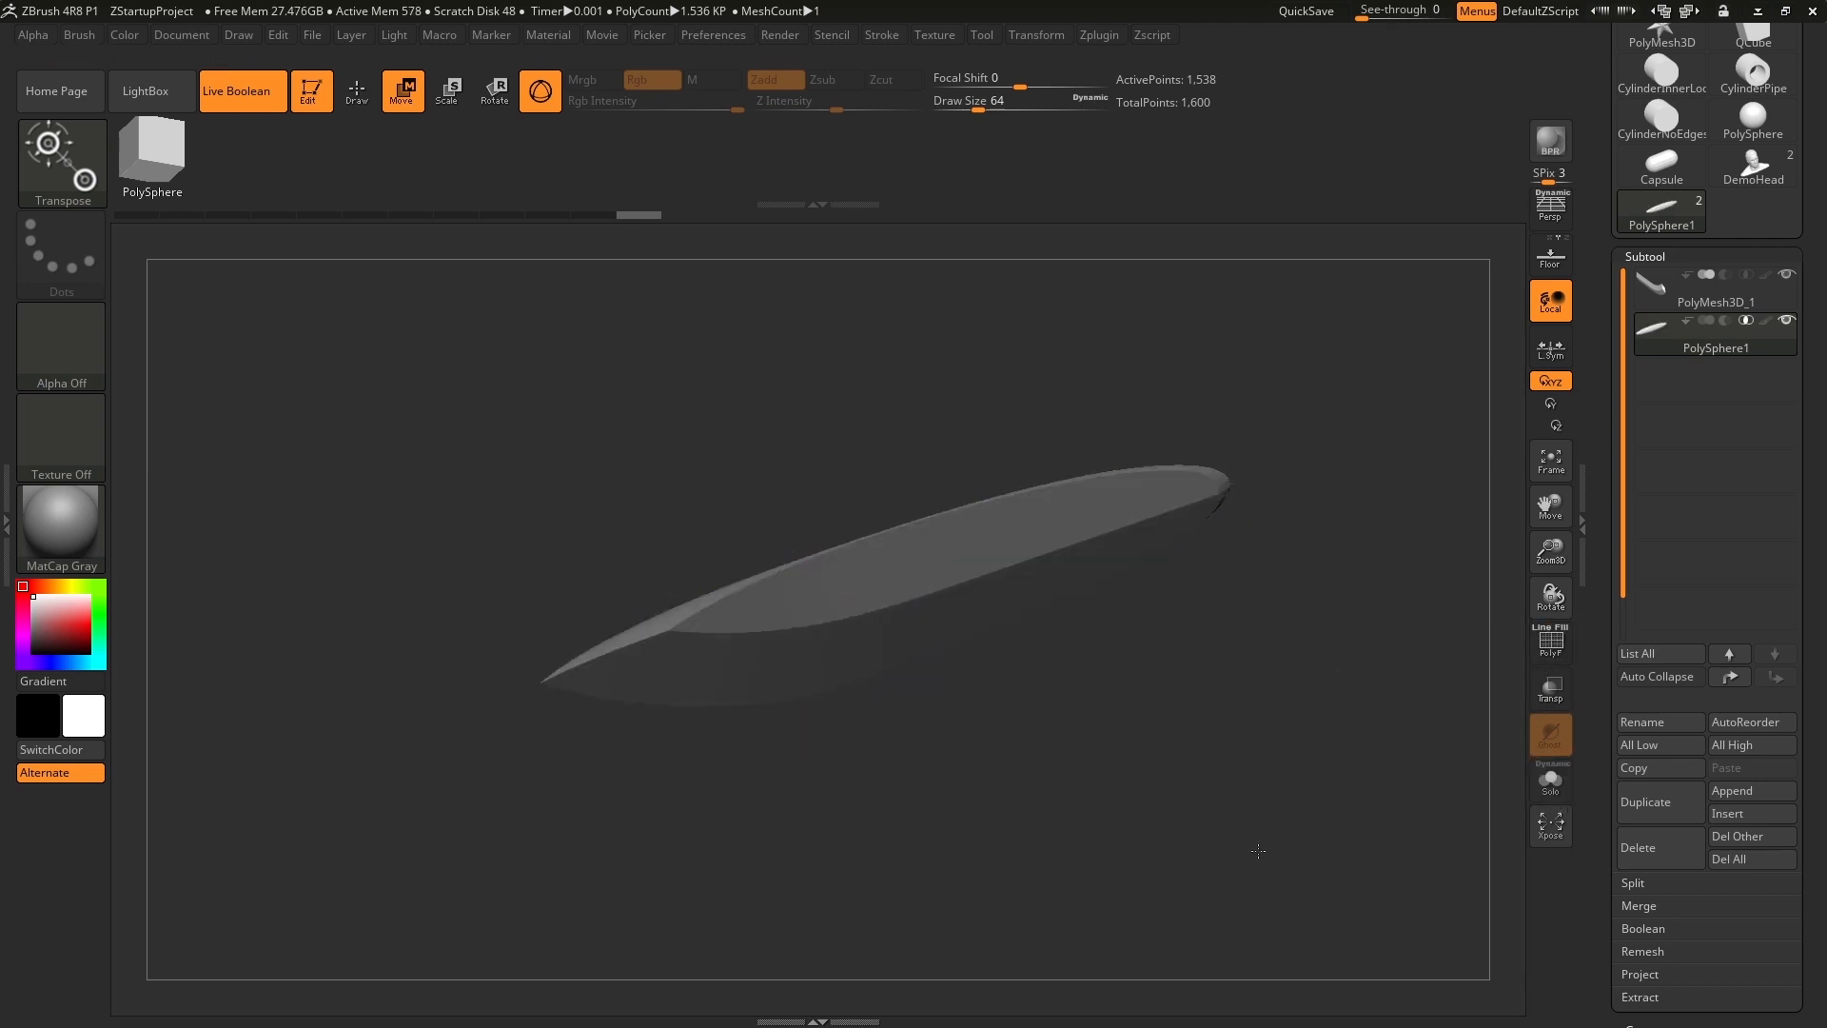
Move the stretched sphere along Z toward the bar's bent end and increase its Y scale slightly.
drag(1252, 852, 1144, 744)
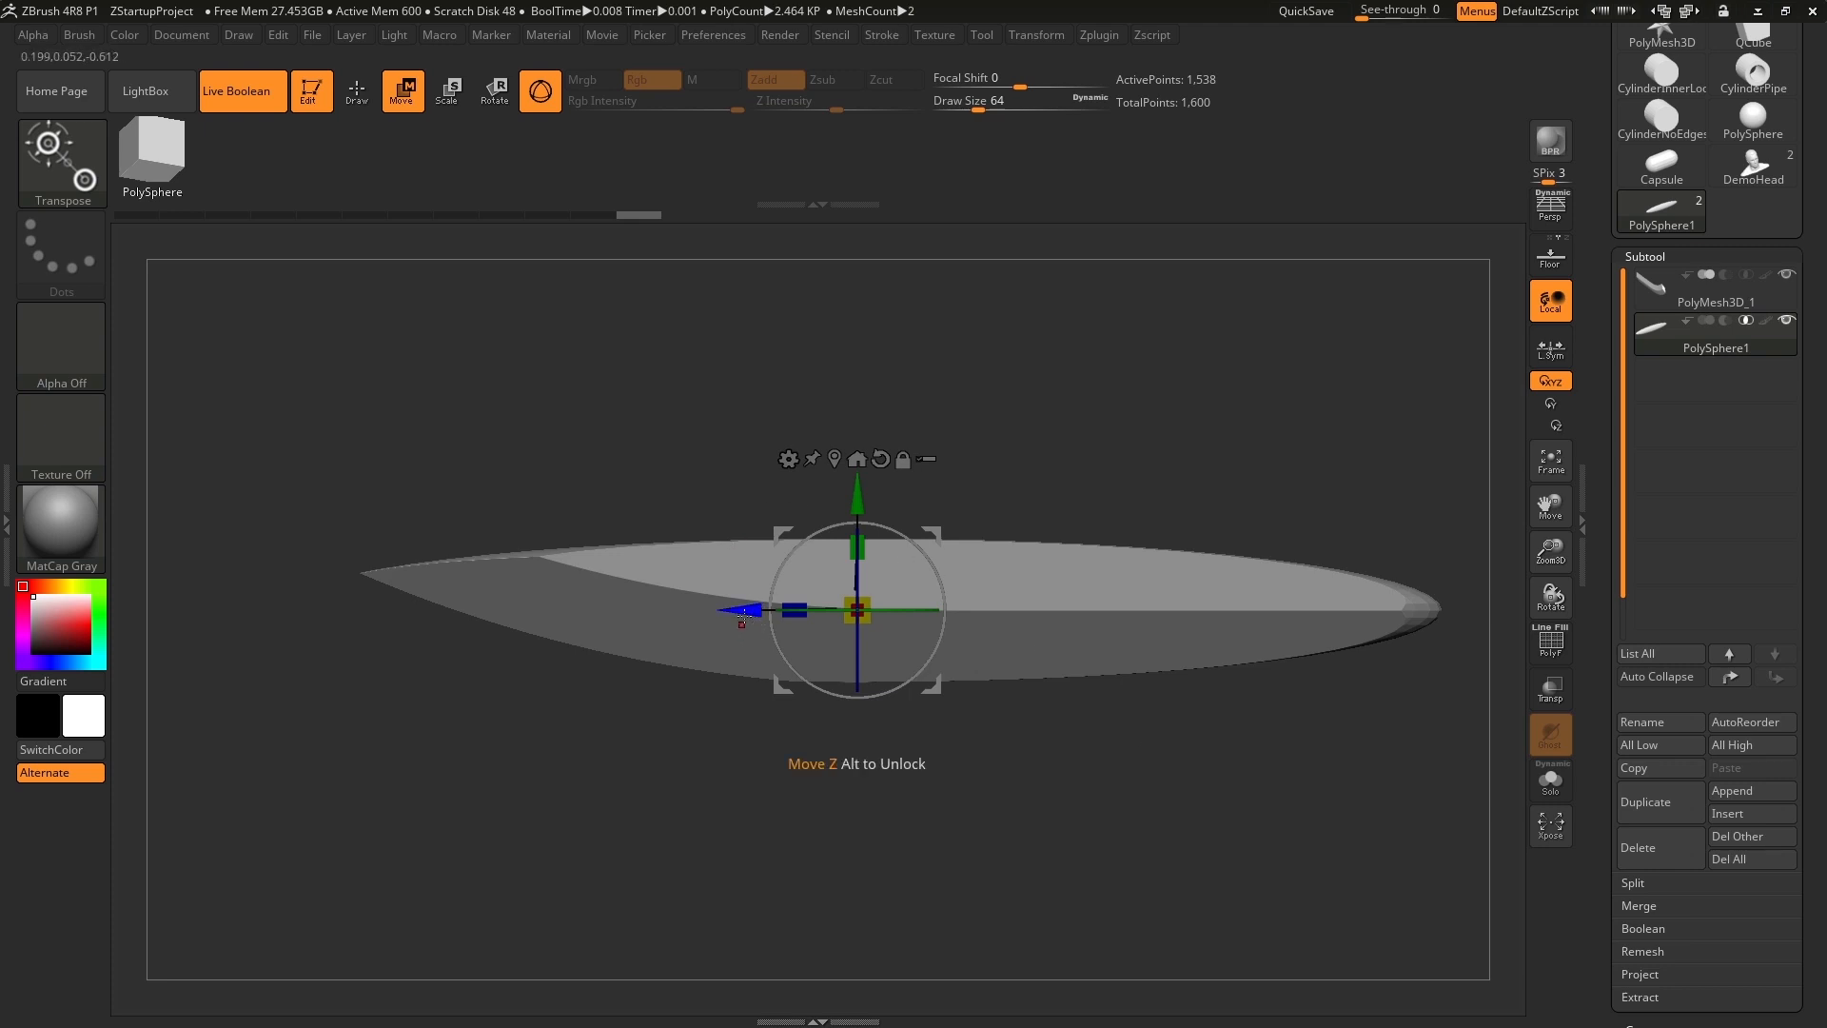
drag(766, 611, 668, 664)
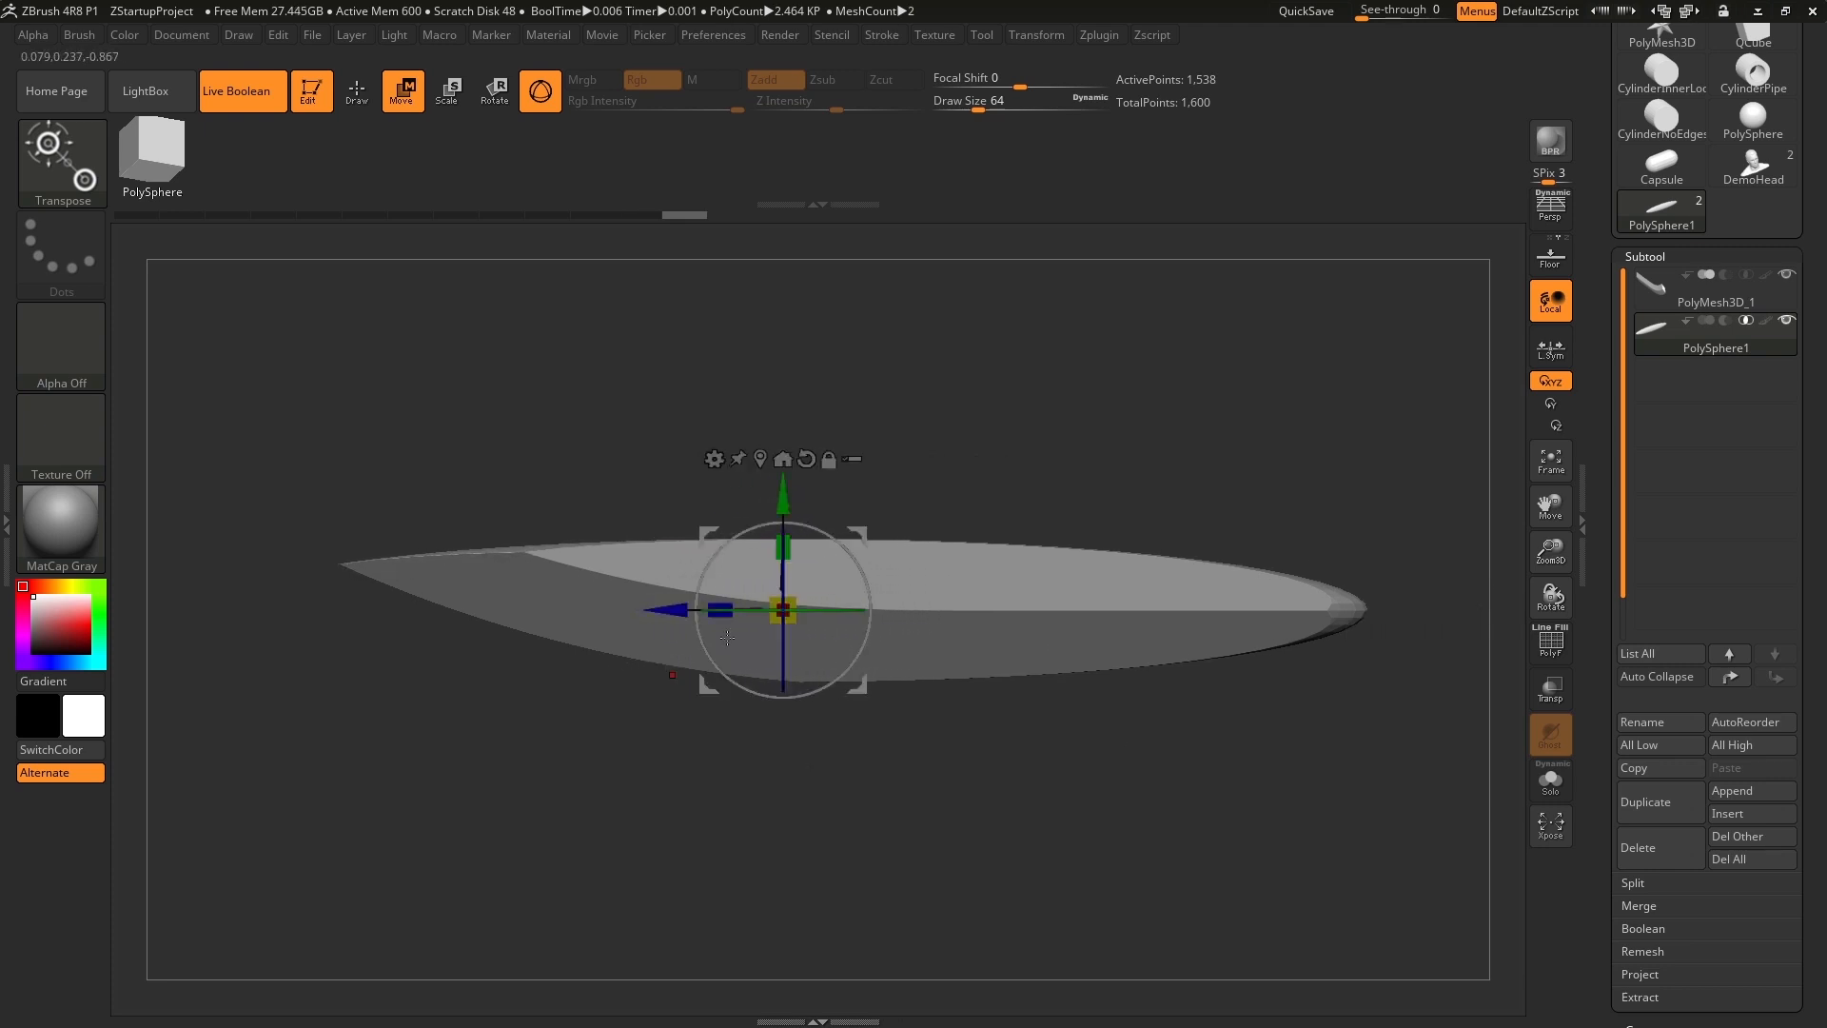
mouse_move(782, 548)
mouse_down()
mouse_move(781, 605)
mouse_move(779, 505)
mouse_move(781, 526)
mouse_up()
Reshape the sphere across the bar's X thickness to change the blade's beveled faces.
drag(962, 367, 1122, 566)
drag(720, 578, 889, 673)
drag(922, 802, 899, 734)
drag(744, 595, 777, 554)
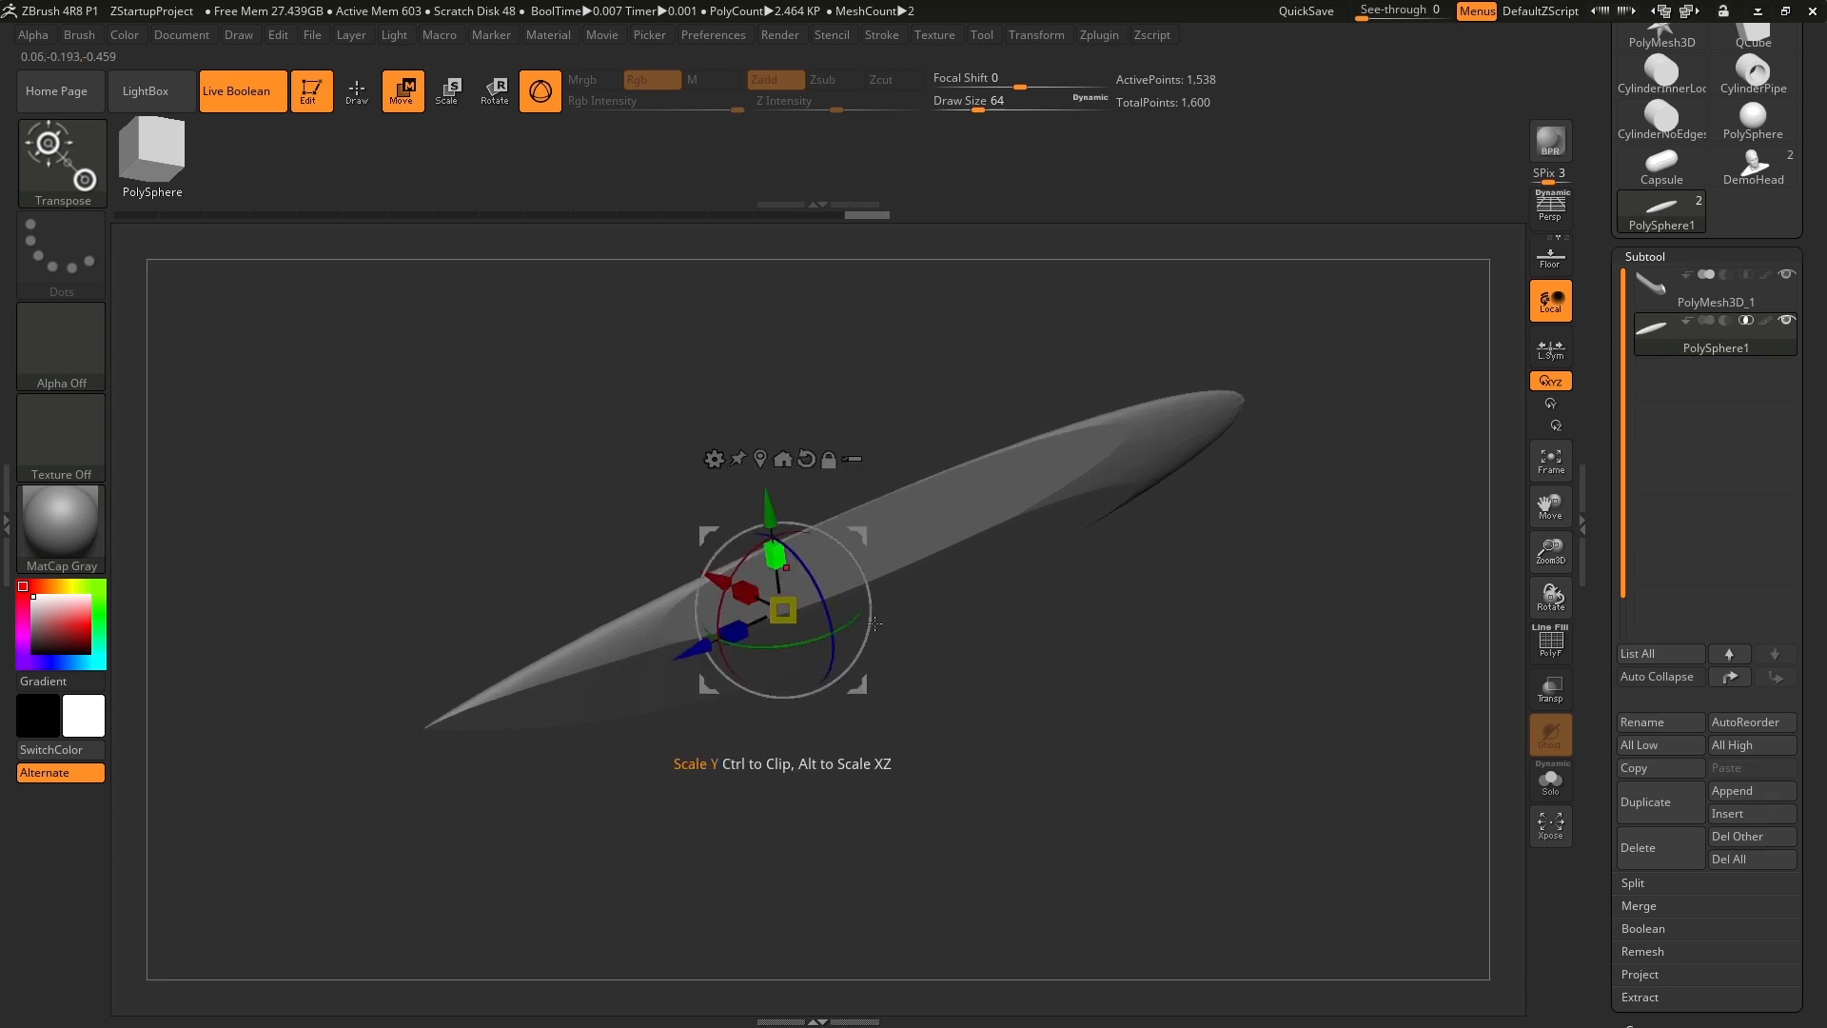
shift+drag(1066, 677, 1003, 632)
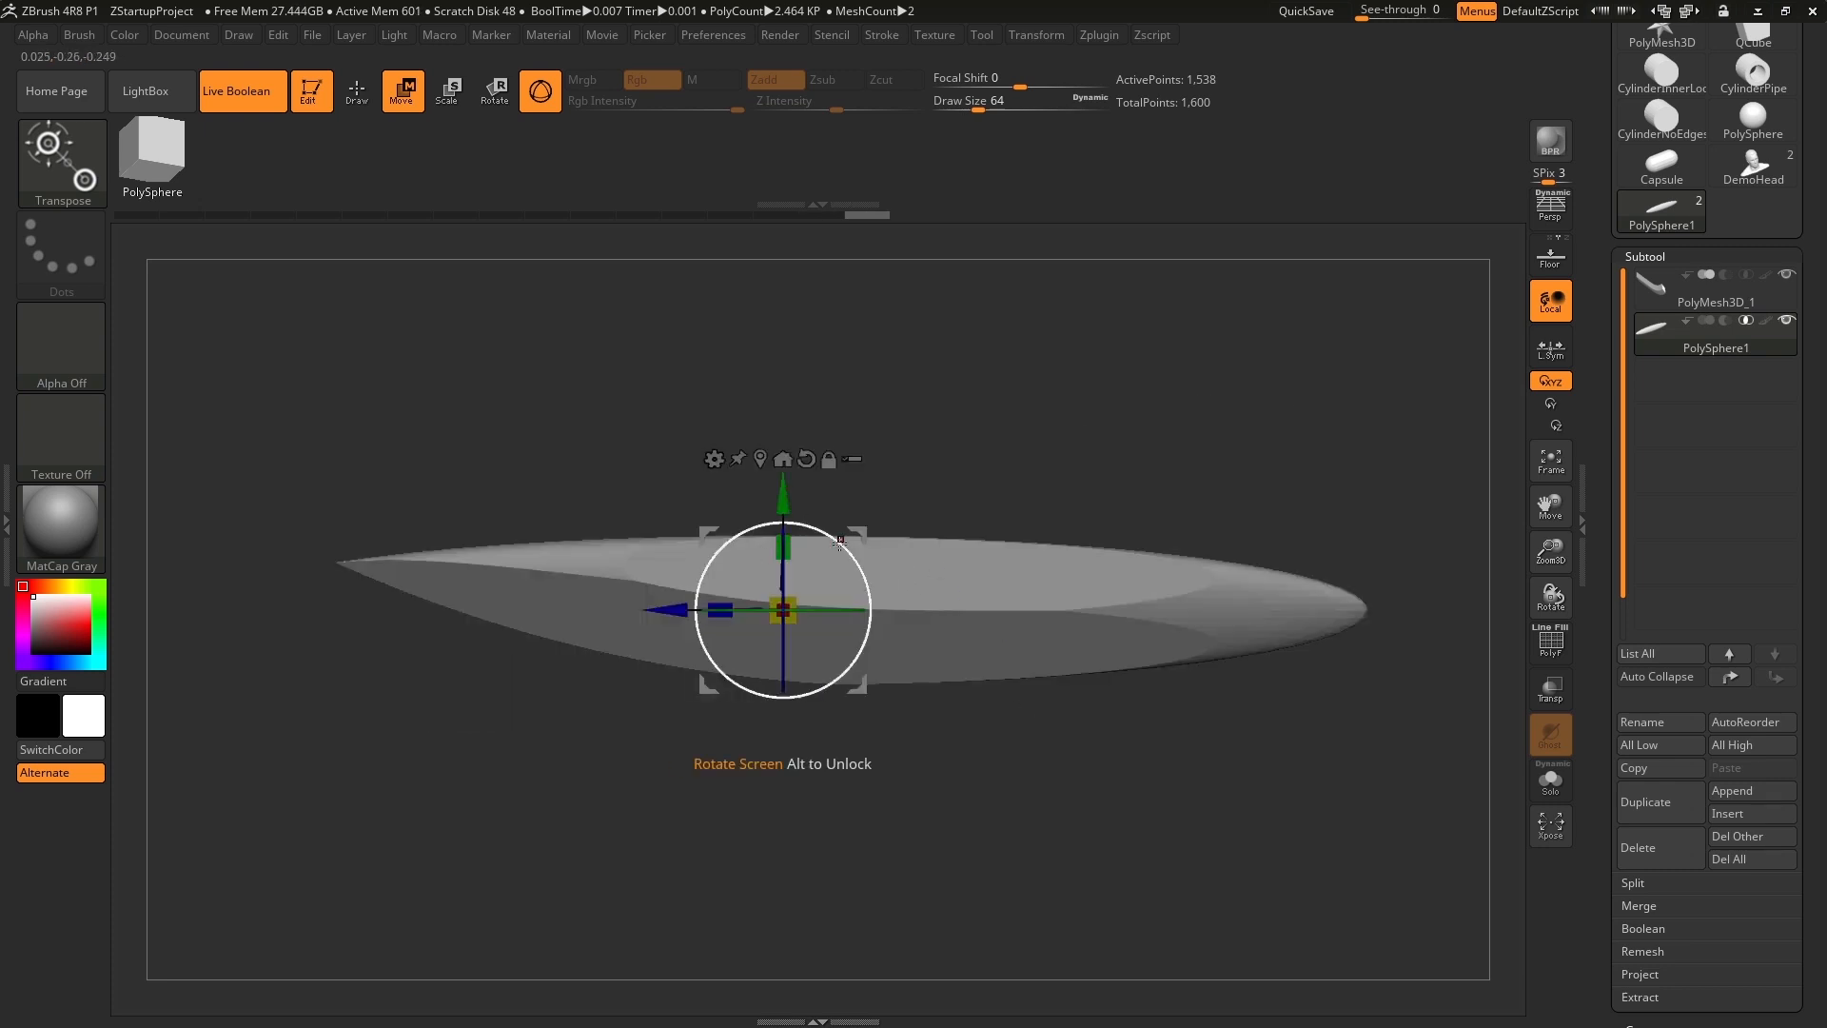
mouse_move(839, 541)
mouse_down()
mouse_move(841, 558)
mouse_move(844, 539)
mouse_up()
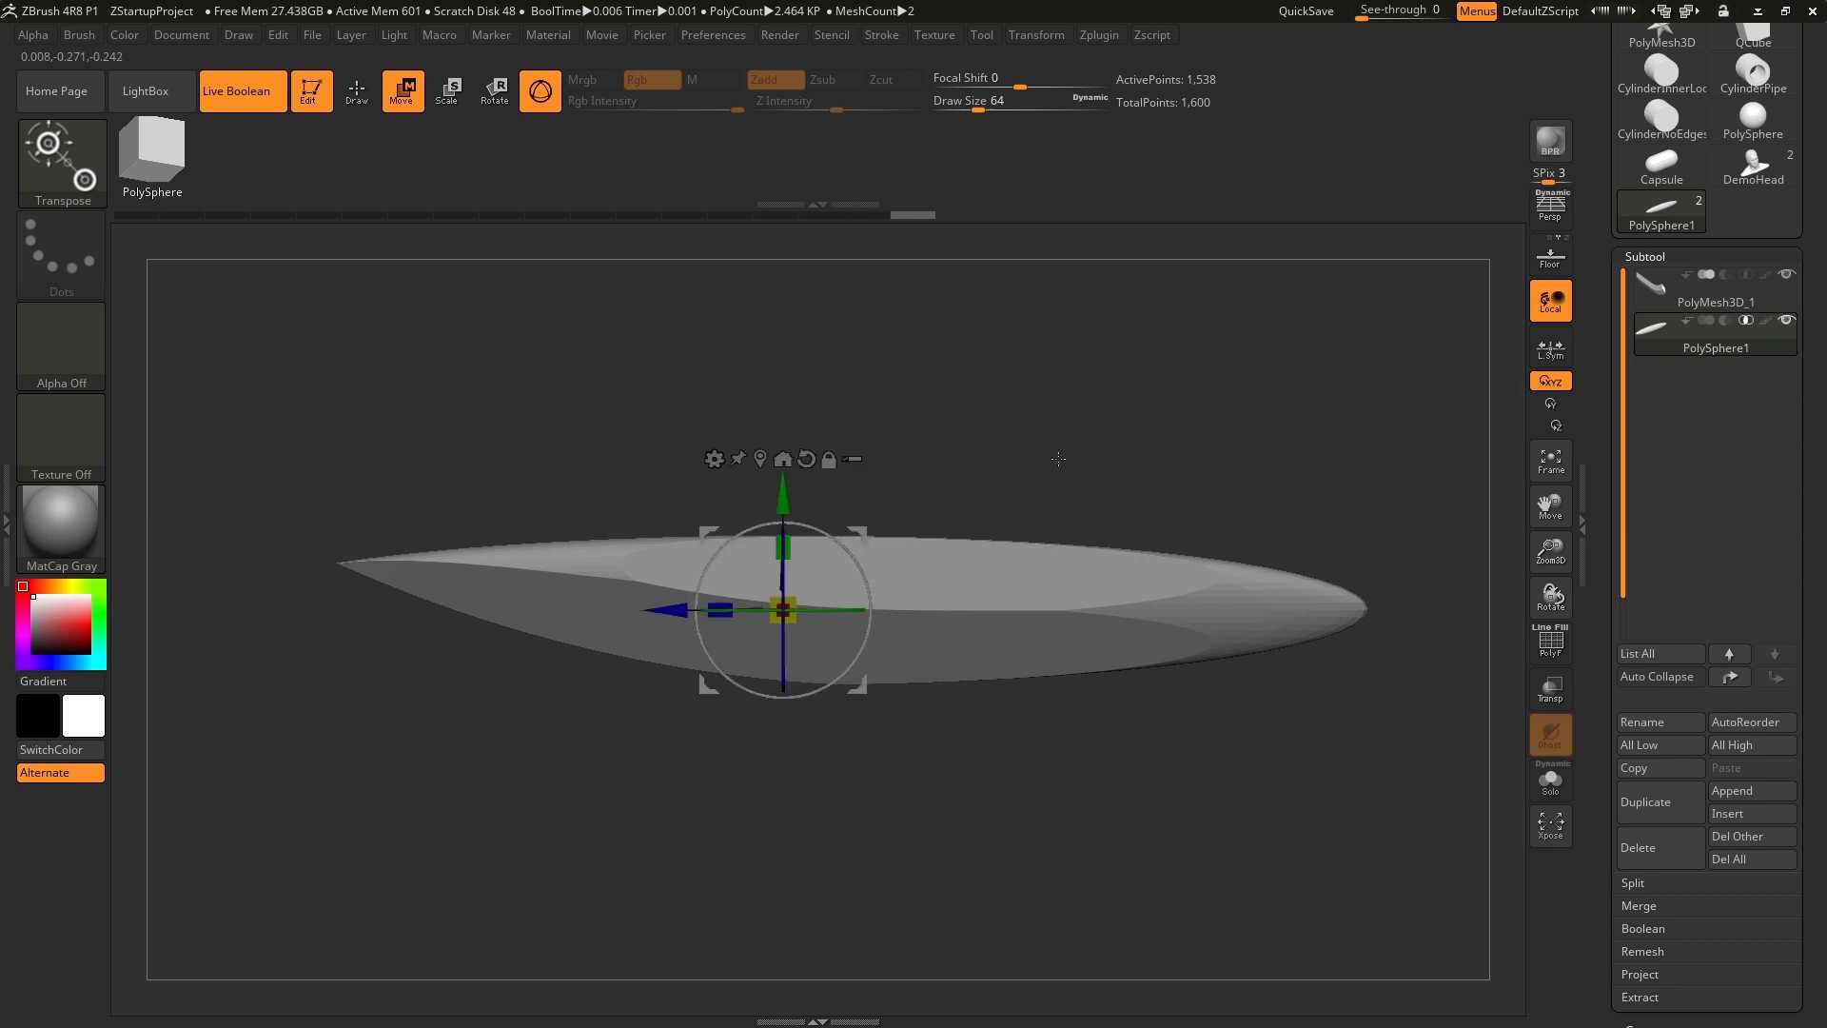
Fine-tune the sphere along X to broaden the blade's flat faces and inspect the blade from several angles.
drag(1059, 459, 1094, 533)
drag(652, 597, 615, 507)
shift+drag(998, 736, 970, 689)
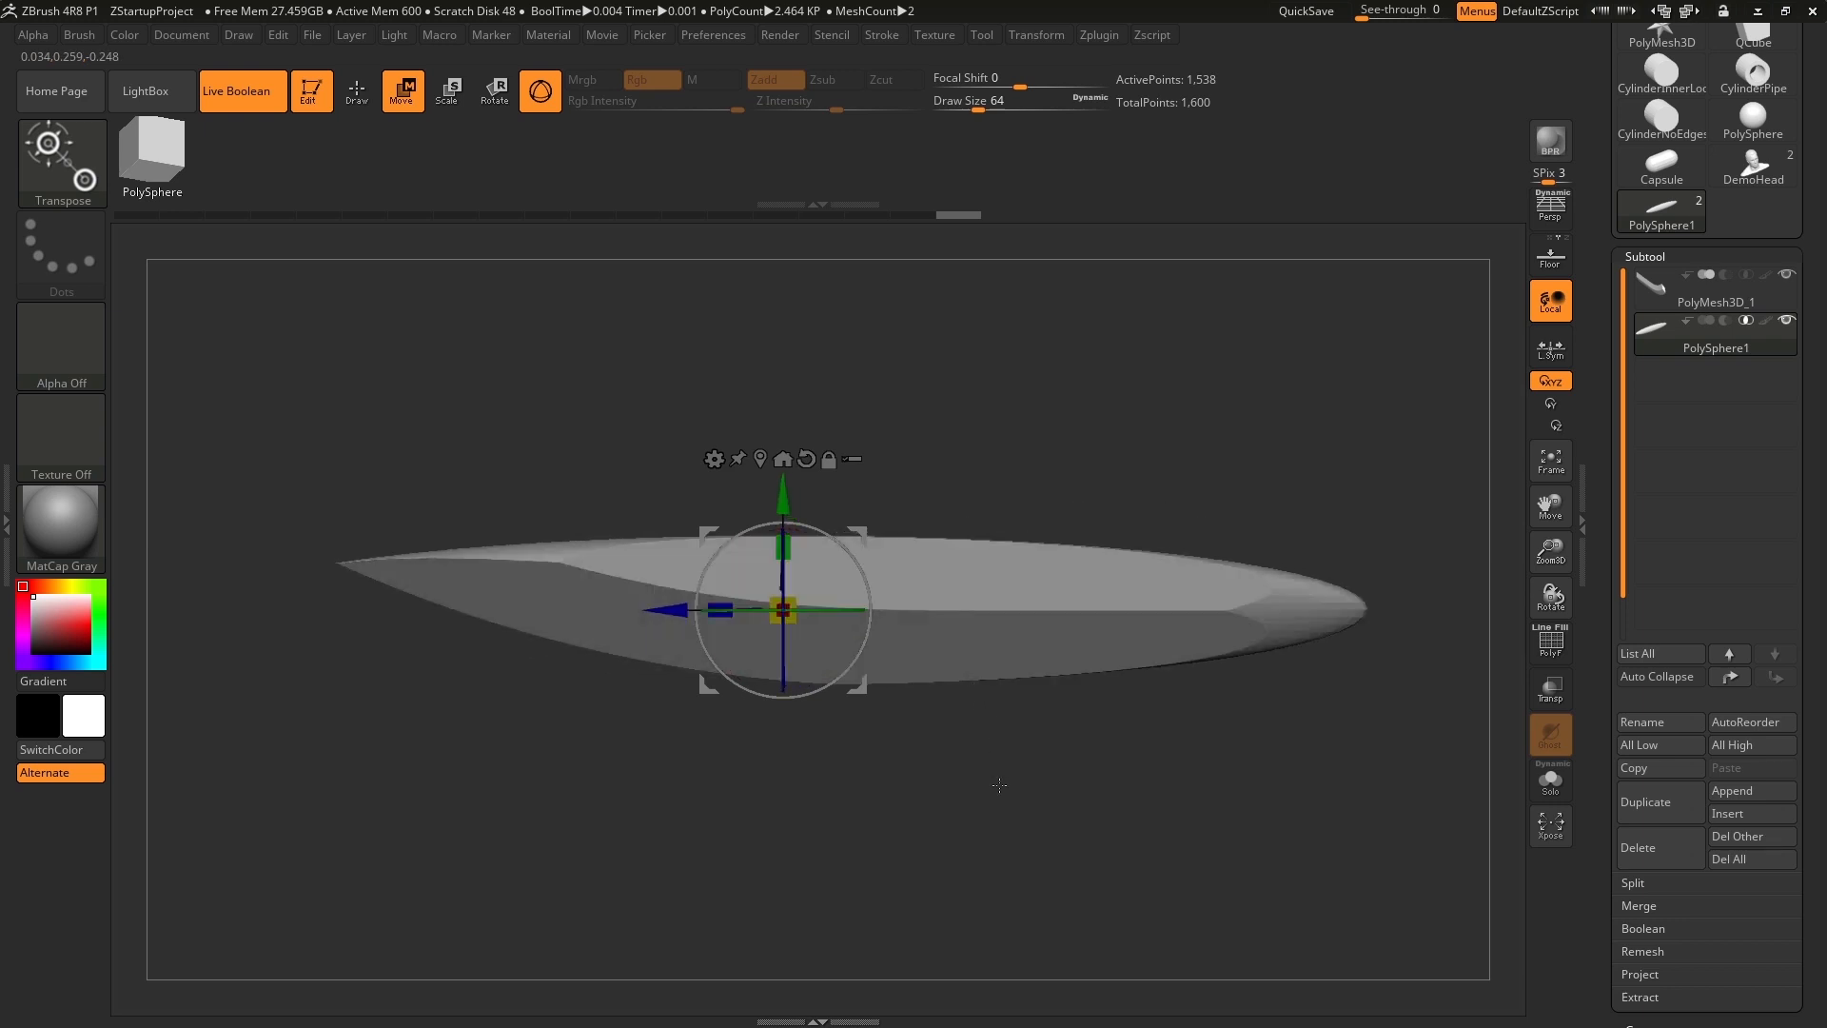
mouse_move(999, 784)
mouse_down()
mouse_move(1002, 699)
mouse_move(1015, 798)
mouse_move(988, 797)
mouse_up()
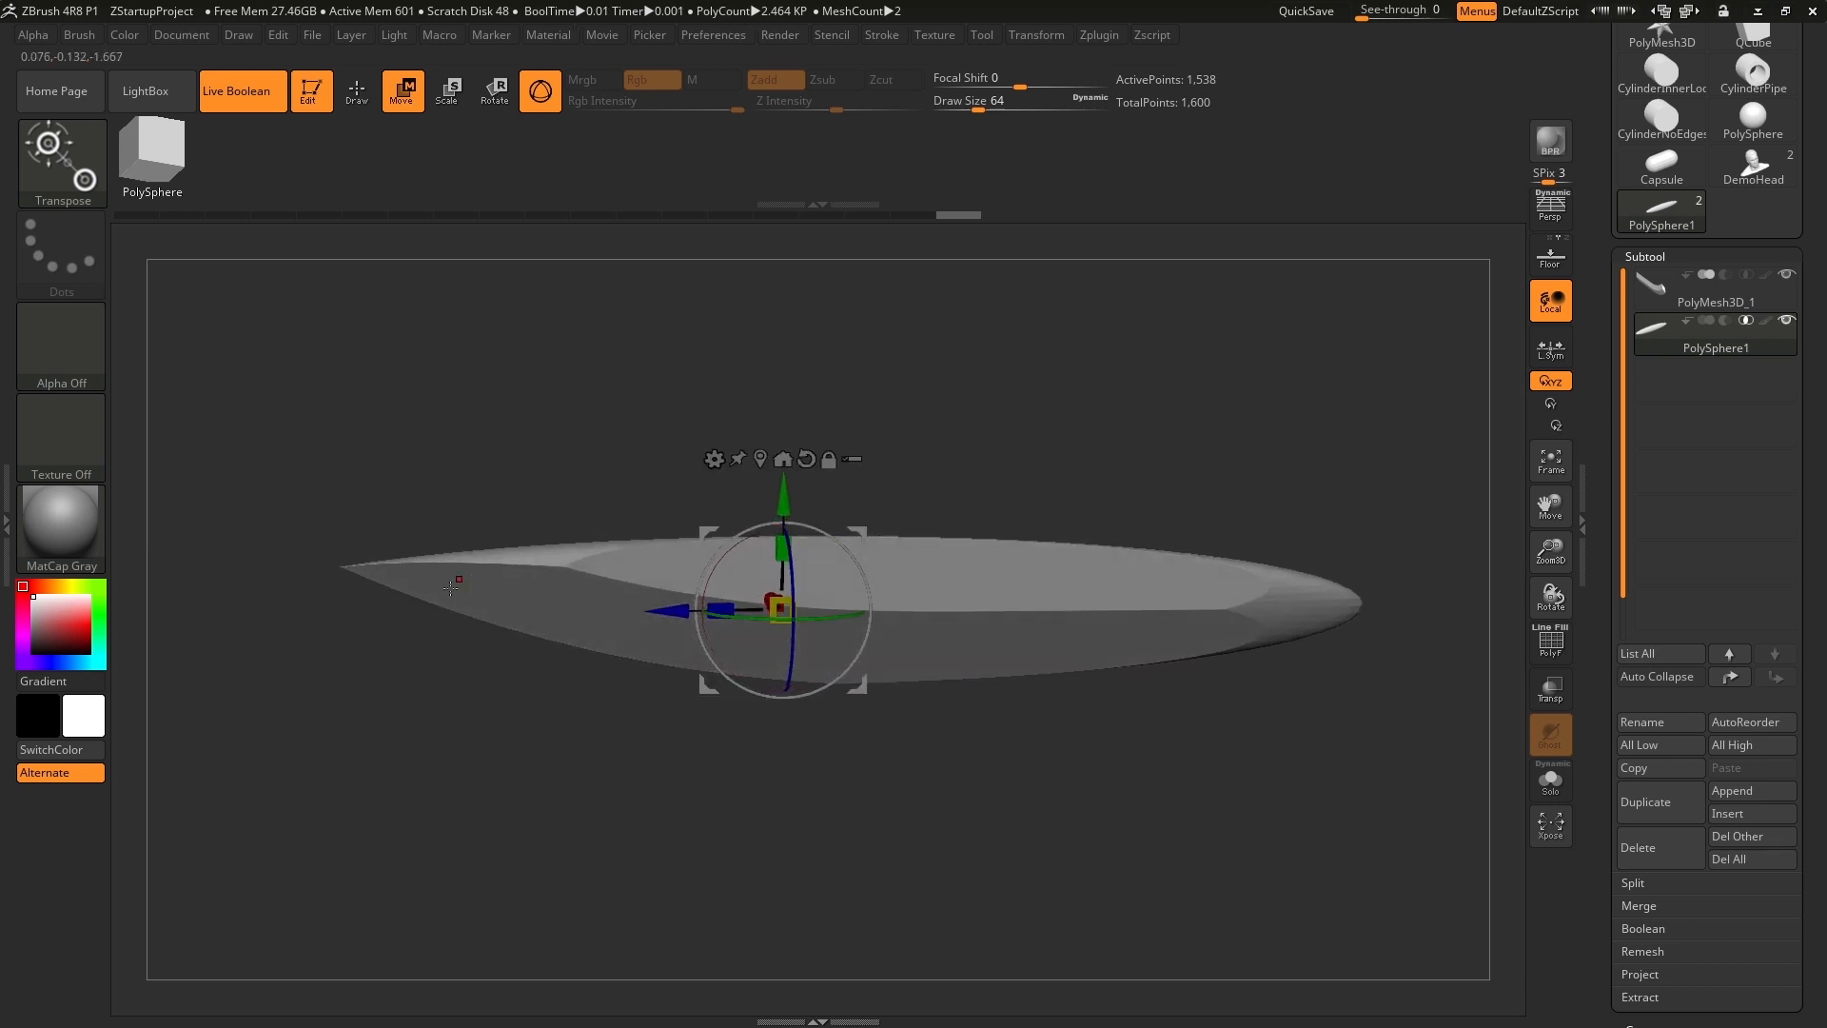
drag(582, 665, 476, 614)
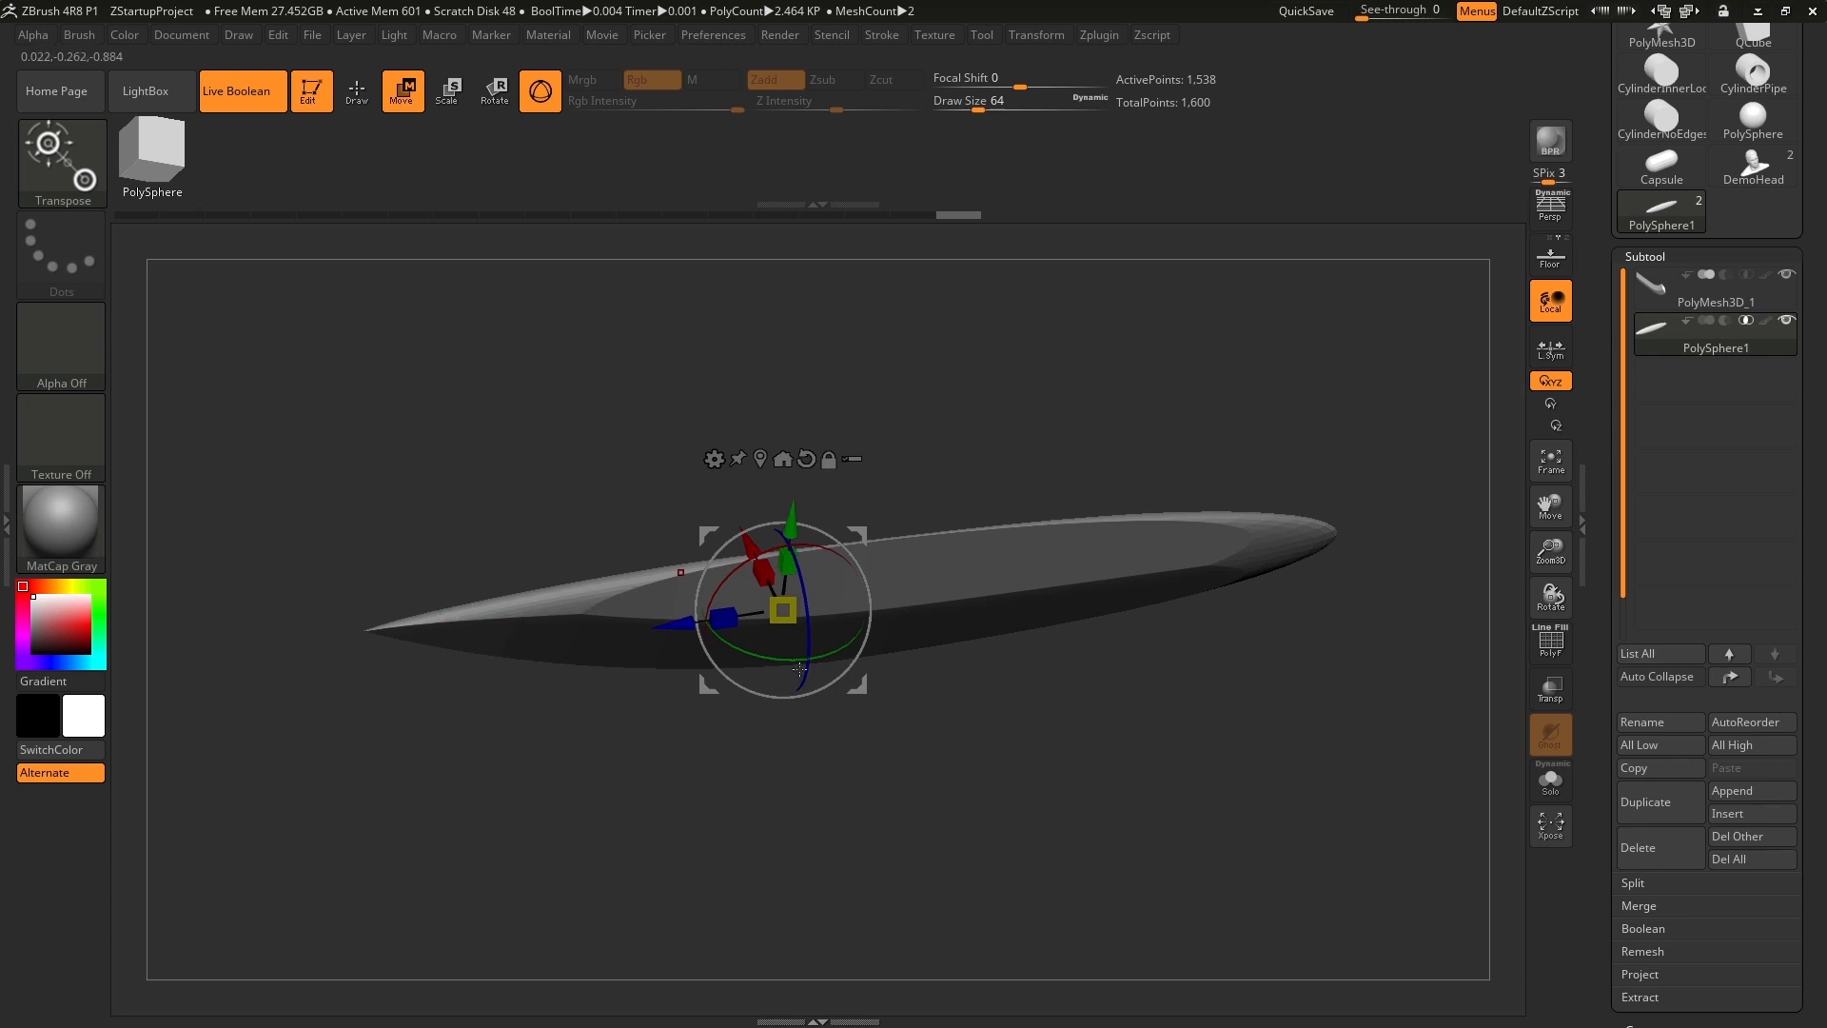
drag(994, 801, 970, 785)
drag(1155, 837, 1152, 772)
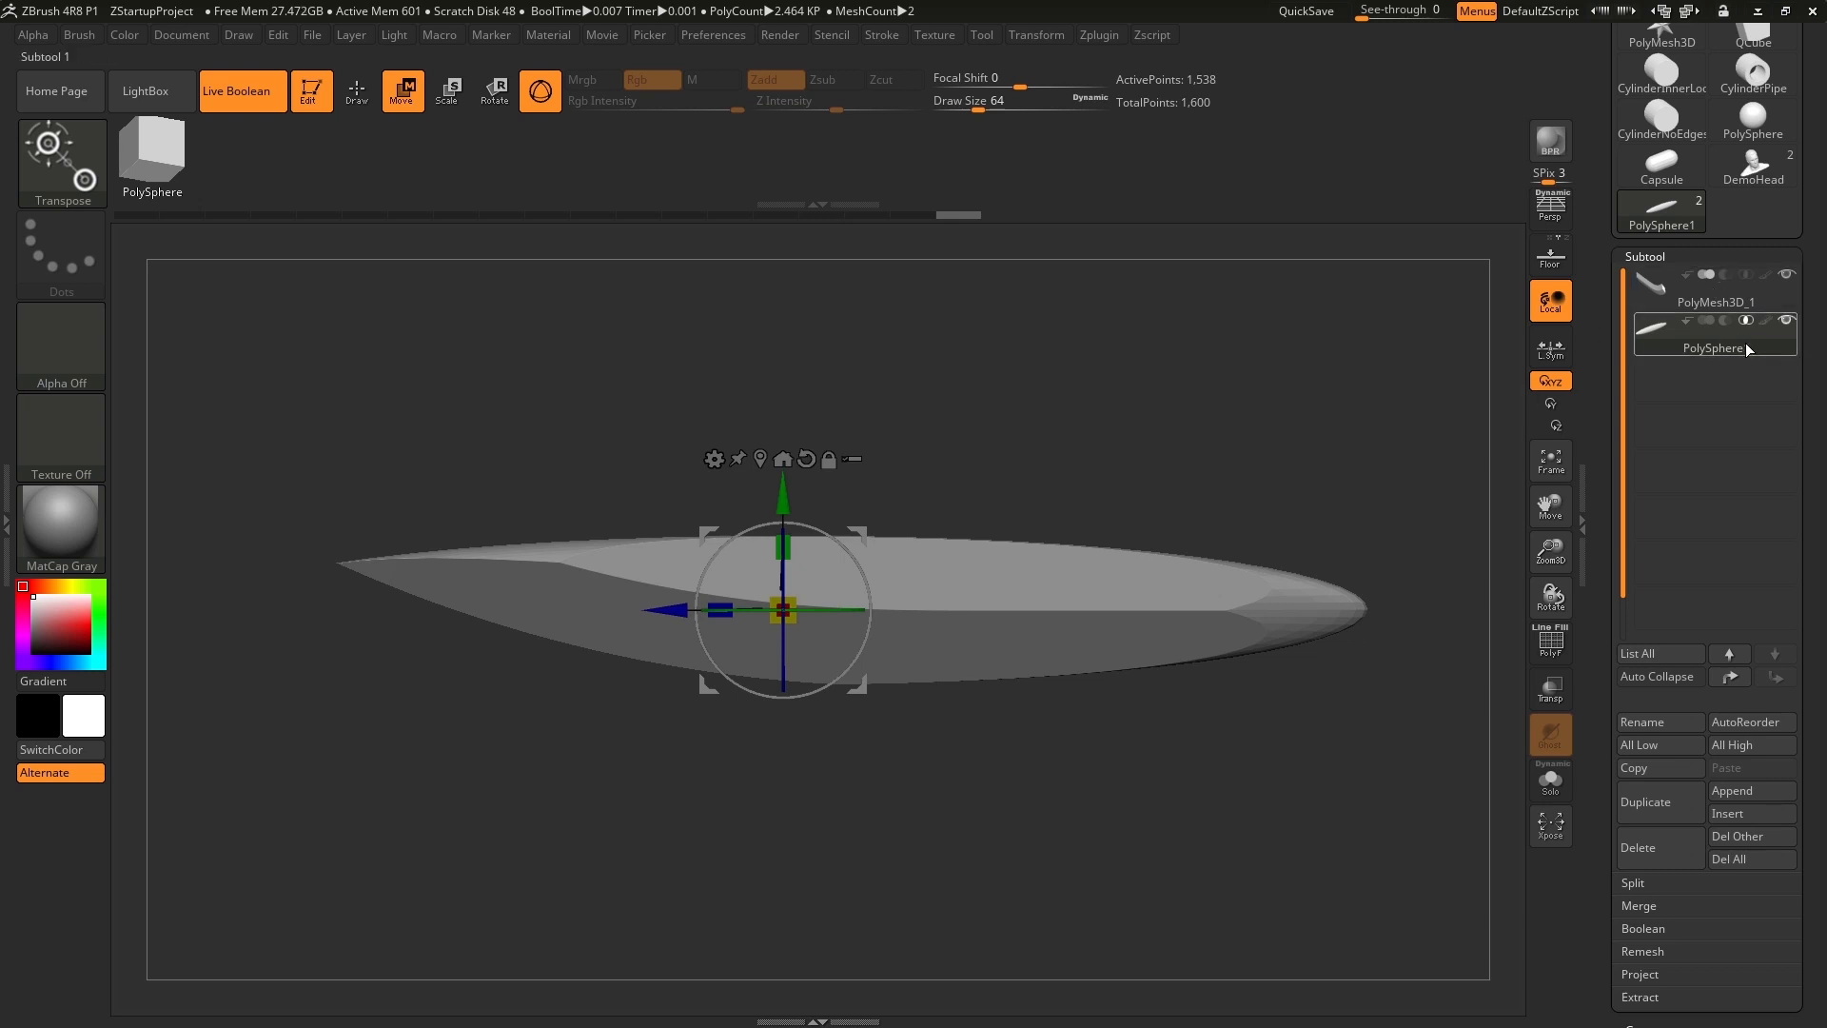
Isolate the stretched sphere with its polyframe shown and mask its left half.
click(1555, 799)
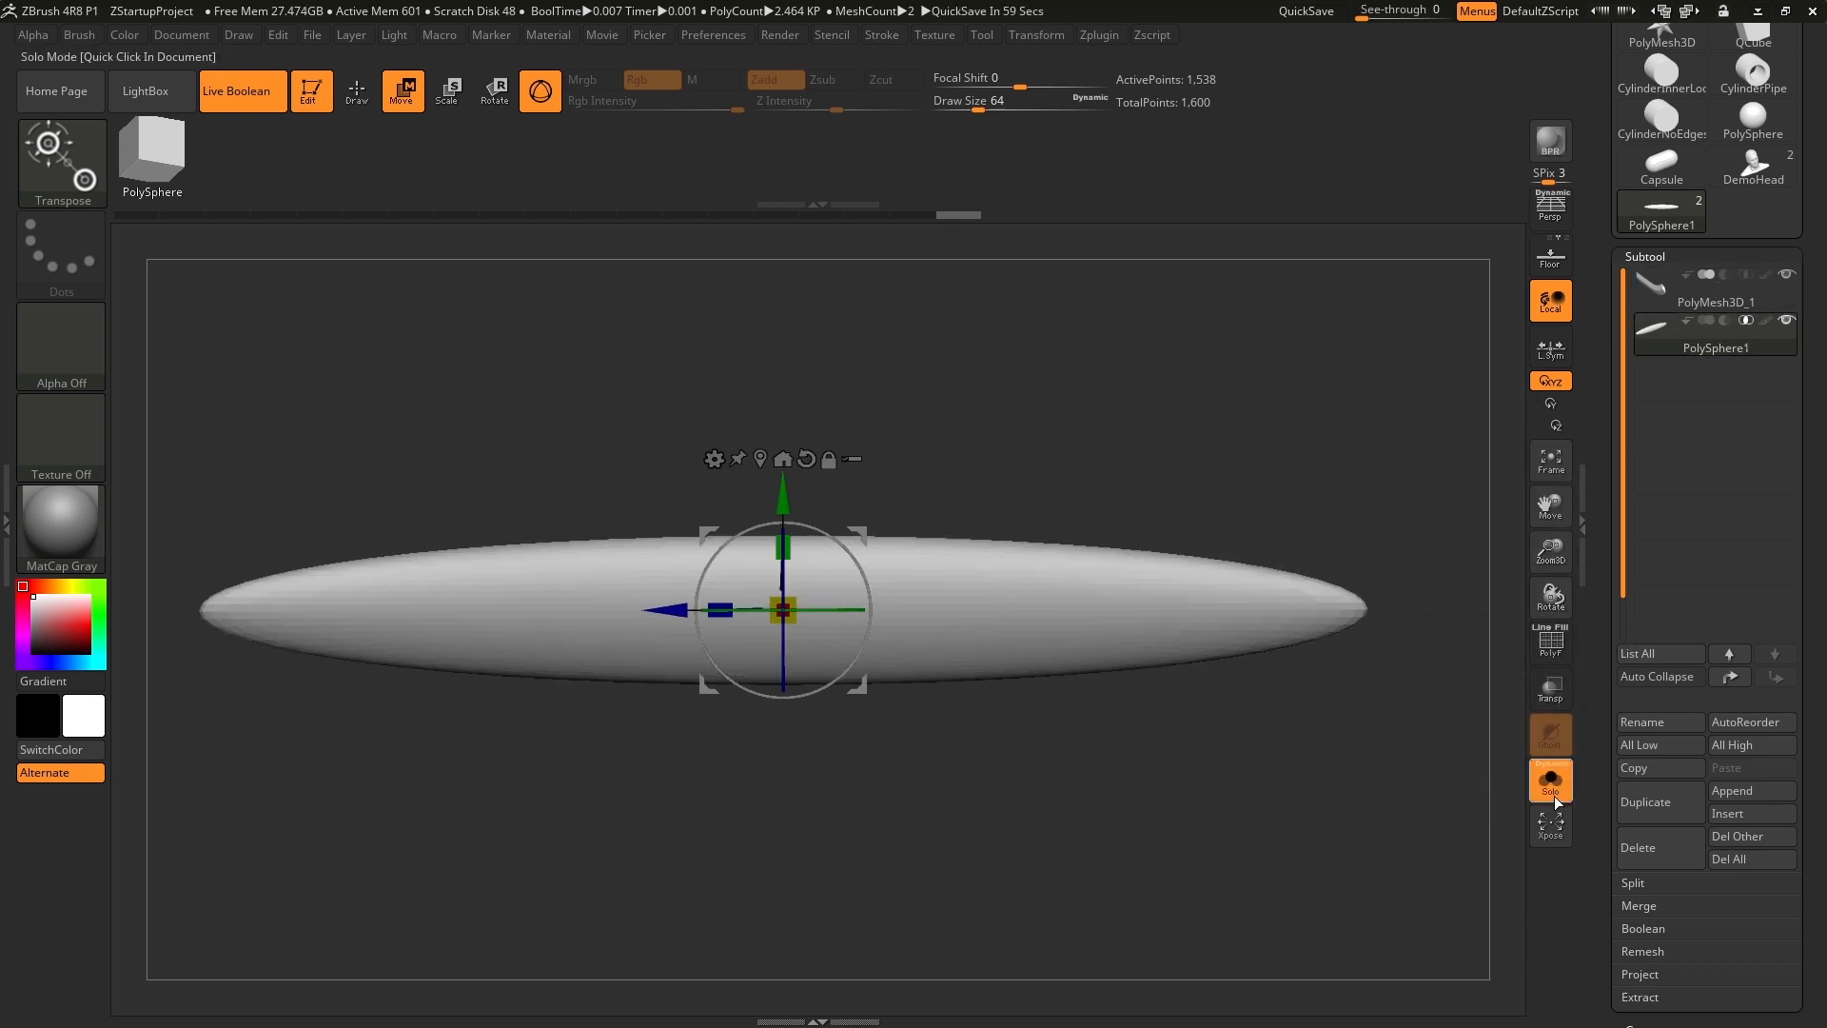
click(1549, 642)
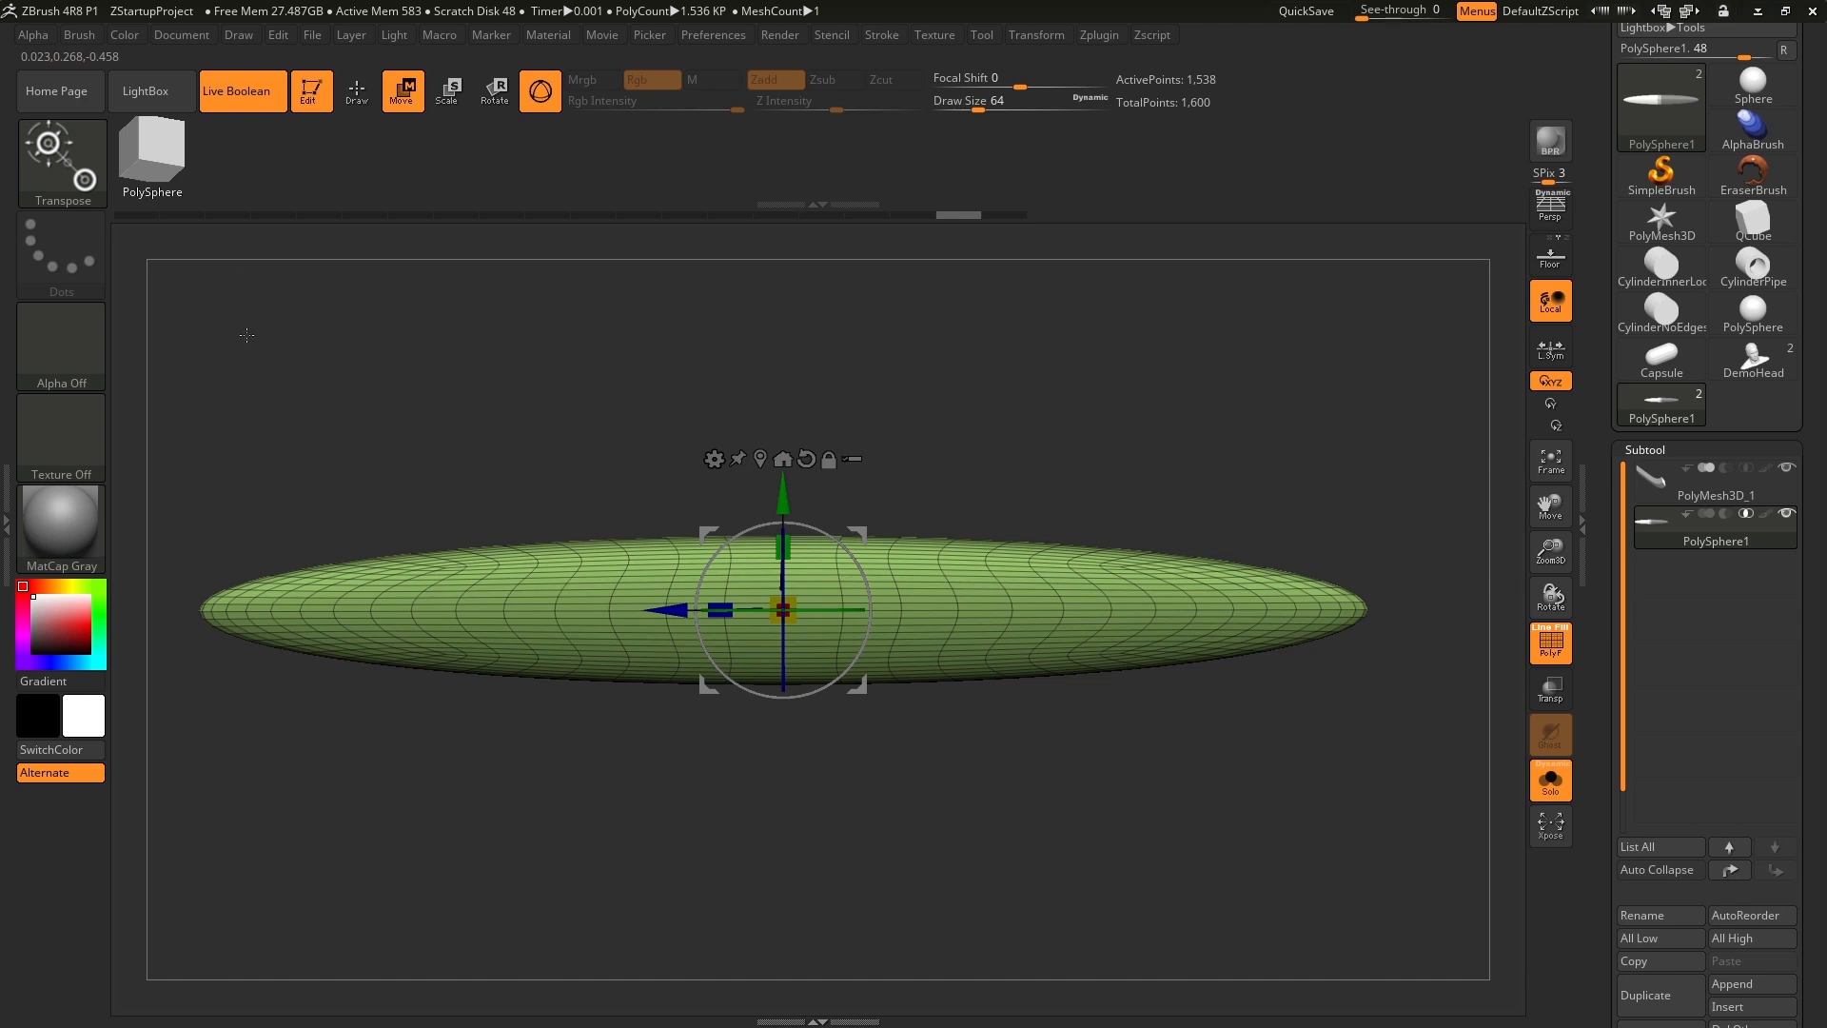
key(ctrl)
click(73, 171)
click(237, 430)
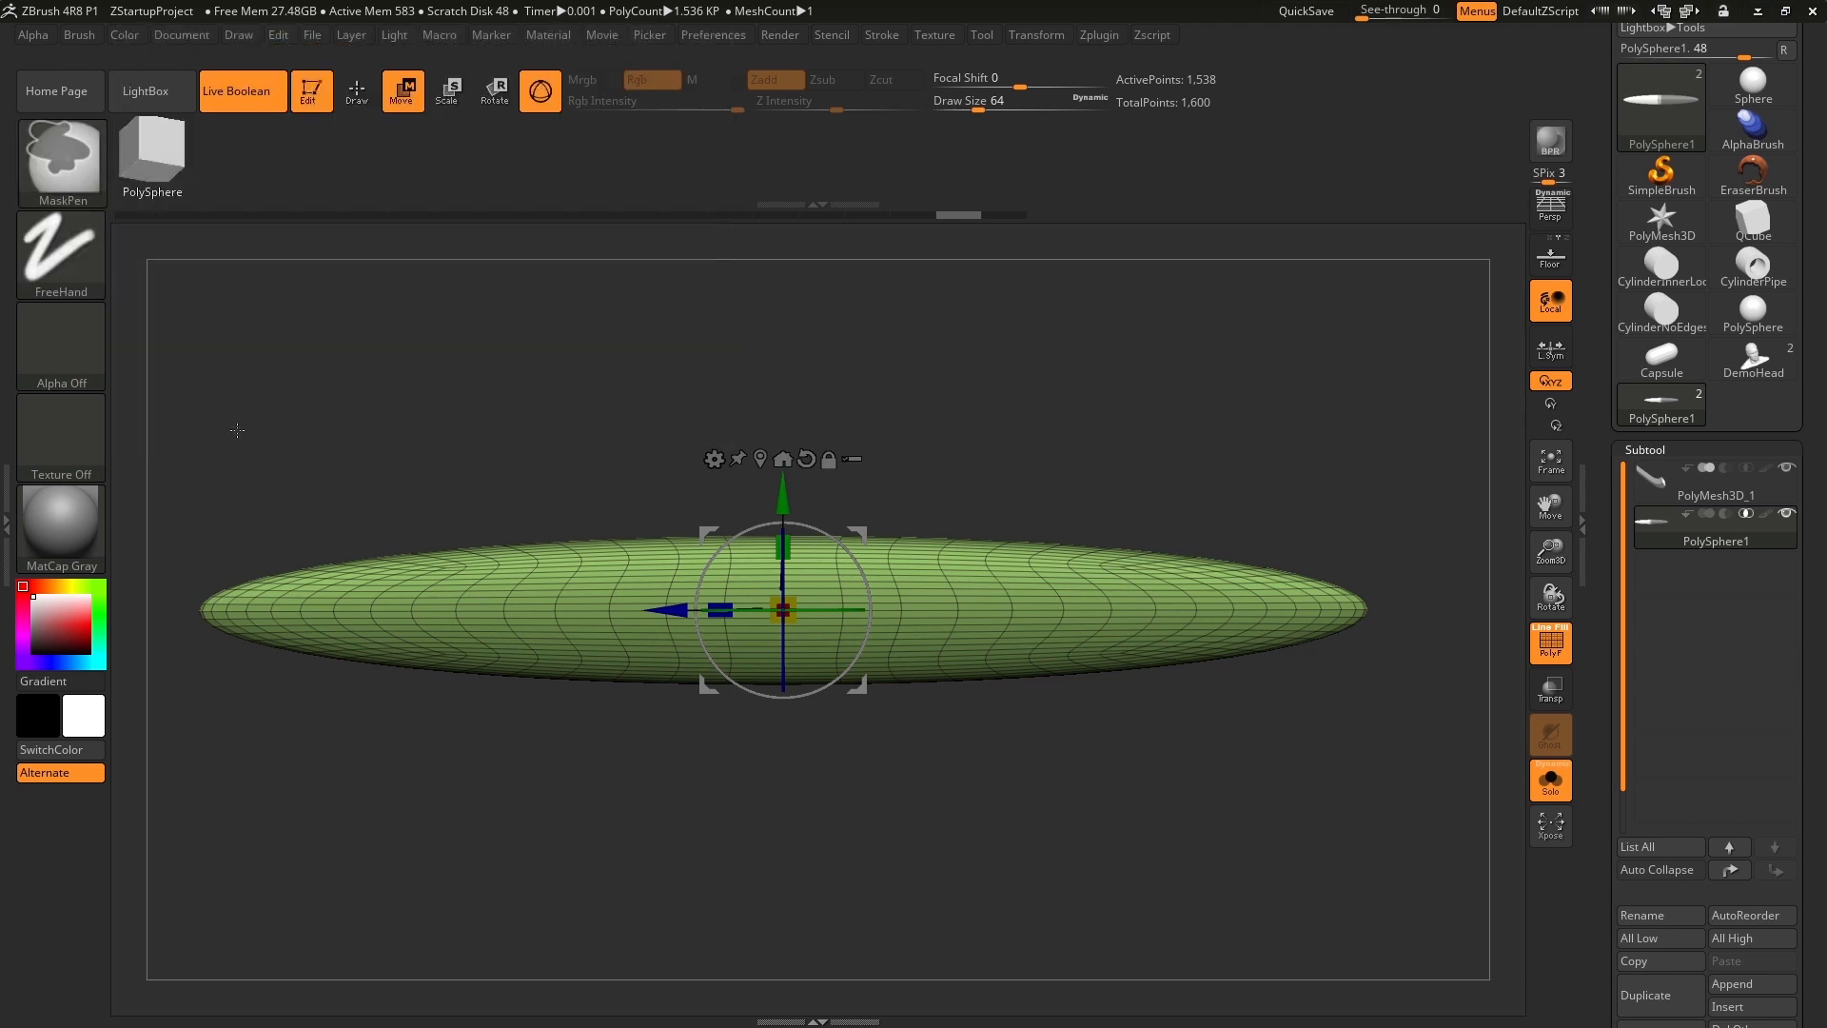
mouse_move(171, 289)
ctrl+mouse_down()
mouse_move(199, 704)
mouse_move(296, 830)
mouse_move(397, 877)
mouse_move(790, 873)
mouse_move(829, 834)
mouse_move(810, 841)
mouse_move(809, 747)
mouse_move(810, 814)
ctrl+mouse_up()
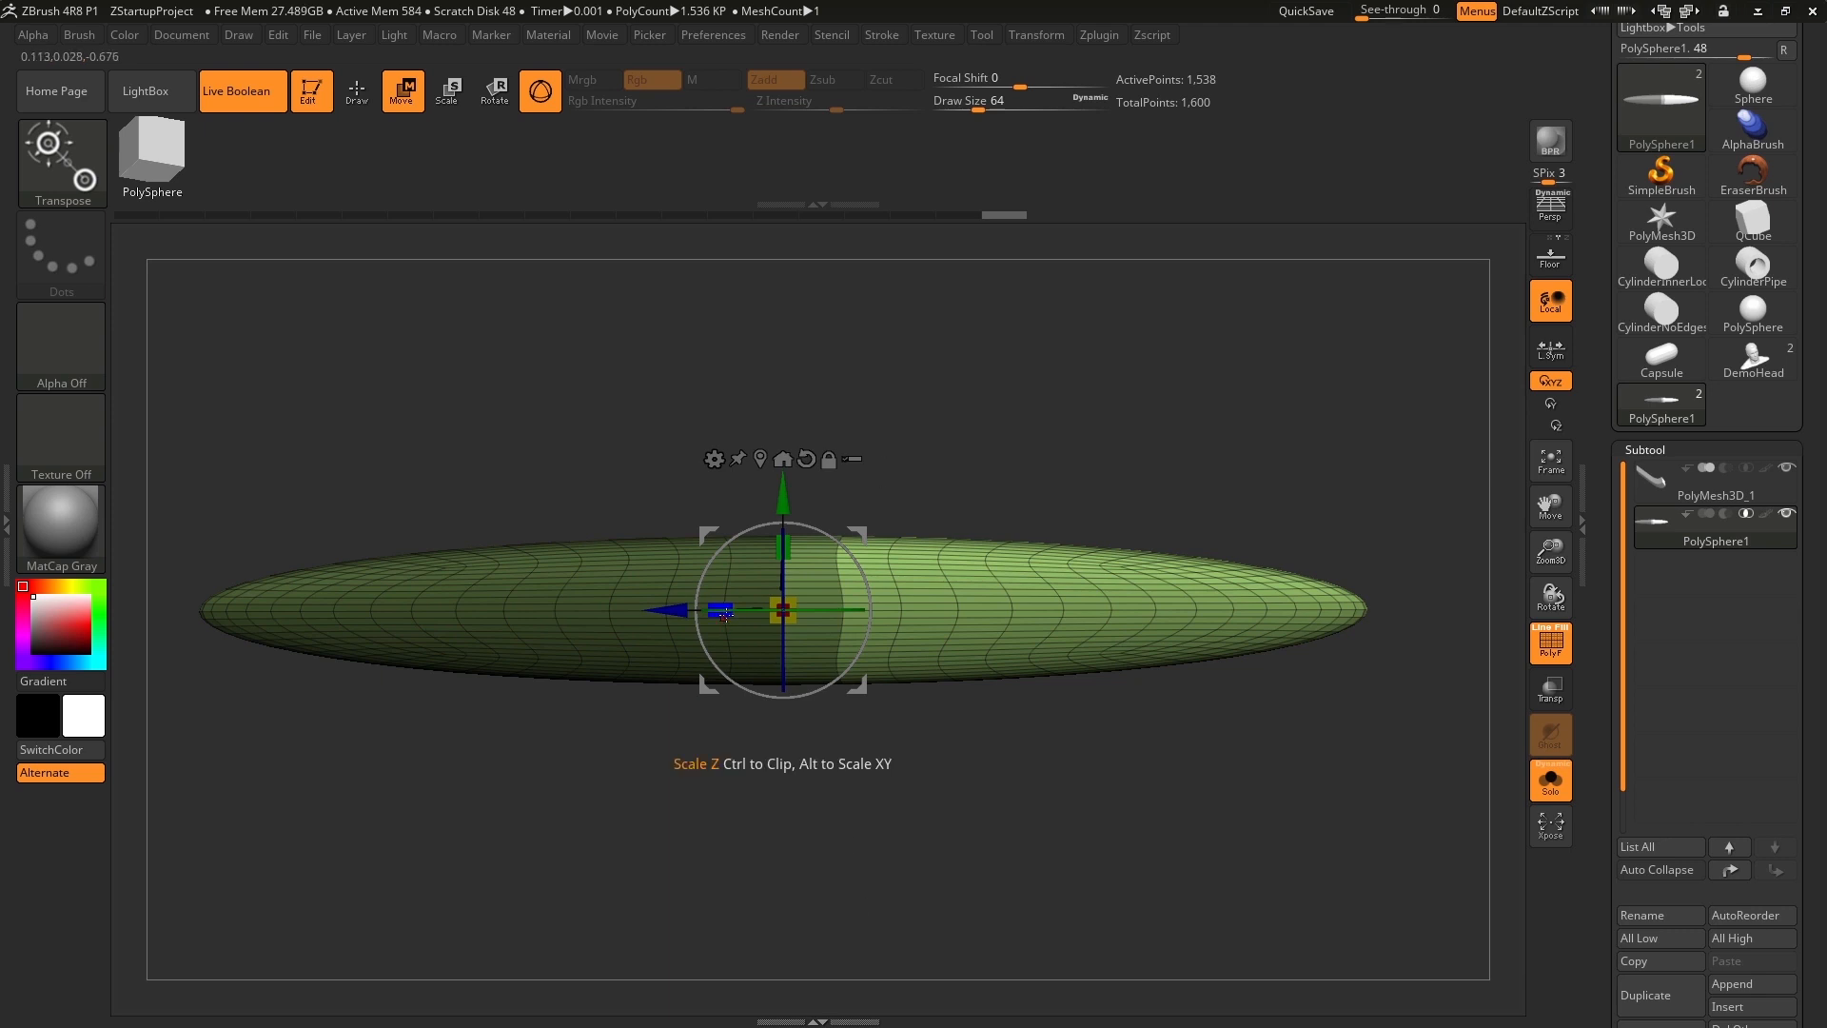
Flatten the unmasked right half of the sphere along Z and extend its flat end to the right along Z.
drag(725, 614, 881, 625)
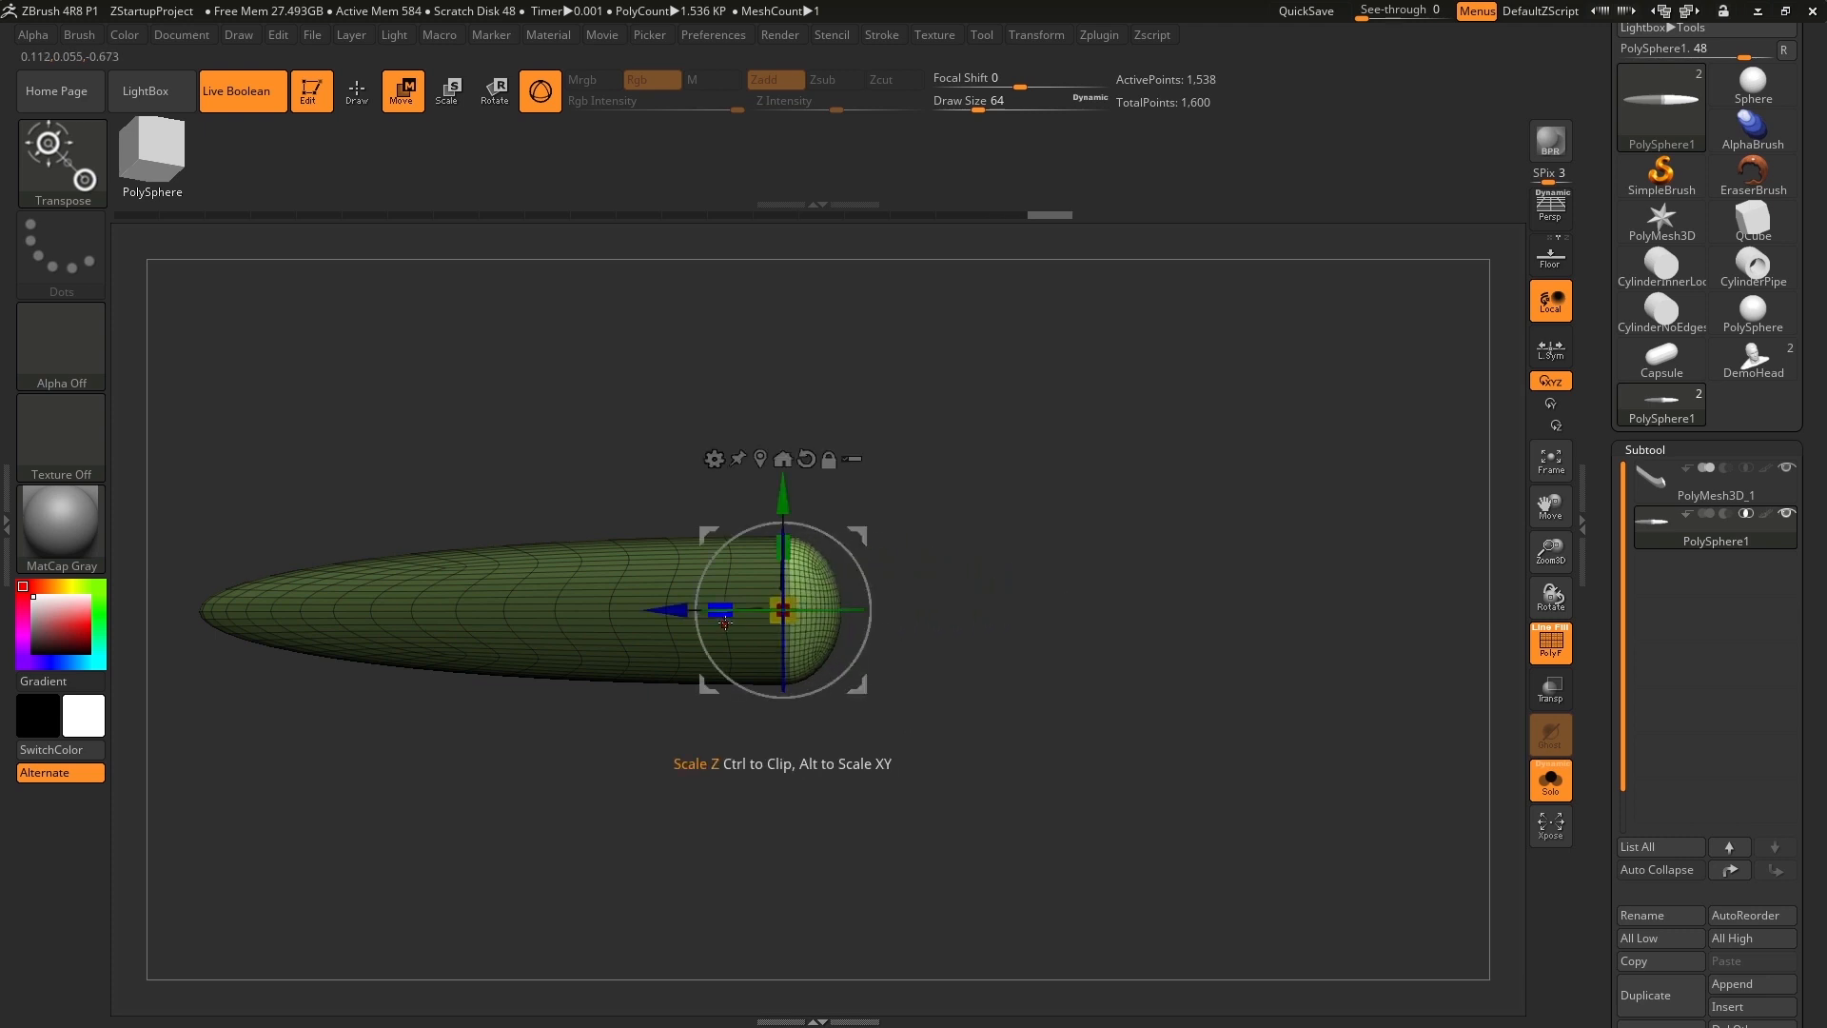
drag(716, 612, 783, 607)
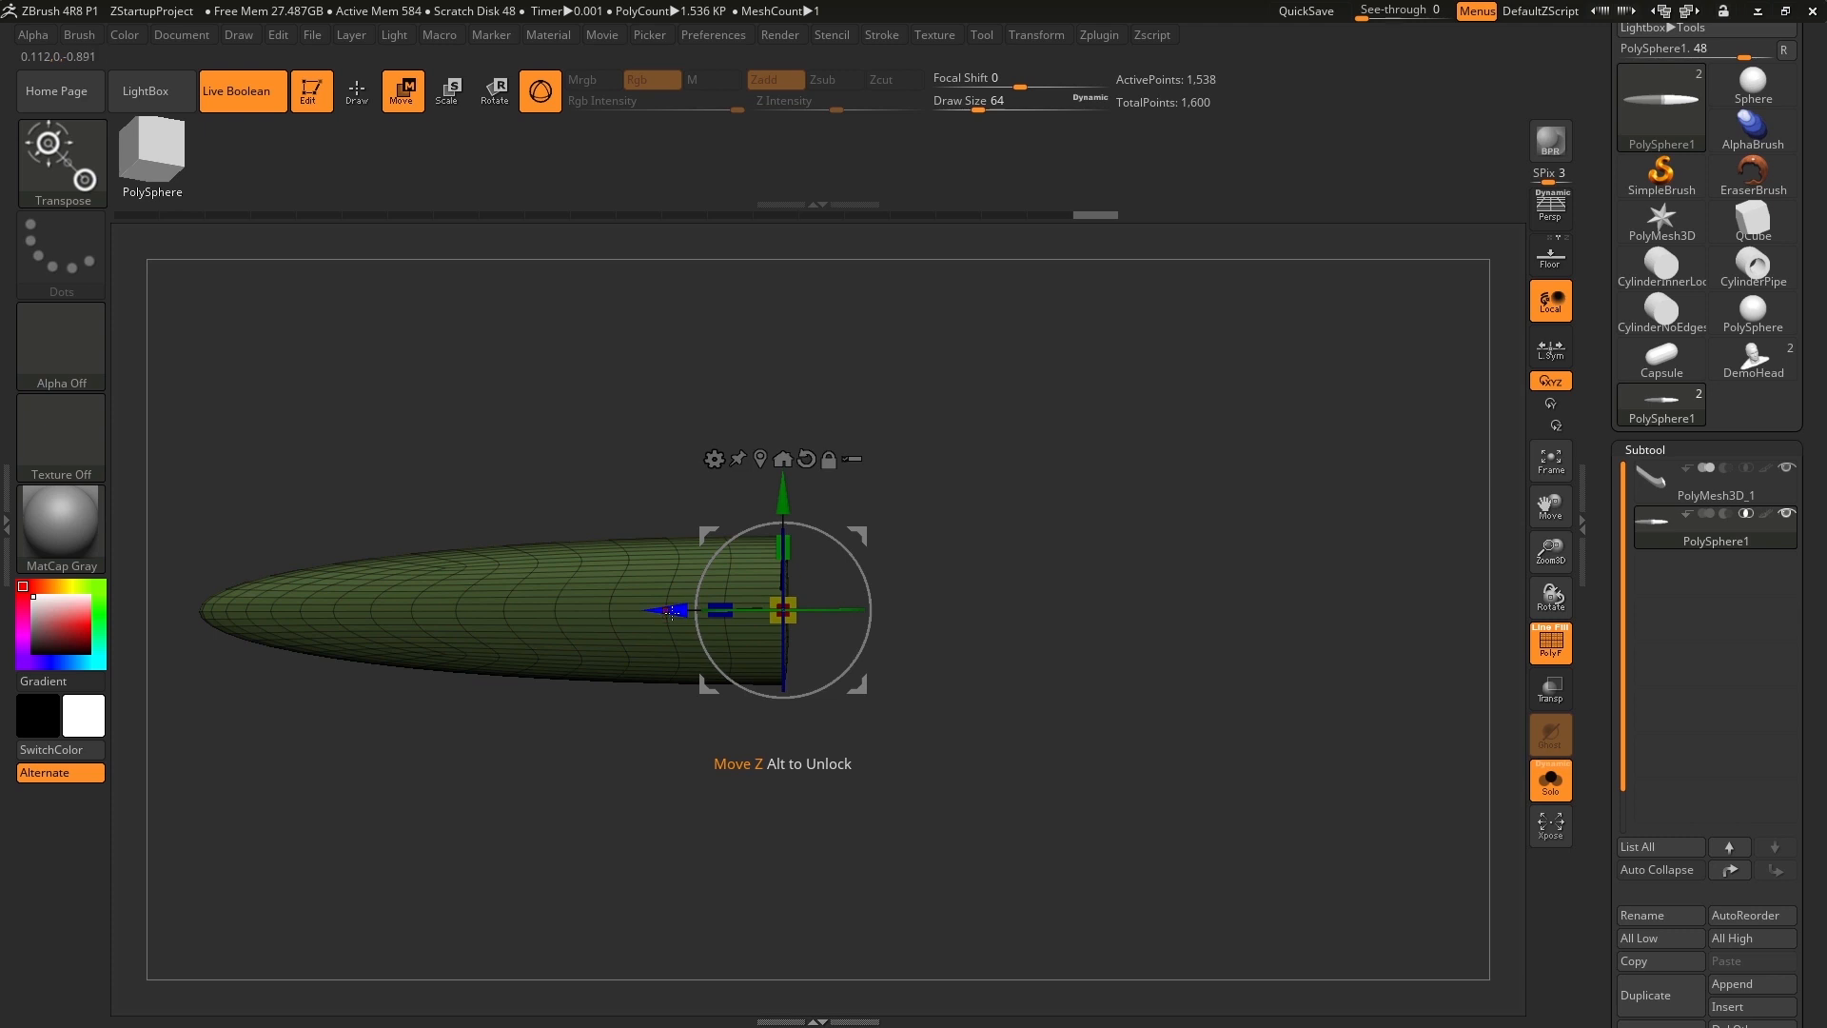
drag(671, 611, 1290, 643)
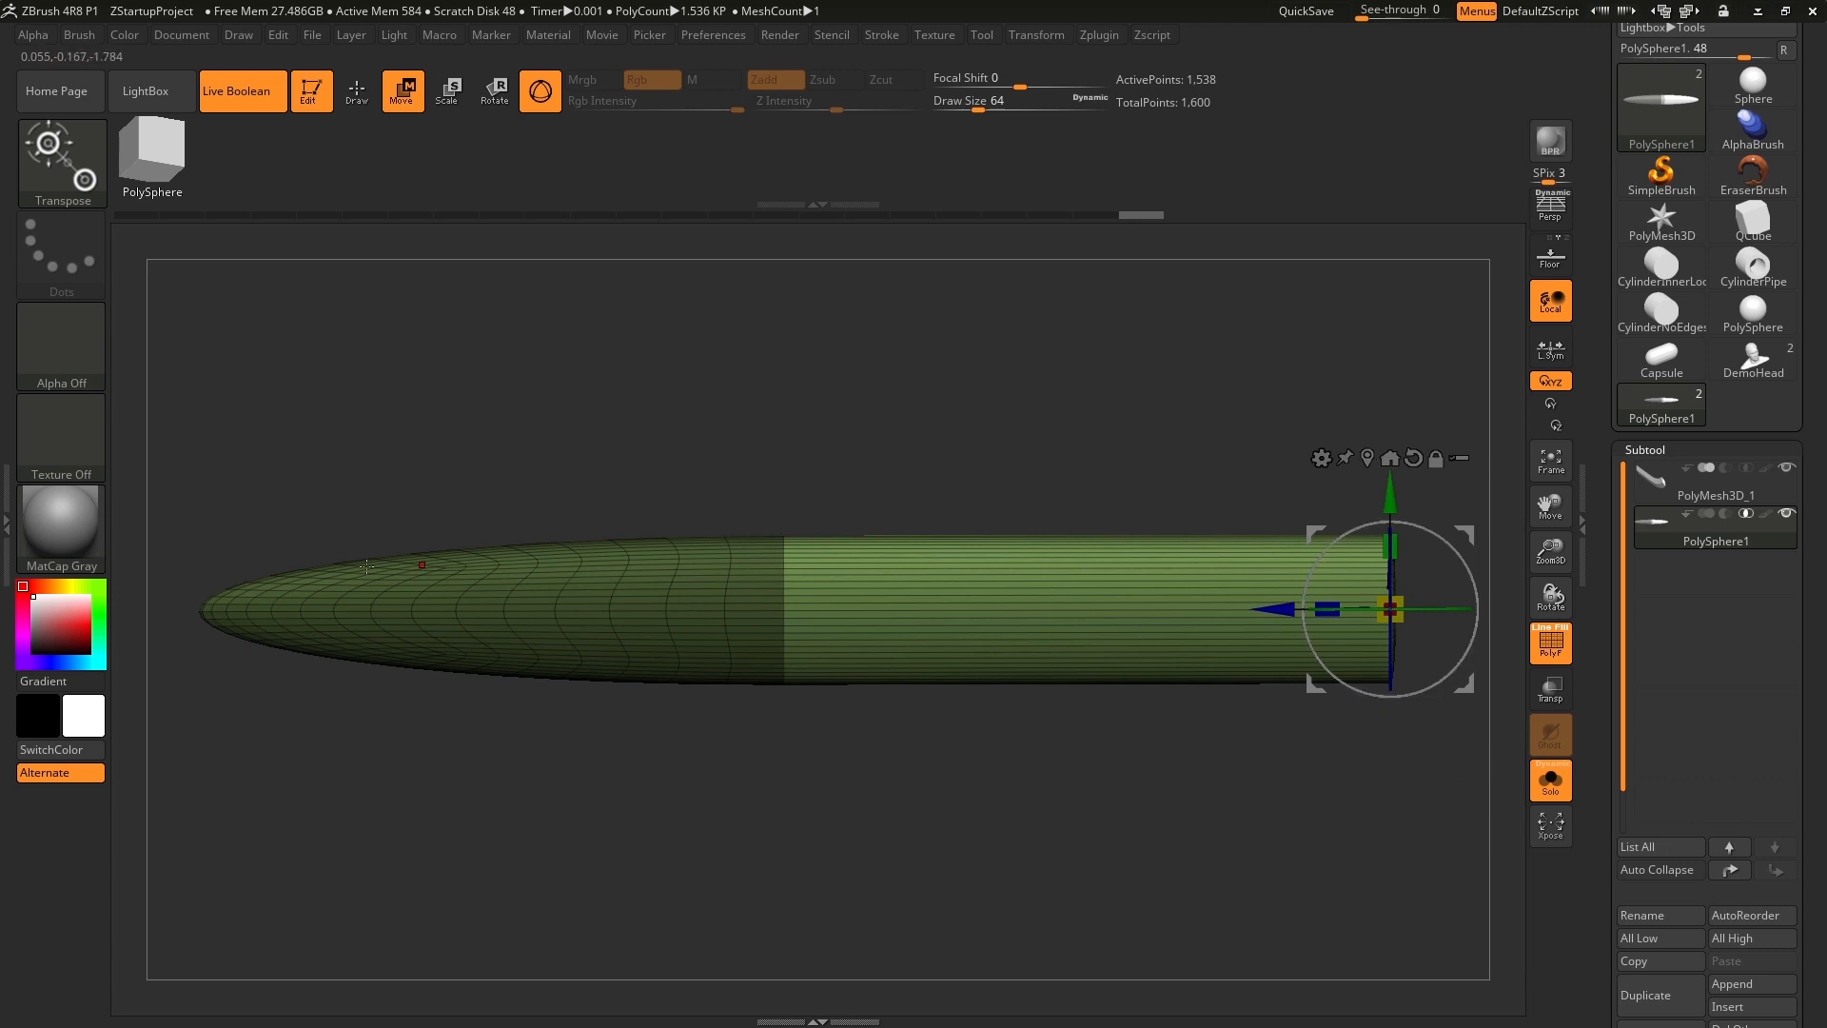
Turn off Solo mode and the polyframe to preview the full straight-ended blade.
click(1541, 790)
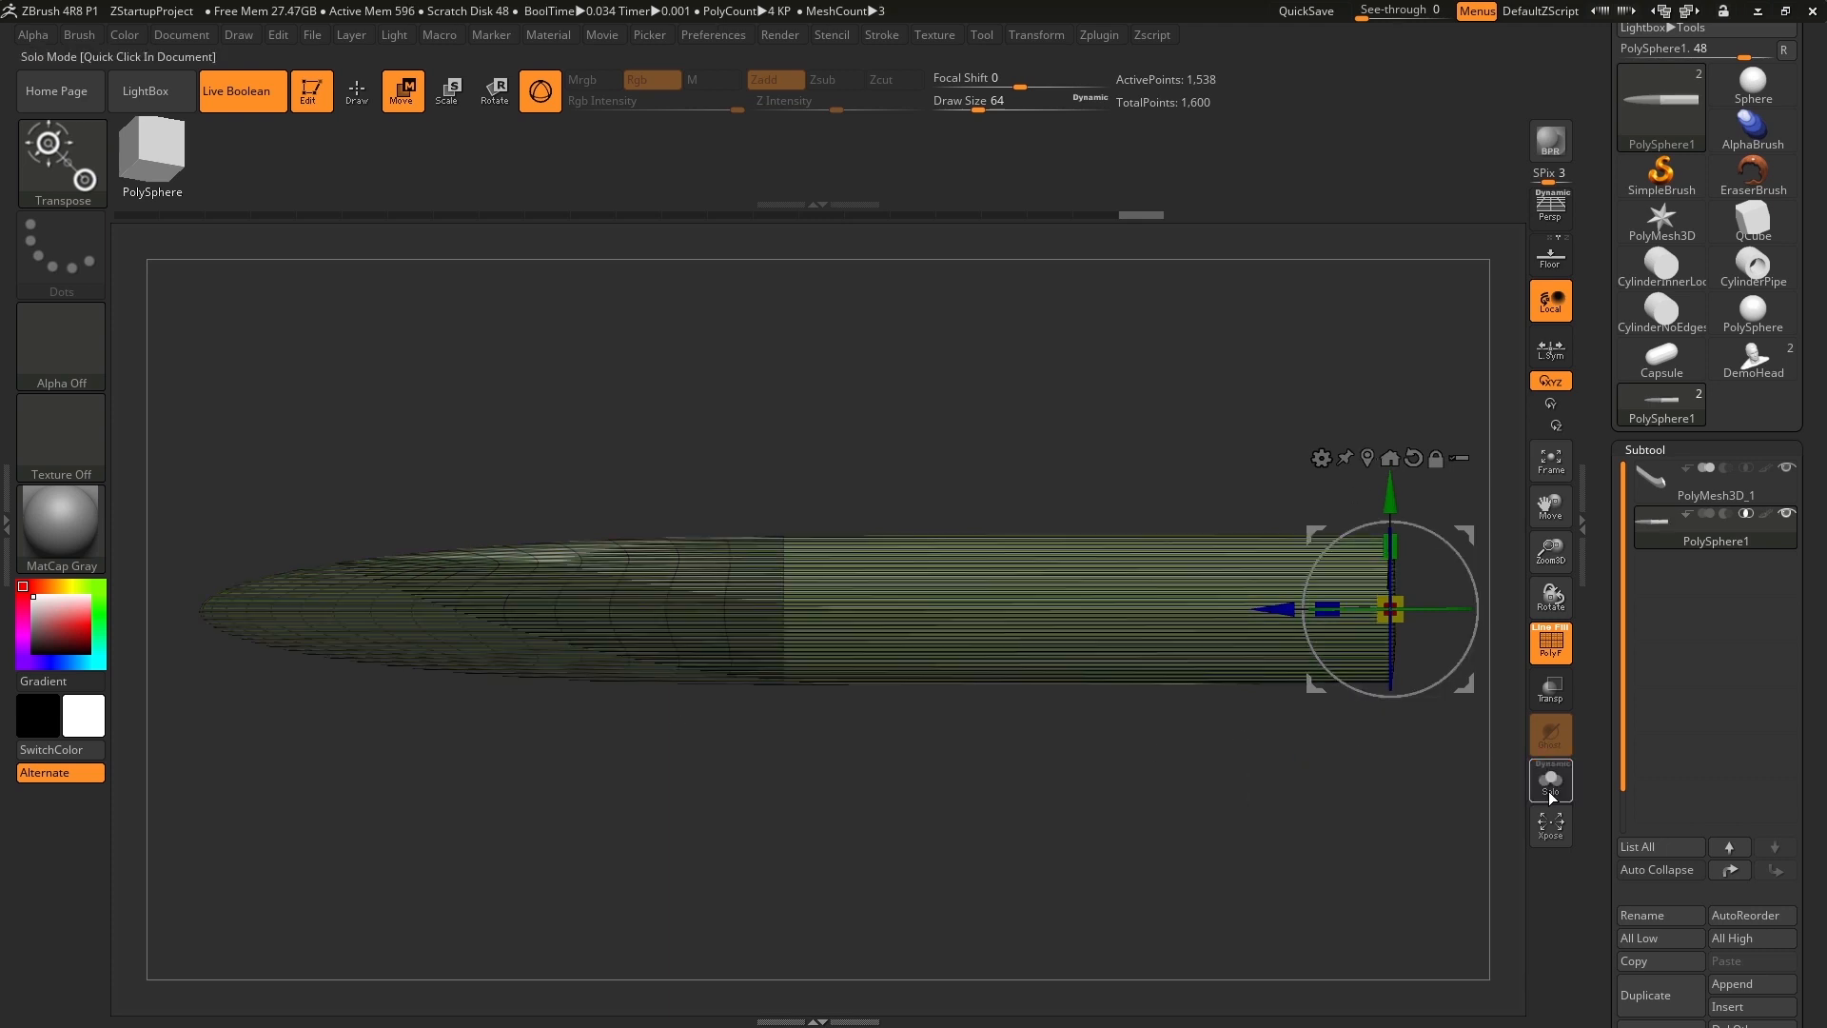
click(1541, 655)
drag(1258, 887, 1175, 829)
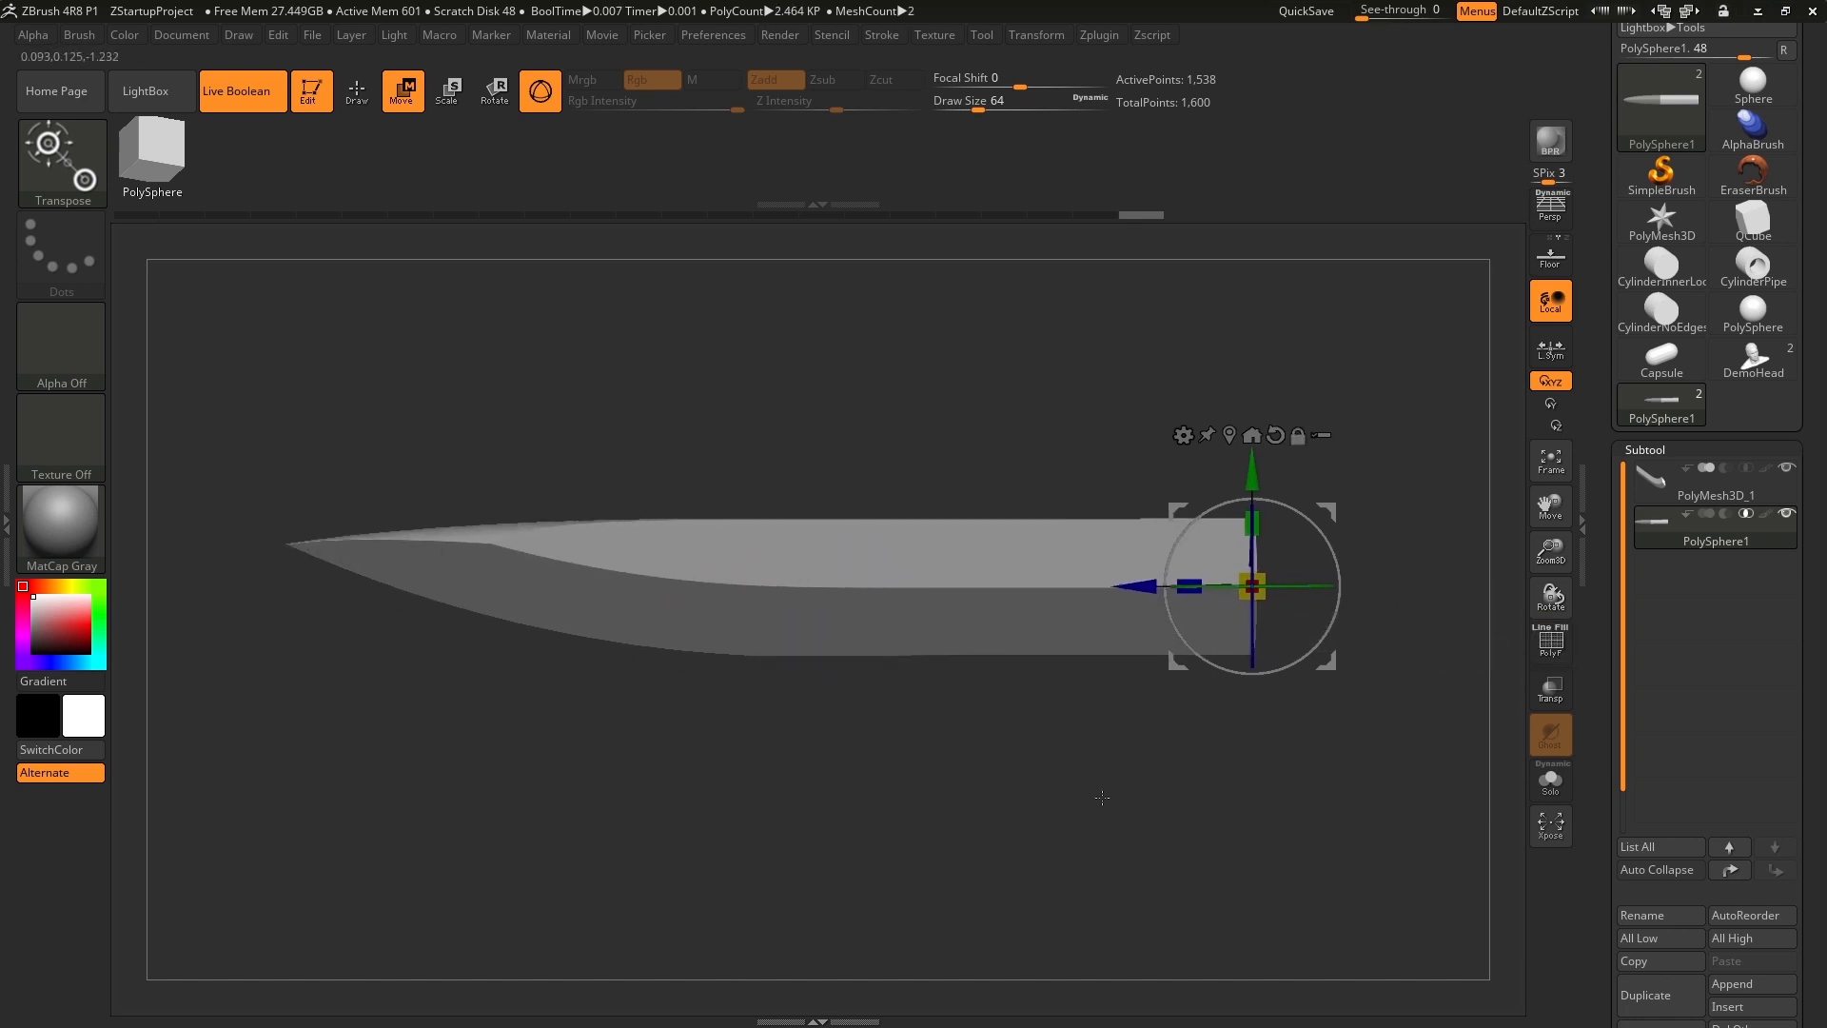
mouse_move(1722, 541)
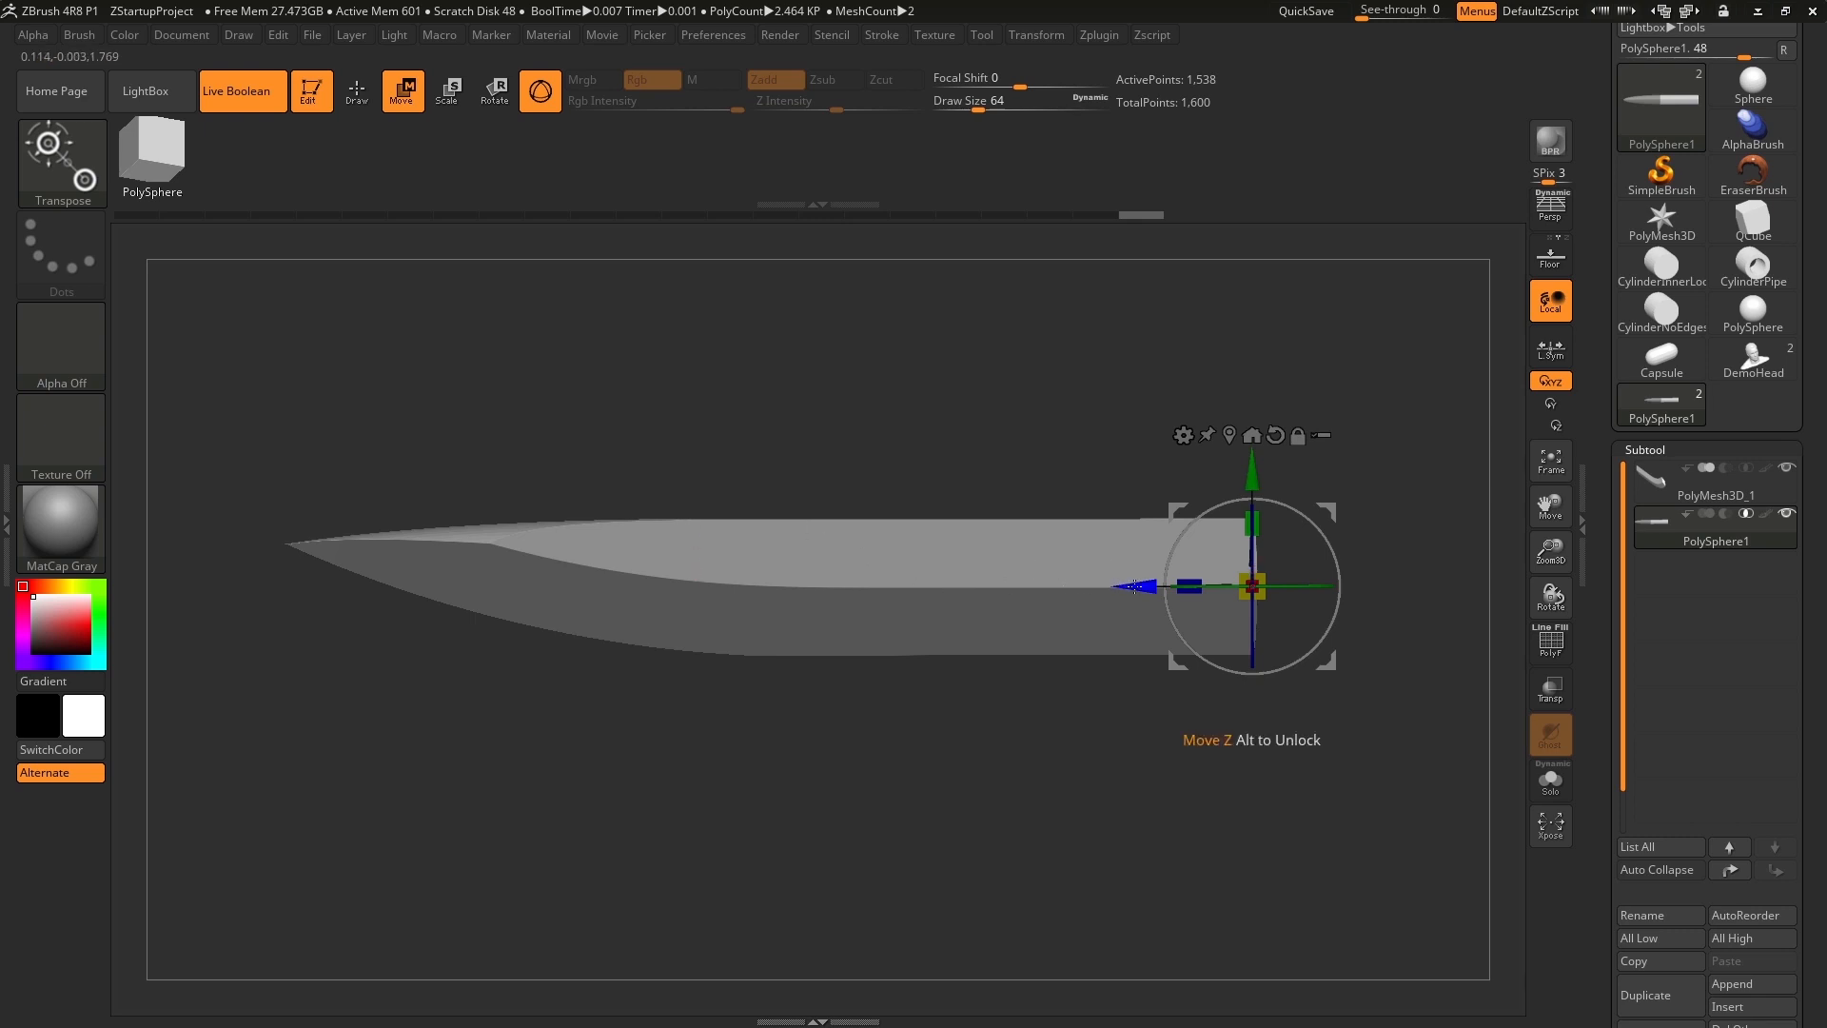
Extend the flat end of the blade's sphere farther to the right along Z.
drag(1135, 585, 1228, 576)
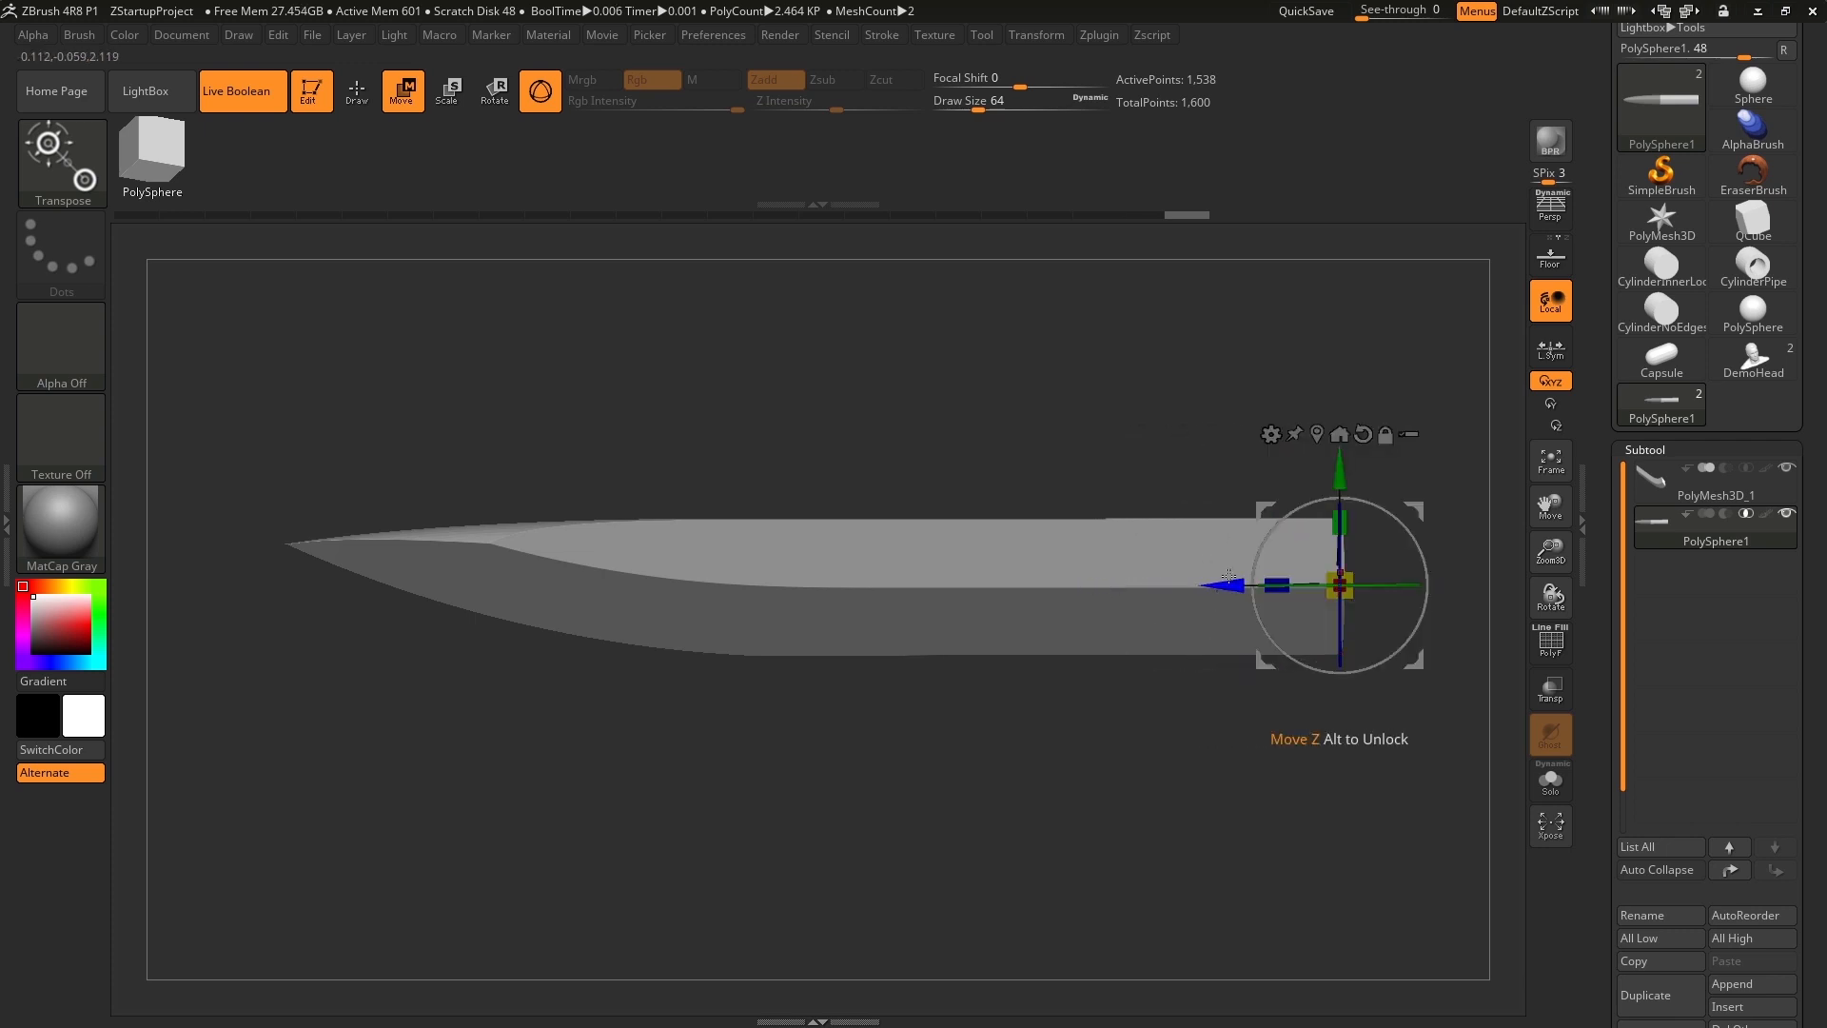
mouse_move(1079, 411)
mouse_down()
mouse_move(1084, 552)
mouse_move(1076, 391)
mouse_up()
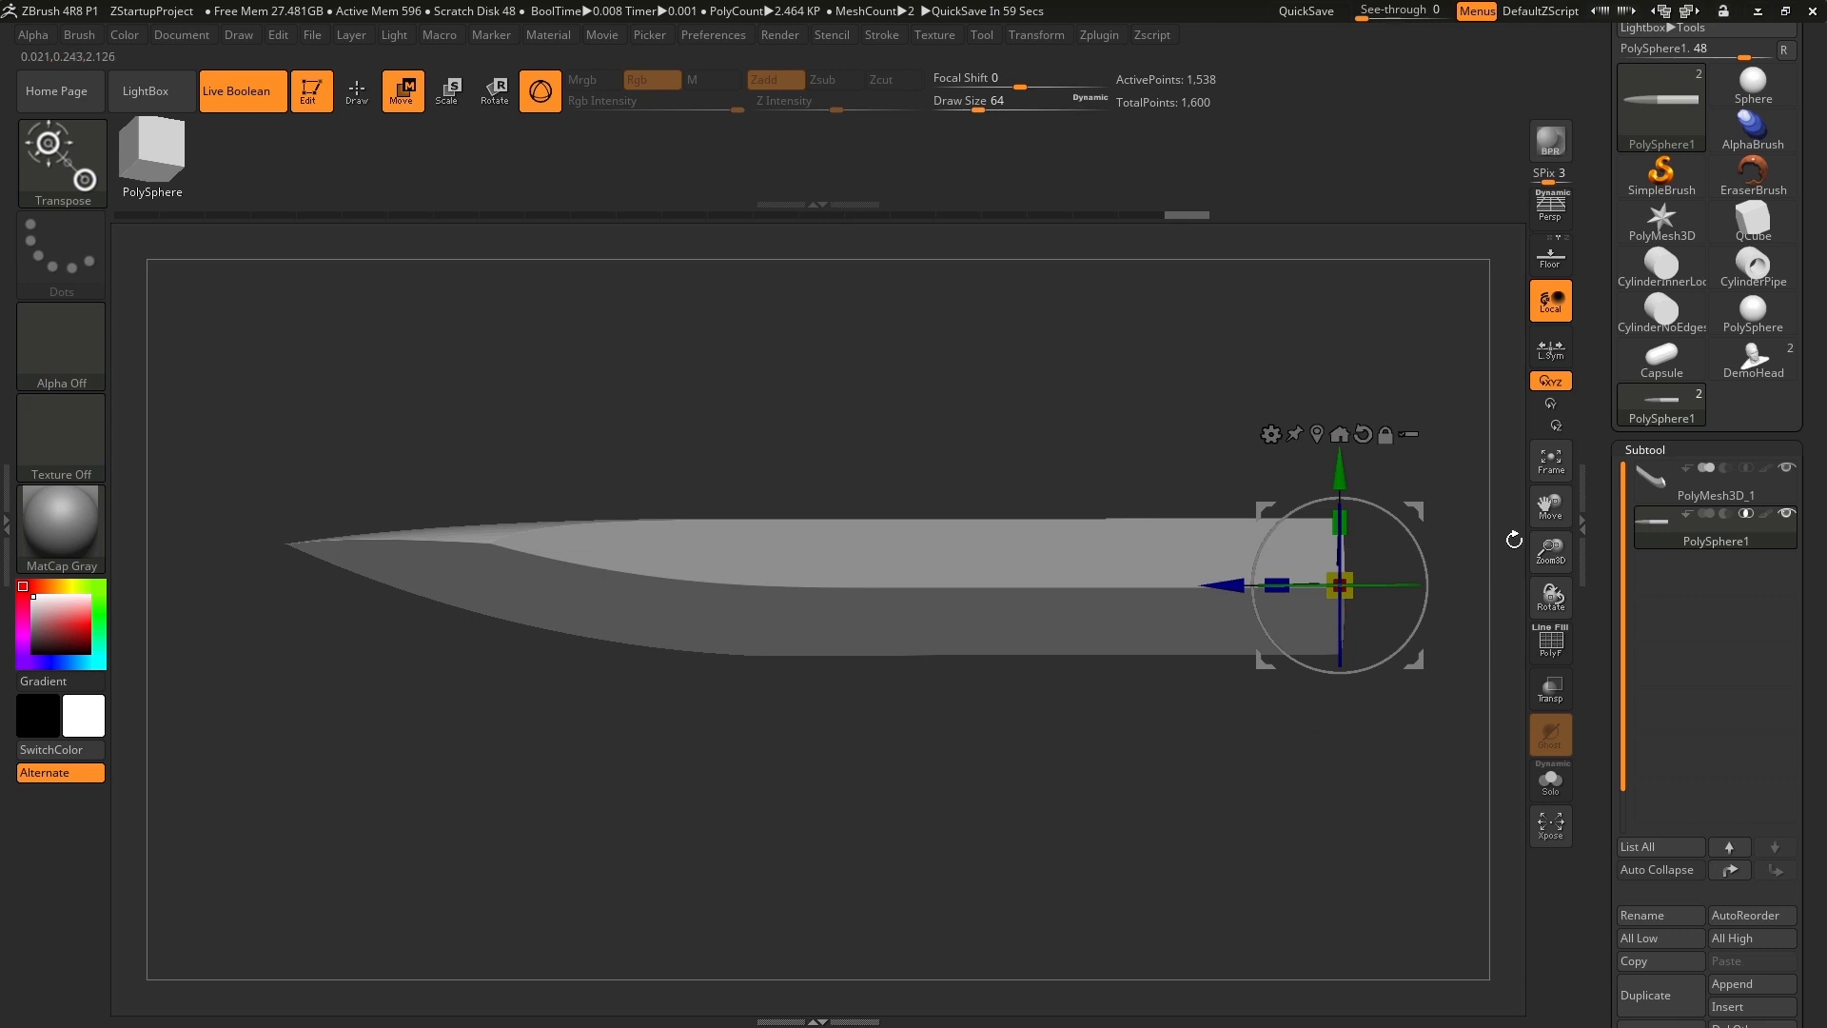
Append a CylinderPipe as a new subtool and make it the active subtool.
drag(1604, 565, 1603, 471)
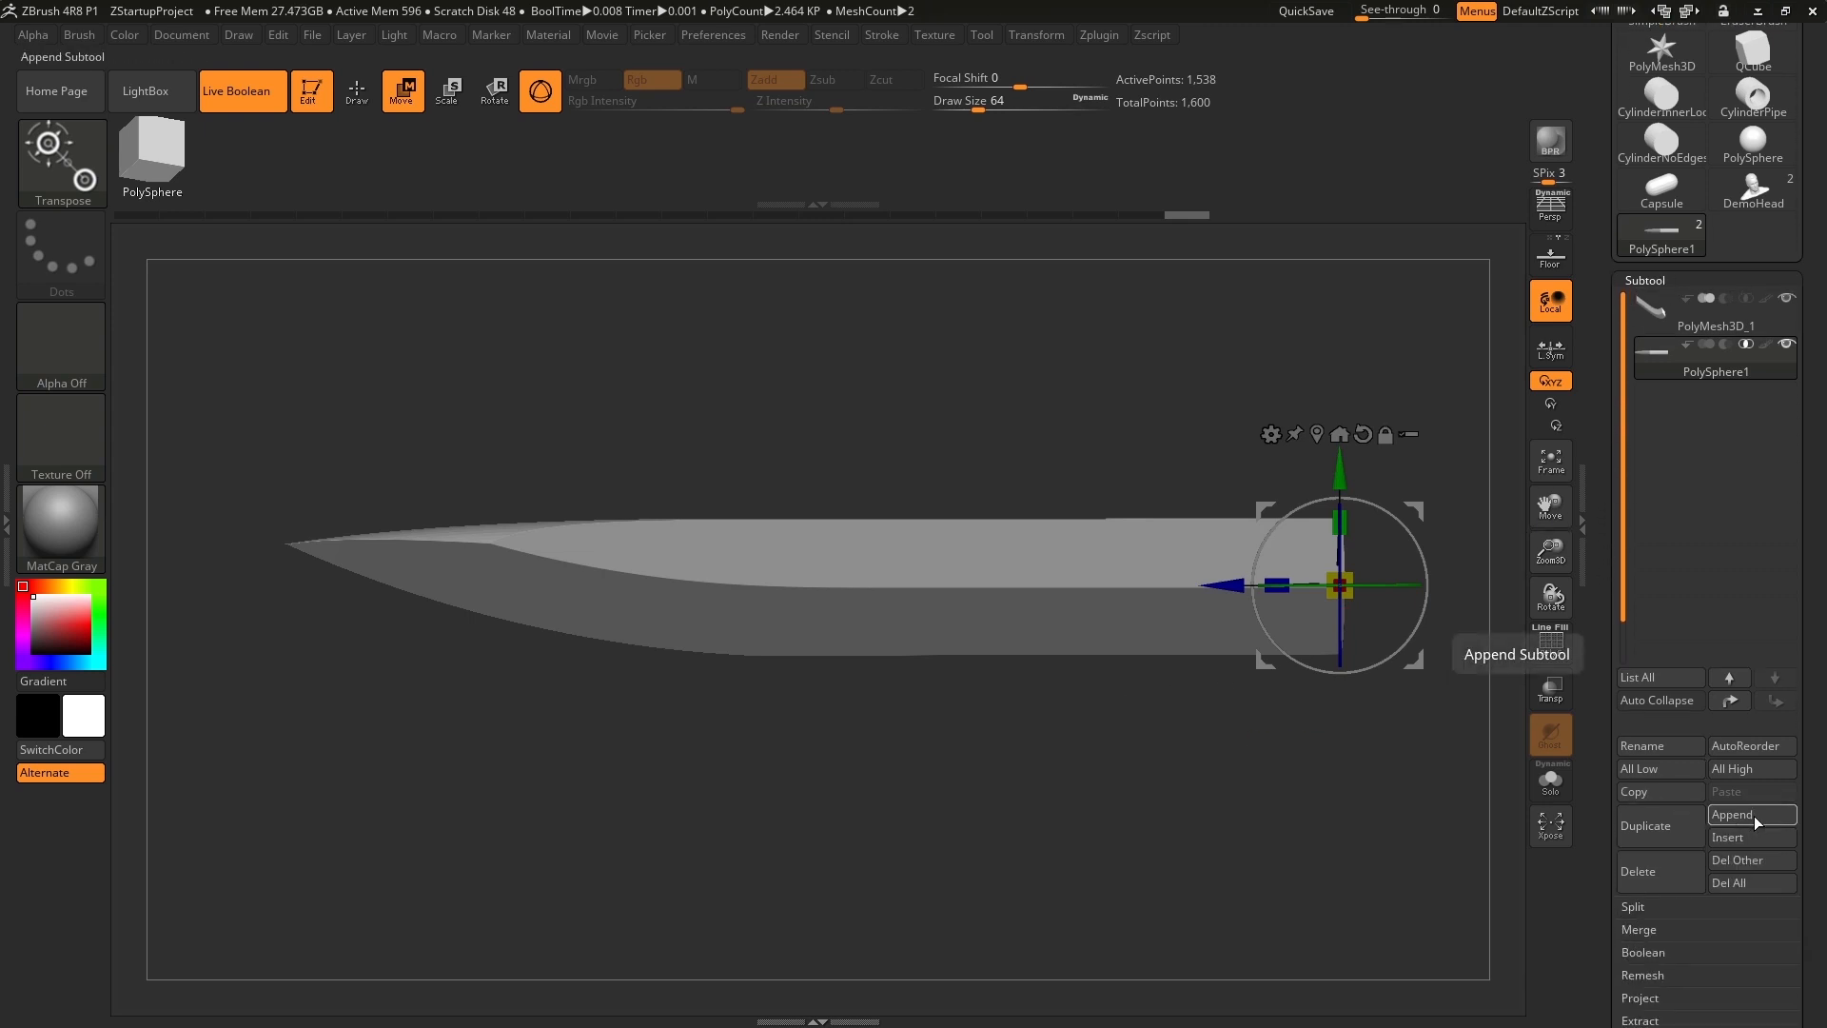
click(1754, 816)
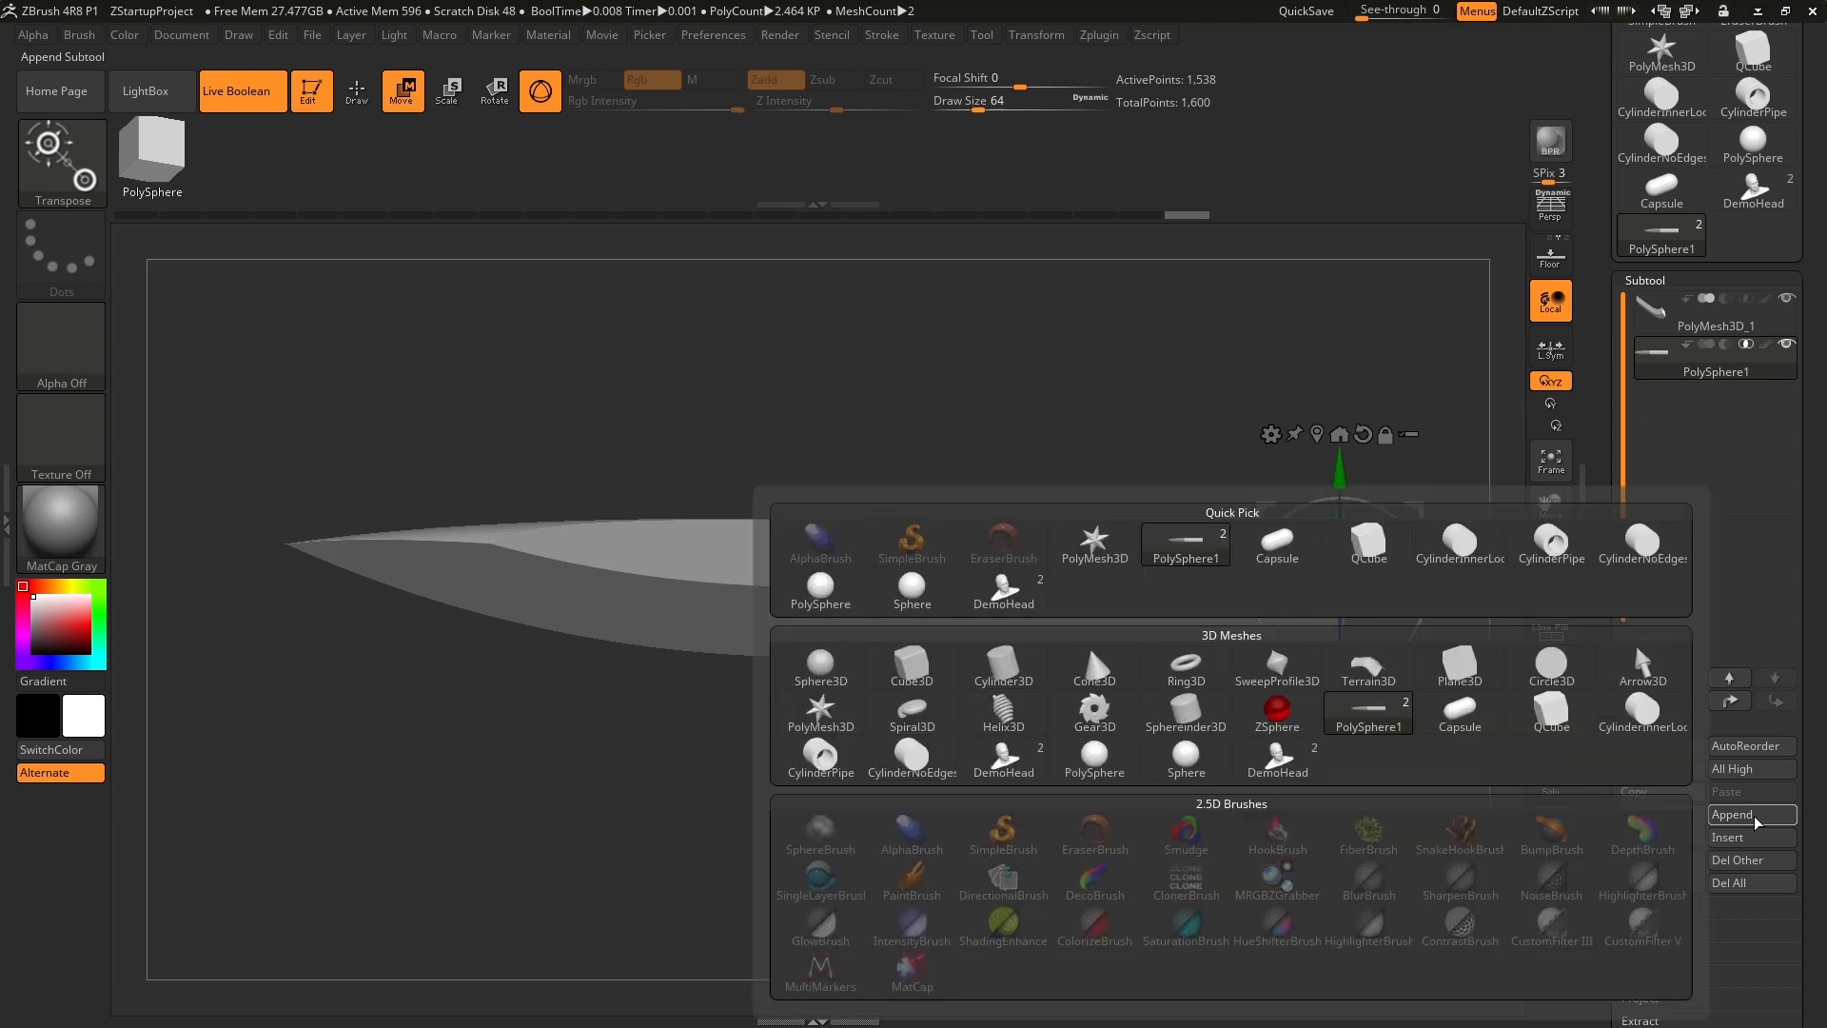
click(1560, 557)
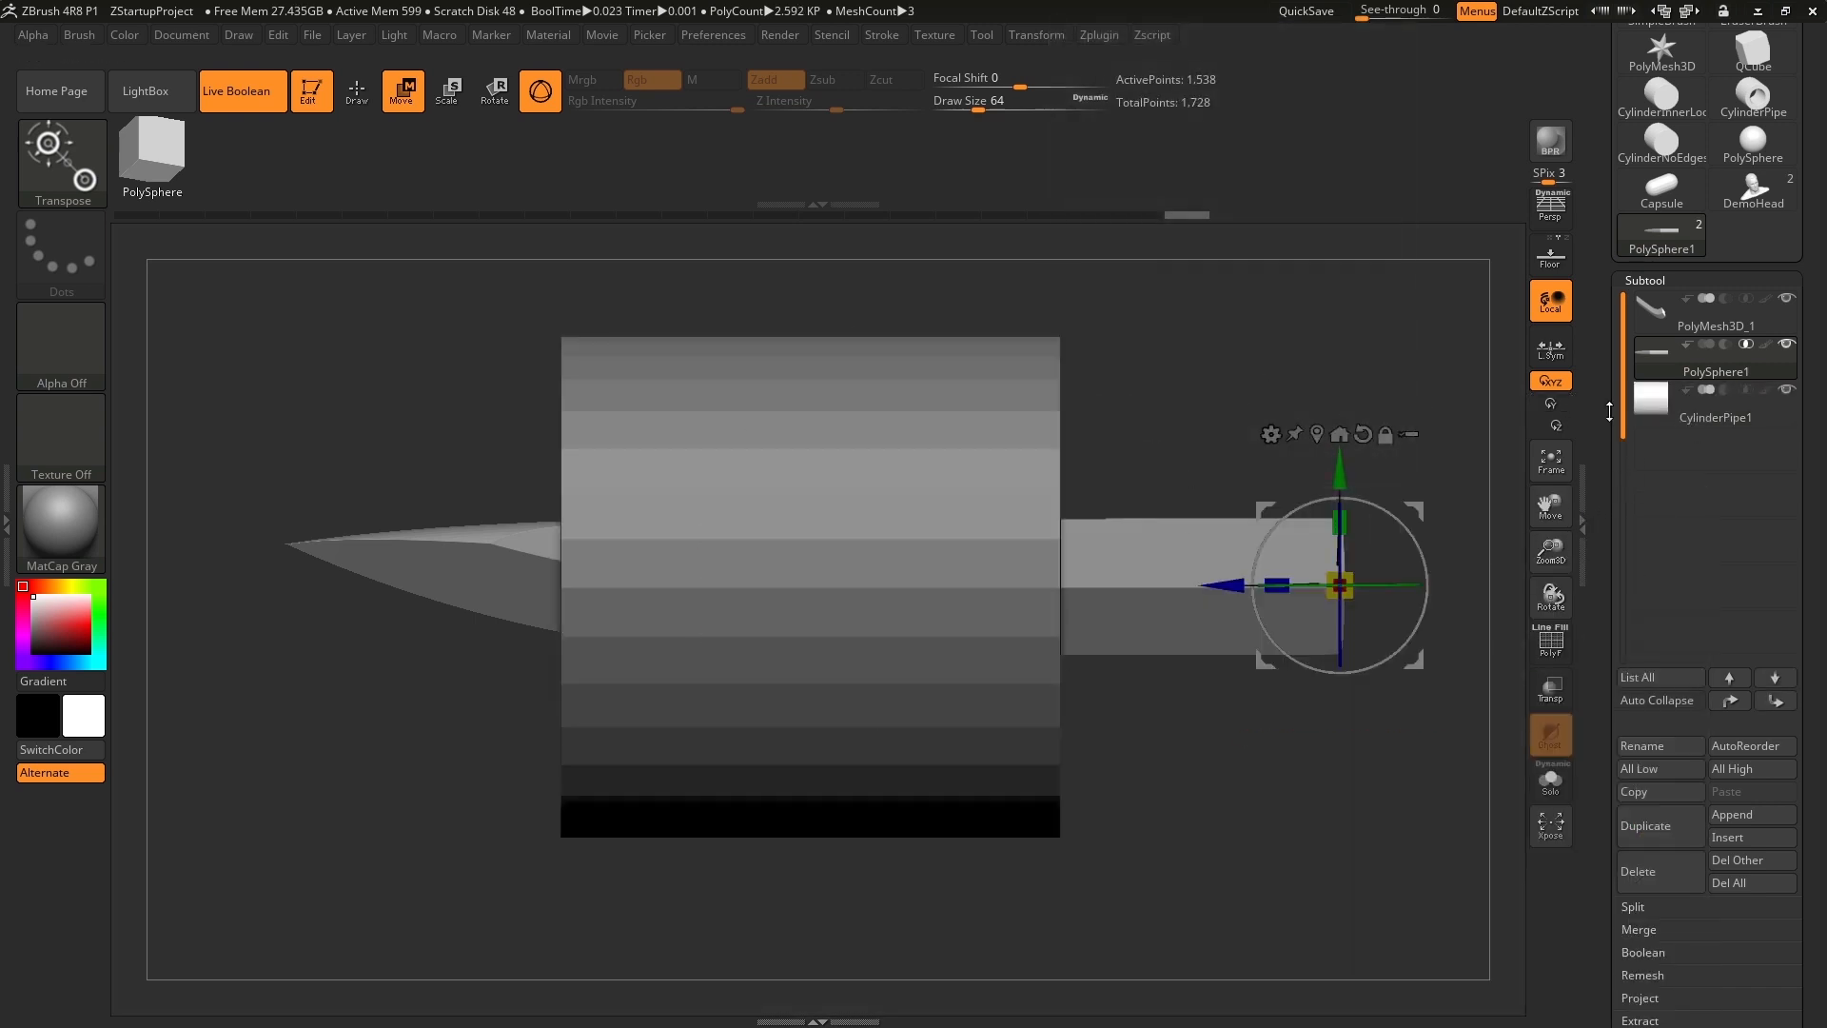
click(1709, 419)
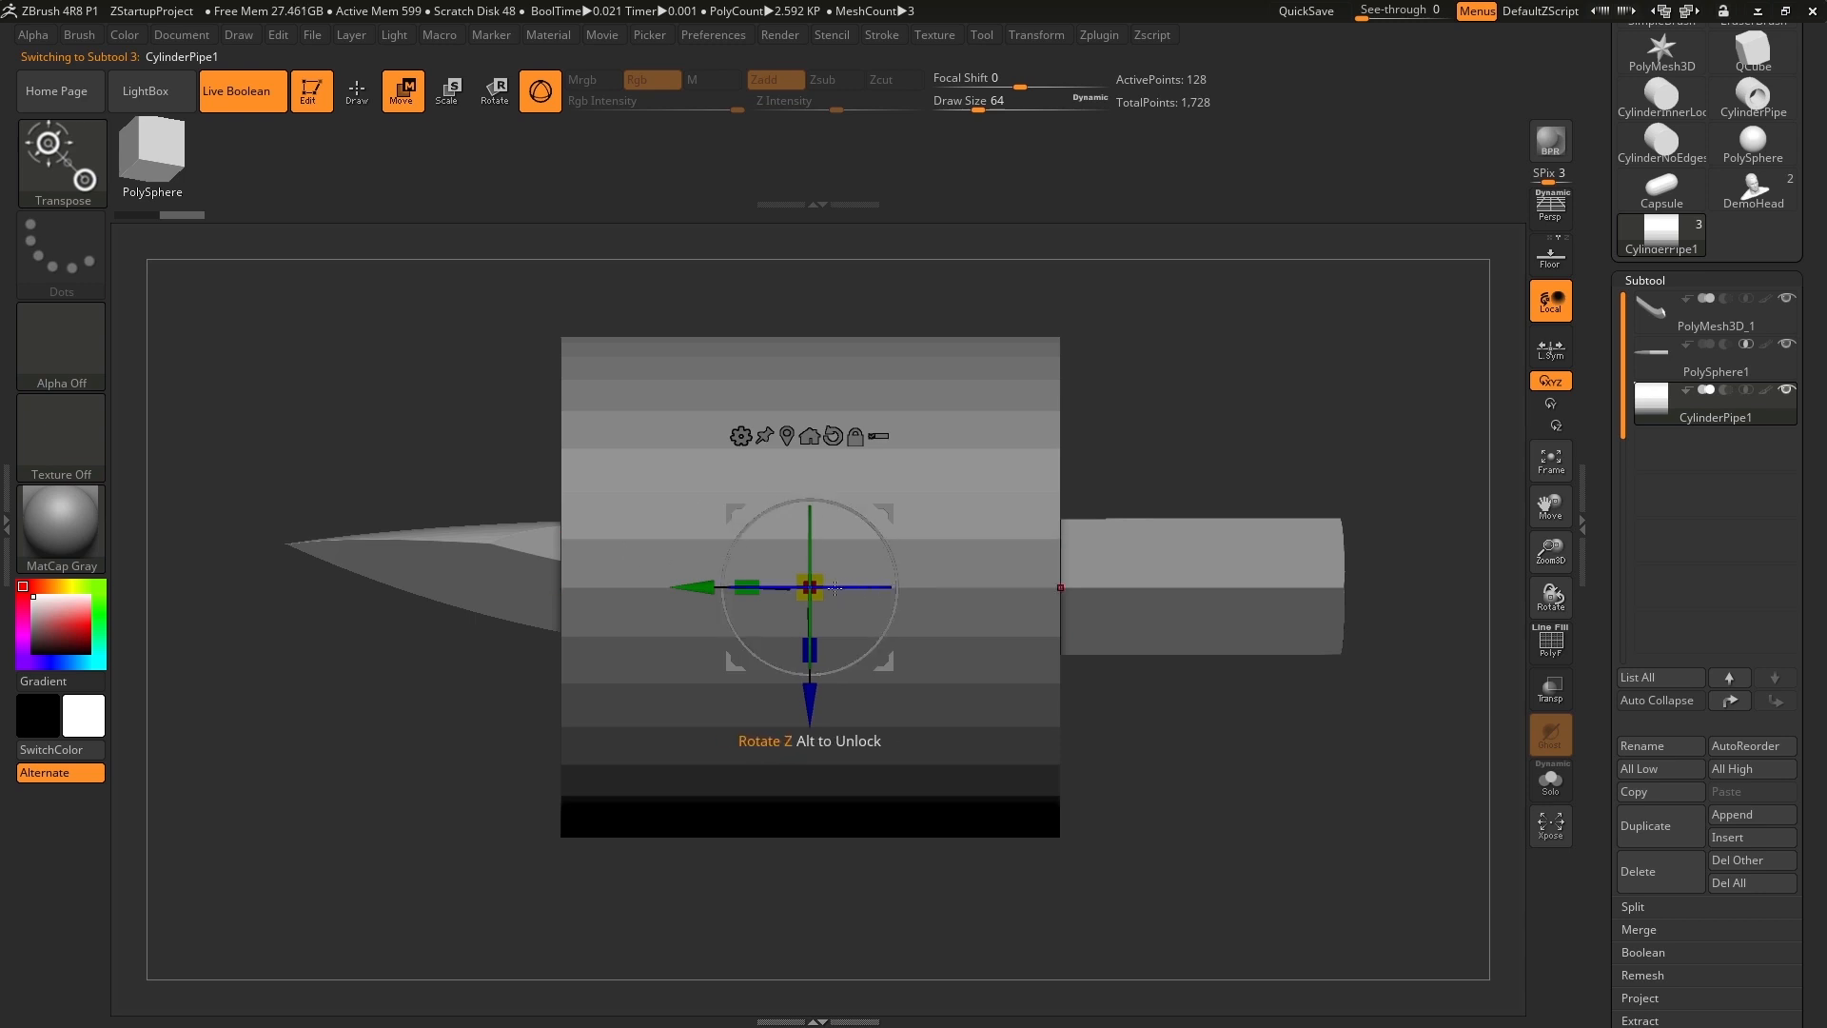
Position the pipe, turned face-on and uniformly scaled down, over the blade's right end by moving it along X.
drag(836, 588, 984, 598)
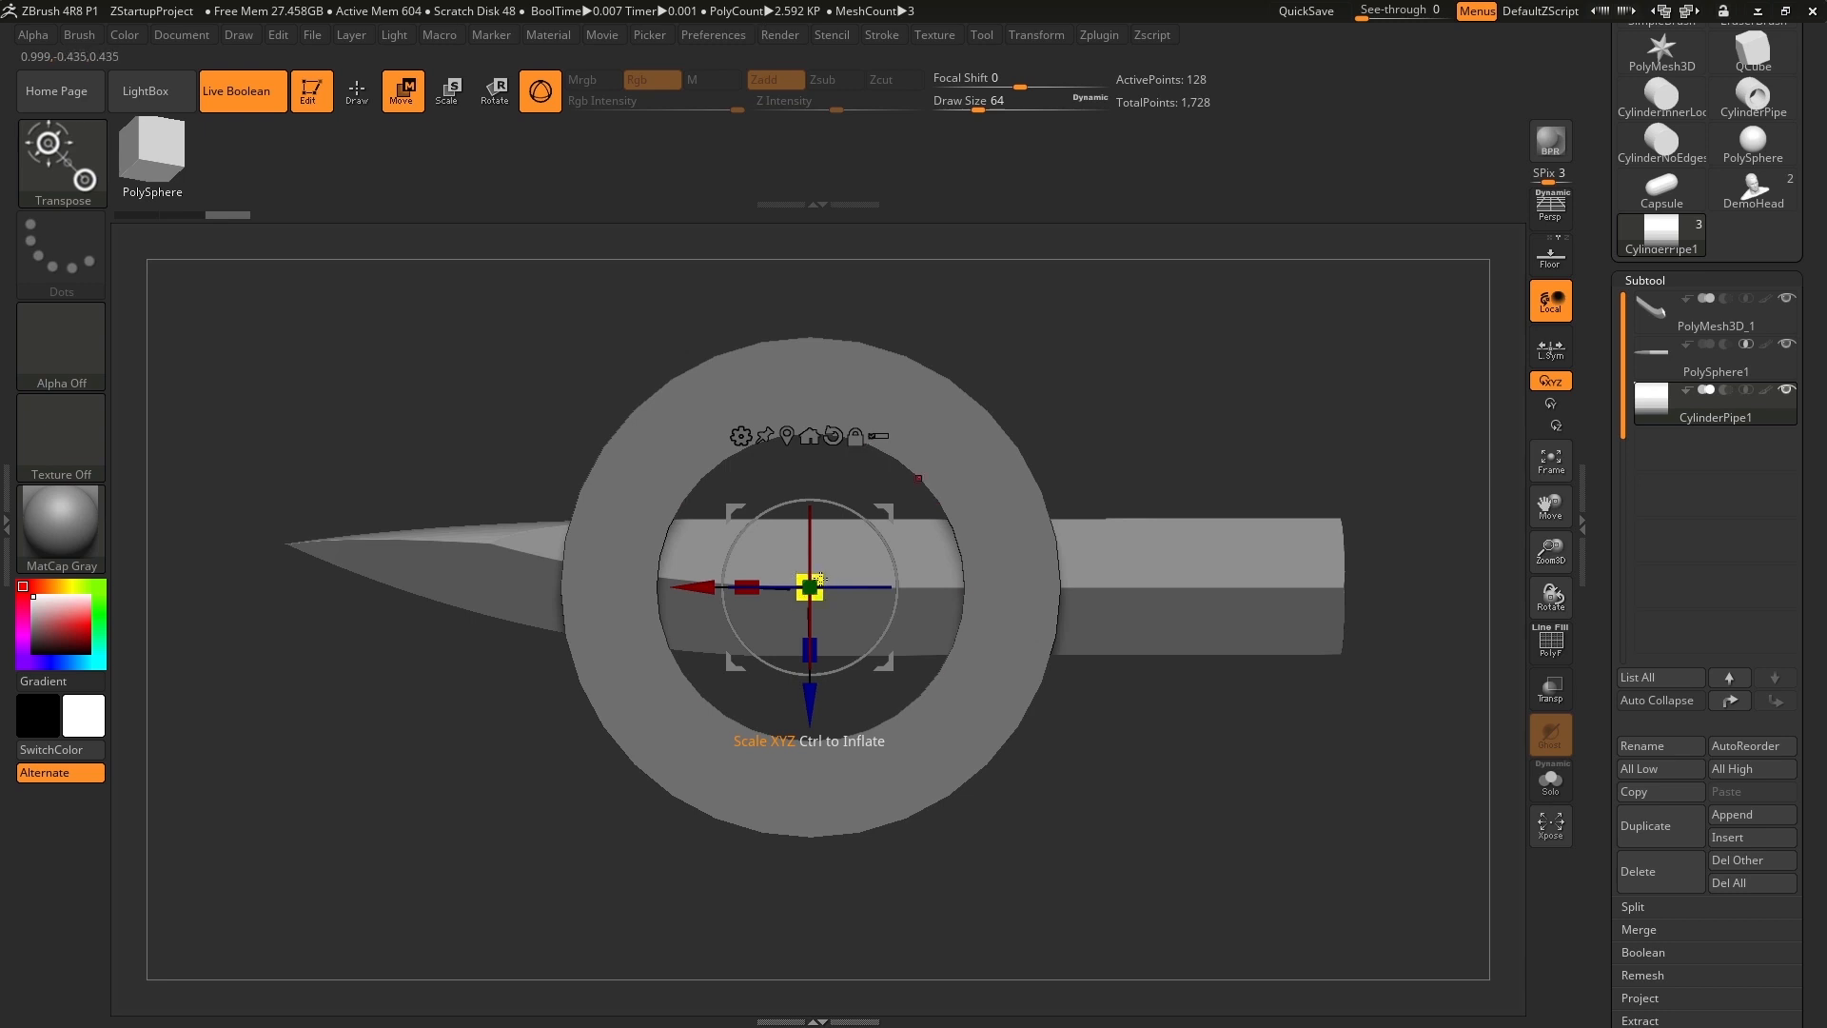
drag(818, 577, 683, 647)
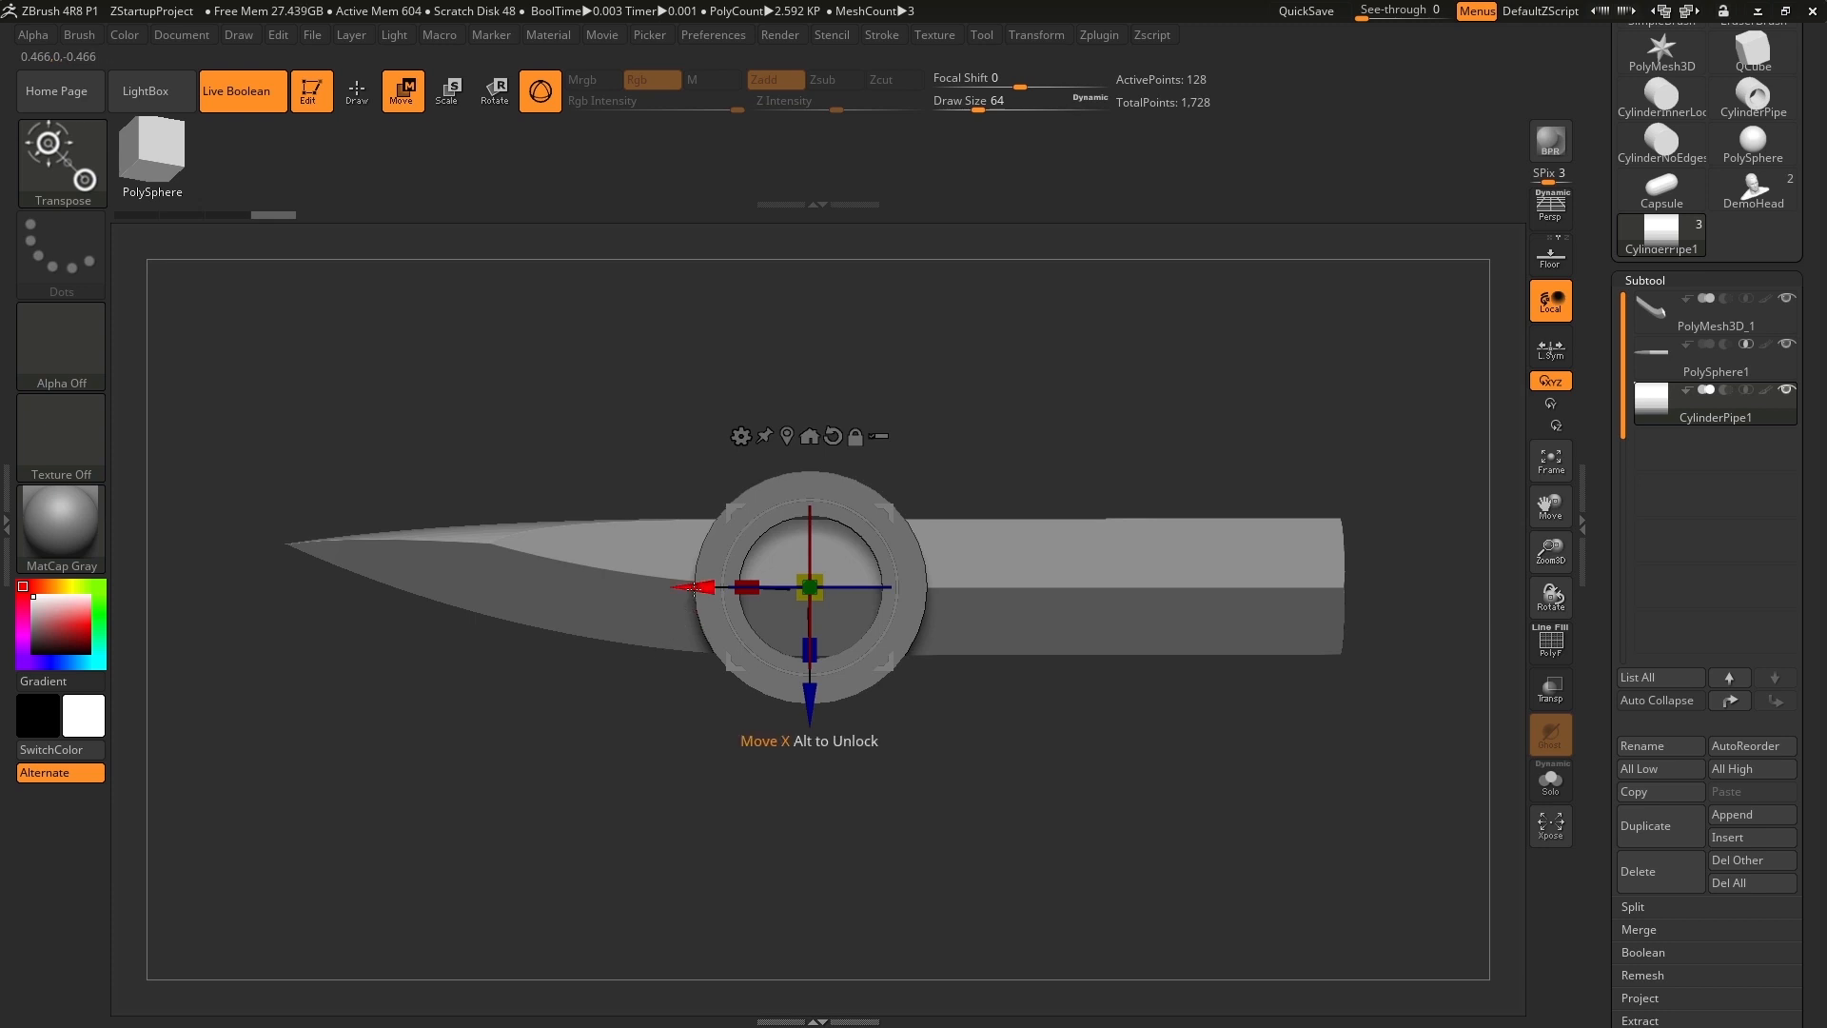
drag(698, 586, 1158, 585)
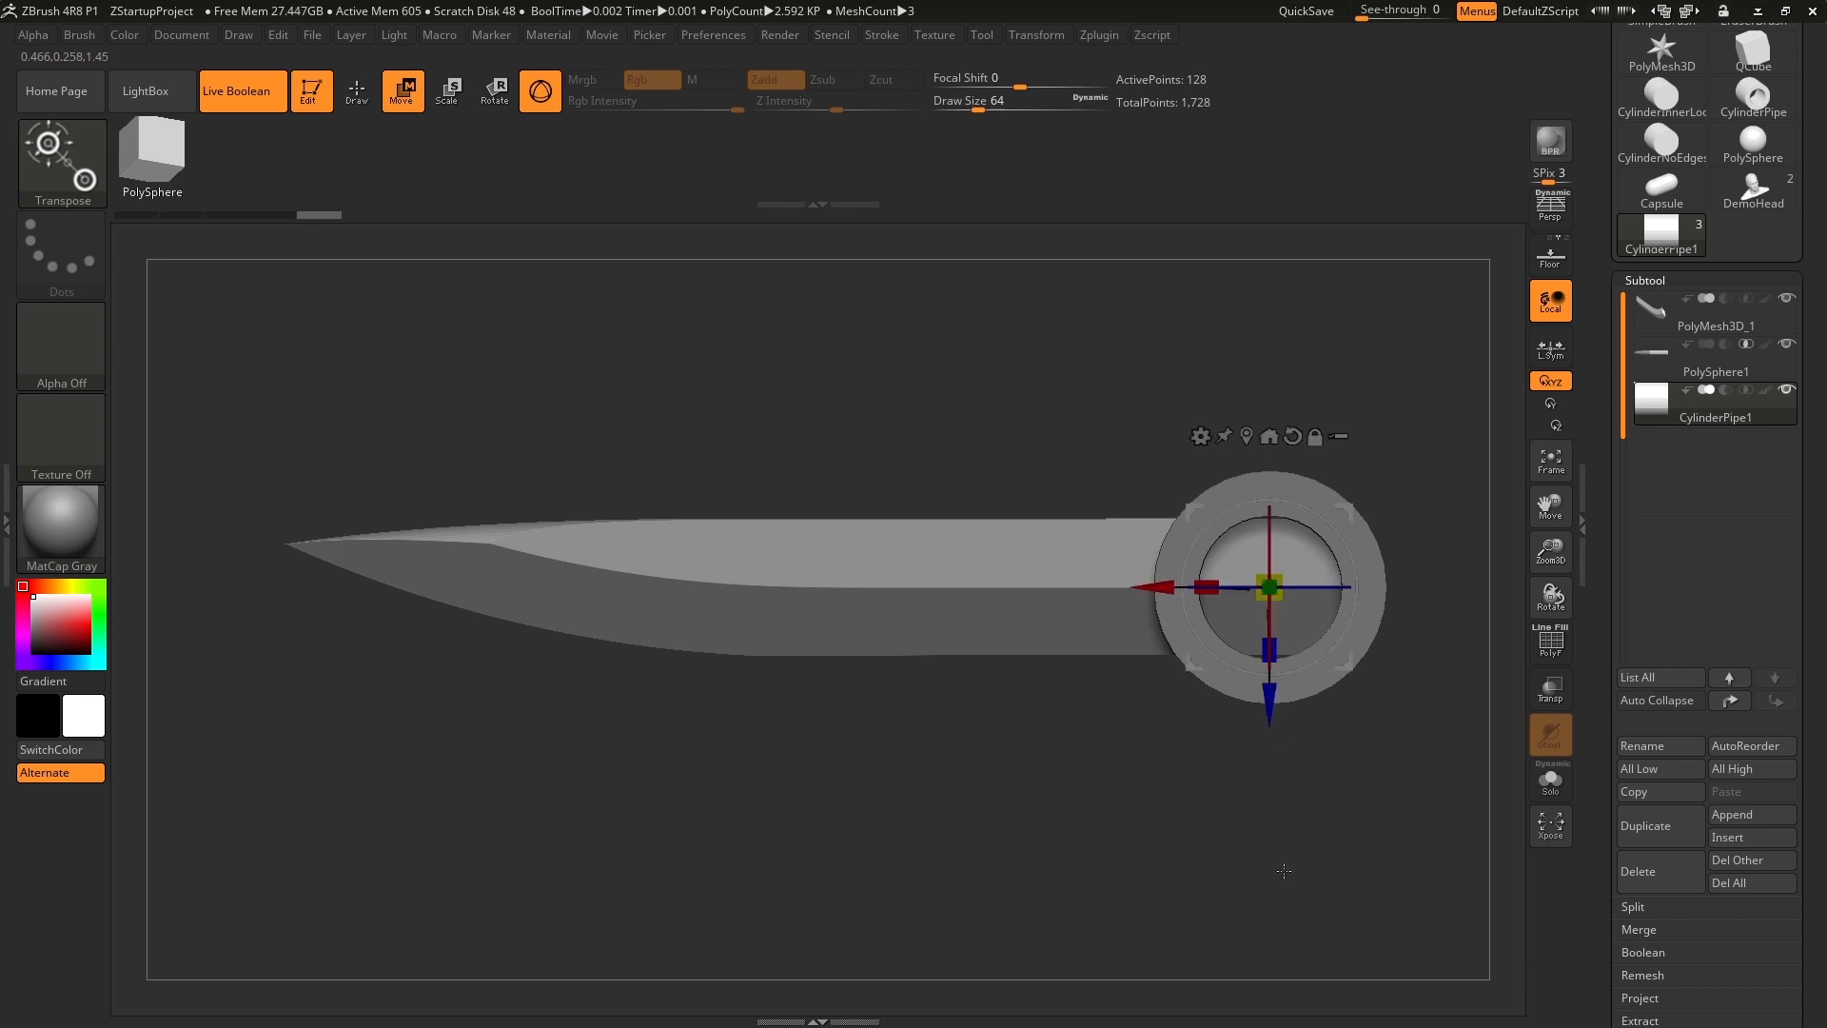
drag(1447, 608, 1423, 460)
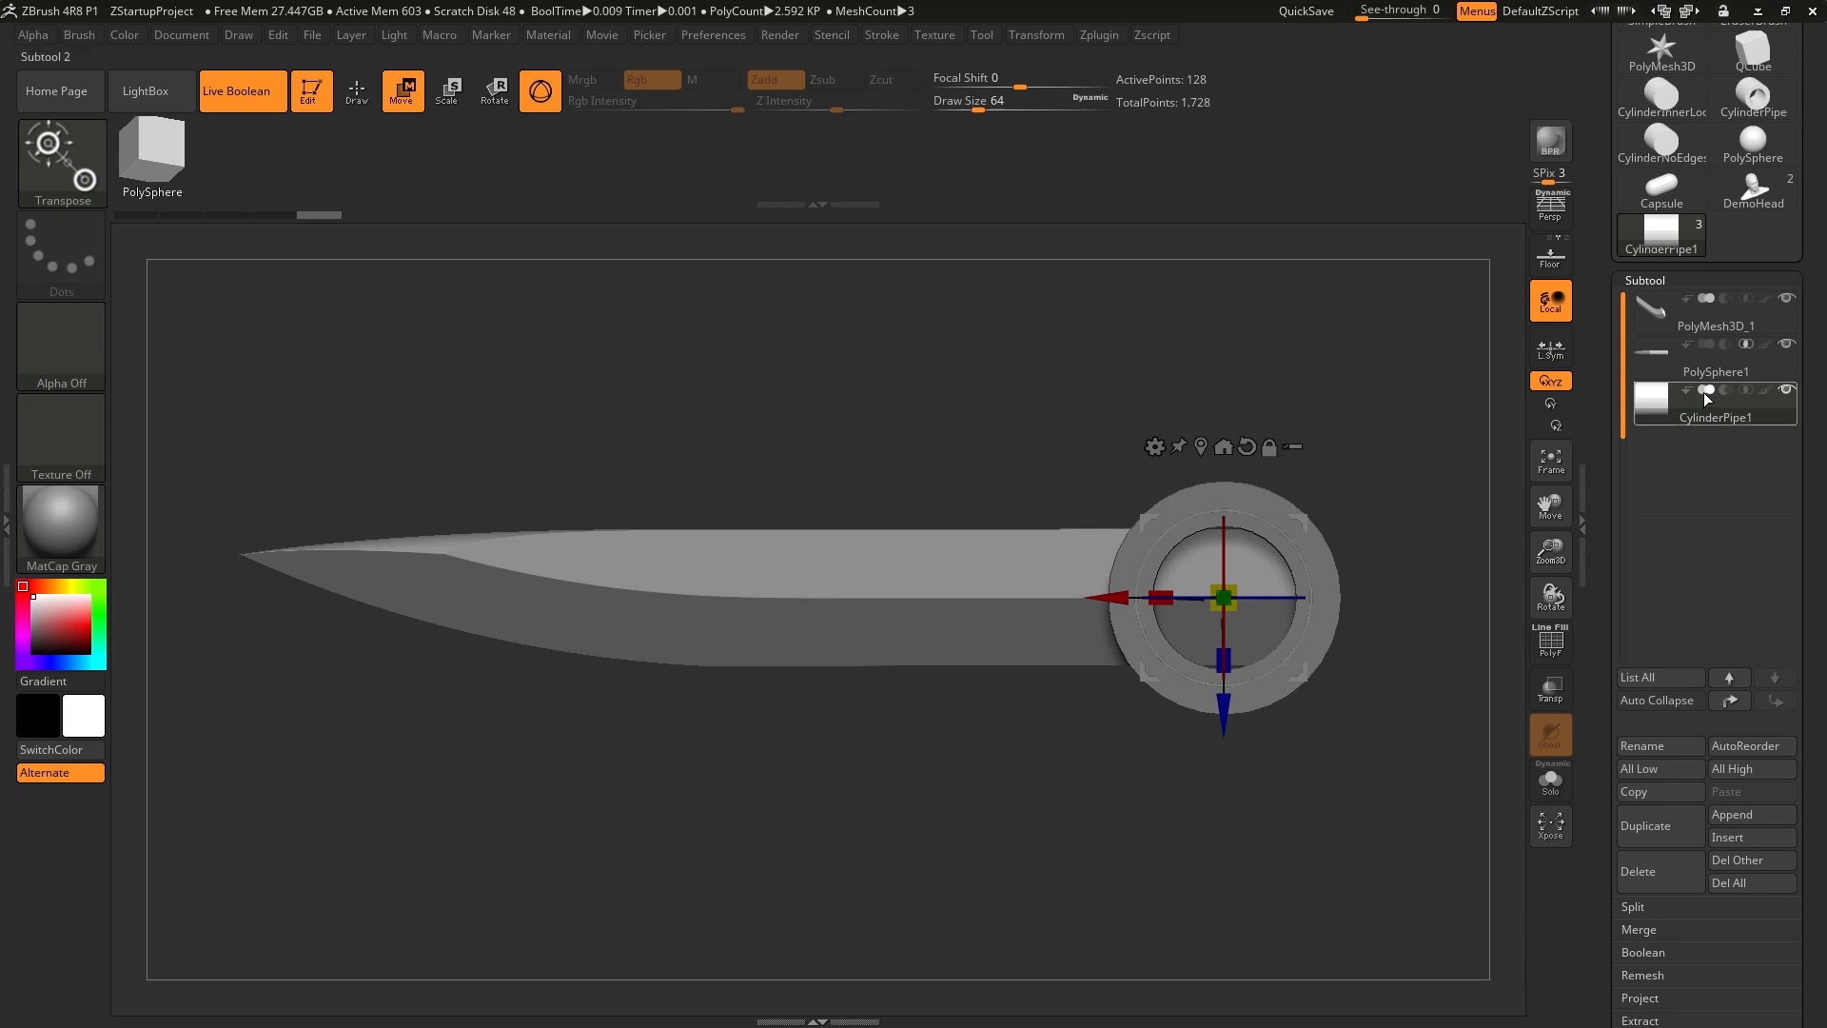
Set the CylinderPipe1 subtool to subtract so it cuts the blade's right end in the Live Boolean preview.
mouse_move(1706, 319)
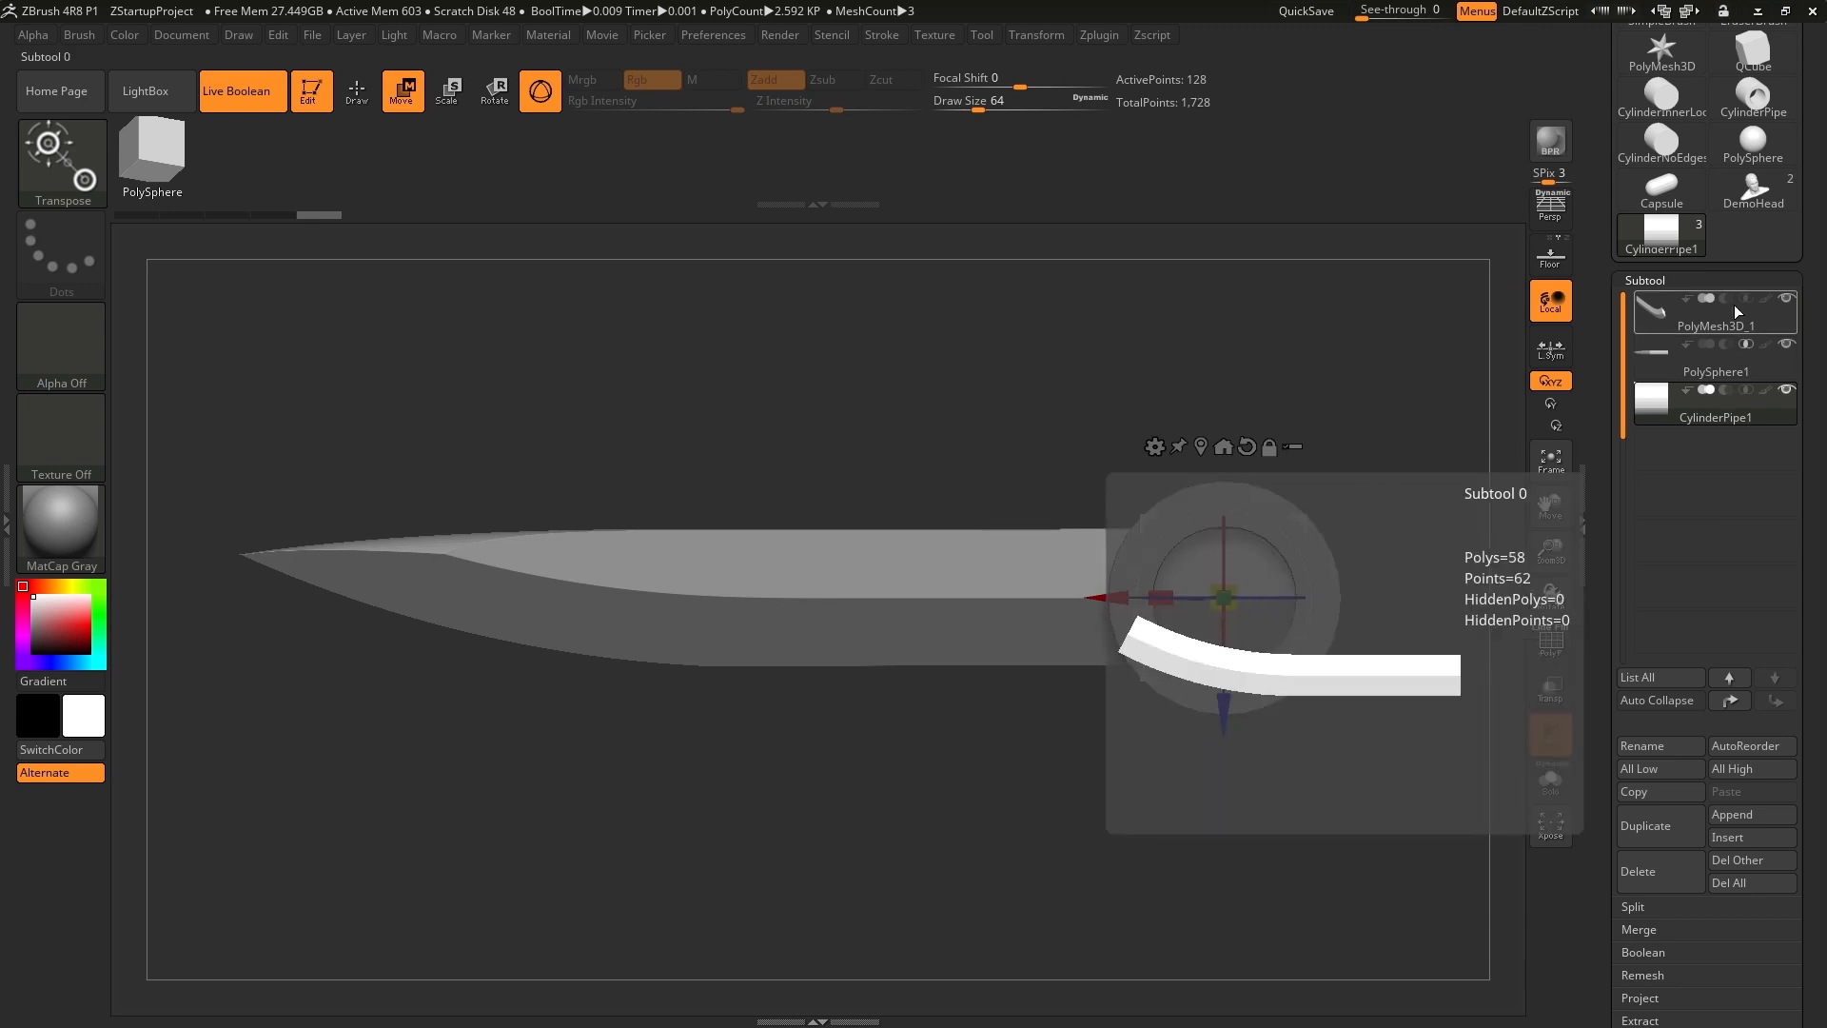
mouse_move(1686, 377)
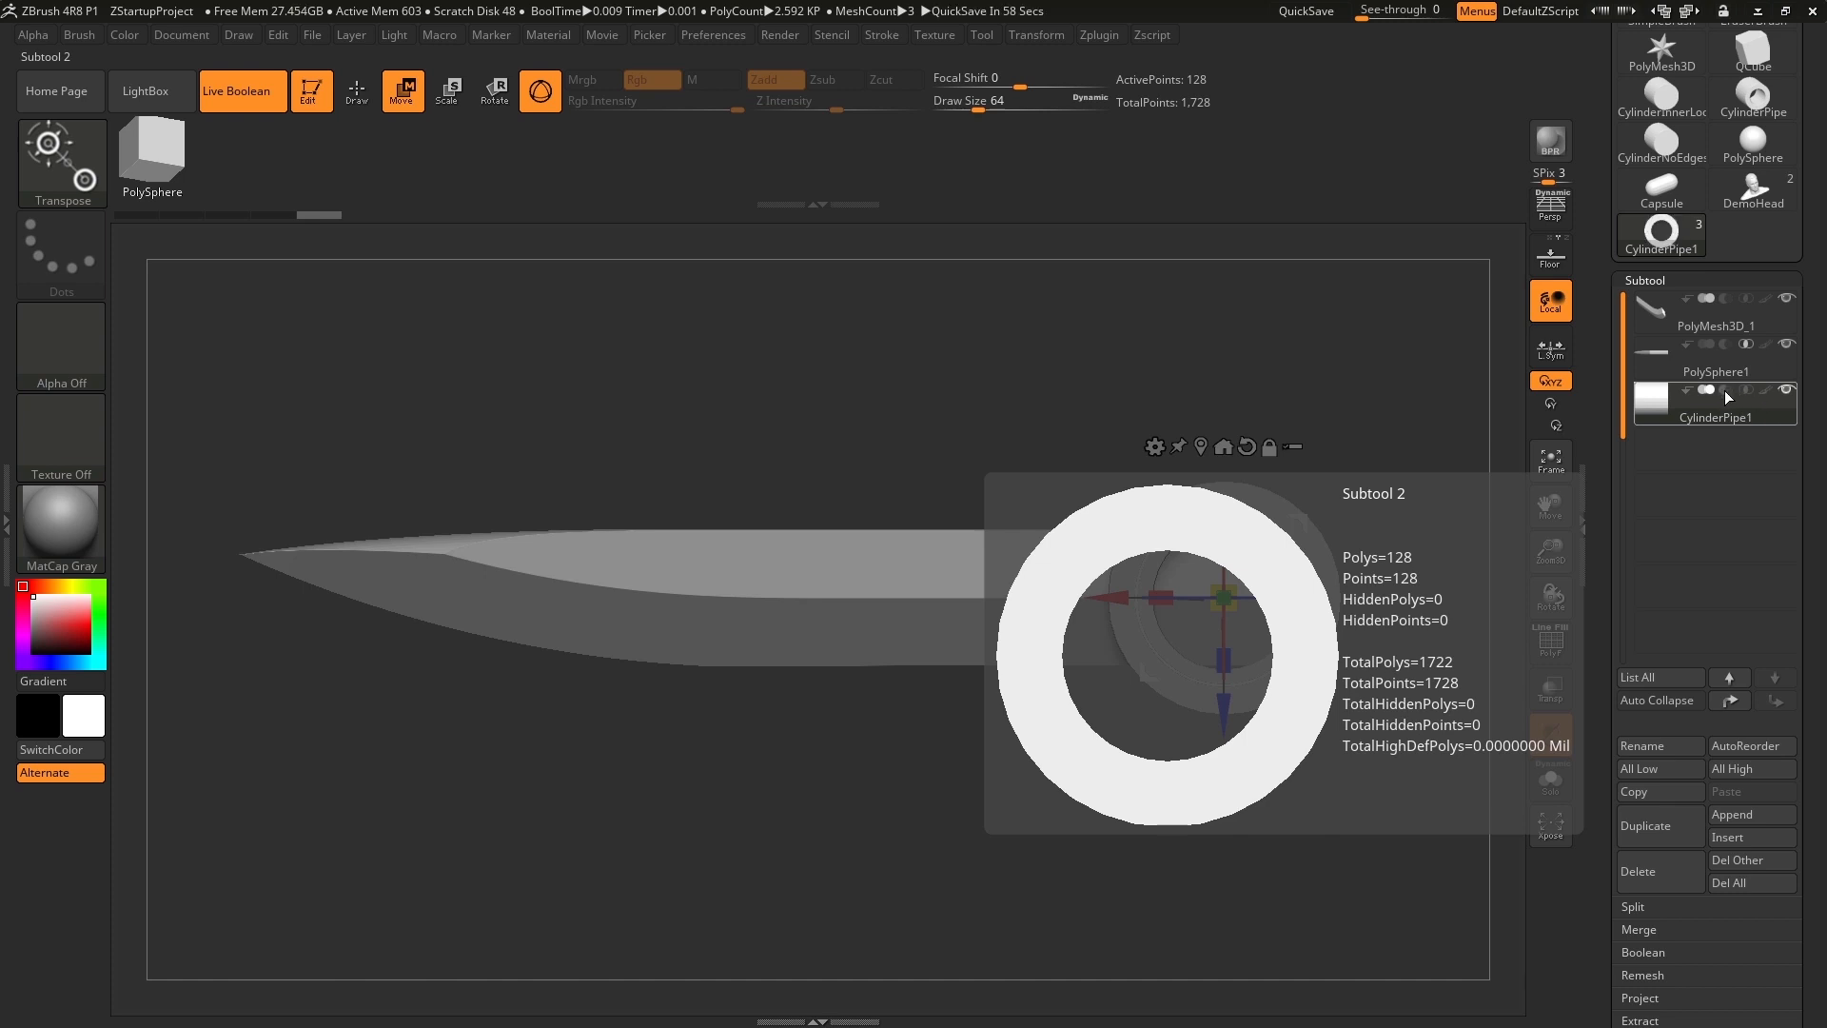
click(1724, 390)
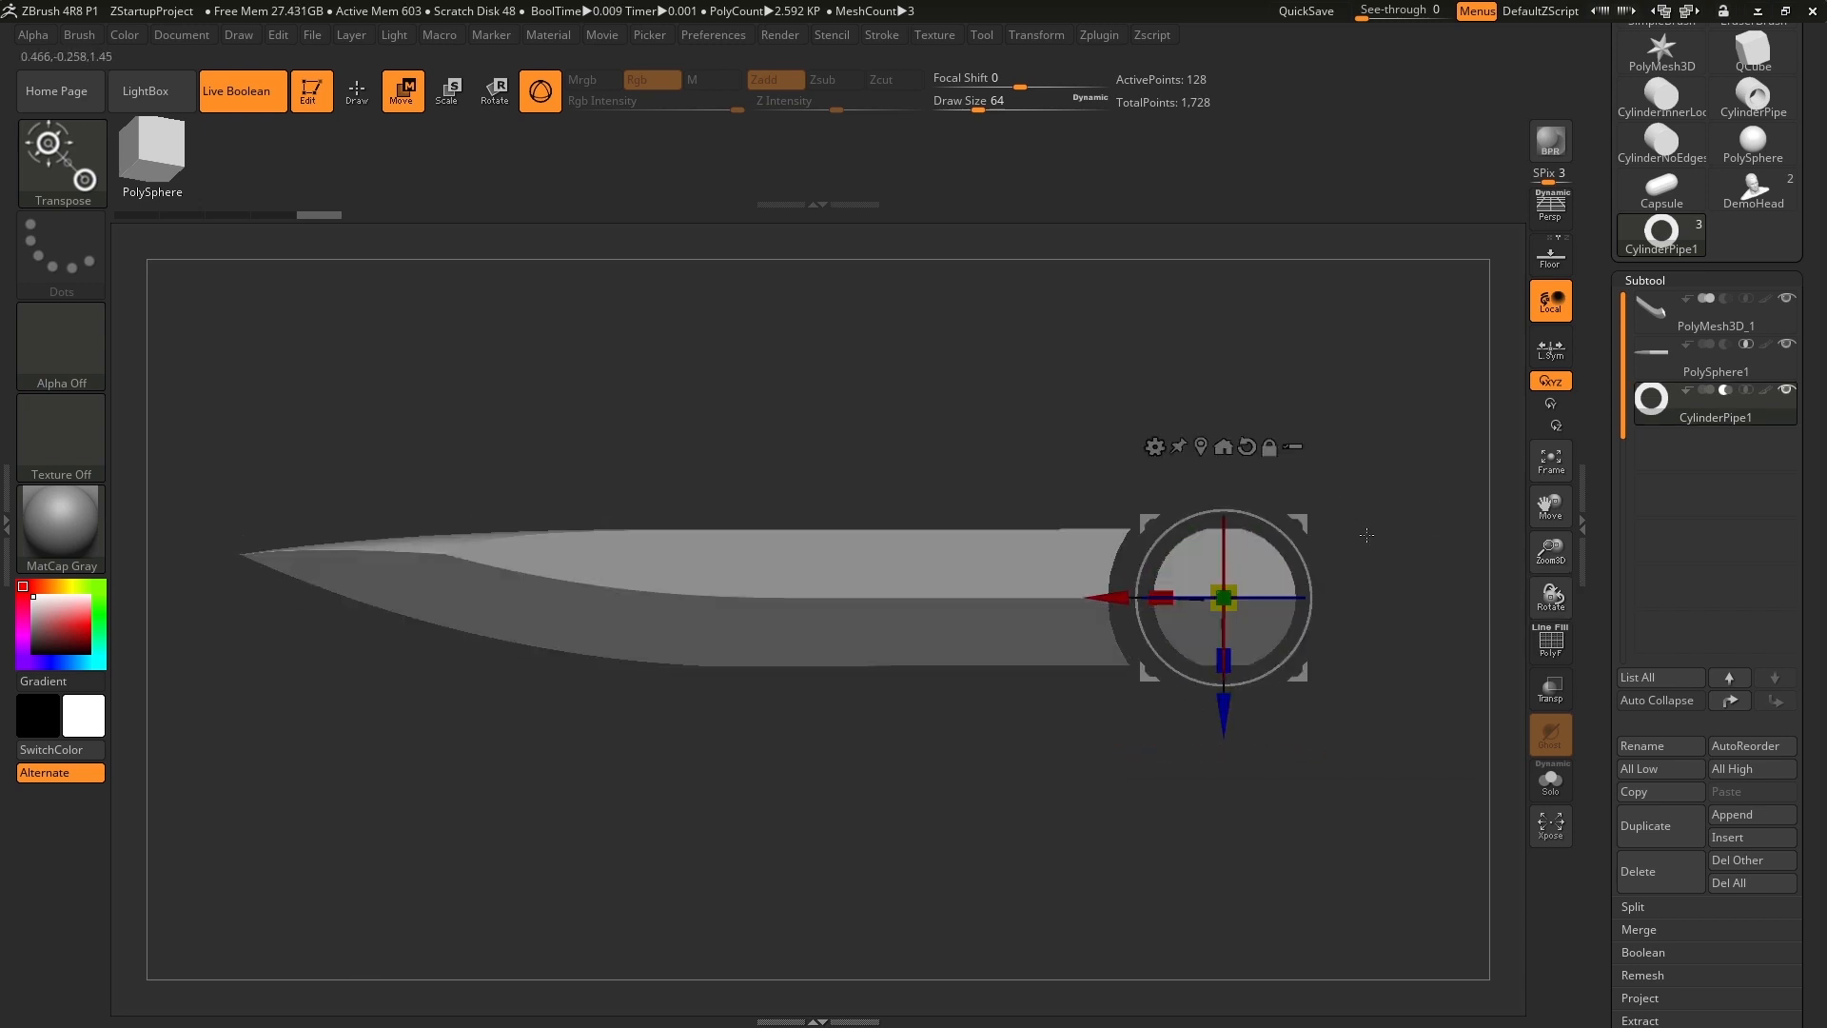
mouse_move(1379, 429)
mouse_down()
mouse_move(1358, 541)
mouse_move(1404, 320)
mouse_move(1402, 468)
mouse_up()
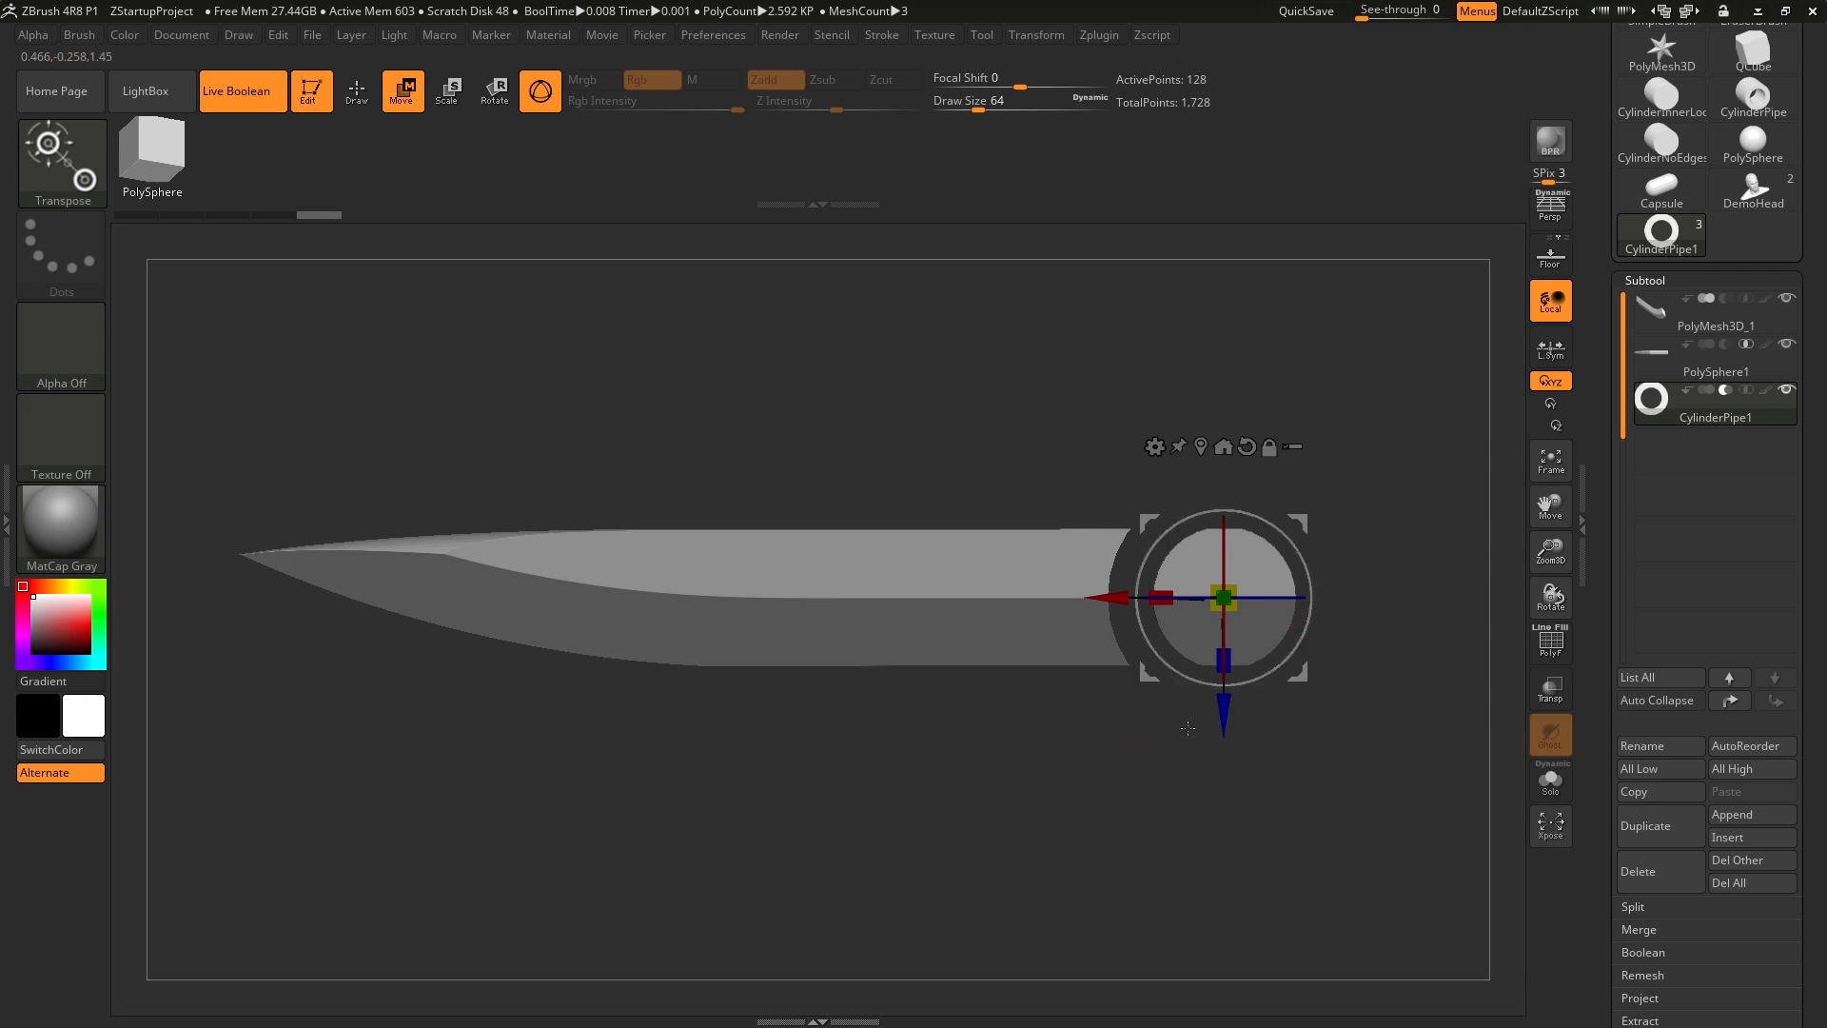
Isolate the pipe in Solo mode with its polyframe shown and view it straight from the front.
click(1550, 780)
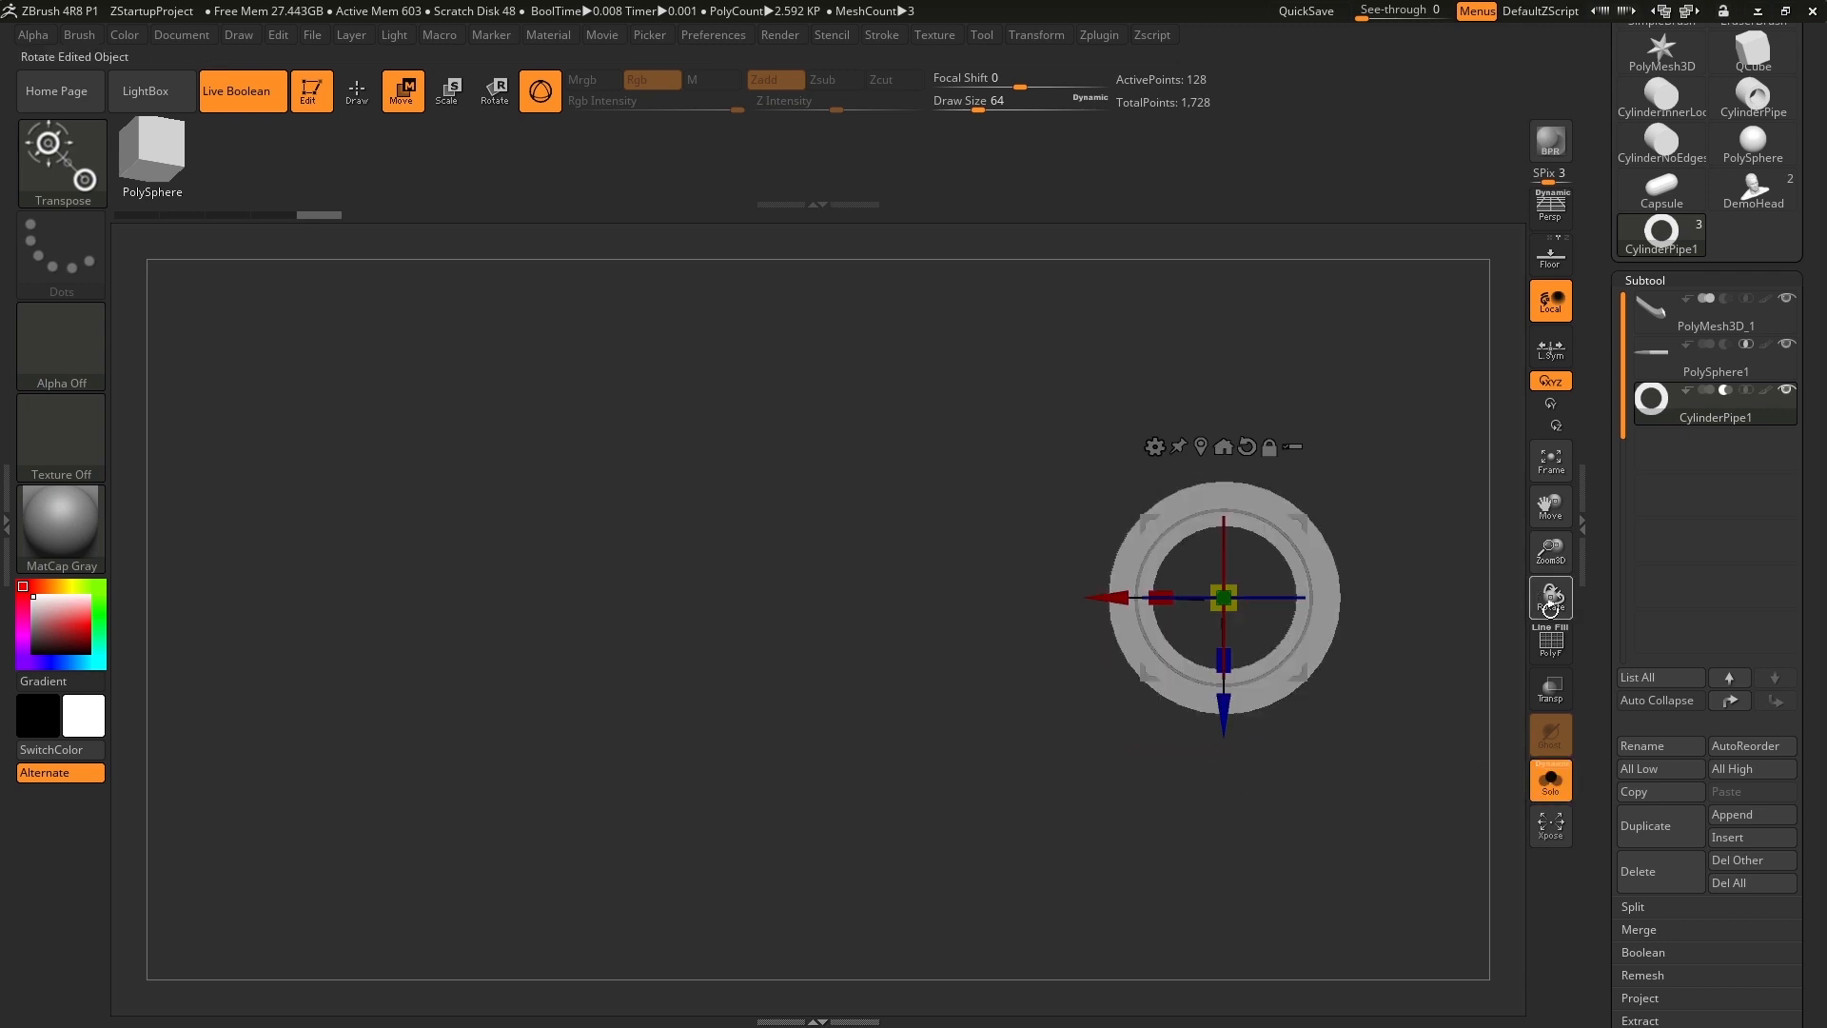
click(1550, 641)
alt+drag(1455, 455, 1238, 416)
alt+drag(1238, 417, 1281, 401)
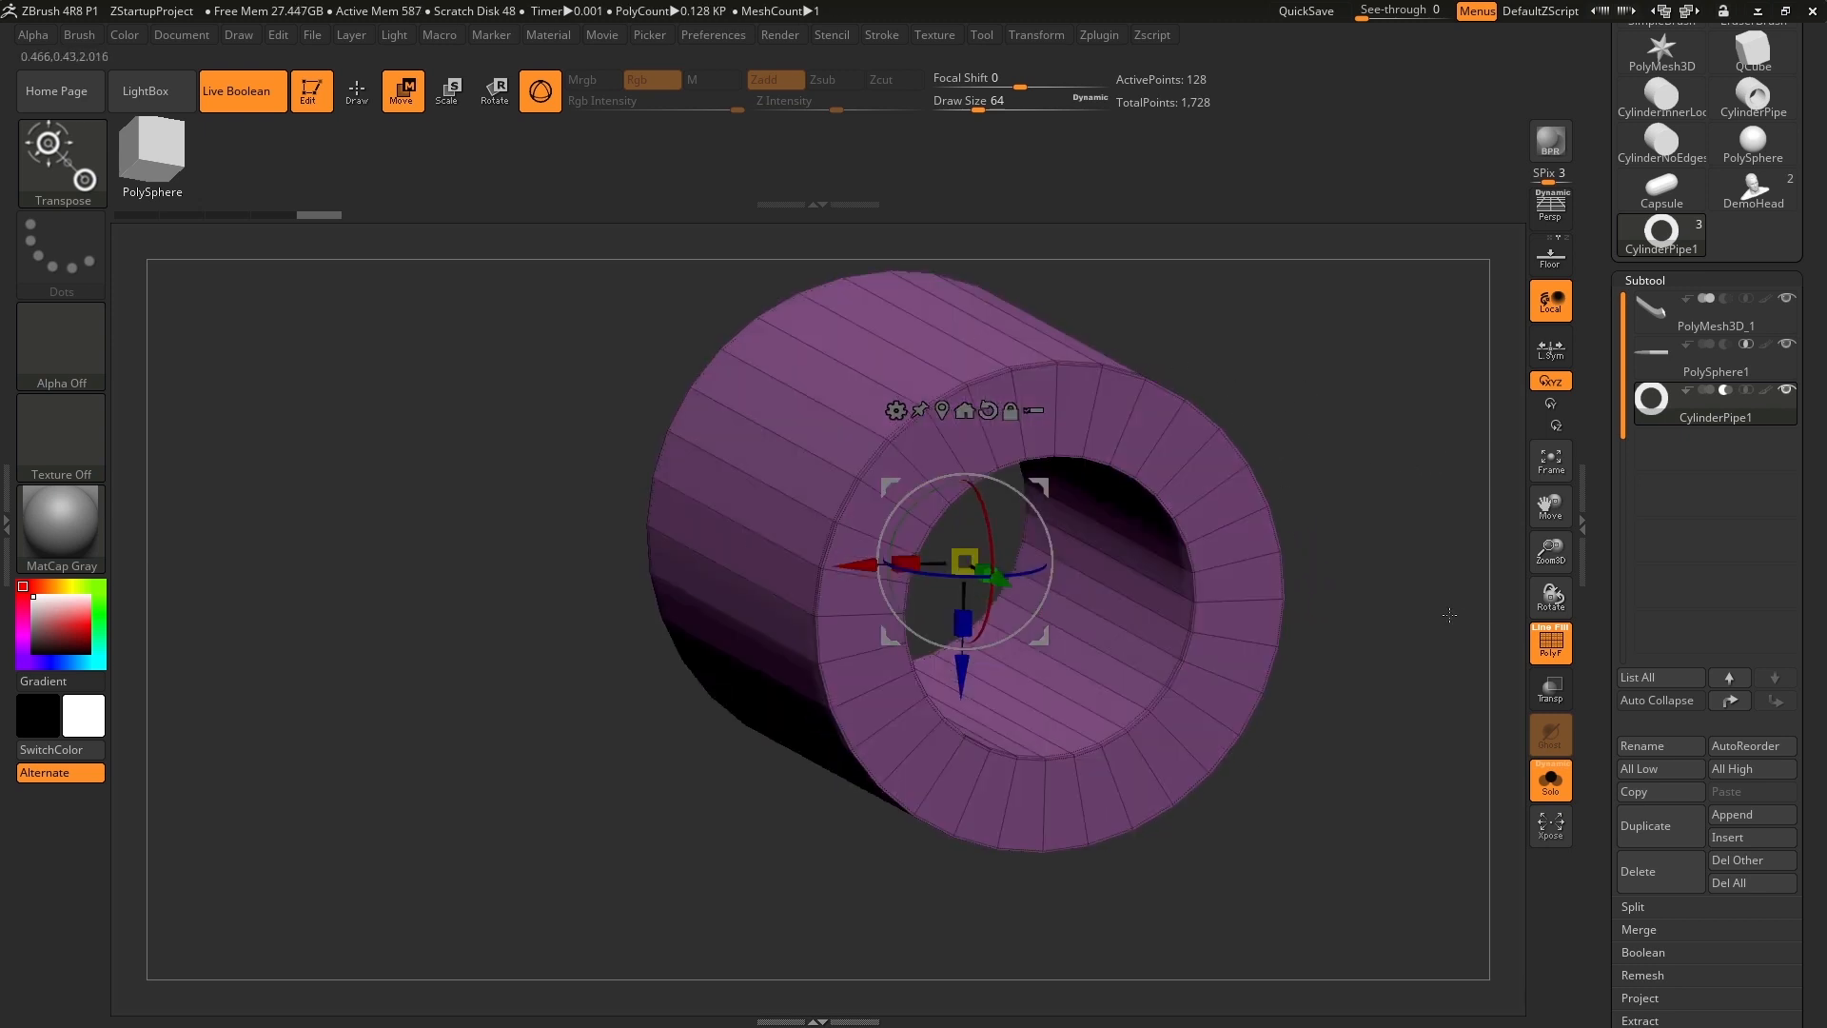
shift+drag(1448, 615, 1414, 536)
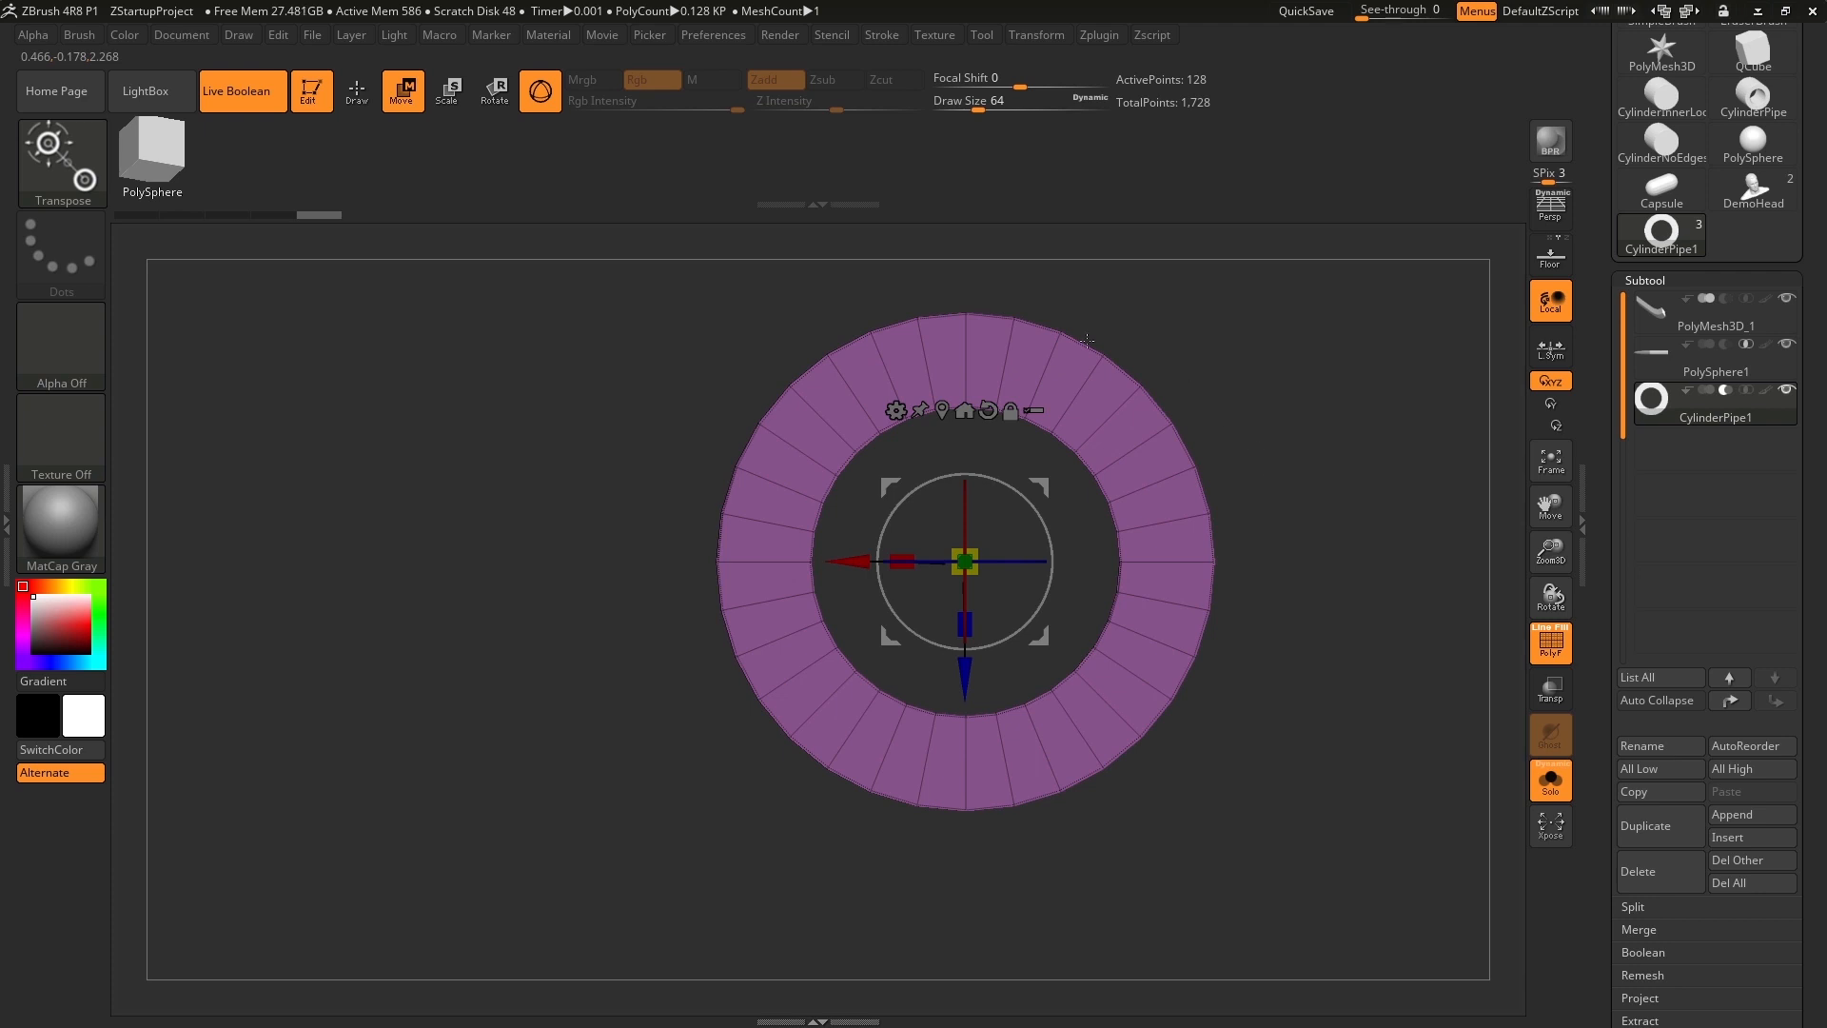
Hide the left half of the pipe with a SelectRect selection and return to the ZModeler brush.
key(q)
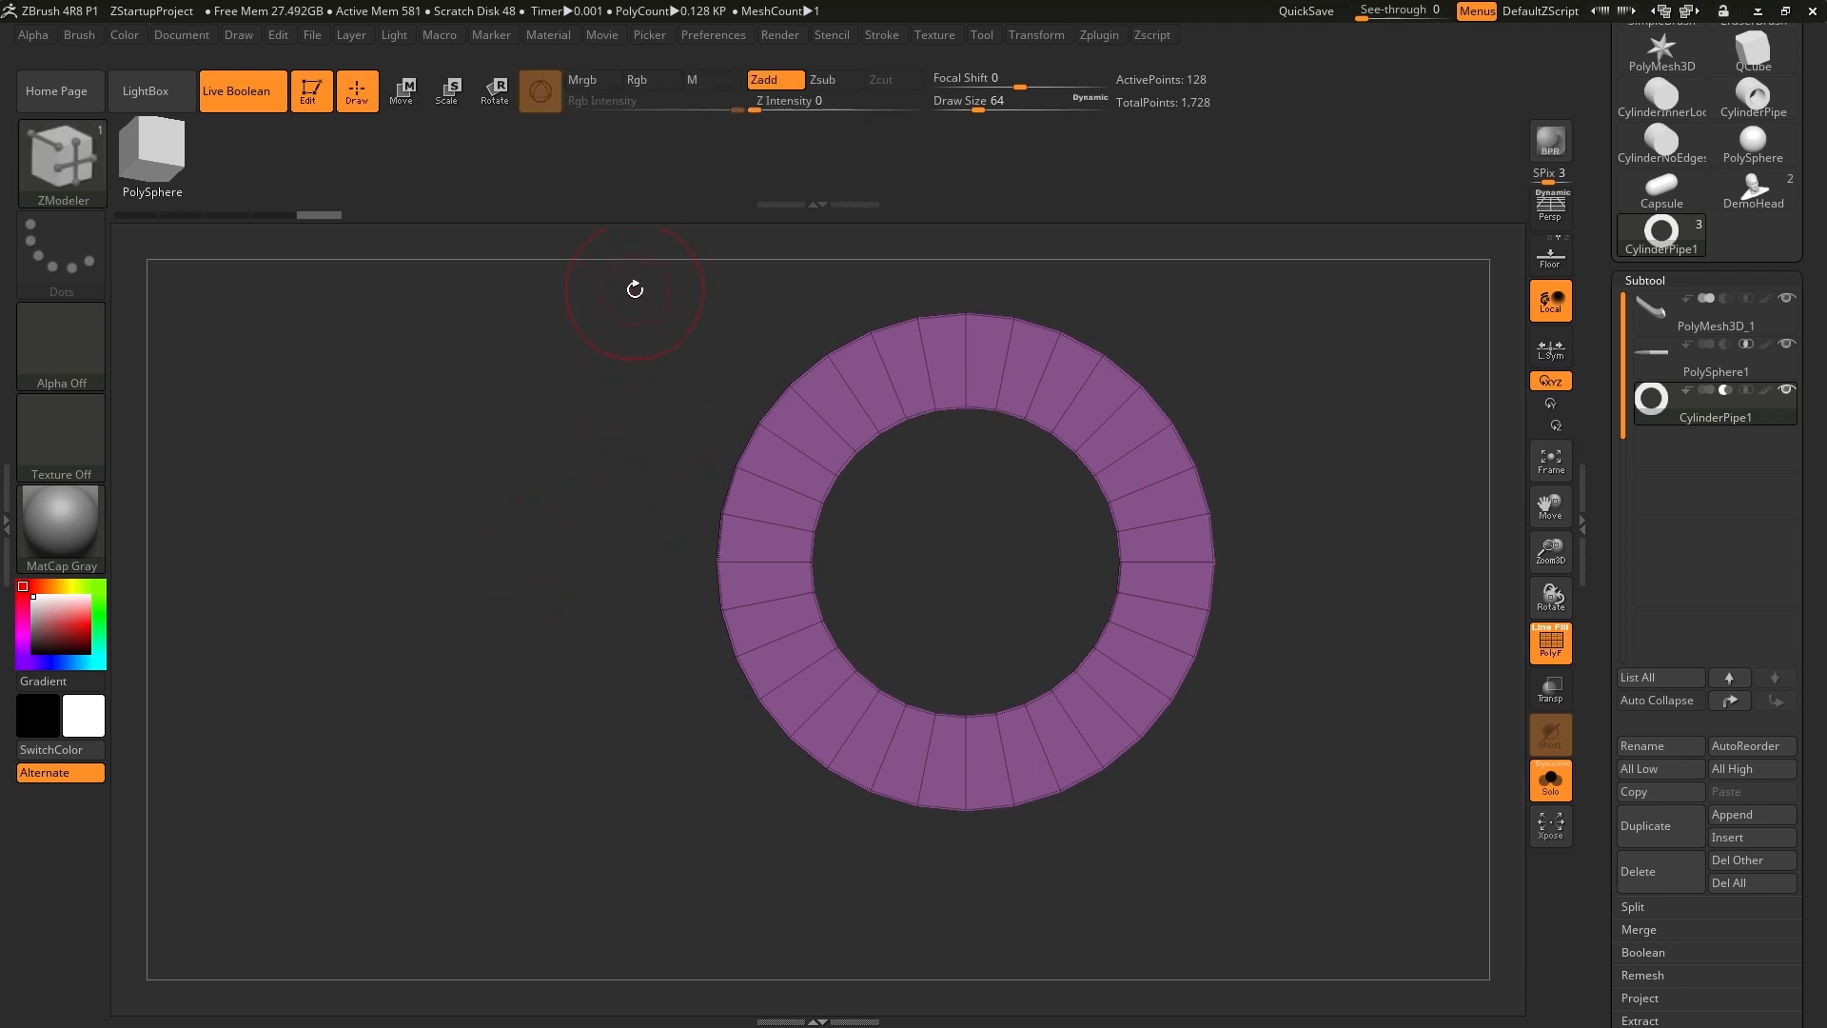
key(ctrl+shift)
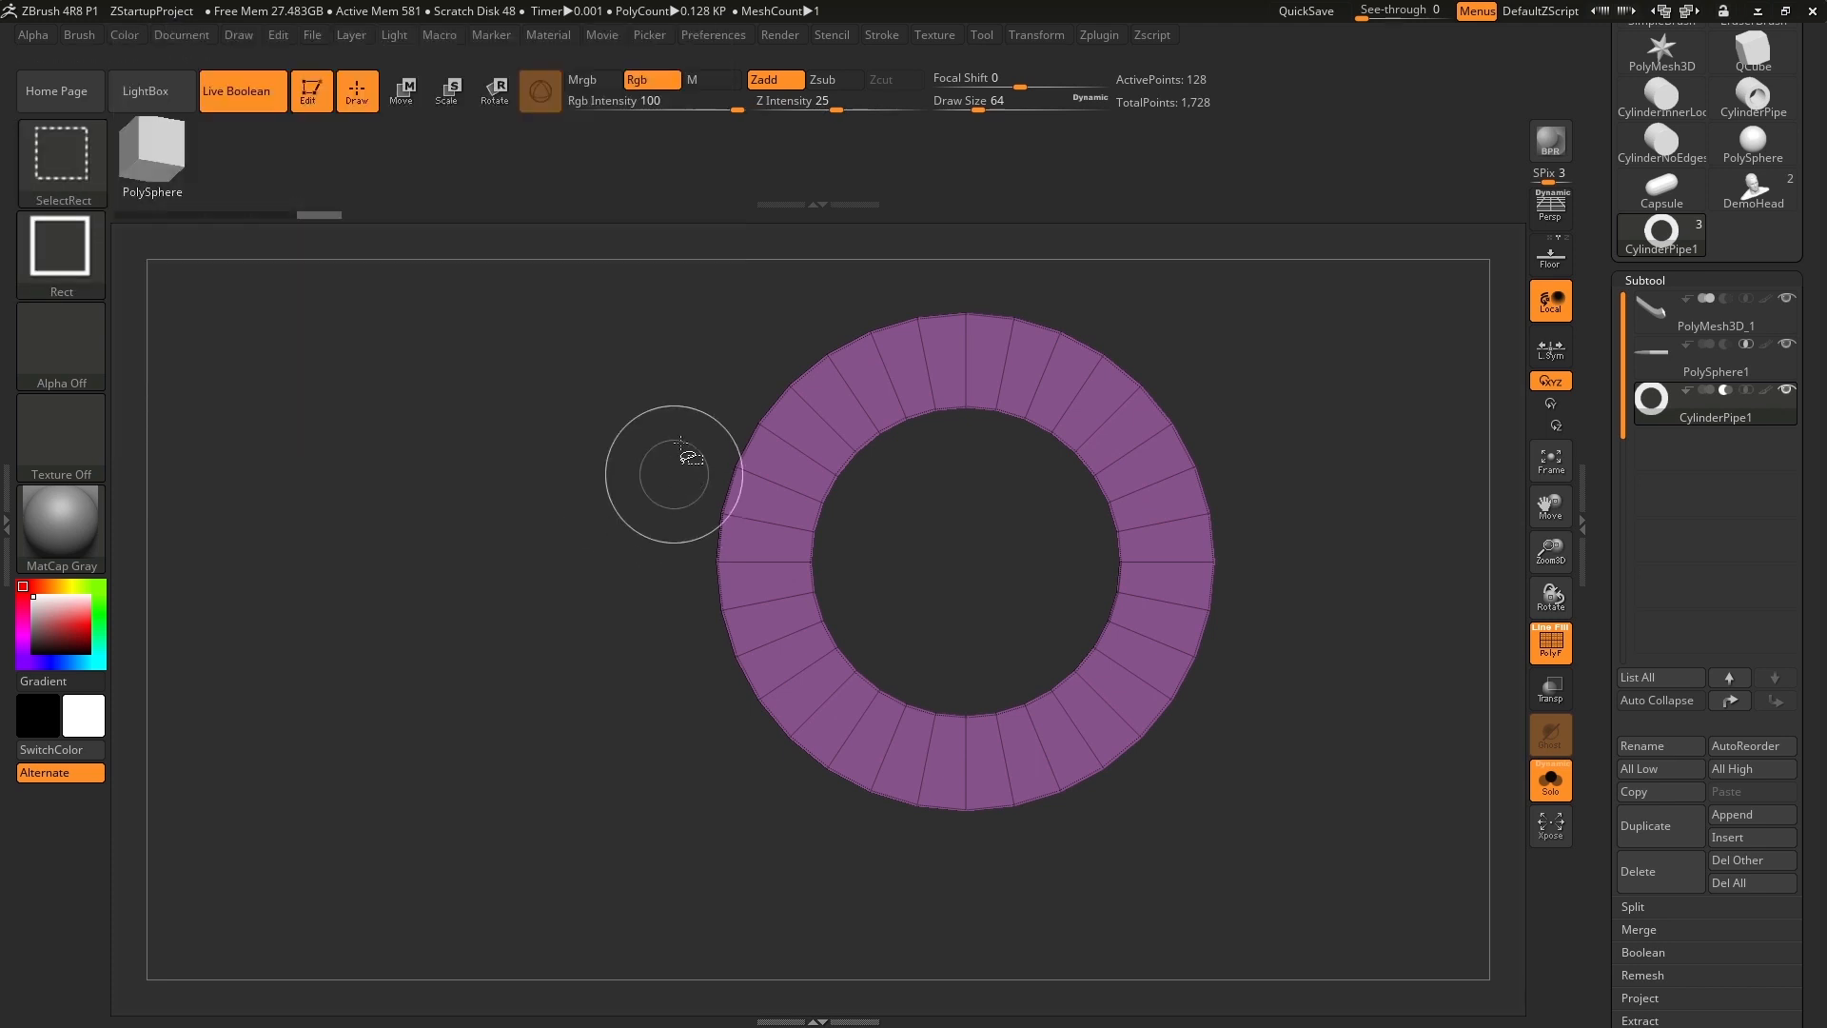
ctrl+shift+drag(656, 276, 950, 893)
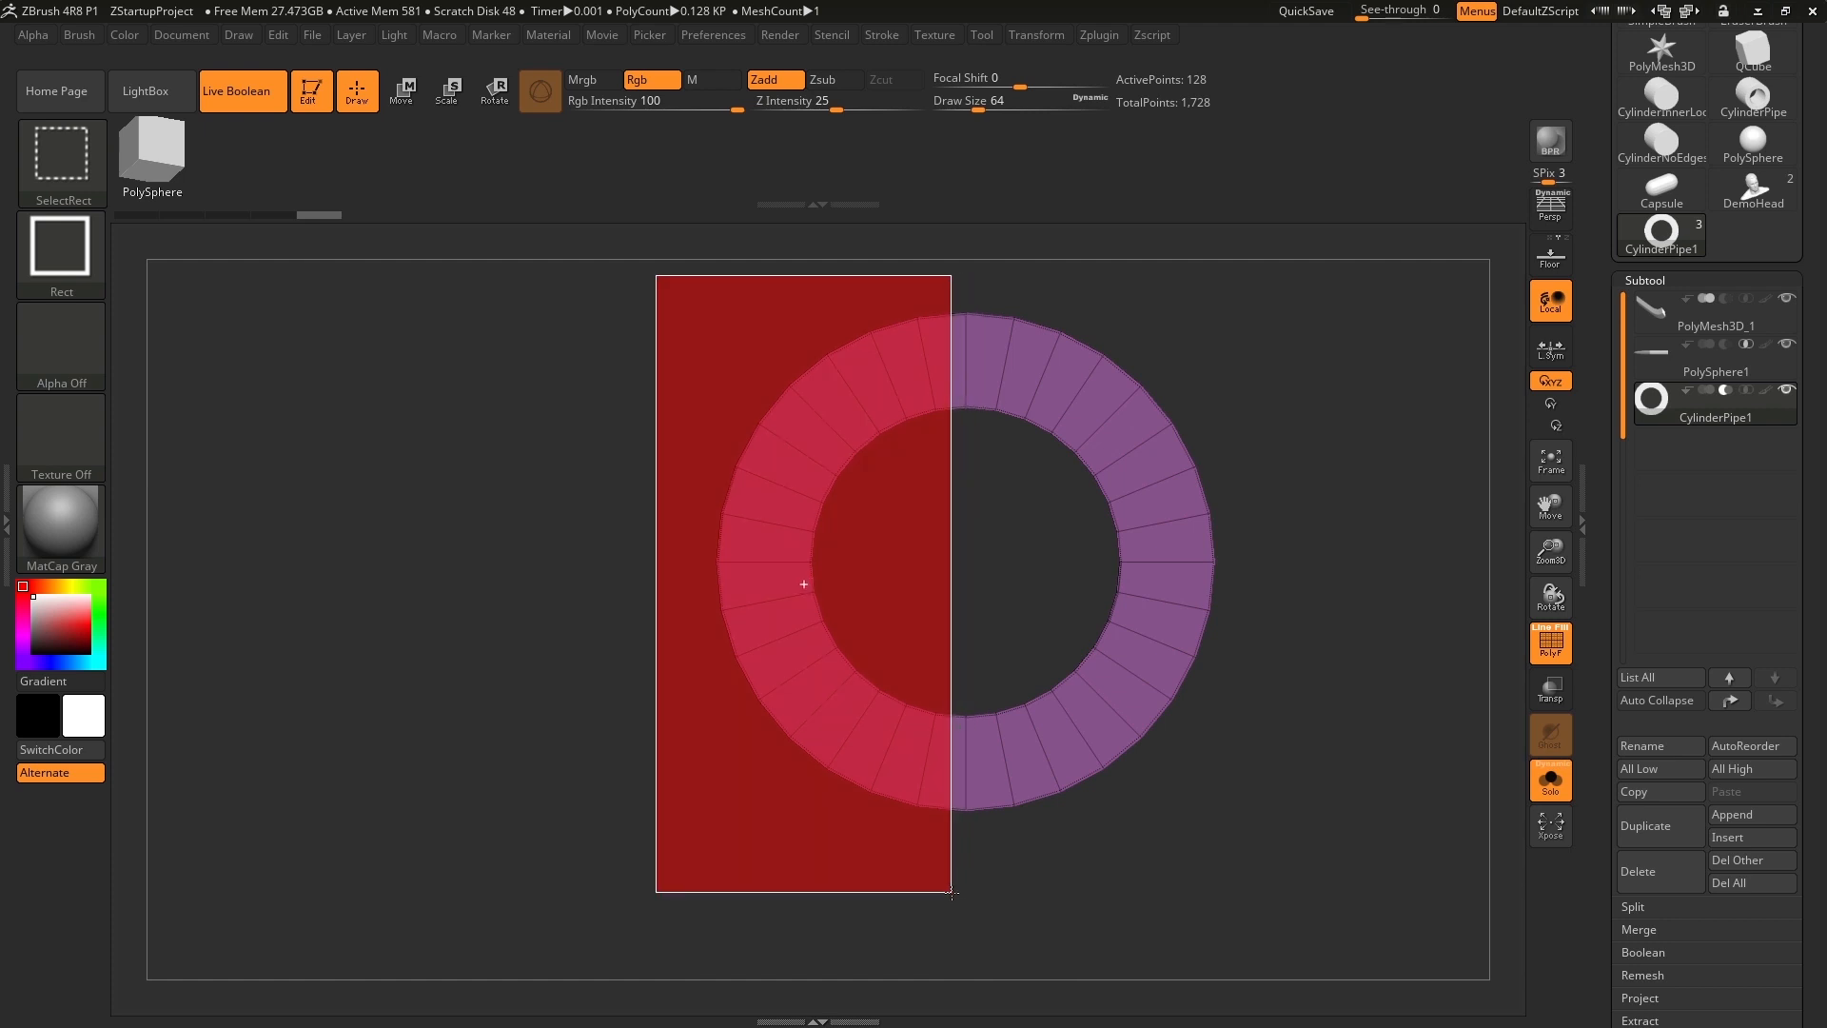
ctrl+alt+shift+drag(951, 893, 950, 894)
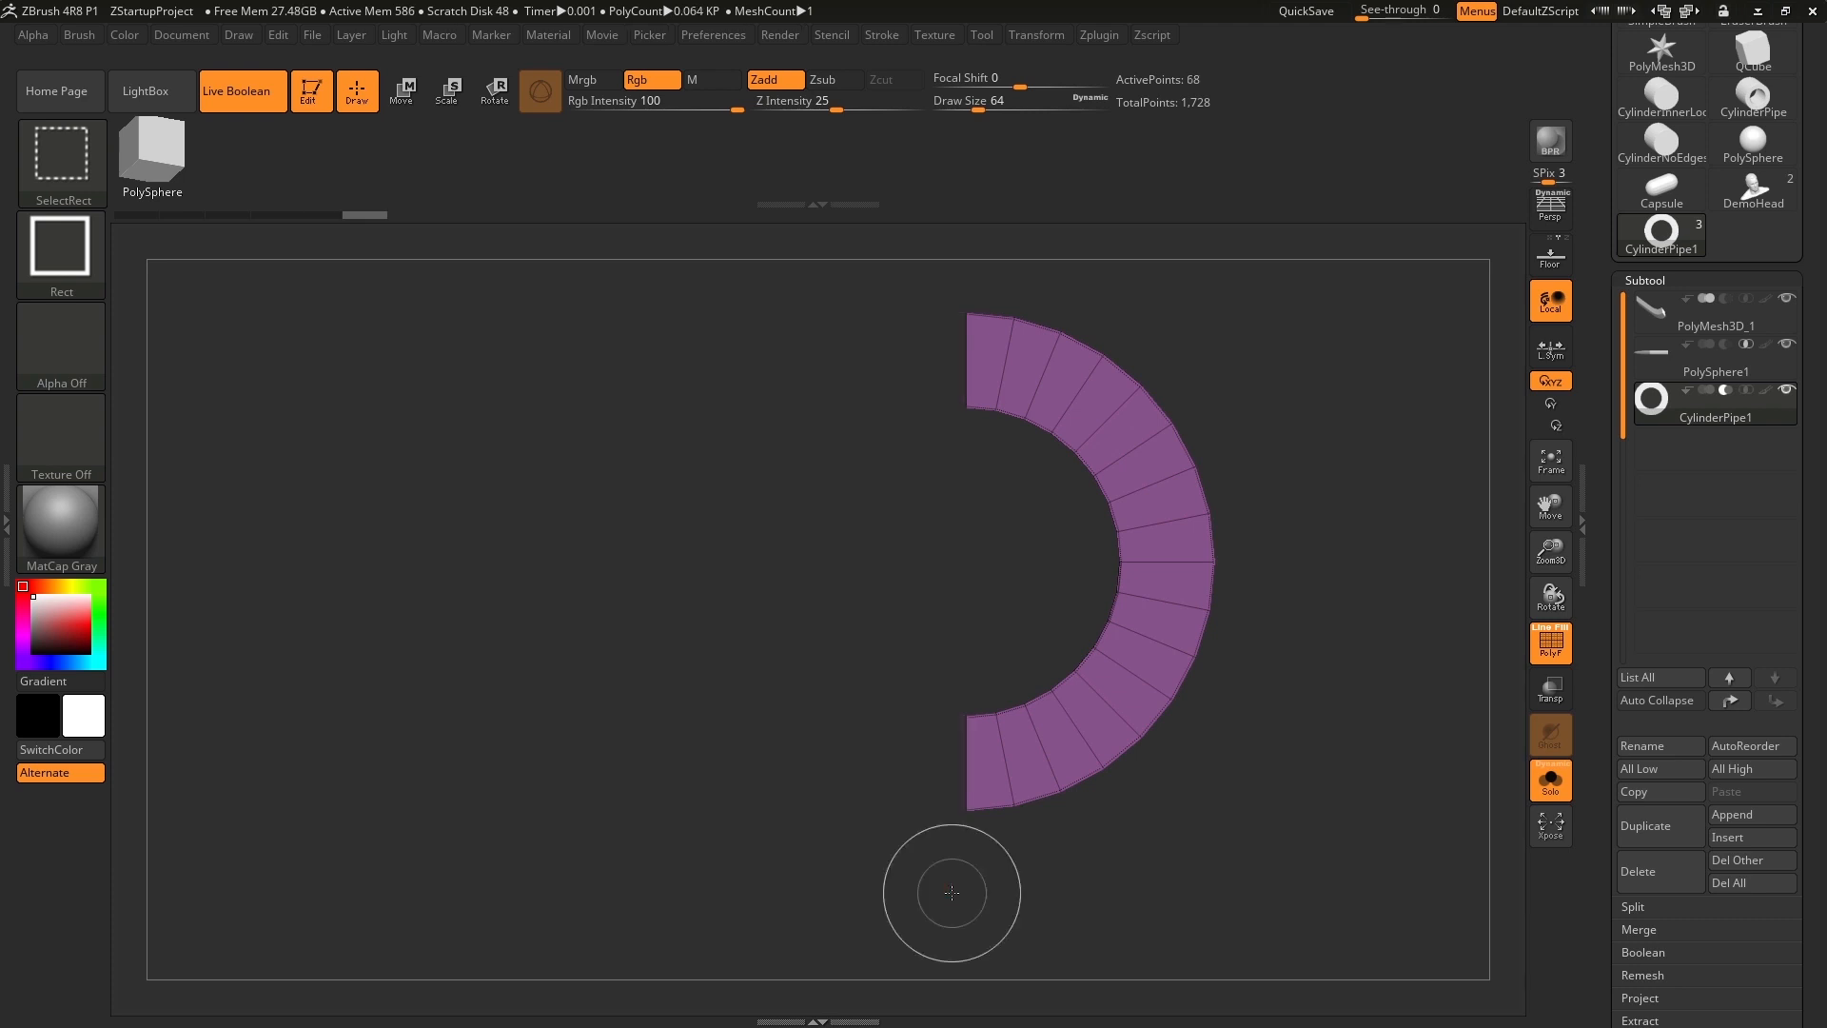
key(b)
key(z)
key(m)
mouse_move(1399, 449)
mouse_down()
mouse_move(1435, 455)
mouse_move(1423, 498)
mouse_move(1403, 494)
mouse_move(1439, 476)
mouse_move(1422, 460)
mouse_move(1420, 489)
mouse_up()
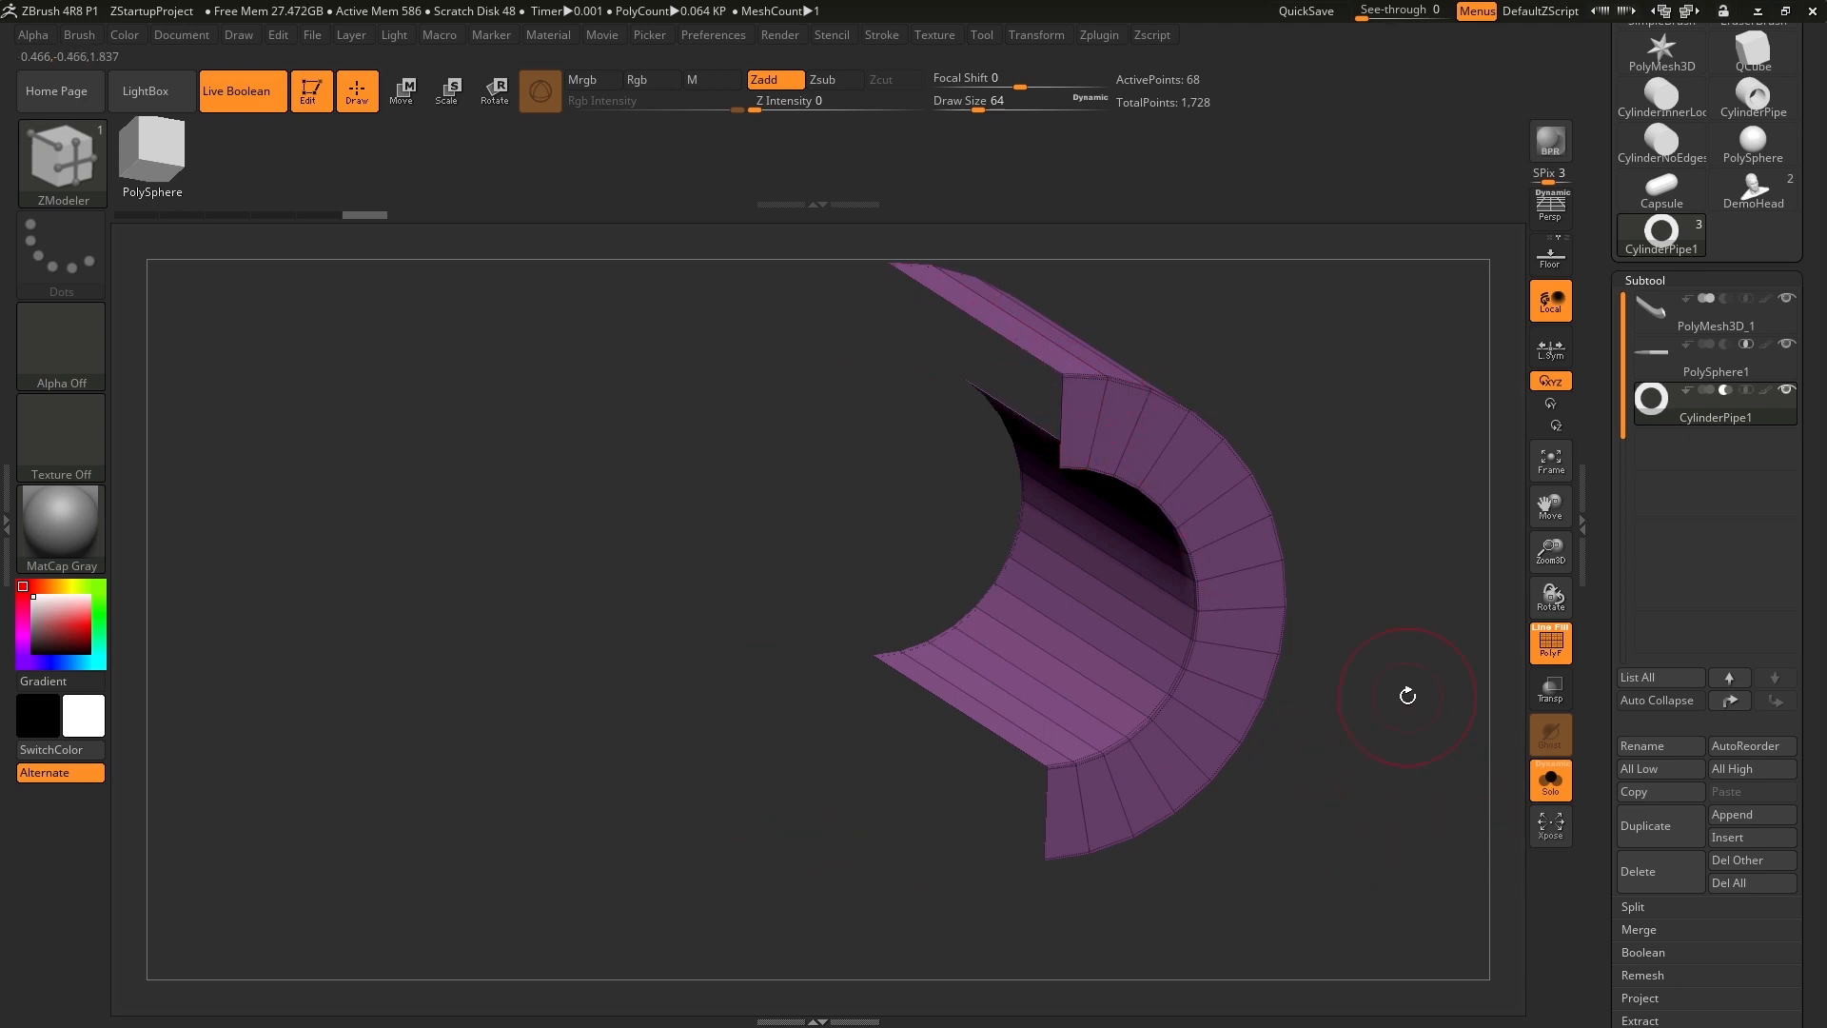
Delete the hidden half of the pipe with Del Hidden.
drag(1607, 367, 1590, 436)
click(1671, 710)
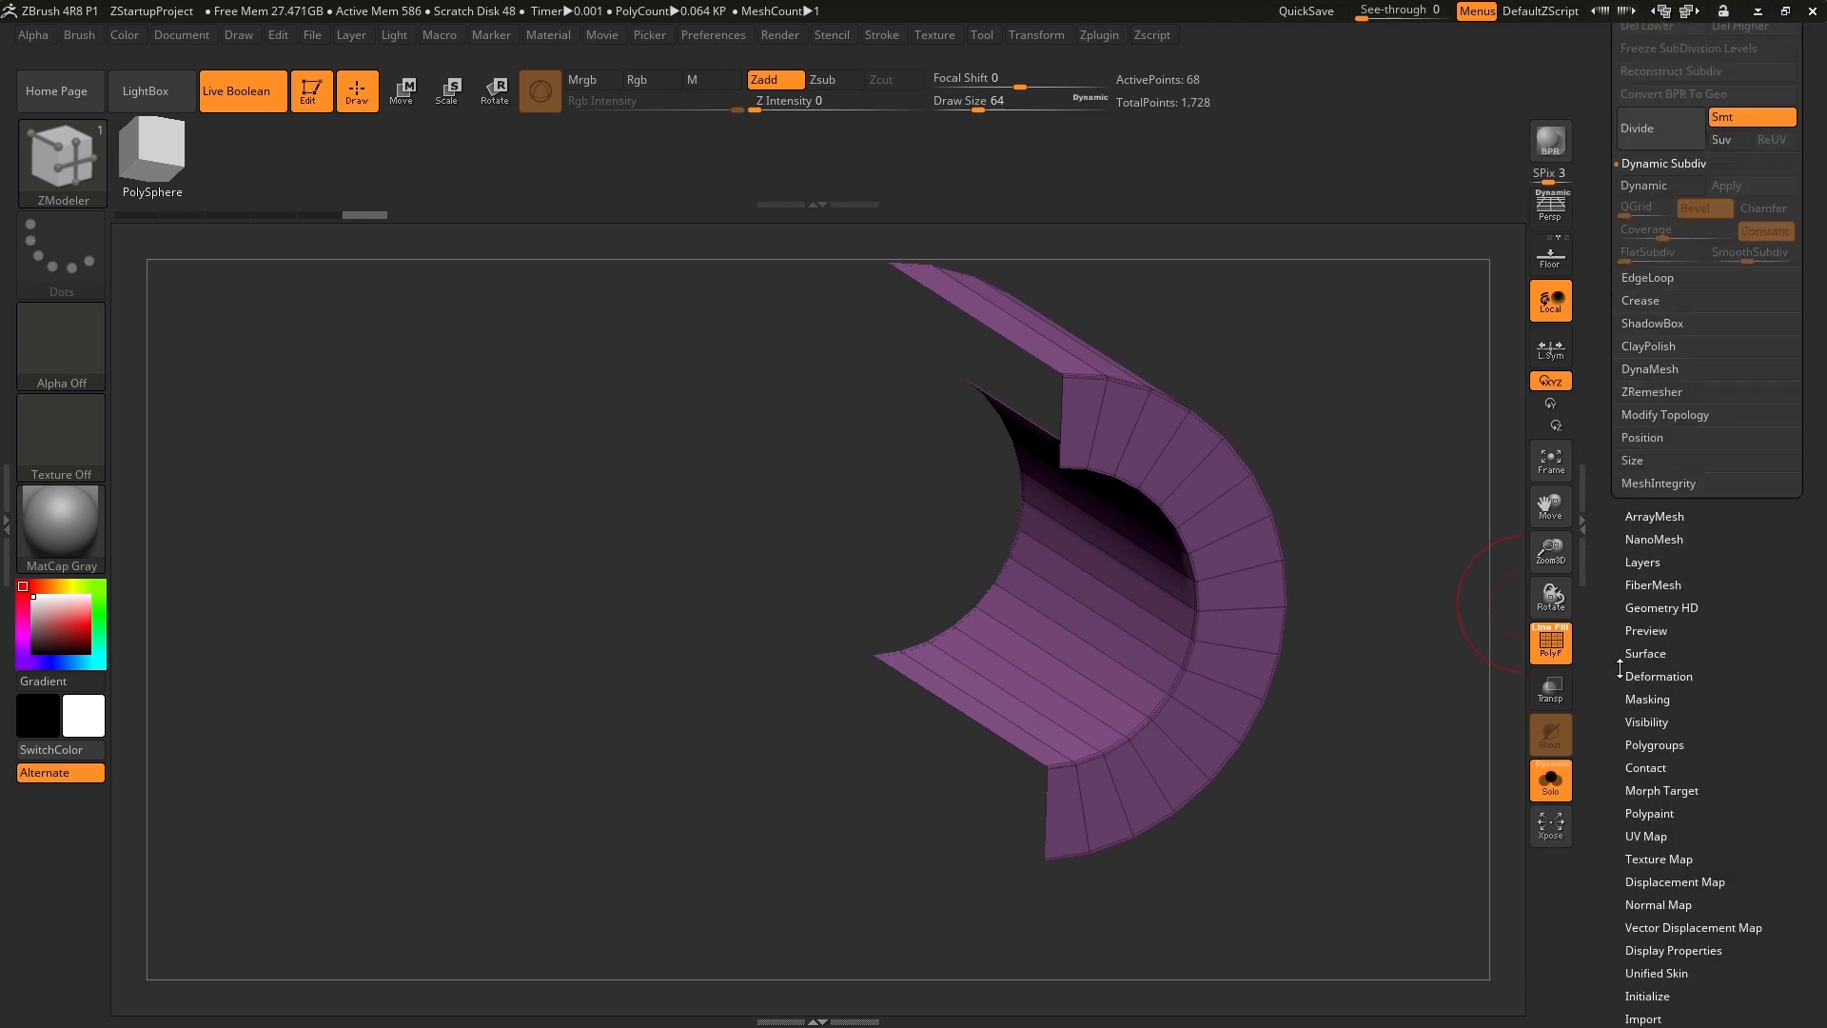
click(1687, 417)
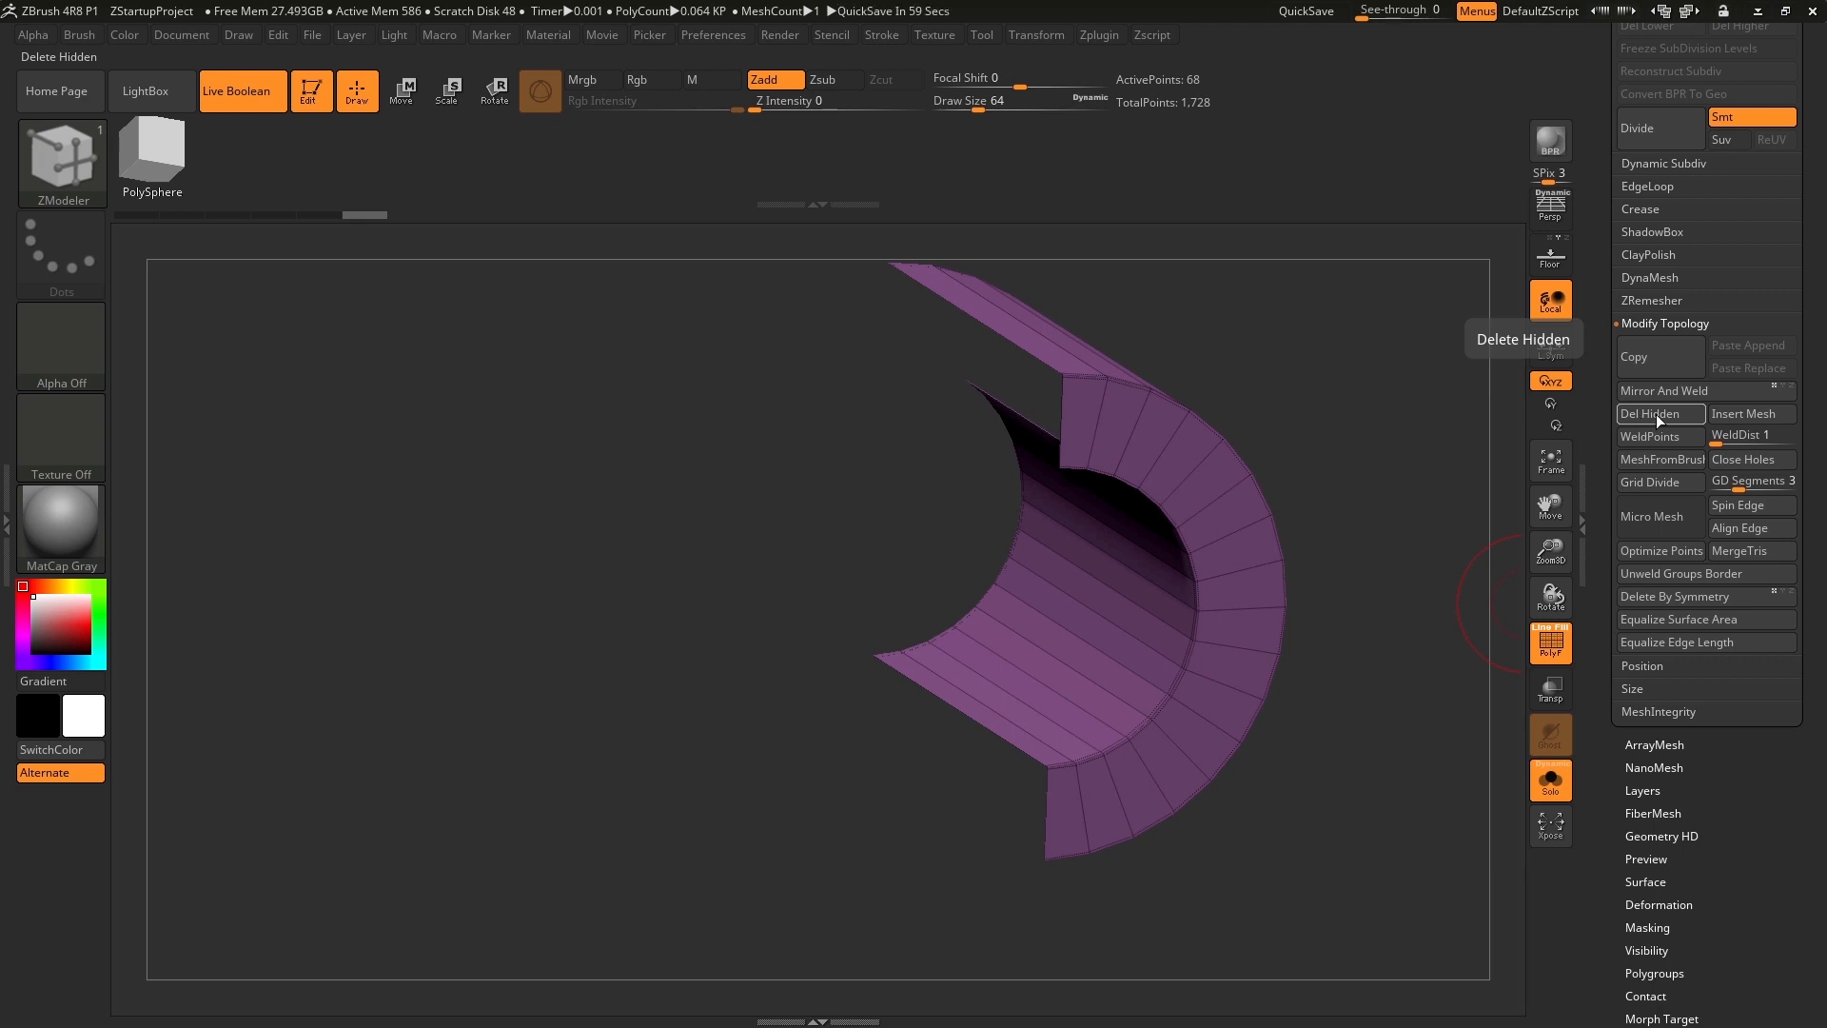
click(1656, 414)
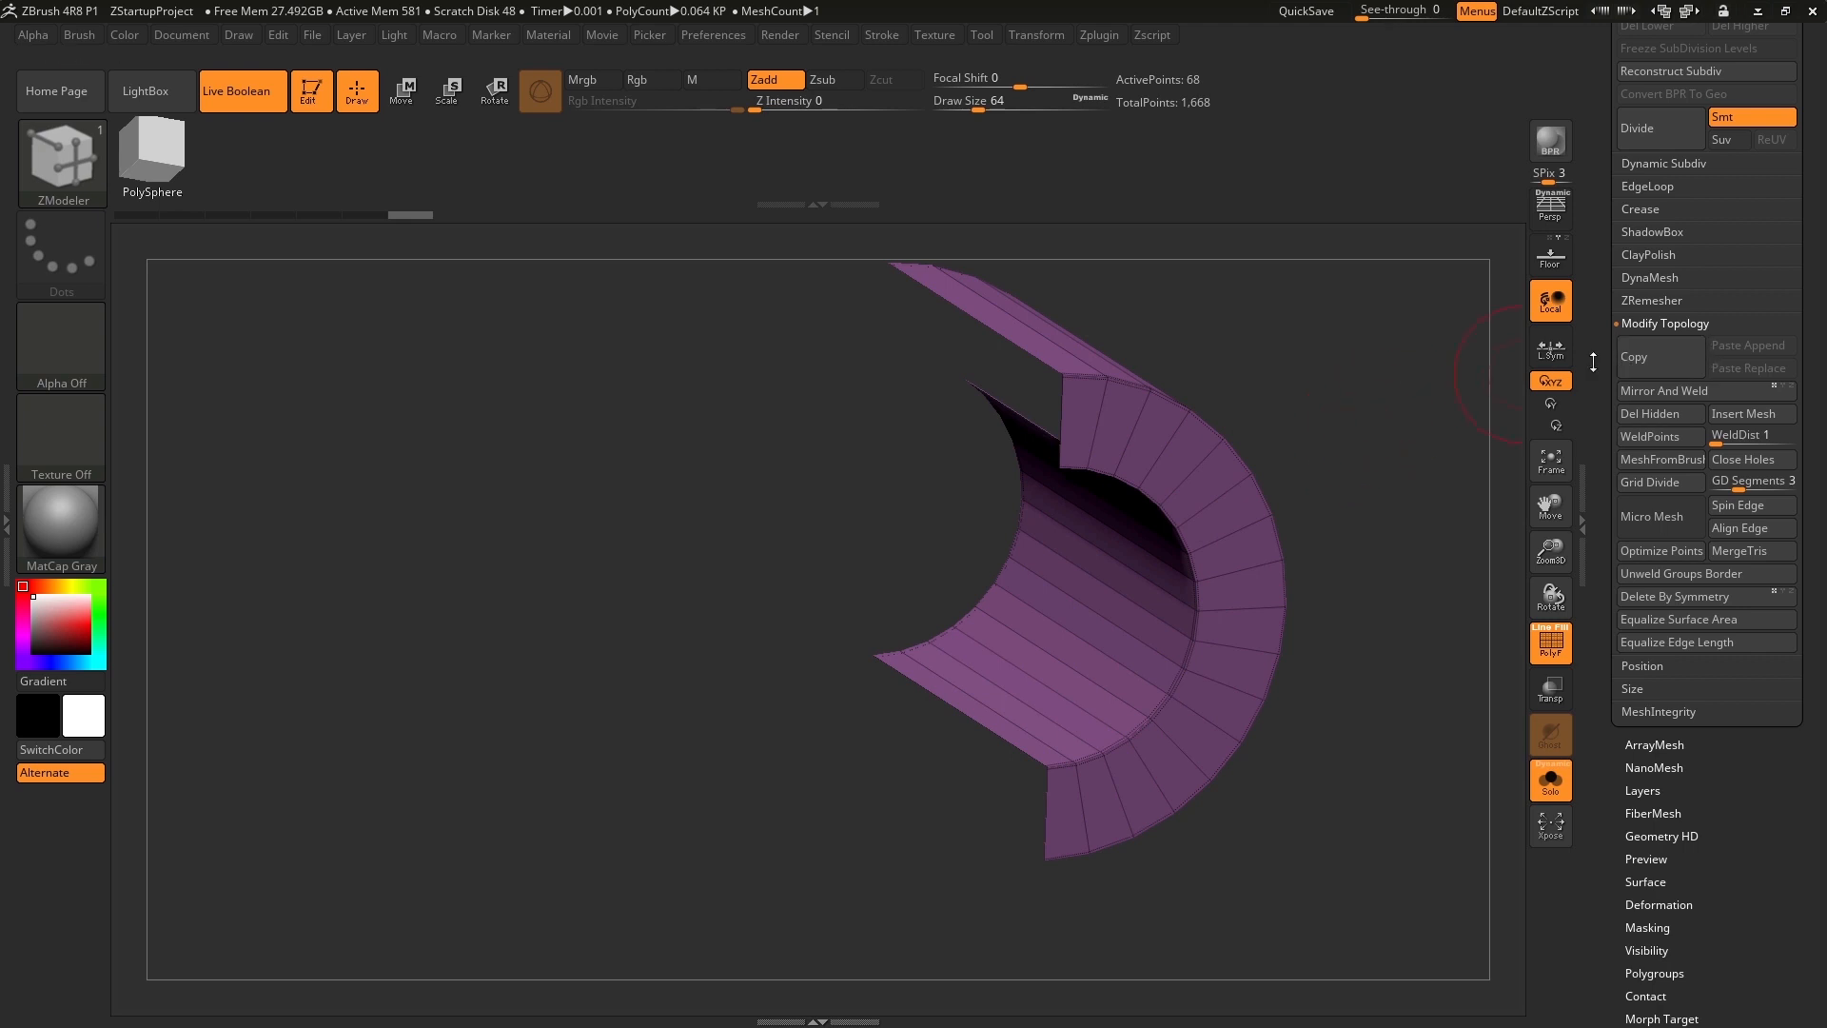
Cap the open cut faces of the half pipe with Close Holes.
drag(1593, 362, 1591, 407)
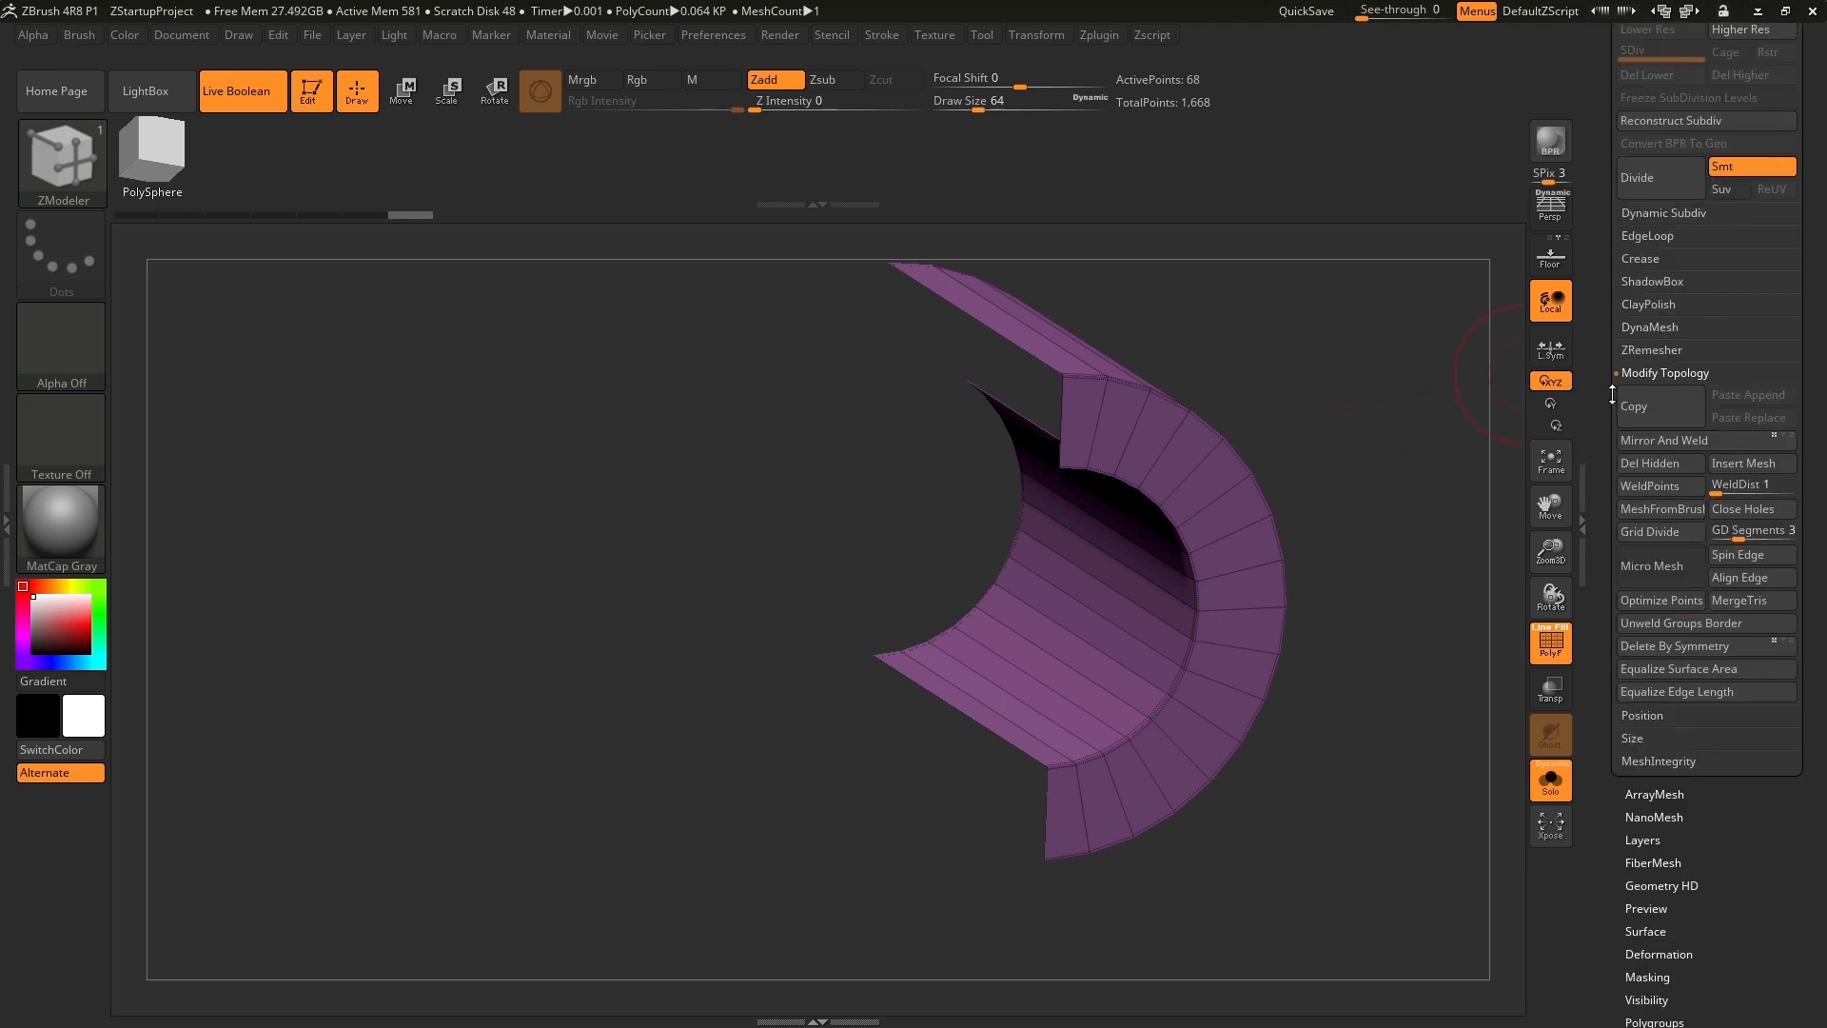
click(1745, 510)
mouse_move(1395, 640)
mouse_down()
mouse_move(1427, 572)
mouse_move(1407, 652)
mouse_move(1353, 641)
mouse_move(1382, 621)
mouse_up()
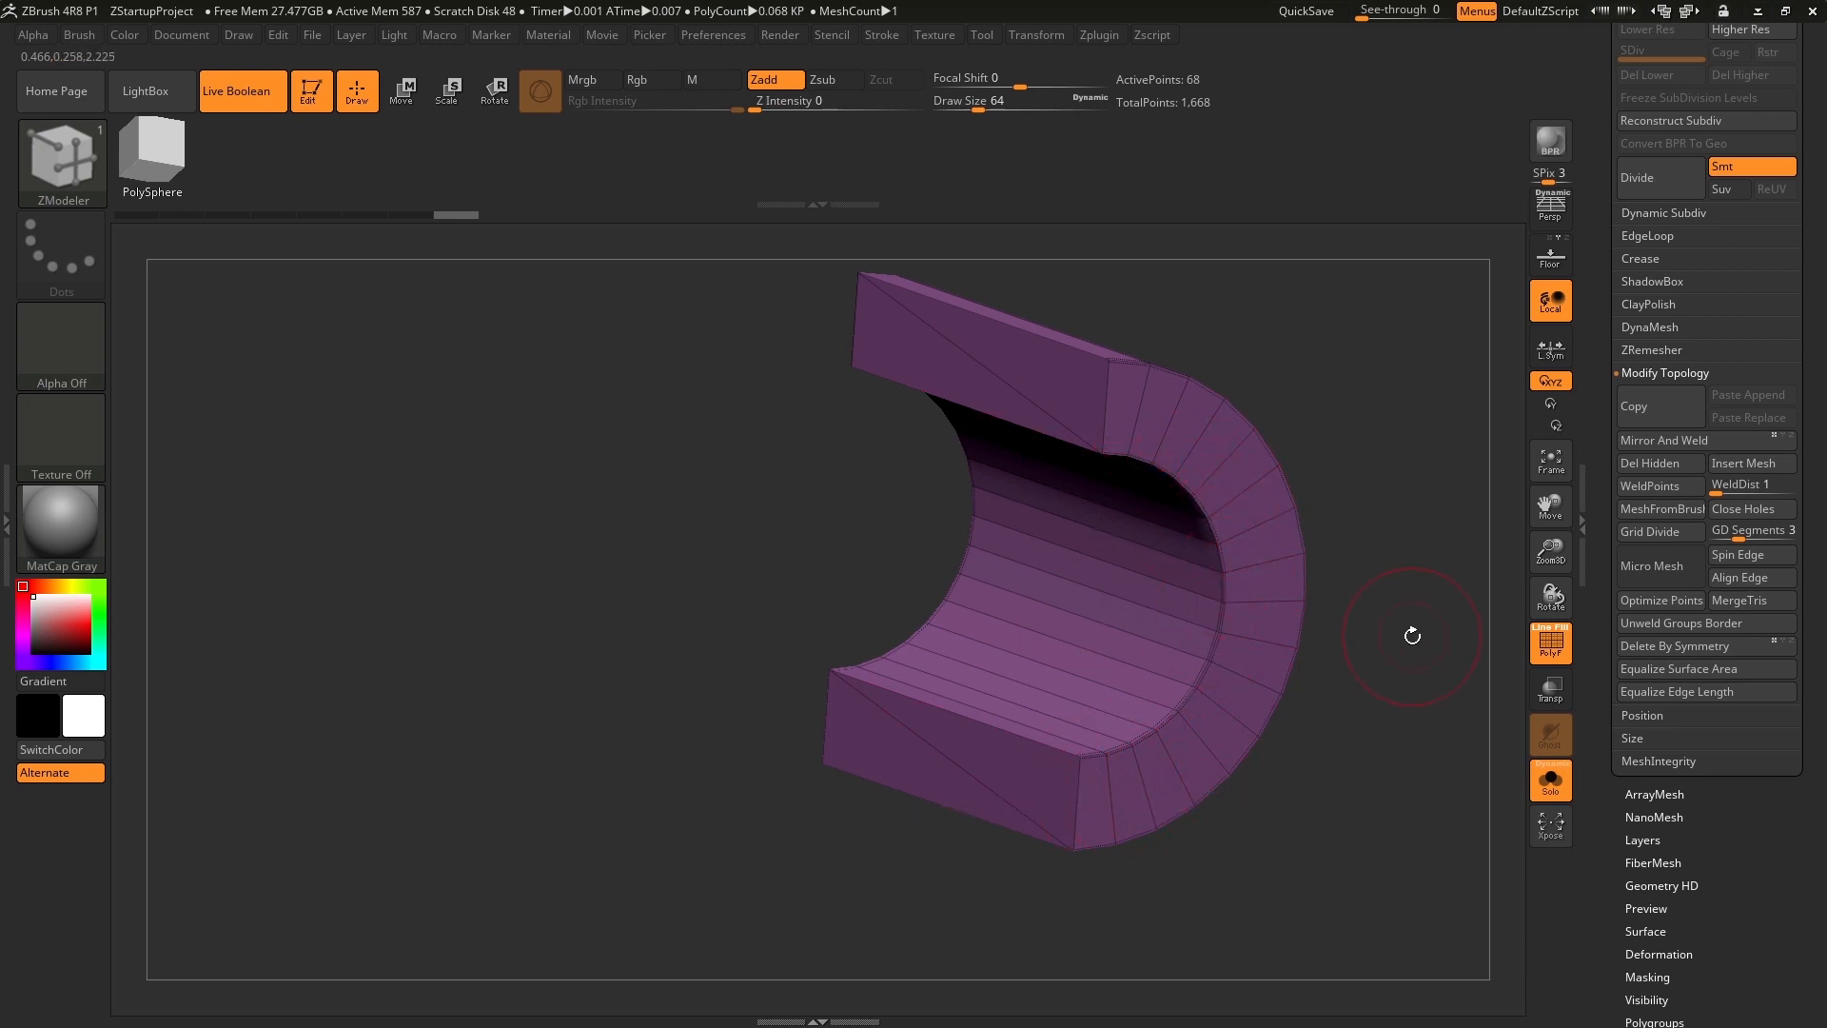
Turn on Dynamic Subdiv for the half pipe and inspect its smoothed ends from several angles.
click(1668, 212)
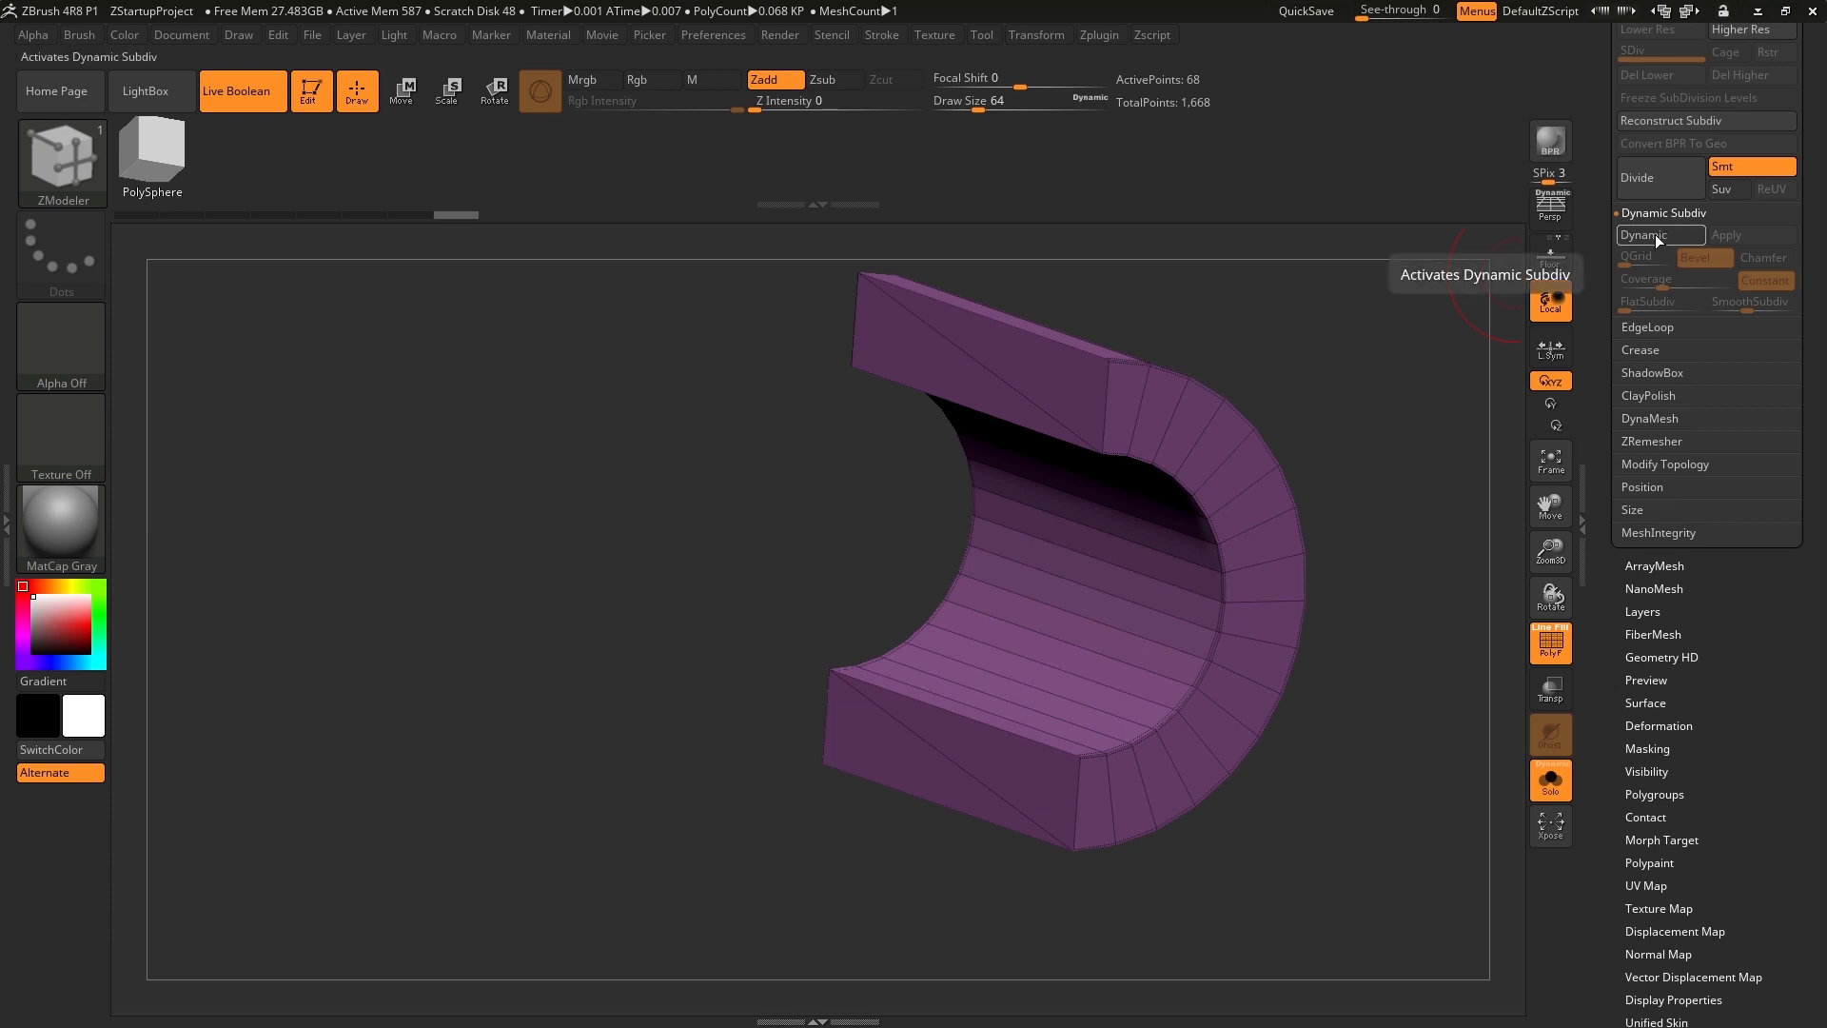
click(1657, 237)
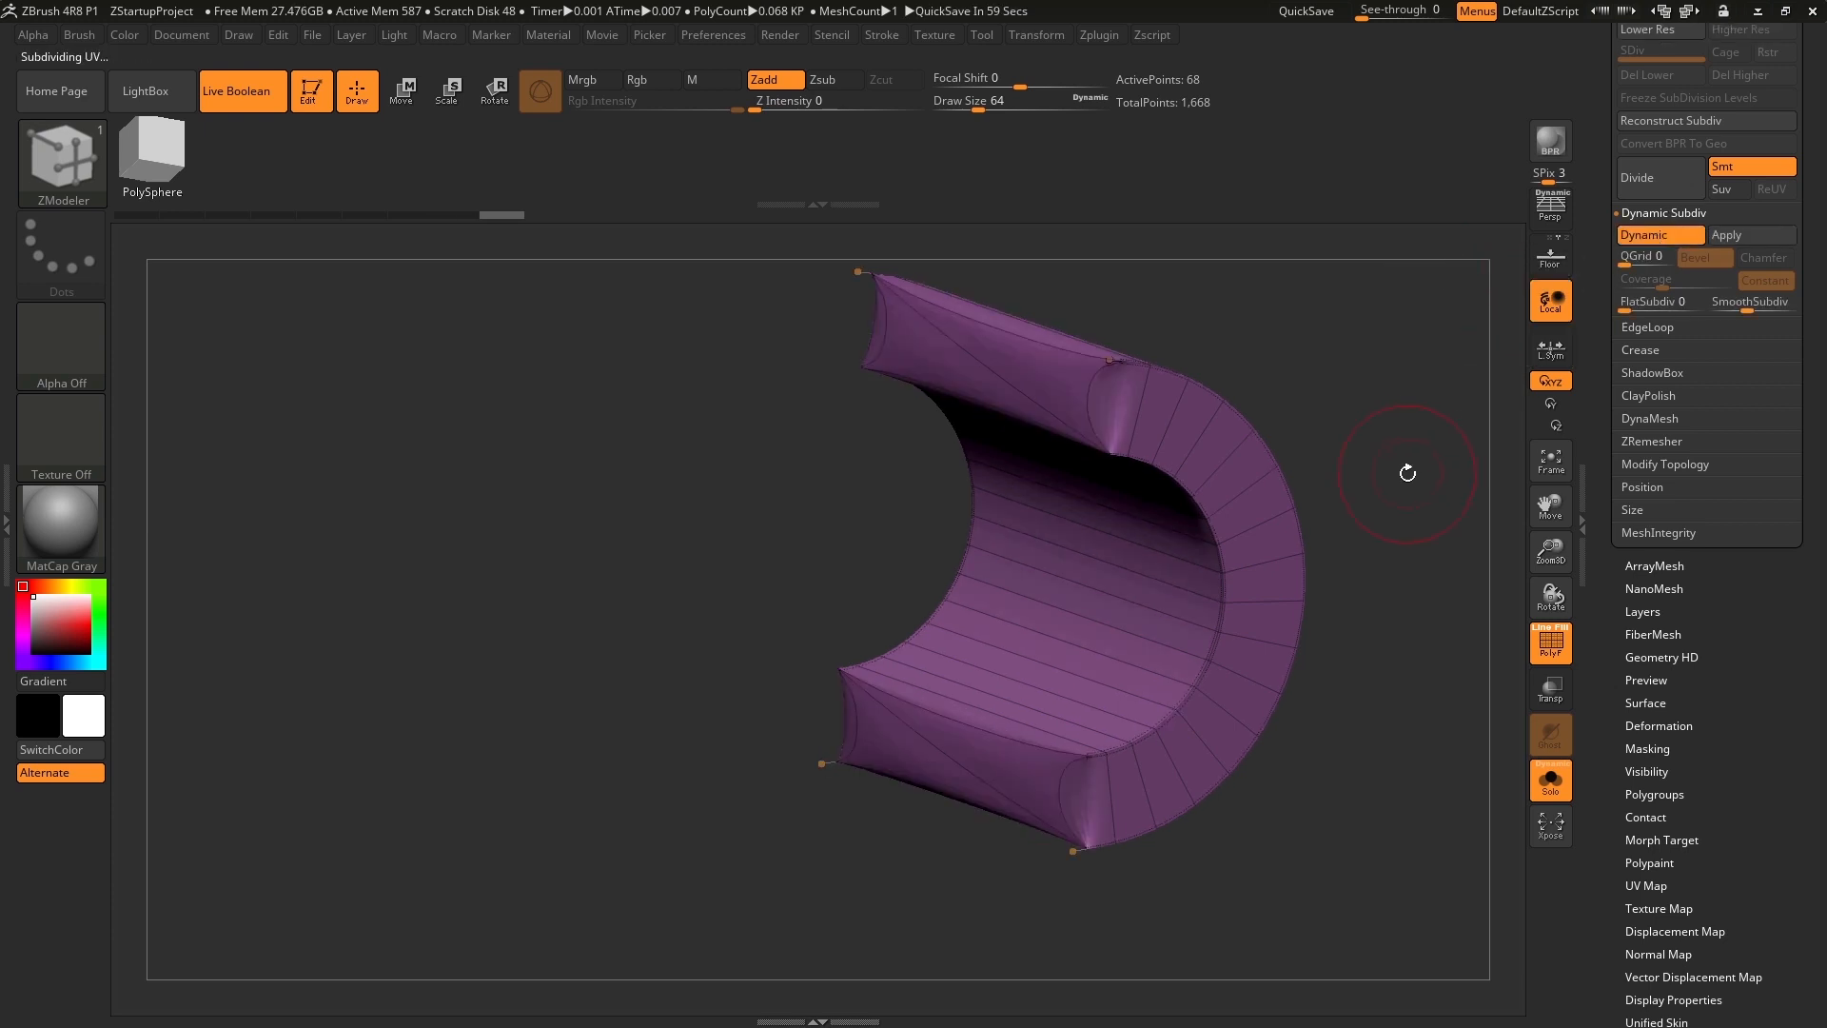
drag(1411, 507, 1384, 506)
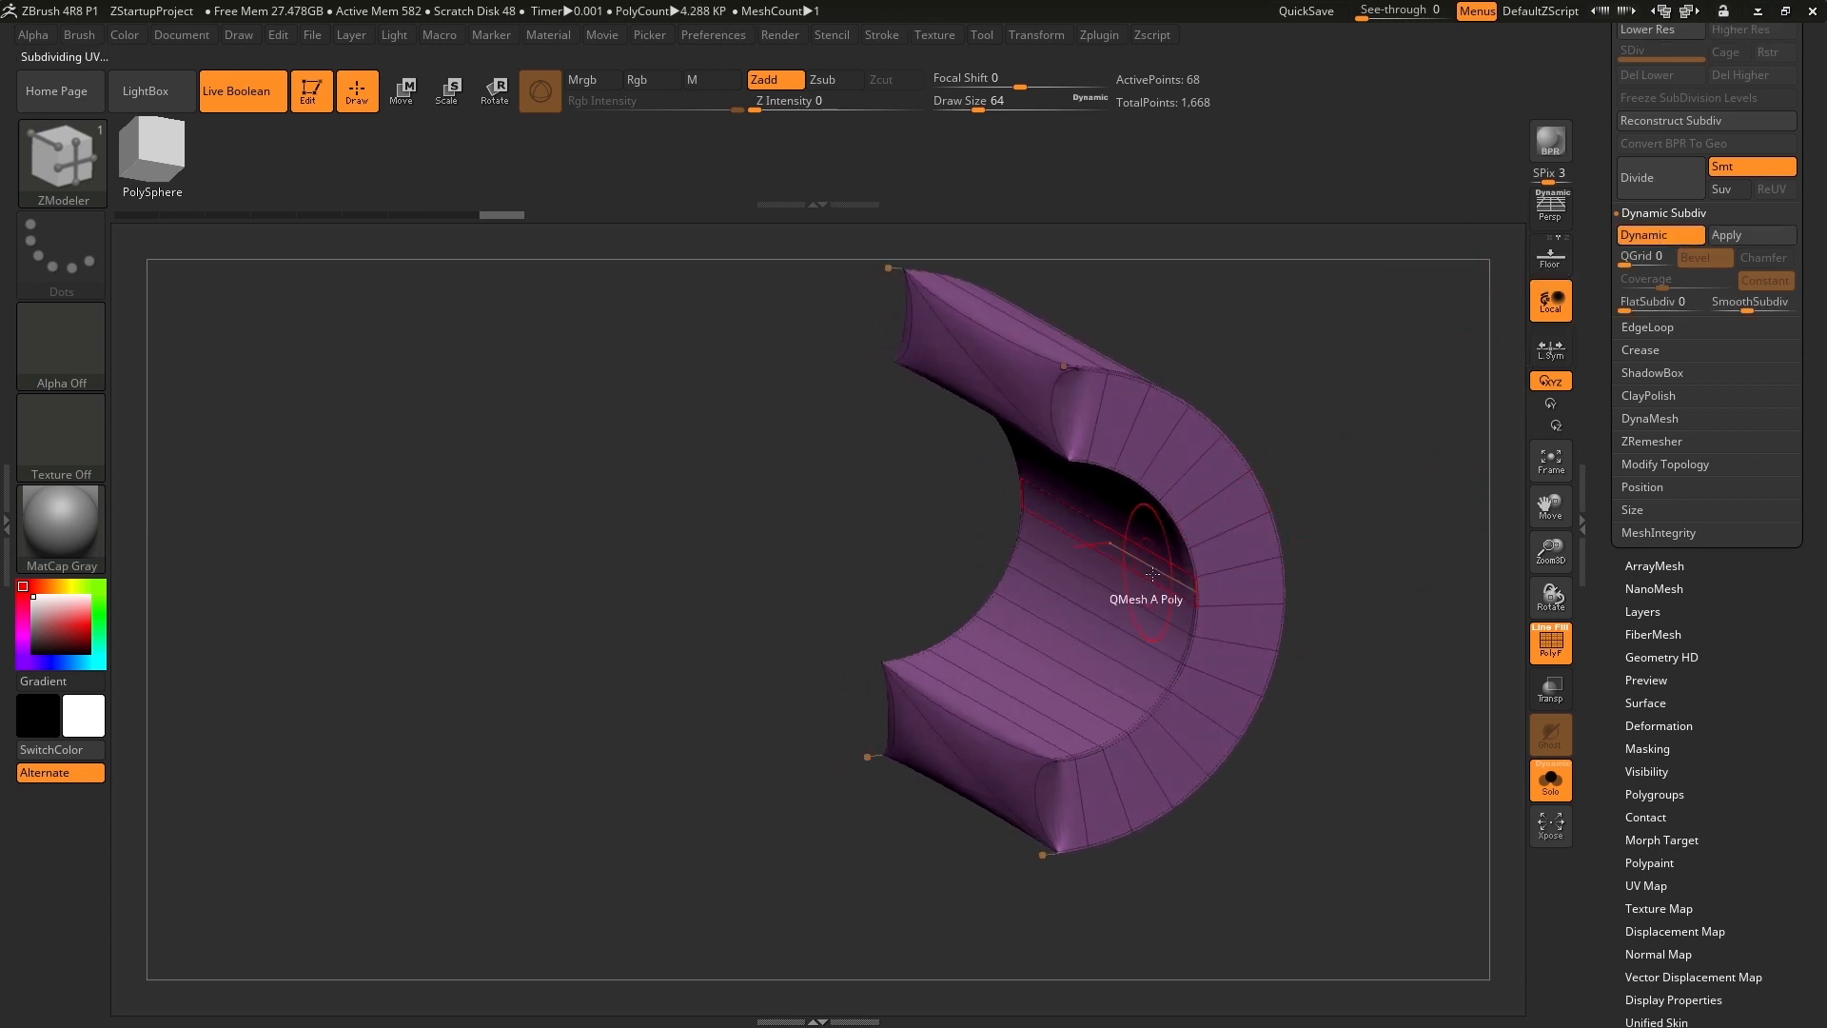
drag(1357, 591, 1406, 575)
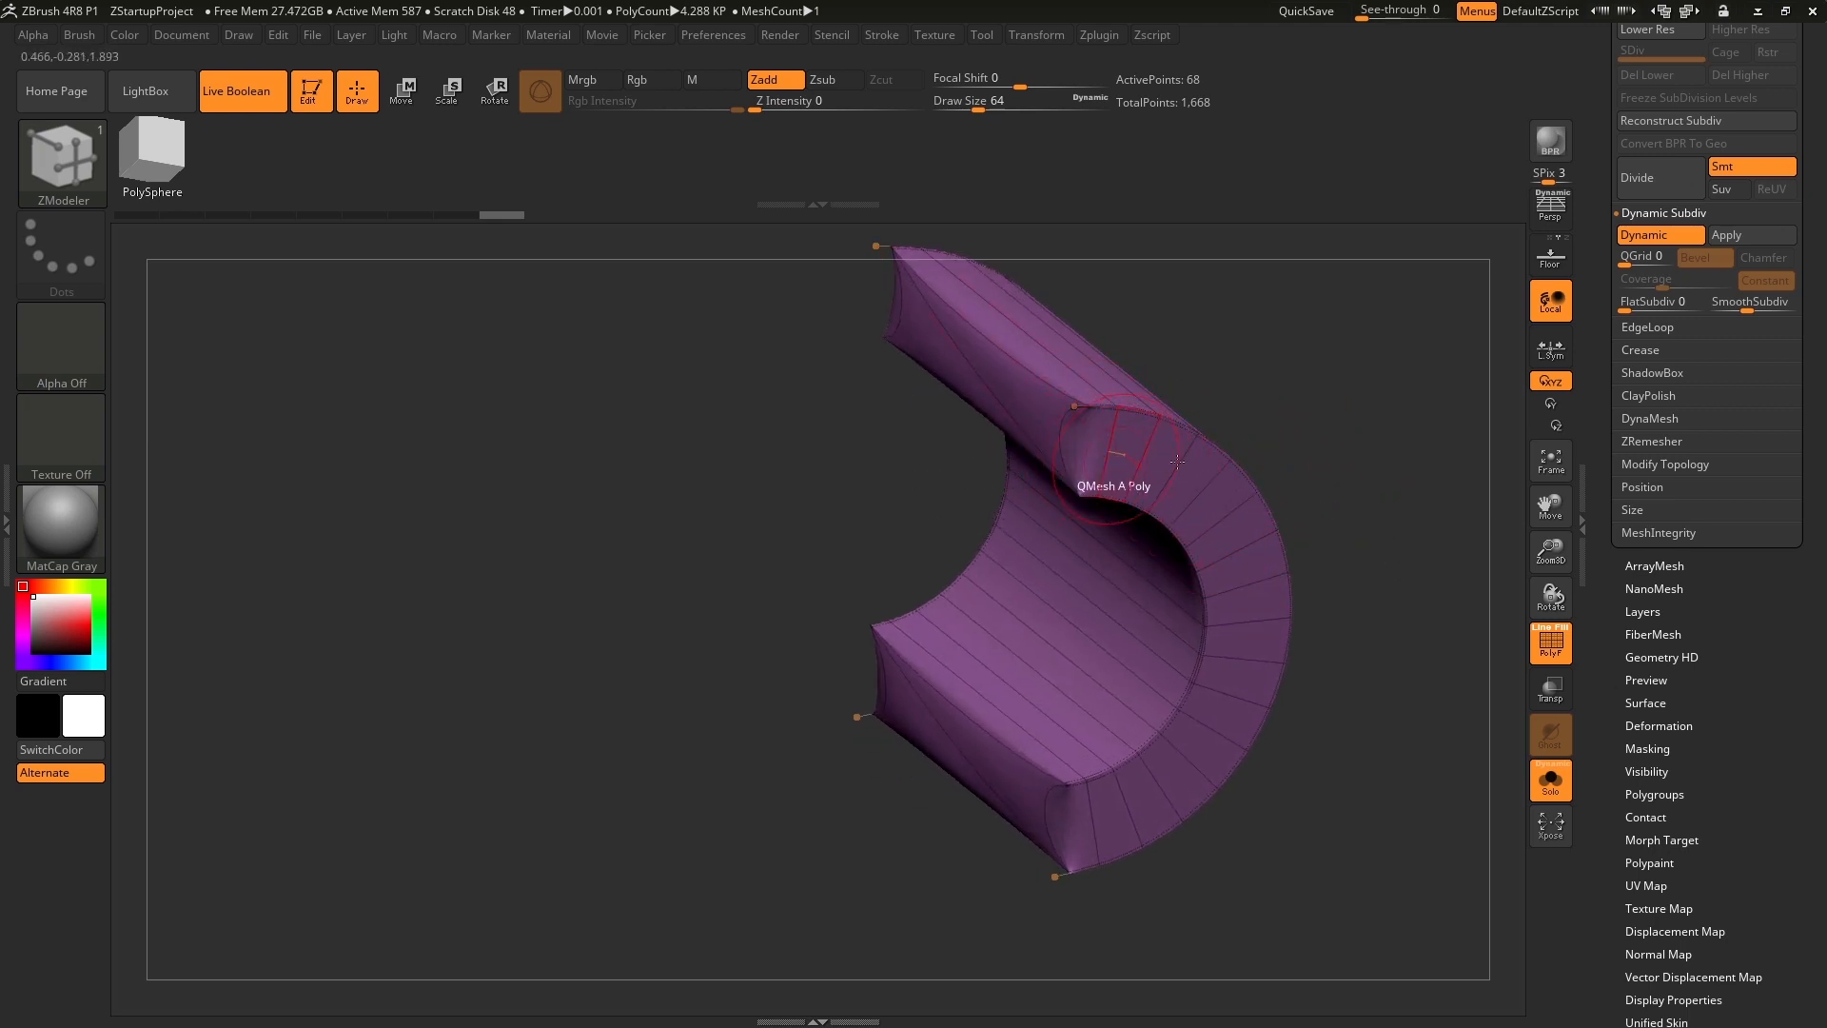
mouse_move(1296, 430)
mouse_down()
mouse_move(1349, 413)
mouse_move(1381, 366)
mouse_move(1302, 409)
mouse_up()
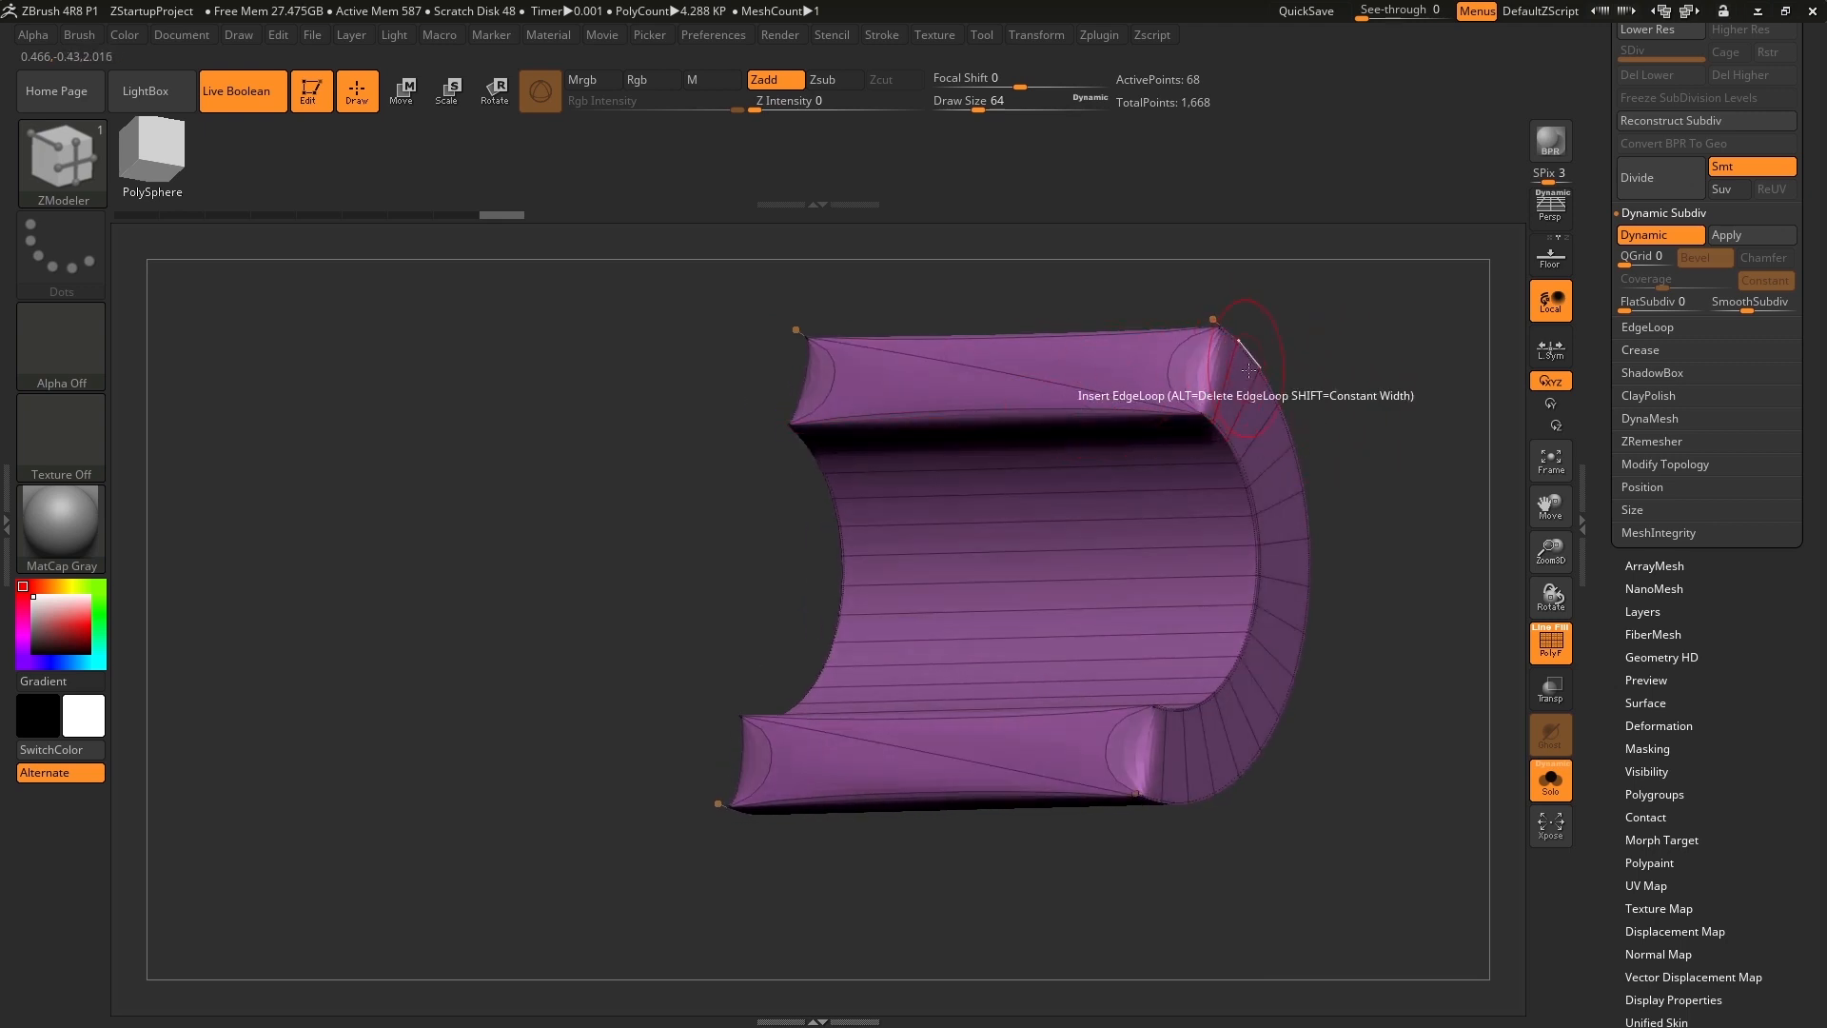
drag(1405, 325, 1366, 381)
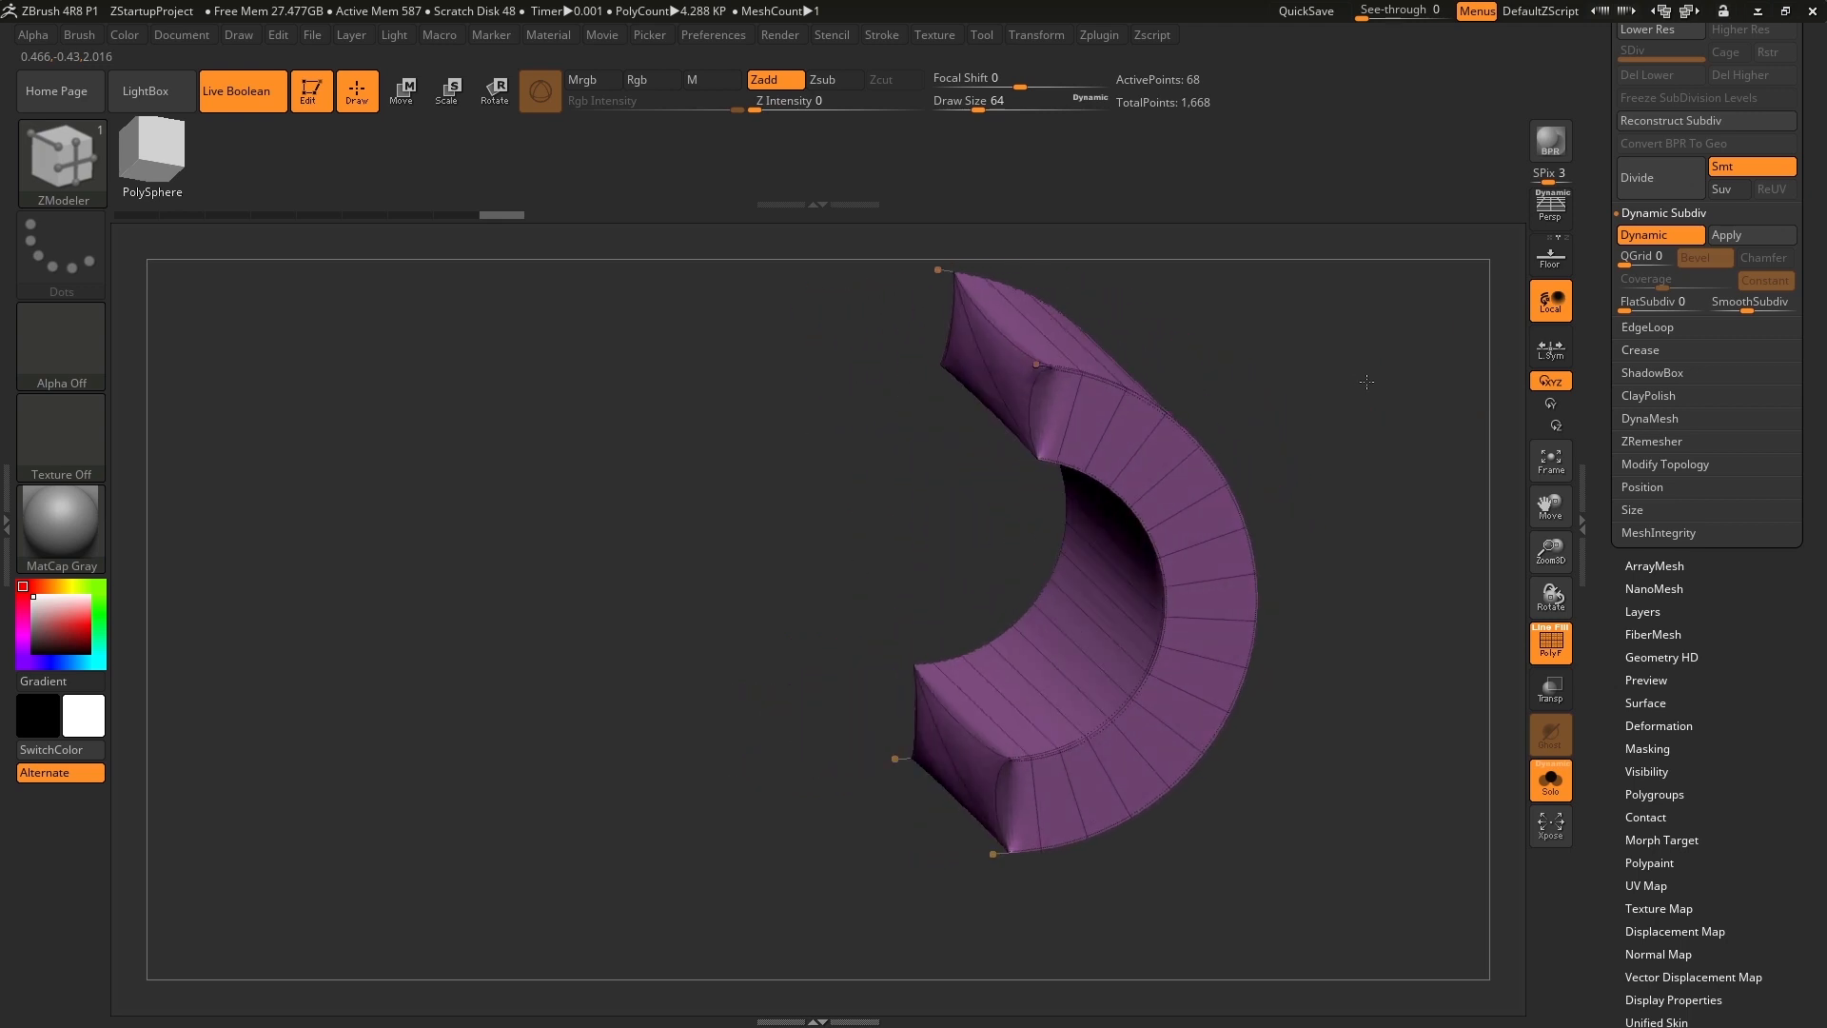
Crease the hard edges of the half pipe and check its sharpened ends from an angle and from the front.
drag(1614, 84, 1613, 154)
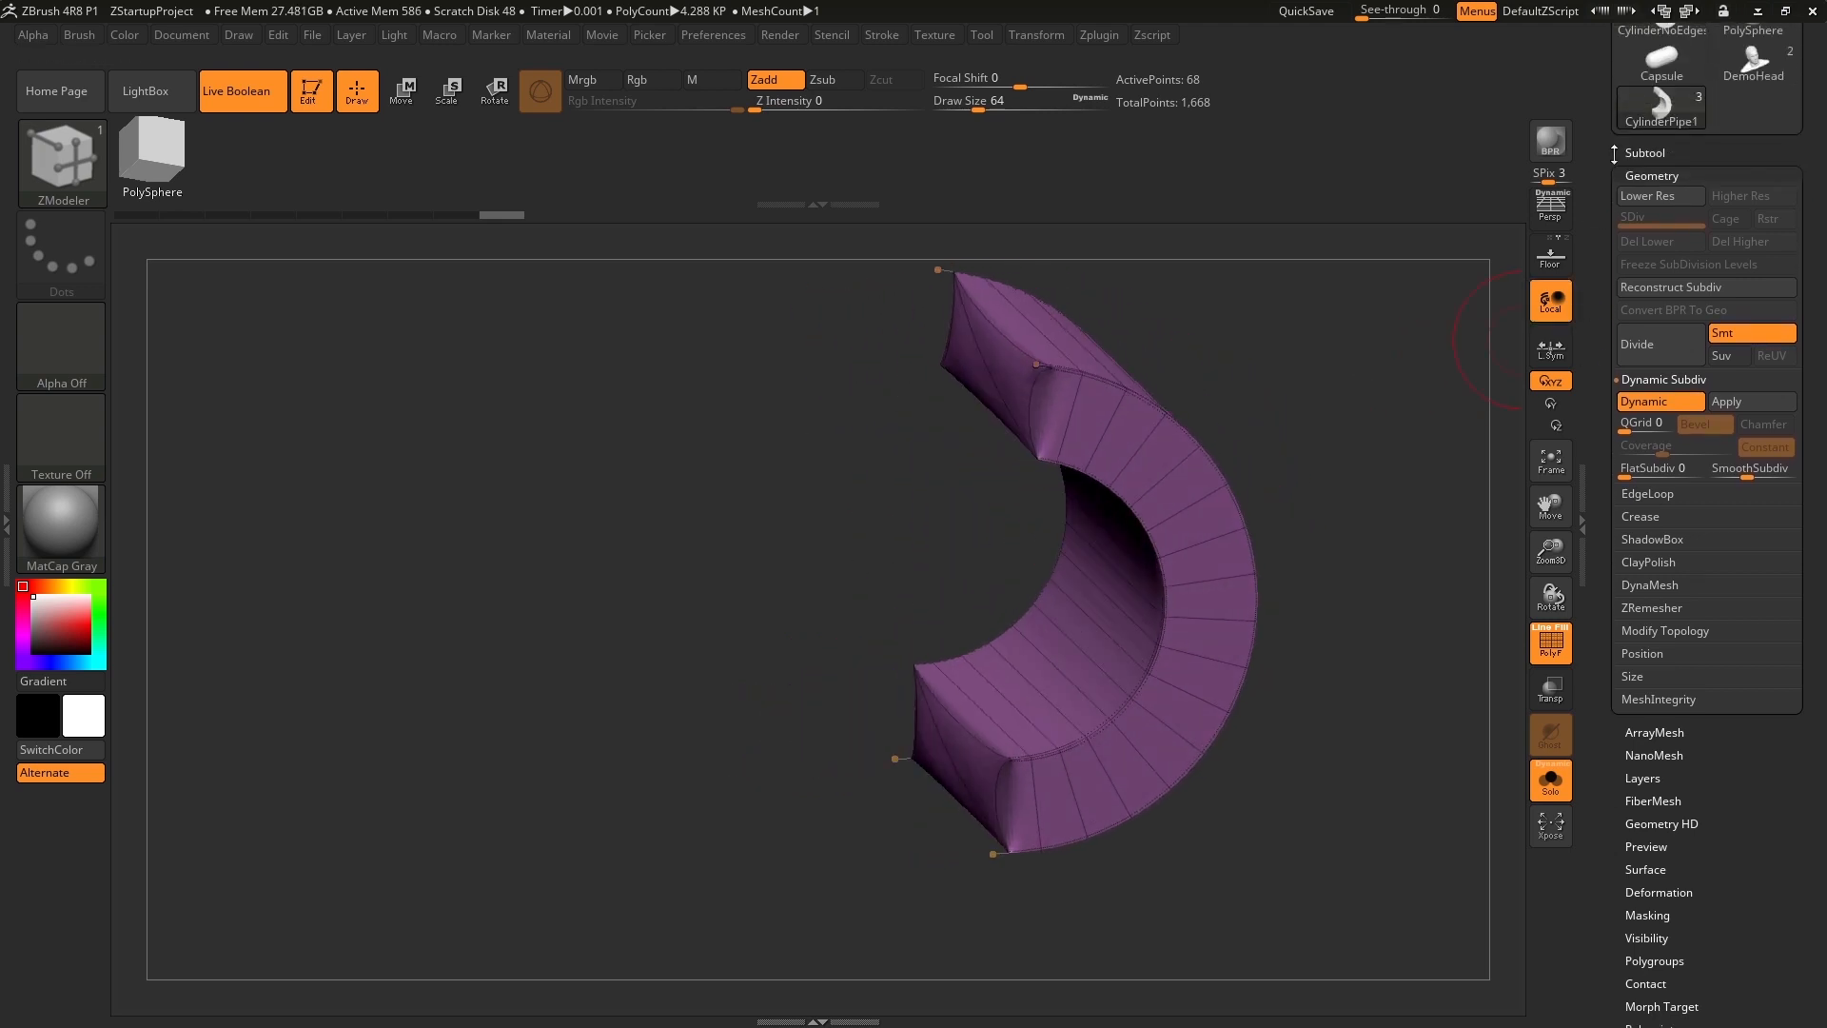
click(1657, 518)
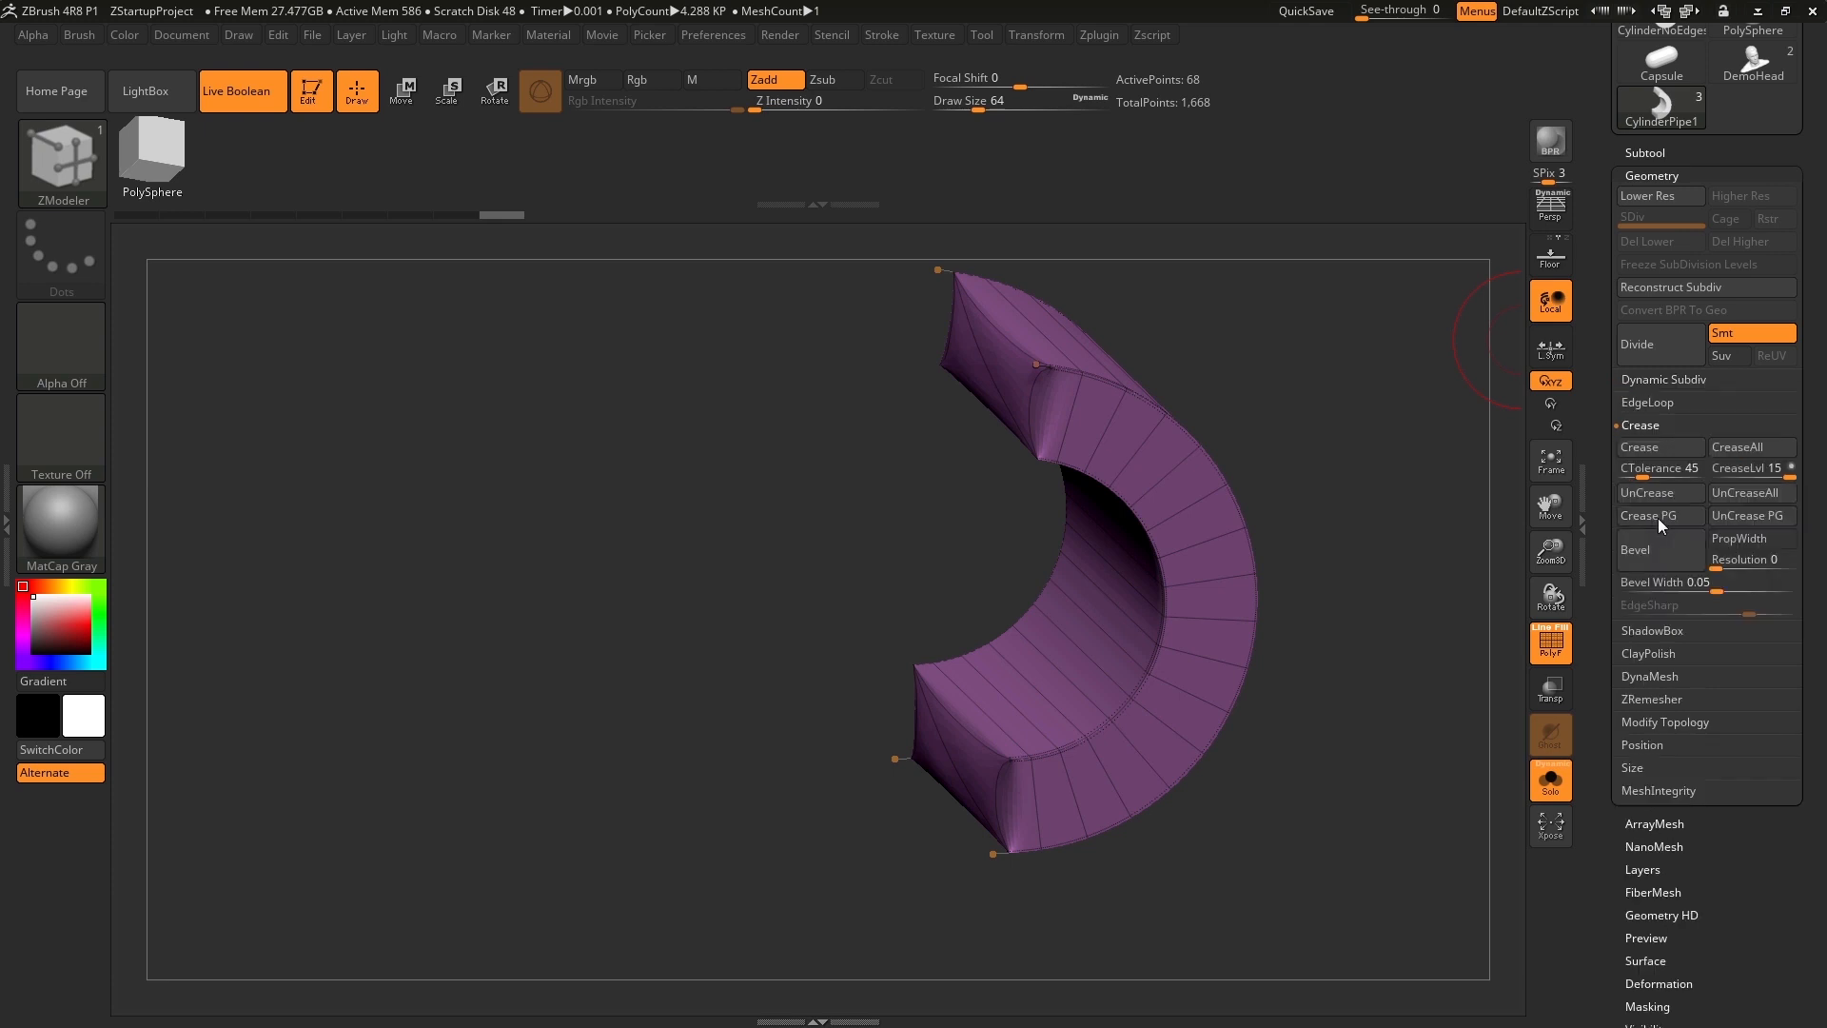
click(1647, 450)
drag(1389, 581, 1395, 502)
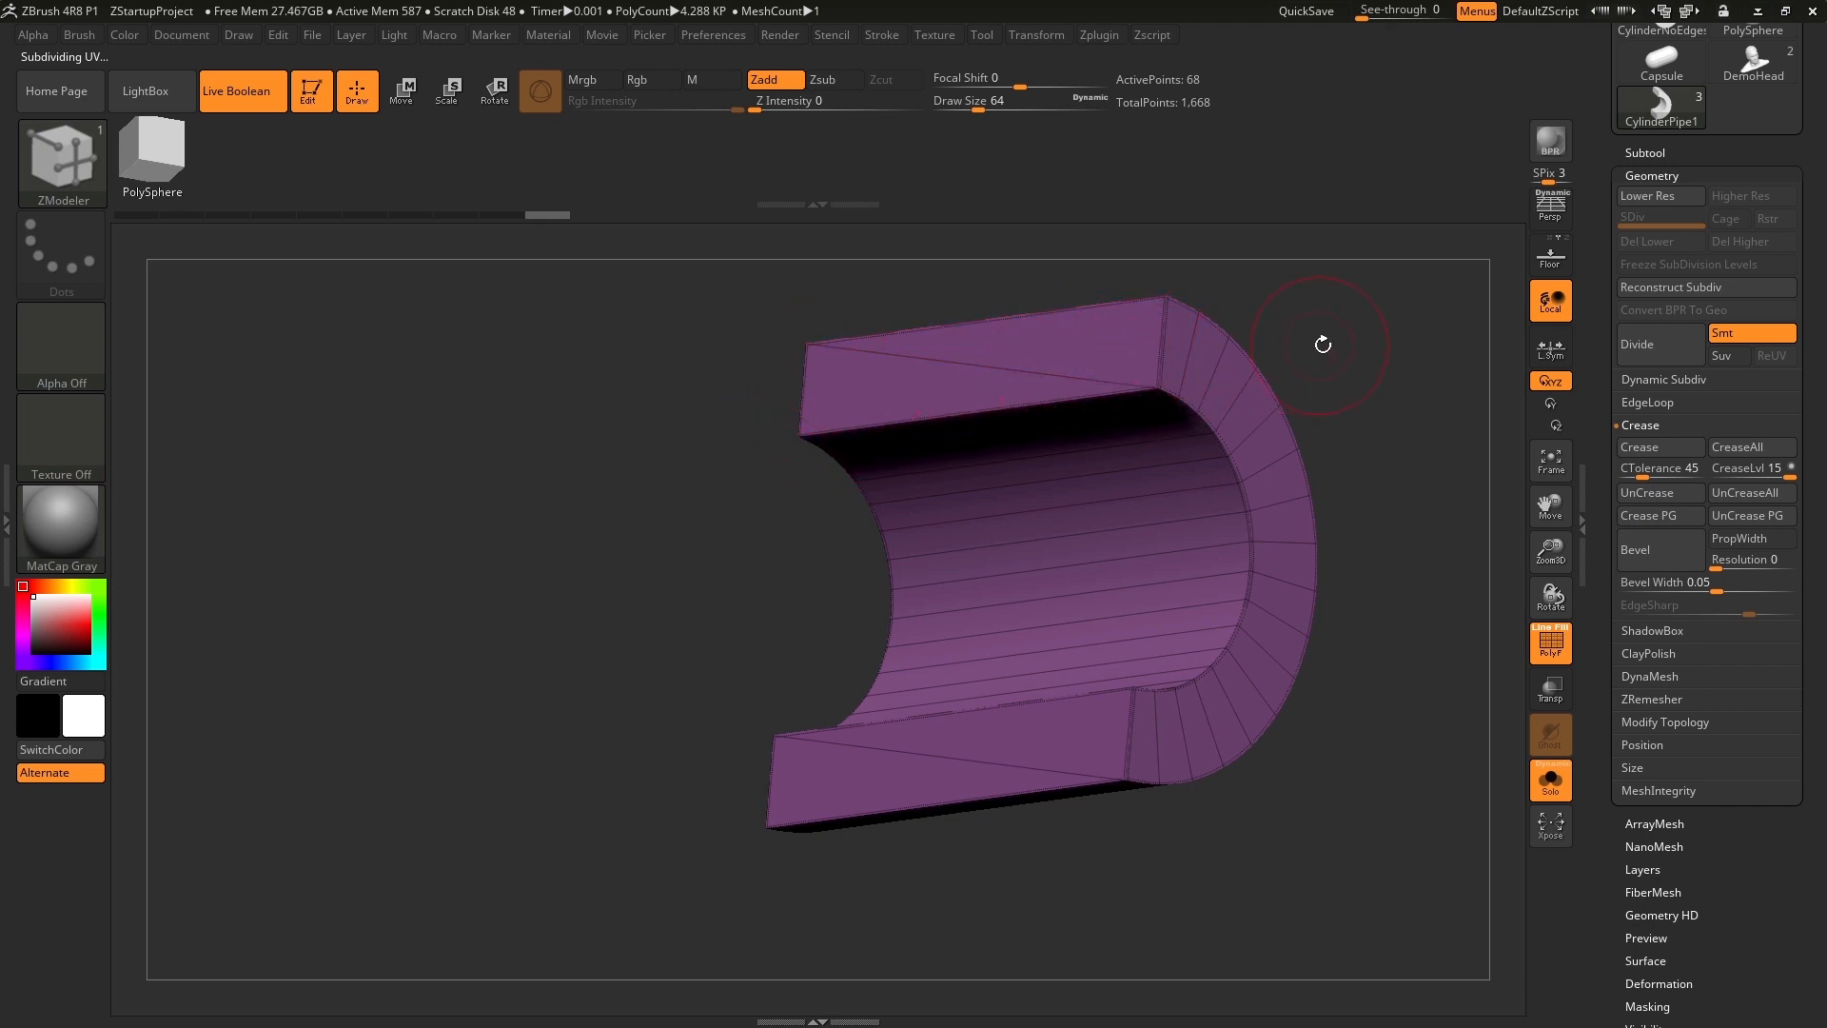
drag(1448, 368, 1405, 422)
drag(1333, 473, 1409, 472)
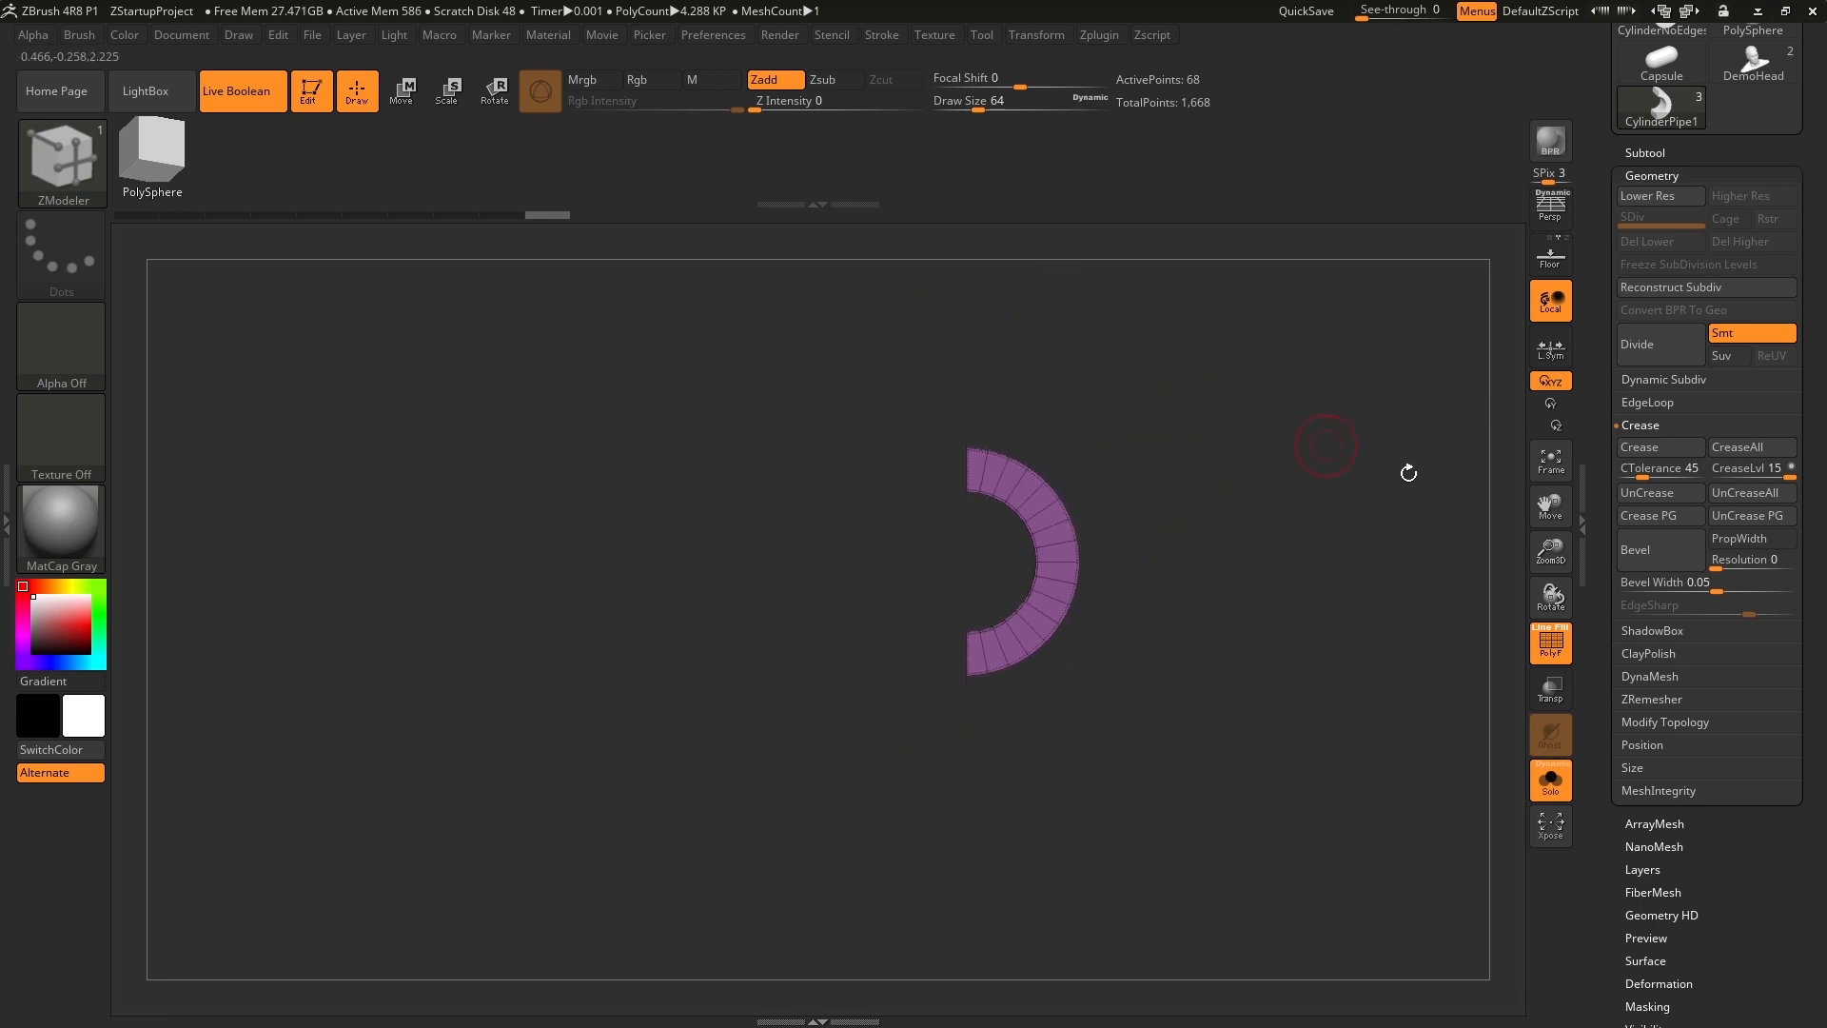
Turn off Solo mode and the PolyFrame display to show the whole blade with its rounded end.
scroll(1603, 485, up, 5)
click(1551, 780)
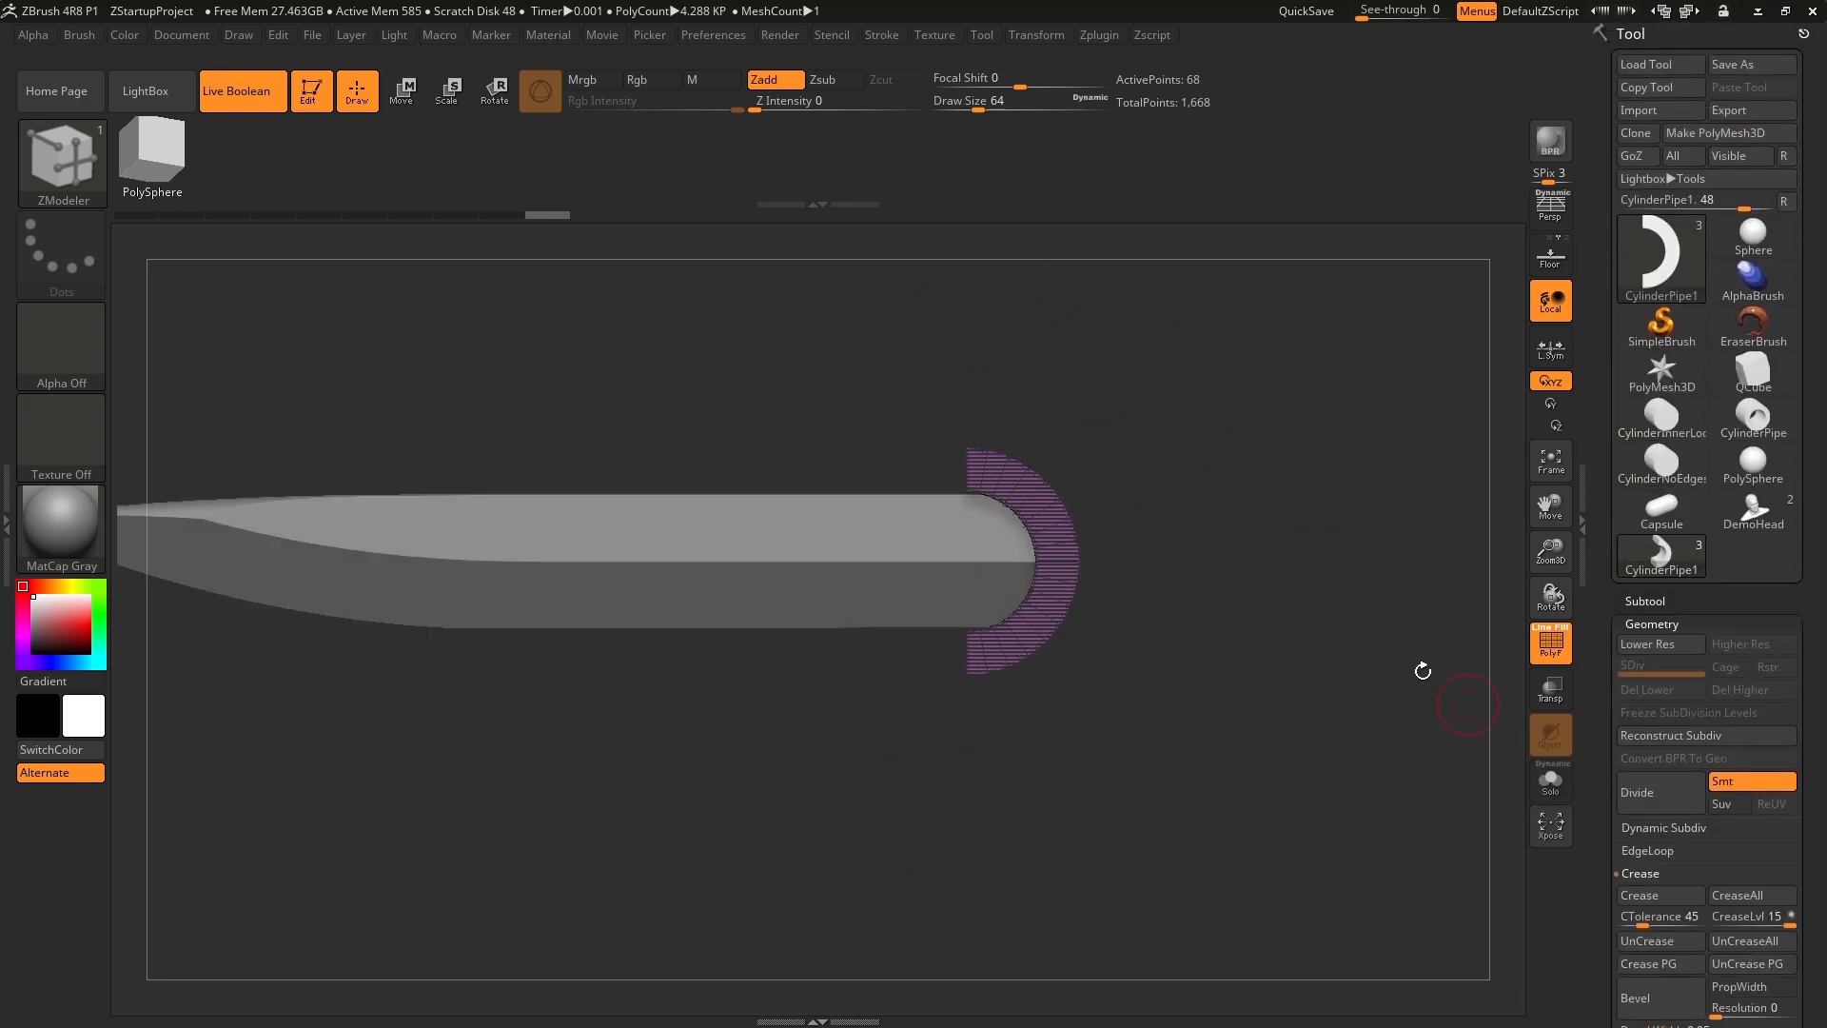
drag(1342, 558, 1337, 495)
click(1551, 645)
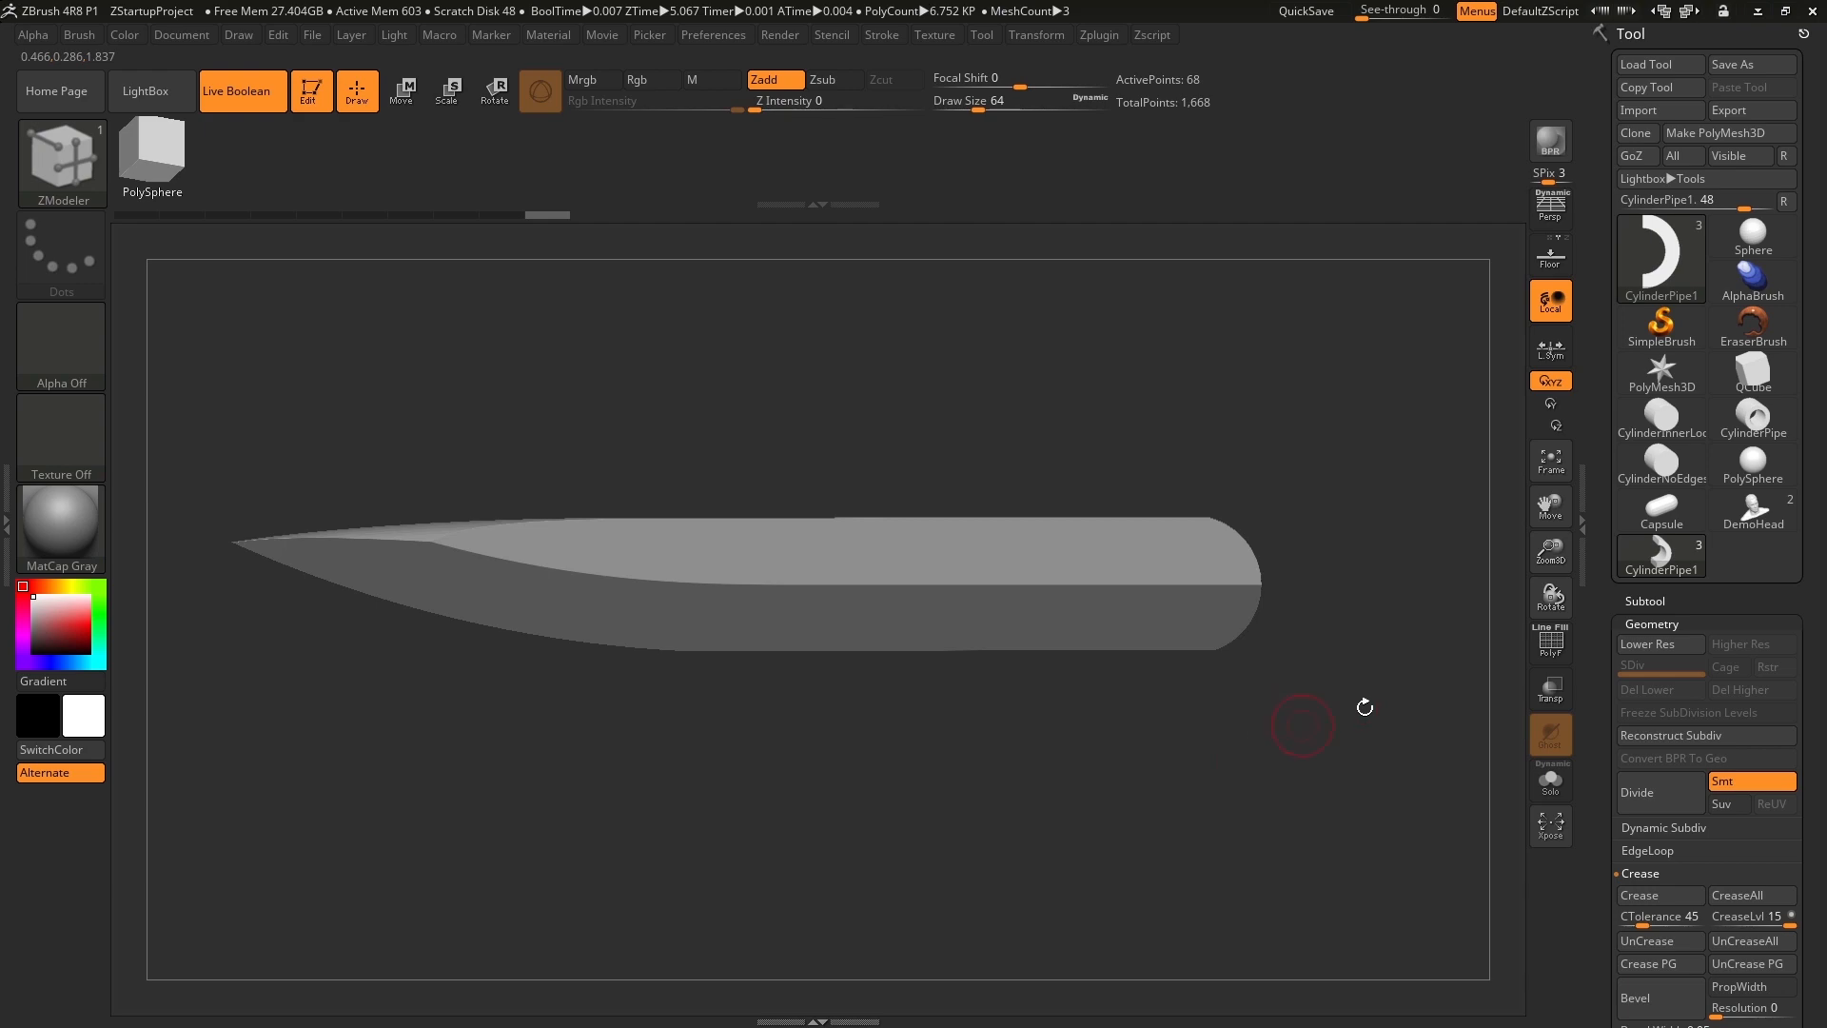
Append a solid cylinder as a new subtool to the blade model.
click(1659, 597)
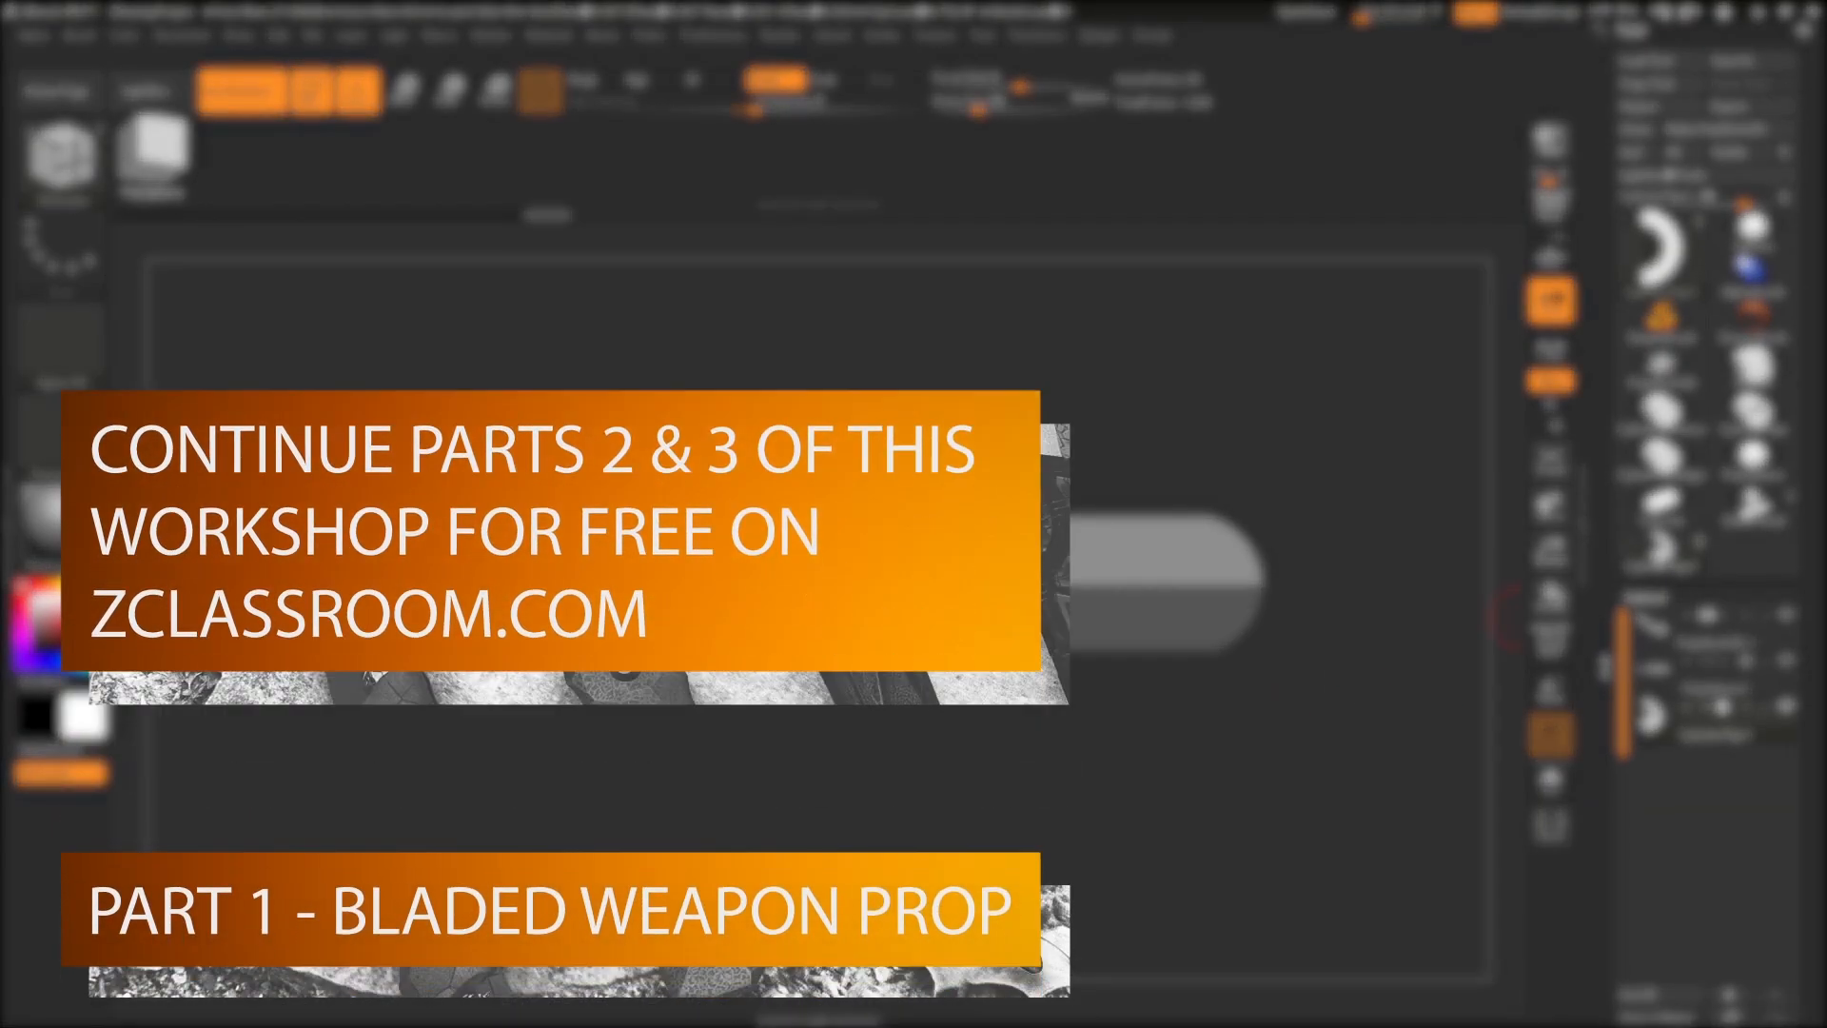
drag(1599, 676, 1601, 472)
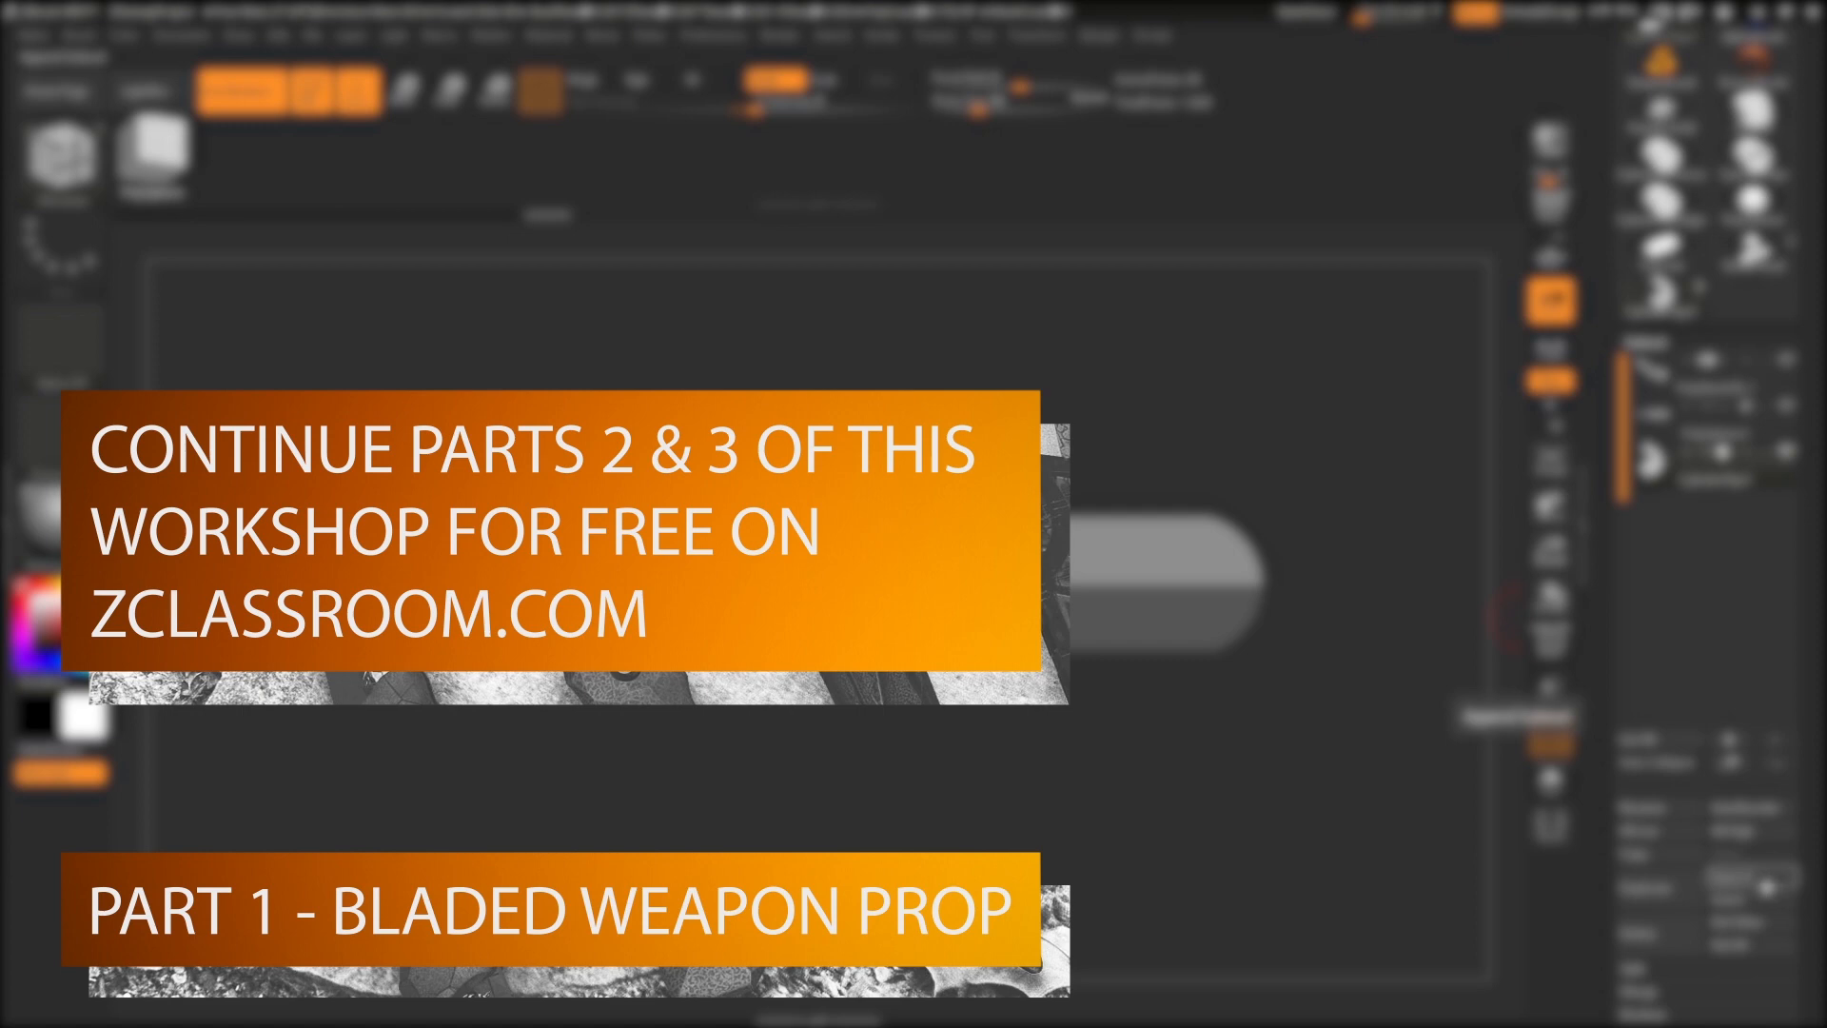
click(1764, 883)
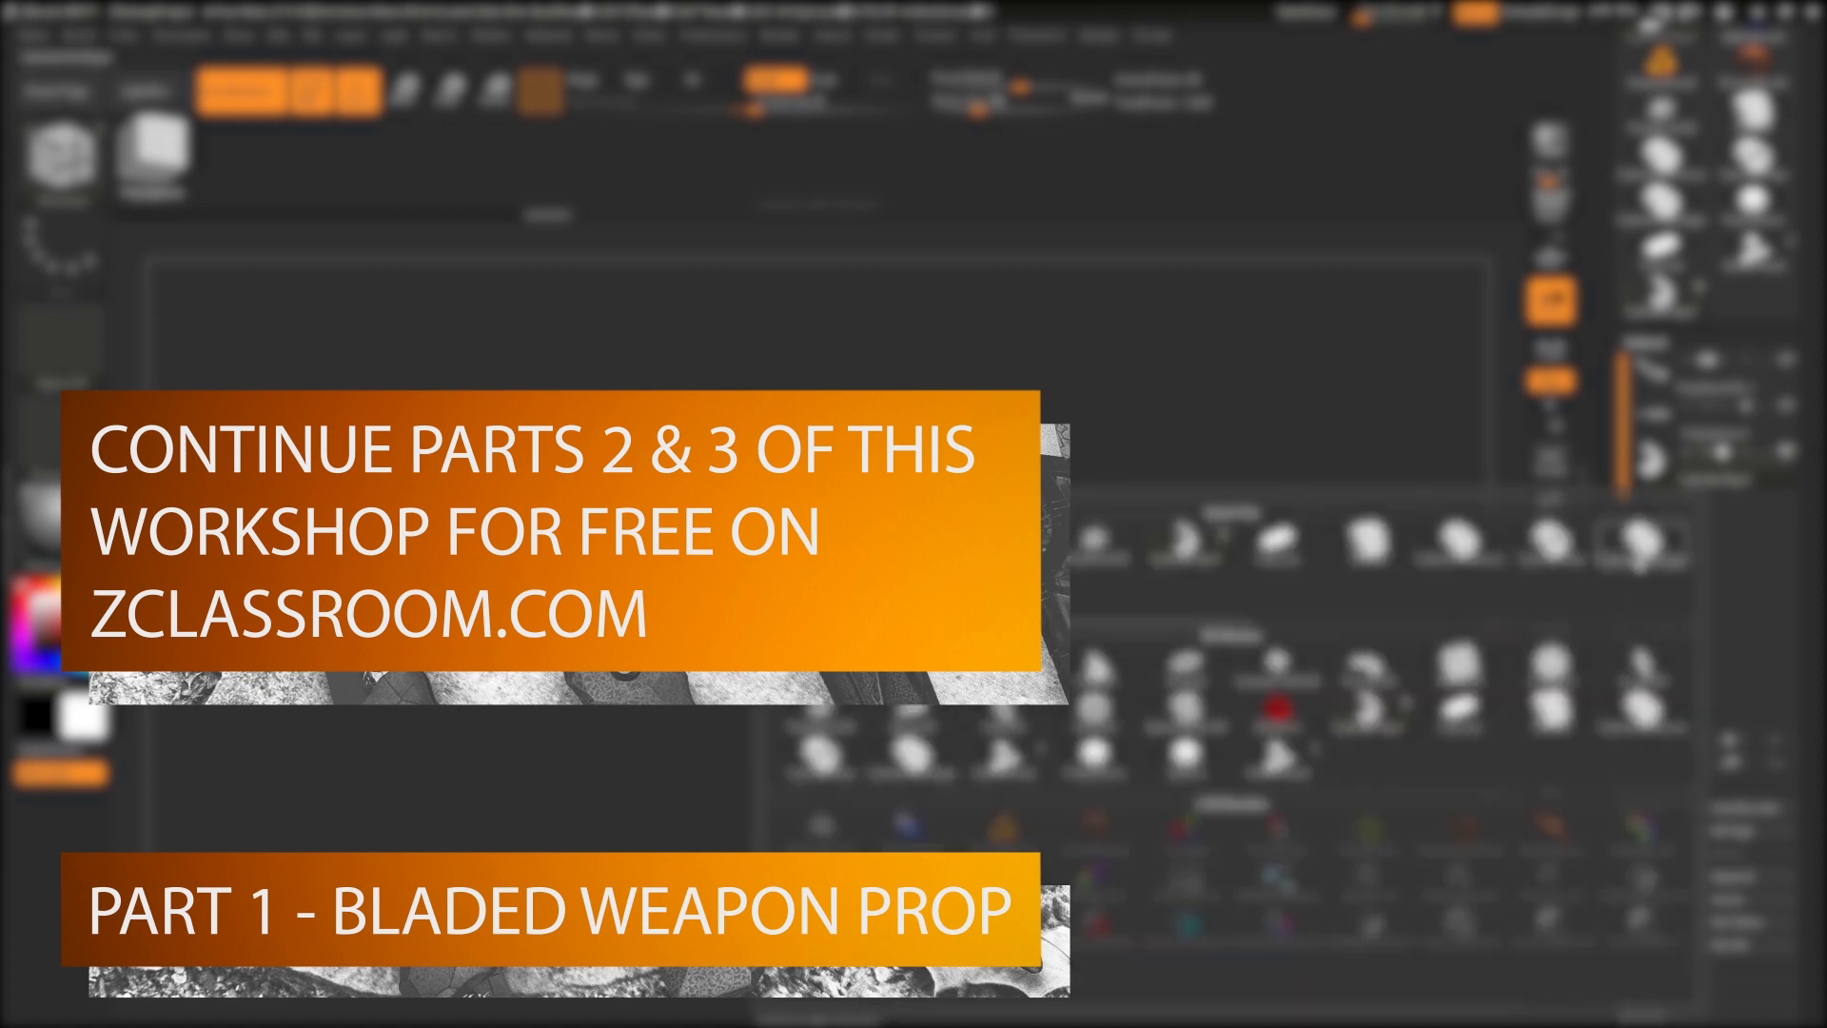
click(1640, 549)
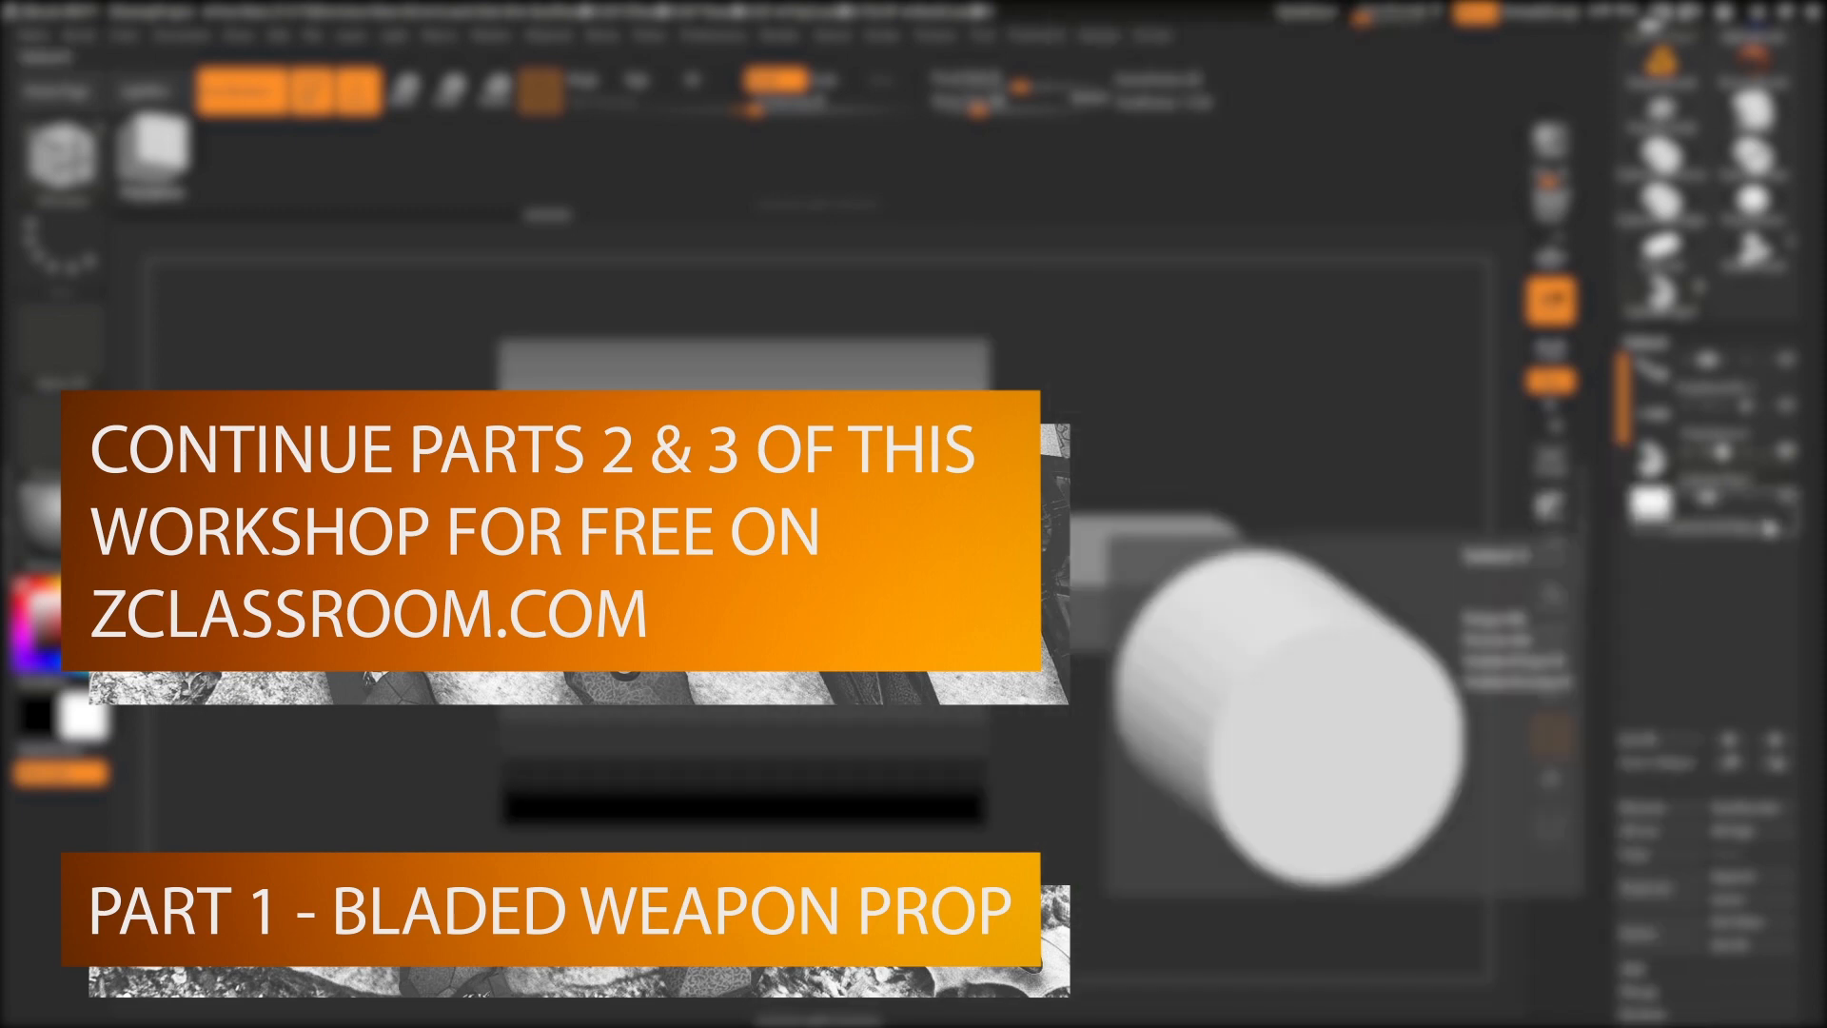